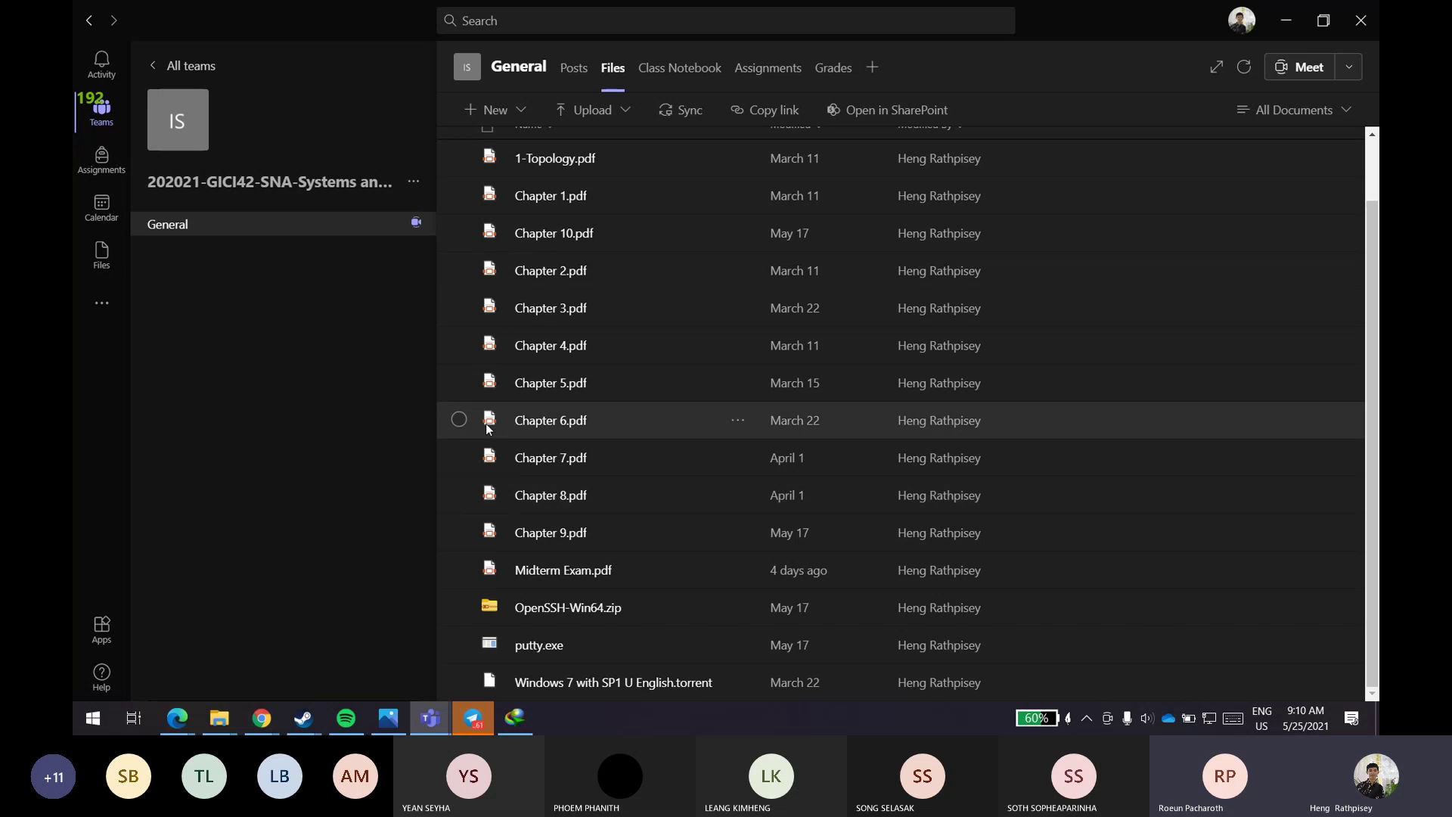
- Reveal the hidden taskbar tray icons to reach VMware Workstation from the Teams files view
{"action": "scroll", "coordinate": [679, 409], "scroll_direction": "up", "scroll_amount": 2}
{"action": "scroll", "coordinate": [694, 401], "scroll_direction": "down", "scroll_amount": 1}
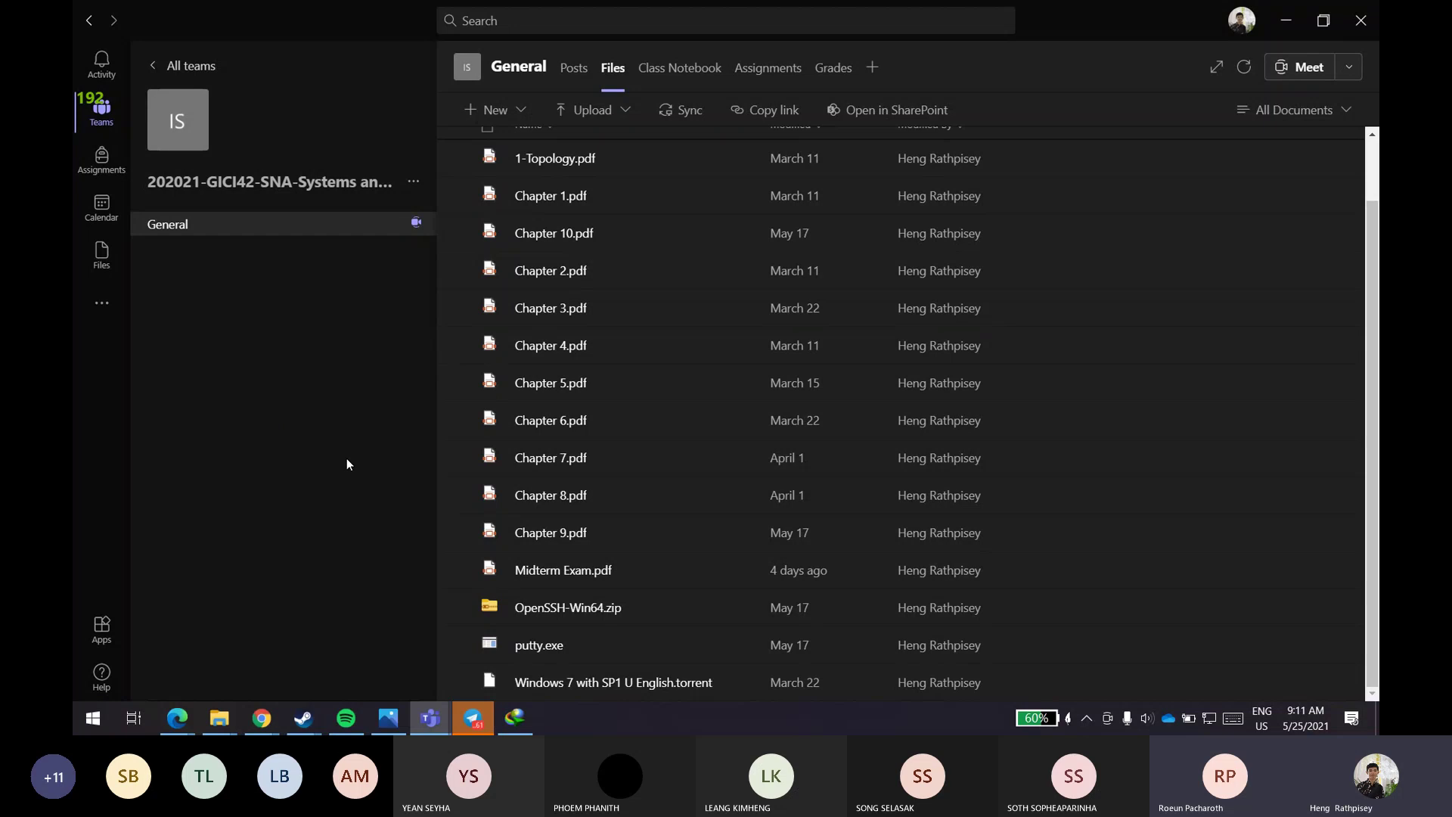
{"action": "left_click", "coordinate": [1087, 718]}
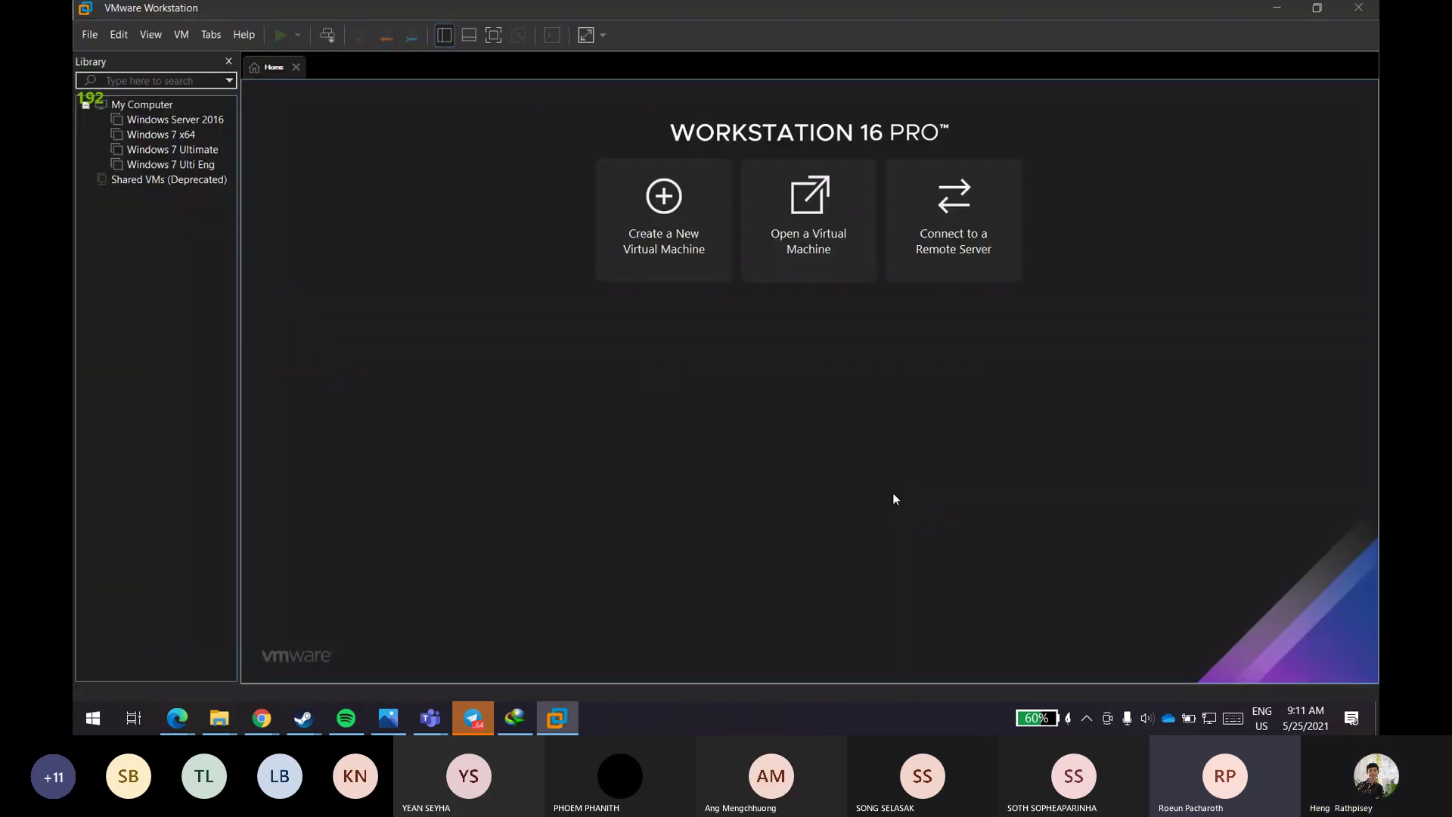
- Select Windows Server 2016 in the Library and power it on
{"action": "left_click", "coordinate": [167, 120]}
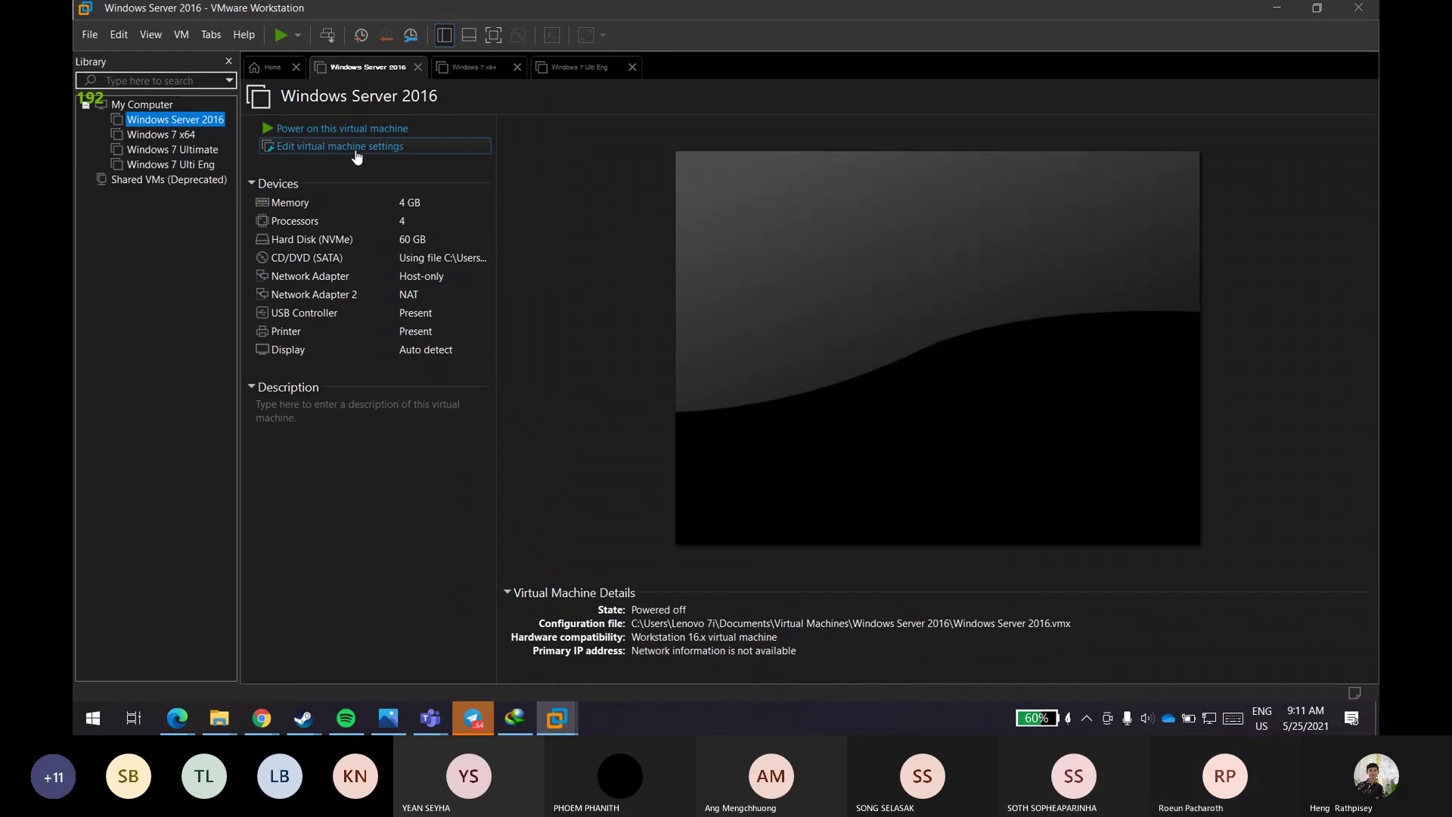
{"action": "left_click", "coordinate": [383, 129]}
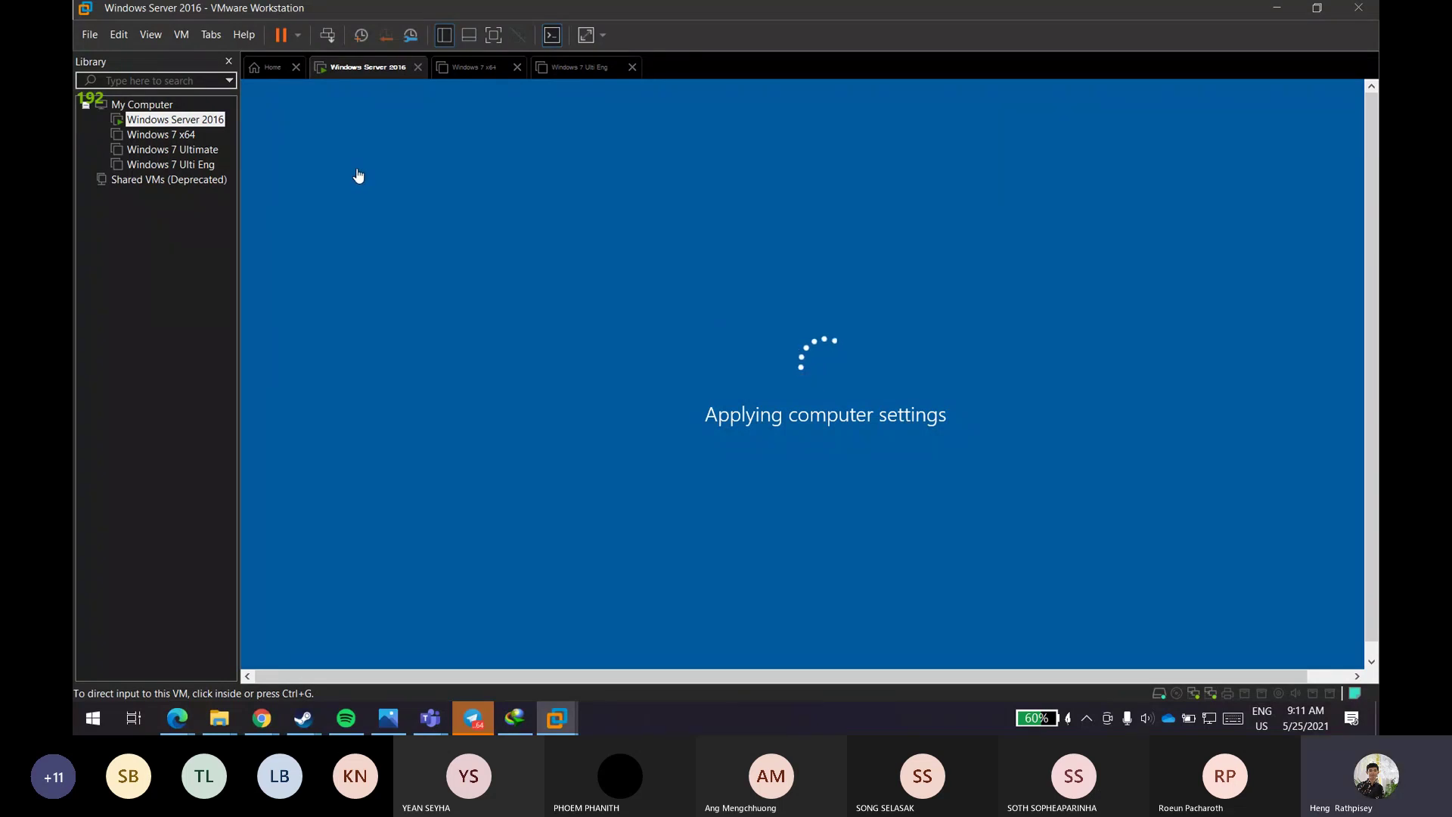
- Let the server VM reach its lock screen and raise the host speaker volume to 40
{"action": "left_click", "coordinate": [182, 35]}
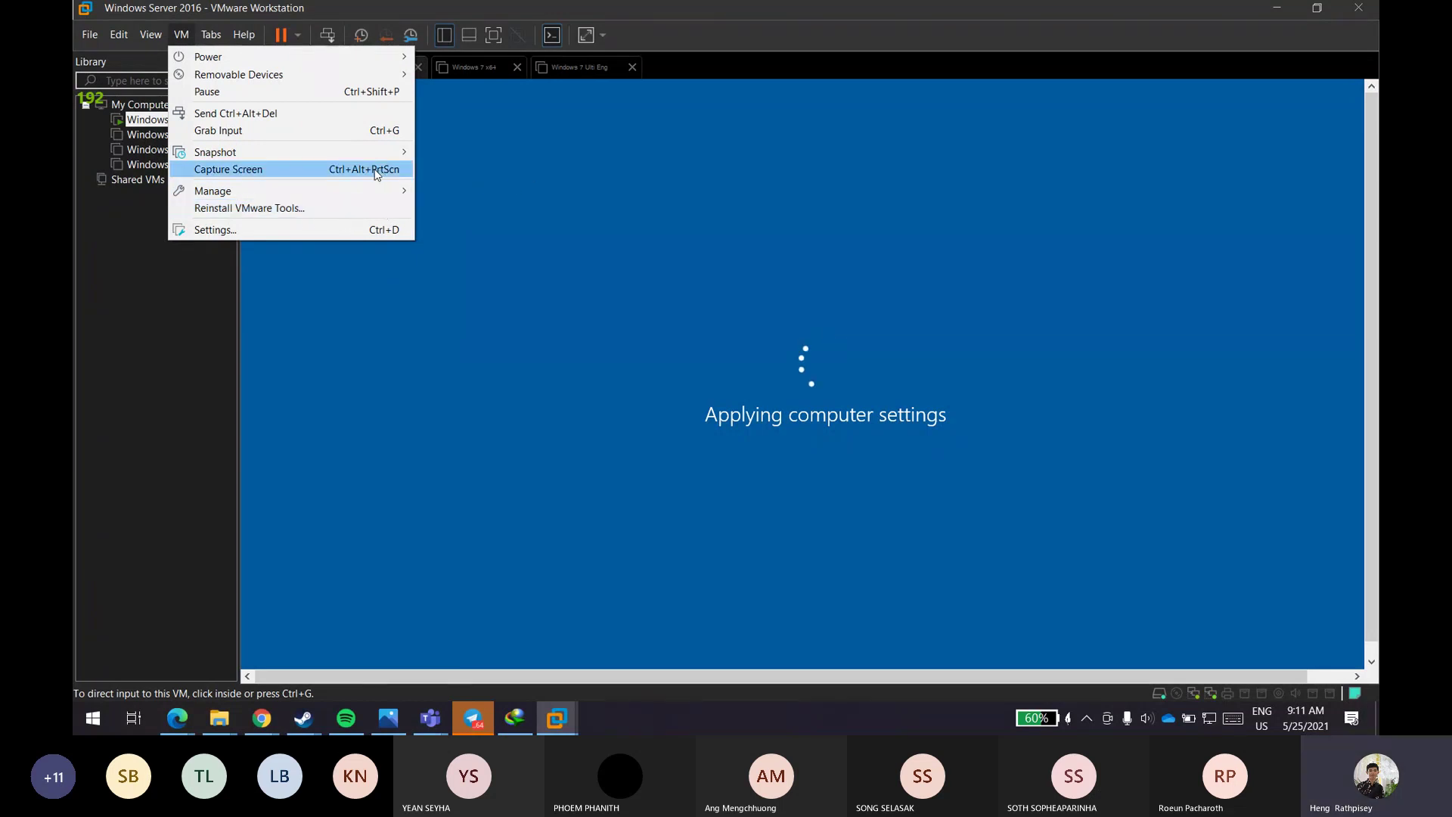
{"action": "left_click", "coordinate": [158, 471]}
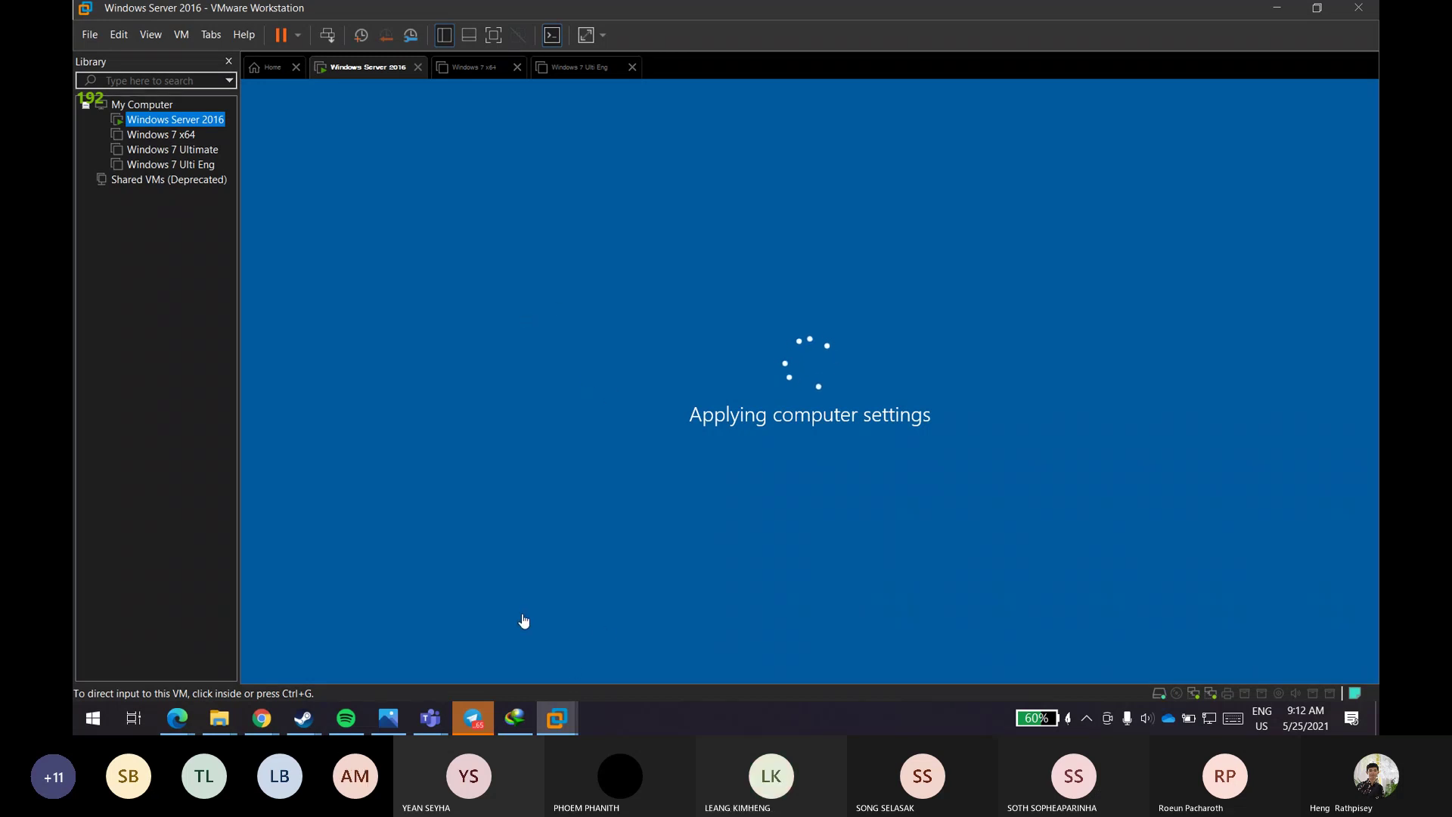
{"action": "left_click", "coordinate": [1143, 719]}
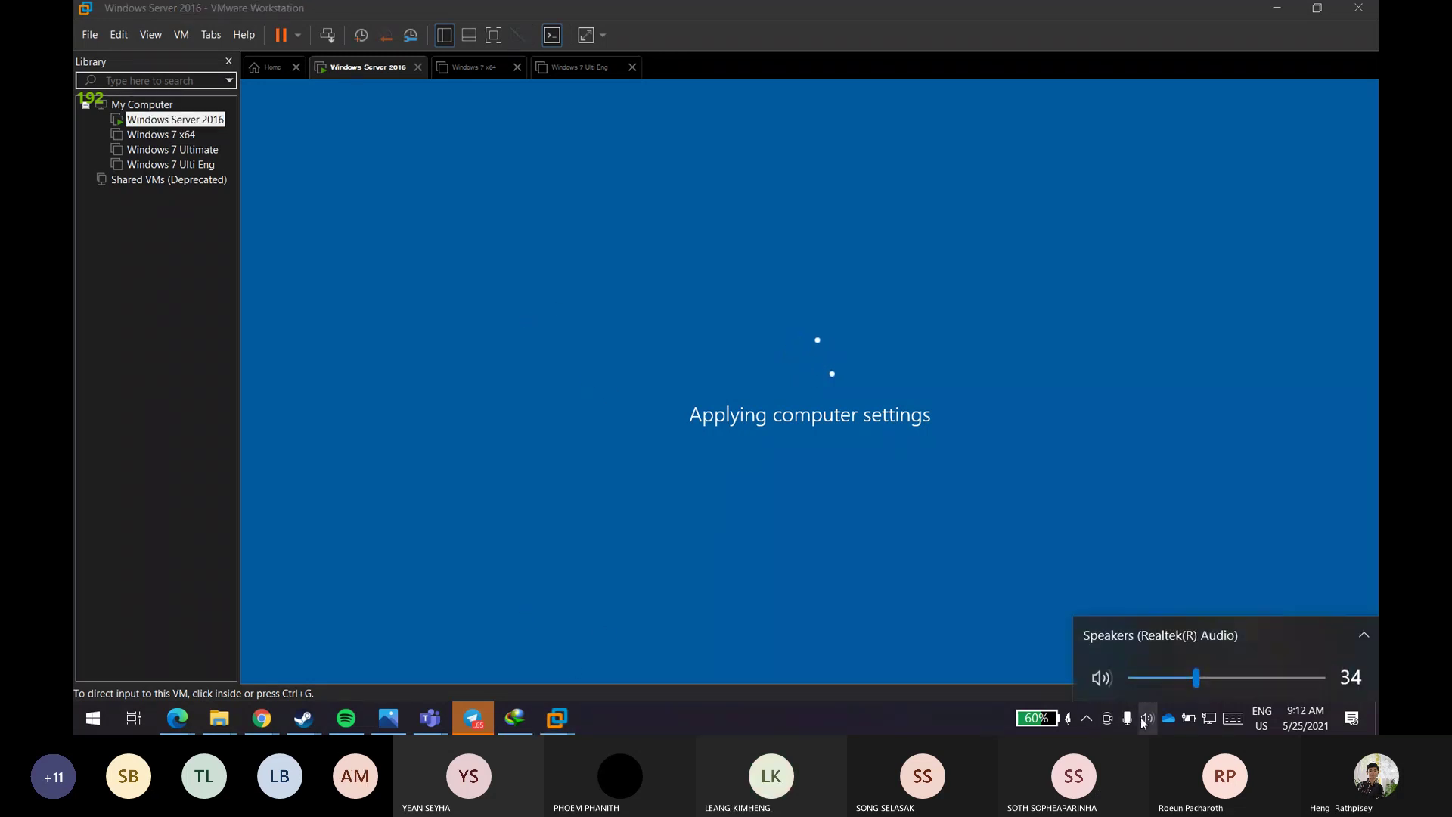
{"action": "scroll", "coordinate": [1140, 717], "scroll_direction": "up", "scroll_amount": 3}
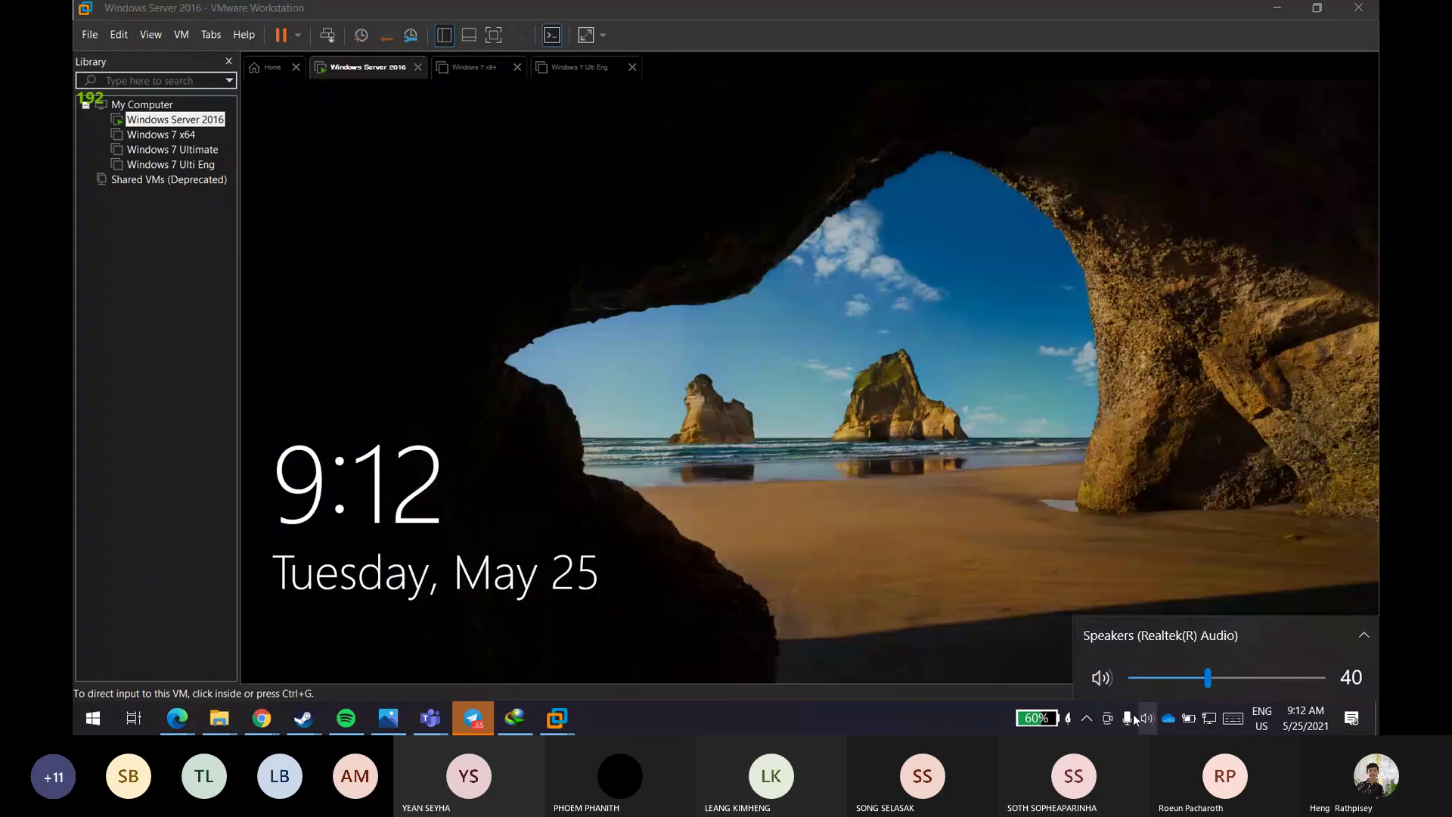
- Wake the server VM's lock screen and sign in as Administrator with the account password
{"action": "left_click", "coordinate": [760, 350]}
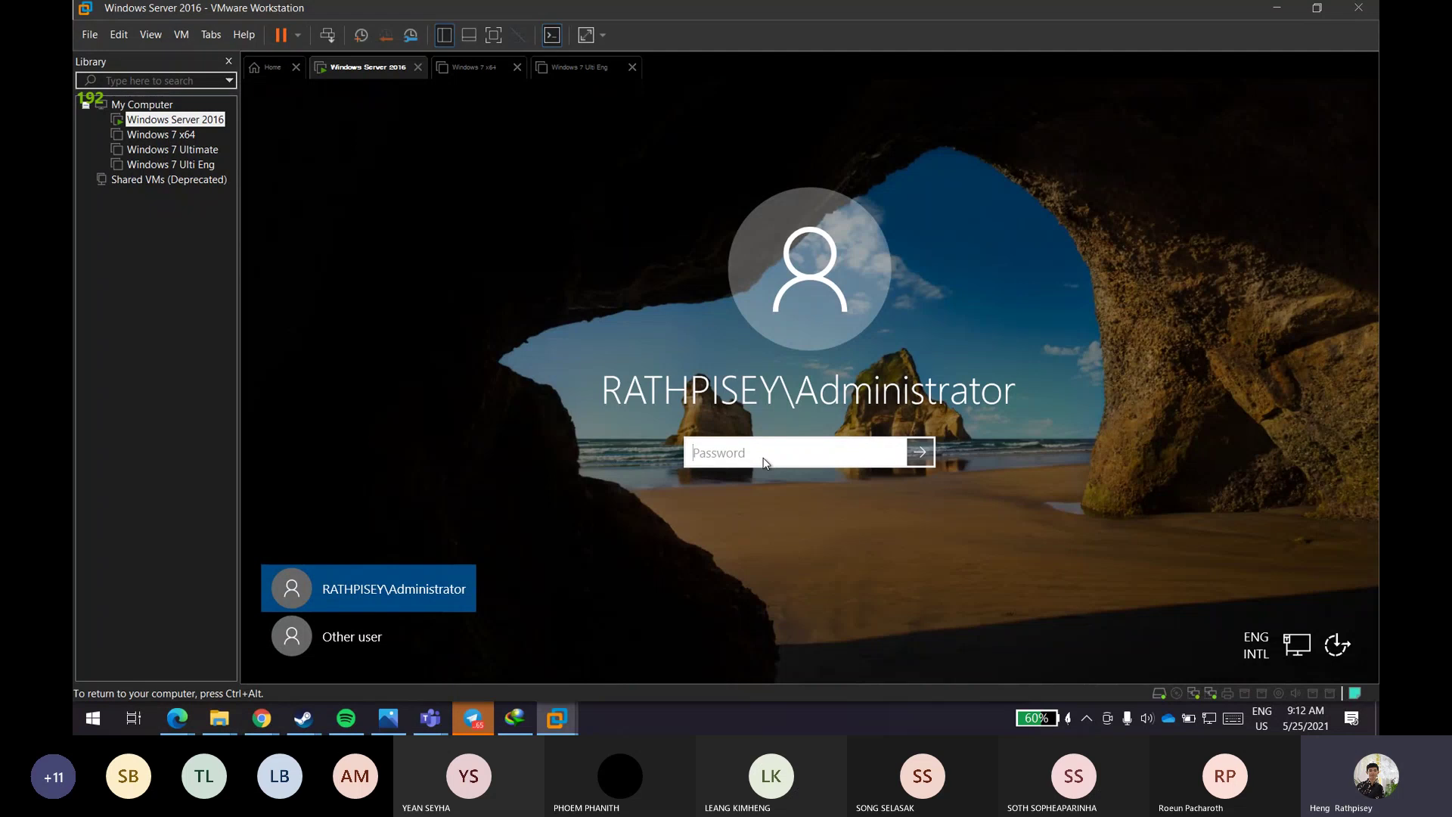
{"action": "type", "text": "•••••••••••"}
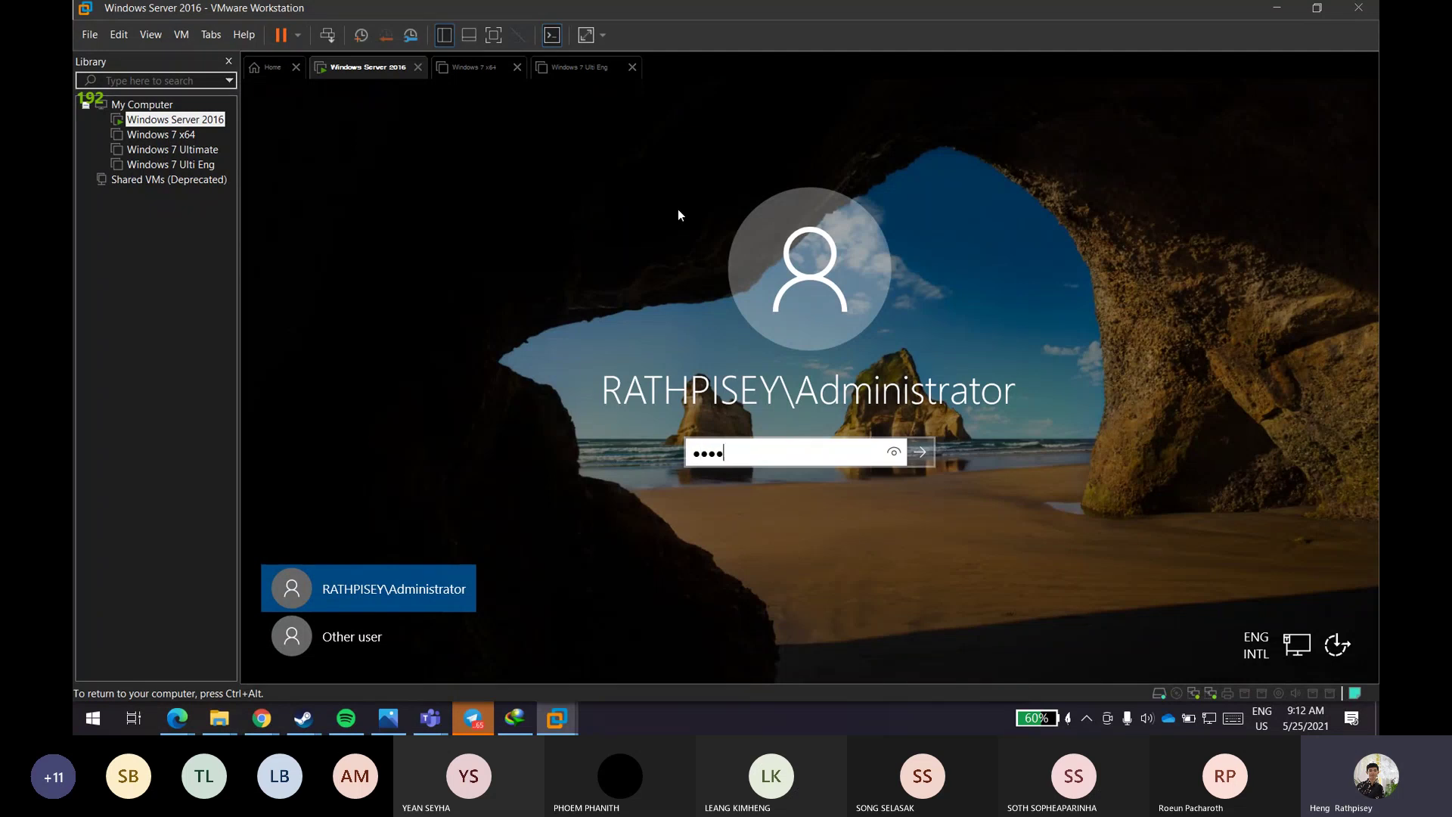
{"action": "type", "text": "•••••"}
{"action": "key", "text": "Return"}
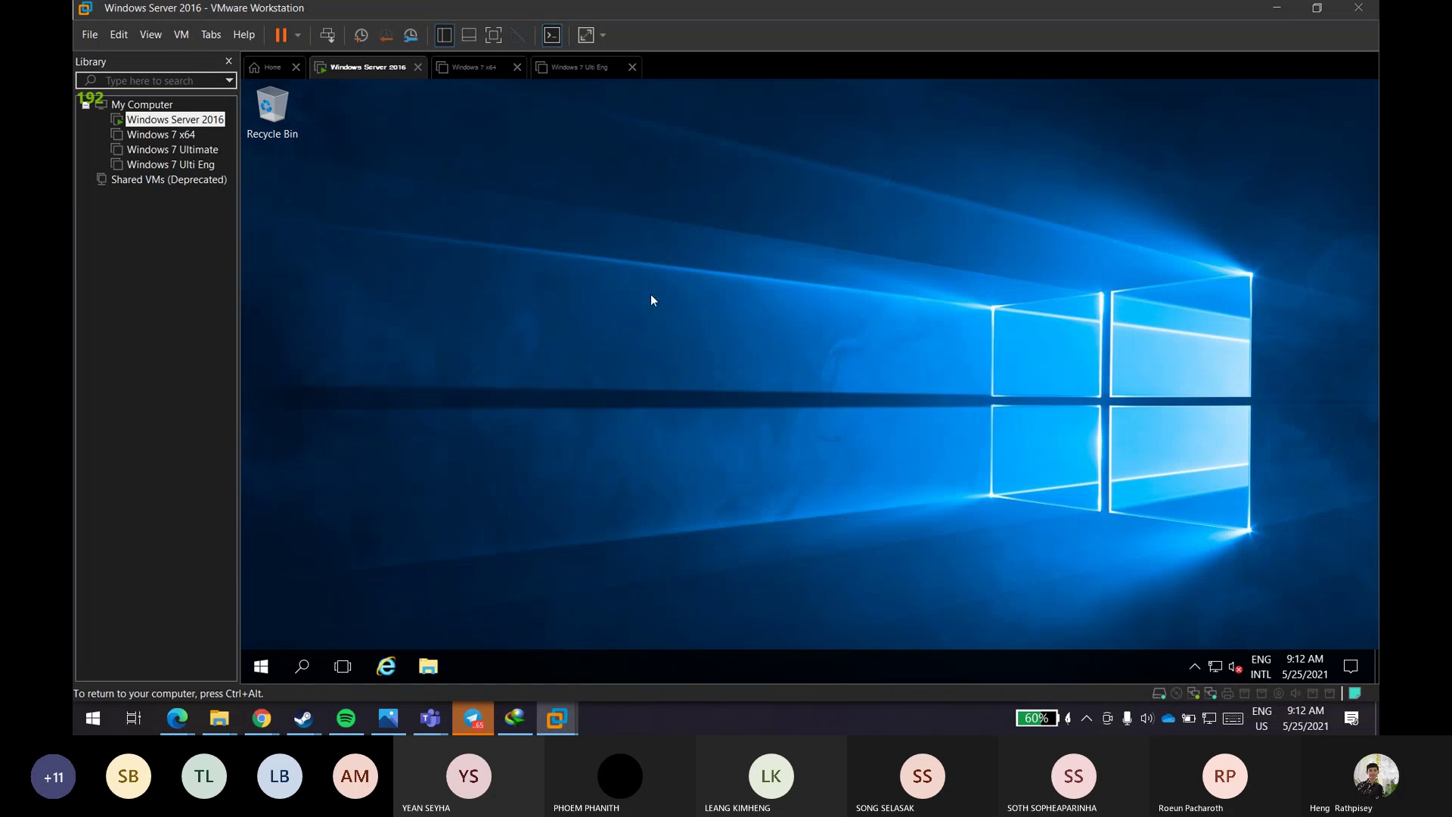
- Launch Server Manager from the server VM's Start menu
{"action": "left_click", "coordinate": [185, 35]}
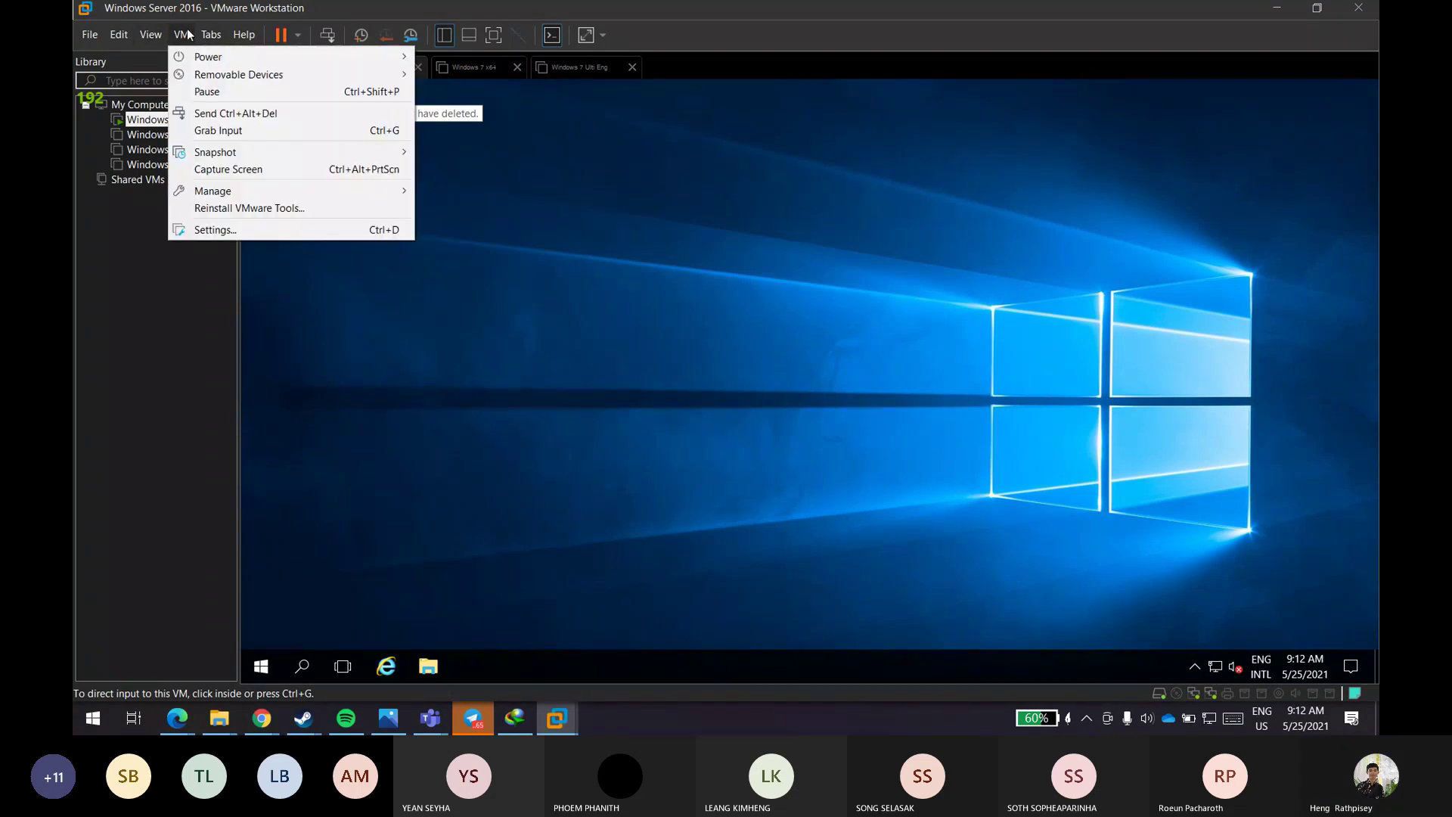
{"action": "left_click", "coordinate": [698, 434]}
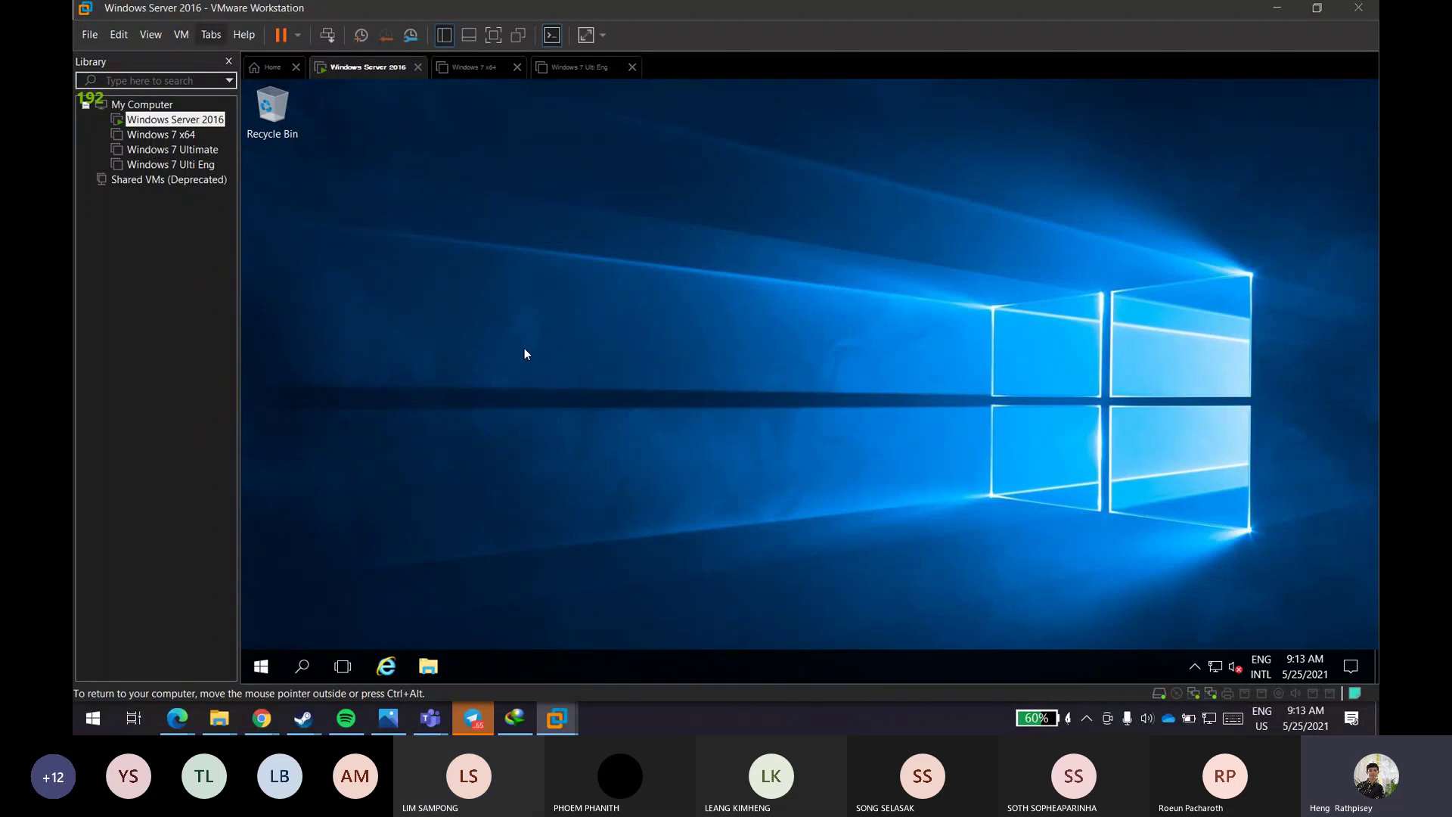
{"action": "left_click", "coordinate": [261, 666]}
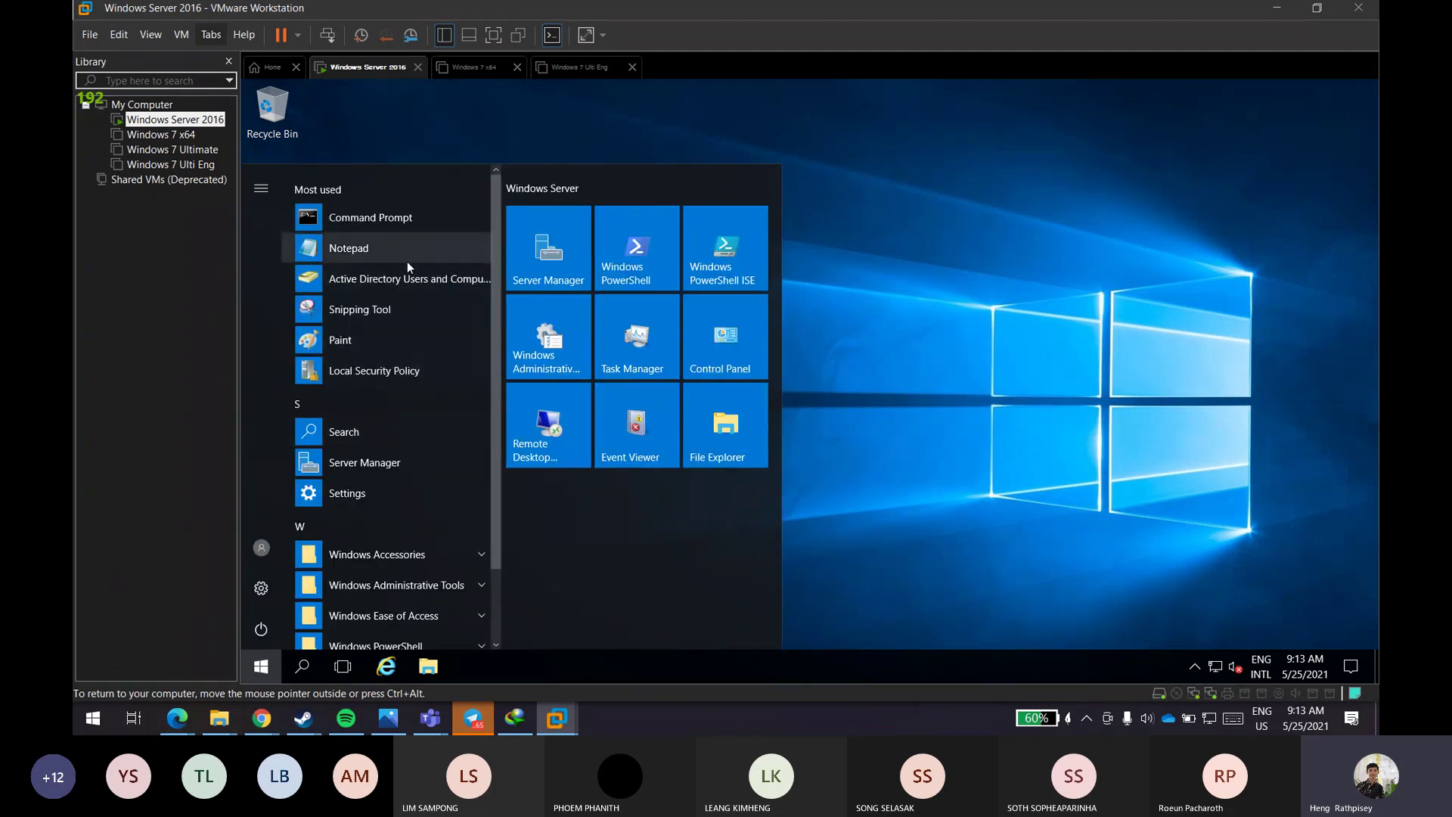
{"action": "left_click", "coordinate": [401, 461]}
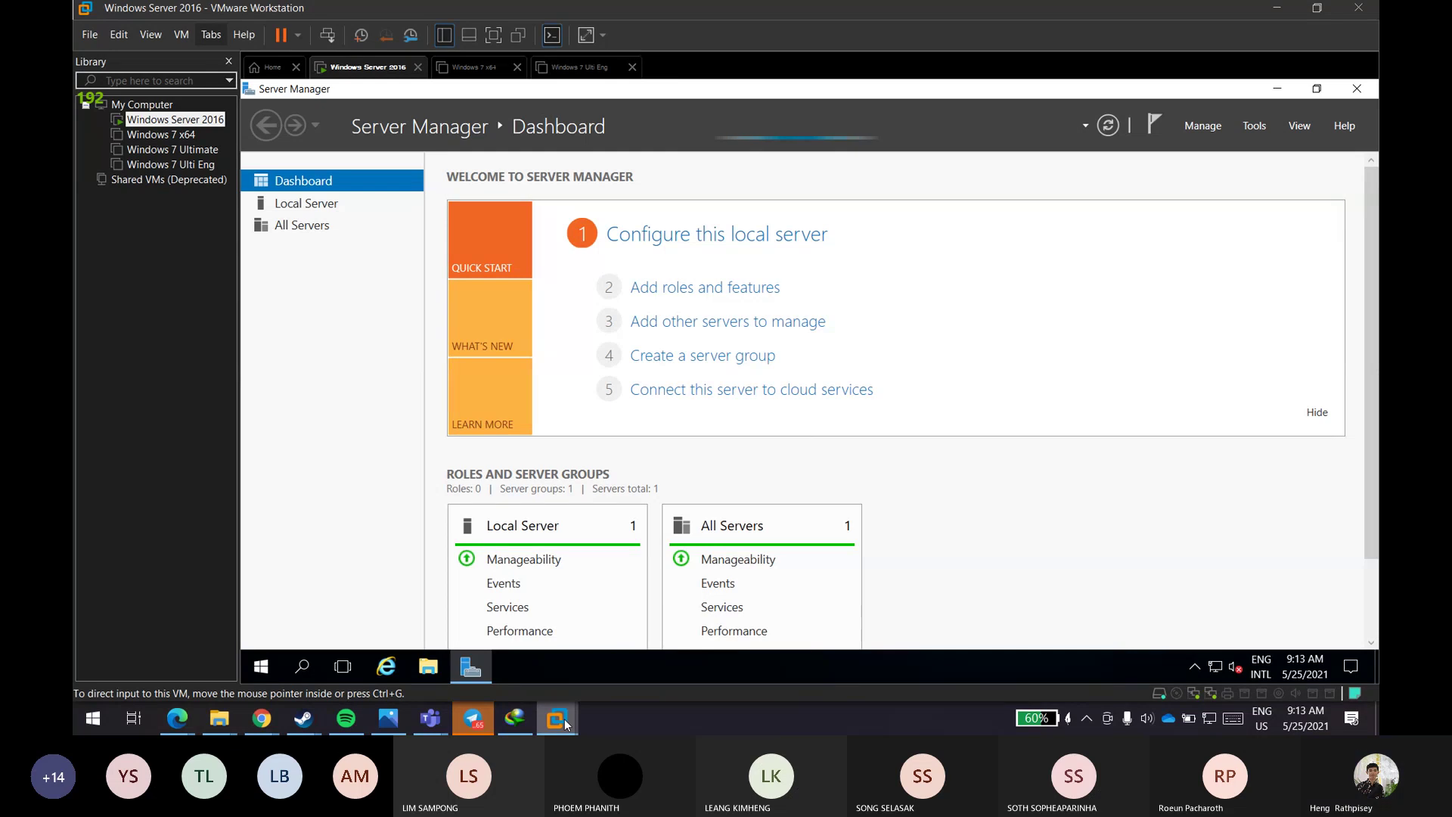
- Open the Services console from Server Manager's Tools list
{"action": "left_click", "coordinate": [1253, 126]}
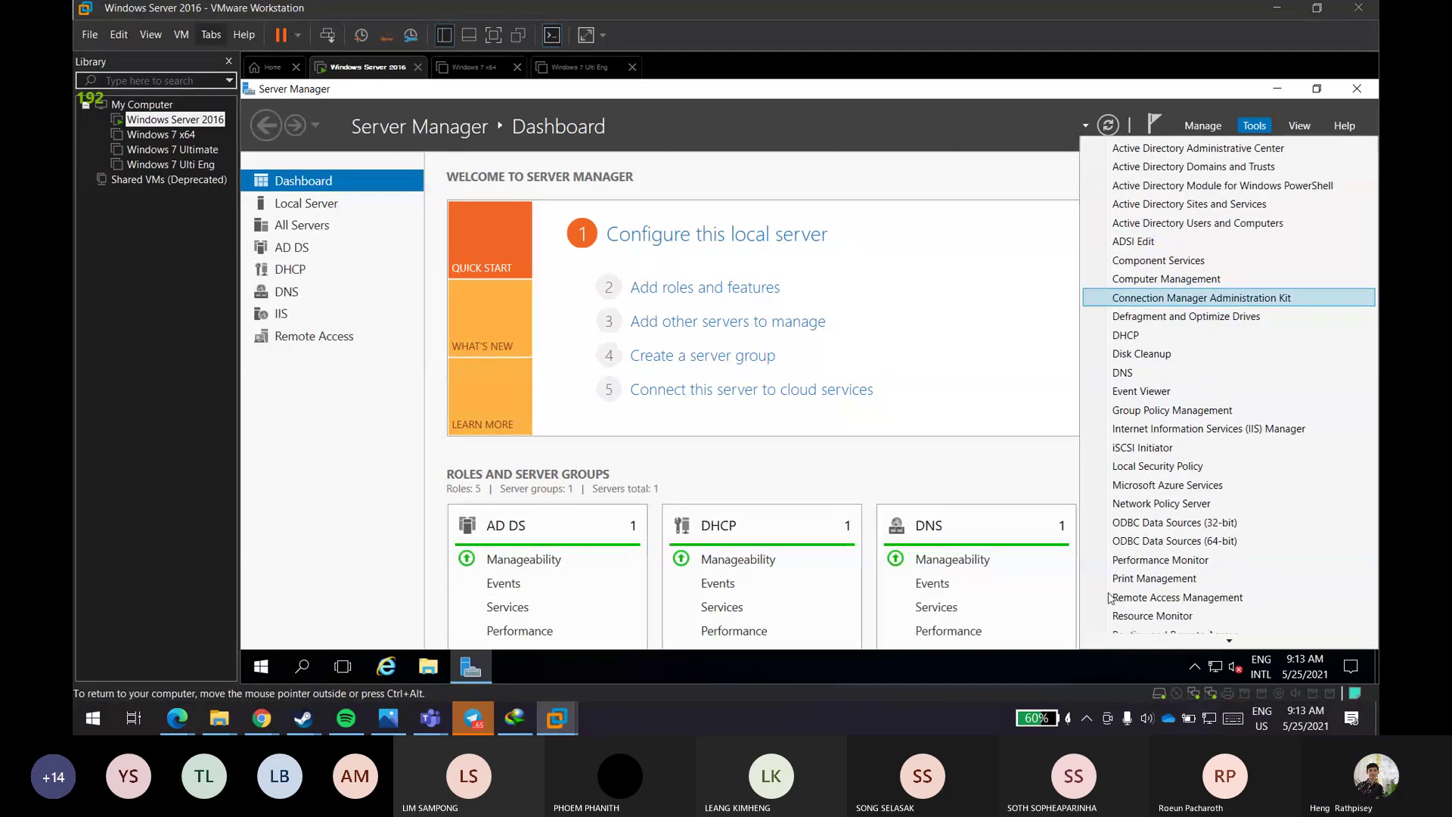
{"action": "scroll", "coordinate": [1122, 575], "scroll_direction": "down", "scroll_amount": 2}
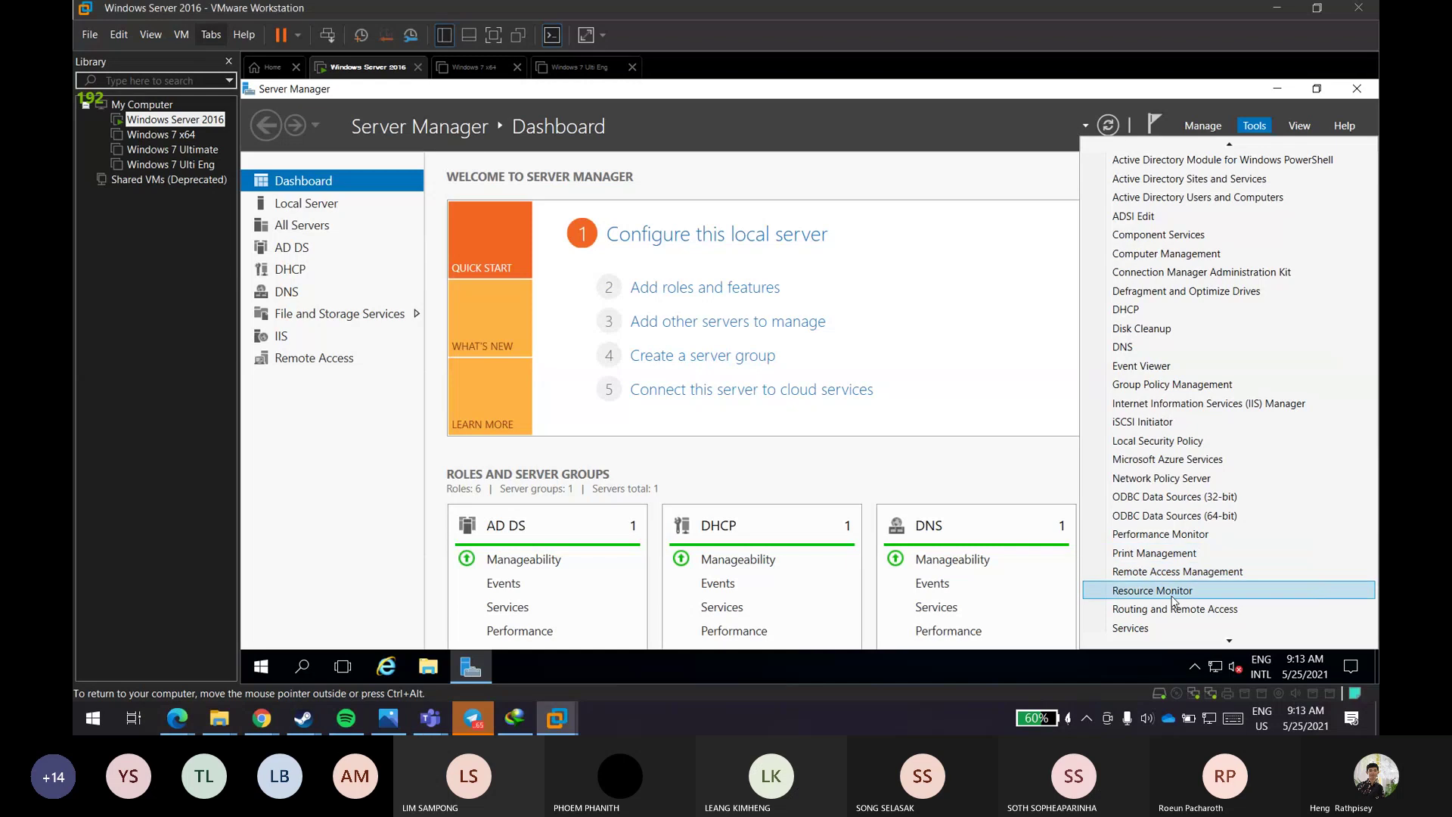
{"action": "left_click", "coordinate": [1164, 626]}
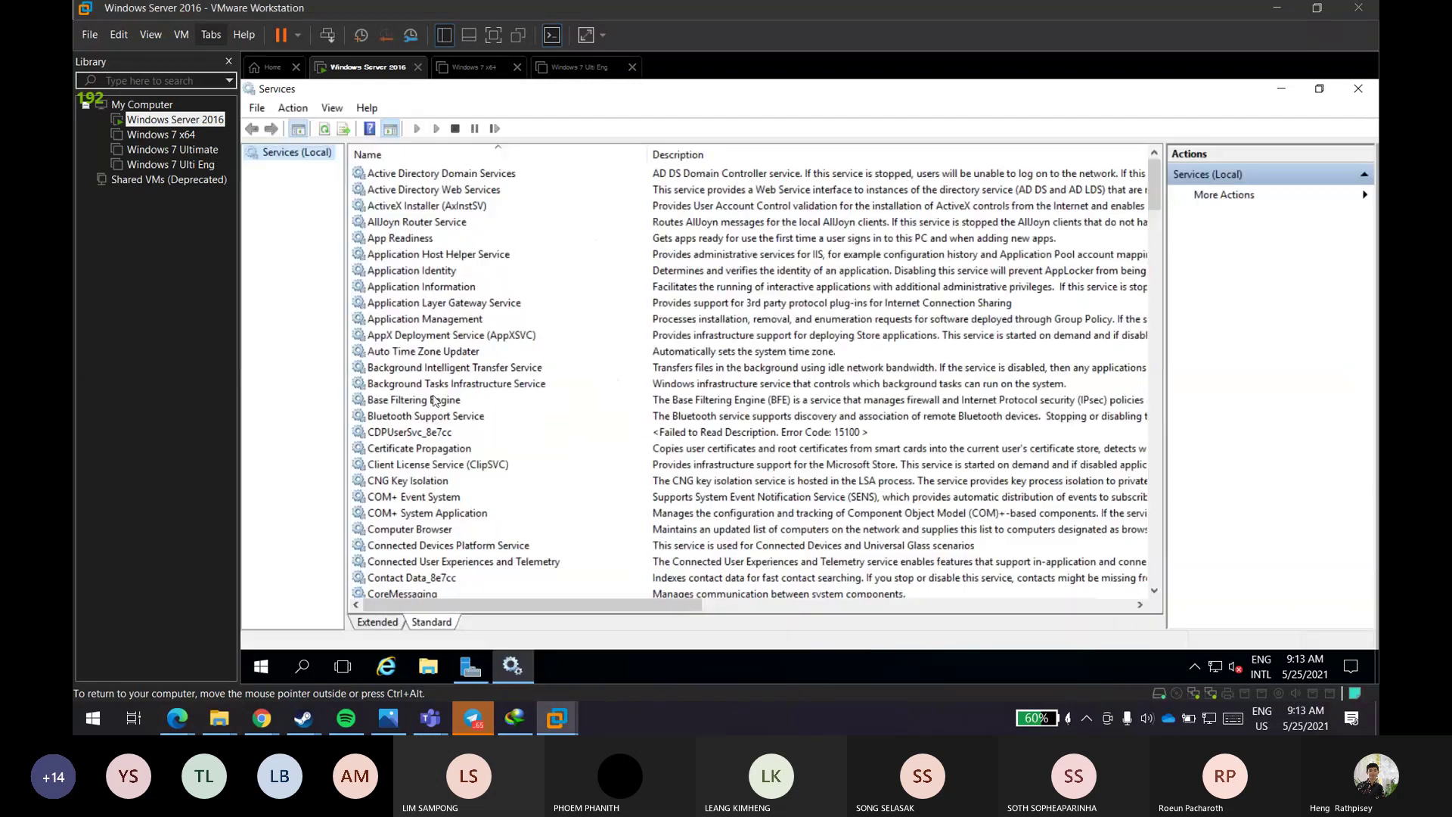
{"action": "scroll", "coordinate": [431, 400], "scroll_direction": "down", "scroll_amount": 3}
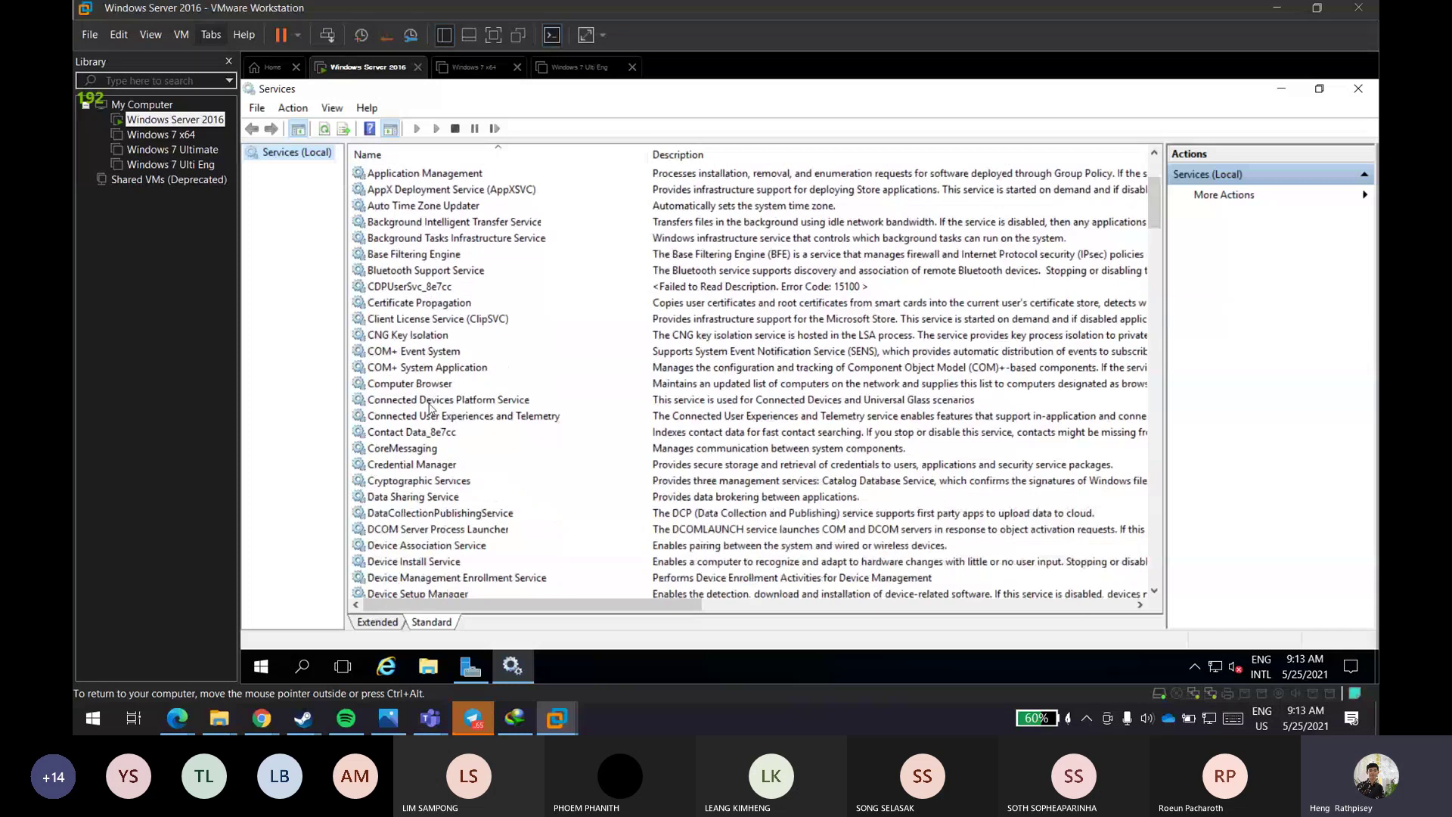
{"action": "scroll", "coordinate": [431, 401], "scroll_direction": "down", "scroll_amount": 12}
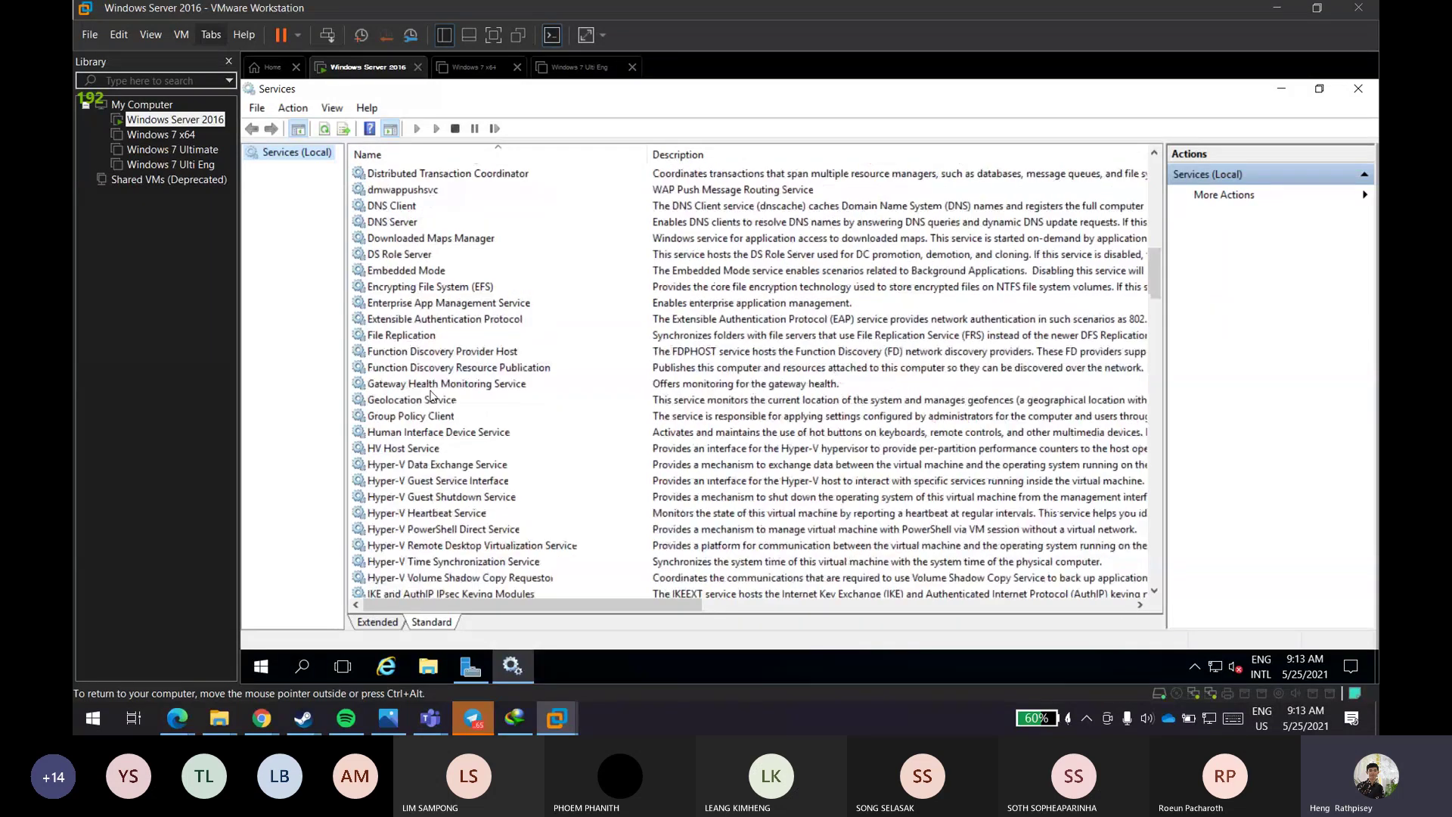
{"action": "scroll", "coordinate": [433, 395], "scroll_direction": "down", "scroll_amount": 7}
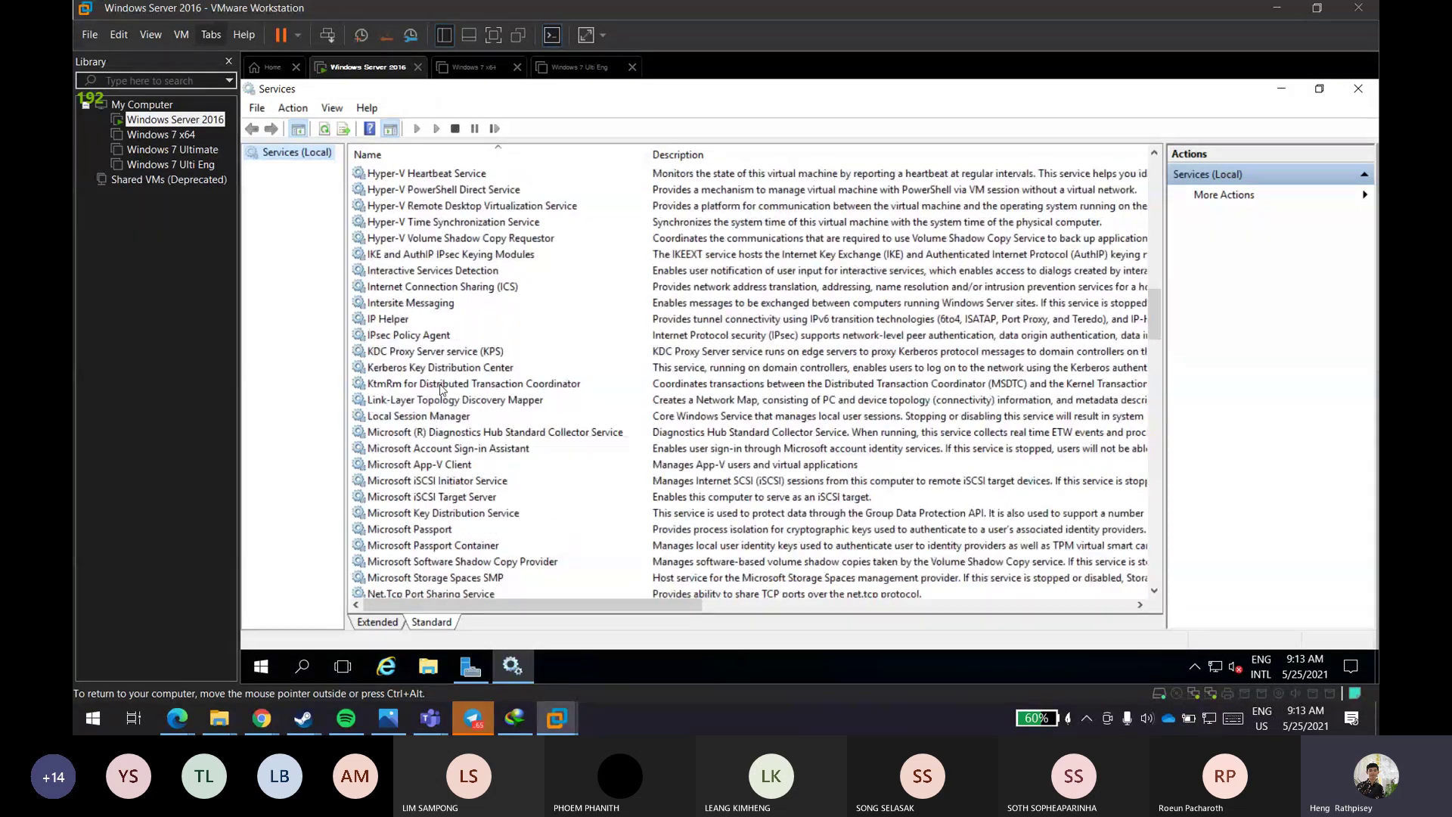
{"action": "scroll", "coordinate": [441, 389], "scroll_direction": "down", "scroll_amount": 10}
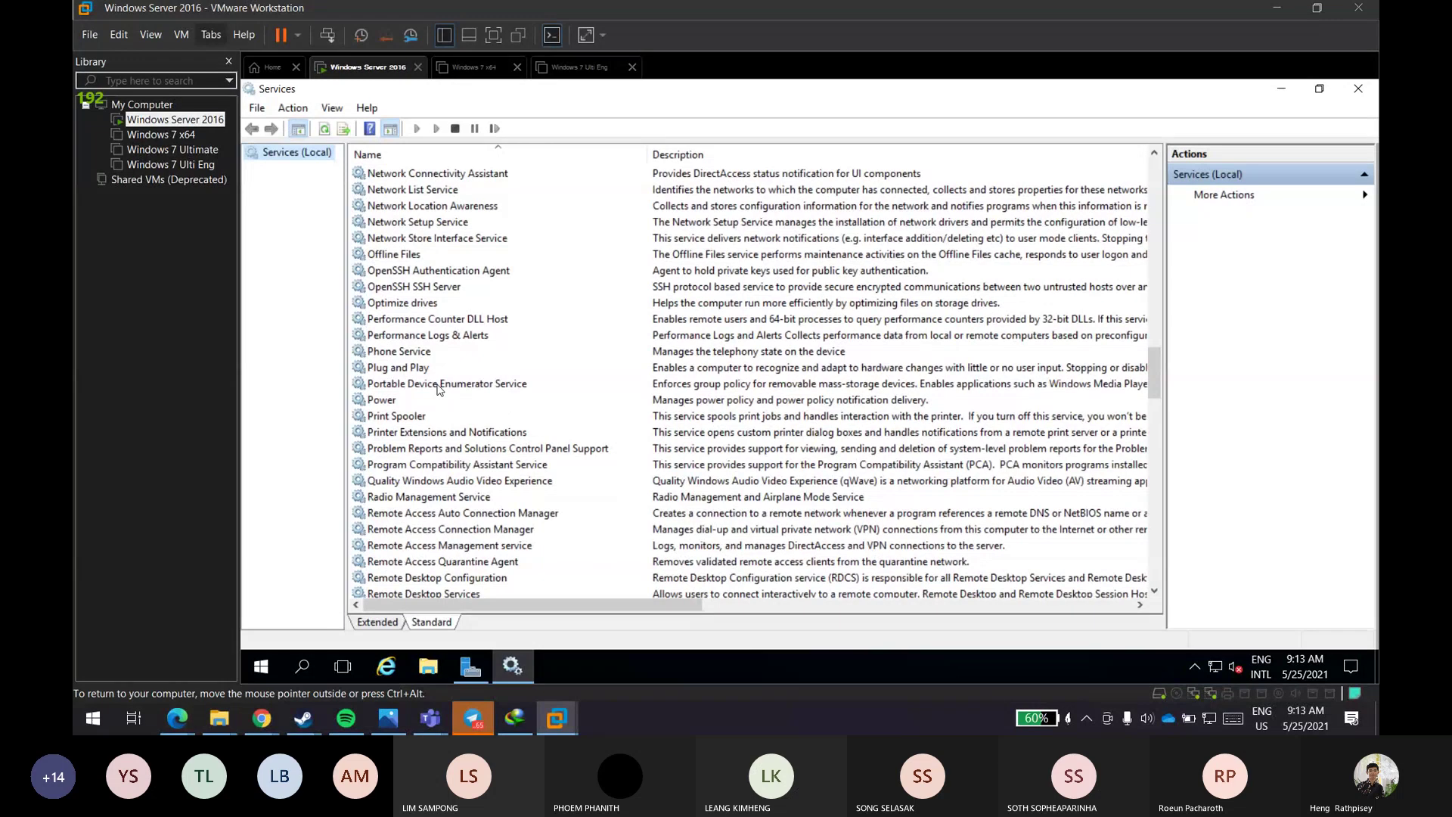
{"action": "scroll", "coordinate": [437, 387], "scroll_direction": "down", "scroll_amount": 7}
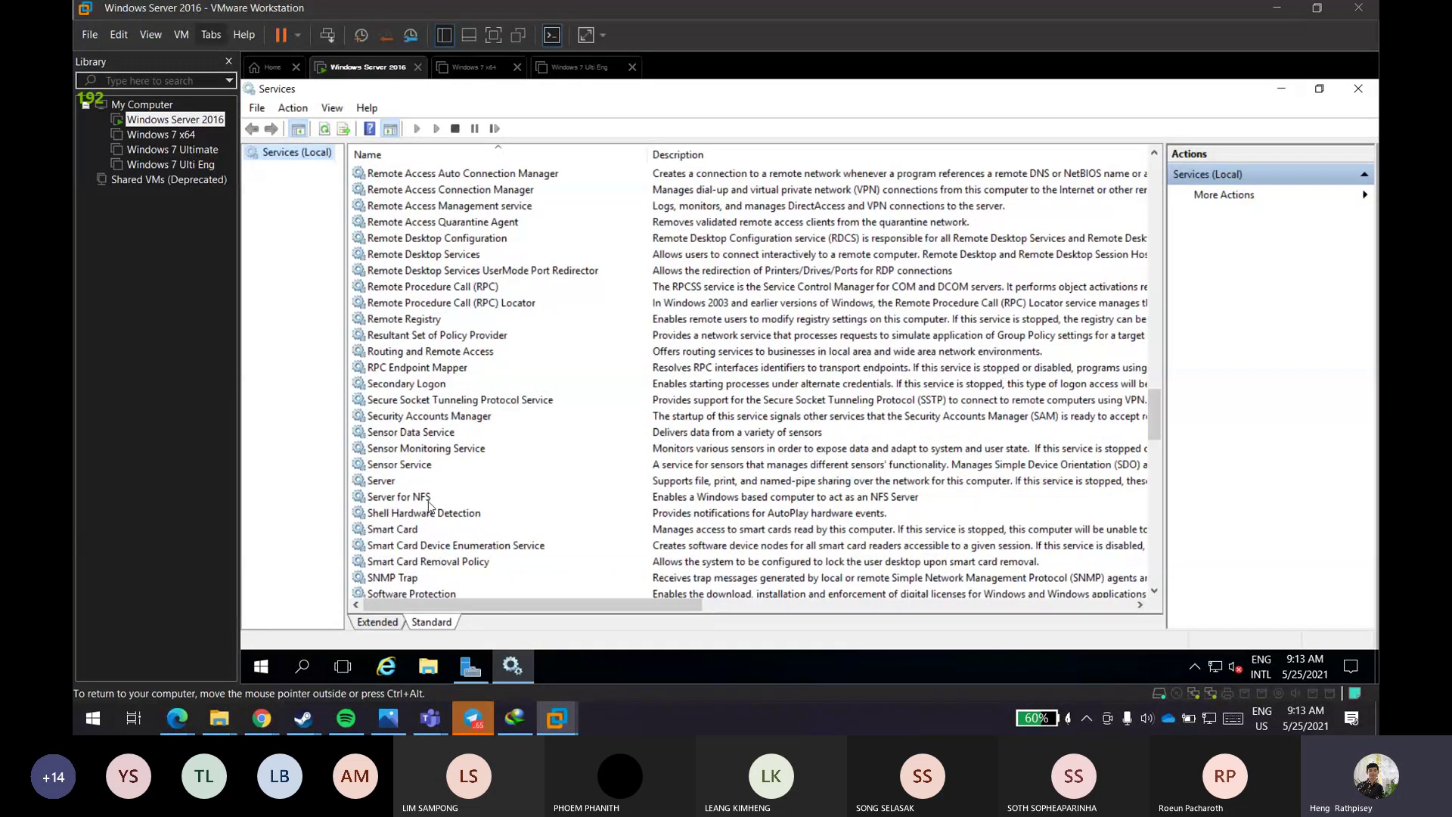
{"action": "scroll", "coordinate": [406, 412], "scroll_direction": "down", "scroll_amount": 2}
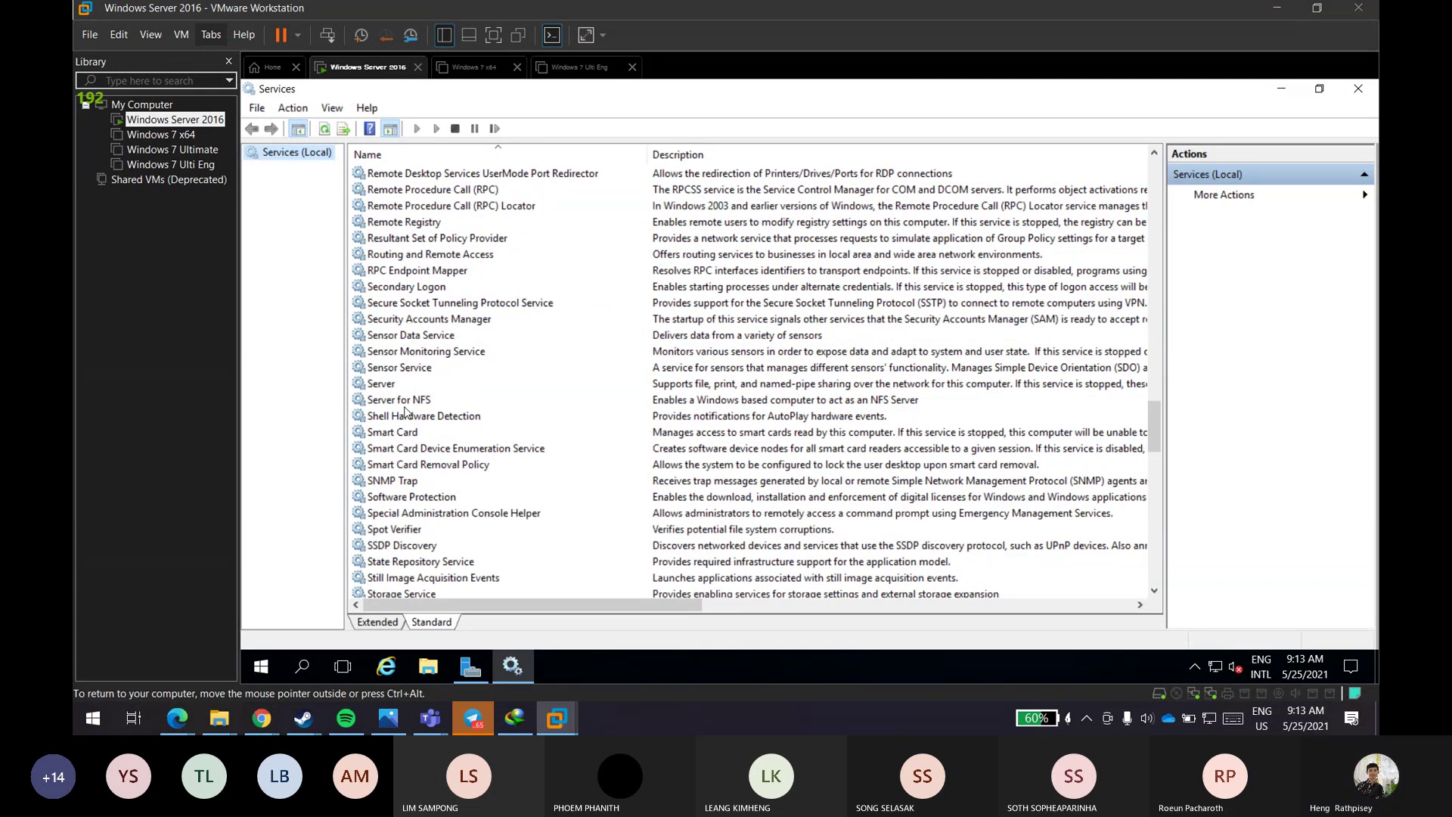
{"action": "scroll", "coordinate": [406, 412], "scroll_direction": "down", "scroll_amount": 6}
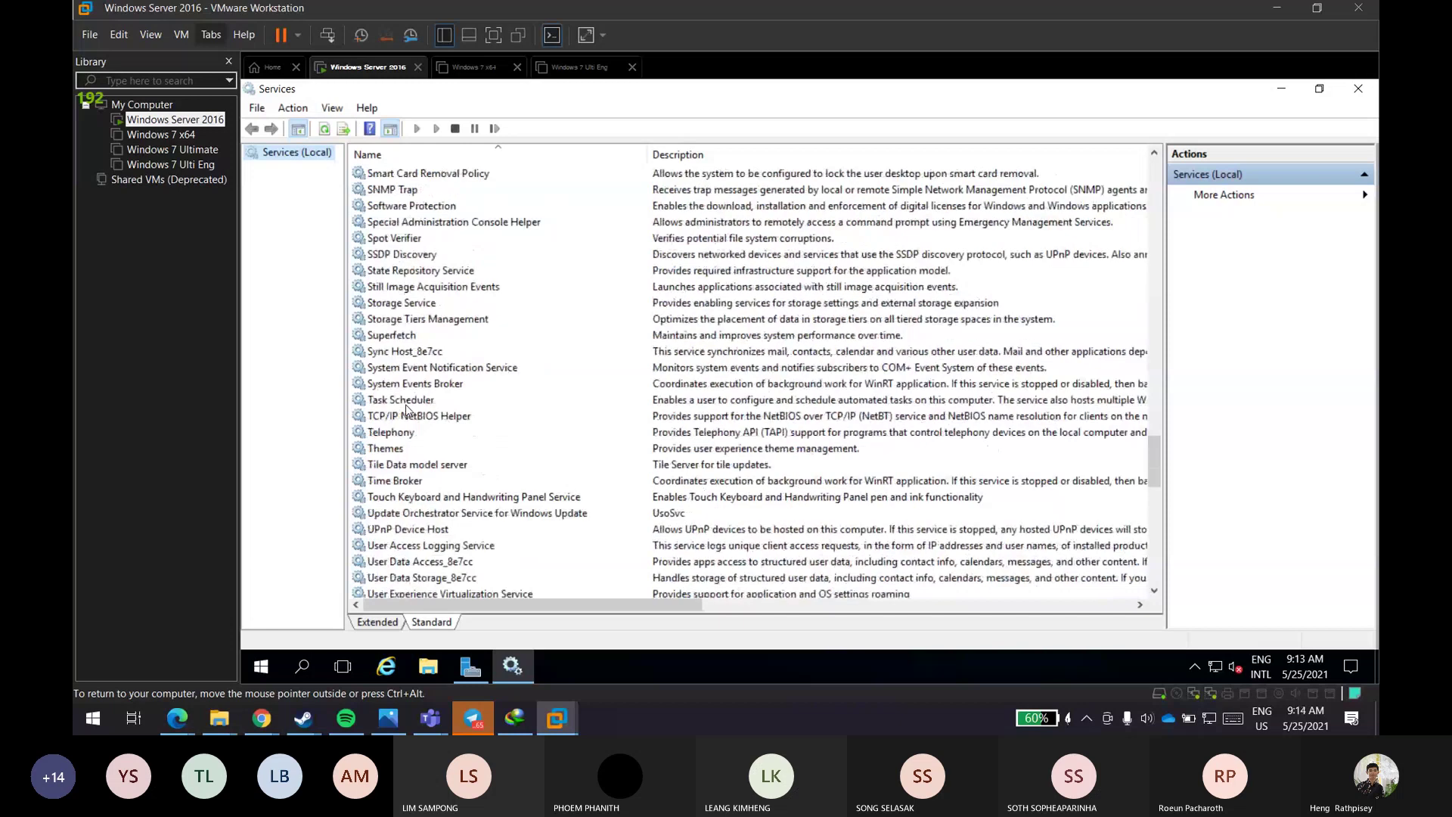
{"action": "scroll", "coordinate": [406, 409], "scroll_direction": "down", "scroll_amount": 2}
{"action": "scroll", "coordinate": [414, 403], "scroll_direction": "up", "scroll_amount": 2}
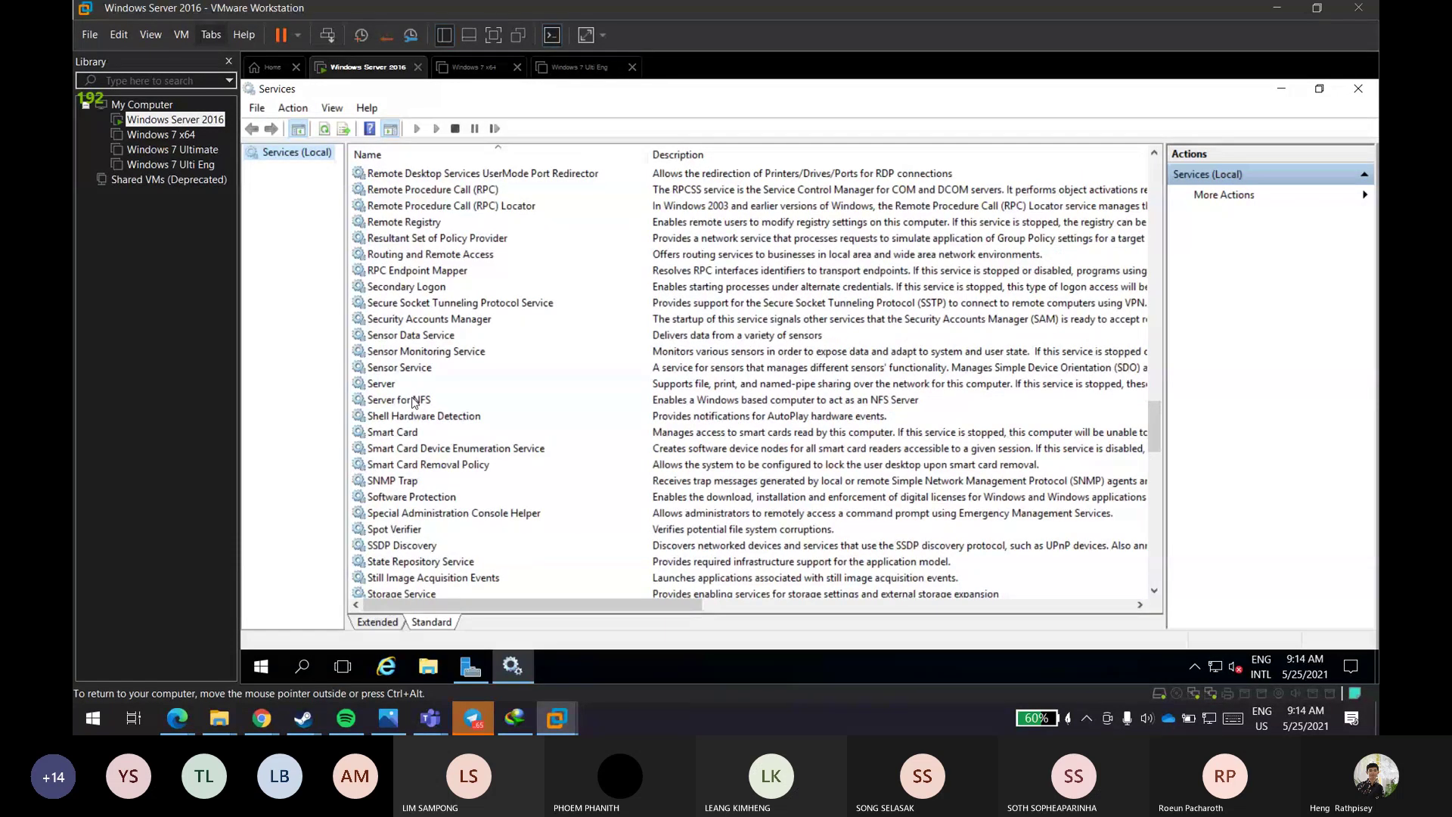
{"action": "scroll", "coordinate": [413, 403], "scroll_direction": "up", "scroll_amount": 3}
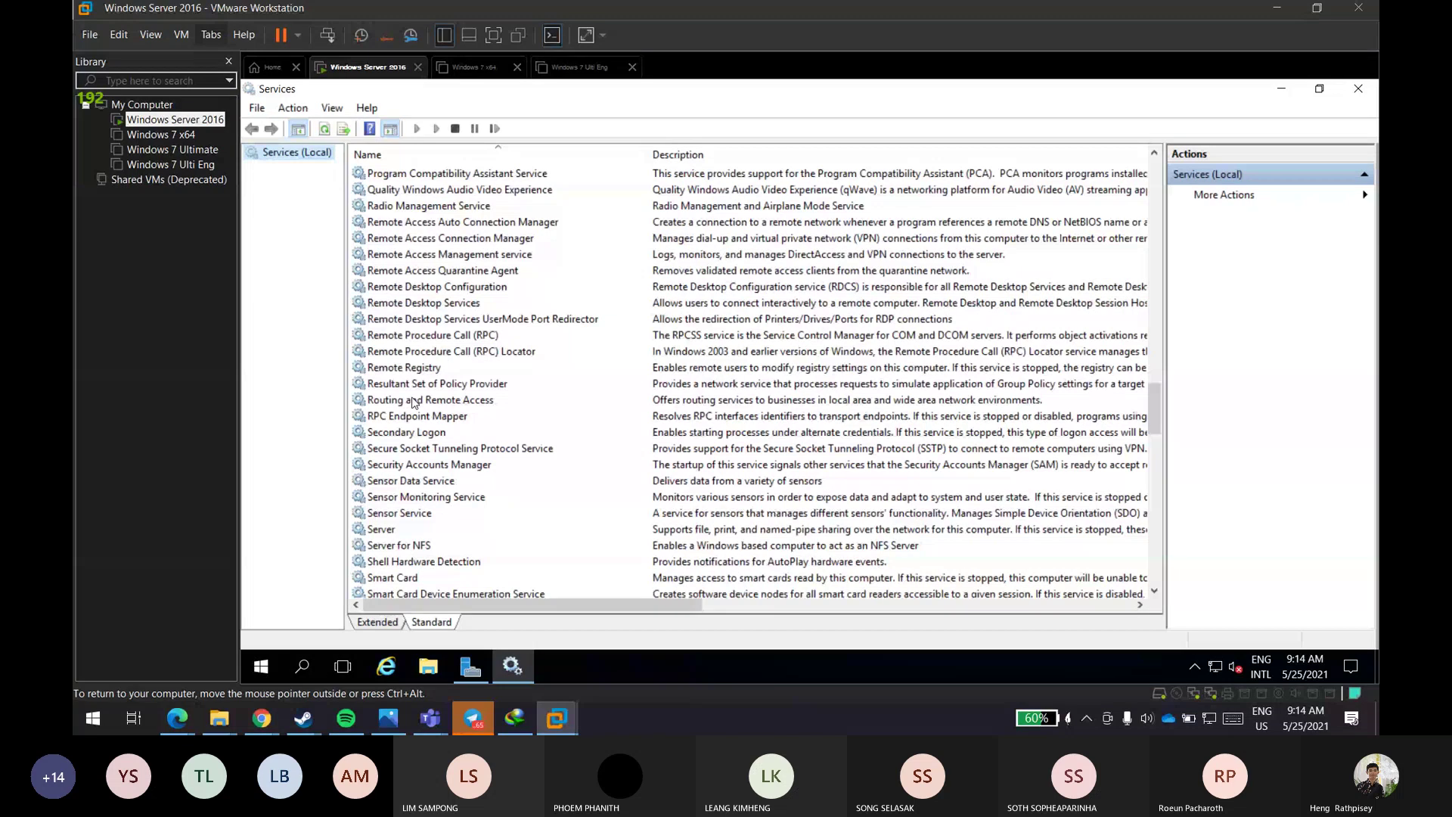
{"action": "scroll", "coordinate": [414, 403], "scroll_direction": "up", "scroll_amount": 3}
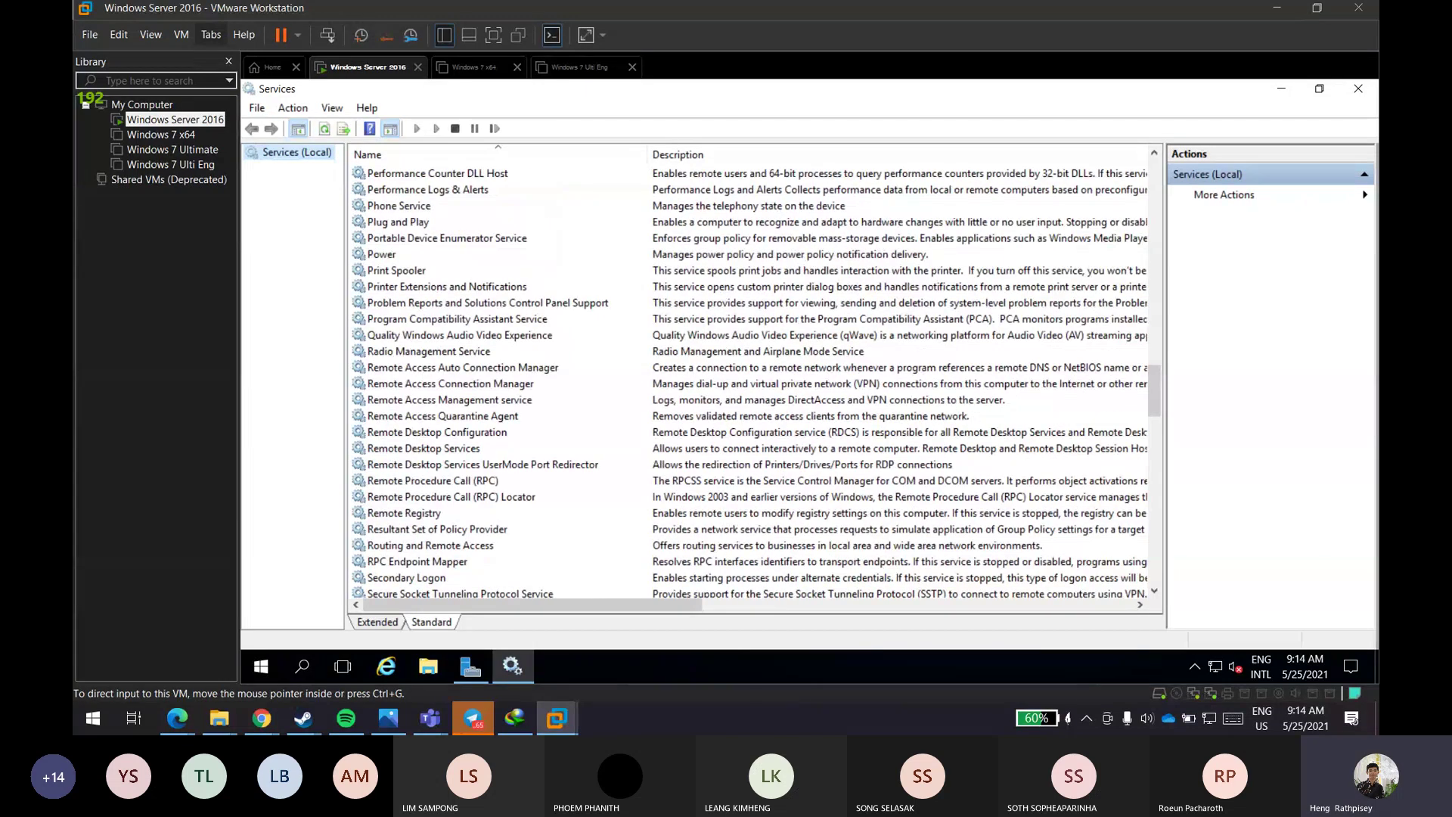
{"action": "left_click", "coordinate": [262, 717]}
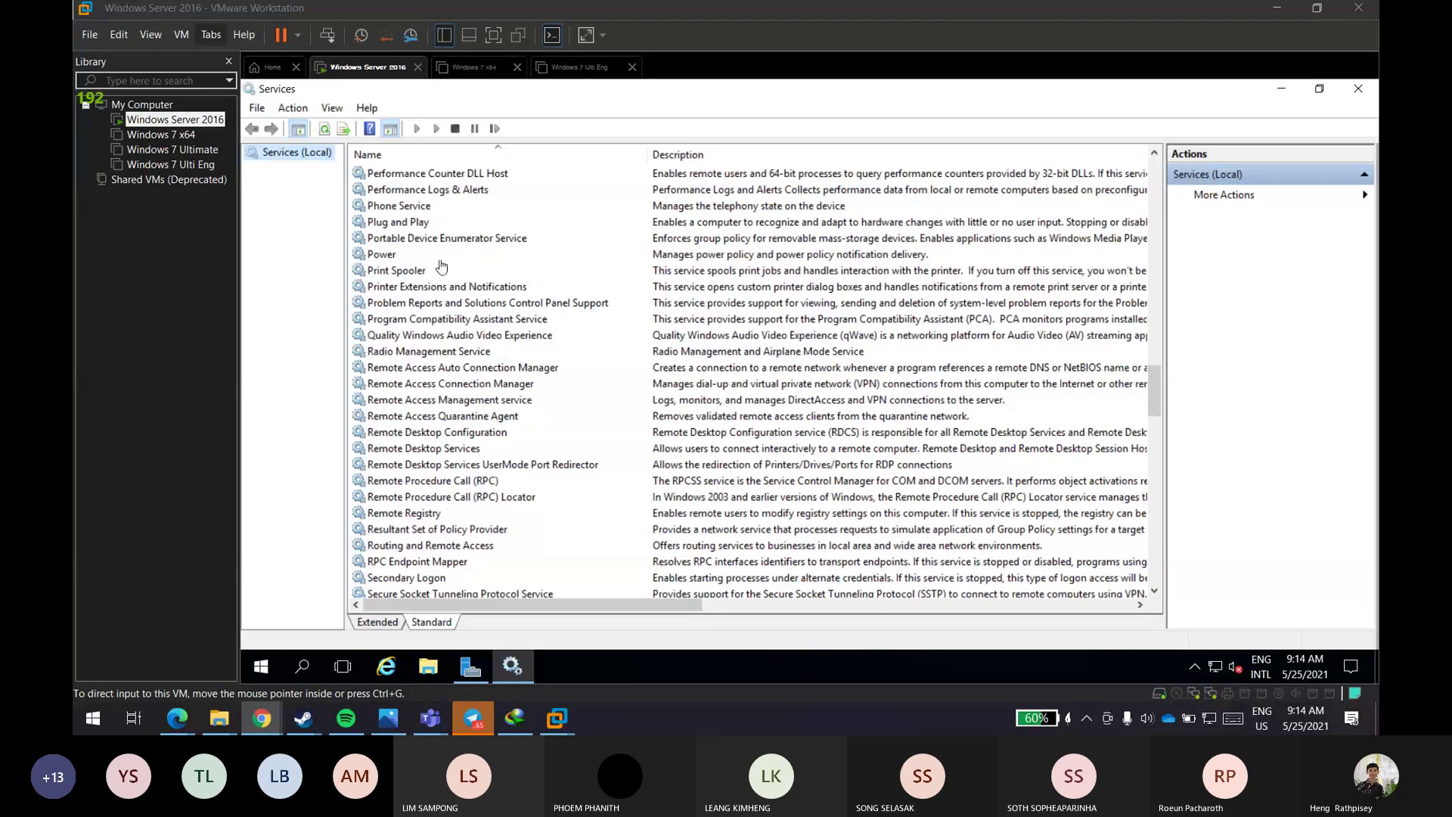
{"action": "left_click", "coordinate": [491, 241]}
{"action": "scroll", "coordinate": [491, 241], "scroll_direction": "up", "scroll_amount": 4}
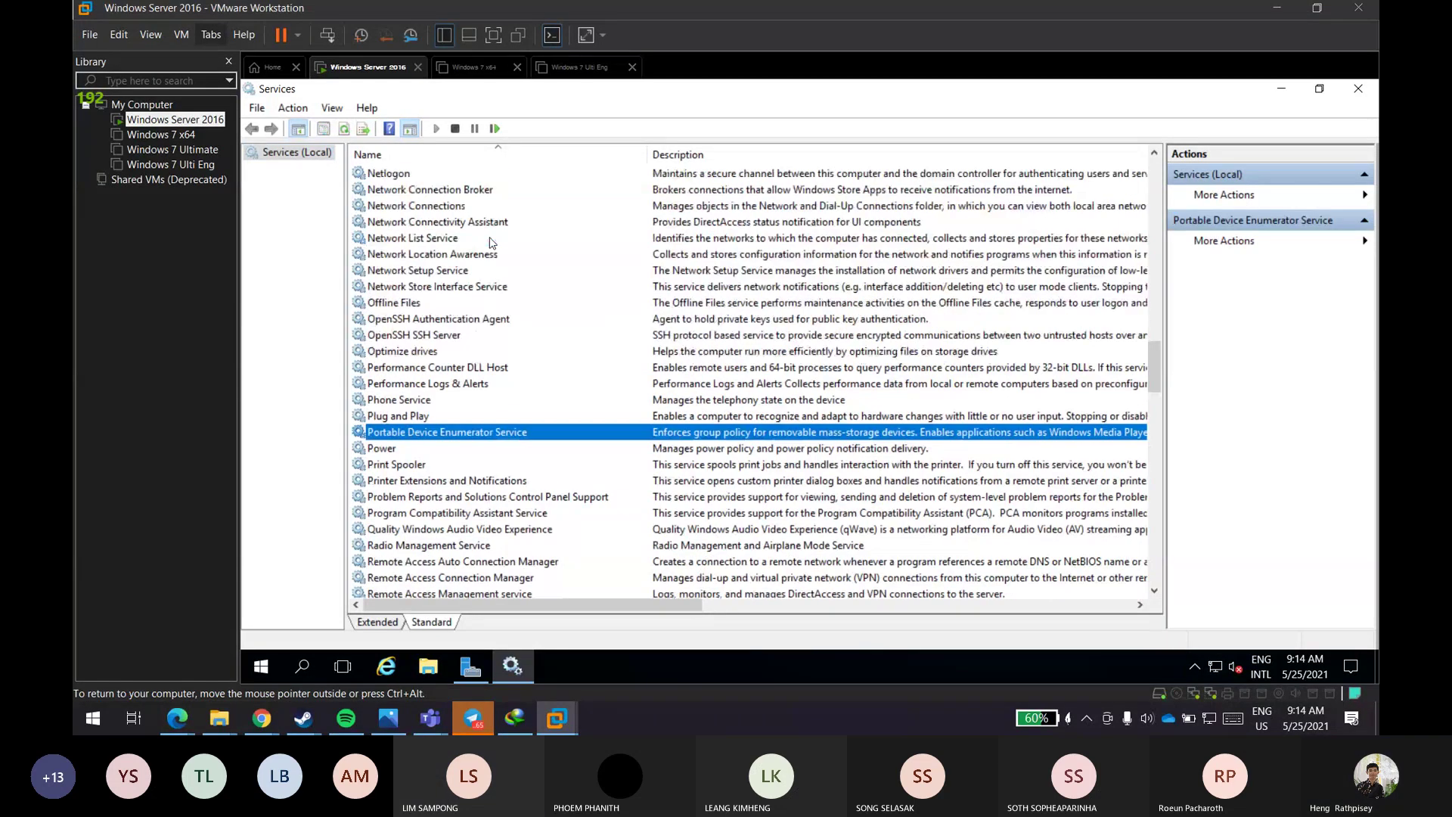
{"action": "scroll", "coordinate": [491, 240], "scroll_direction": "up", "scroll_amount": 7}
{"action": "scroll", "coordinate": [477, 281], "scroll_direction": "down", "scroll_amount": 9}
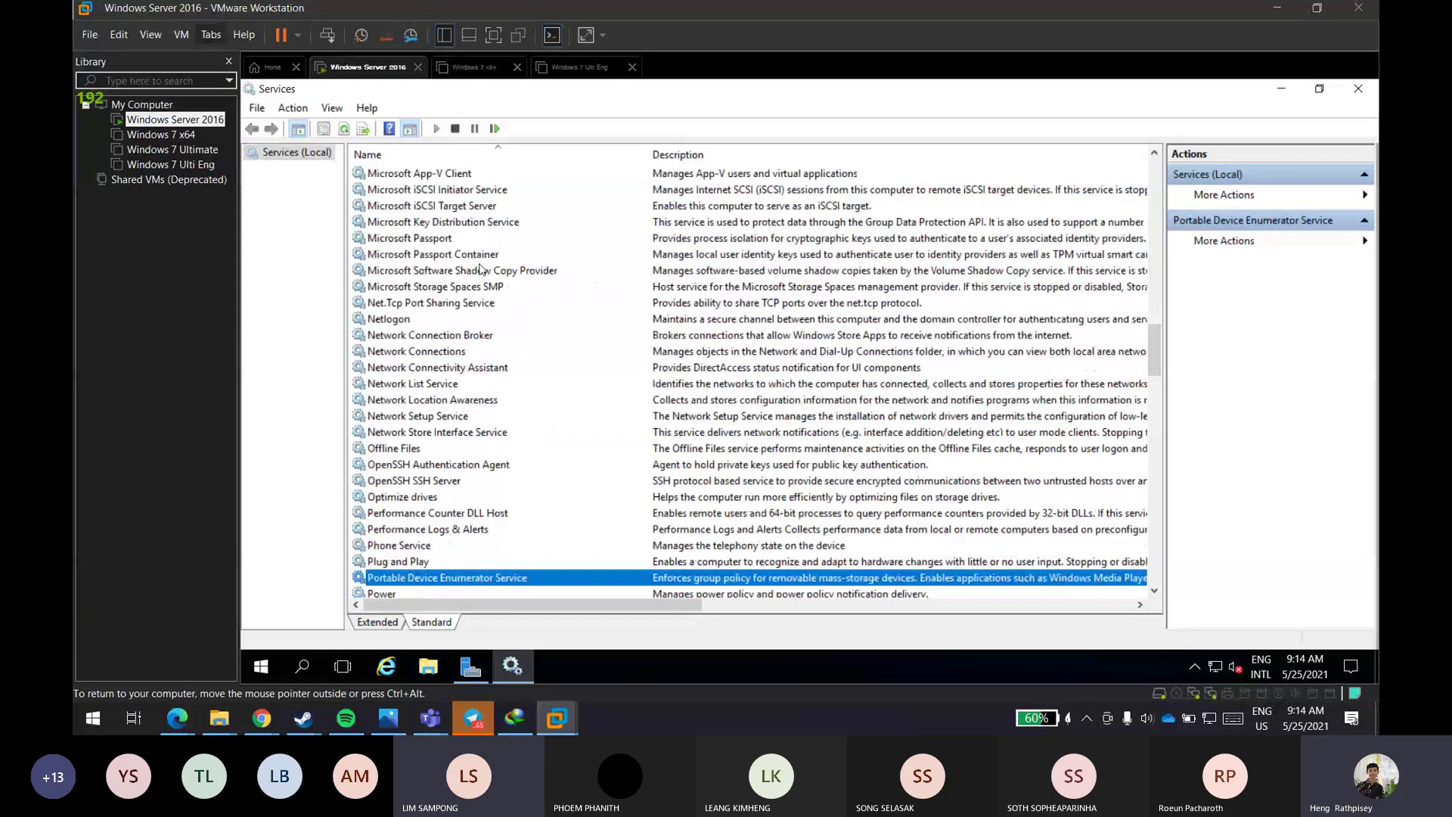
{"action": "scroll", "coordinate": [455, 445], "scroll_direction": "down", "scroll_amount": 4}
{"action": "scroll", "coordinate": [430, 327], "scroll_direction": "up", "scroll_amount": 3}
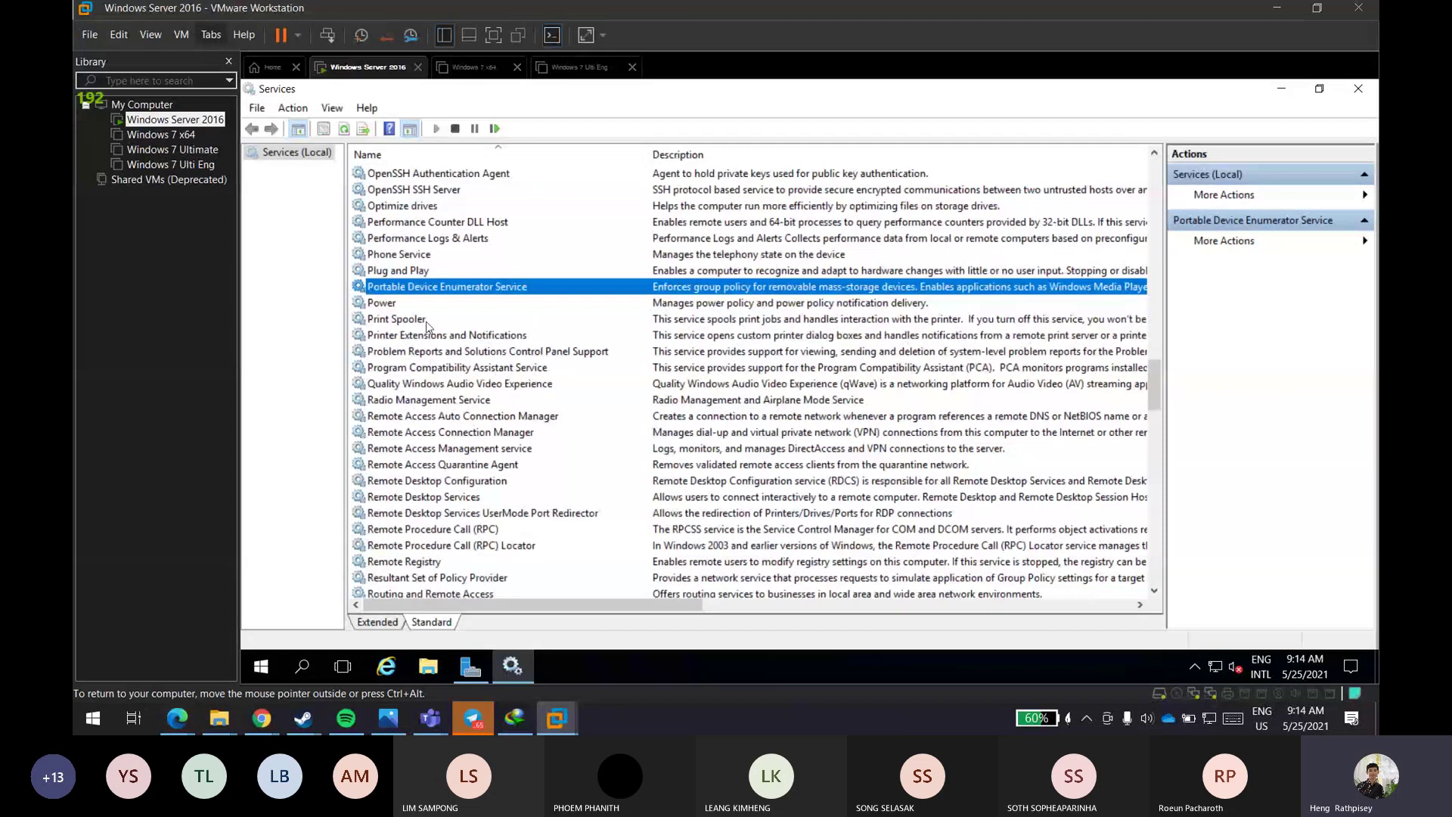
{"action": "left_click", "coordinate": [452, 190]}
{"action": "scroll", "coordinate": [488, 214], "scroll_direction": "up", "scroll_amount": 3}
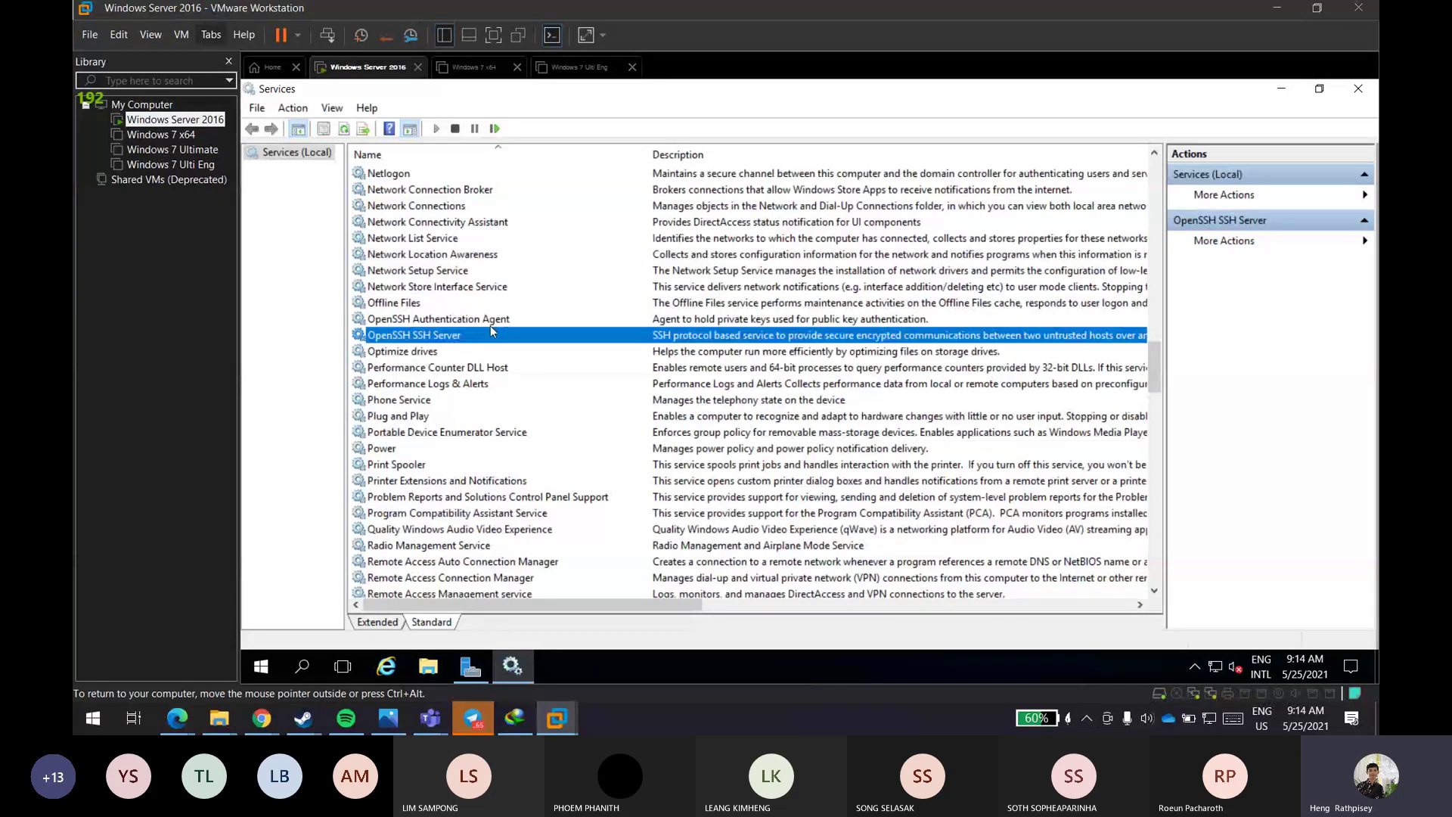
{"action": "left_click", "coordinate": [488, 322]}
{"action": "left_click", "coordinate": [493, 334]}
{"action": "left_click", "coordinate": [498, 321]}
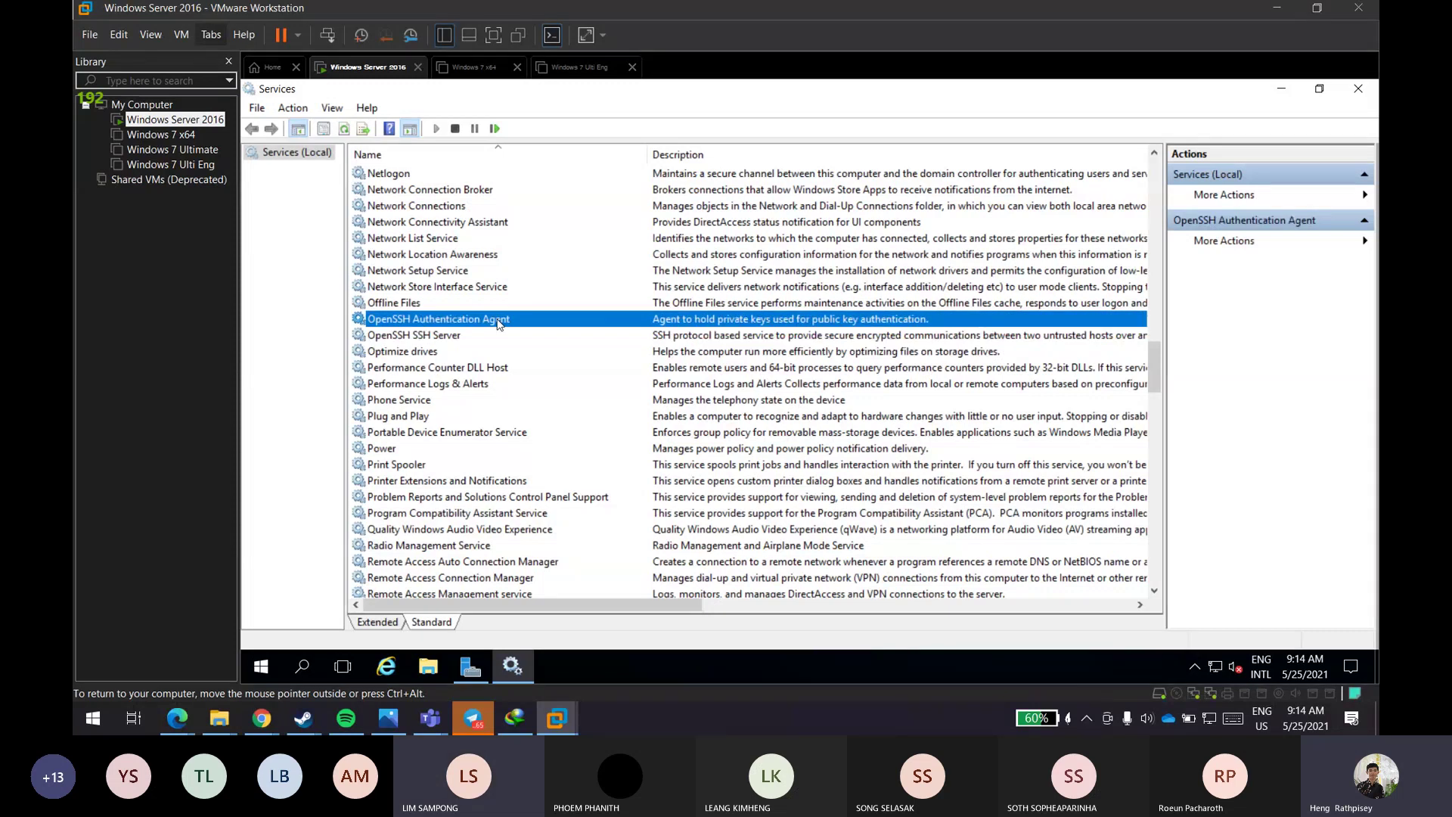
{"action": "left_click", "coordinate": [456, 328]}
{"action": "left_click", "coordinate": [458, 319]}
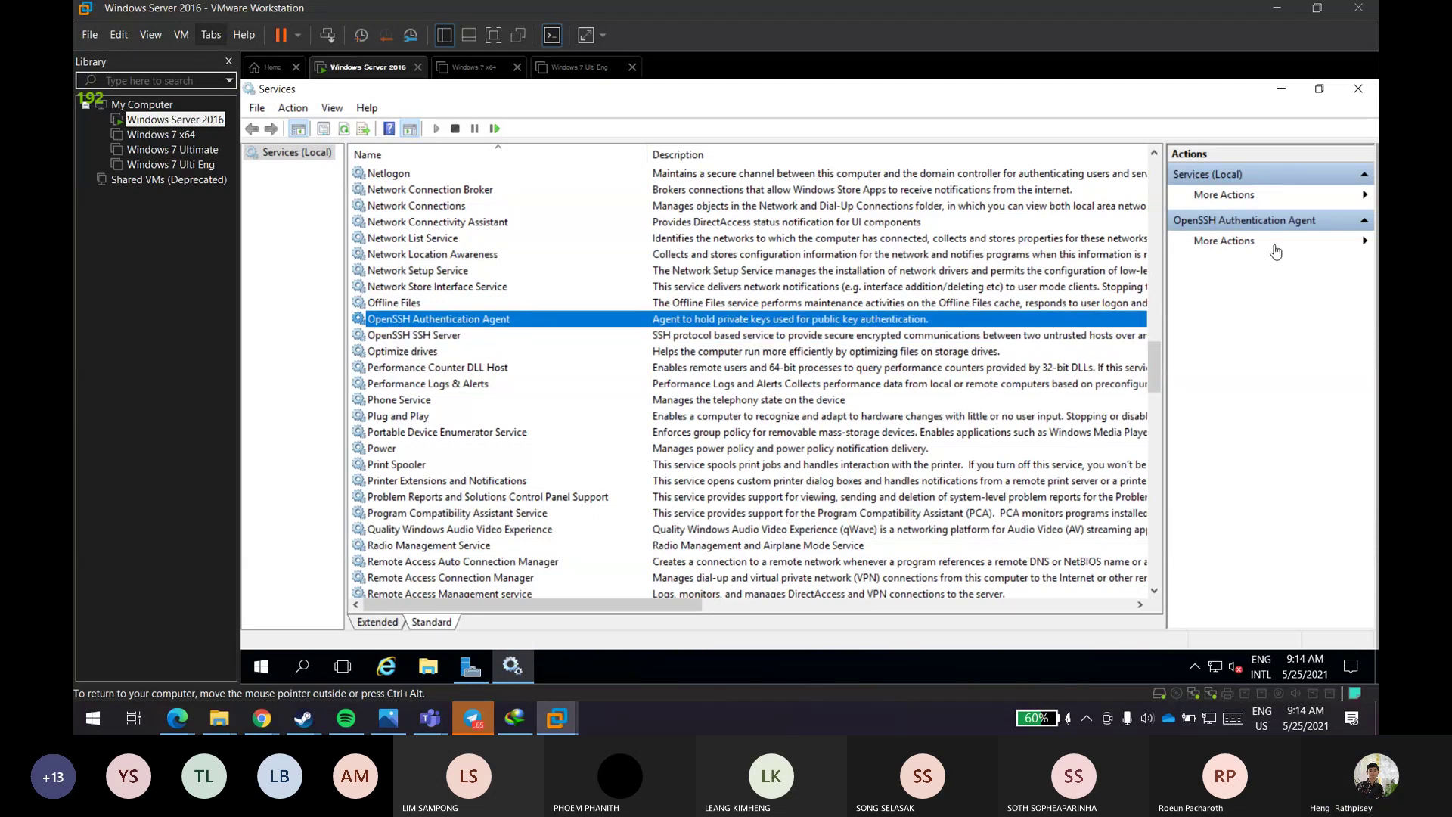
{"action": "left_click", "coordinate": [1370, 197]}
{"action": "right_click", "coordinate": [443, 319]}
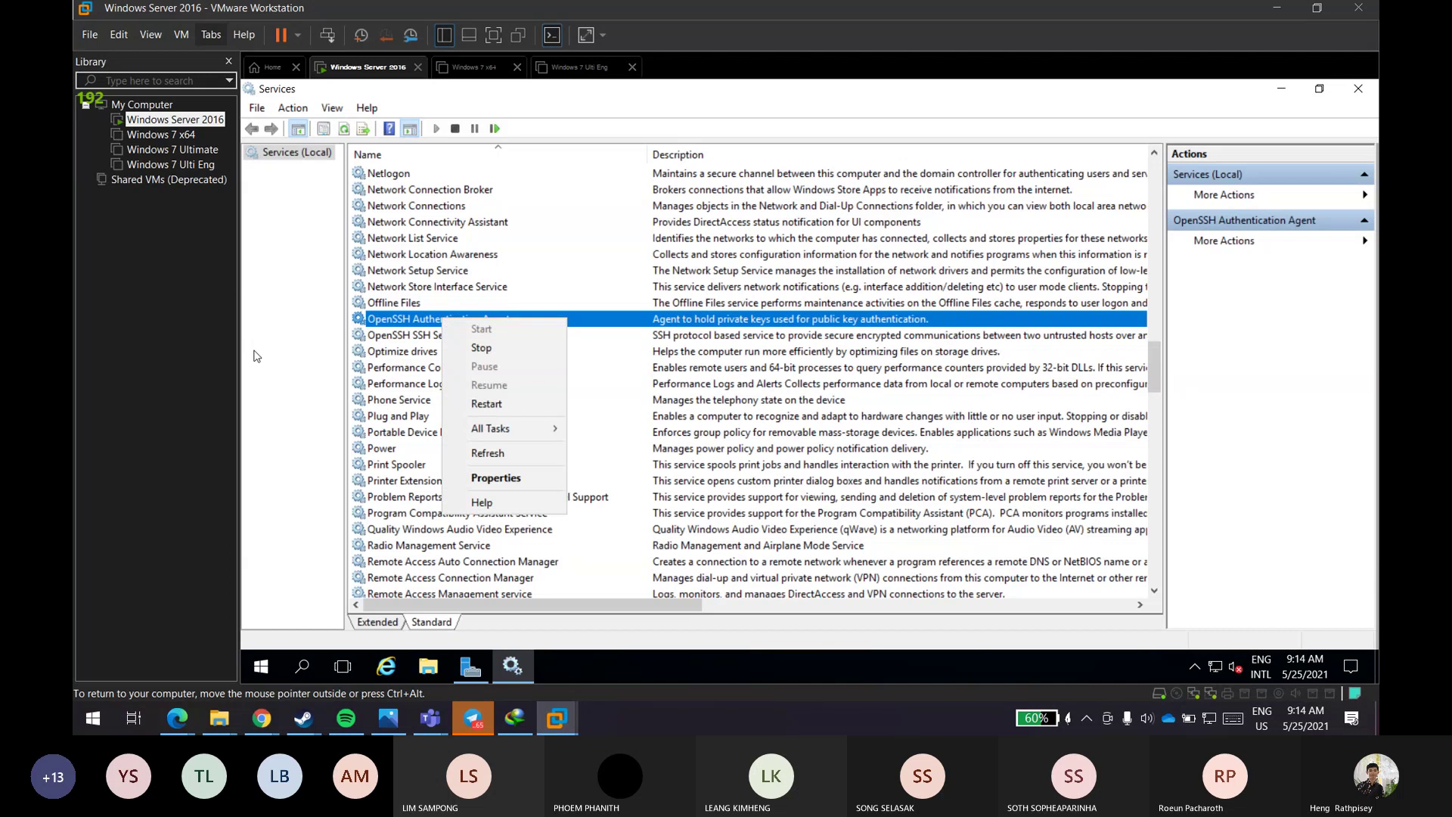
{"action": "left_click", "coordinate": [293, 292]}
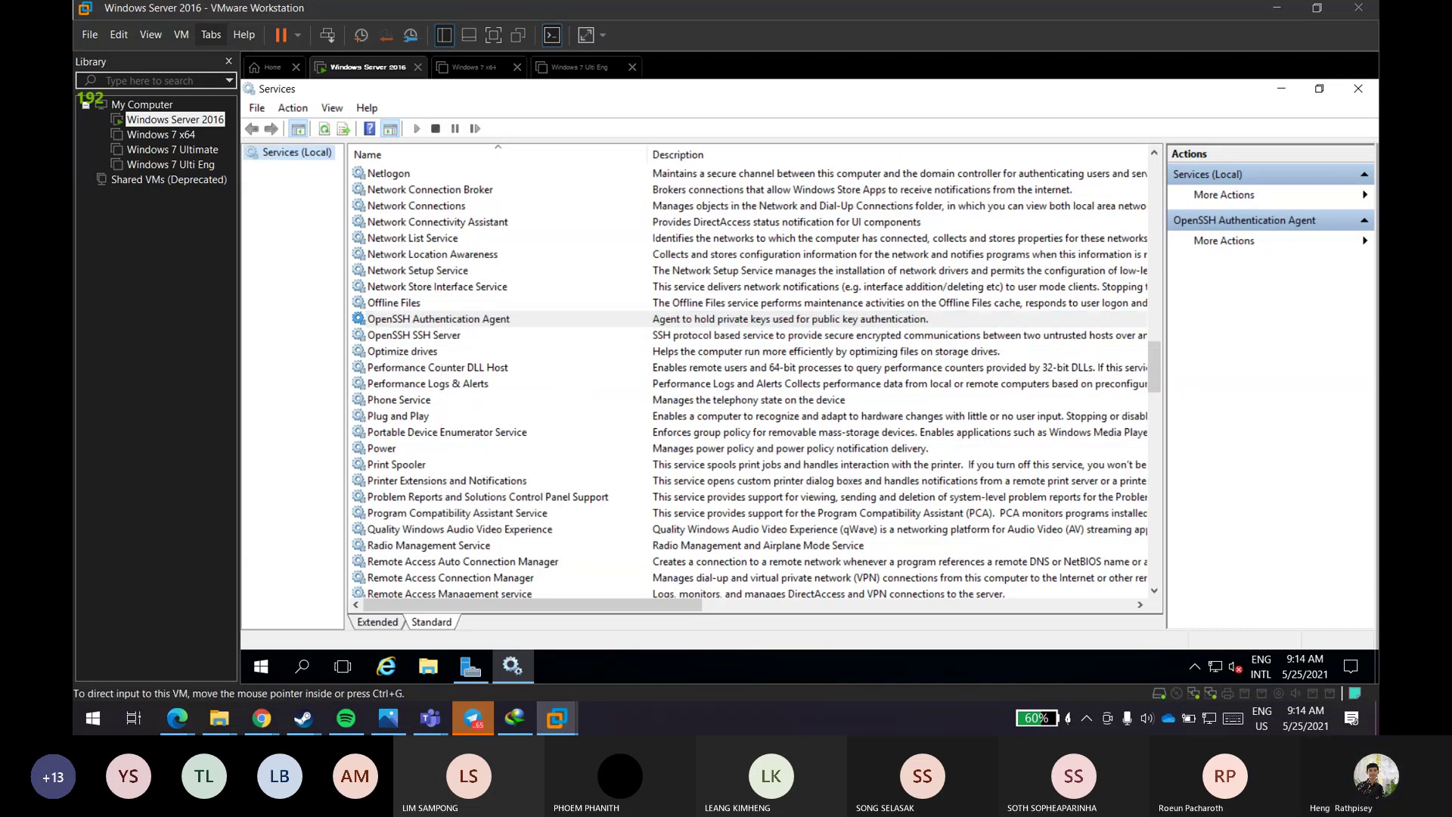
{"action": "key", "text": "alt+Tab"}
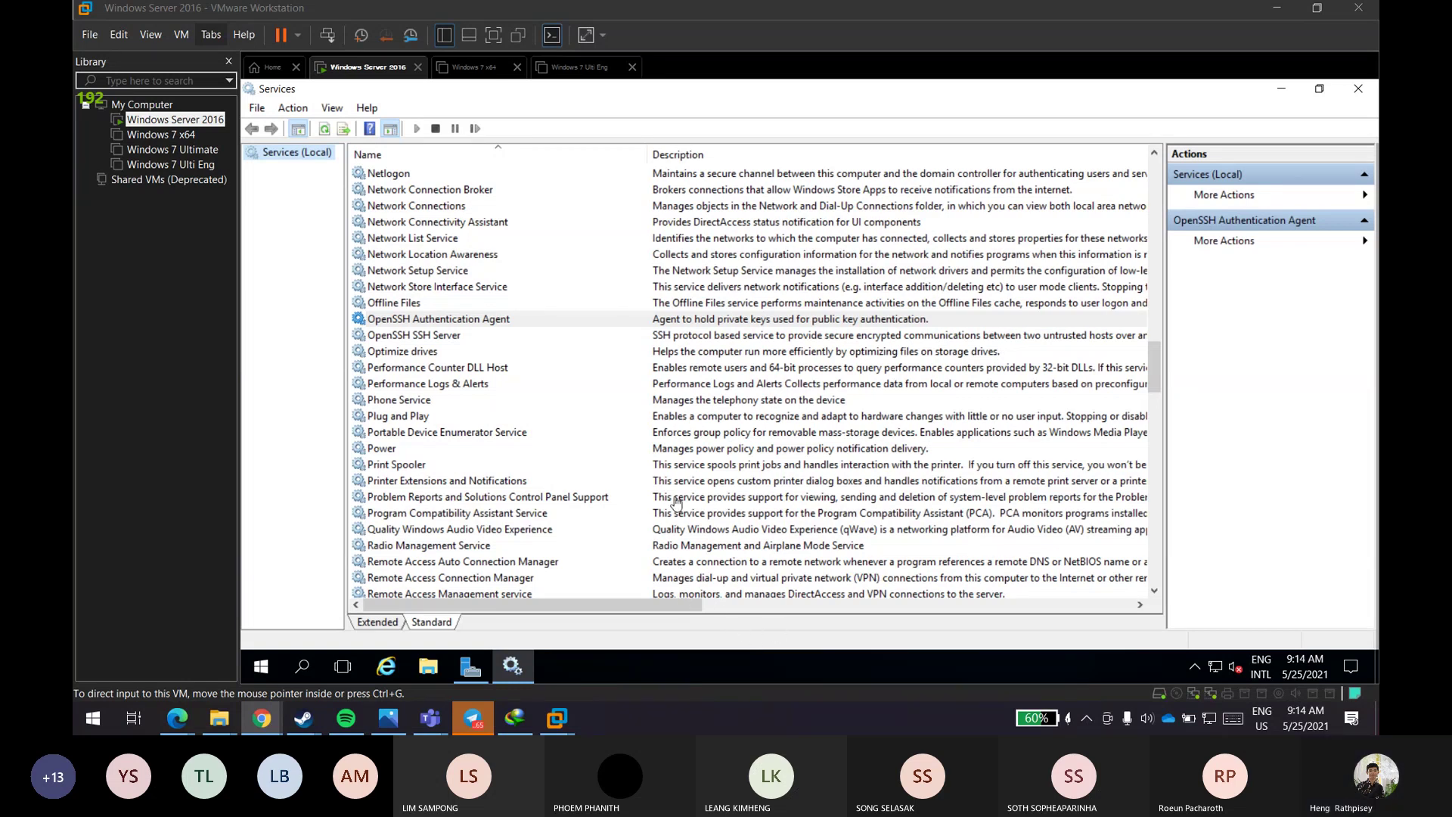
{"action": "left_click", "coordinate": [180, 35]}
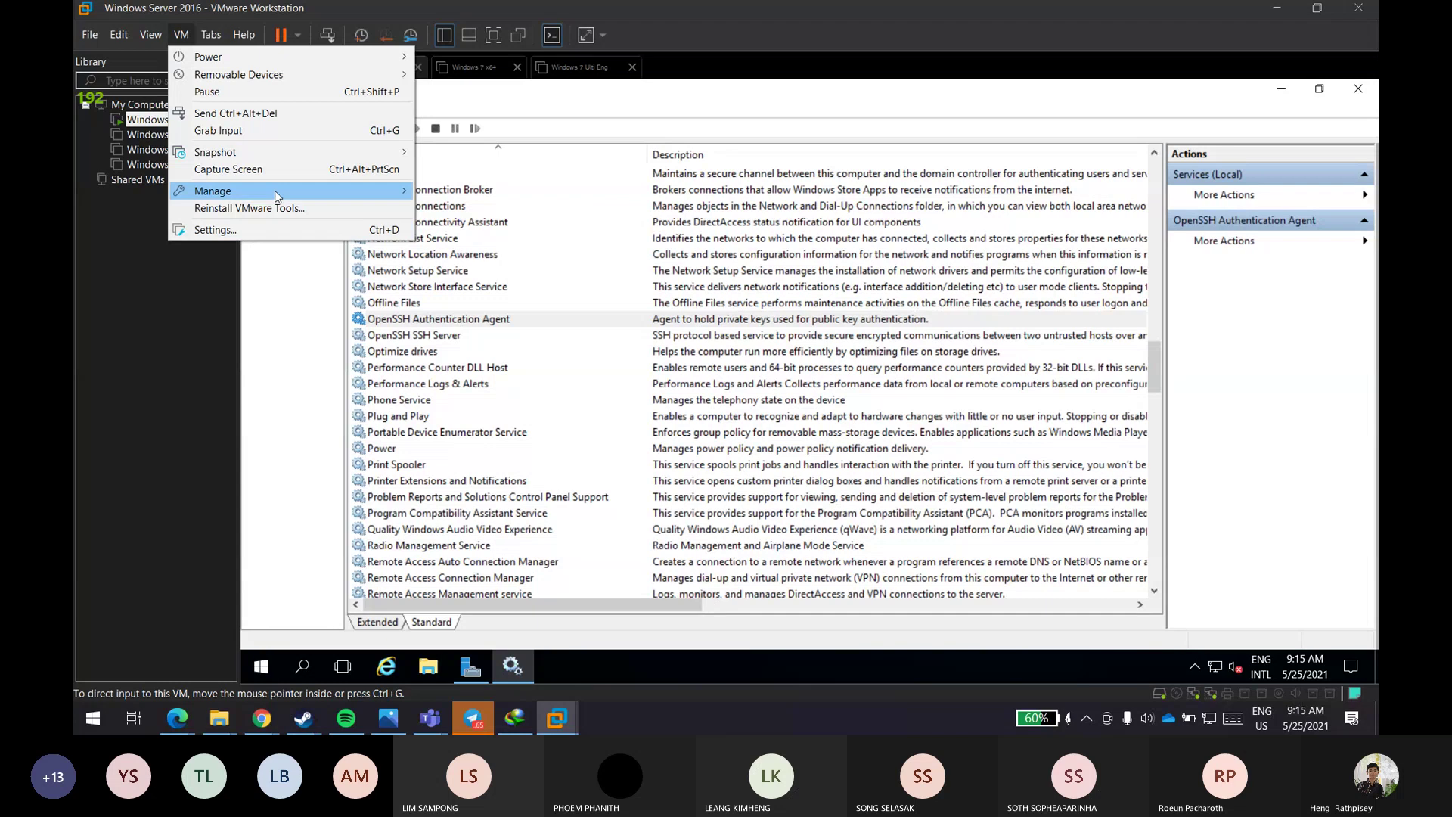
- Open a maximized File Explorer on the server and go to the NFS-Share folder
{"action": "mouse_move", "coordinate": [276, 195]}
{"action": "left_click", "coordinate": [107, 403]}
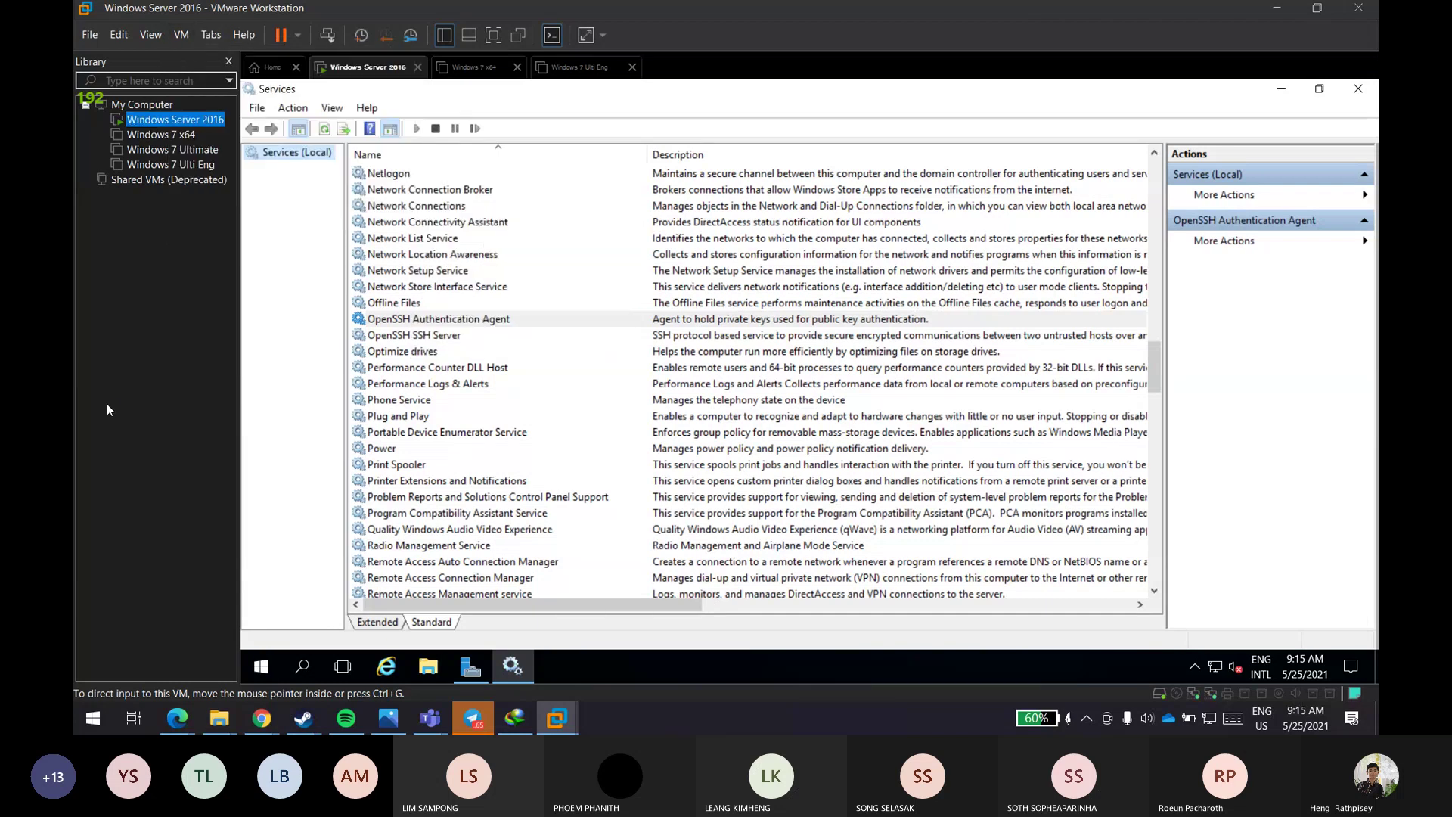
{"action": "left_click", "coordinate": [428, 668]}
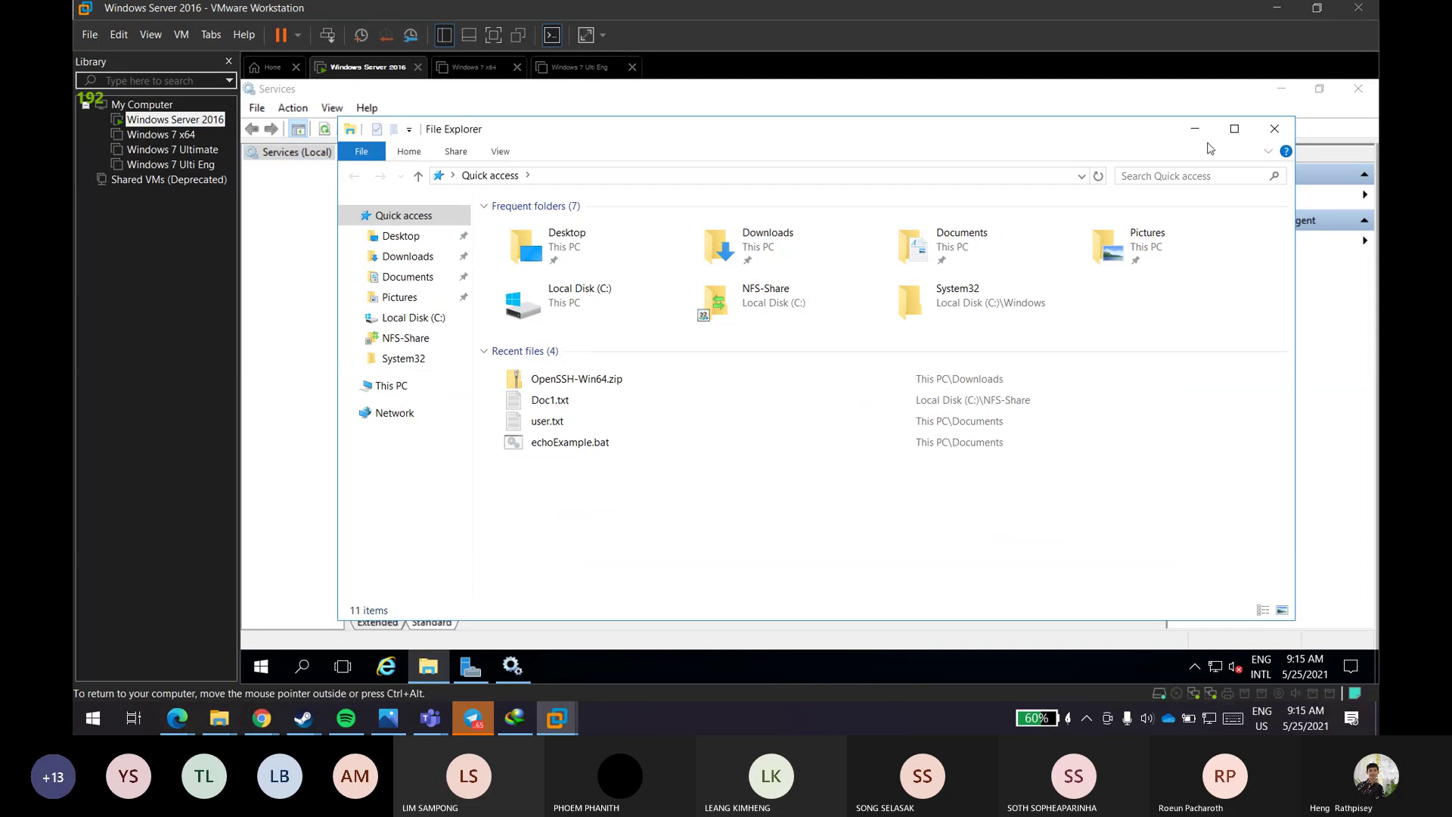
{"action": "left_click", "coordinate": [1234, 129]}
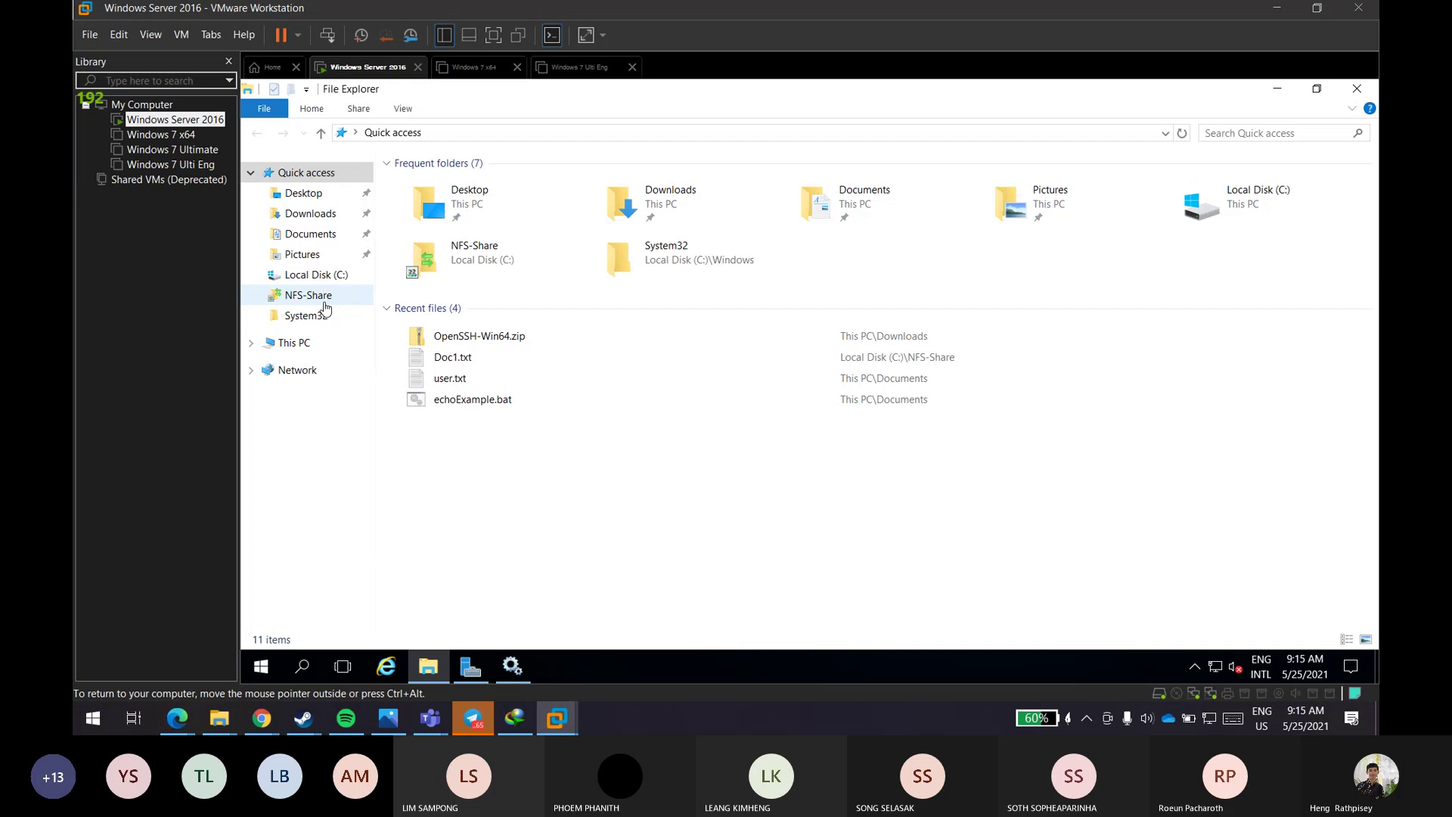
{"action": "left_click", "coordinate": [326, 307]}
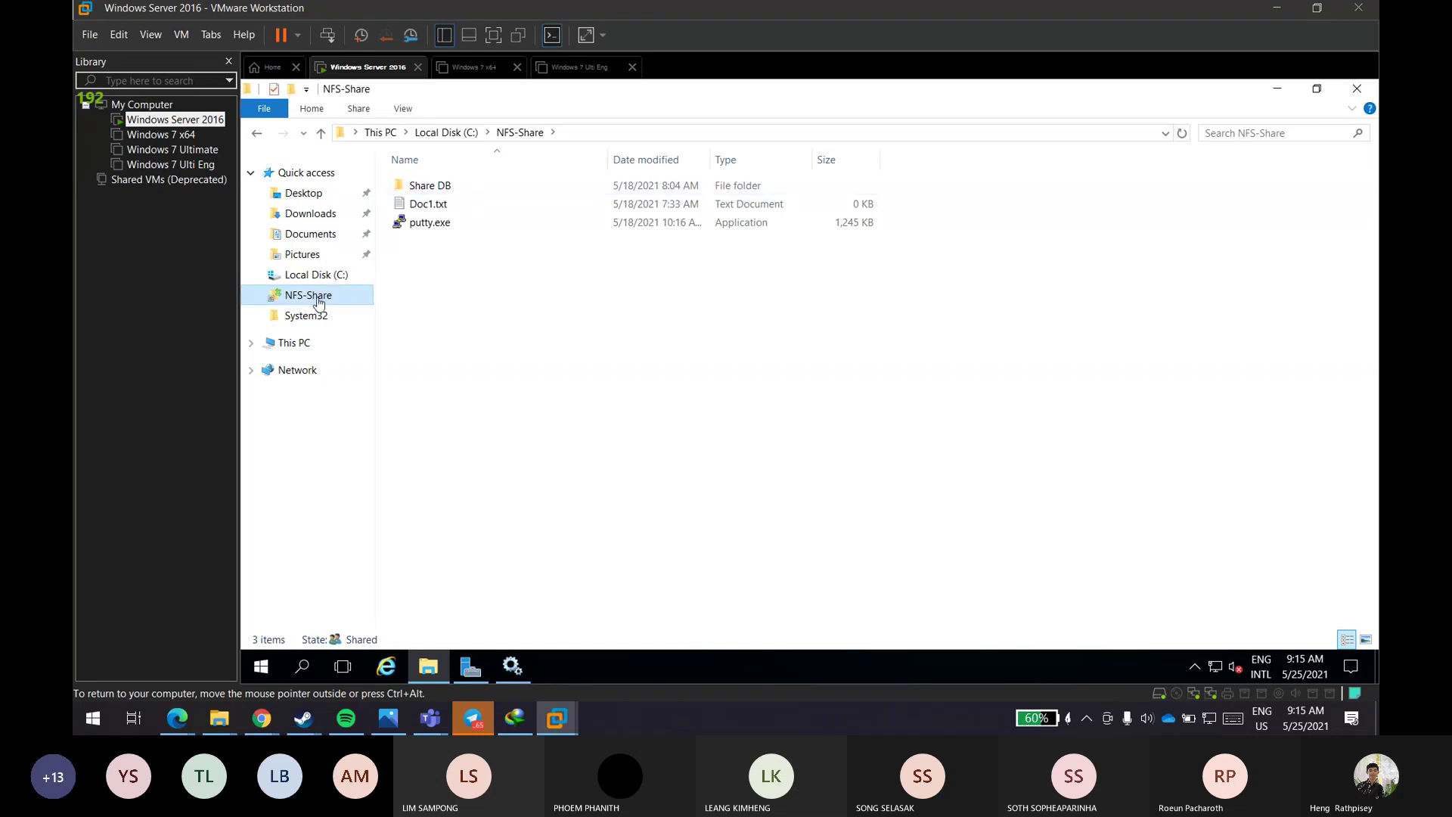
- Browse Local Disk C:, Basic-Share, Network and Desktop, then return to NFS-Share
{"action": "left_click", "coordinate": [305, 278]}
{"action": "double_click", "coordinate": [478, 190]}
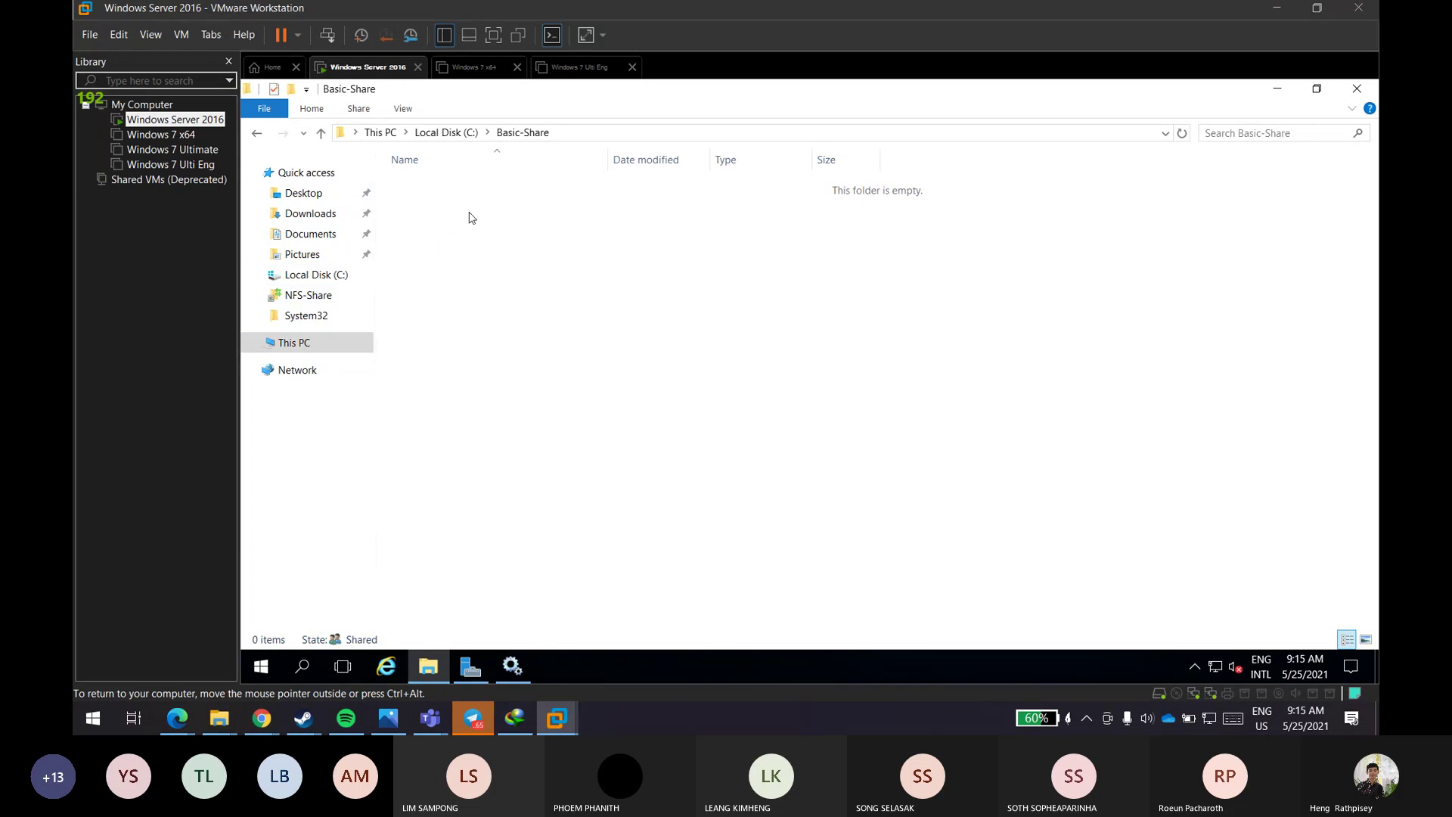
{"action": "left_click", "coordinate": [342, 374]}
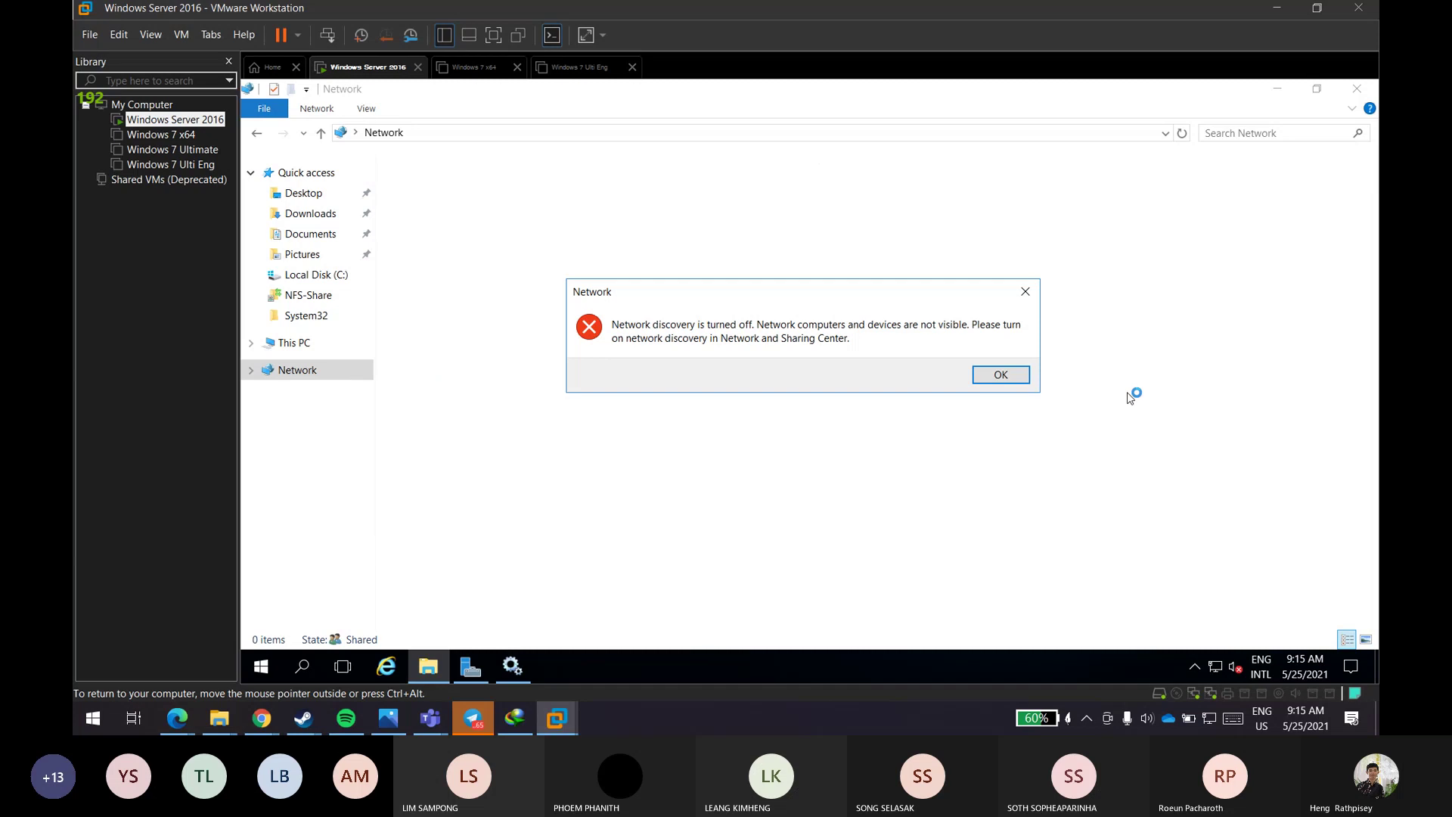
{"action": "left_click", "coordinate": [1009, 376]}
{"action": "left_click", "coordinate": [317, 217]}
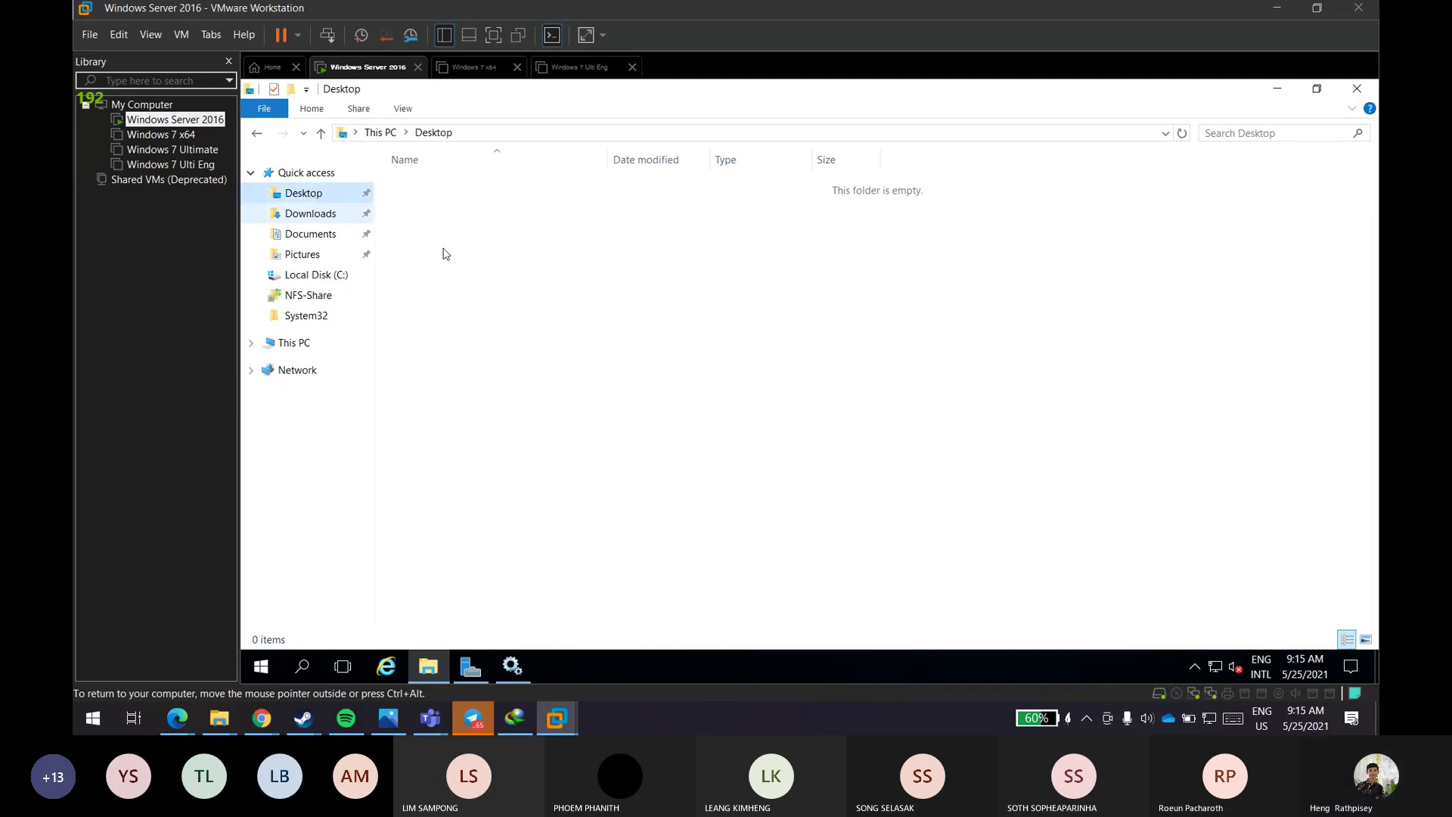
{"action": "left_click", "coordinate": [312, 275]}
{"action": "left_click", "coordinate": [313, 295]}
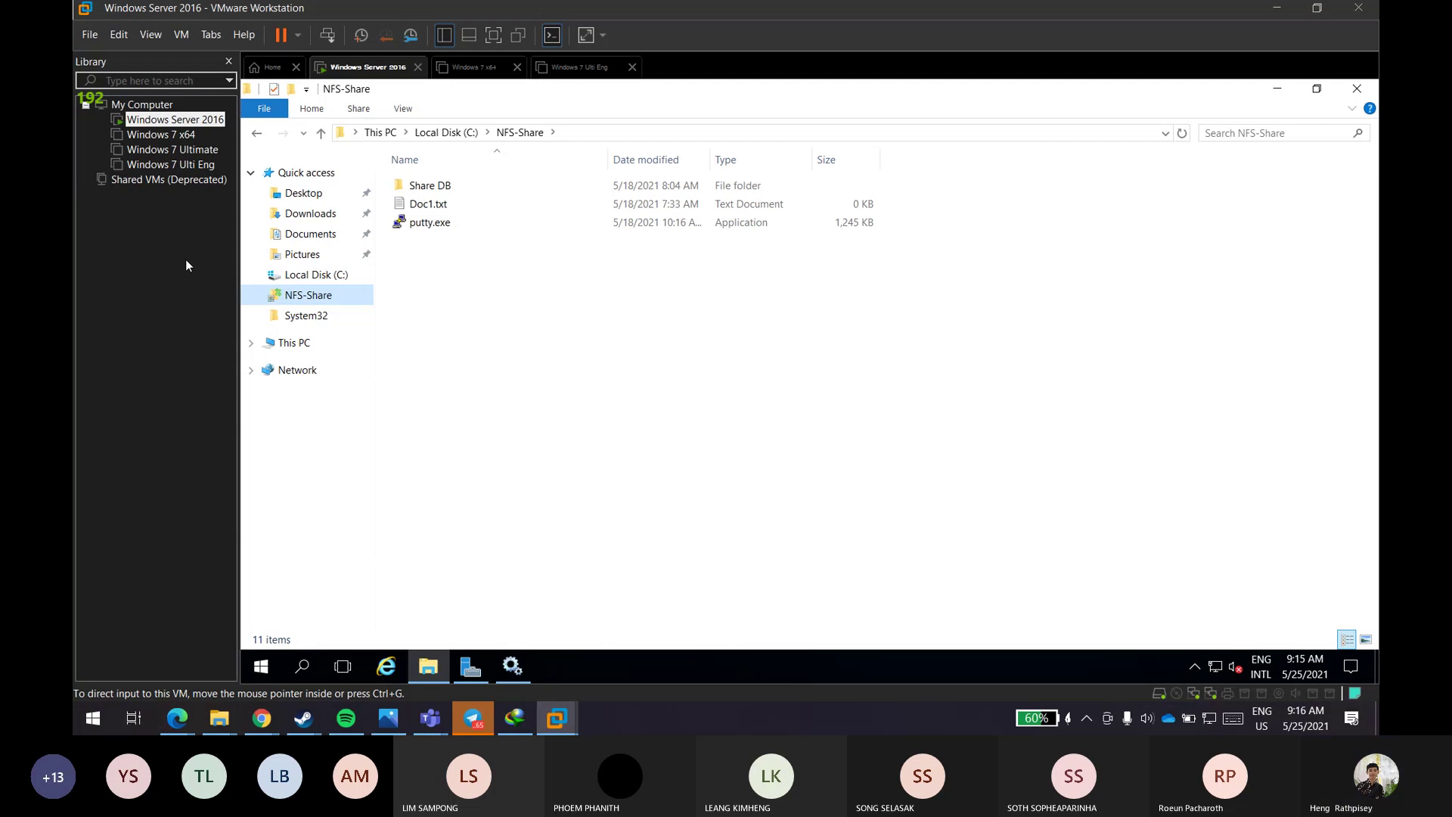
{"action": "left_click", "coordinate": [92, 34]}
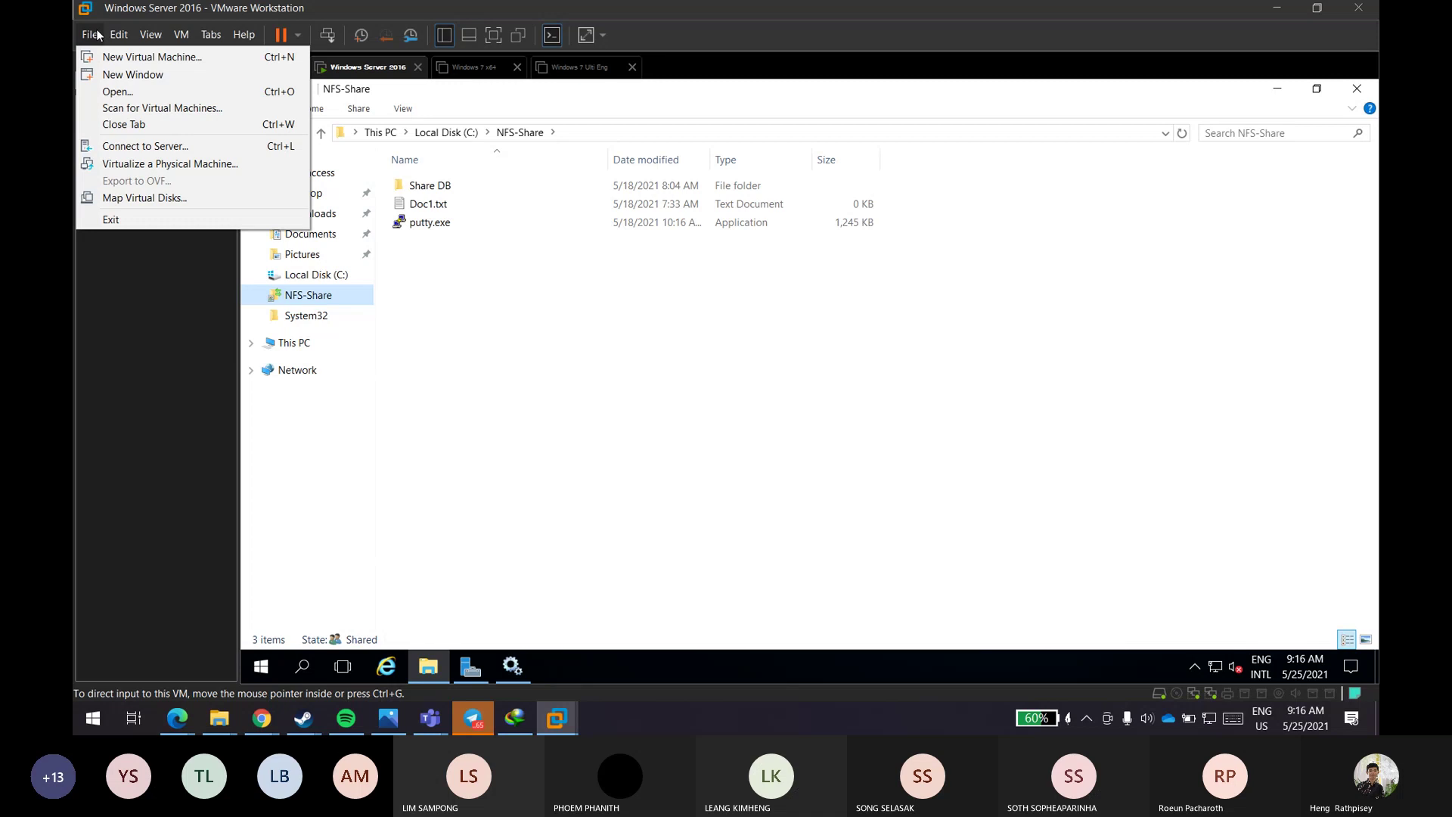
{"action": "mouse_move", "coordinate": [121, 38]}
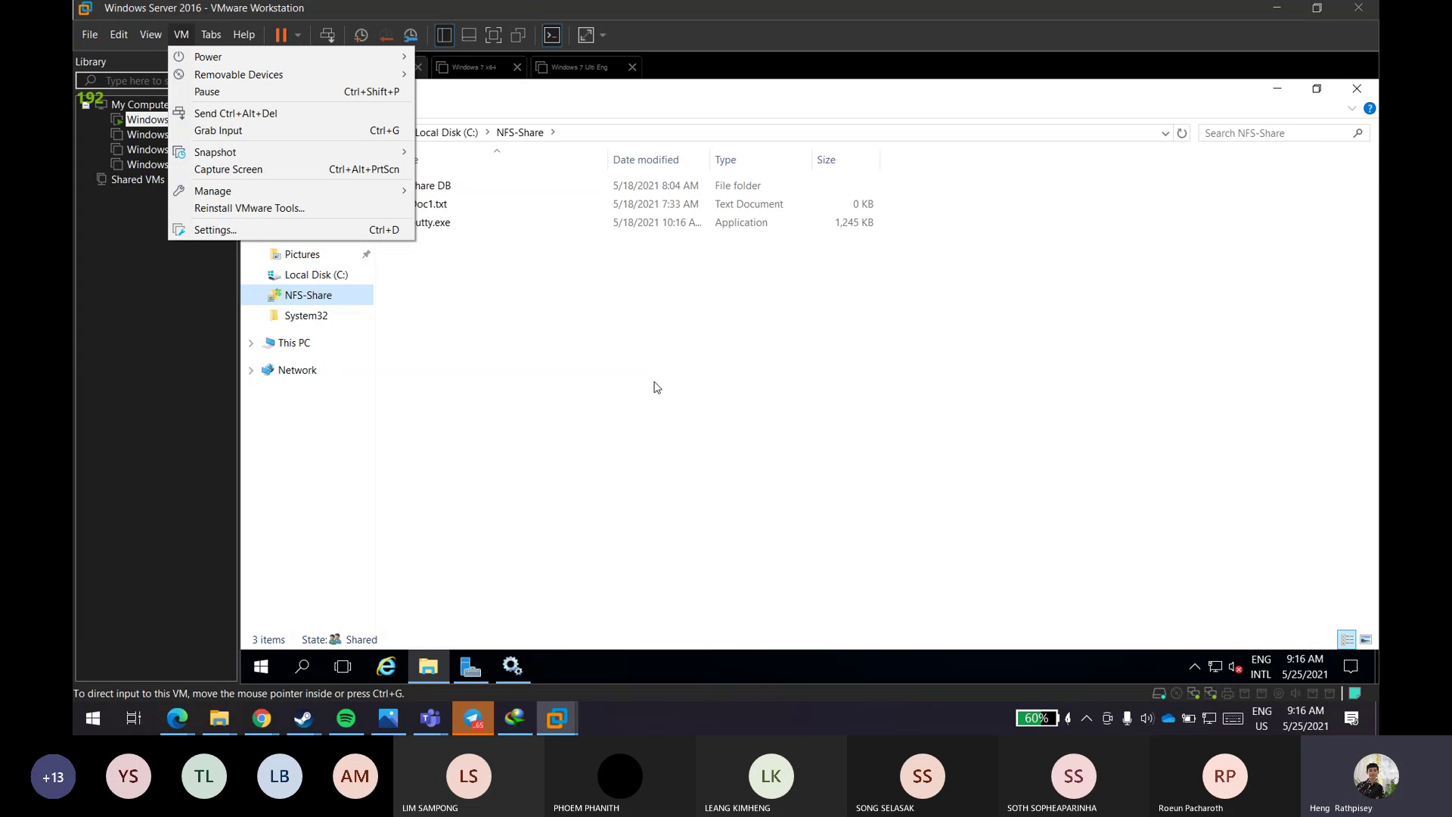
- Select Windows 7 Ulti Eng, power it on and choose Start Windows Normally
{"action": "left_click", "coordinate": [341, 248]}
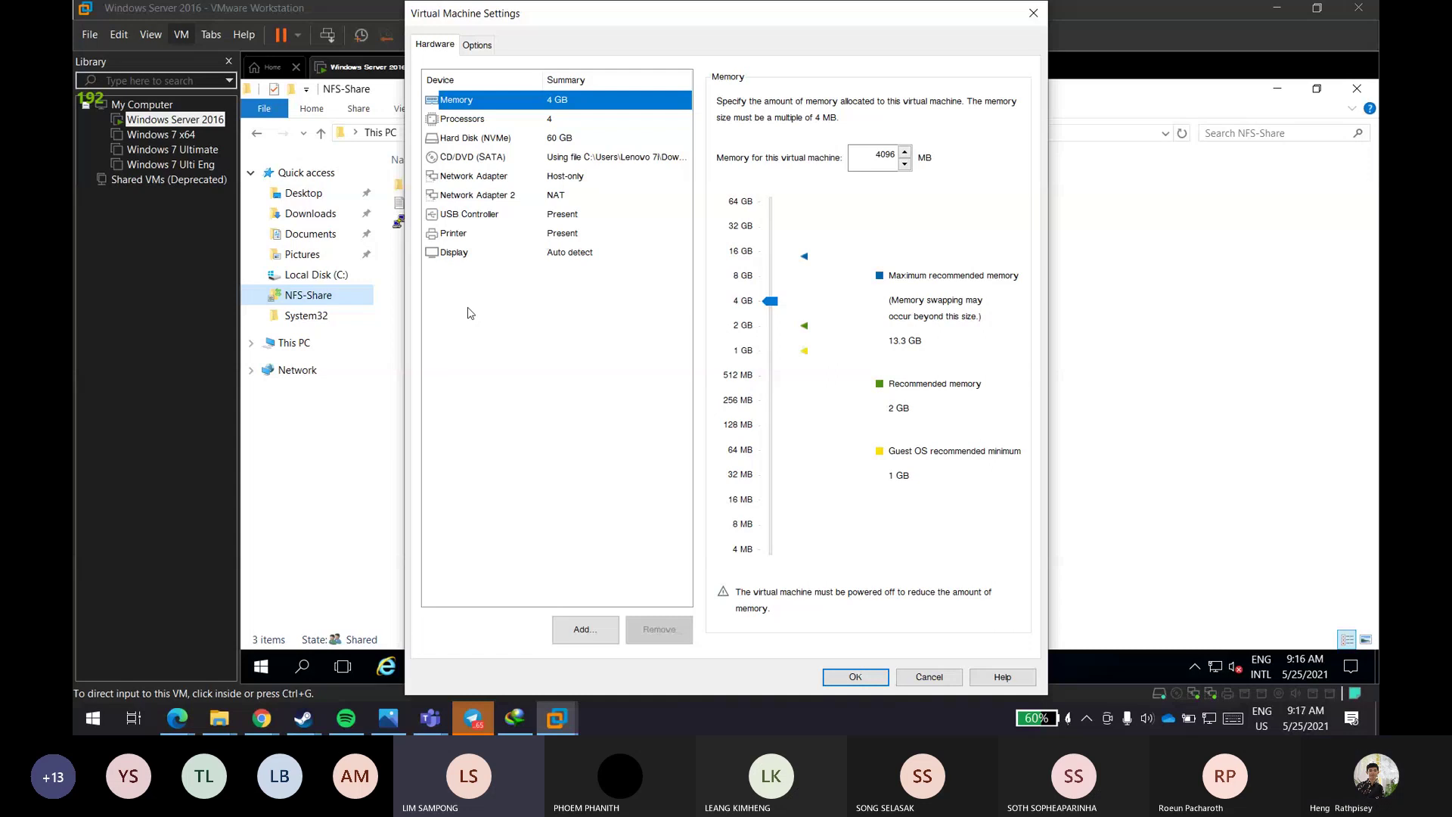
{"action": "left_click", "coordinate": [1033, 12]}
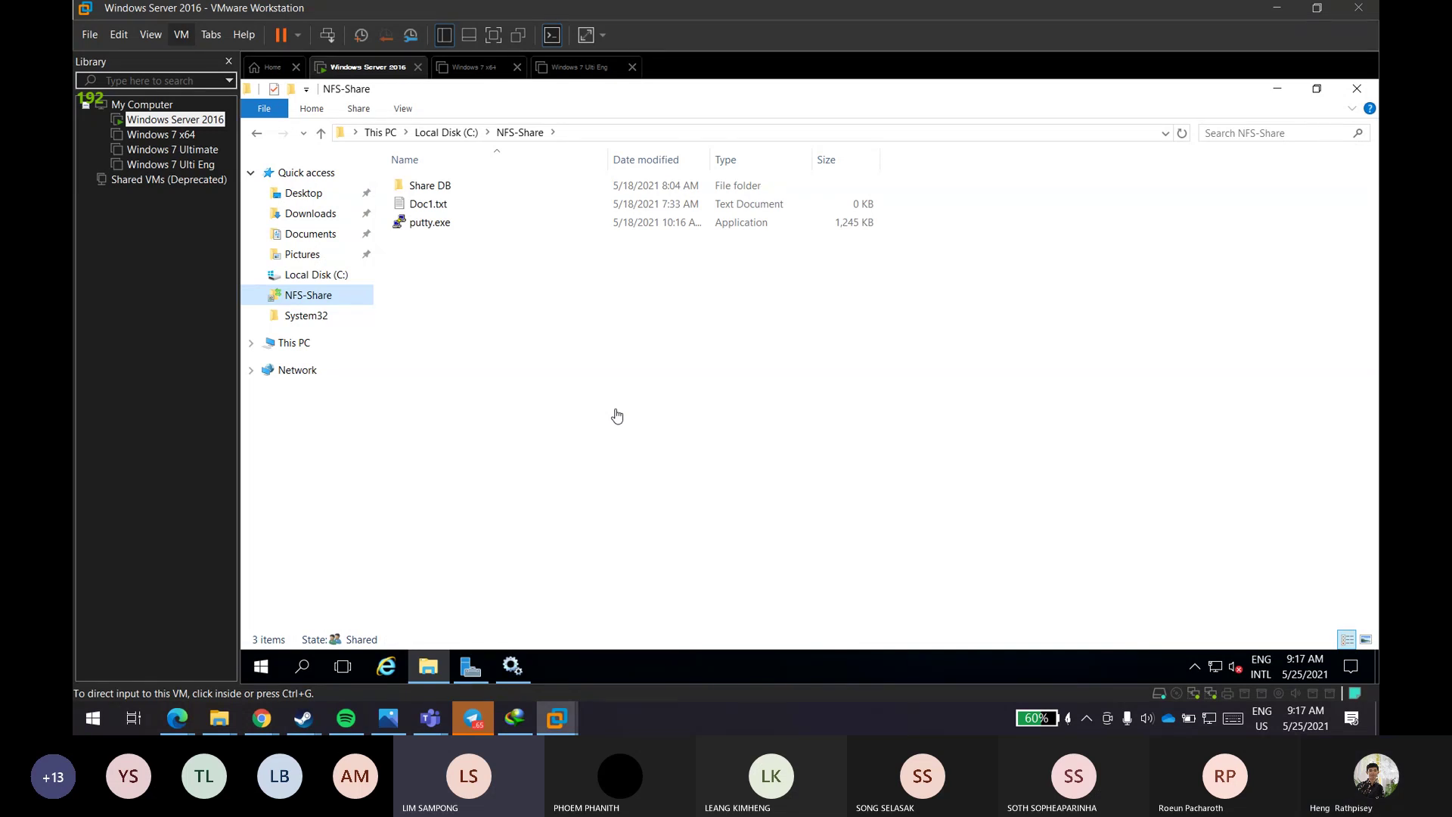
{"action": "left_click", "coordinate": [146, 166]}
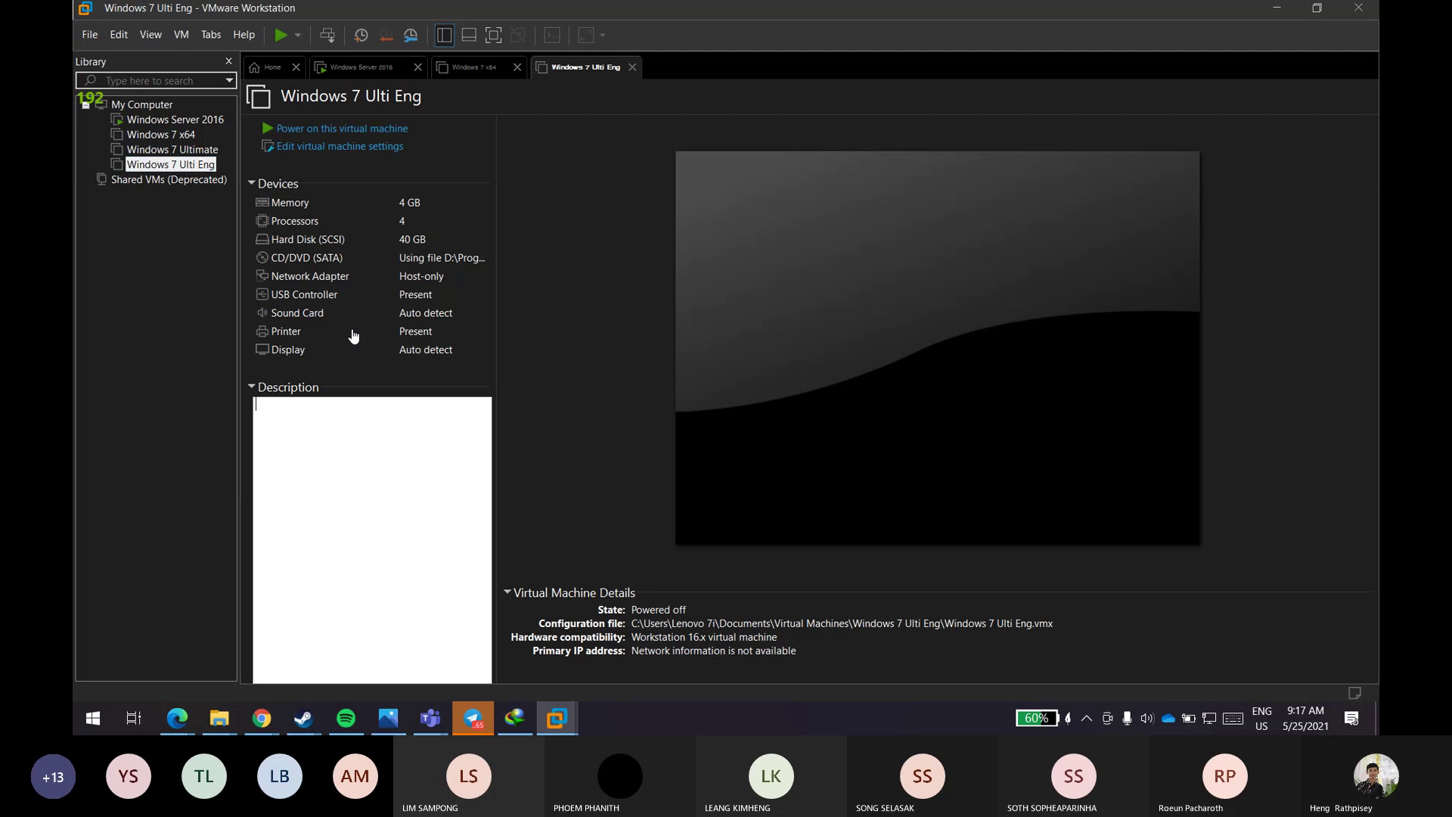
{"action": "left_click", "coordinate": [362, 126]}
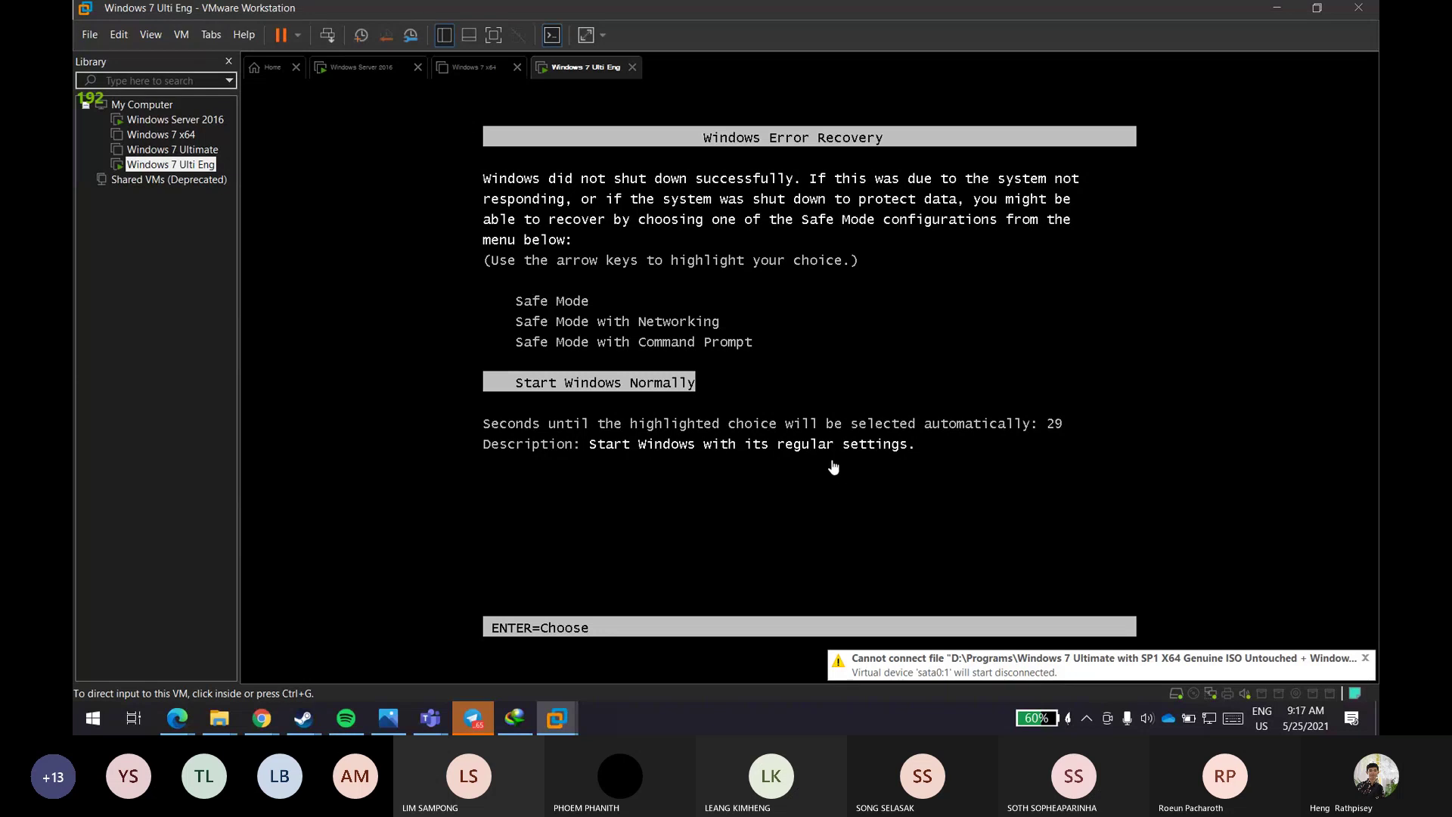
{"action": "left_click", "coordinate": [834, 467]}
{"action": "key", "text": "Return"}
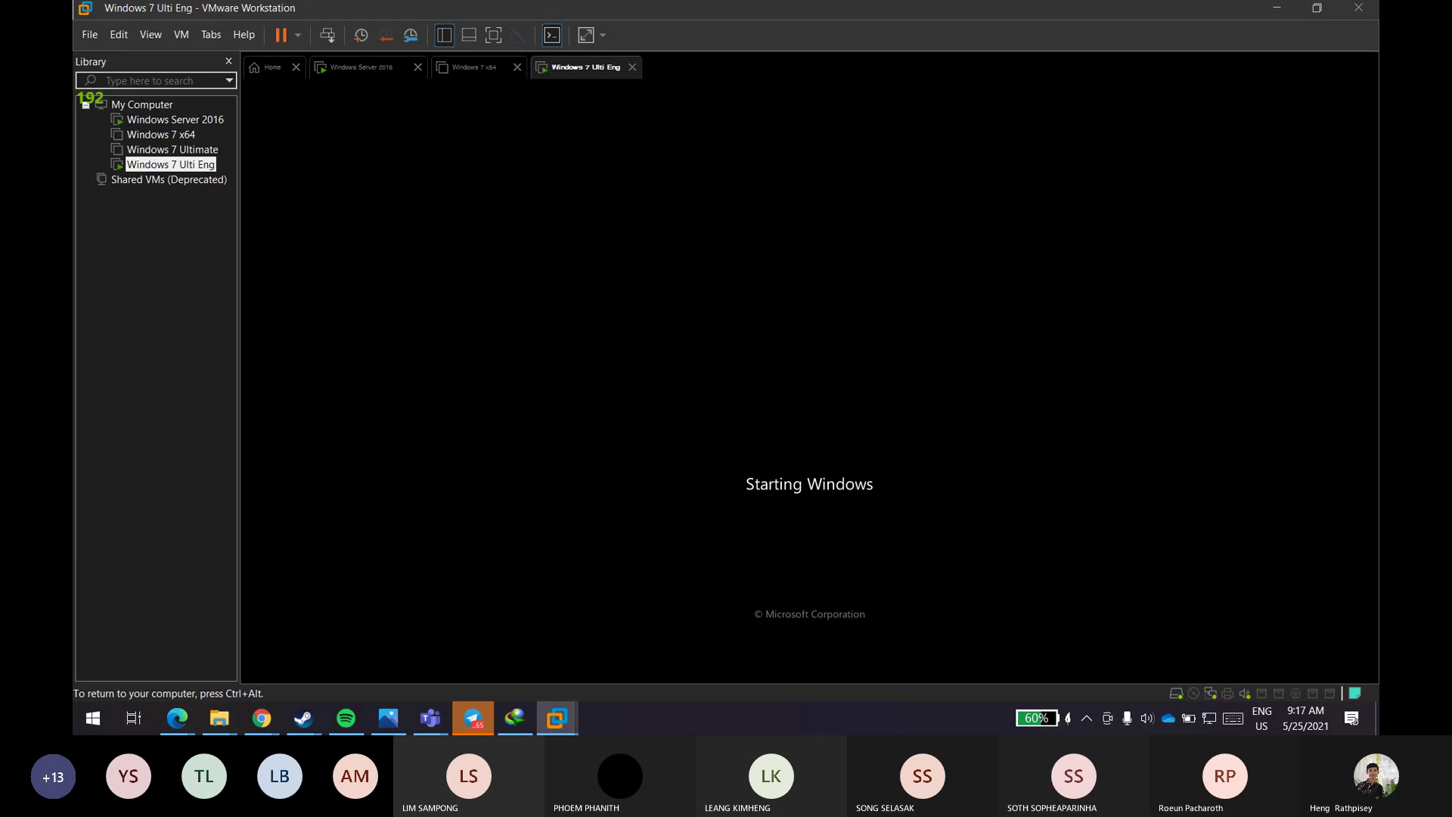
- Switch to the Windows Server 2016 tab and close the pending-updates Settings window
{"action": "left_click", "coordinate": [367, 70]}
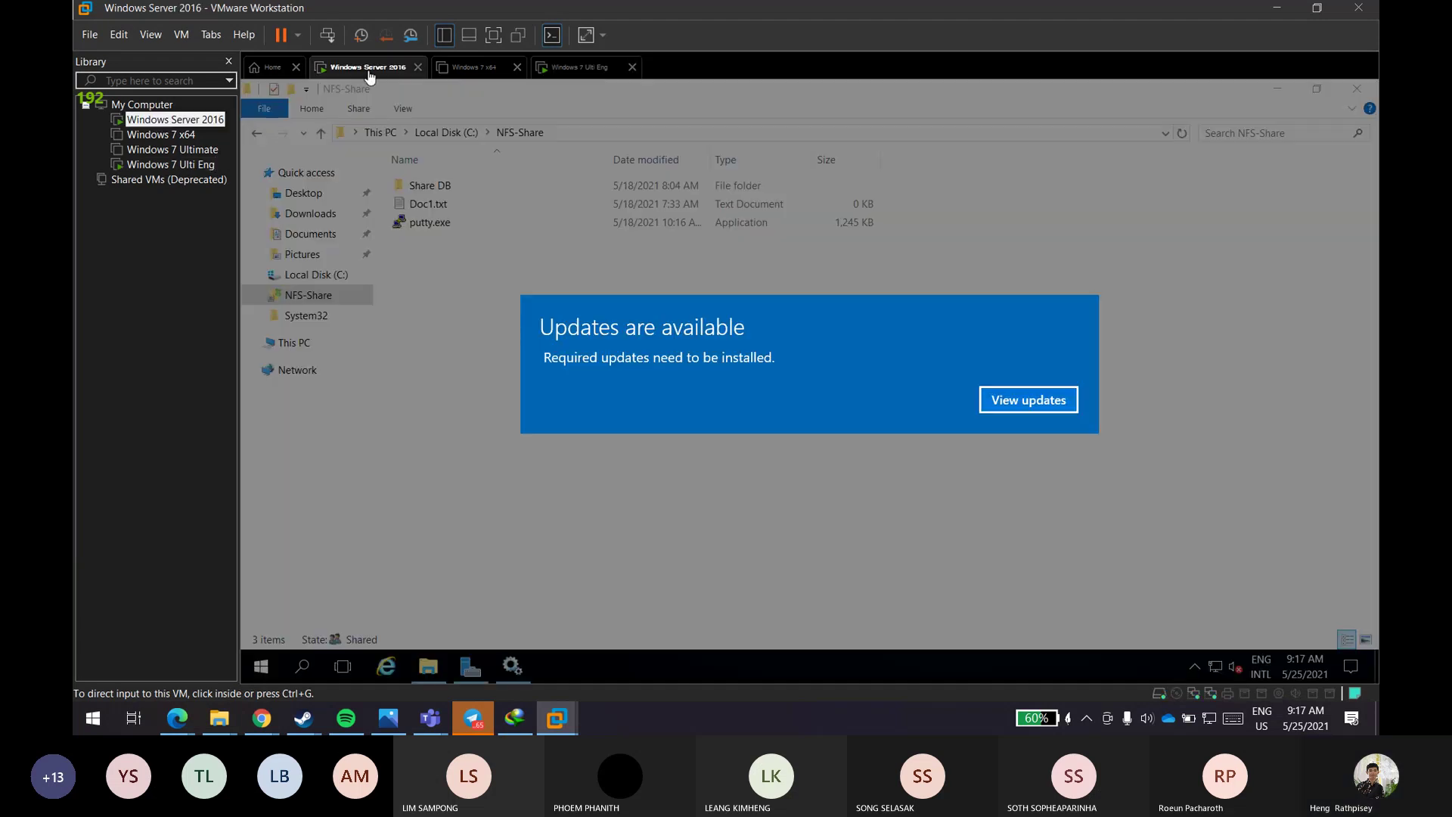
{"action": "left_click", "coordinate": [1053, 405]}
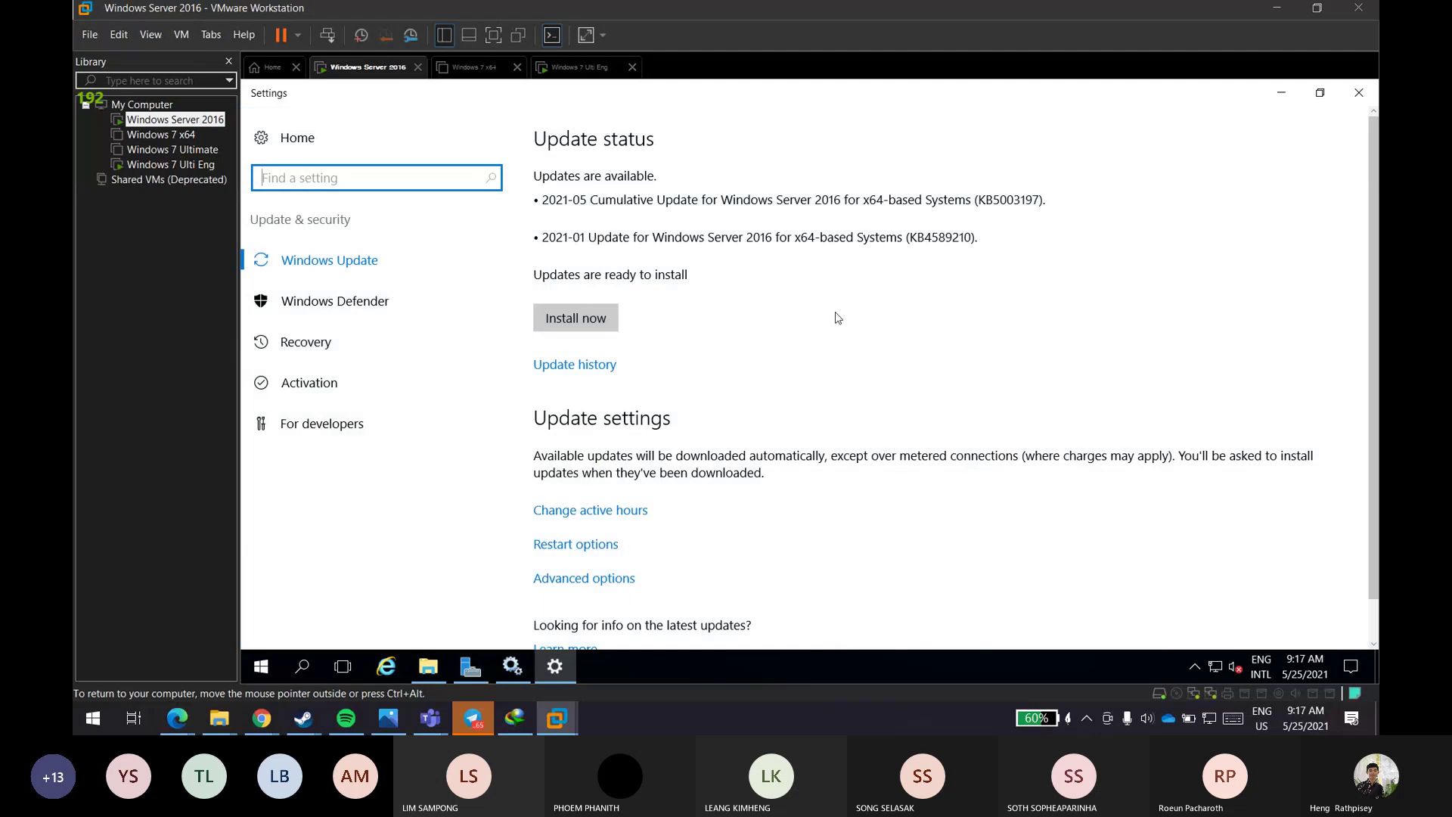
{"action": "left_click", "coordinate": [377, 146]}
{"action": "left_click", "coordinate": [1359, 93]}
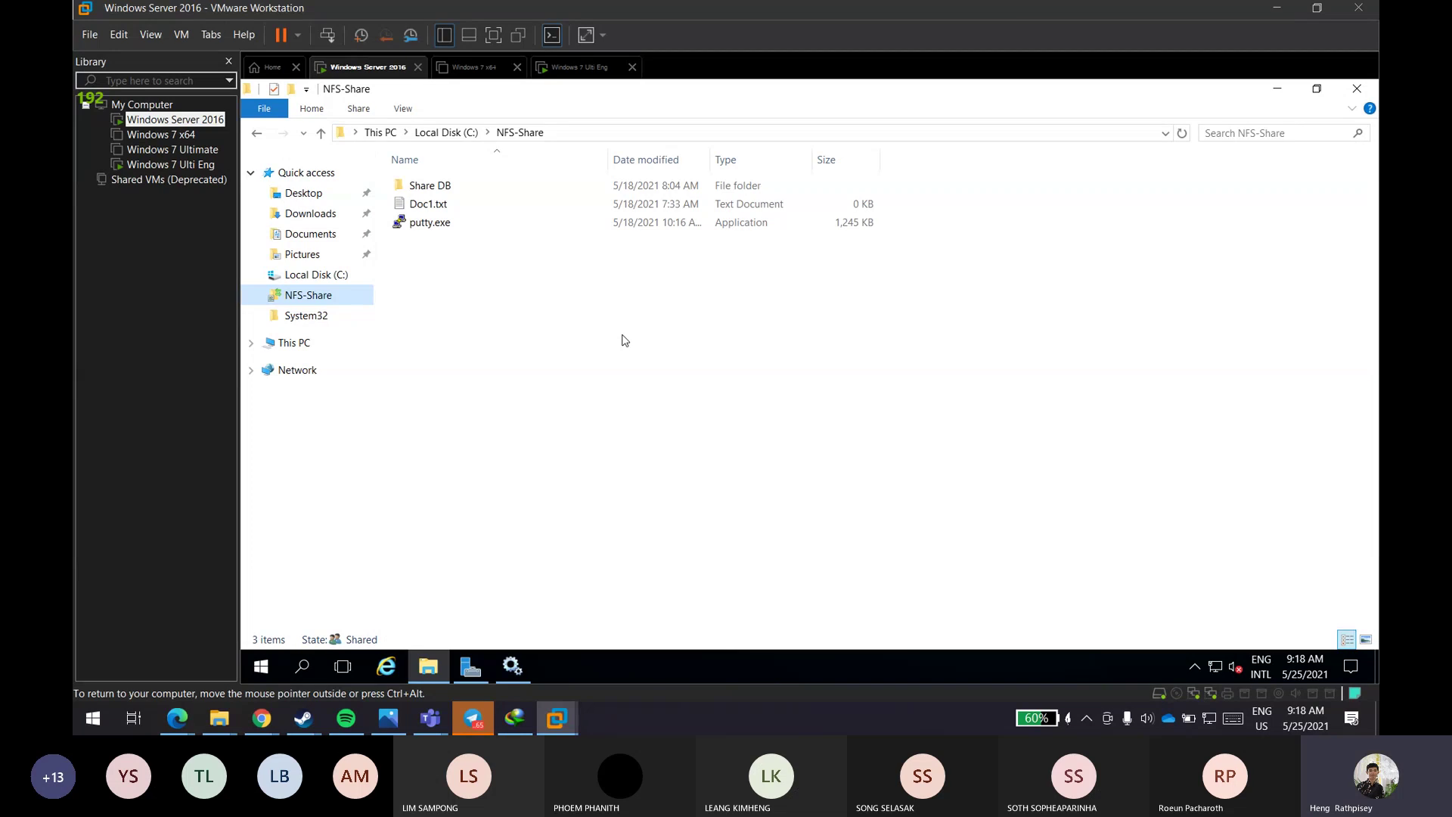
- Minimize Explorer, Services and Server Manager, then restore the NFS-Share Explorer window
{"action": "left_click", "coordinate": [1285, 91]}
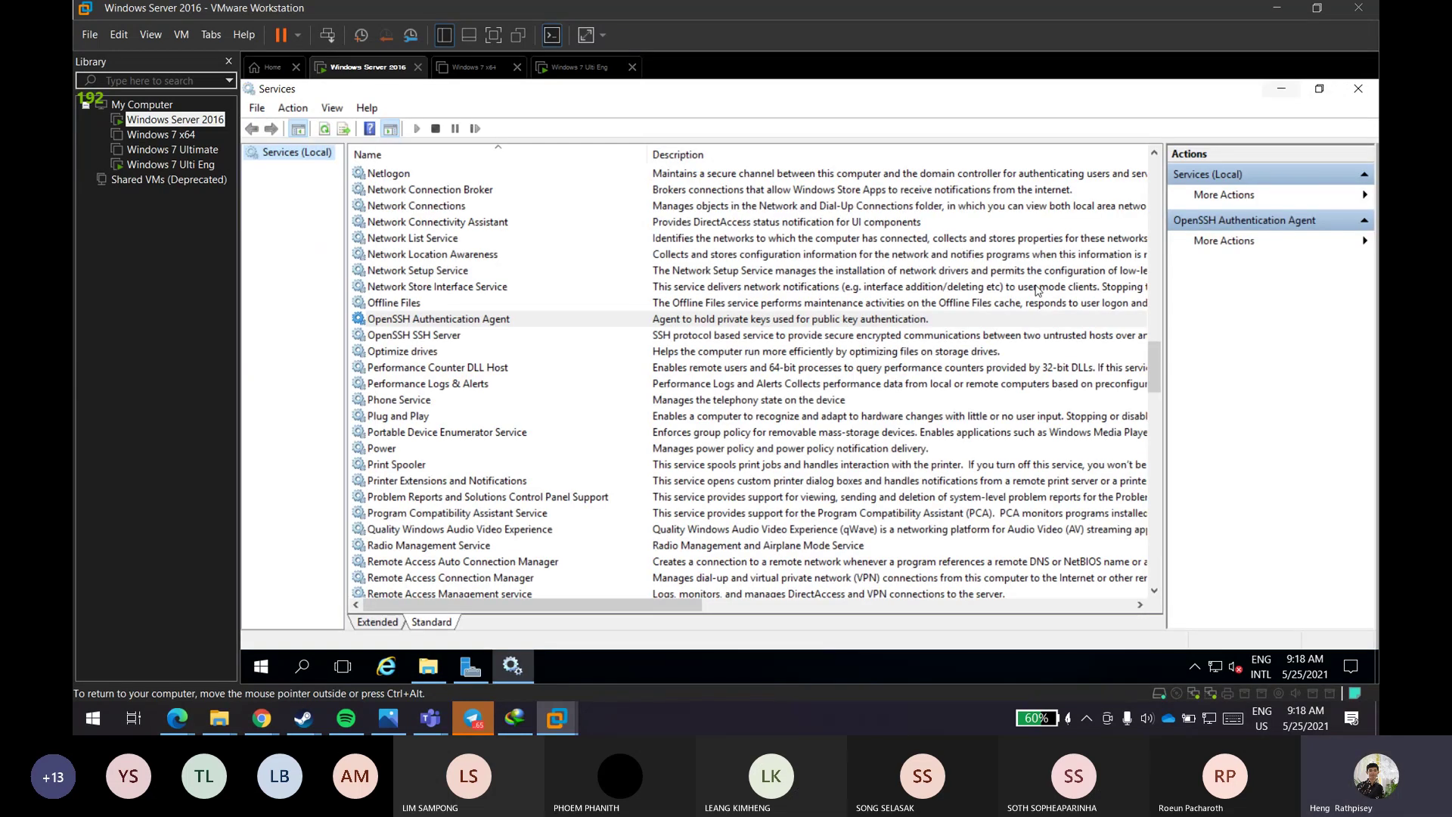
{"action": "left_click", "coordinate": [1281, 90]}
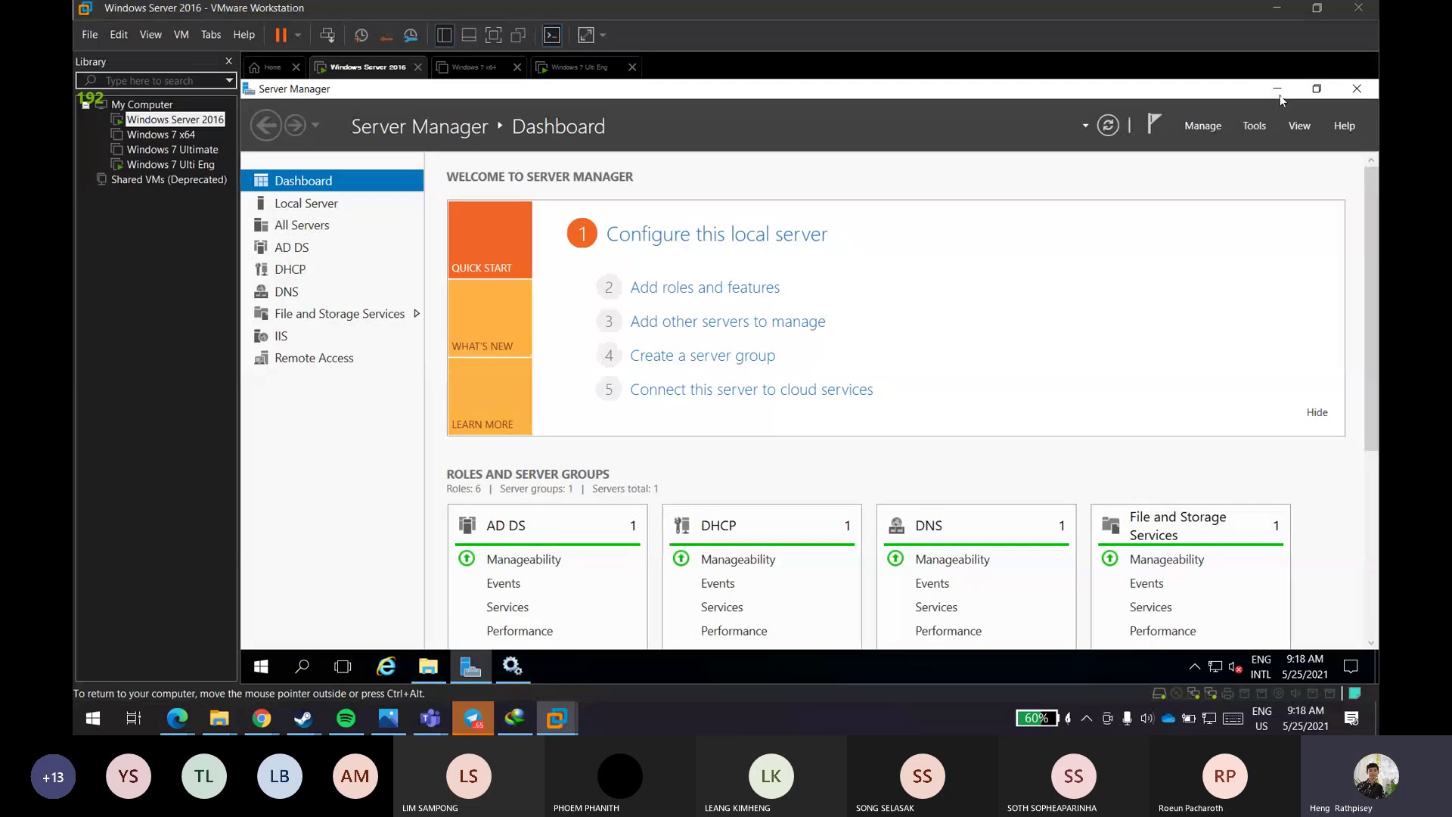
{"action": "left_click", "coordinate": [1280, 92]}
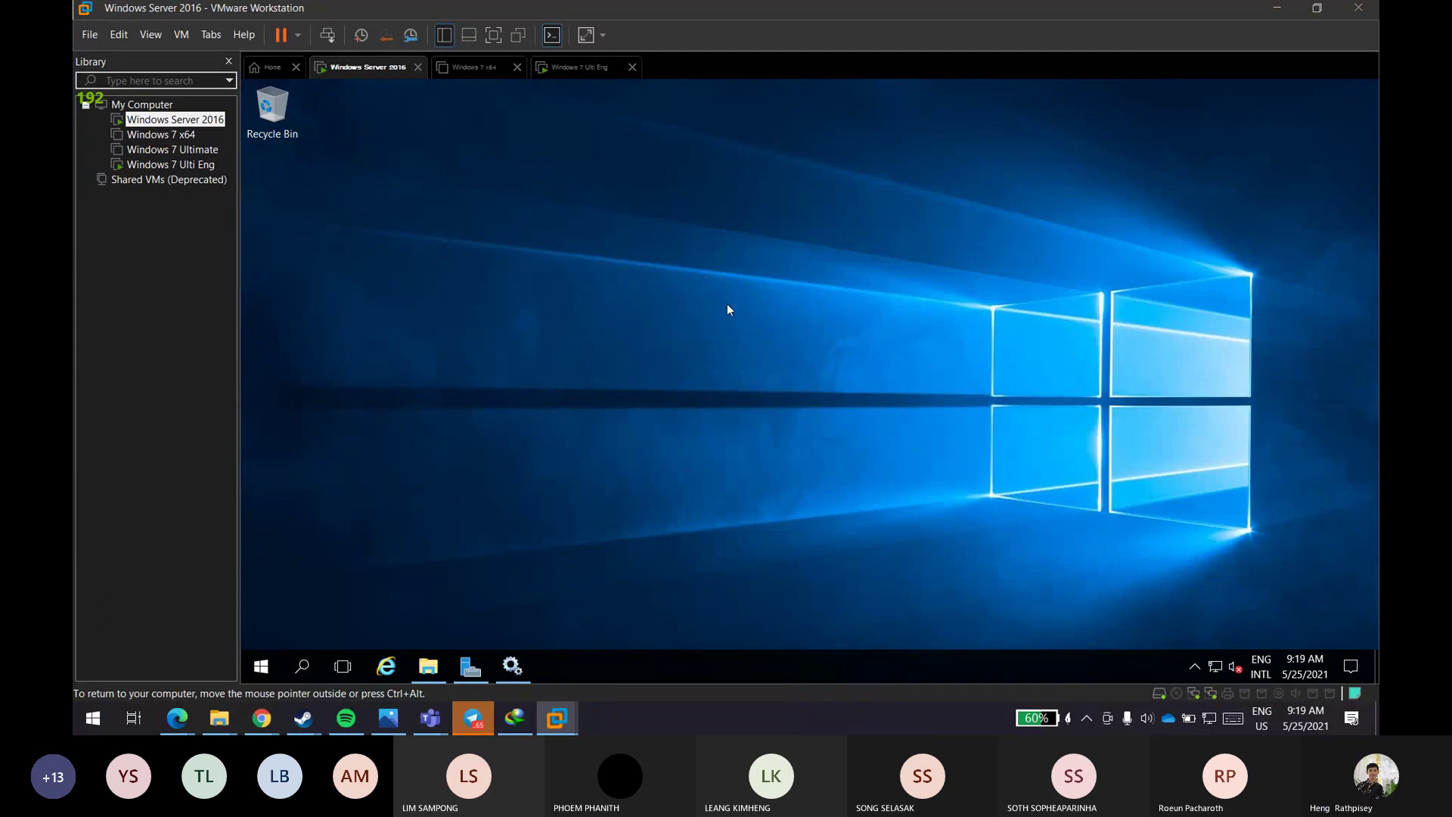
{"action": "left_click", "coordinate": [428, 666]}
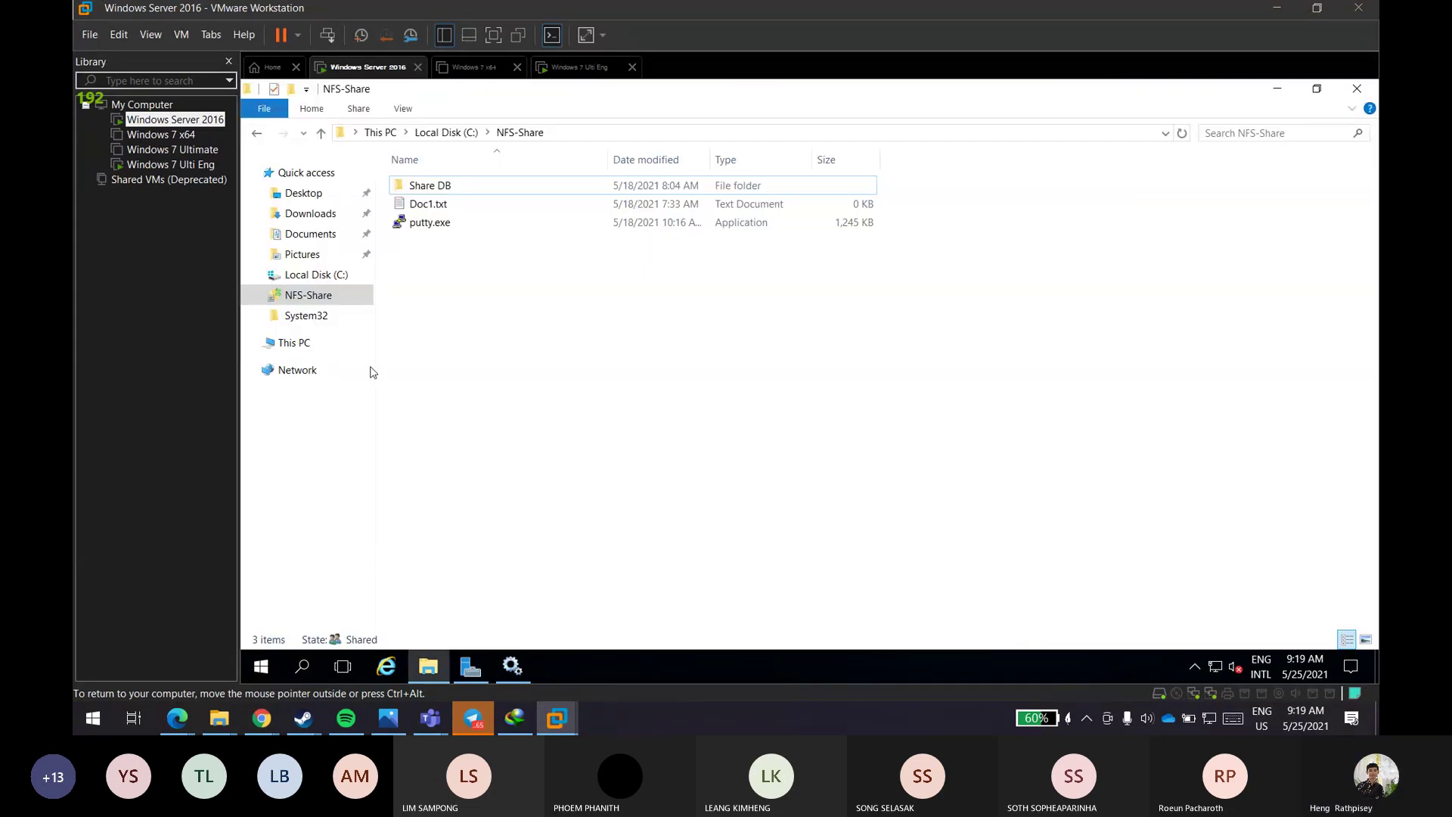
- Browse This PC, Desktop, NFS-Share and Documents to reach Downloads with OpenSSH-Win64.zip
{"action": "left_click", "coordinate": [274, 344]}
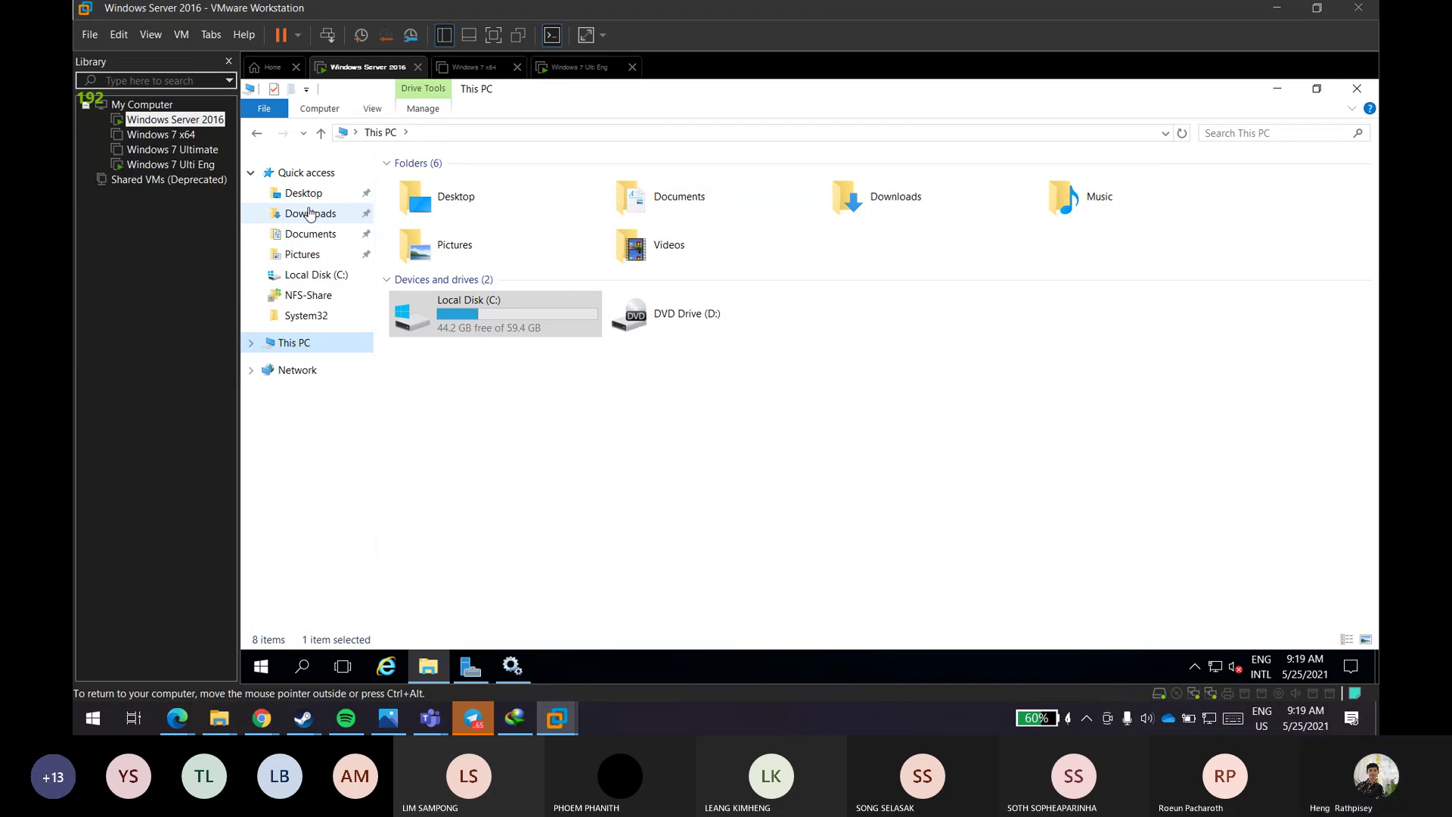
{"action": "left_click", "coordinate": [308, 200]}
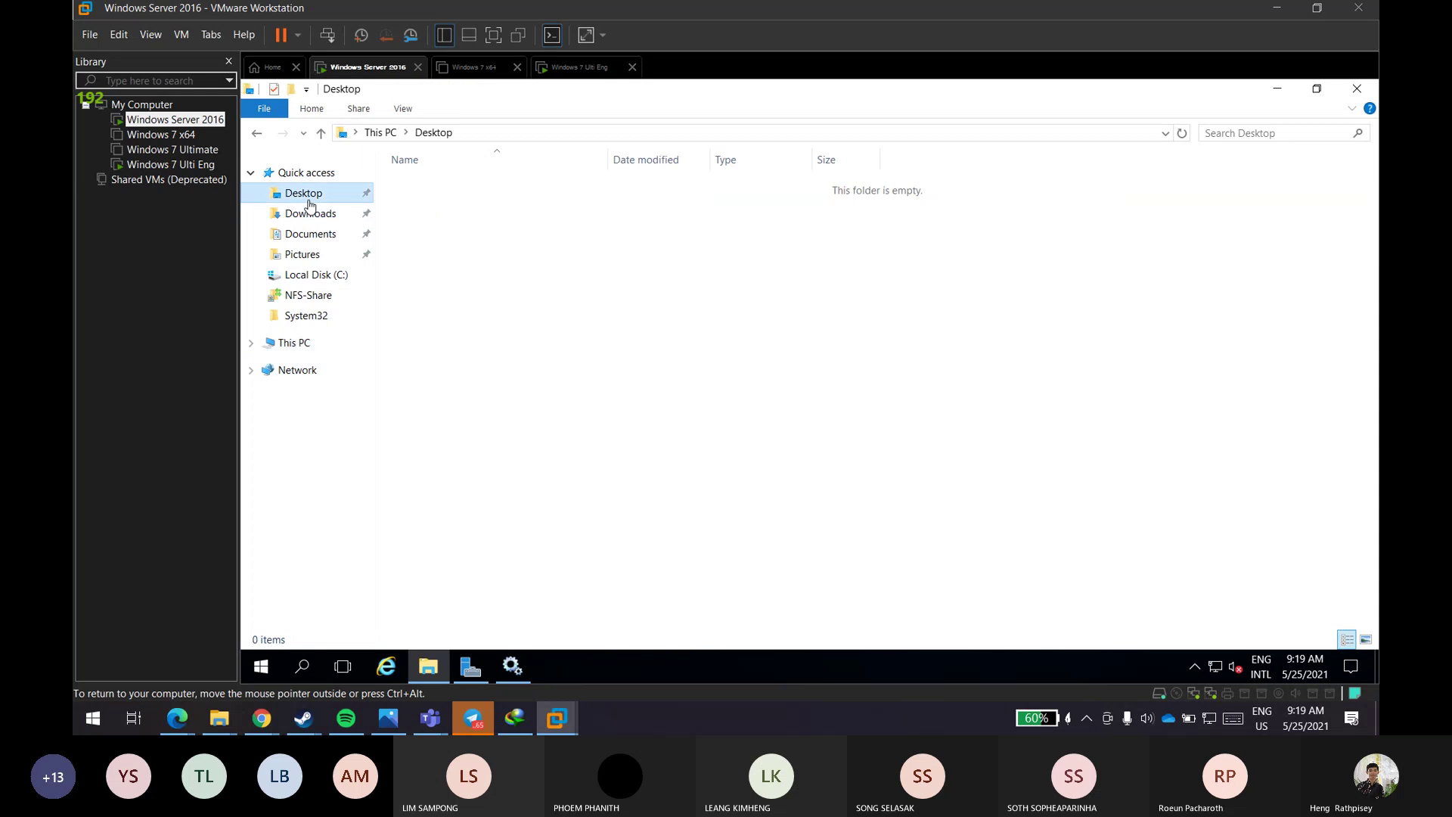
{"action": "left_click", "coordinate": [315, 297]}
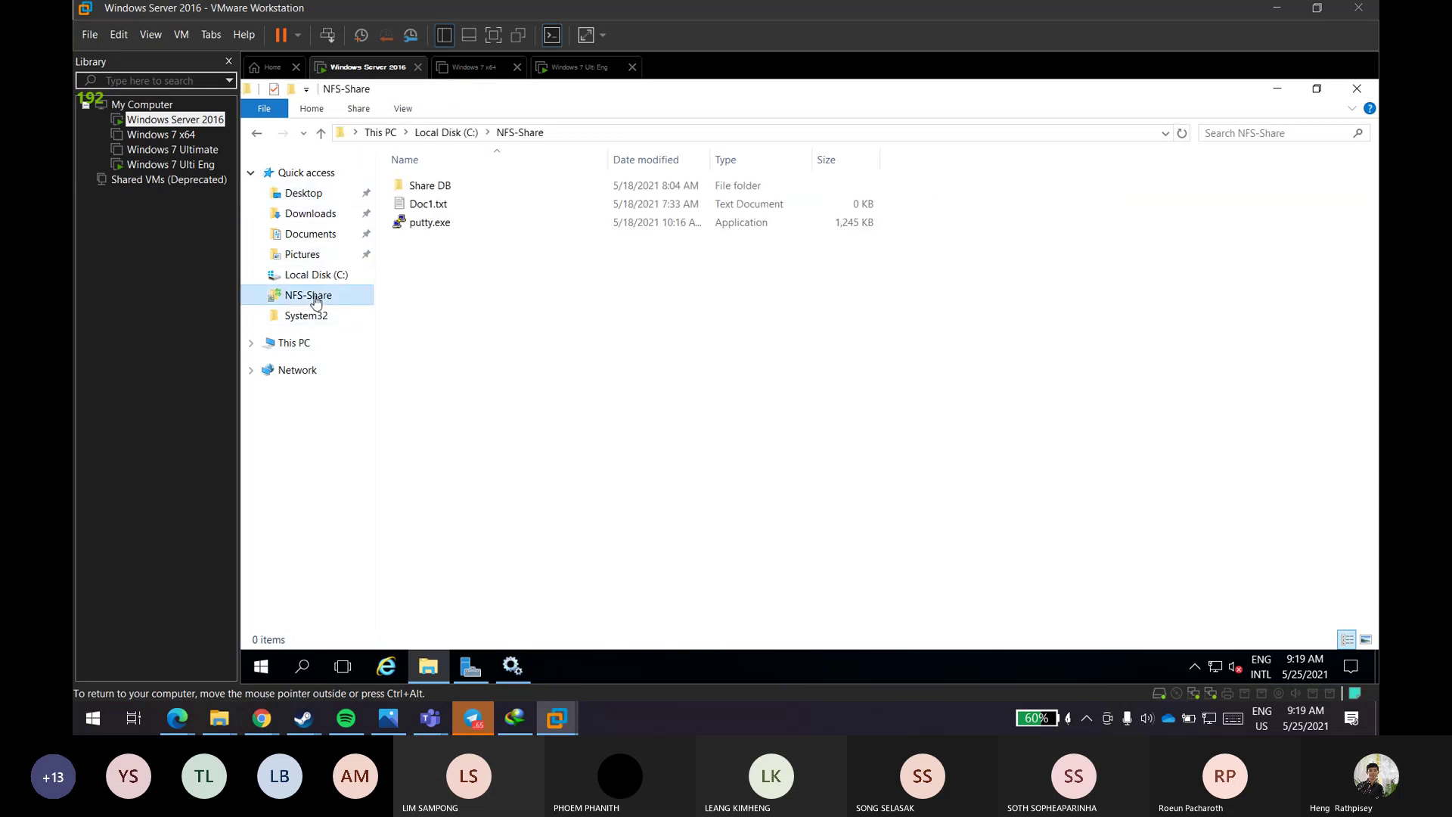
{"action": "left_click", "coordinate": [313, 239]}
{"action": "left_click", "coordinate": [312, 217]}
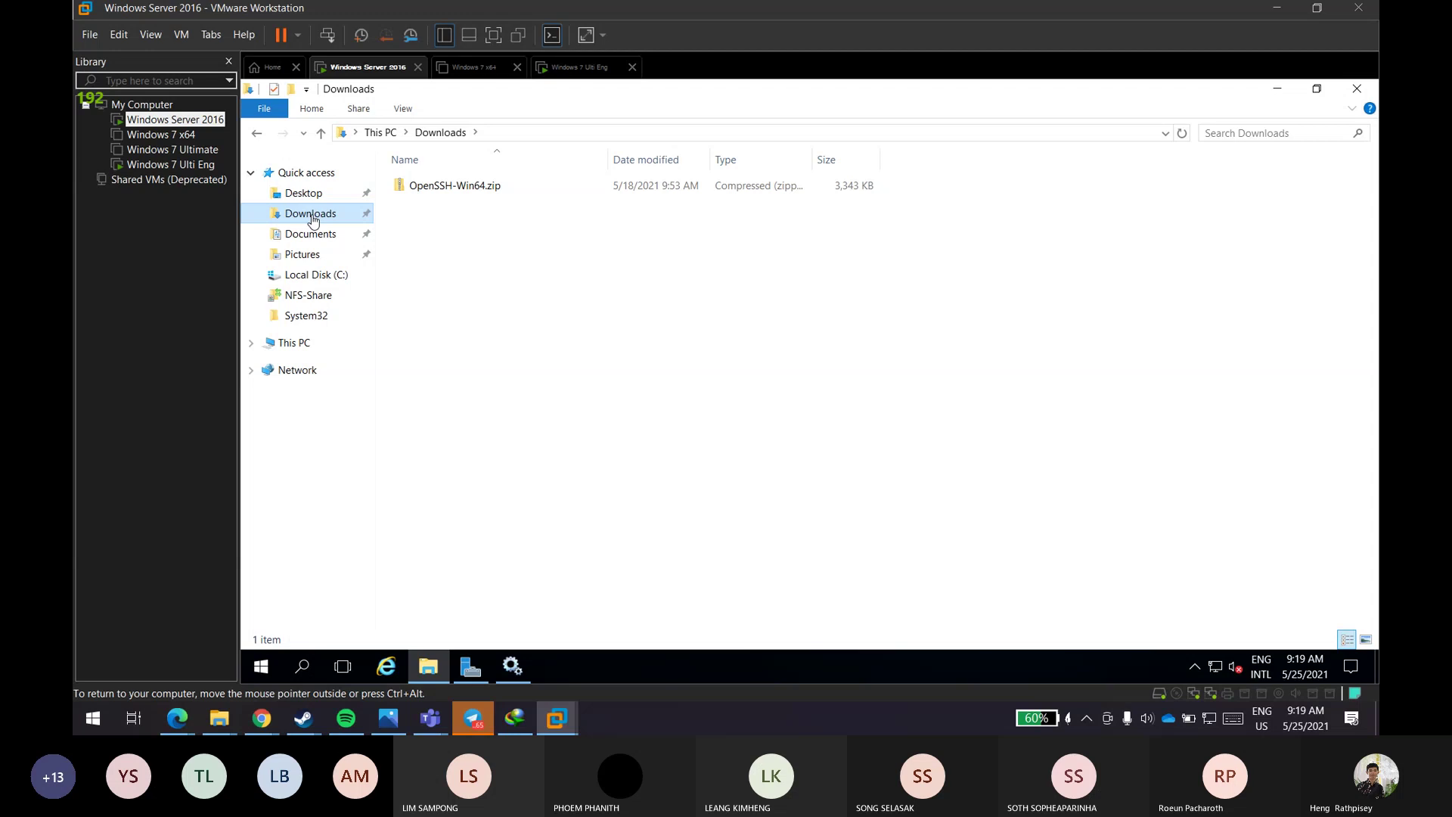
{"action": "double_click", "coordinate": [618, 189]}
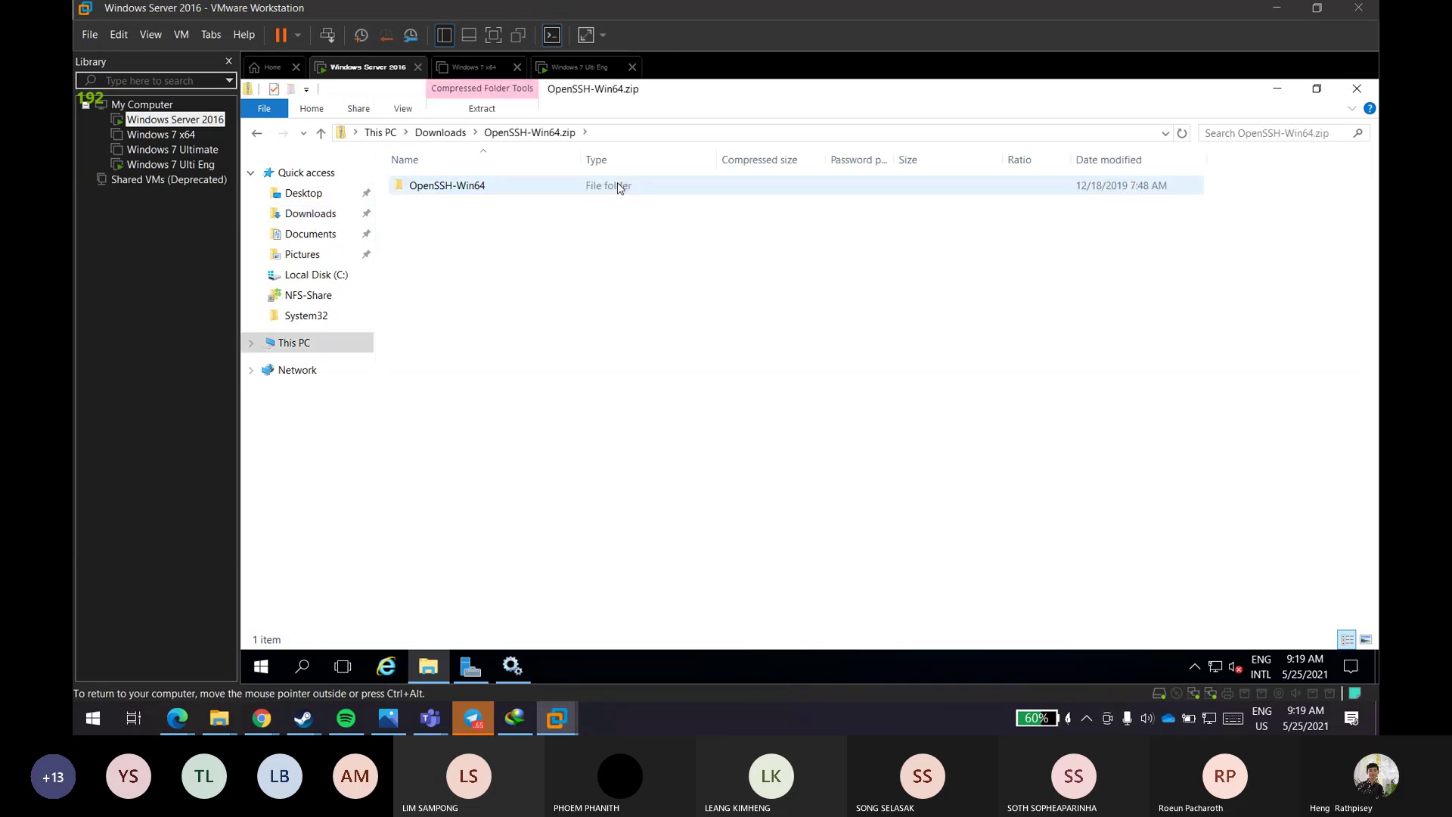
{"action": "key", "text": "alt+Left"}
{"action": "right_click", "coordinate": [611, 286]}
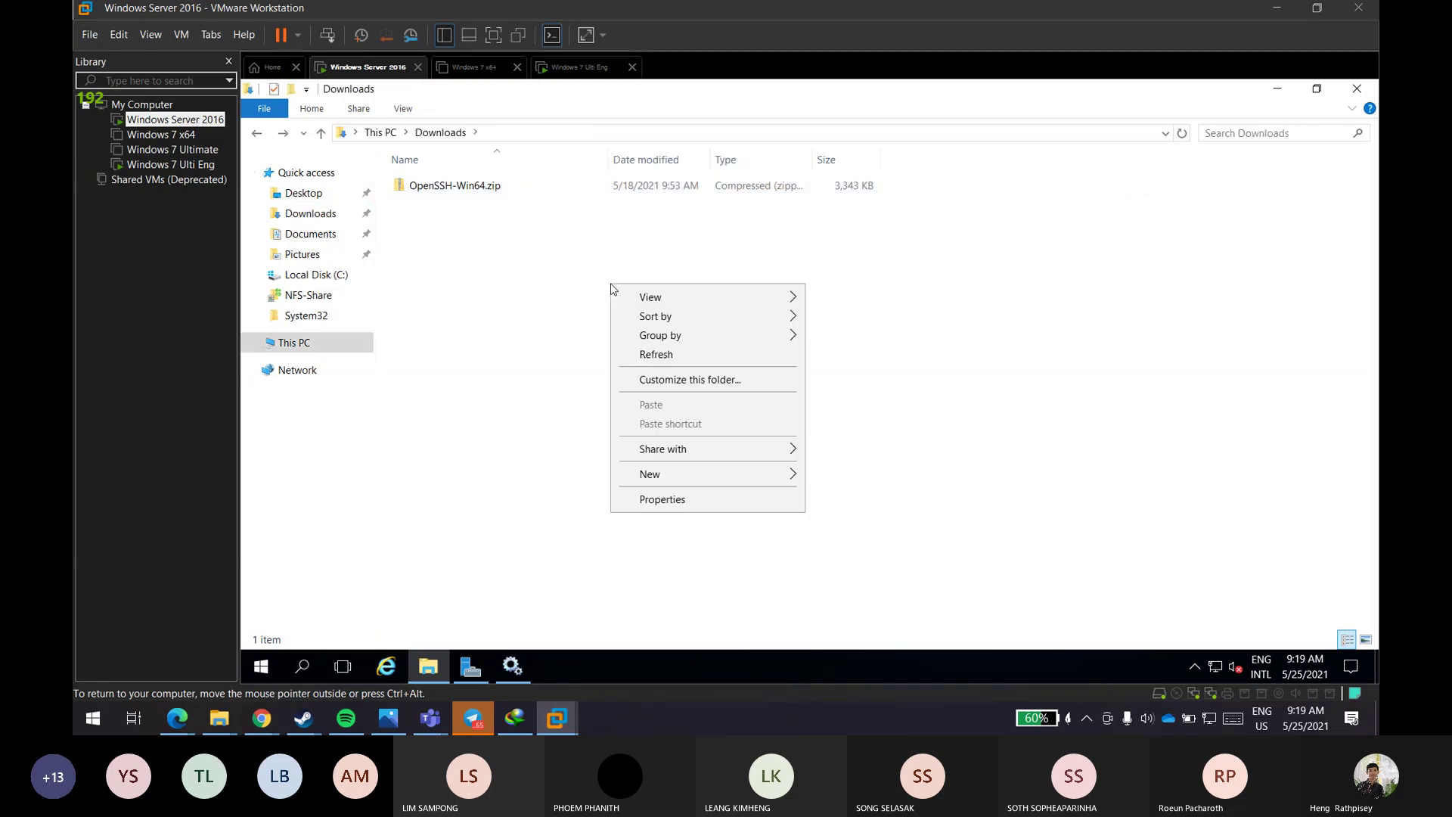
{"action": "left_click", "coordinate": [561, 312]}
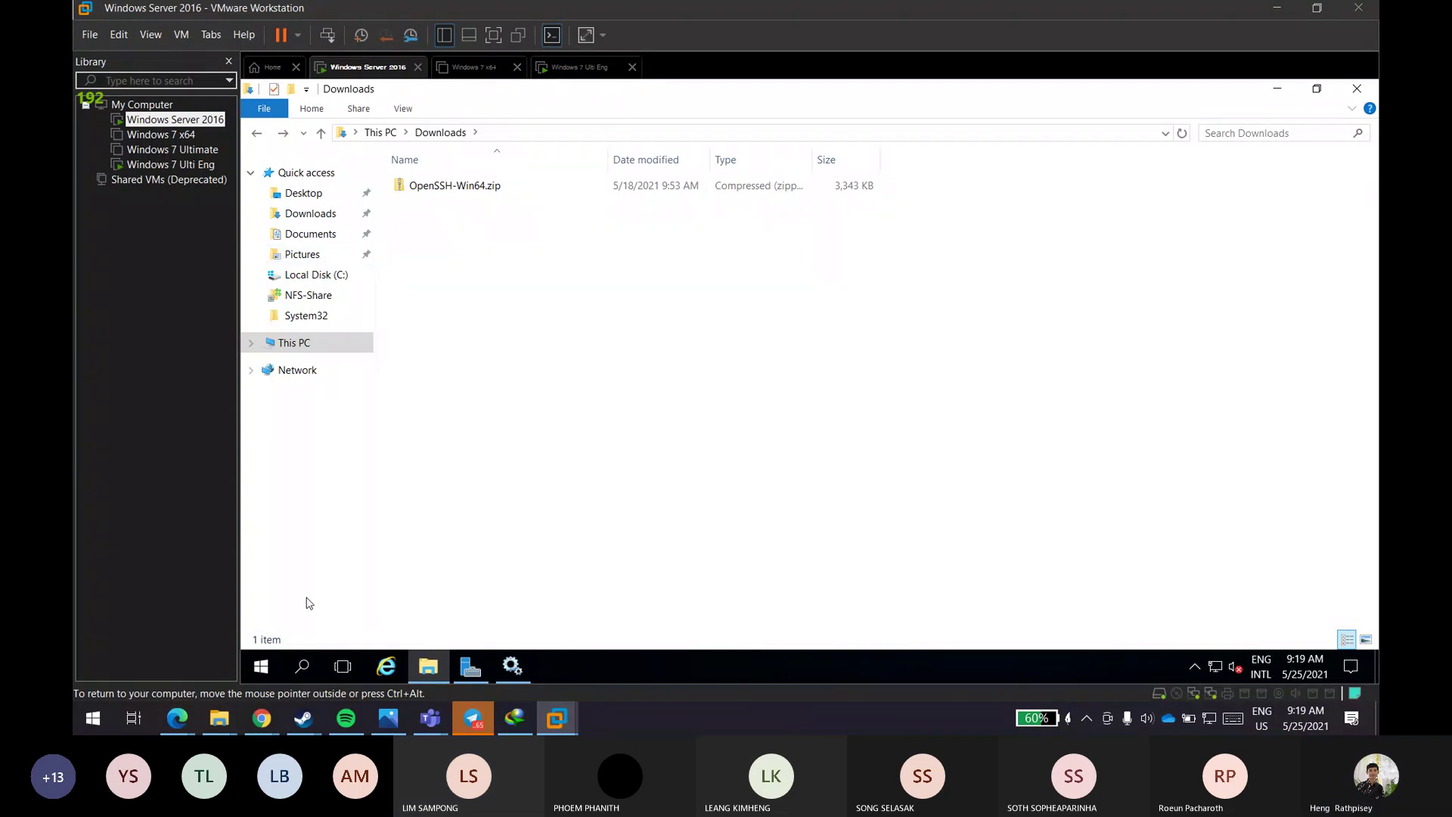
- Launch Remote Desktop Connection by searching 'remote' from the host's Start menu
{"action": "left_click", "coordinate": [90, 718]}
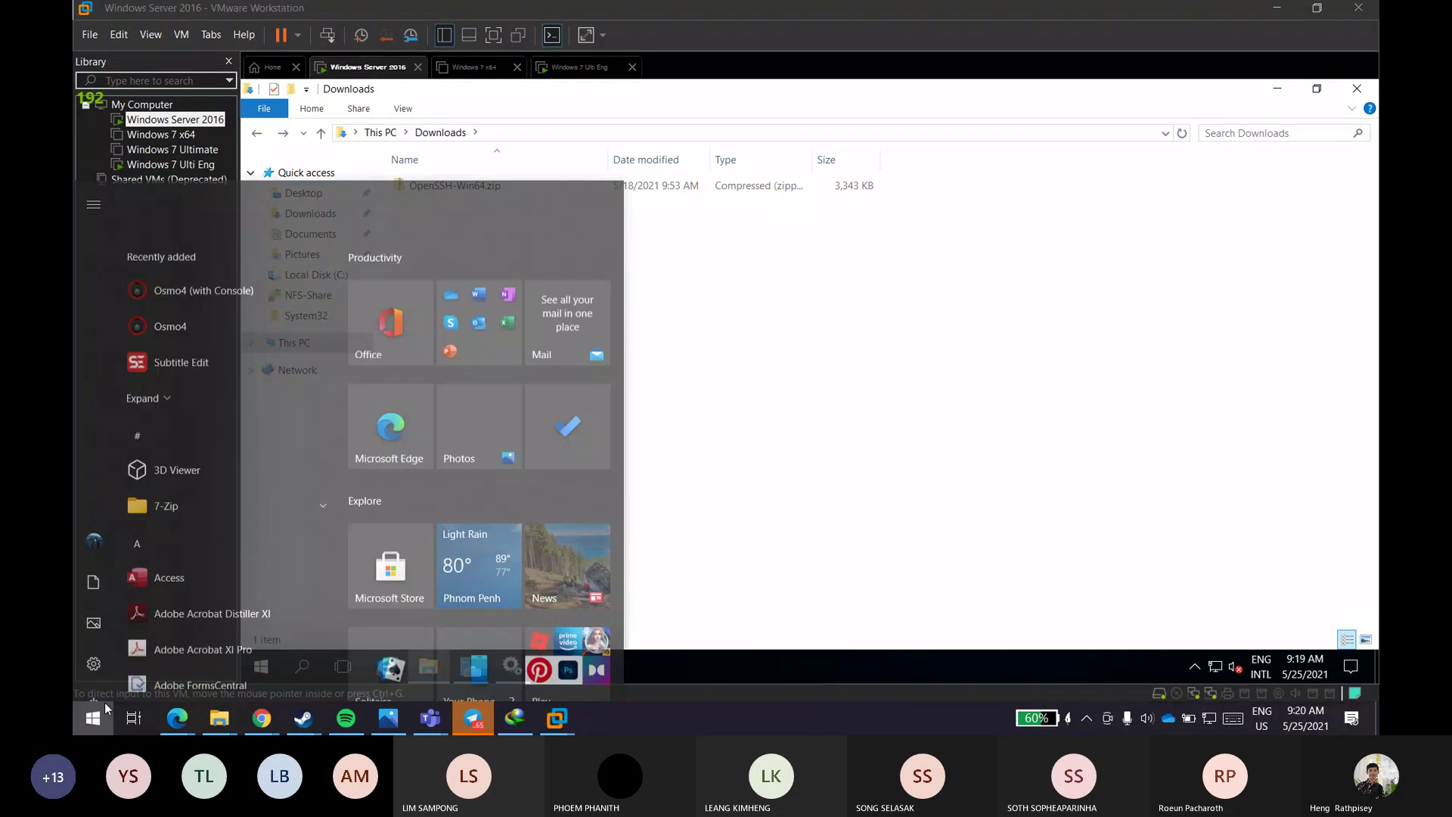
{"action": "type", "text": "remote"}
{"action": "key", "text": "Return"}
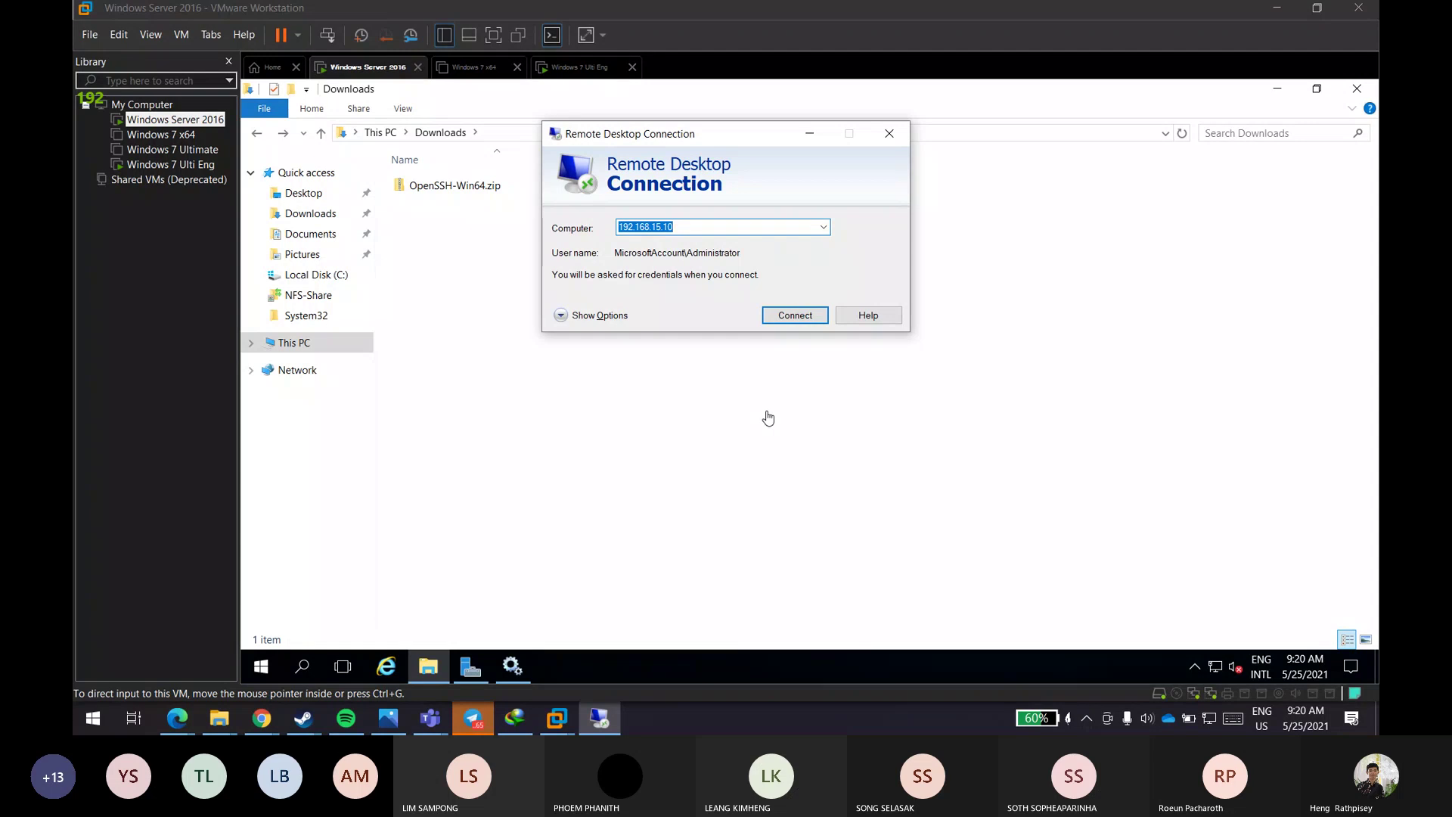
{"action": "left_click", "coordinate": [609, 316]}
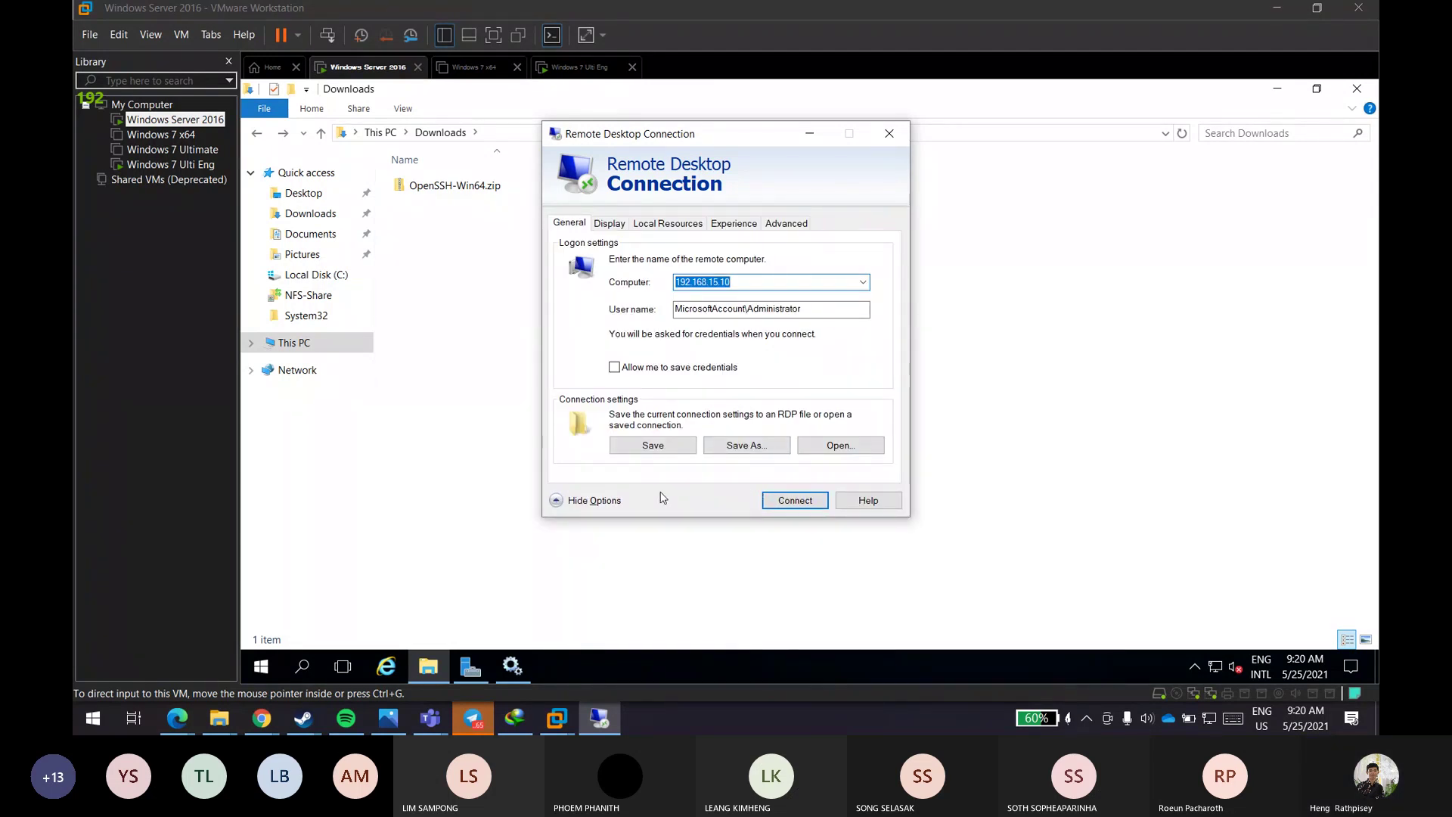
{"action": "left_click", "coordinate": [603, 502]}
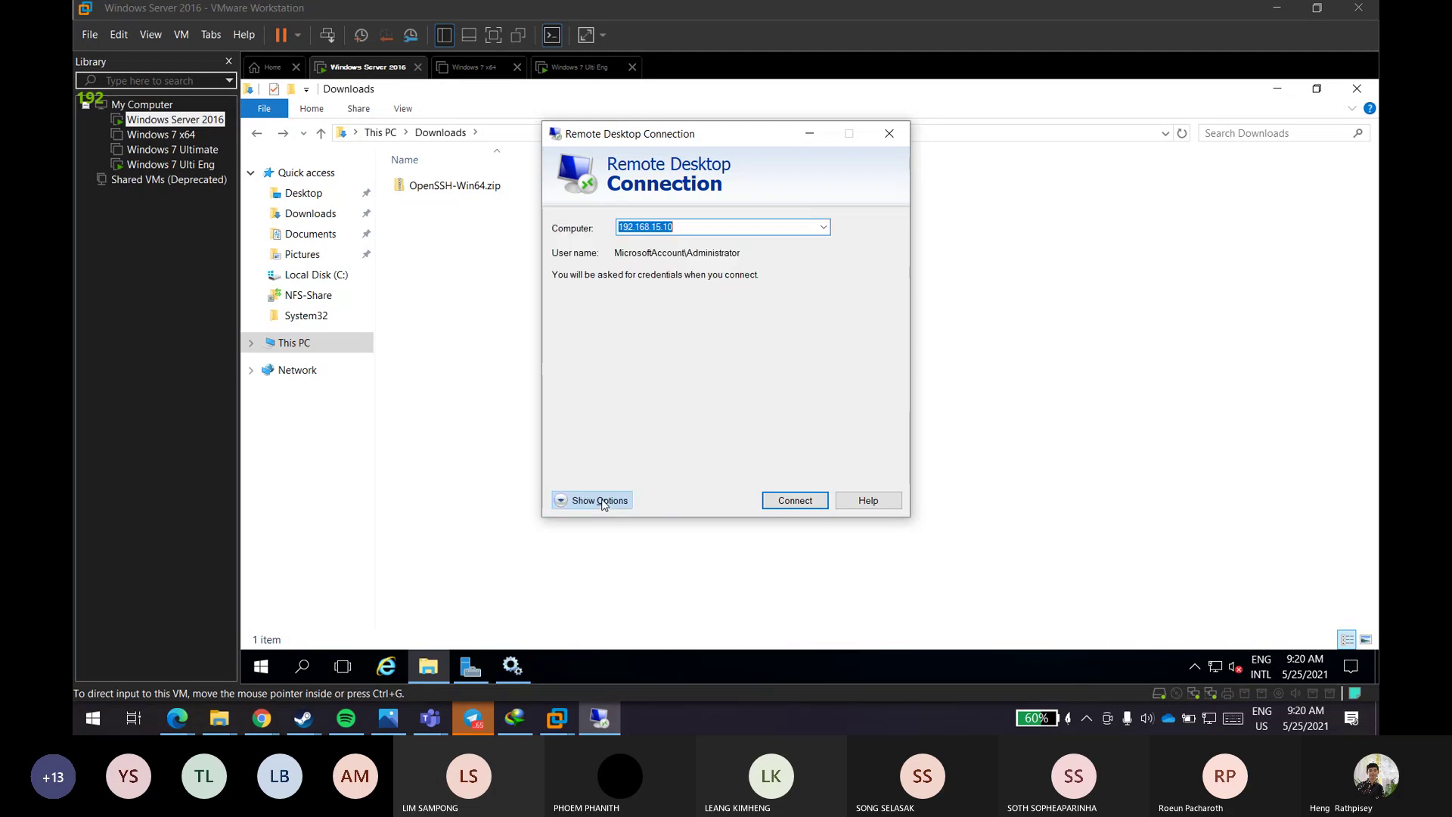
- Connect to 192.168.15.10 with the administrator password and accept the certificate warning
{"action": "left_click", "coordinate": [794, 317]}
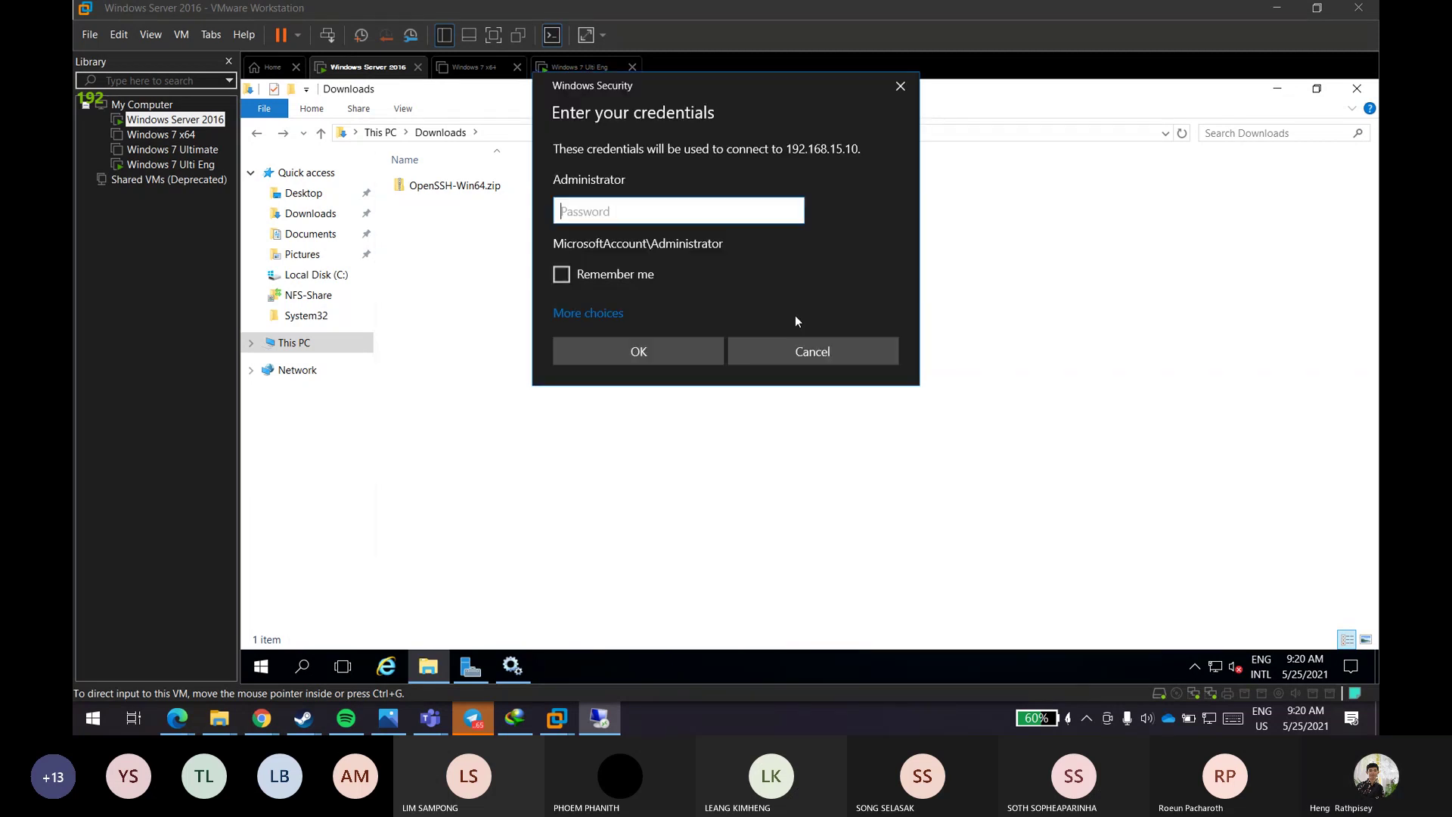
{"action": "type", "text": "**************"}
{"action": "key", "text": "Return"}
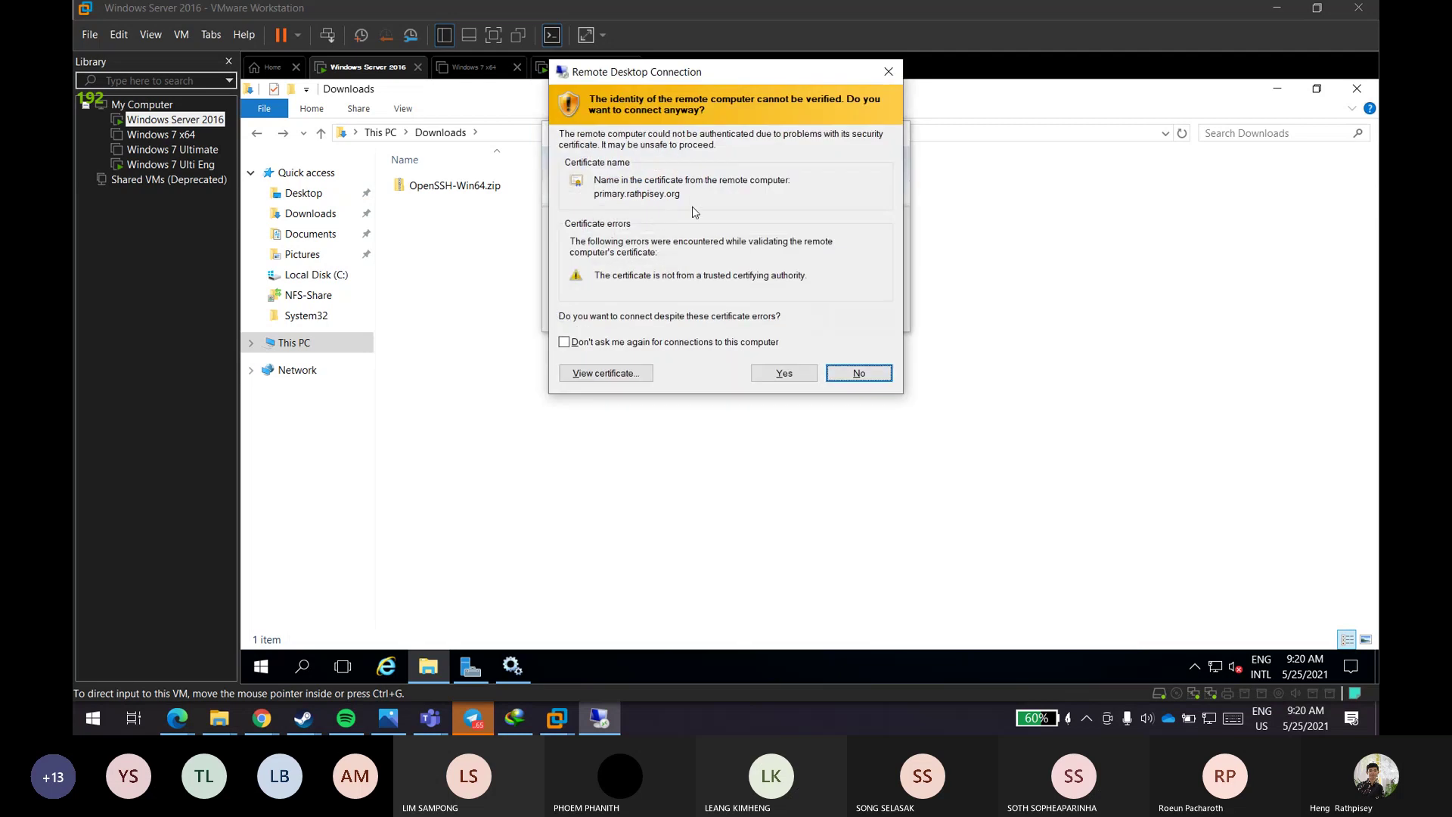
{"action": "left_click", "coordinate": [770, 374]}
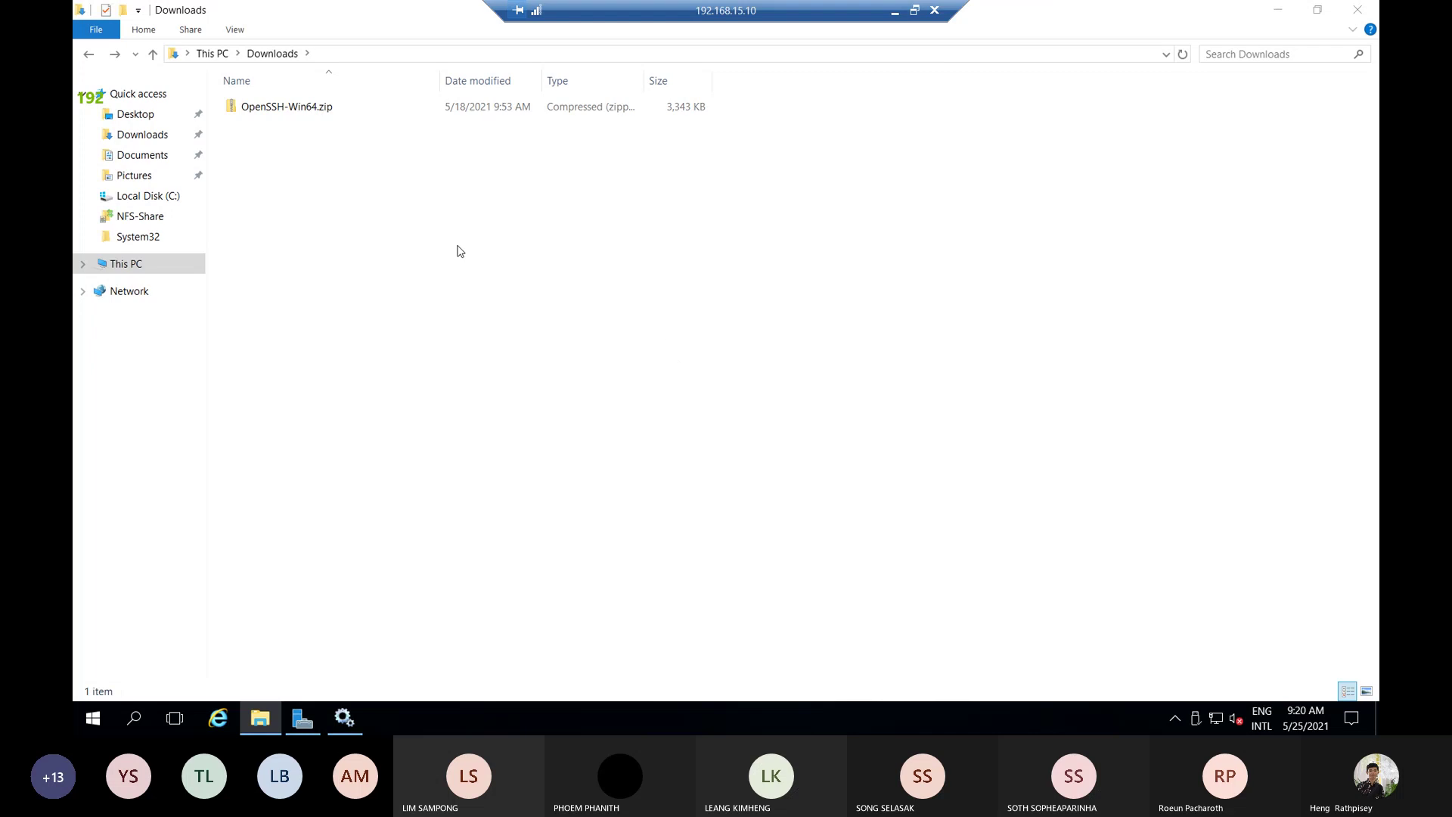
{"action": "right_click", "coordinate": [549, 213]}
{"action": "left_click", "coordinate": [416, 212]}
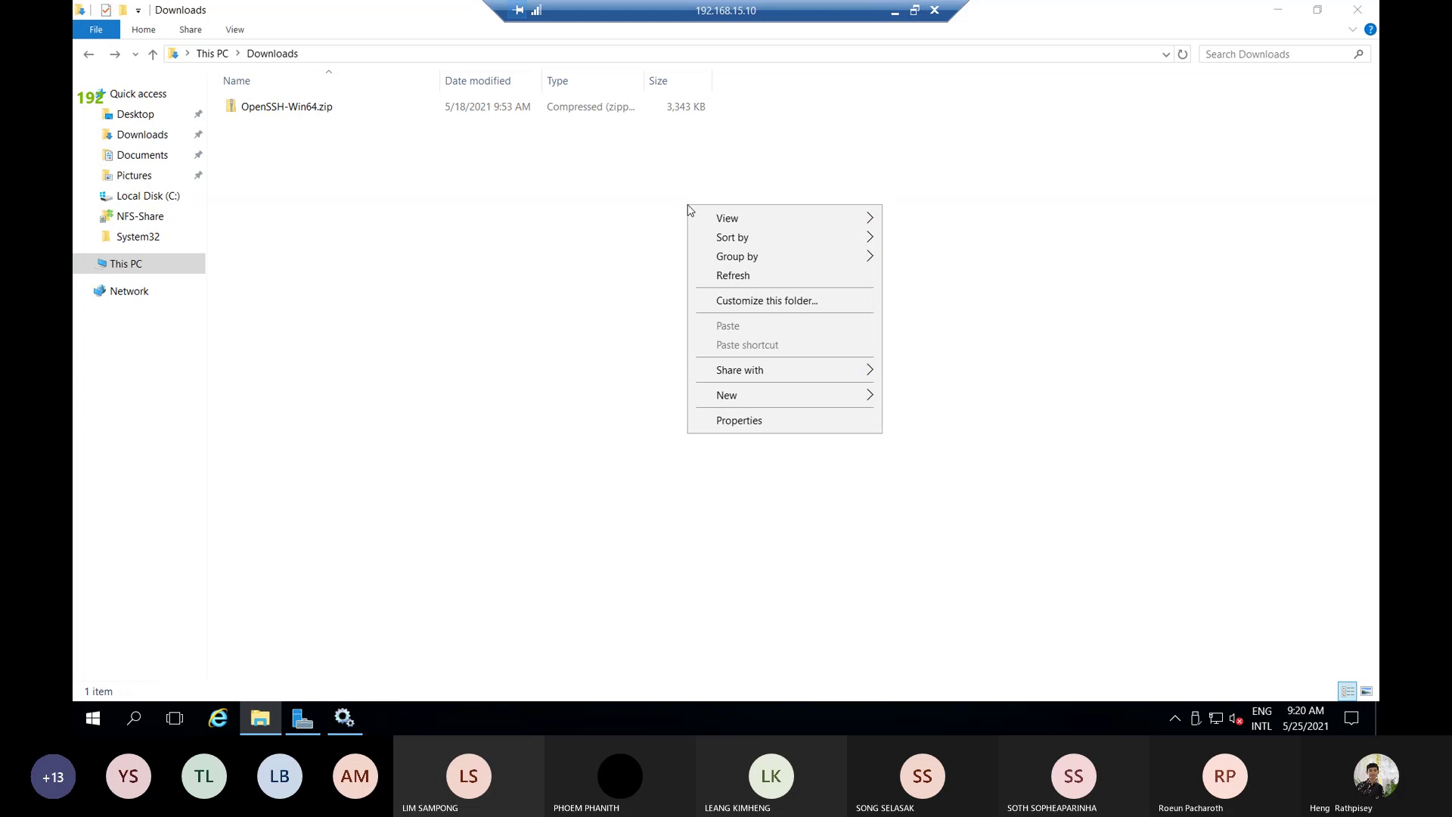
{"action": "left_click", "coordinate": [550, 240]}
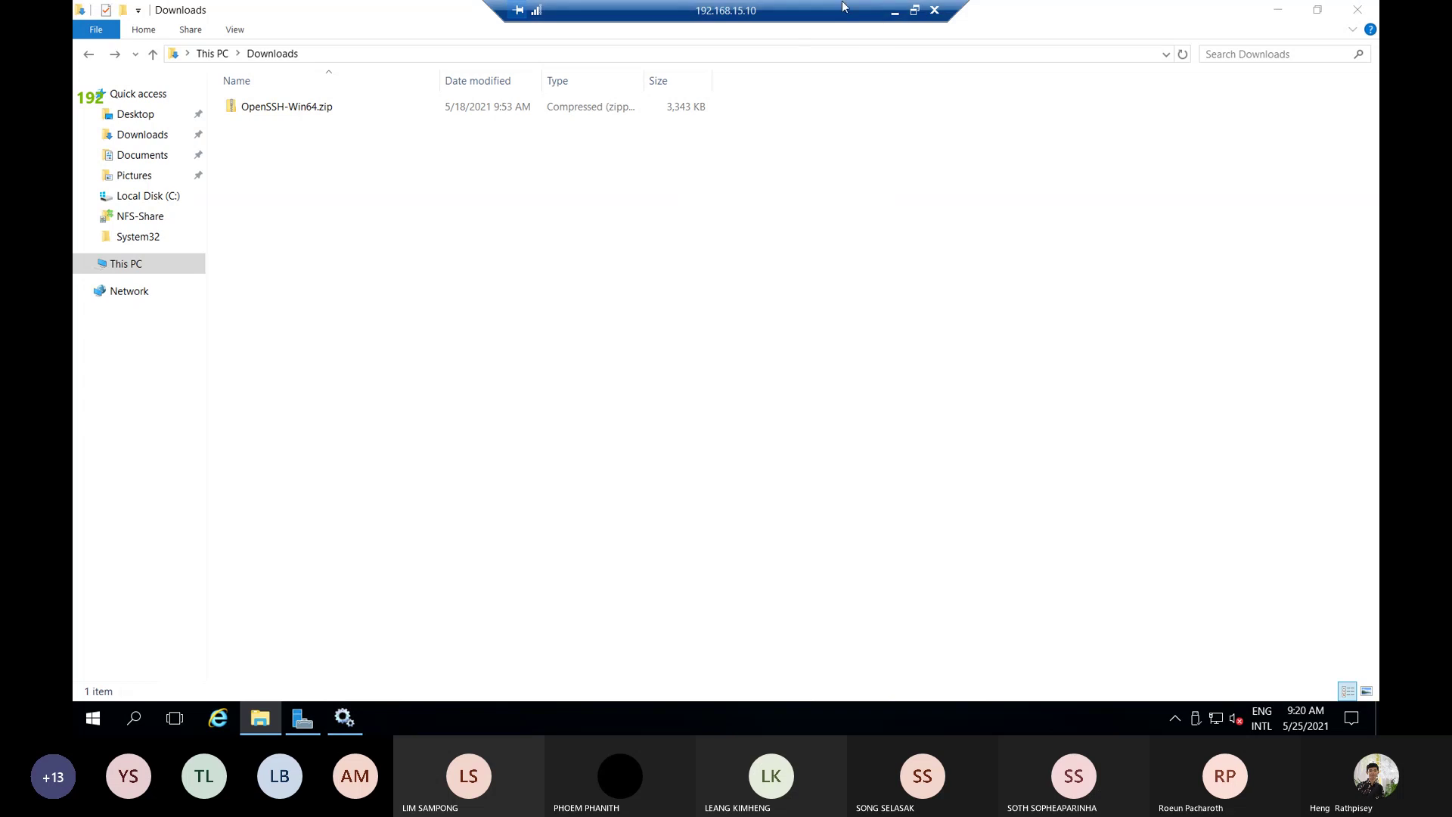
{"action": "left_click", "coordinate": [893, 13]}
{"action": "mouse_move", "coordinate": [222, 723]}
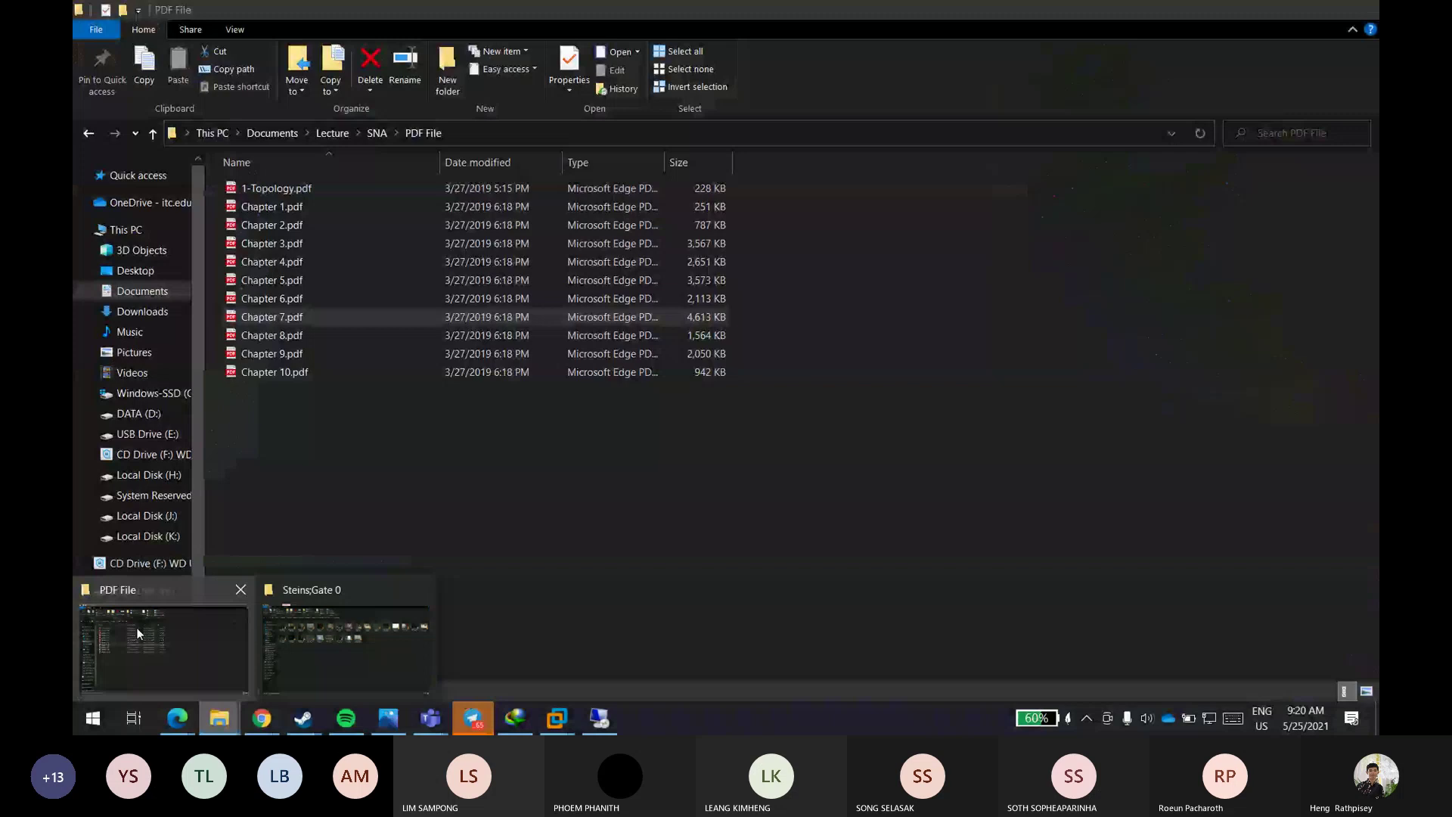
{"action": "left_click", "coordinate": [137, 627]}
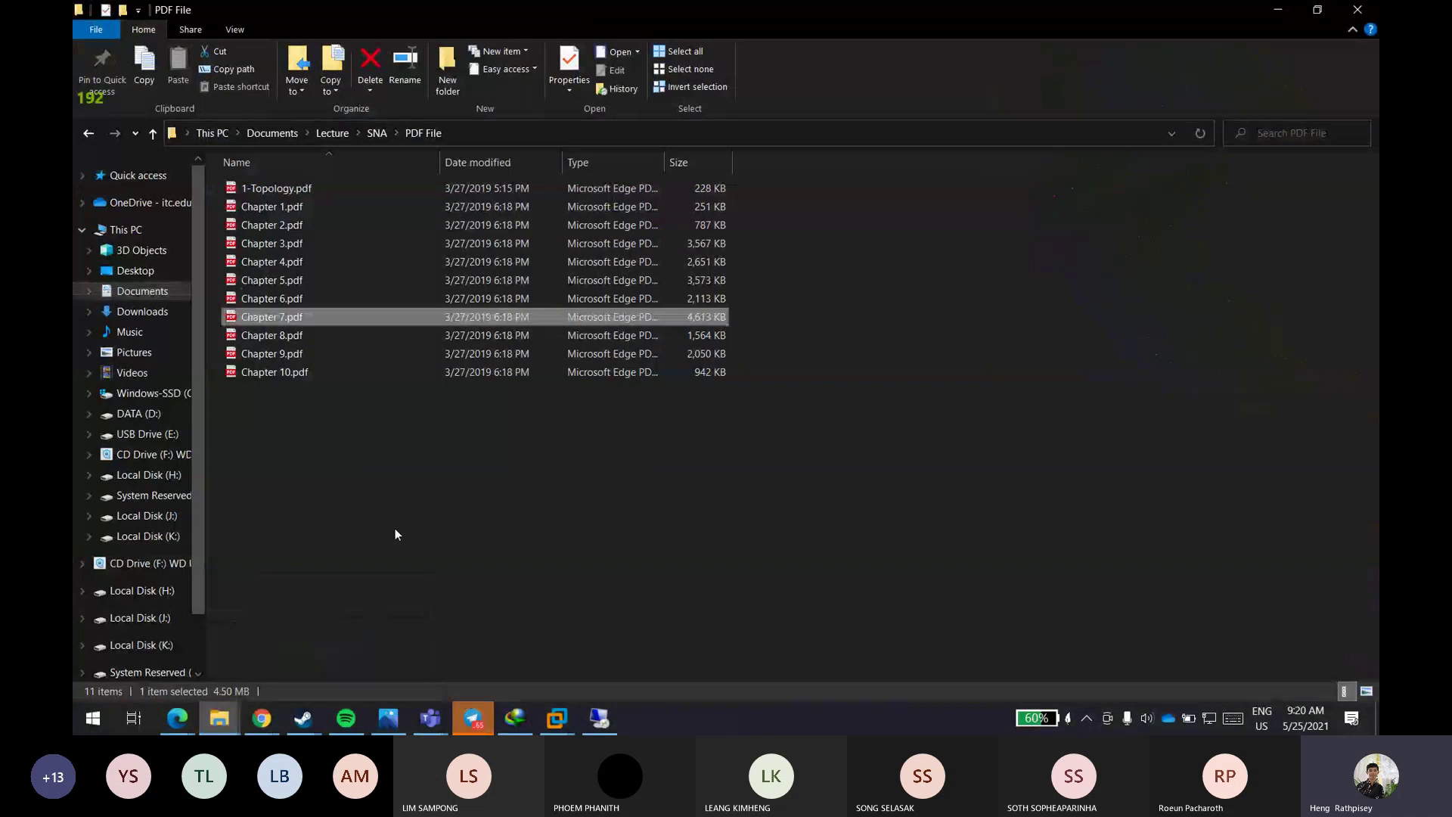
{"action": "left_click", "coordinate": [352, 374]}
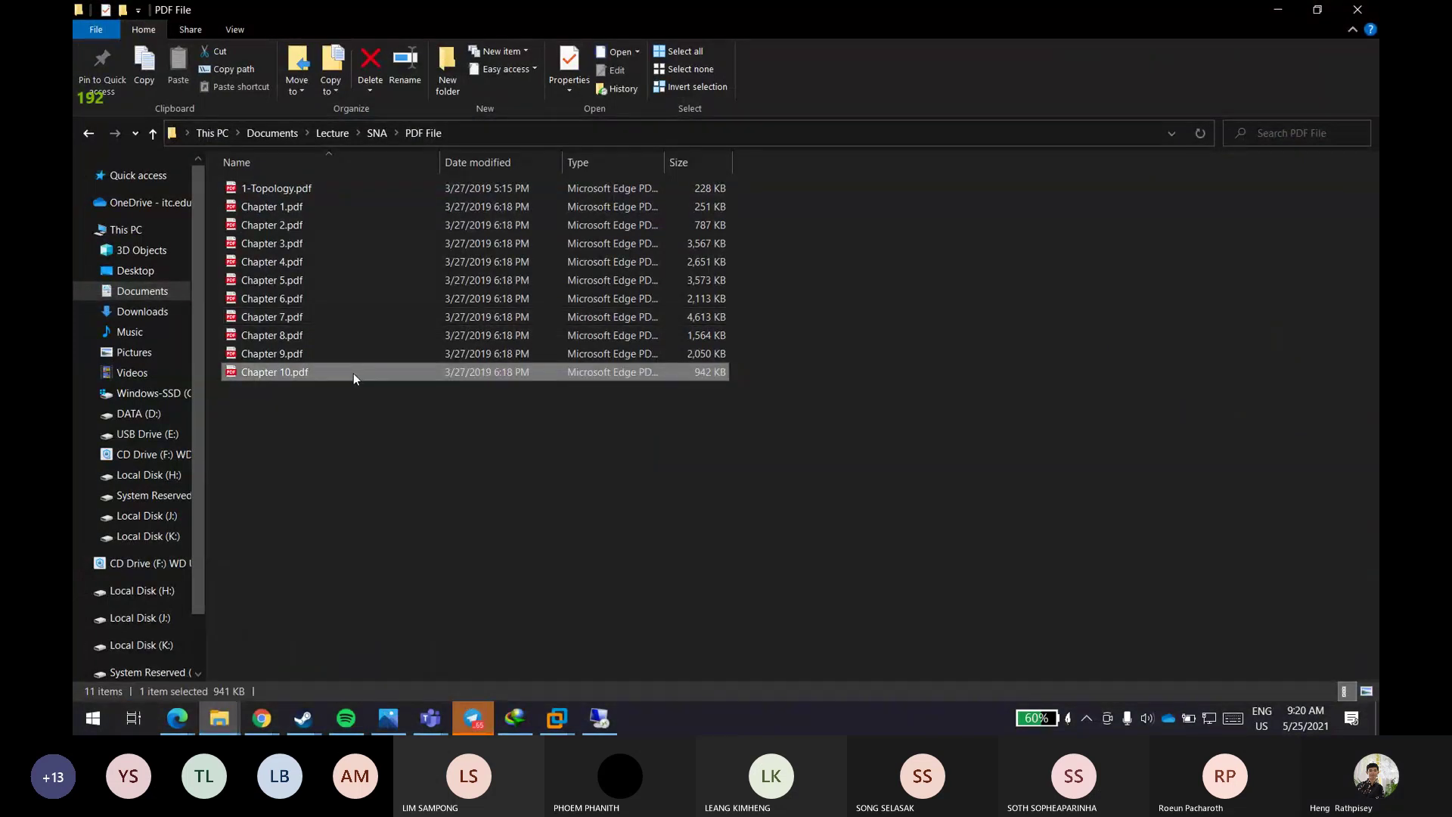
{"action": "right_click", "coordinate": [353, 373]}
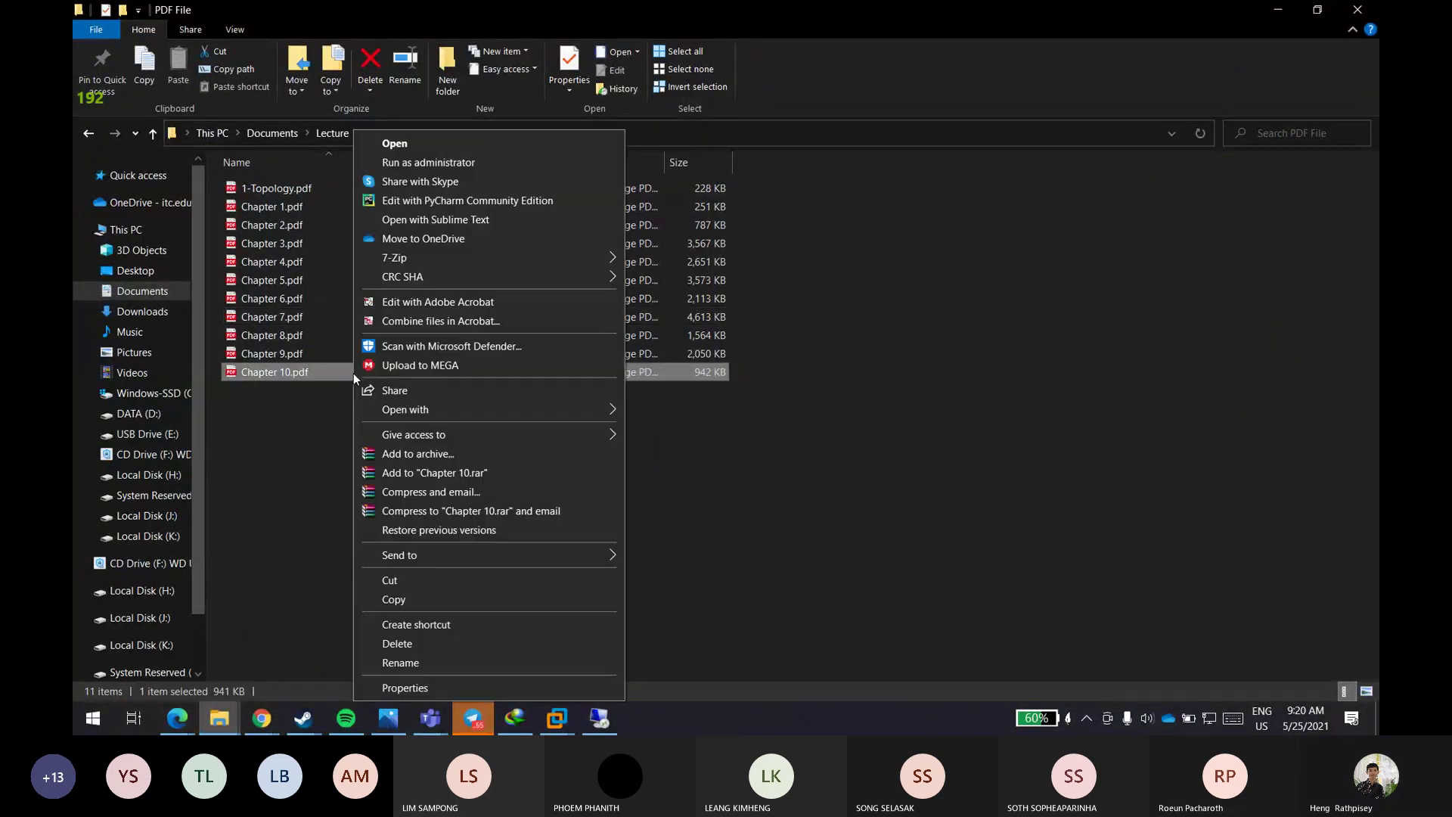
{"action": "left_click", "coordinate": [433, 598]}
{"action": "left_click", "coordinate": [613, 722]}
{"action": "right_click", "coordinate": [533, 342]}
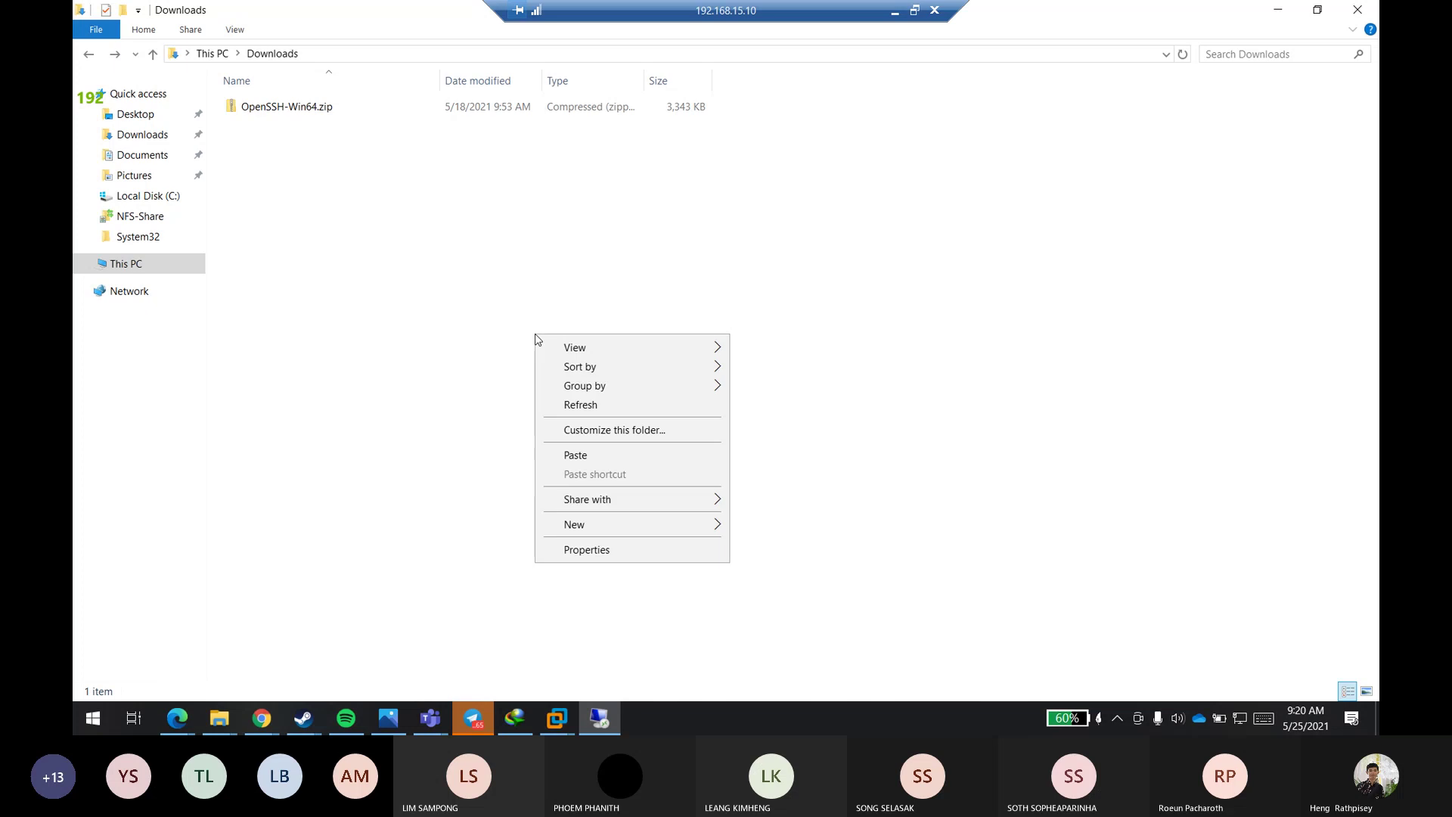
{"action": "left_click", "coordinate": [559, 456]}
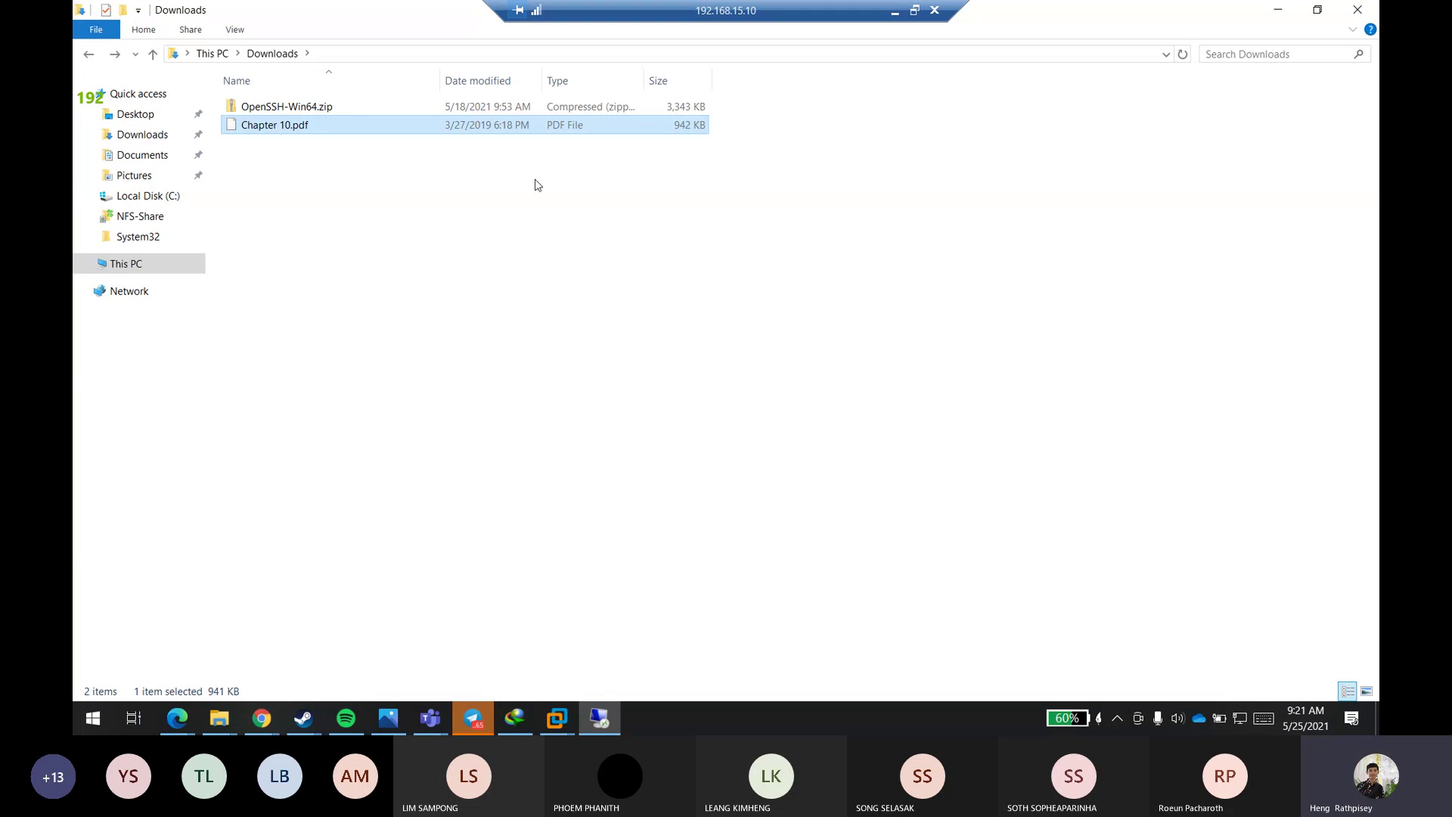
{"action": "right_click", "coordinate": [459, 130]}
{"action": "left_click", "coordinate": [351, 231]}
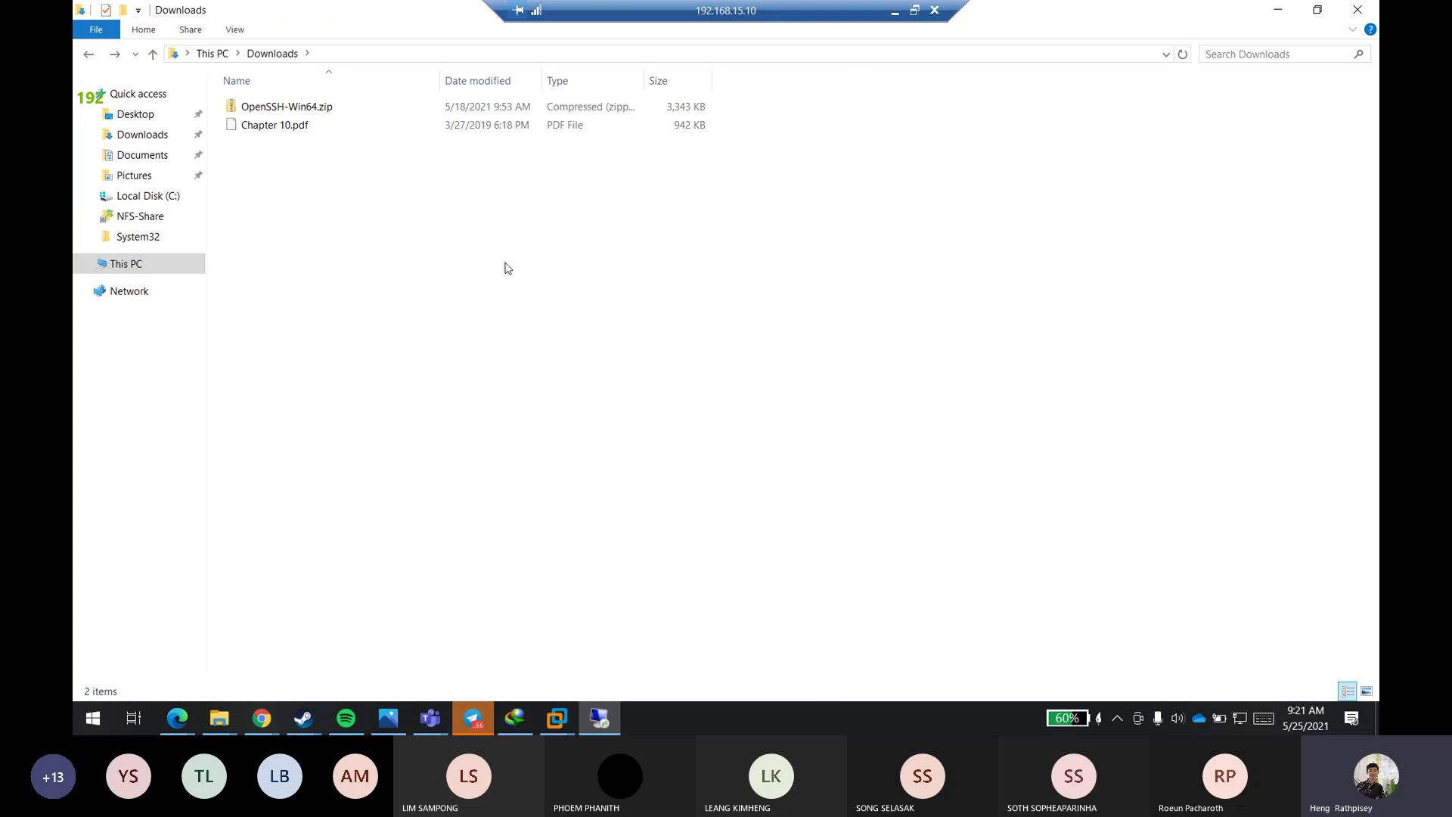
{"action": "left_click", "coordinate": [315, 126]}
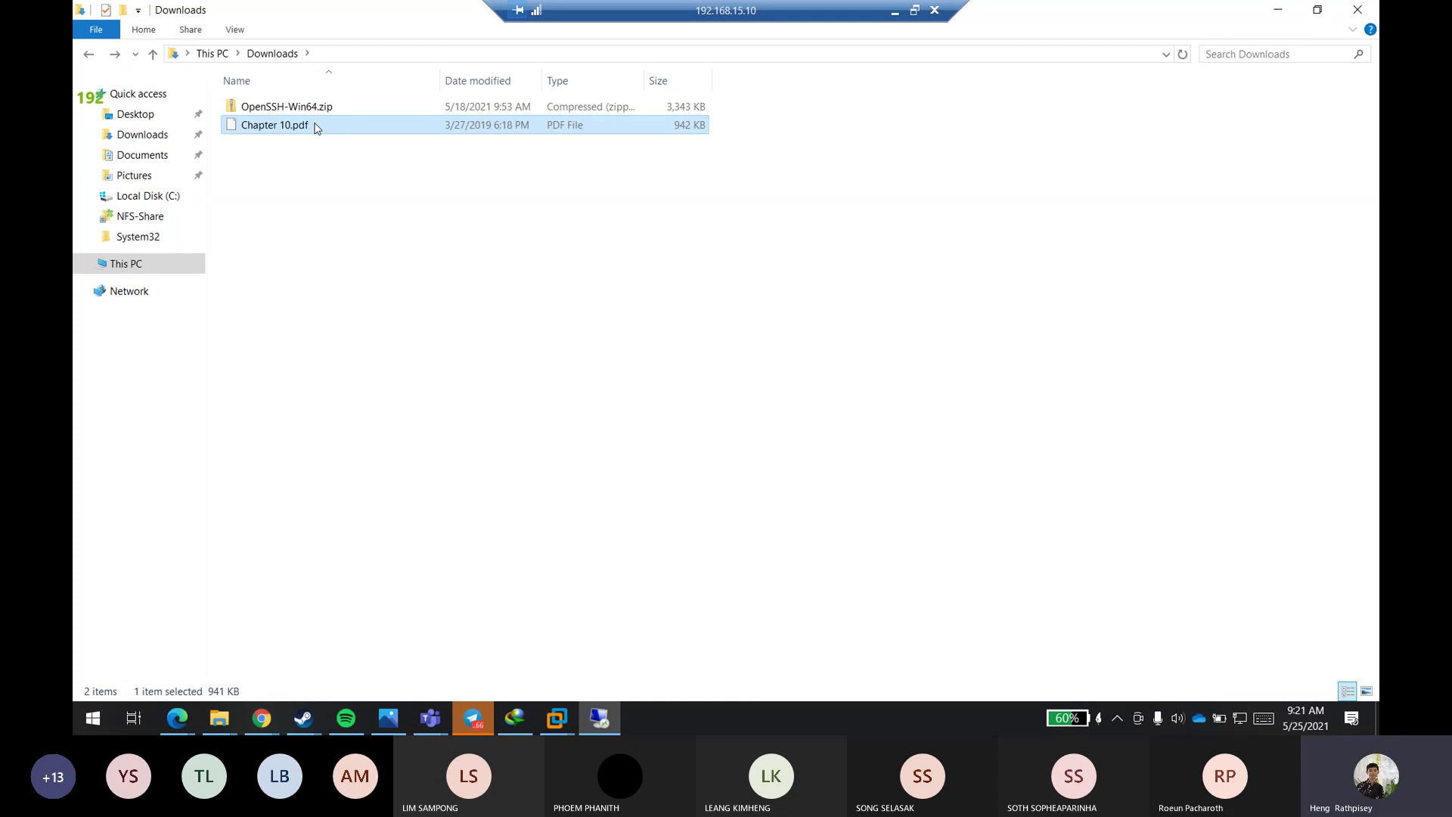
{"action": "key", "text": "Delete"}
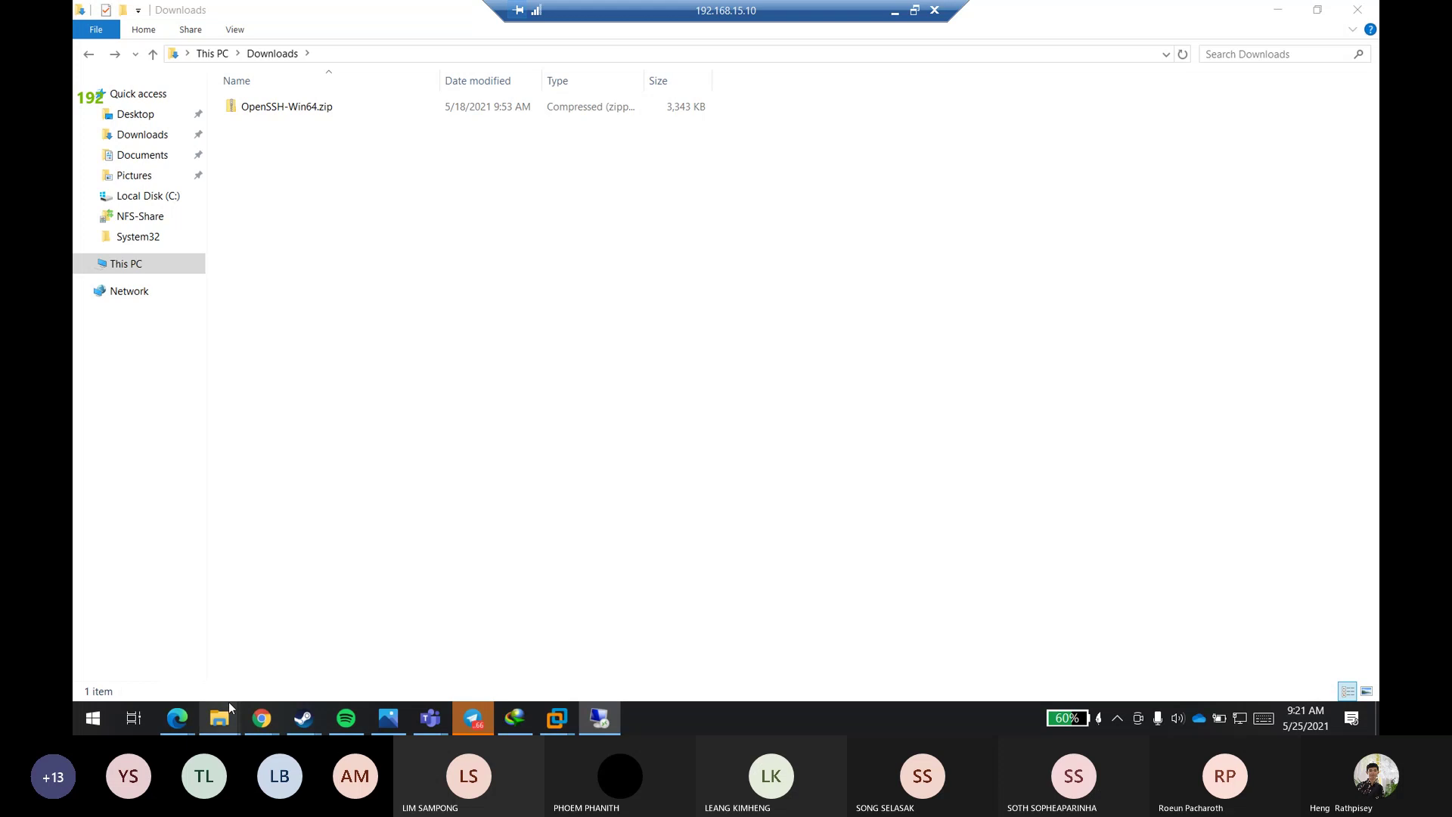
- Close the Steins;Gate 0 folder window, bring the PDF File folder forward, then return to the remote session
{"action": "mouse_move", "coordinate": [228, 707]}
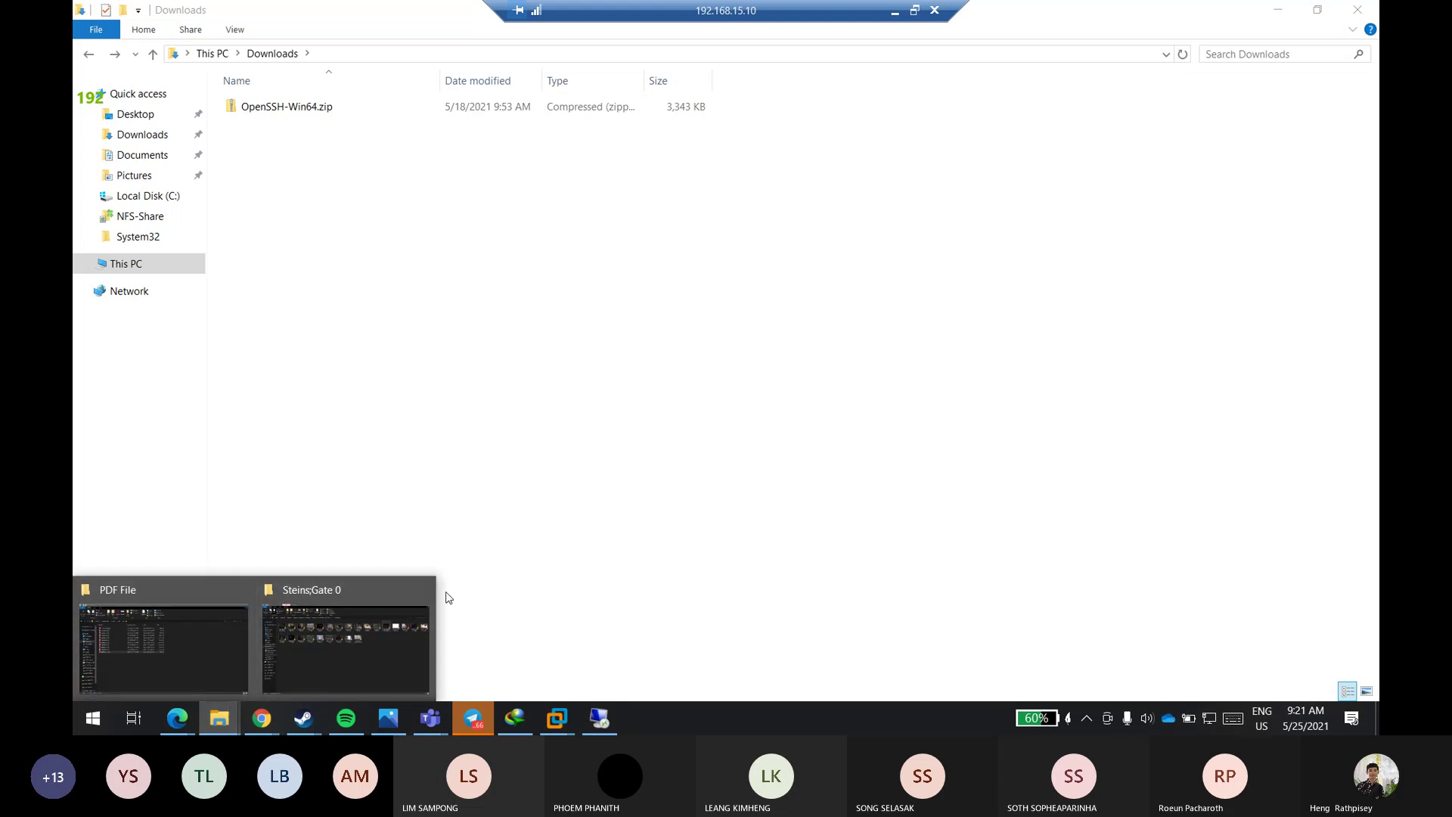
{"action": "left_click", "coordinate": [433, 593]}
{"action": "left_click", "coordinate": [244, 647]}
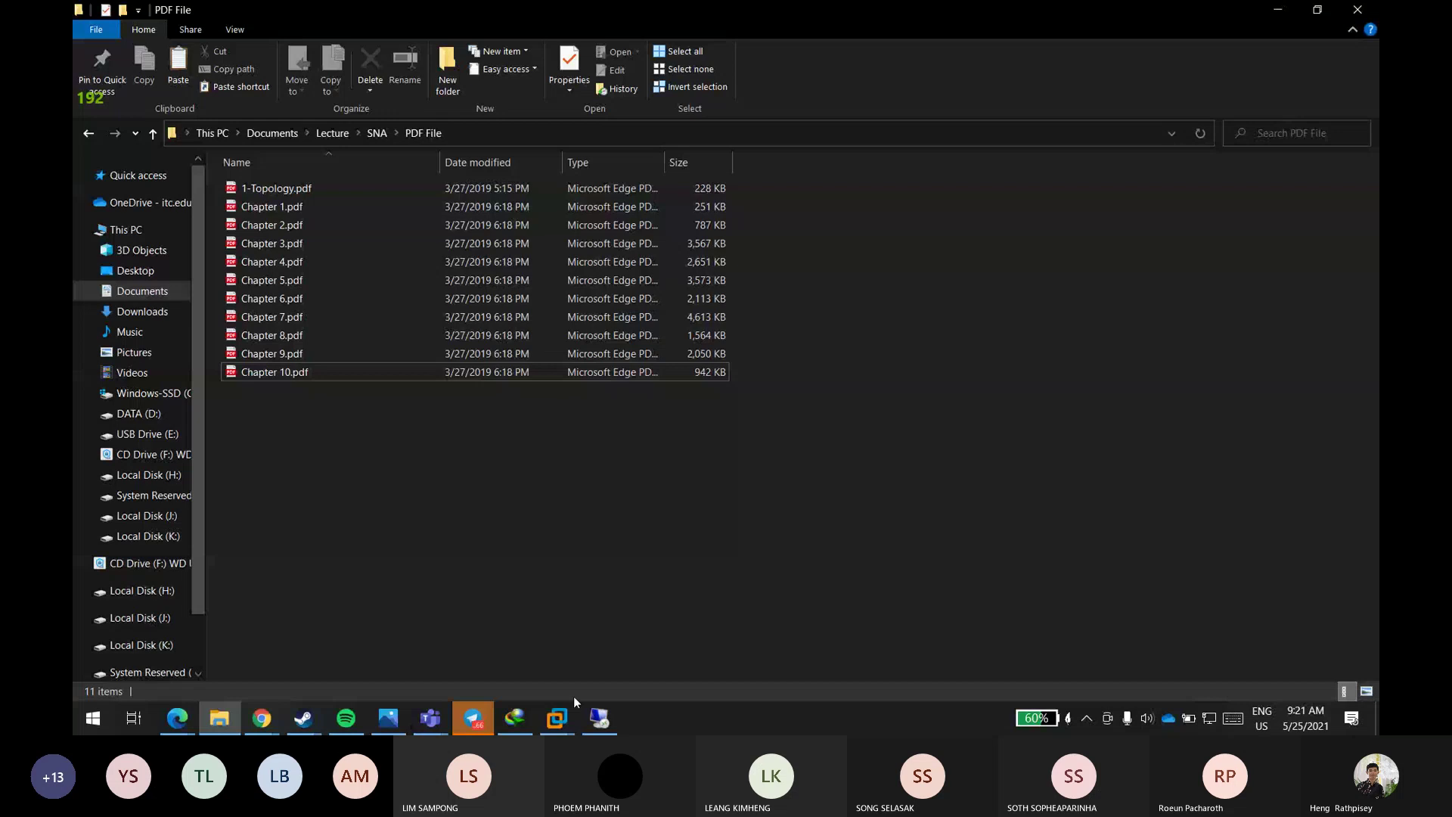
{"action": "left_click", "coordinate": [599, 717]}
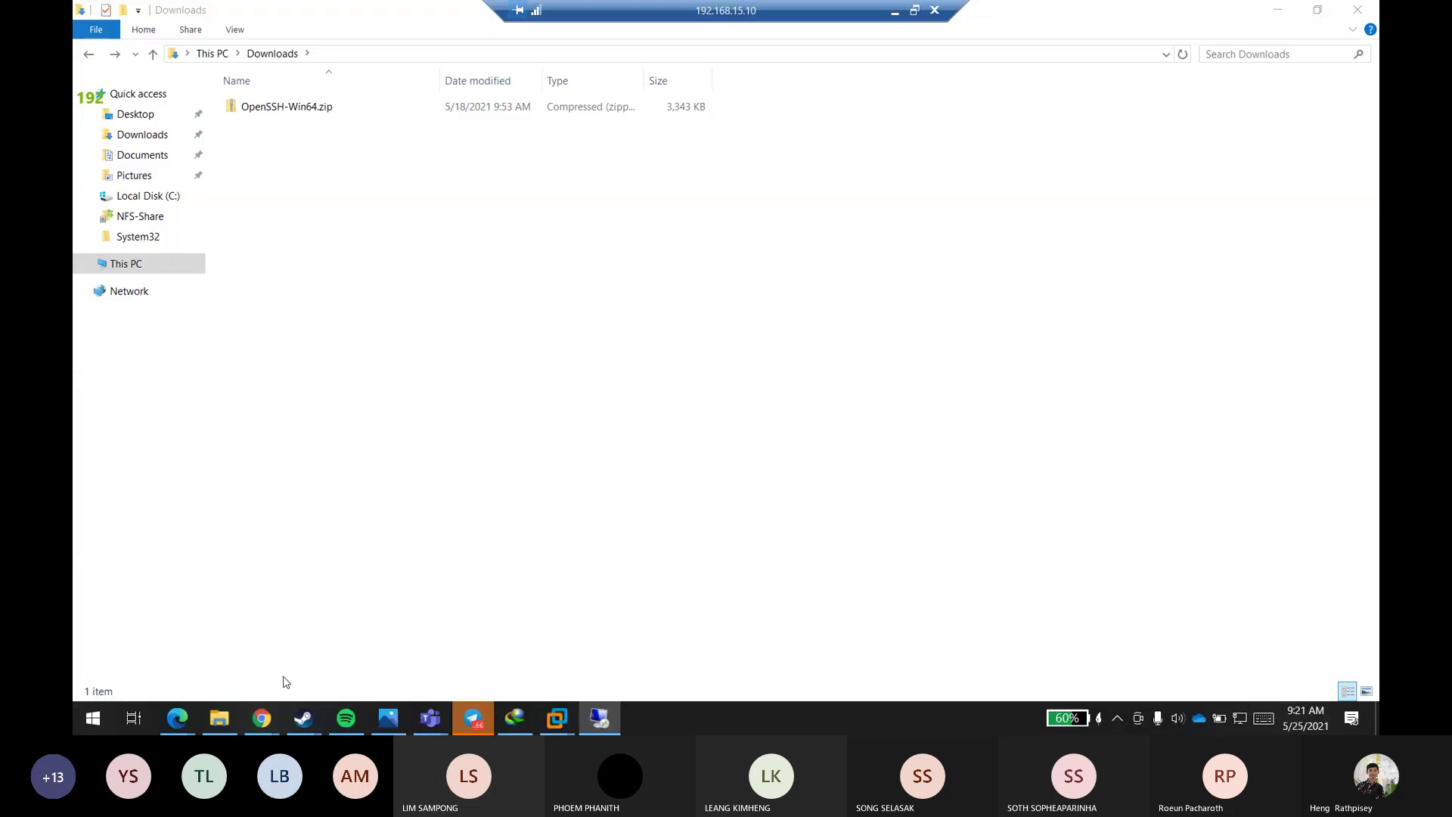
- Scroll Chapter 8.pdf in Edge down to page 4, then bring the server session forward
{"action": "mouse_move", "coordinate": [175, 710]}
{"action": "left_click", "coordinate": [297, 664]}
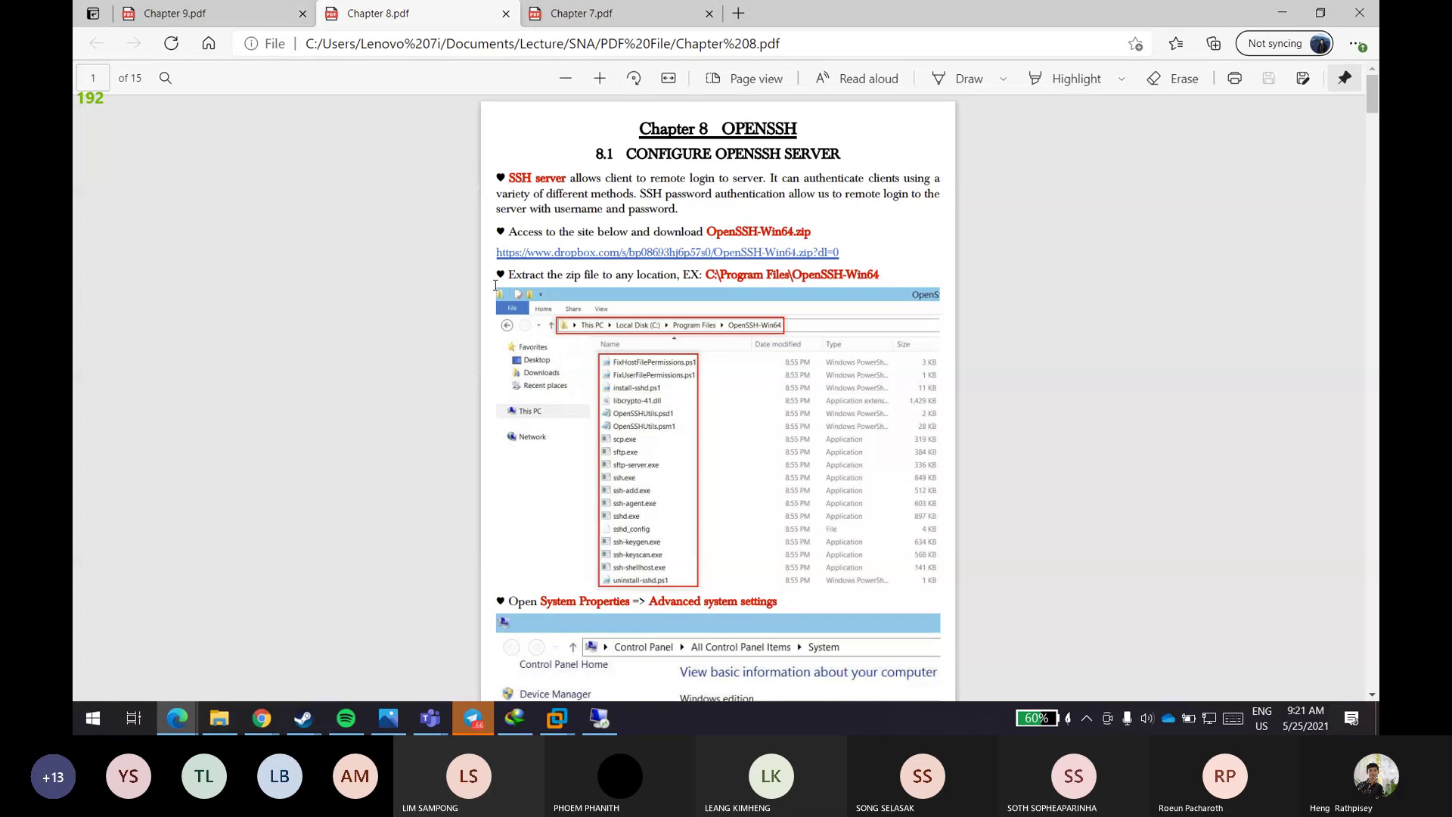
{"action": "scroll", "coordinate": [491, 288], "scroll_direction": "down", "scroll_amount": 15}
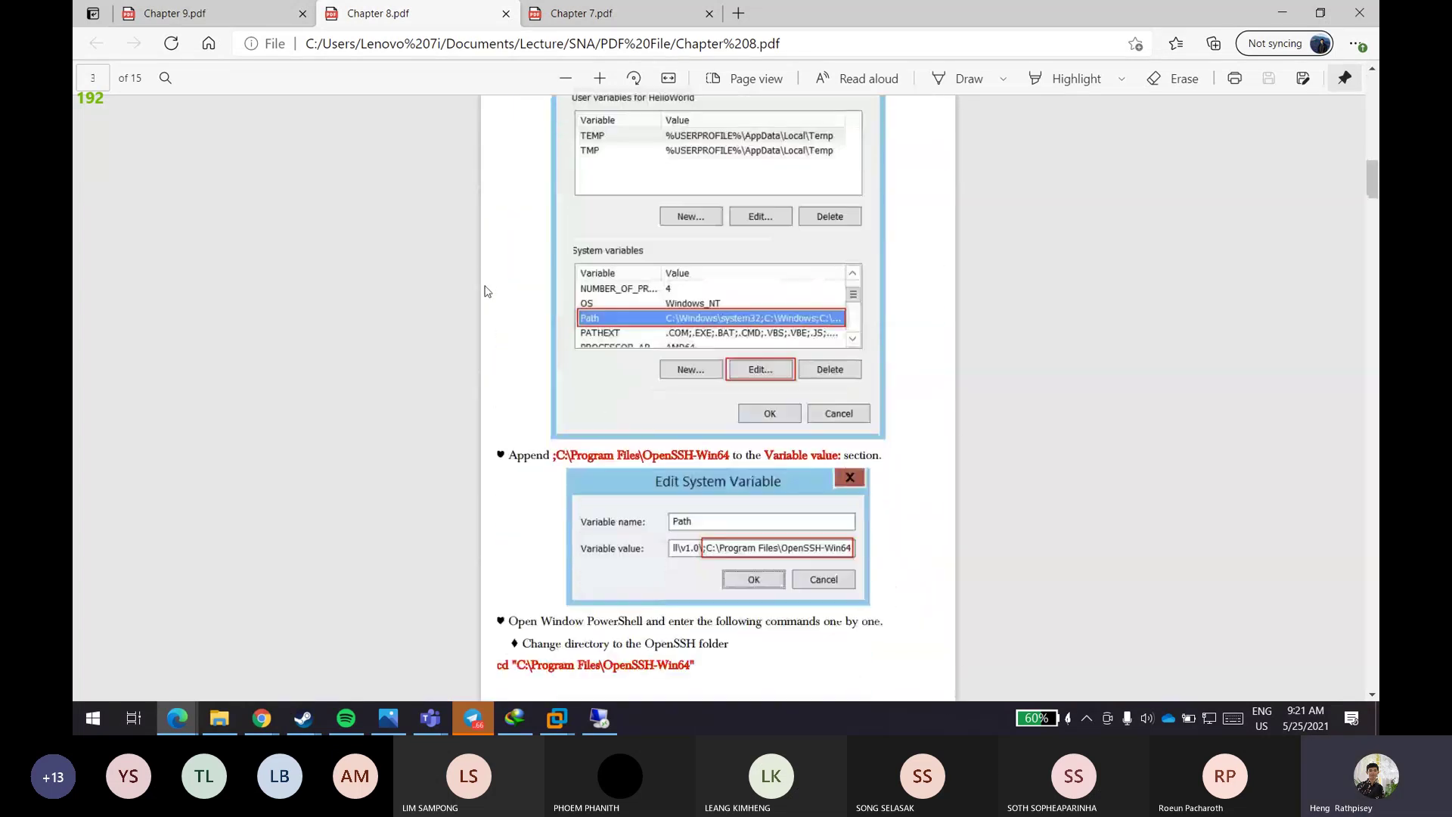
{"action": "scroll", "coordinate": [486, 291], "scroll_direction": "down", "scroll_amount": 5}
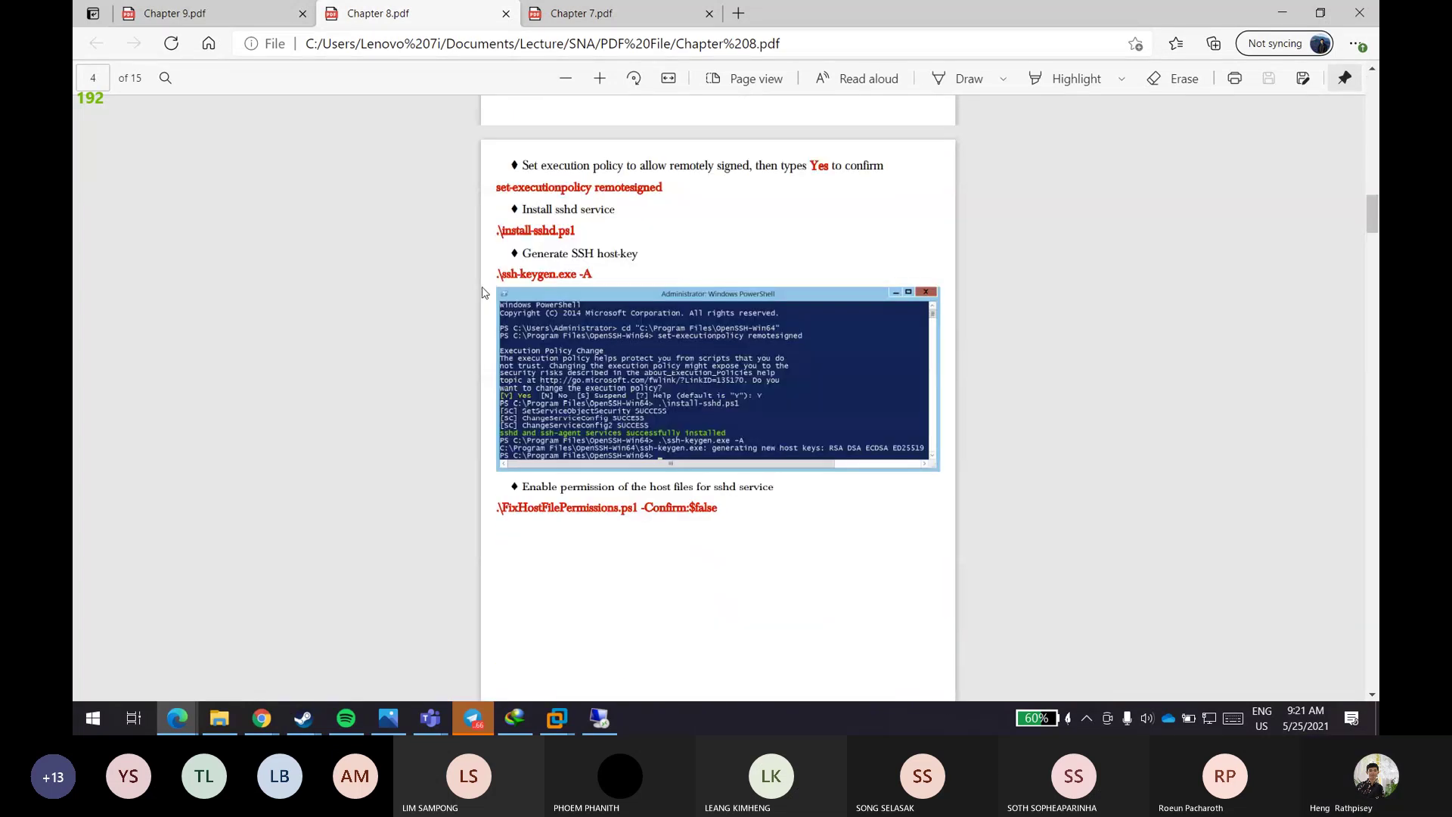
{"action": "left_click", "coordinate": [599, 717]}
{"action": "left_click", "coordinate": [93, 718]}
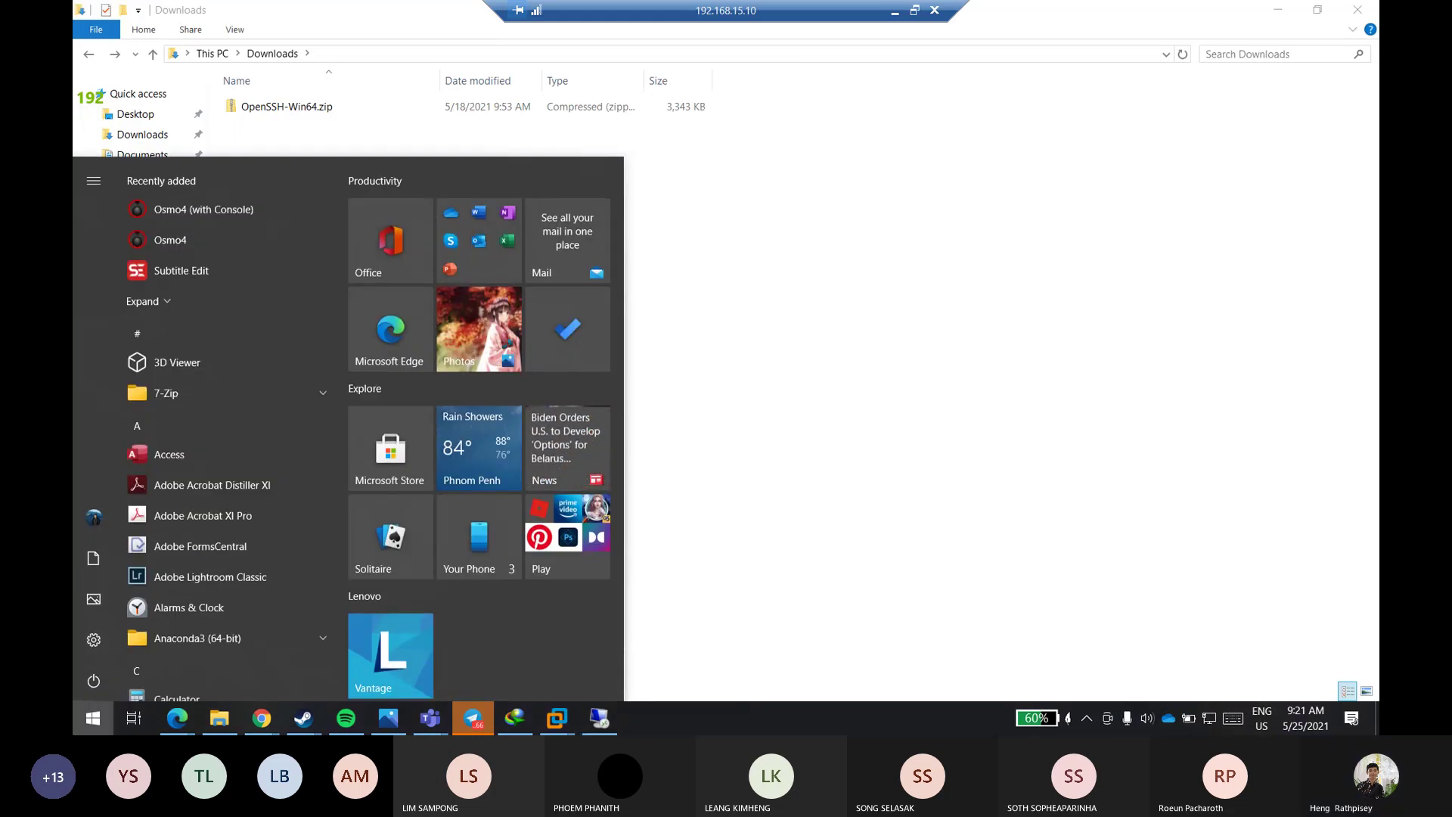
- Dismiss the Start menu and disconnect the 192.168.15.10 Remote Desktop session, confirming with OK
{"action": "key", "text": "Escape"}
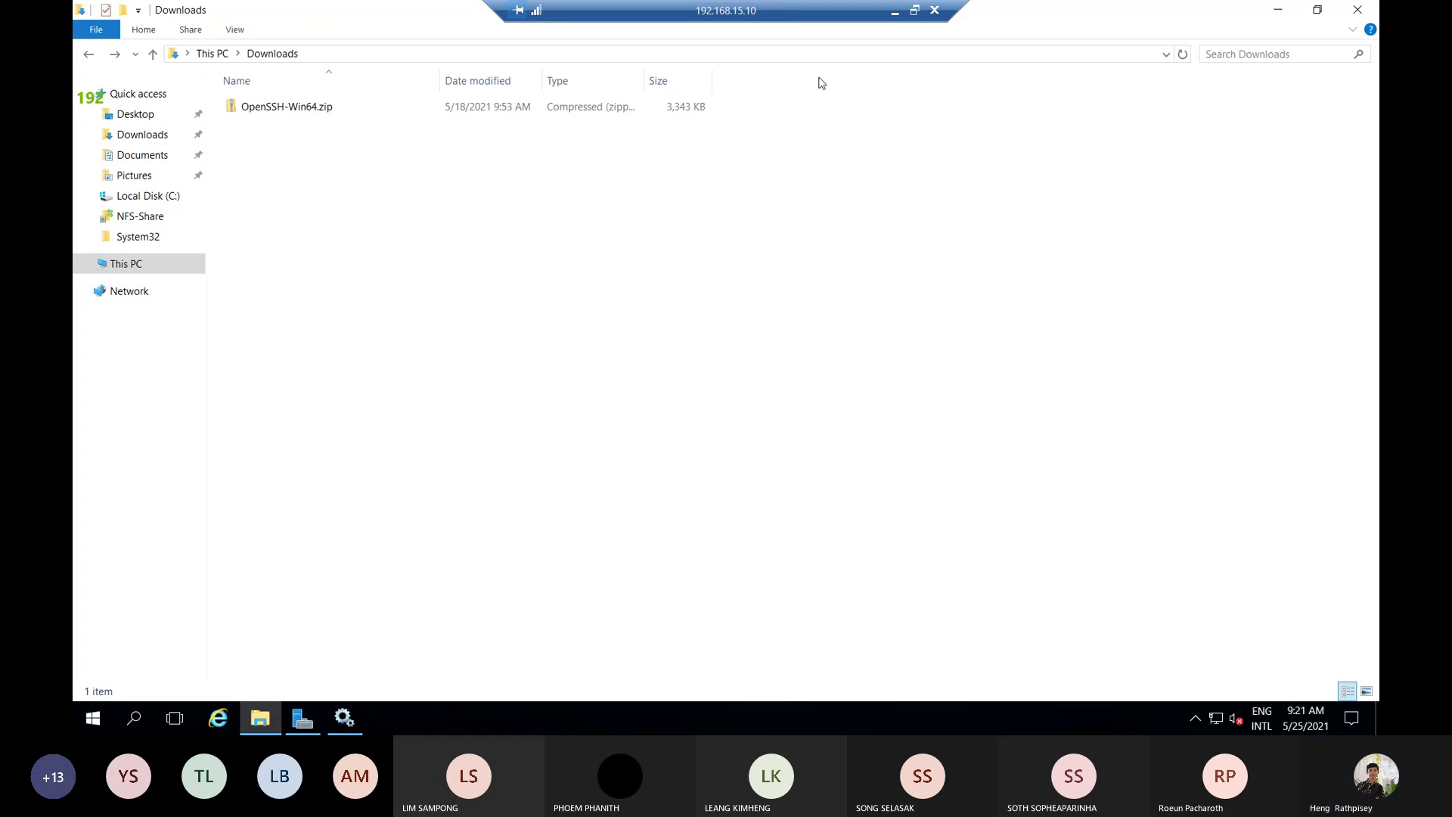
{"action": "left_click", "coordinate": [933, 12]}
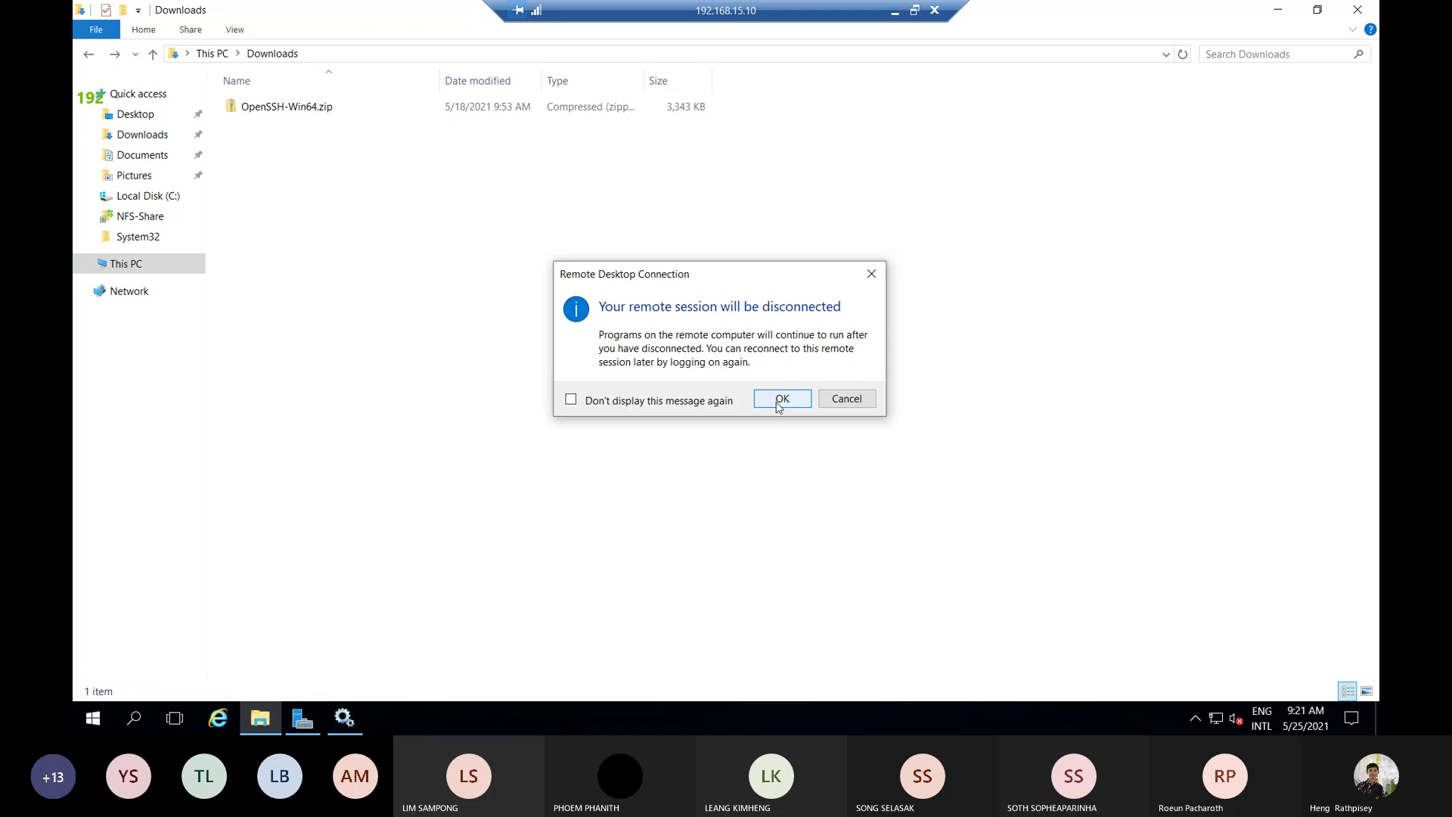
{"action": "left_click", "coordinate": [779, 403]}
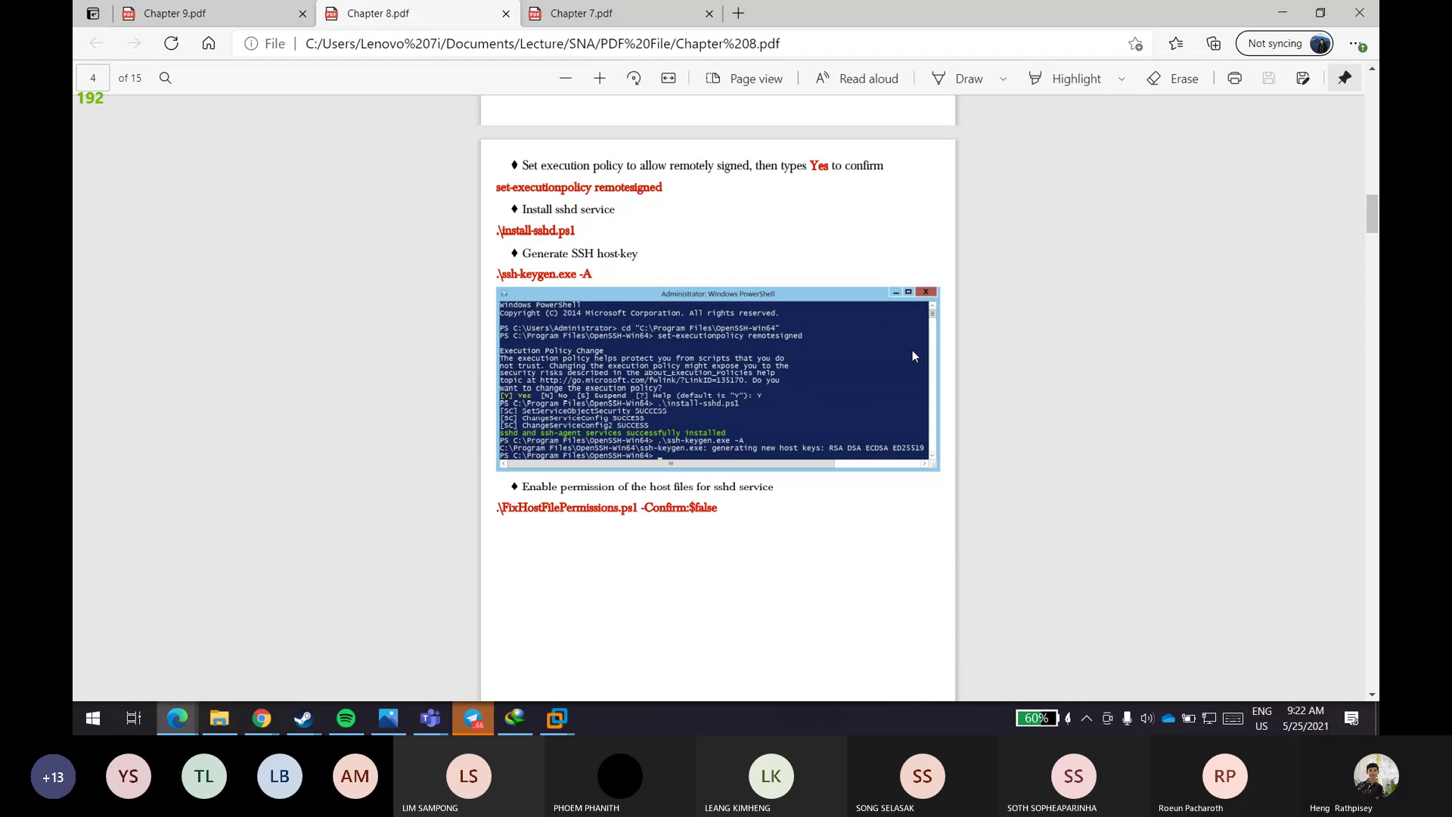
- Scroll Chapter 8.pdf through pages 4–6, back up to page 1, and open Start
{"action": "scroll", "coordinate": [912, 351], "scroll_direction": "down", "scroll_amount": 8}
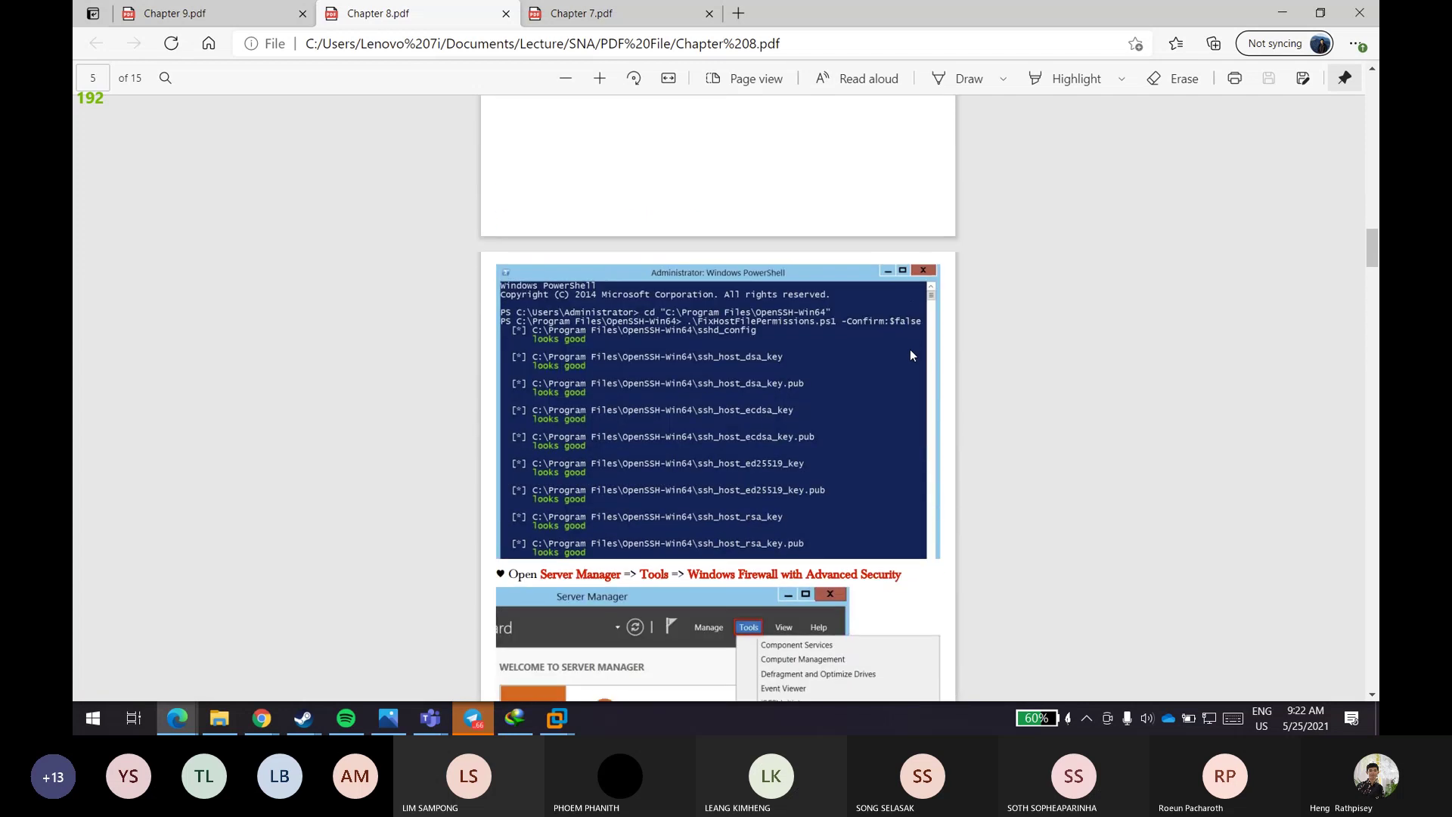
{"action": "scroll", "coordinate": [910, 350], "scroll_direction": "down", "scroll_amount": 4}
{"action": "scroll", "coordinate": [905, 350], "scroll_direction": "down", "scroll_amount": 4}
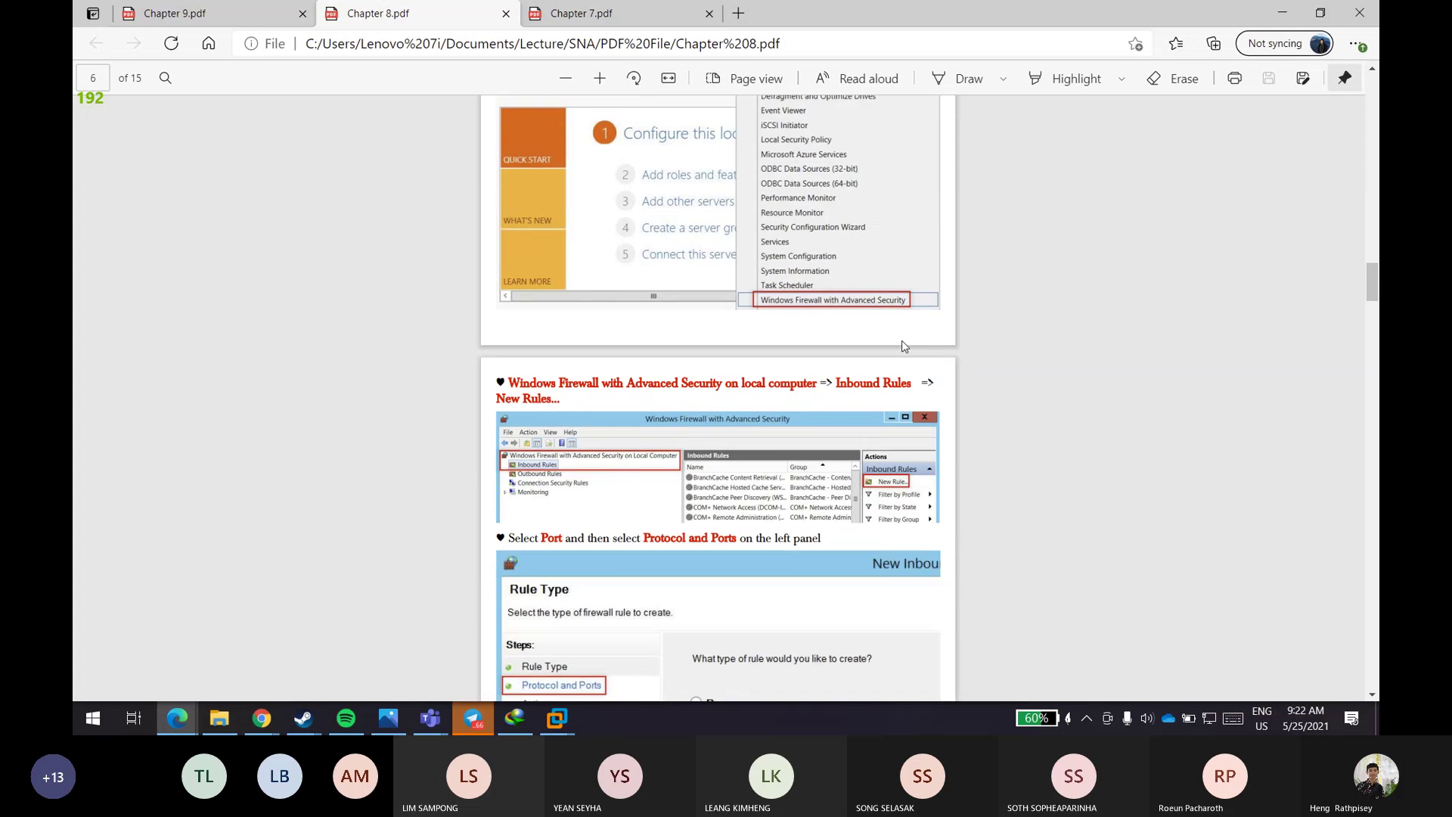
{"action": "scroll", "coordinate": [905, 346], "scroll_direction": "up", "scroll_amount": 15}
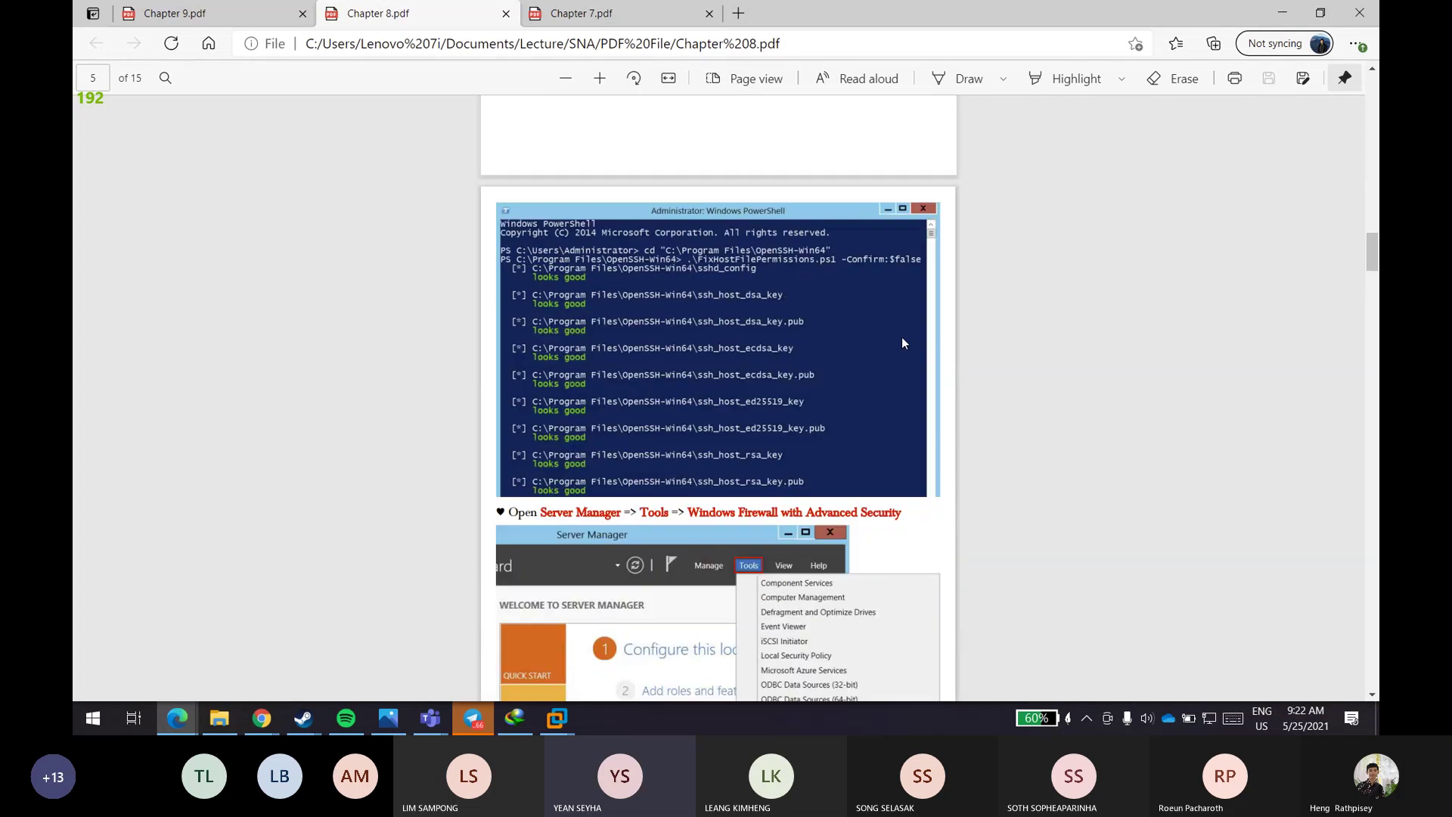
{"action": "scroll", "coordinate": [905, 343], "scroll_direction": "up", "scroll_amount": 15}
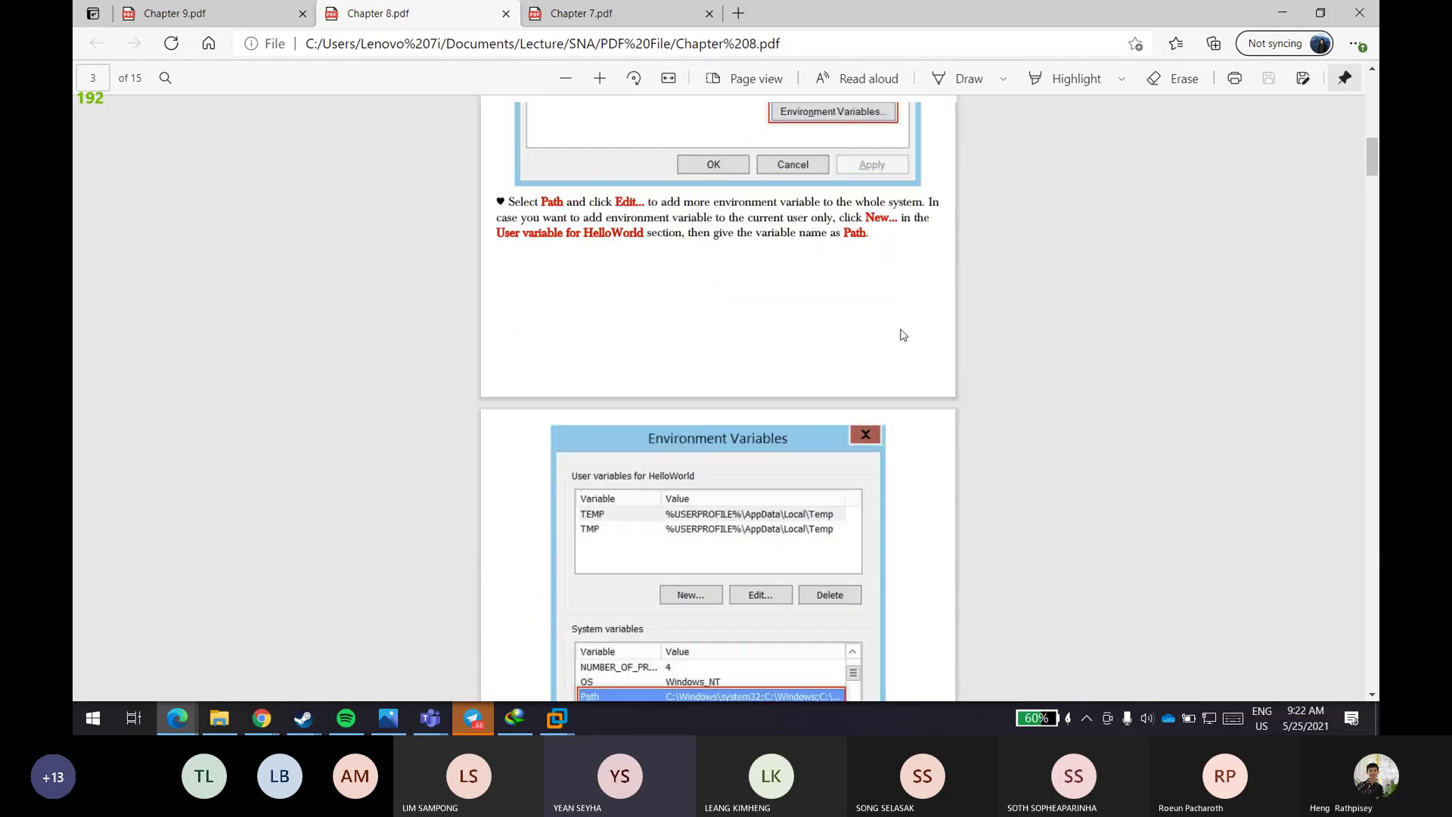
{"action": "scroll", "coordinate": [901, 333], "scroll_direction": "up", "scroll_amount": 8}
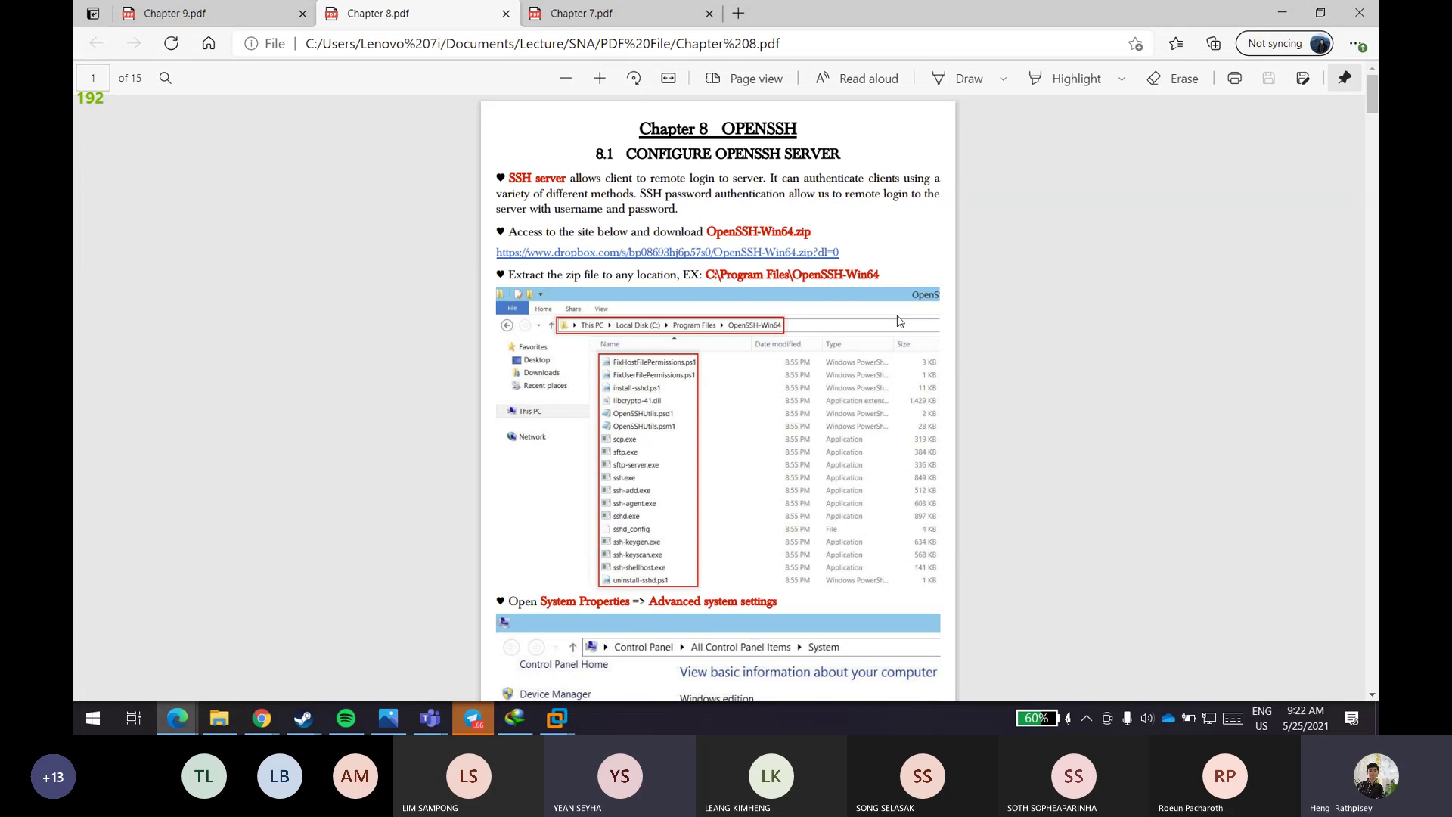
{"action": "left_click", "coordinate": [81, 715]}
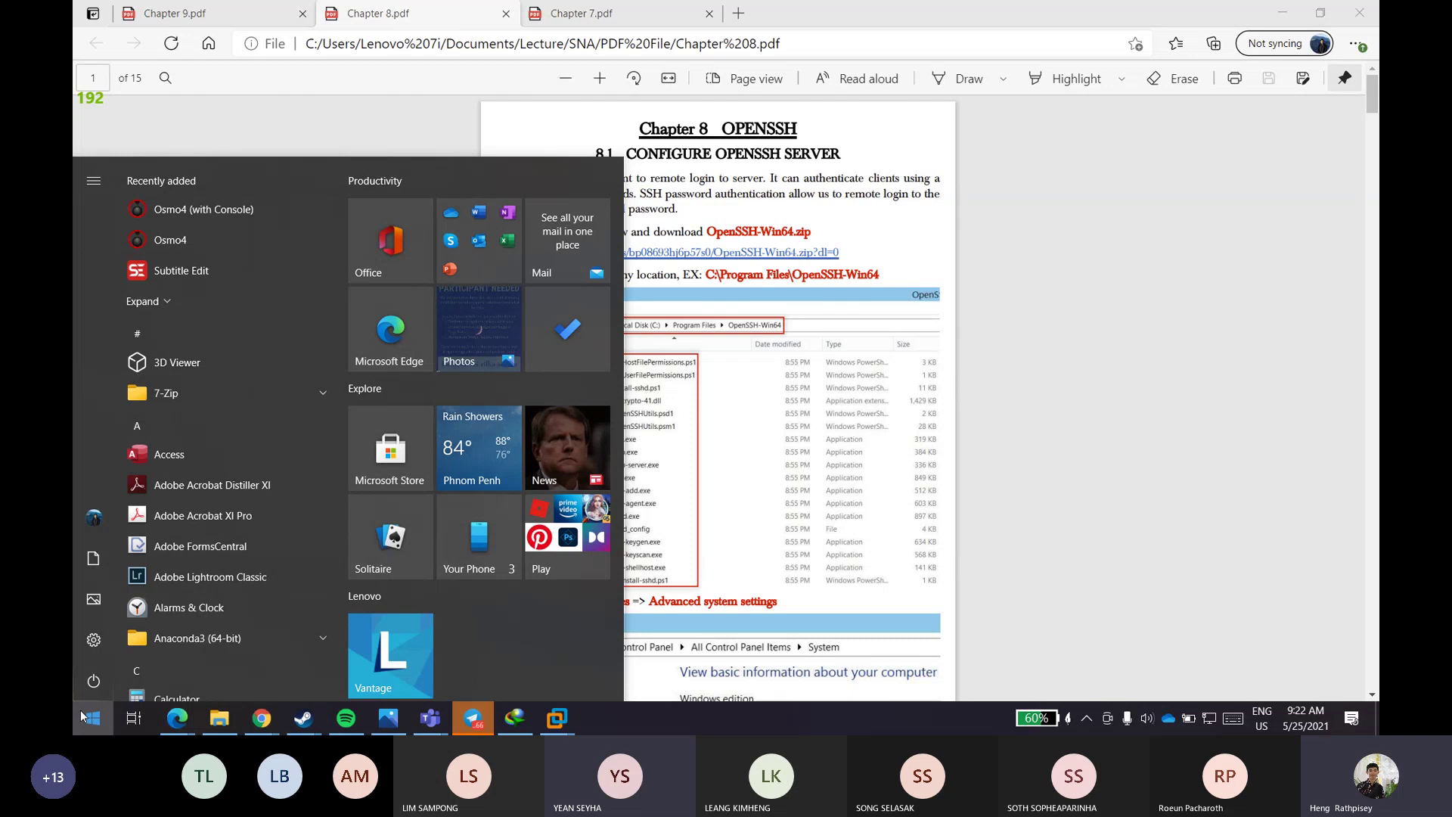
- Search Start for 'remote', then close the search and Start menu without opening anything
{"action": "left_click", "coordinate": [1040, 438]}
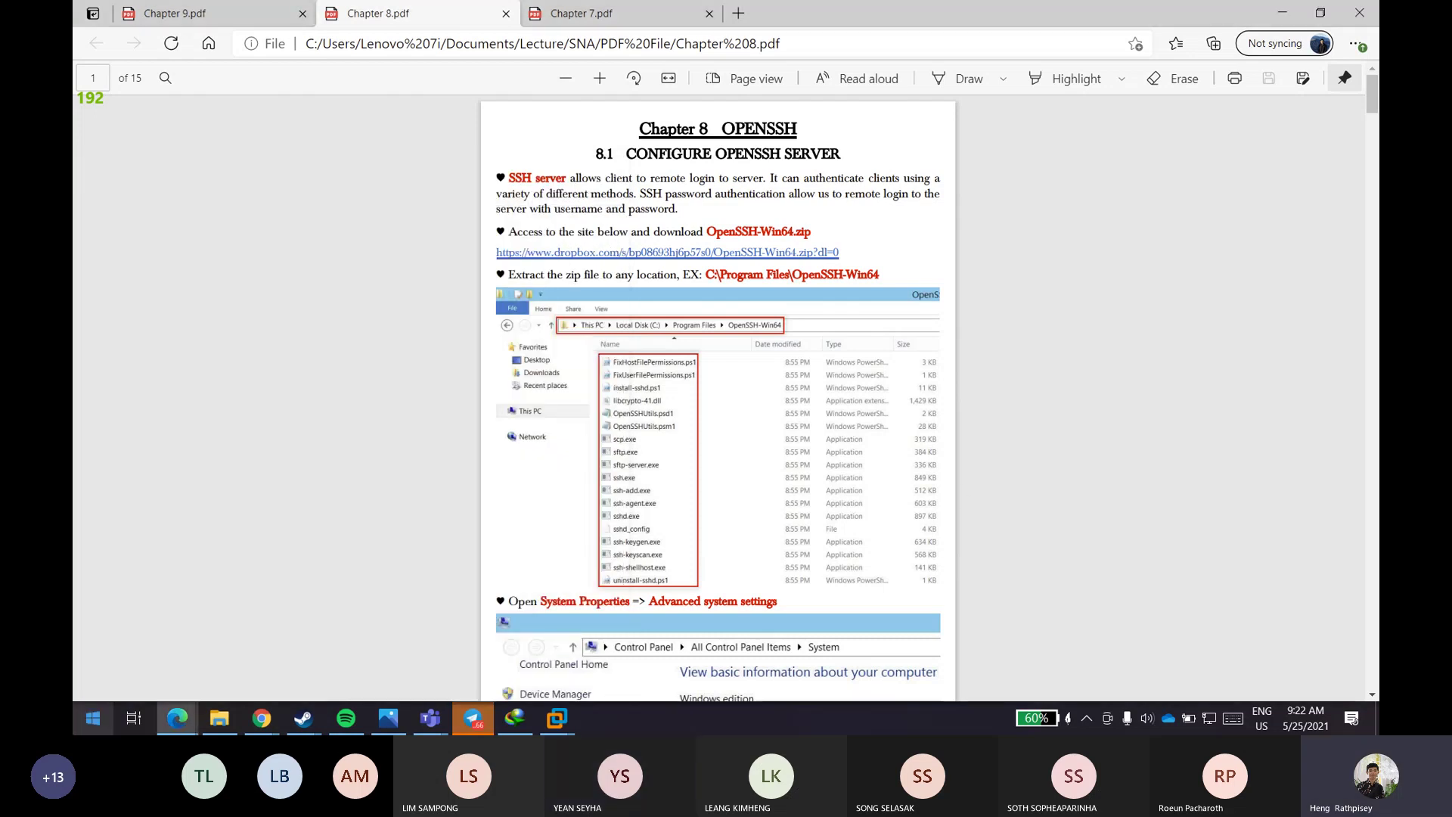
{"action": "left_click", "coordinate": [93, 717]}
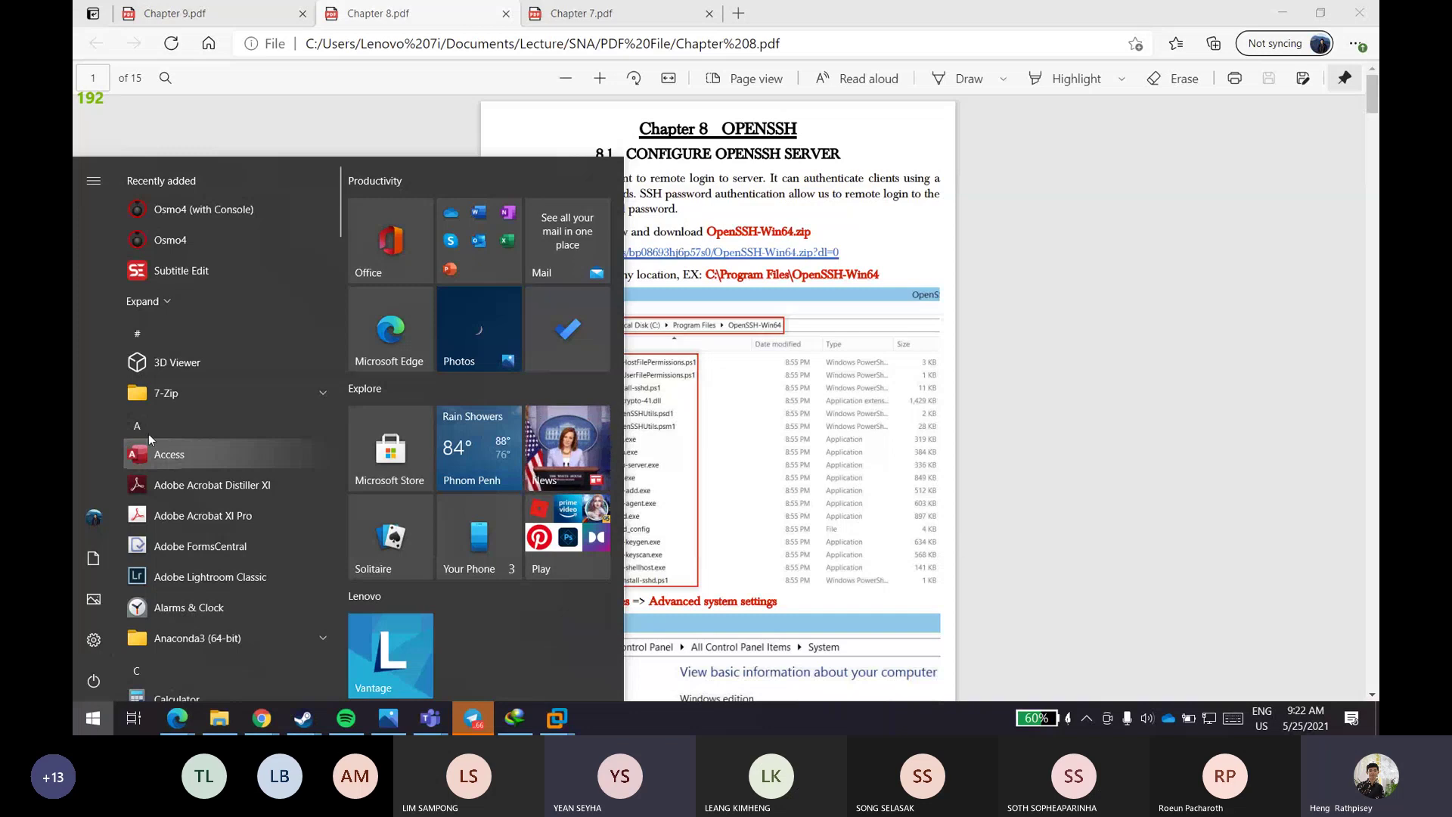
{"action": "type", "text": "remote"}
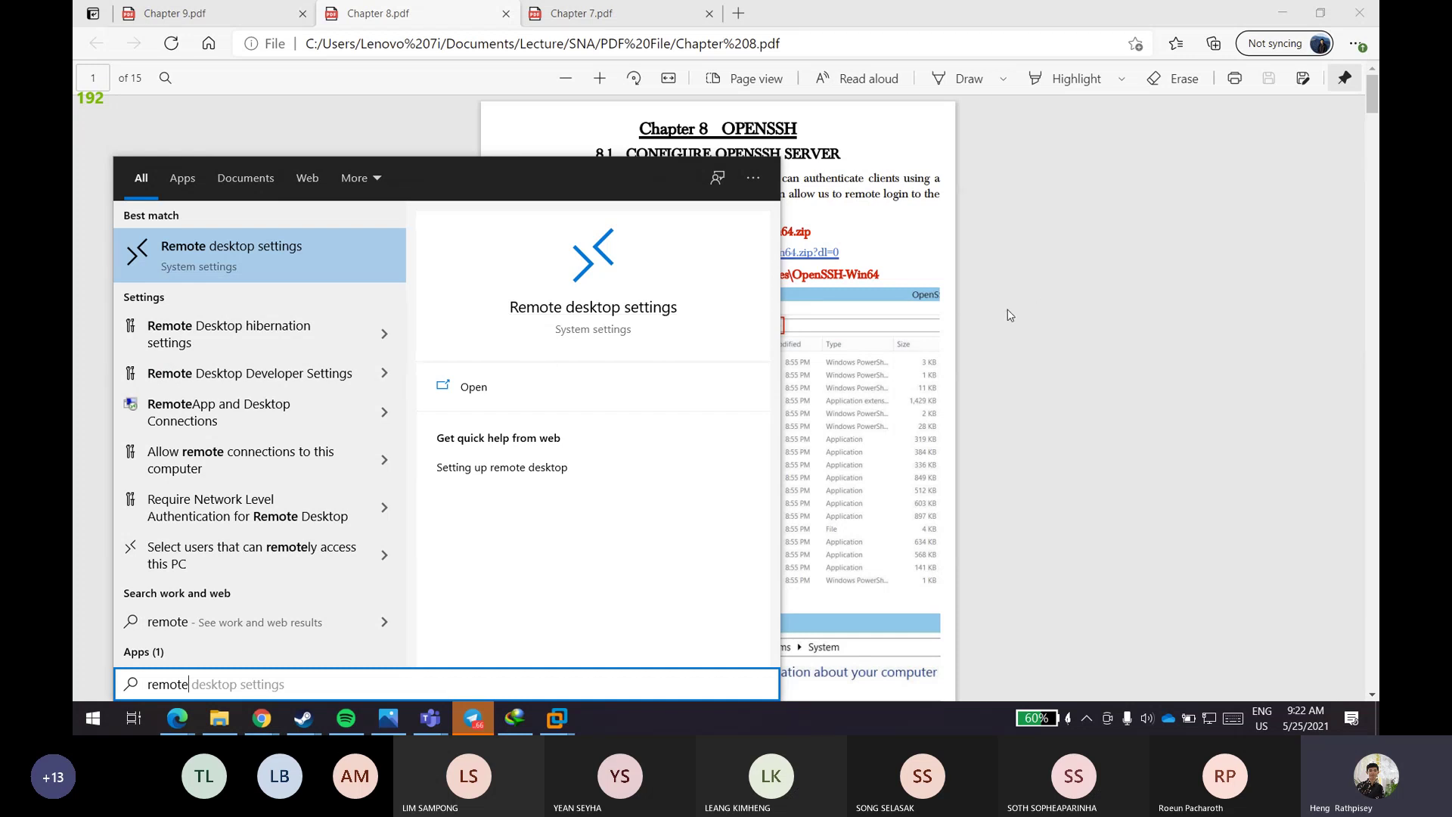
{"action": "left_click", "coordinate": [1000, 336]}
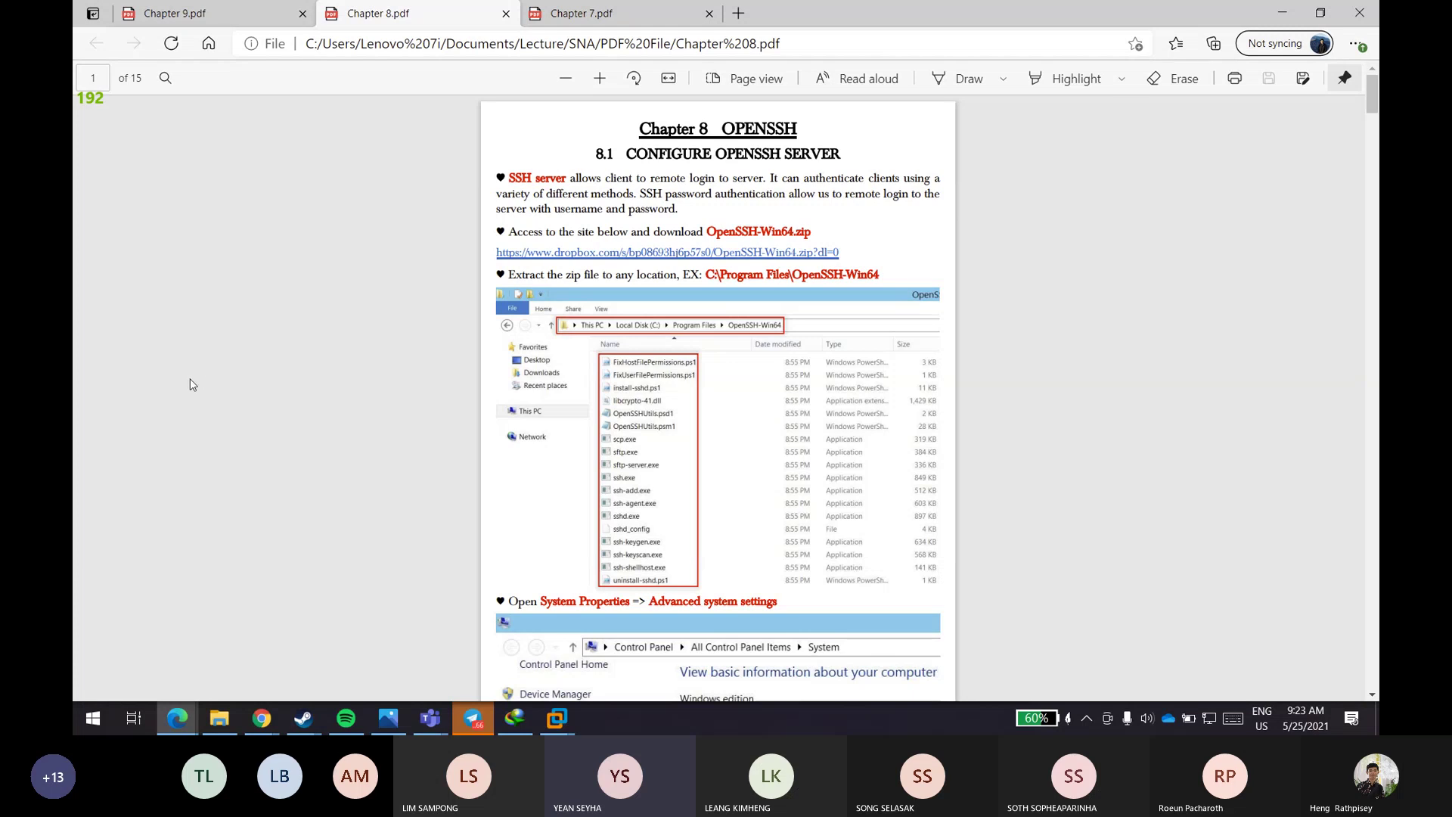
{"action": "left_click", "coordinate": [84, 728]}
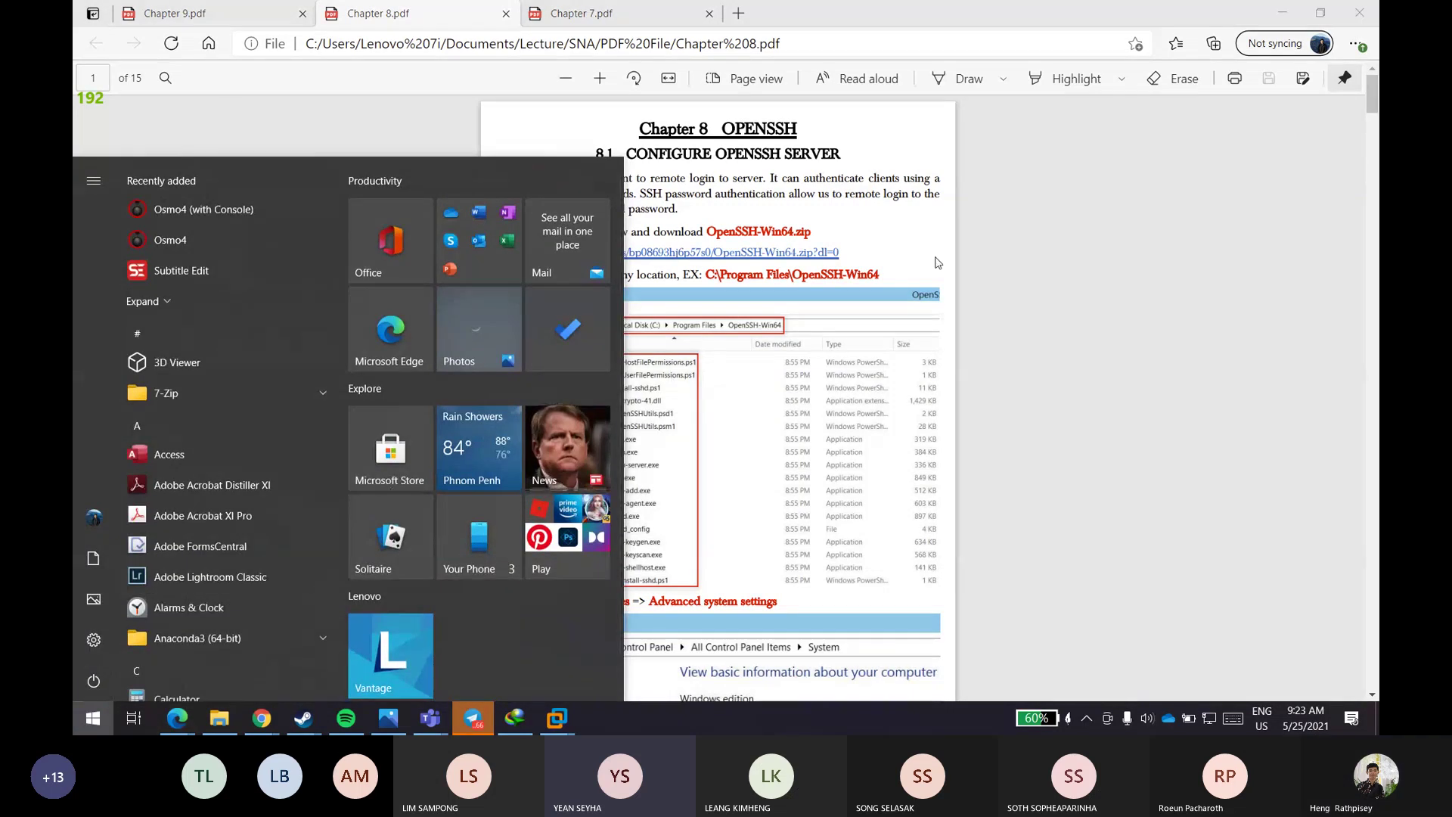
{"action": "left_click", "coordinate": [1015, 251]}
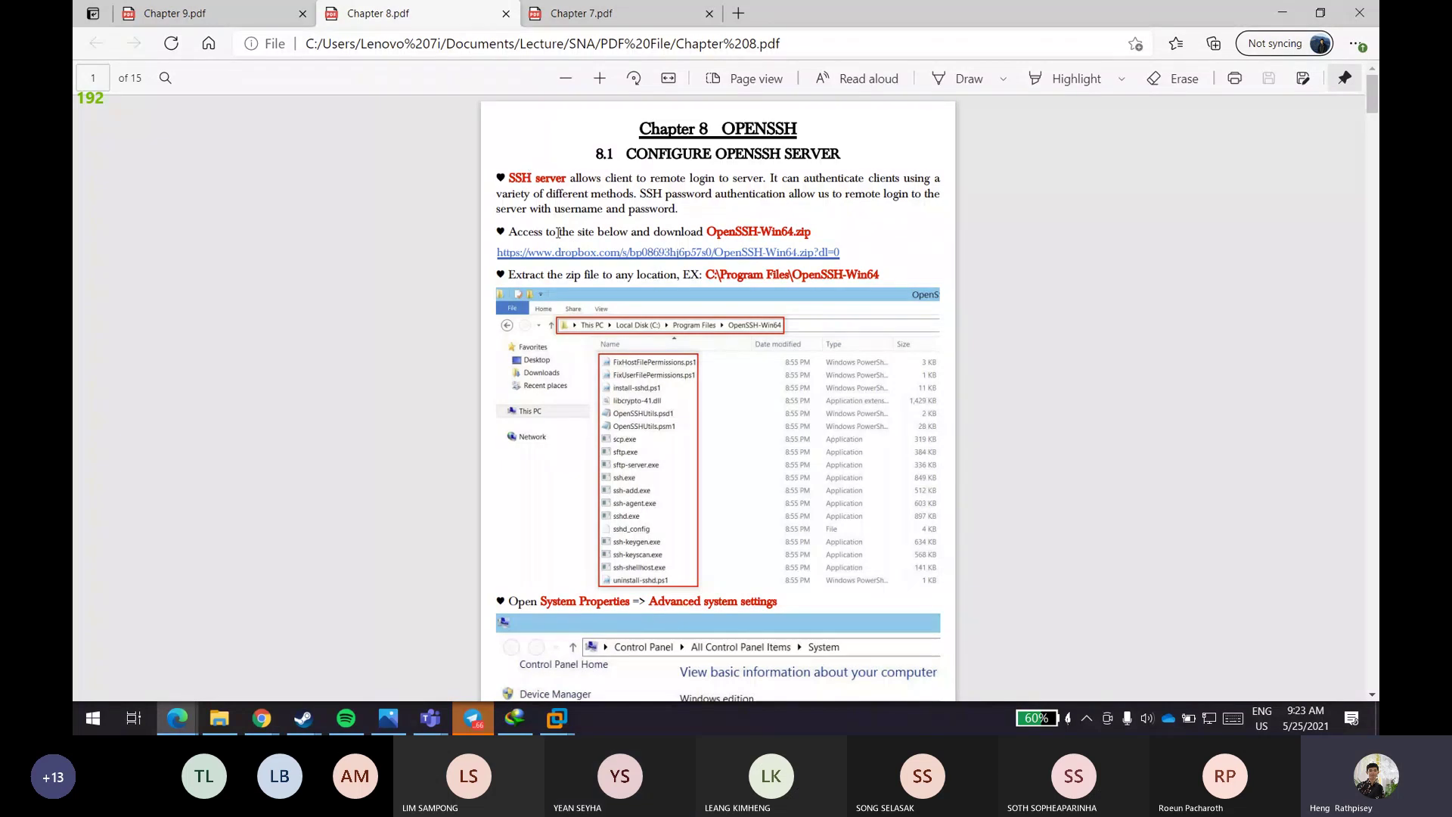
{"action": "scroll", "coordinate": [1126, 314], "scroll_direction": "down", "scroll_amount": 3}
{"action": "scroll", "coordinate": [1121, 325], "scroll_direction": "up", "scroll_amount": 3}
{"action": "scroll", "coordinate": [795, 352], "scroll_direction": "down", "scroll_amount": 3}
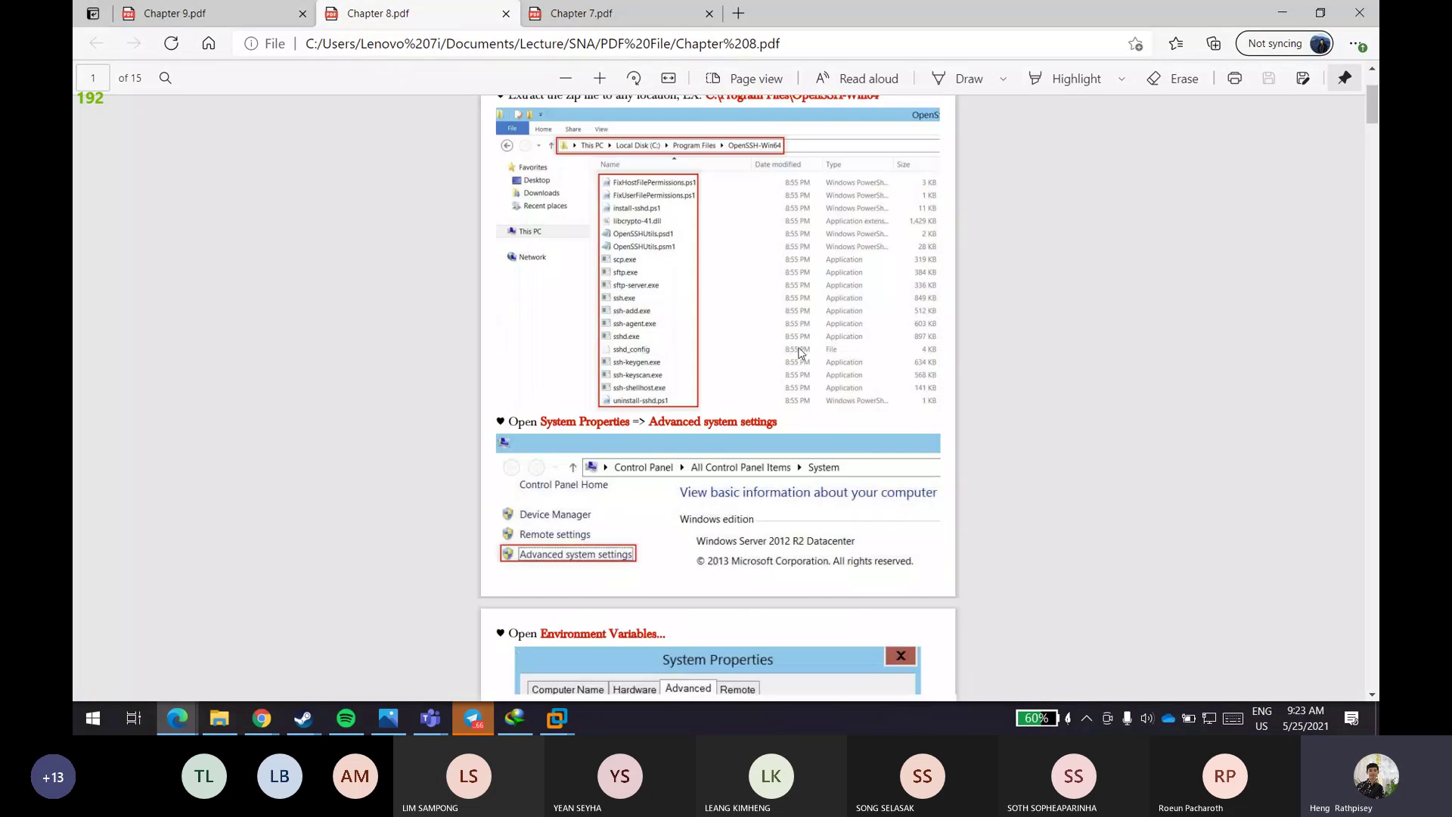
{"action": "scroll", "coordinate": [830, 330], "scroll_direction": "up", "scroll_amount": 3}
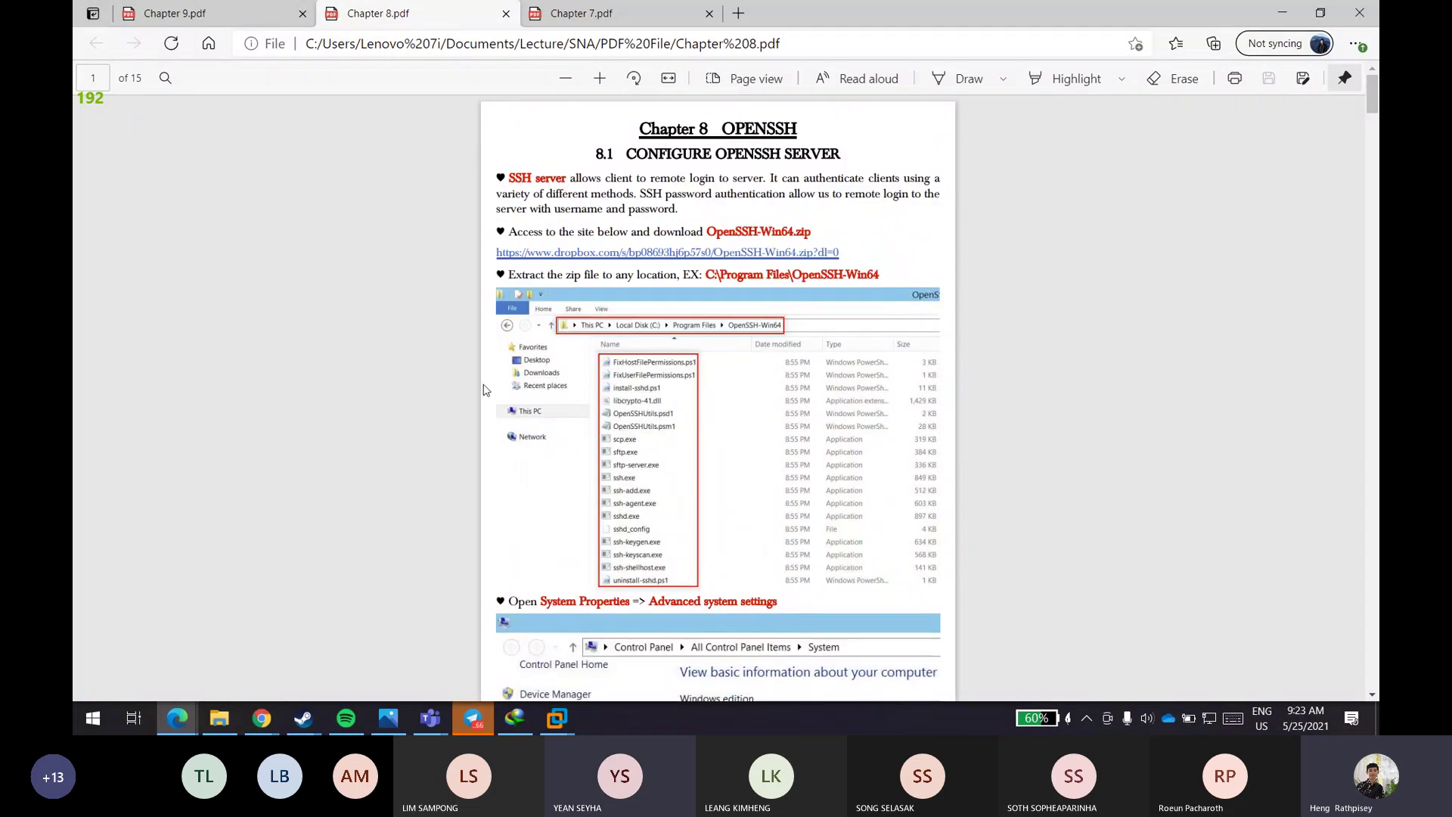
{"action": "scroll", "coordinate": [448, 371], "scroll_direction": "down", "scroll_amount": 2}
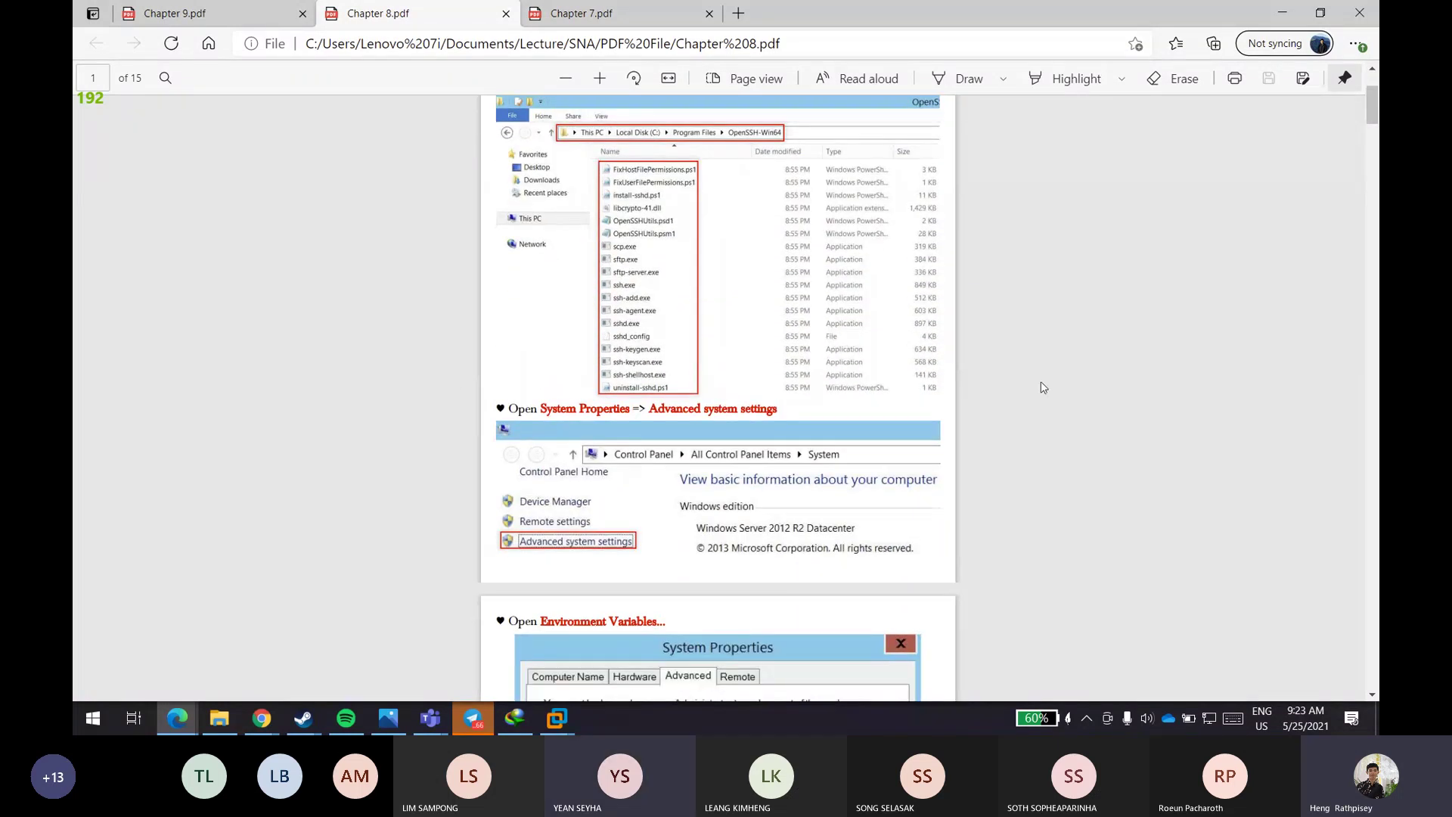
{"action": "scroll", "coordinate": [1040, 385], "scroll_direction": "down", "scroll_amount": 3}
{"action": "scroll", "coordinate": [1034, 378], "scroll_direction": "up", "scroll_amount": 5}
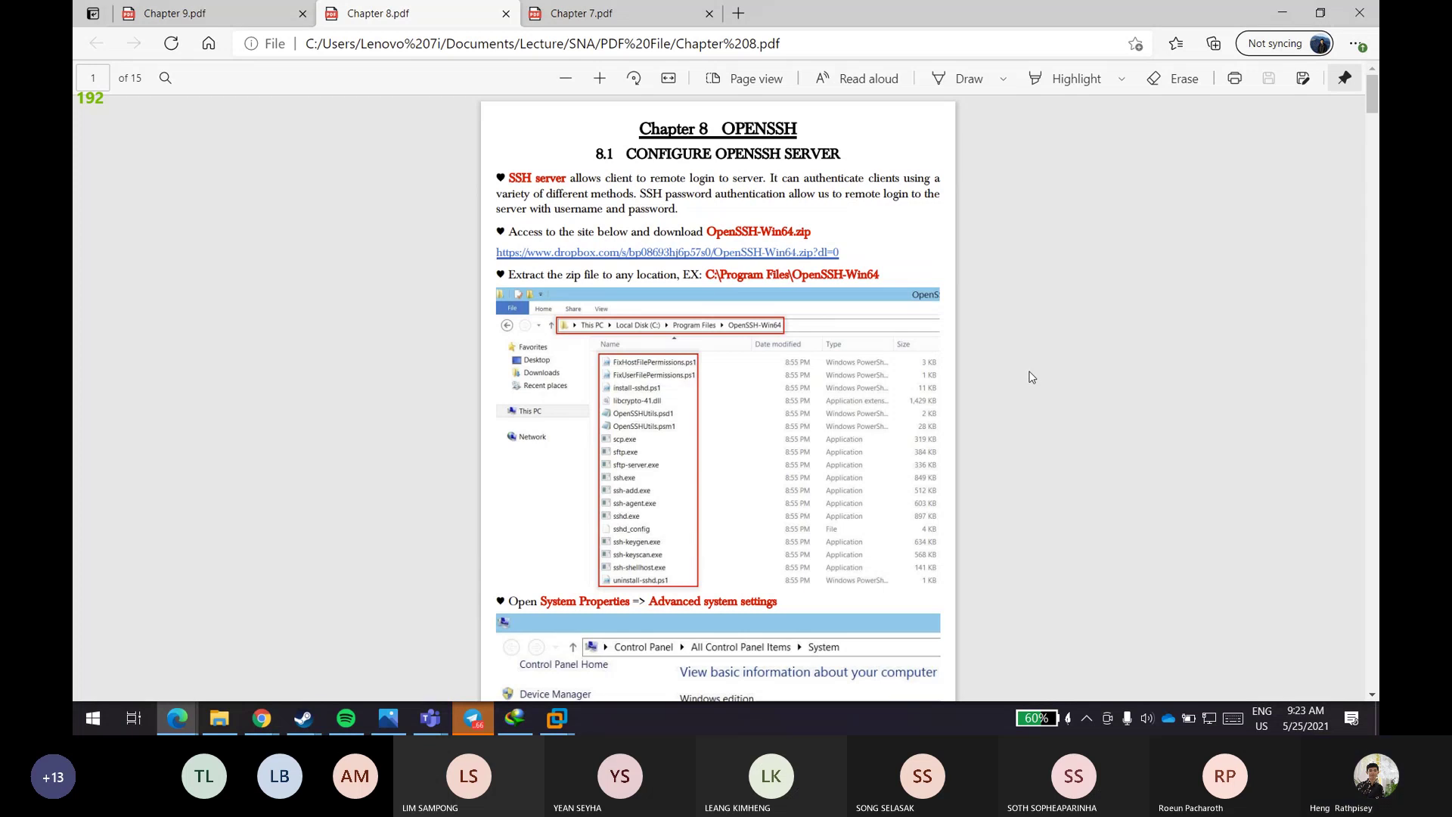
{"action": "scroll", "coordinate": [1021, 378], "scroll_direction": "down", "scroll_amount": 3}
{"action": "scroll", "coordinate": [1019, 381], "scroll_direction": "down", "scroll_amount": 3}
{"action": "scroll", "coordinate": [1005, 370], "scroll_direction": "up", "scroll_amount": 8}
{"action": "scroll", "coordinate": [933, 313], "scroll_direction": "down", "scroll_amount": 3}
- Send Ctrl+Alt+Del to the Windows 7 Ulti Eng VM and select its Administrator password box
{"action": "mouse_move", "coordinate": [573, 720]}
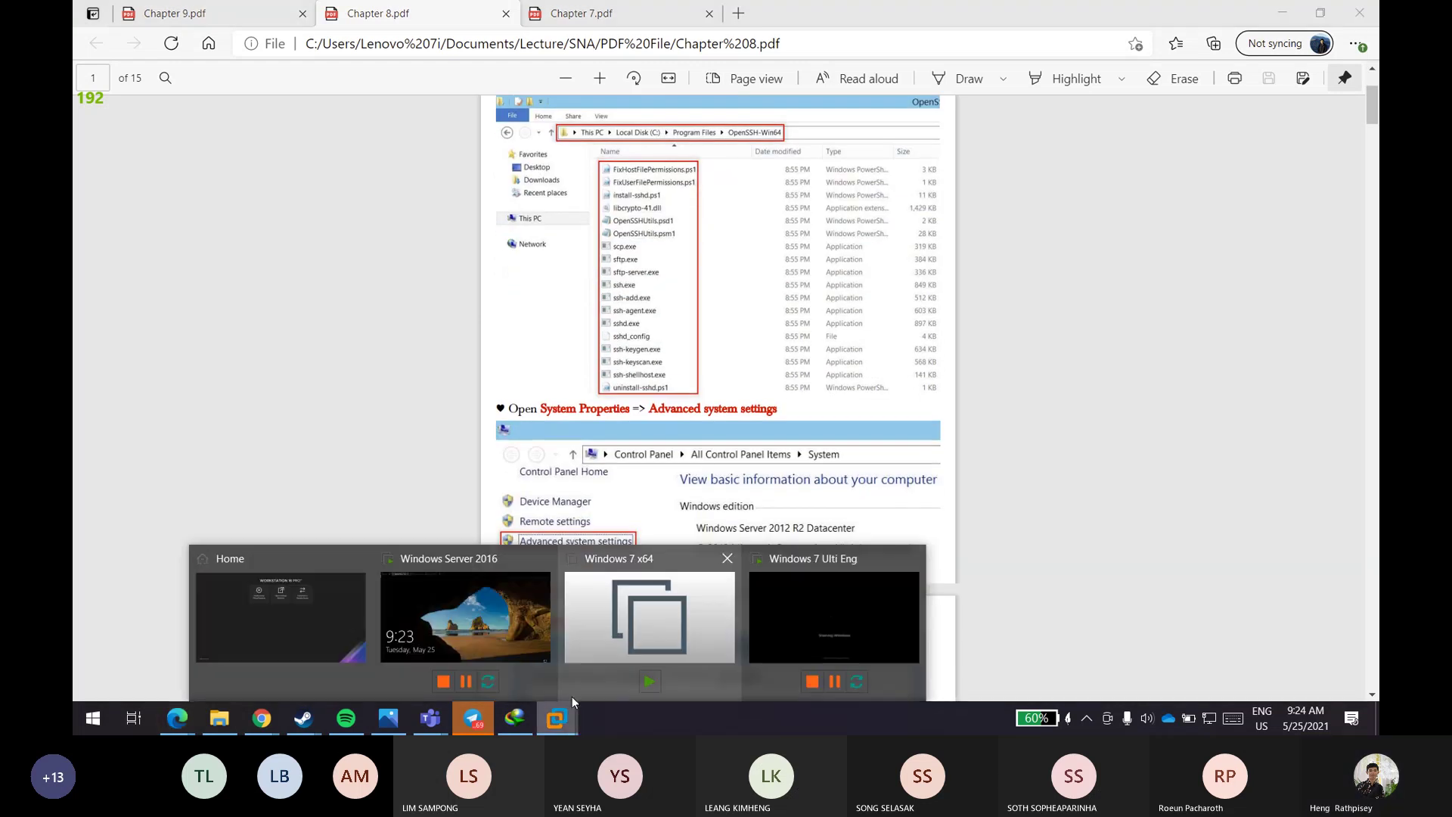
{"action": "left_click", "coordinate": [779, 597]}
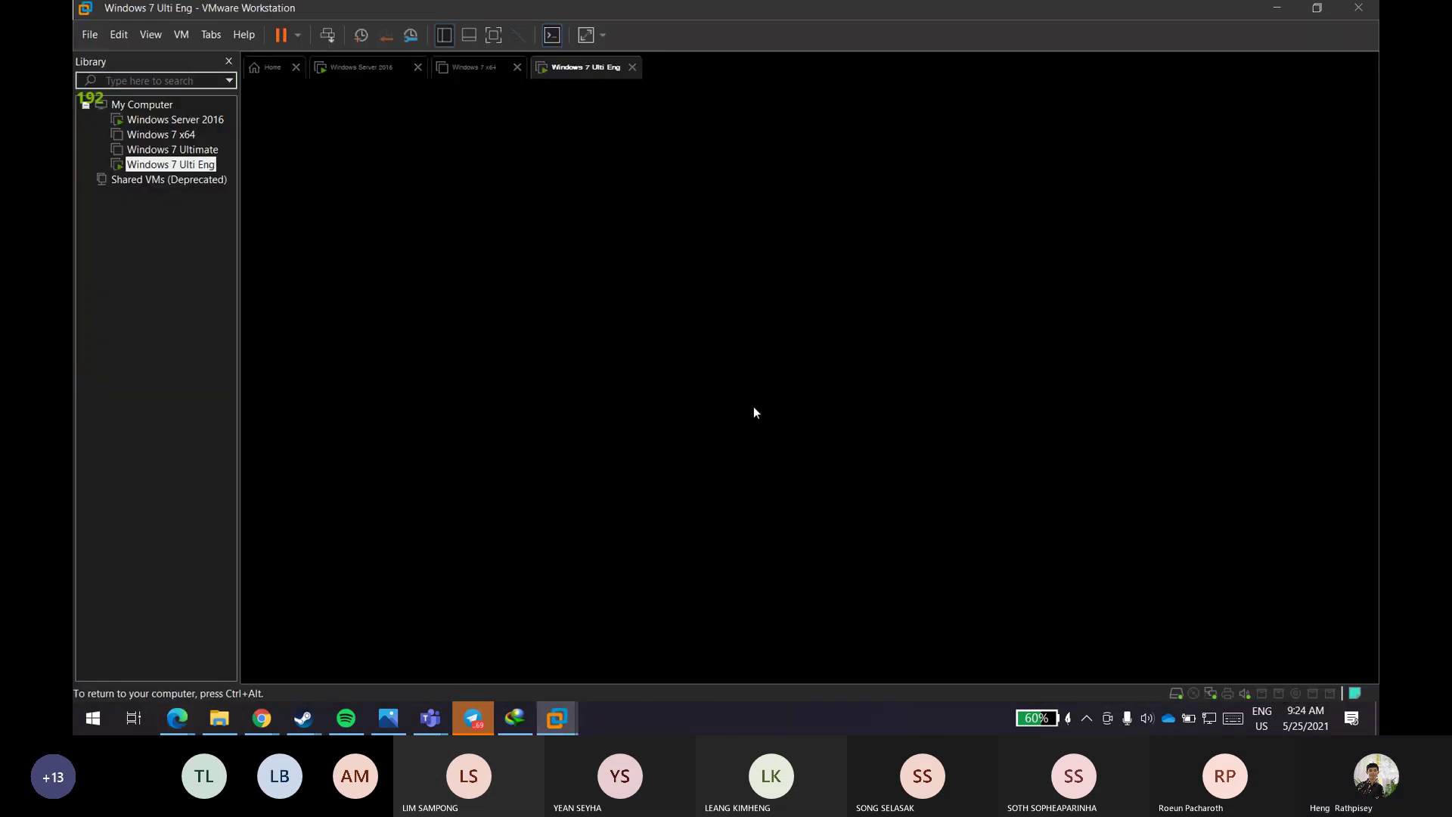
{"action": "left_click", "coordinate": [752, 408]}
{"action": "key", "text": "ctrl+alt"}
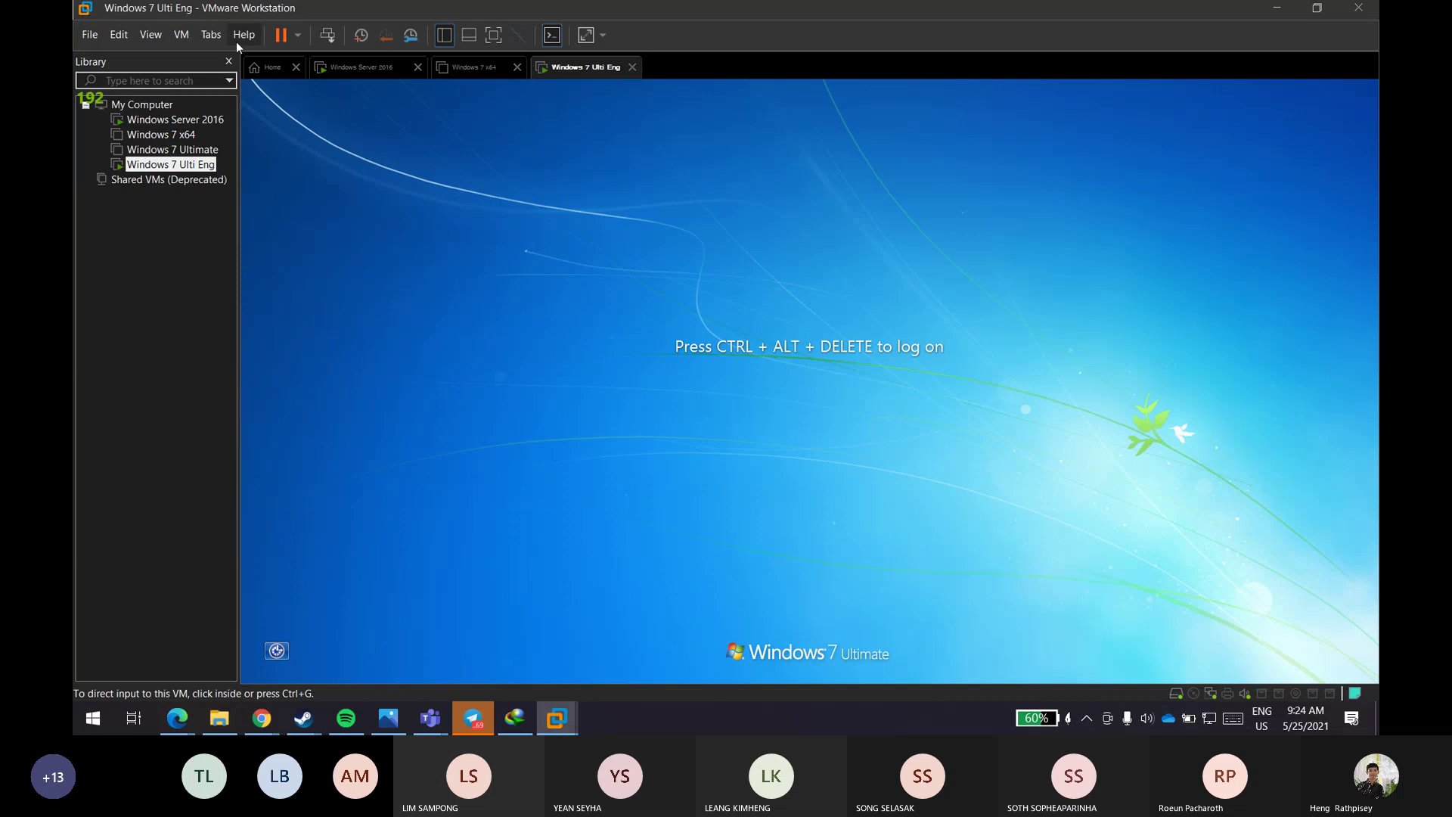
{"action": "left_click", "coordinate": [211, 34]}
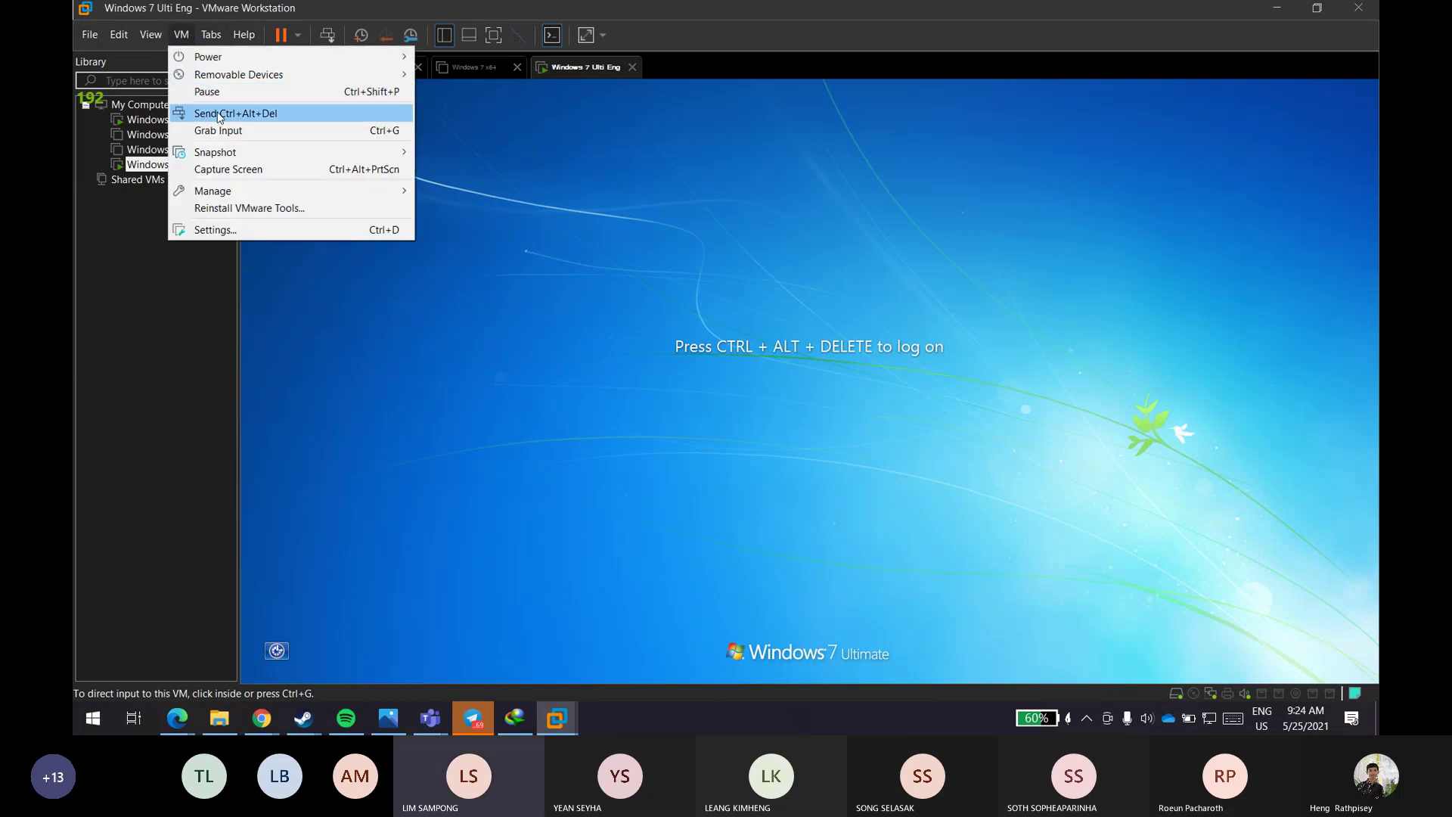
{"action": "left_click", "coordinate": [235, 113]}
{"action": "left_click", "coordinate": [786, 457]}
{"action": "left_click", "coordinate": [790, 457]}
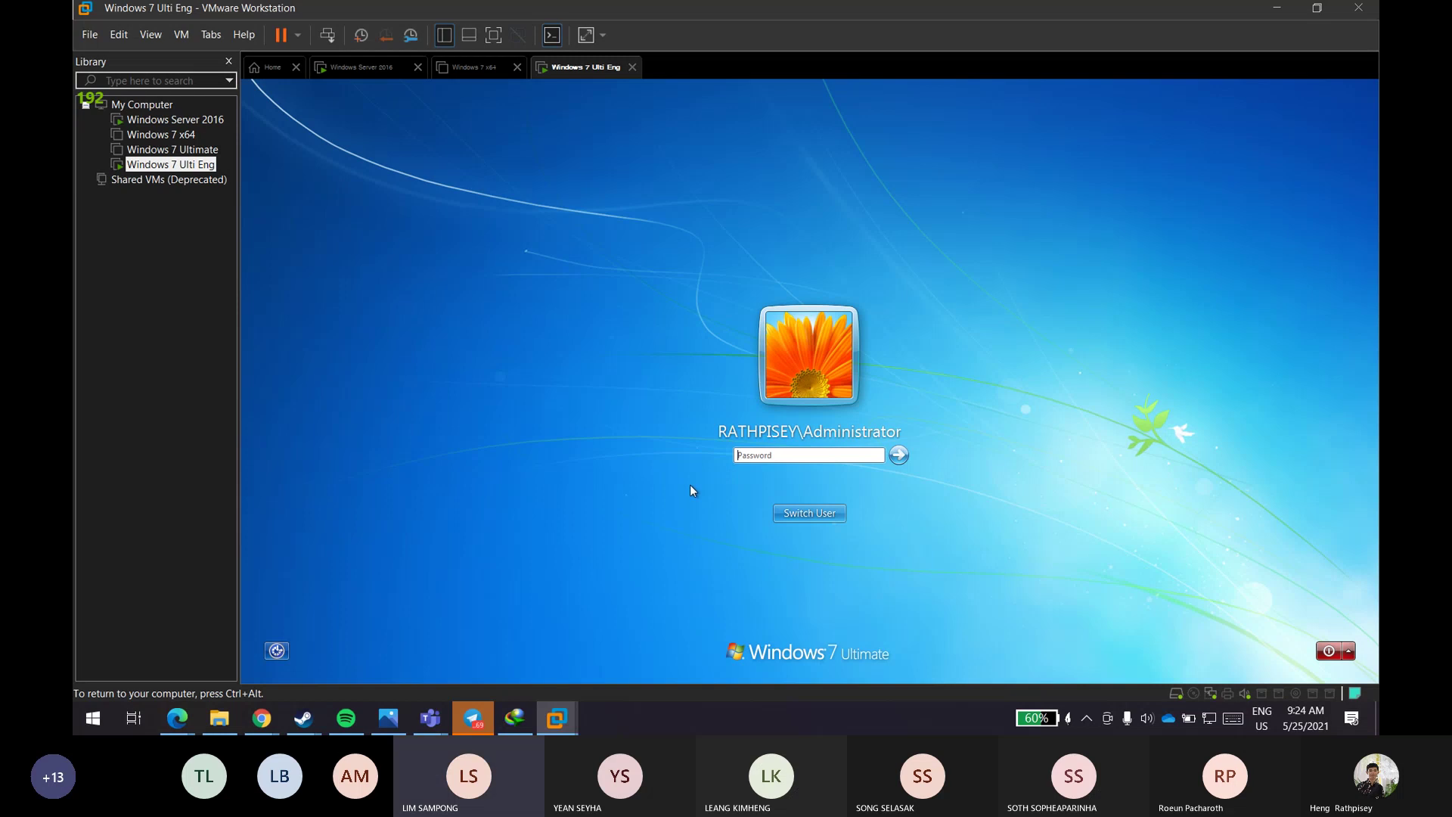
- Move Chapter 8.pdf from page 3 to page 13, section 8.3 on the Windows 10 OpenSSH client
{"action": "mouse_move", "coordinate": [538, 723]}
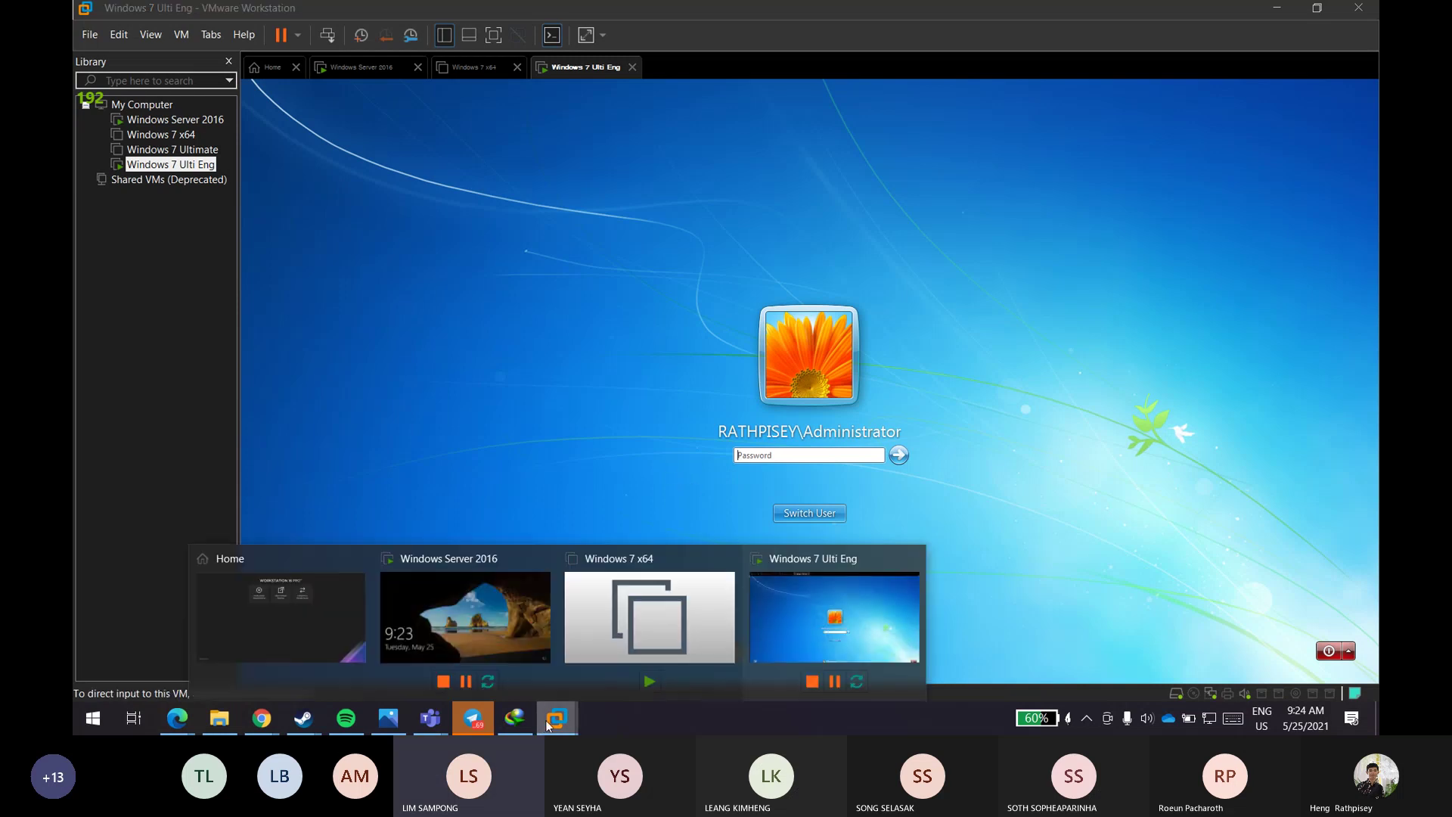
{"action": "mouse_move", "coordinate": [177, 719]}
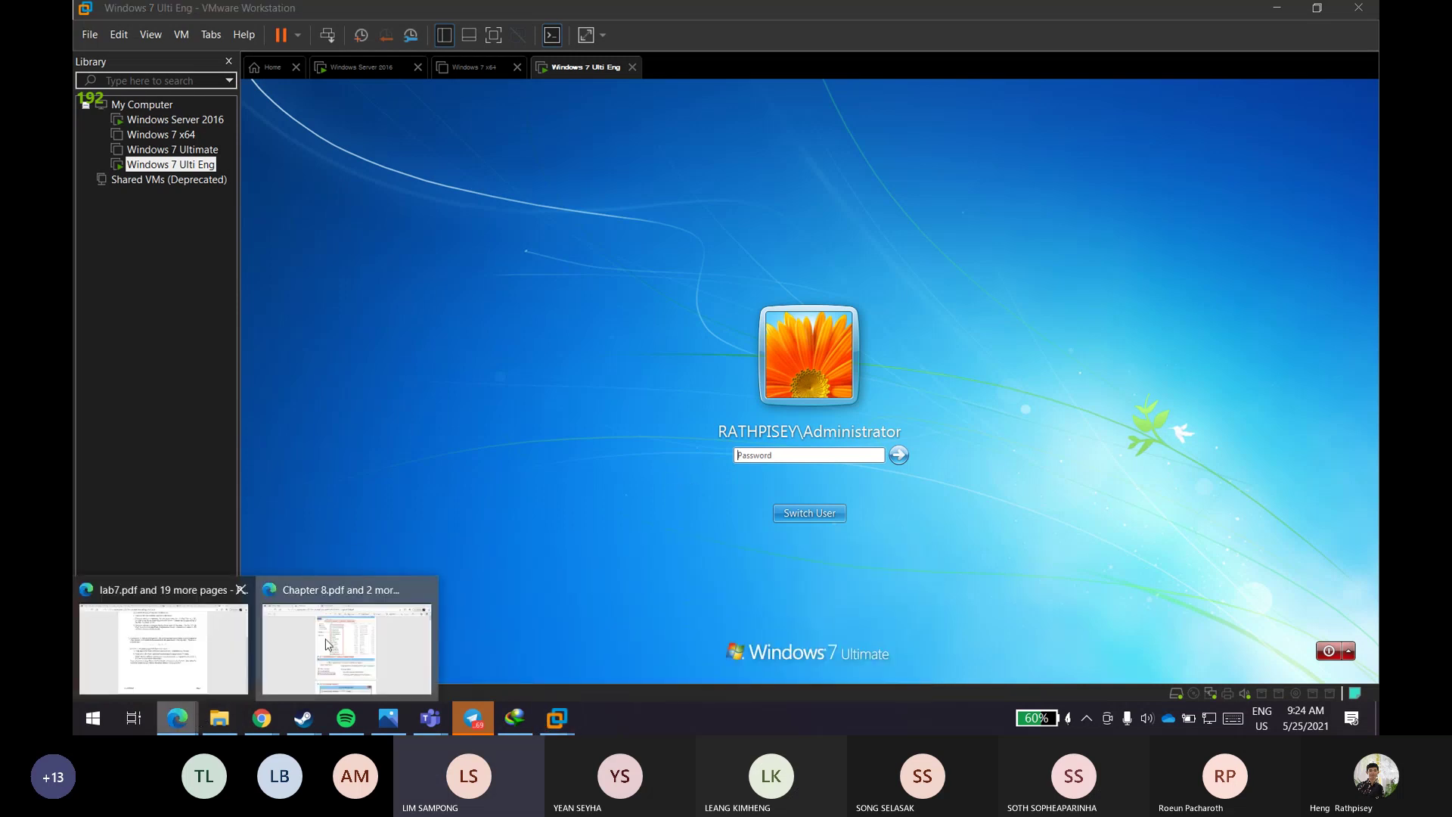
{"action": "left_click", "coordinate": [348, 643]}
{"action": "scroll", "coordinate": [550, 516], "scroll_direction": "down", "scroll_amount": 20}
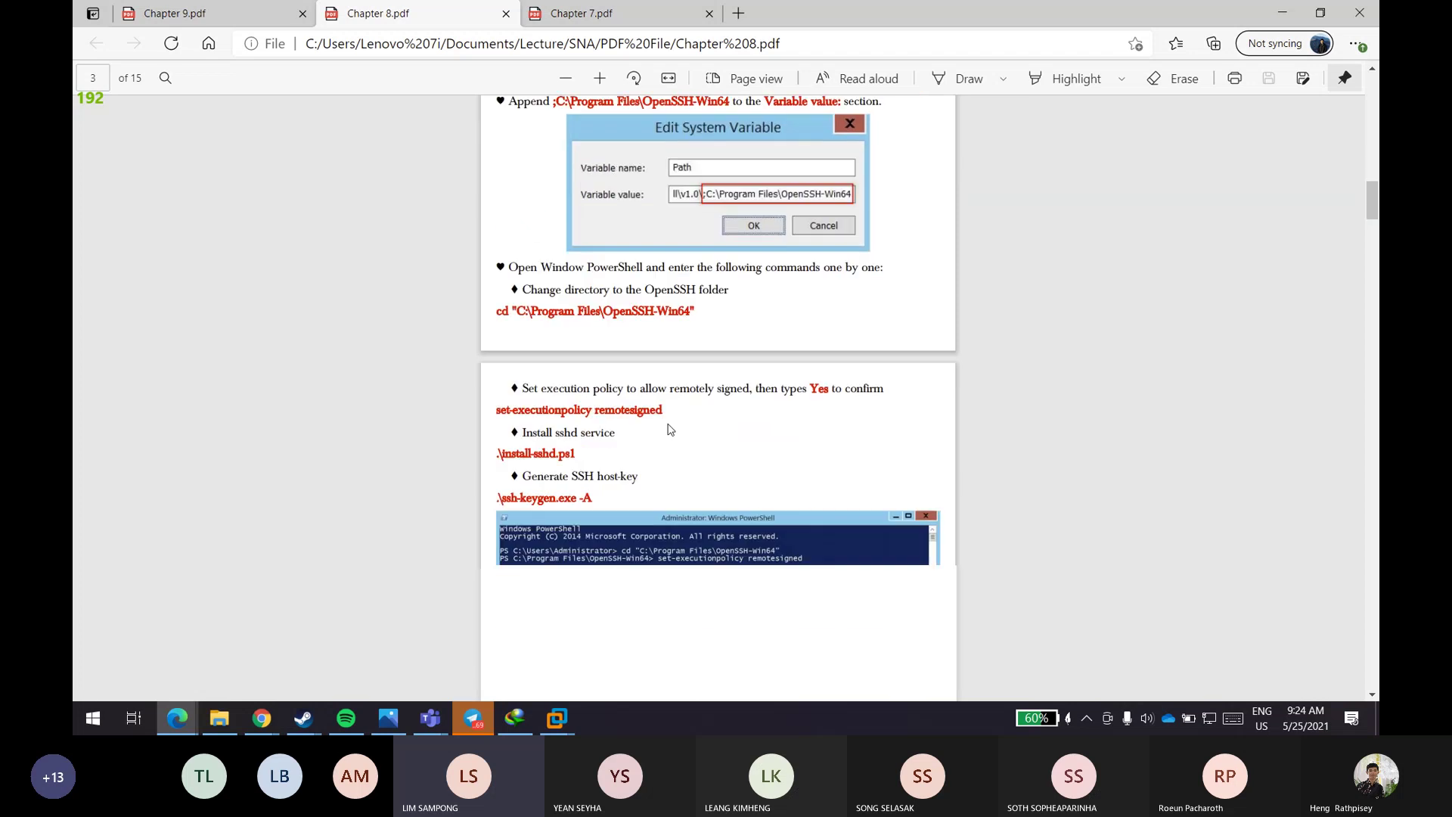
{"action": "left_click_drag", "start_coordinate": [1372, 219], "coordinate": [1372, 510]}
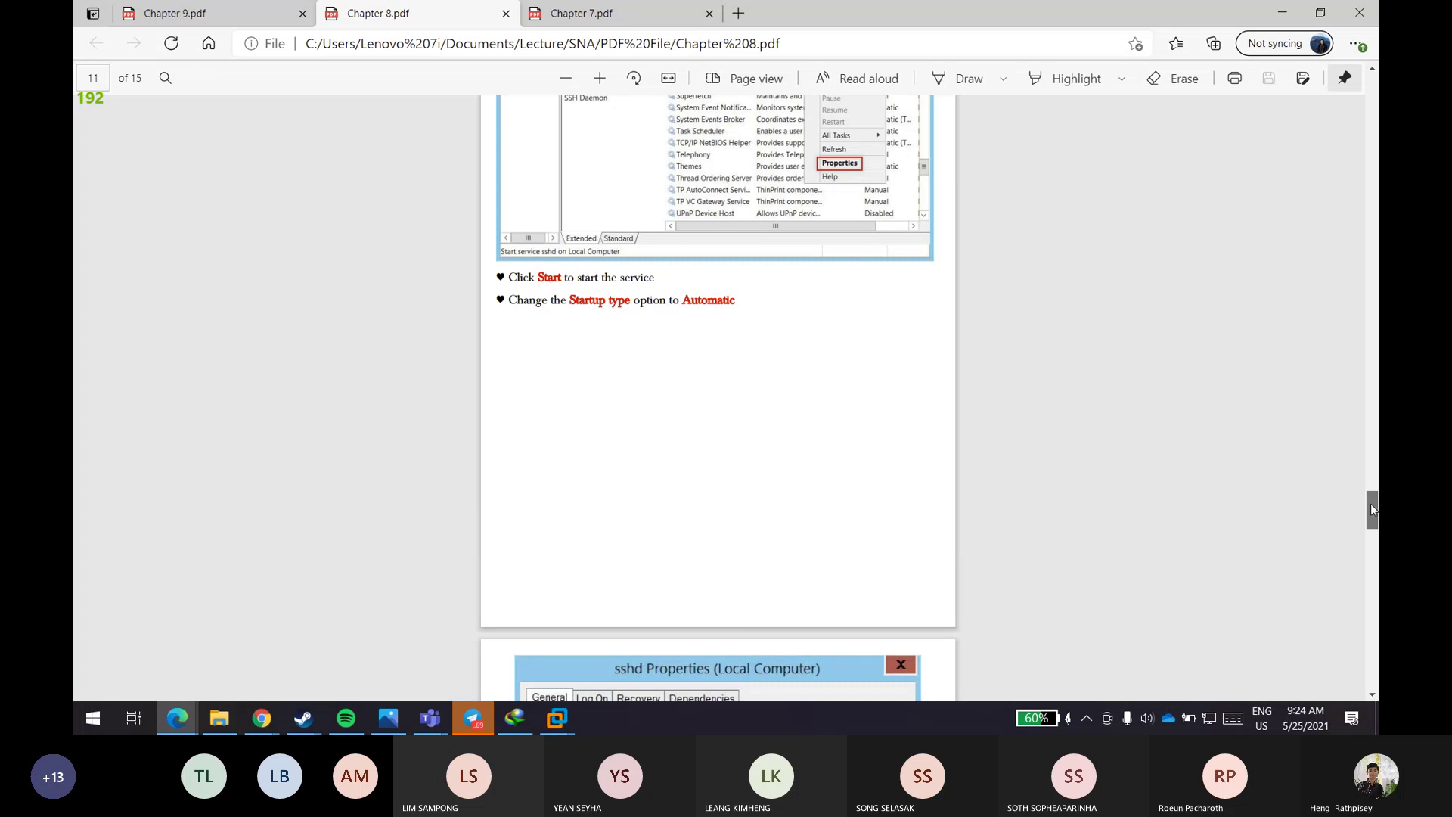
{"action": "left_click_drag", "start_coordinate": [1370, 504], "coordinate": [1365, 584]}
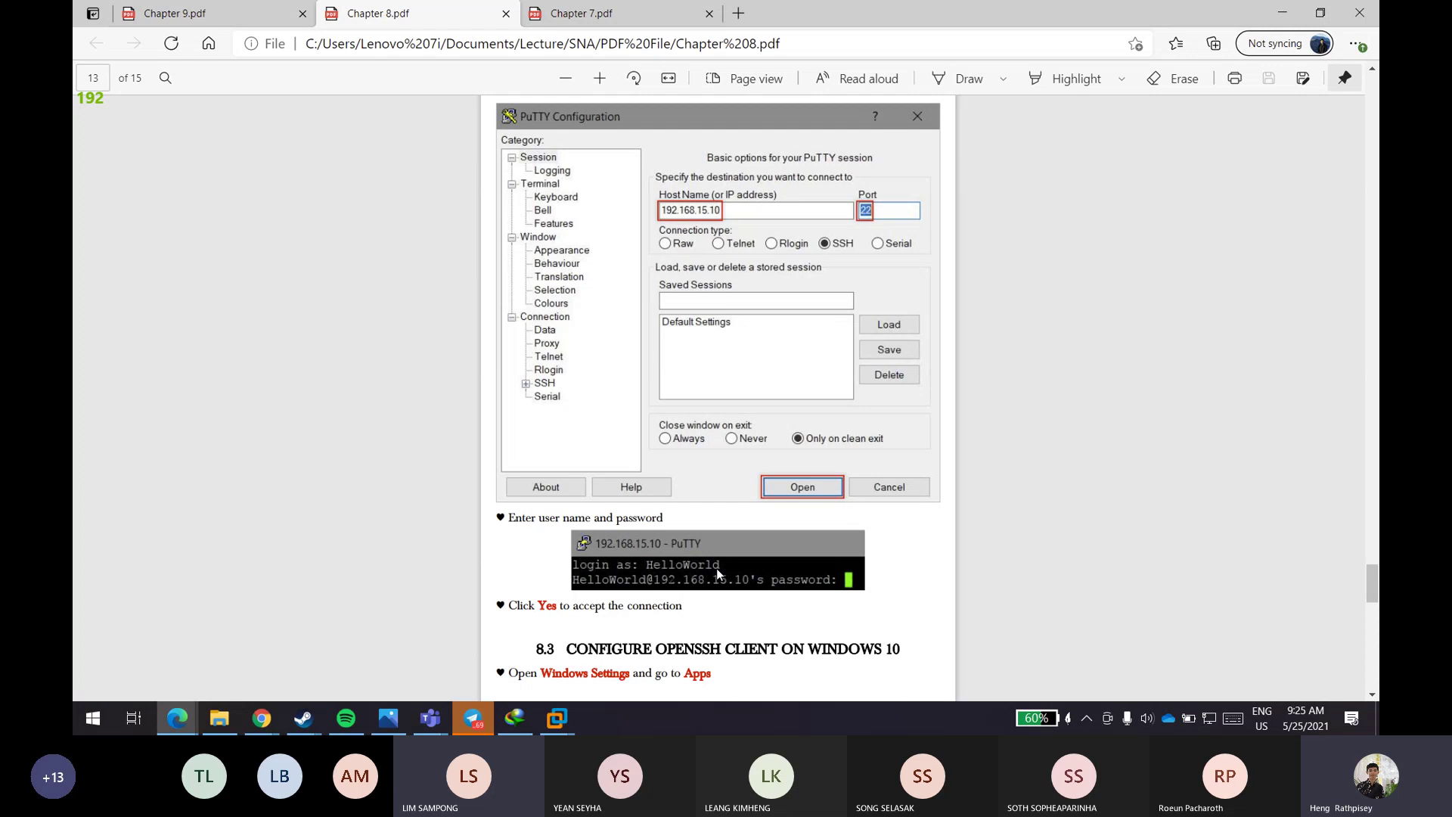
{"action": "left_click_drag", "start_coordinate": [1368, 578], "coordinate": [1371, 599]}
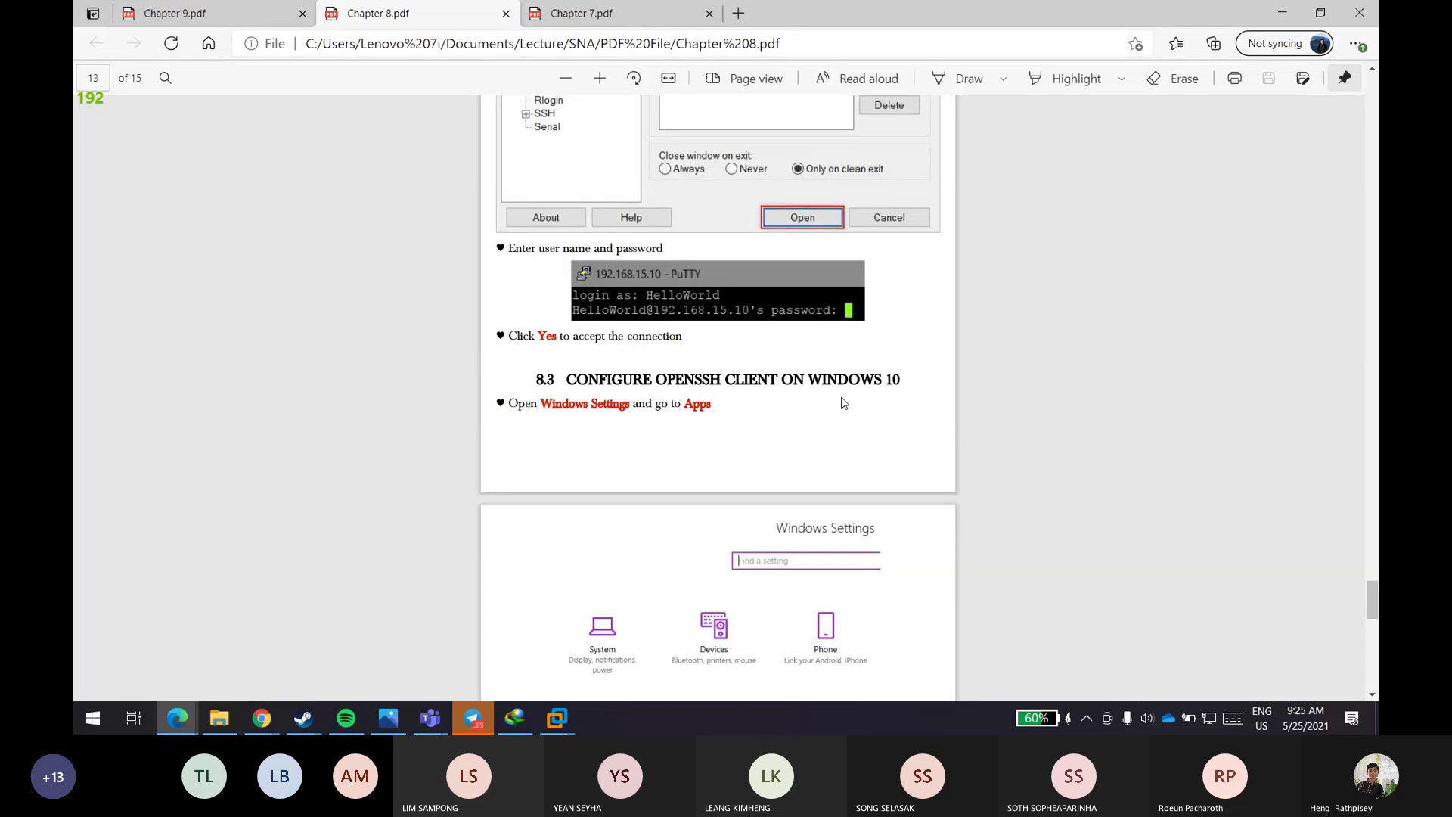
- Bring up the Windows Server 2016 VM and sign in as Administrator with its password
{"action": "left_click", "coordinate": [235, 718]}
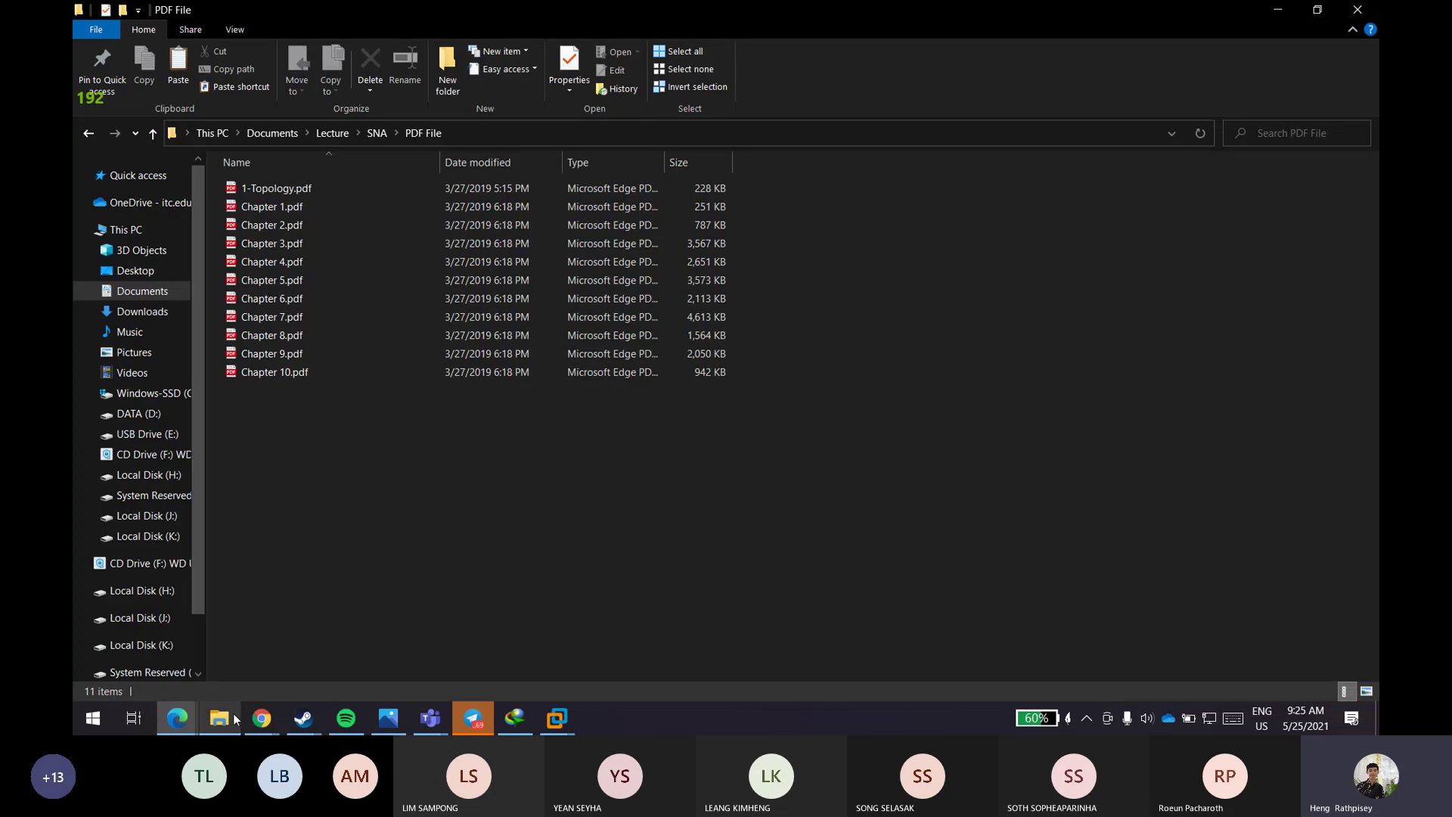
{"action": "left_click", "coordinate": [567, 720]}
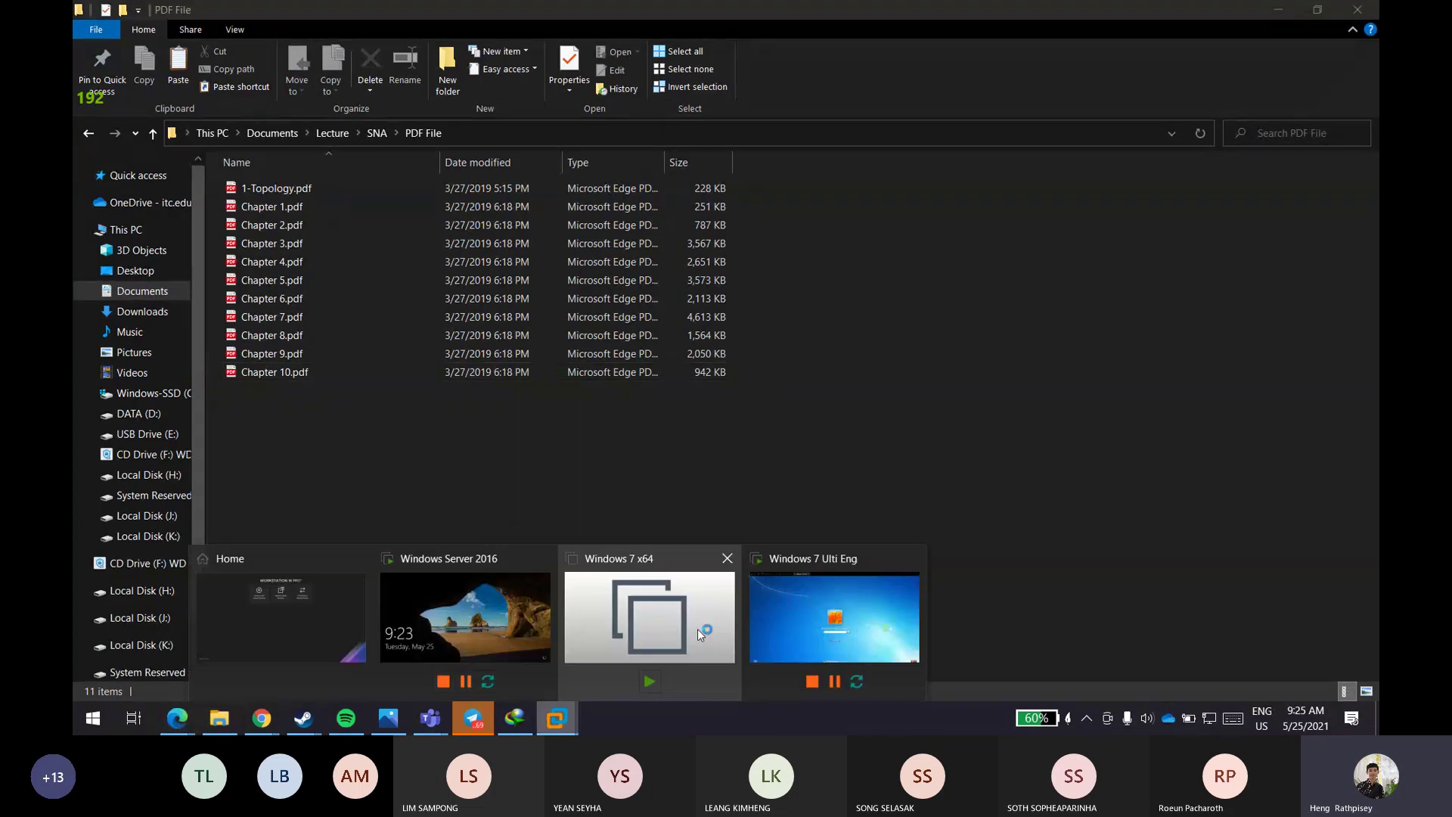
{"action": "left_click", "coordinate": [551, 446]}
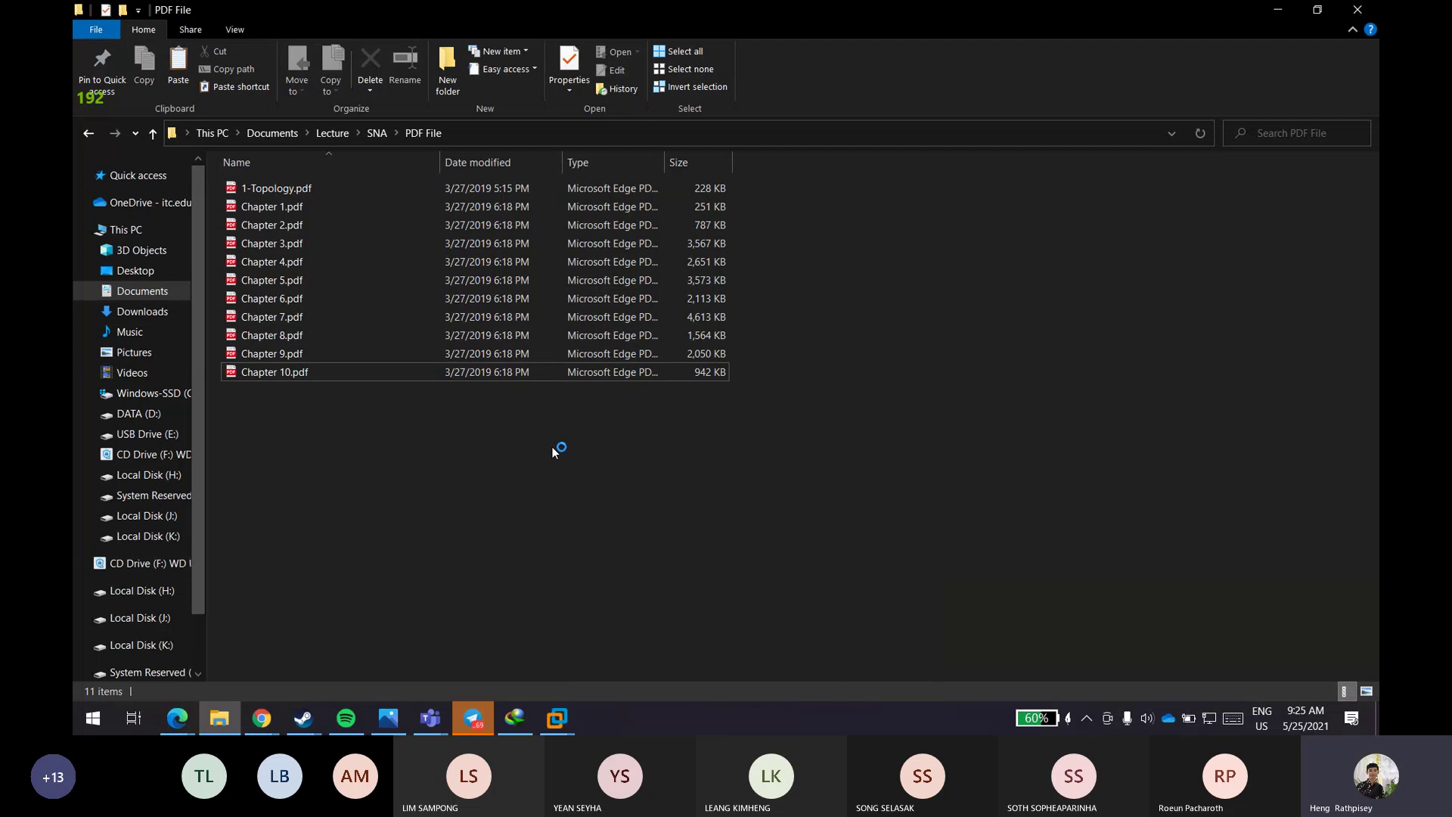
{"action": "mouse_move", "coordinate": [556, 702]}
{"action": "left_click", "coordinate": [465, 606]}
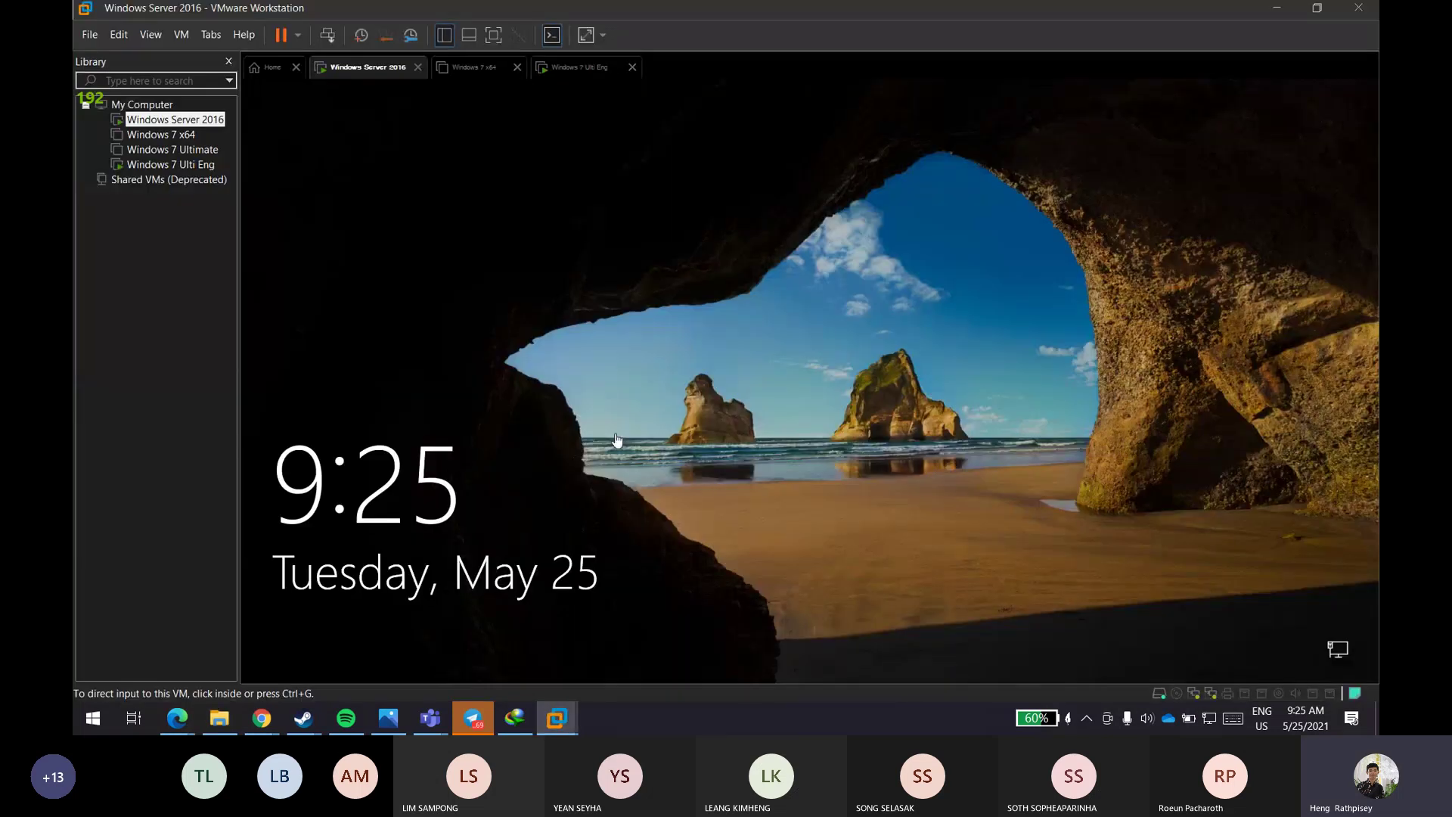
{"action": "left_click", "coordinate": [617, 439]}
{"action": "left_click", "coordinate": [802, 386]}
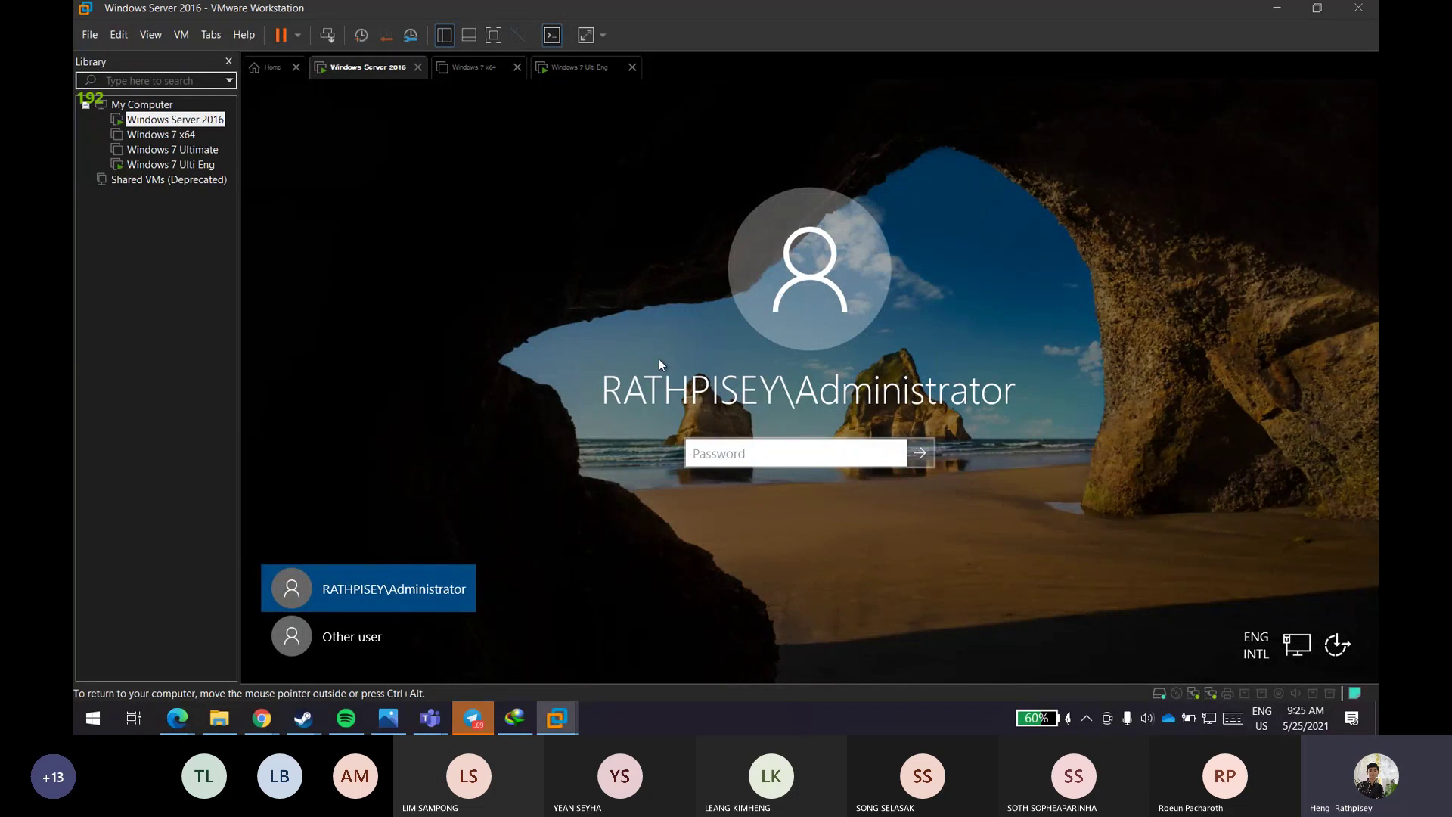
{"action": "type", "text": "****************"}
{"action": "key", "text": "Return"}
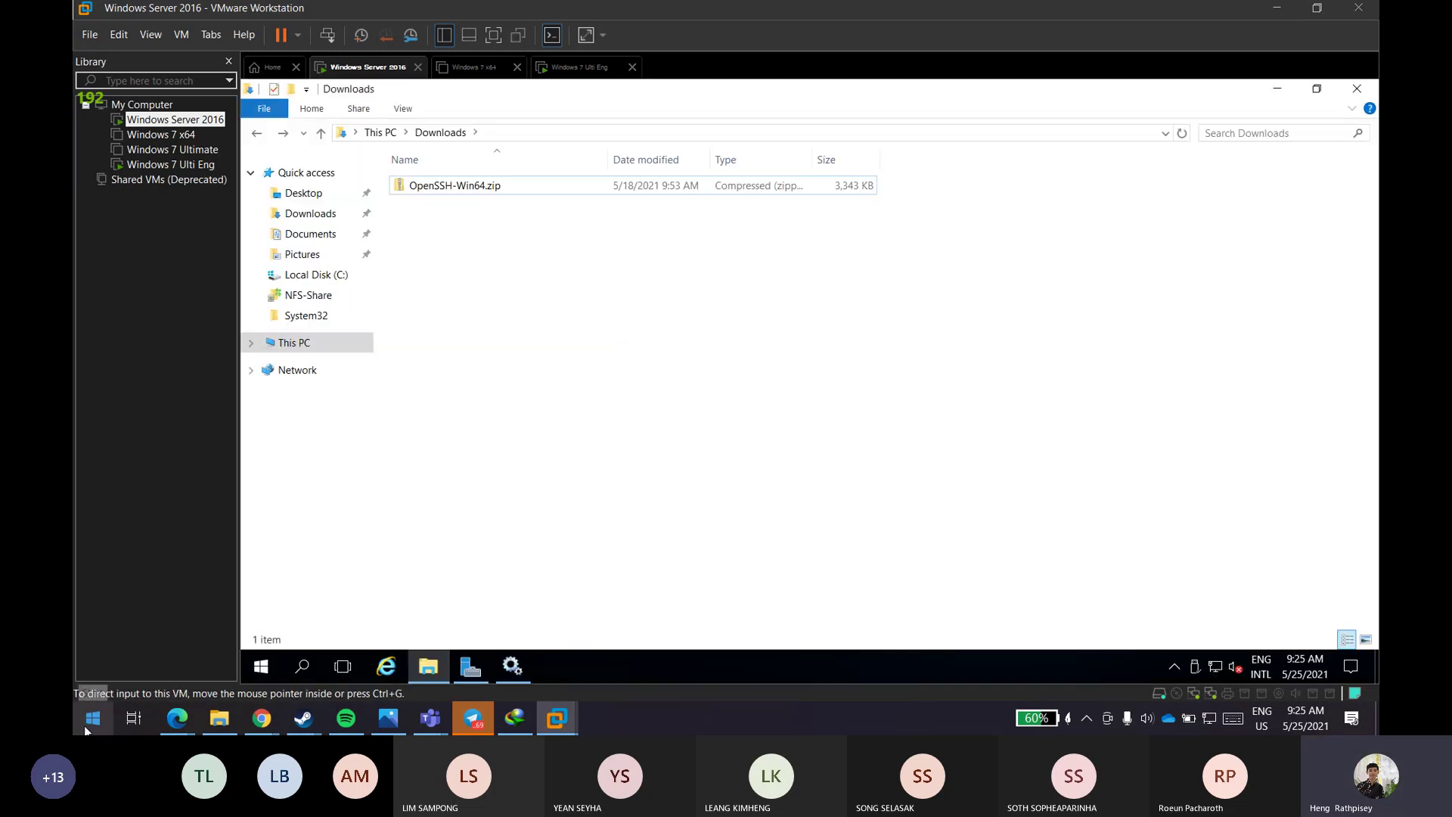
- Launch Remote Desktop Connection inside the VM, start typing an address, then close it again
{"action": "left_click", "coordinate": [85, 726]}
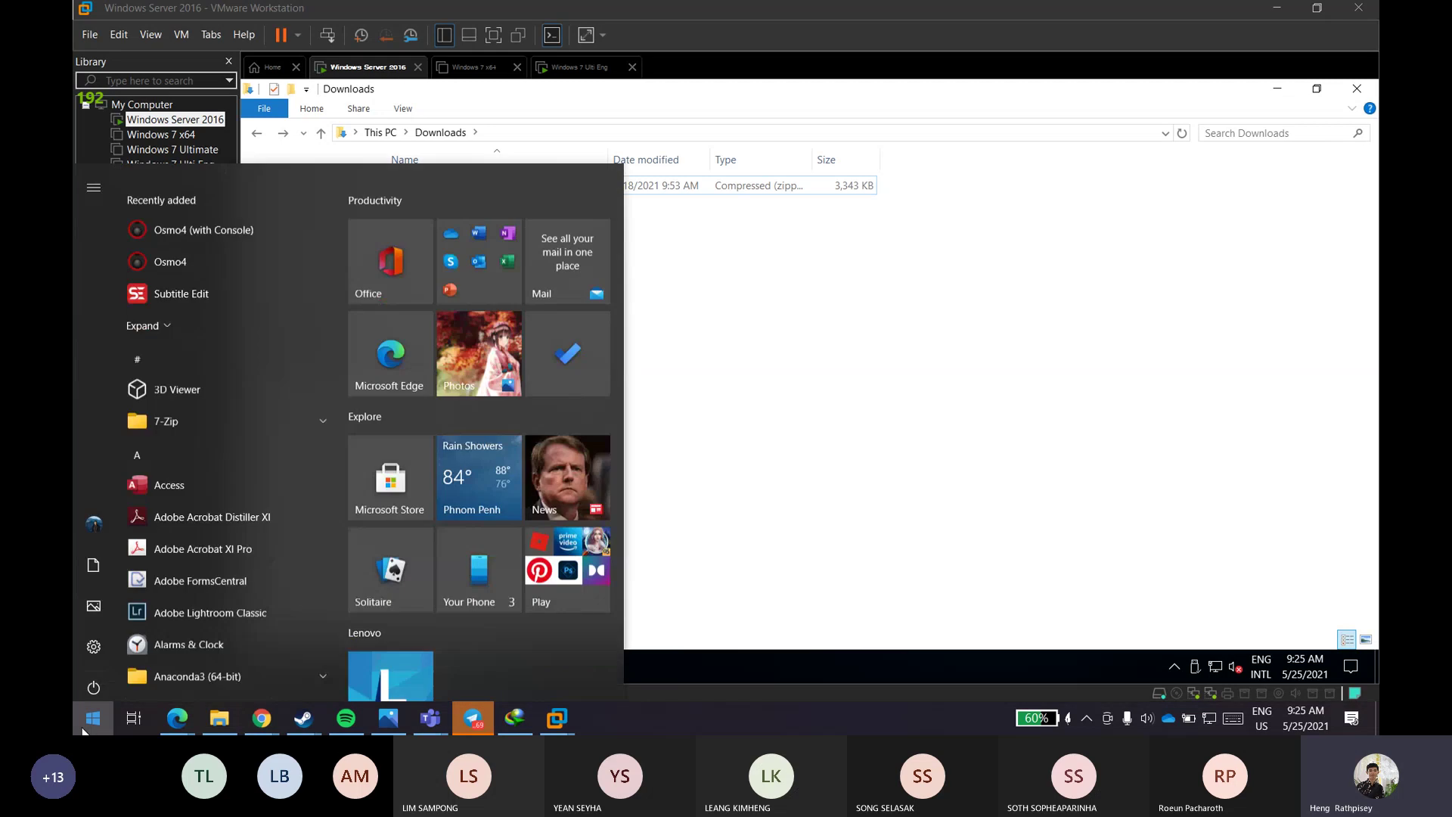
{"action": "type", "text": "s"}
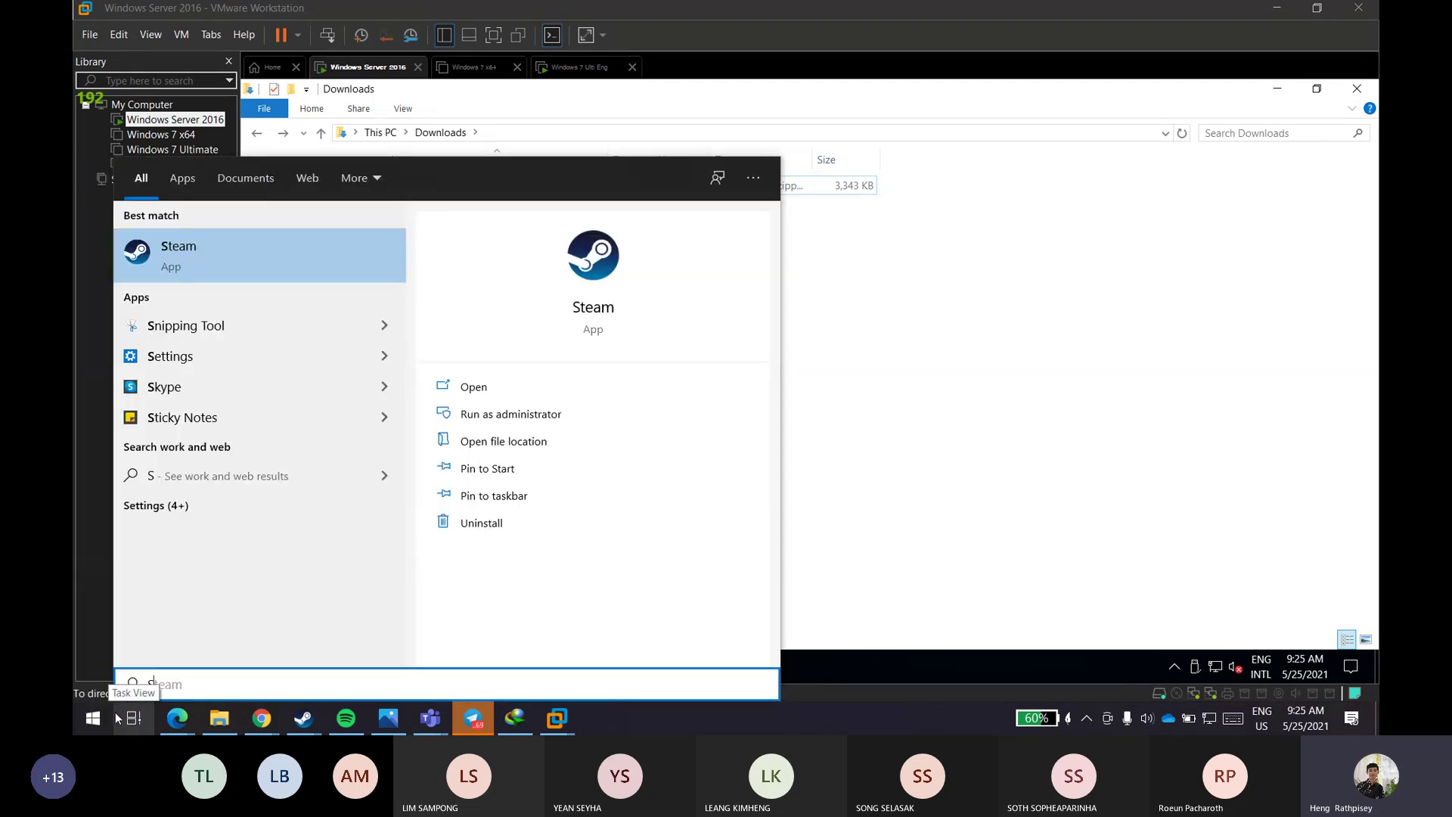
{"action": "key", "text": "BackSpace"}
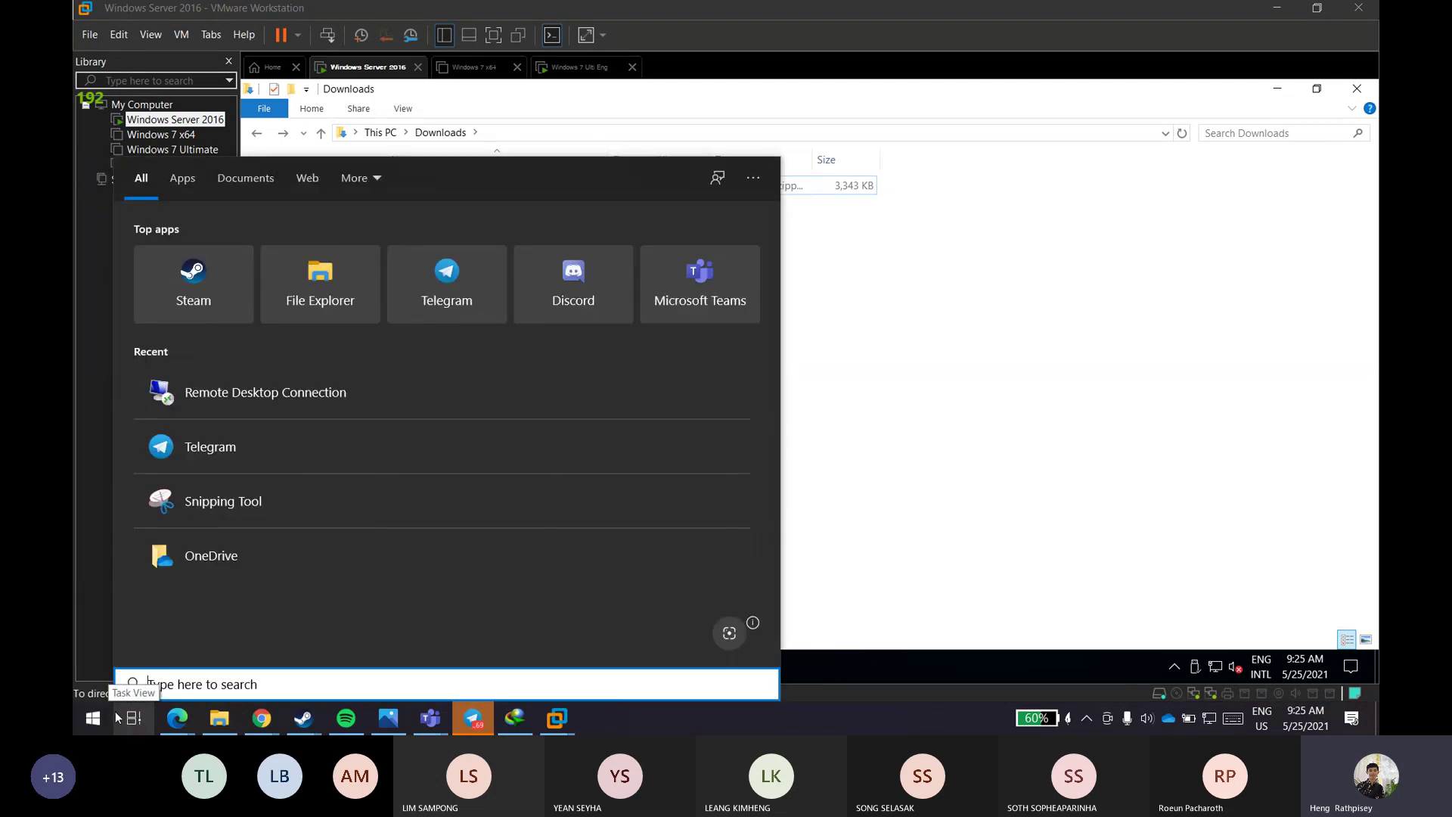
{"action": "left_click", "coordinate": [930, 402]}
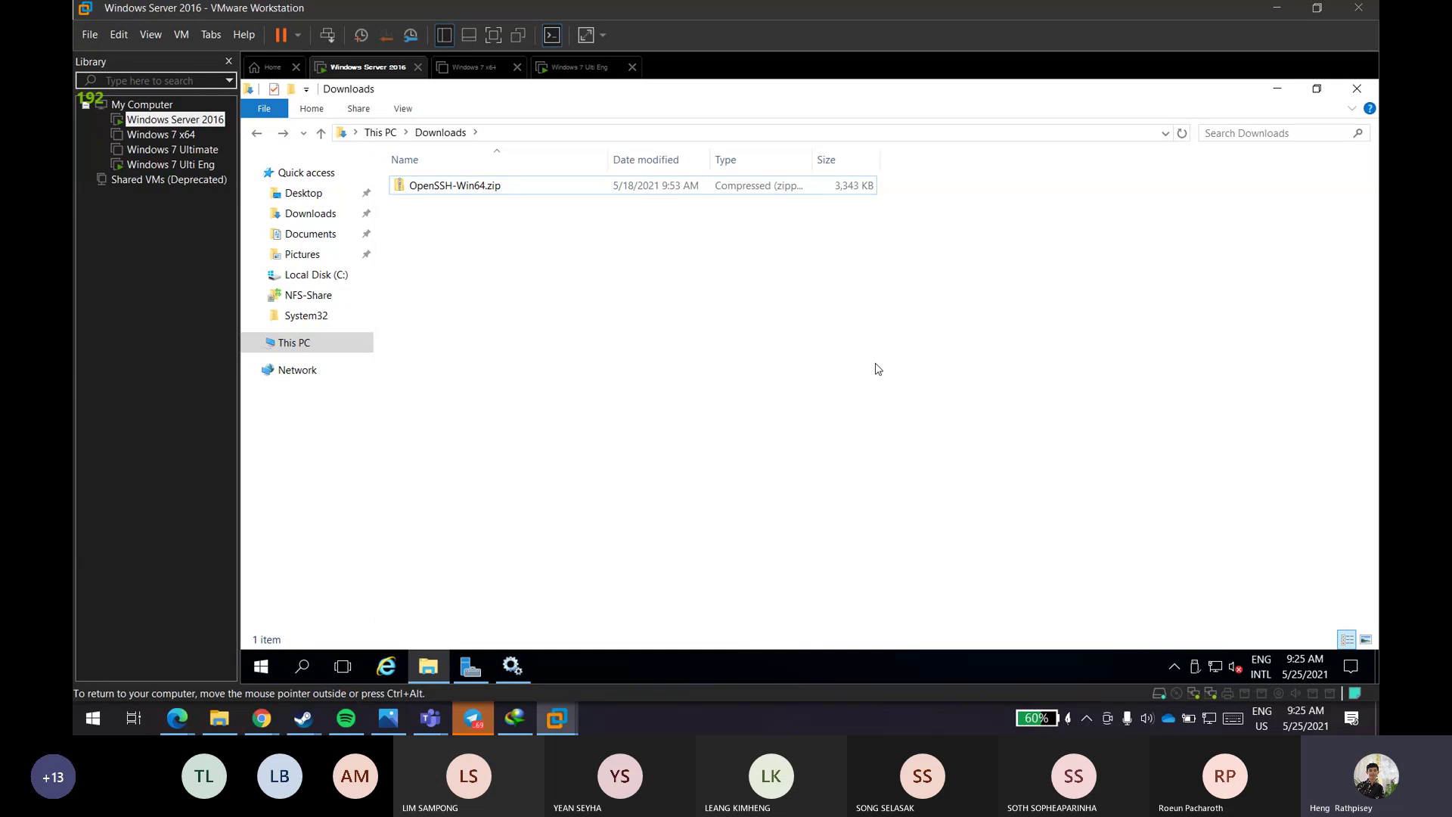
{"action": "key", "text": "super"}
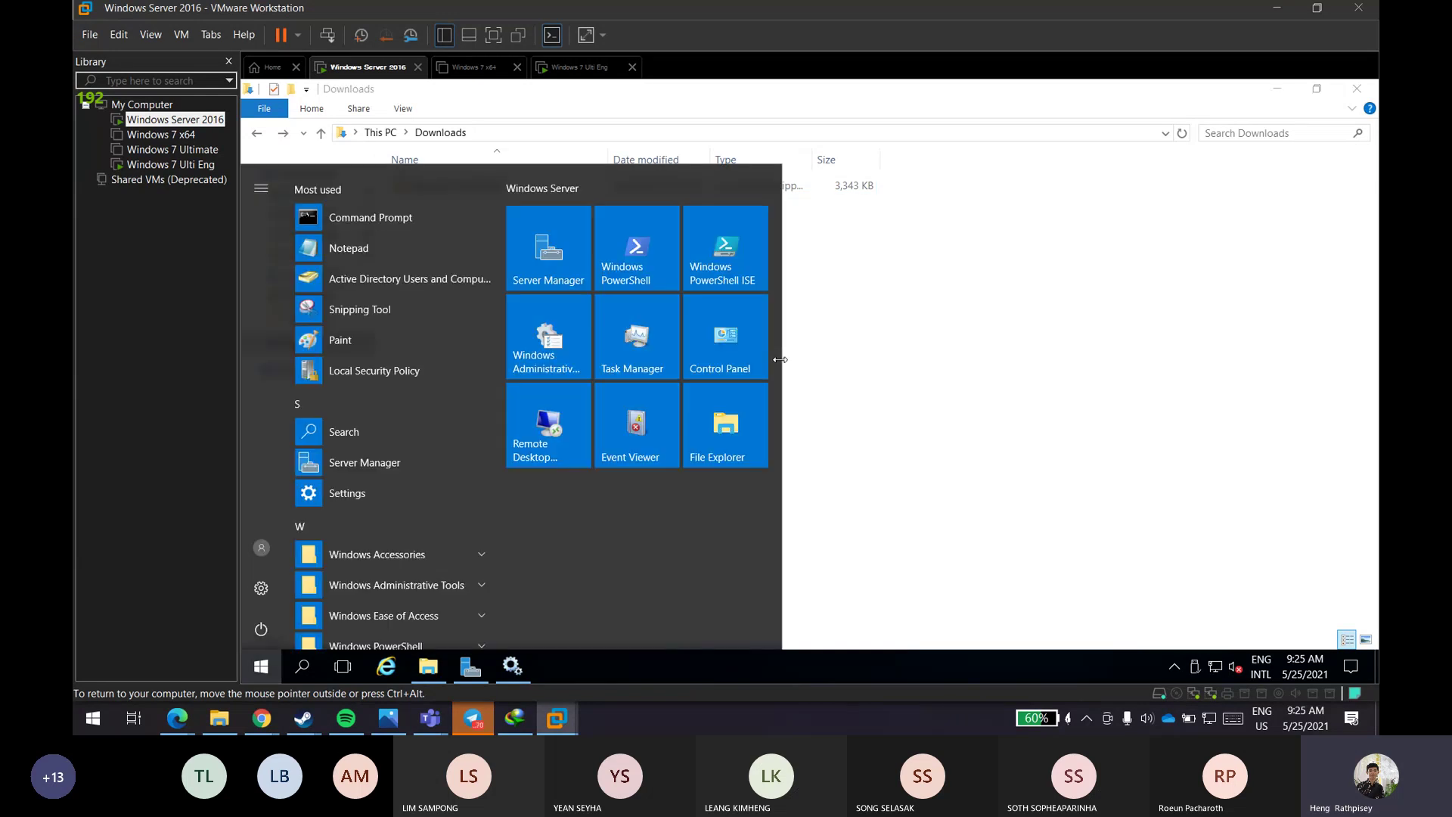
{"action": "type", "text": "remo"}
{"action": "key", "text": "Return"}
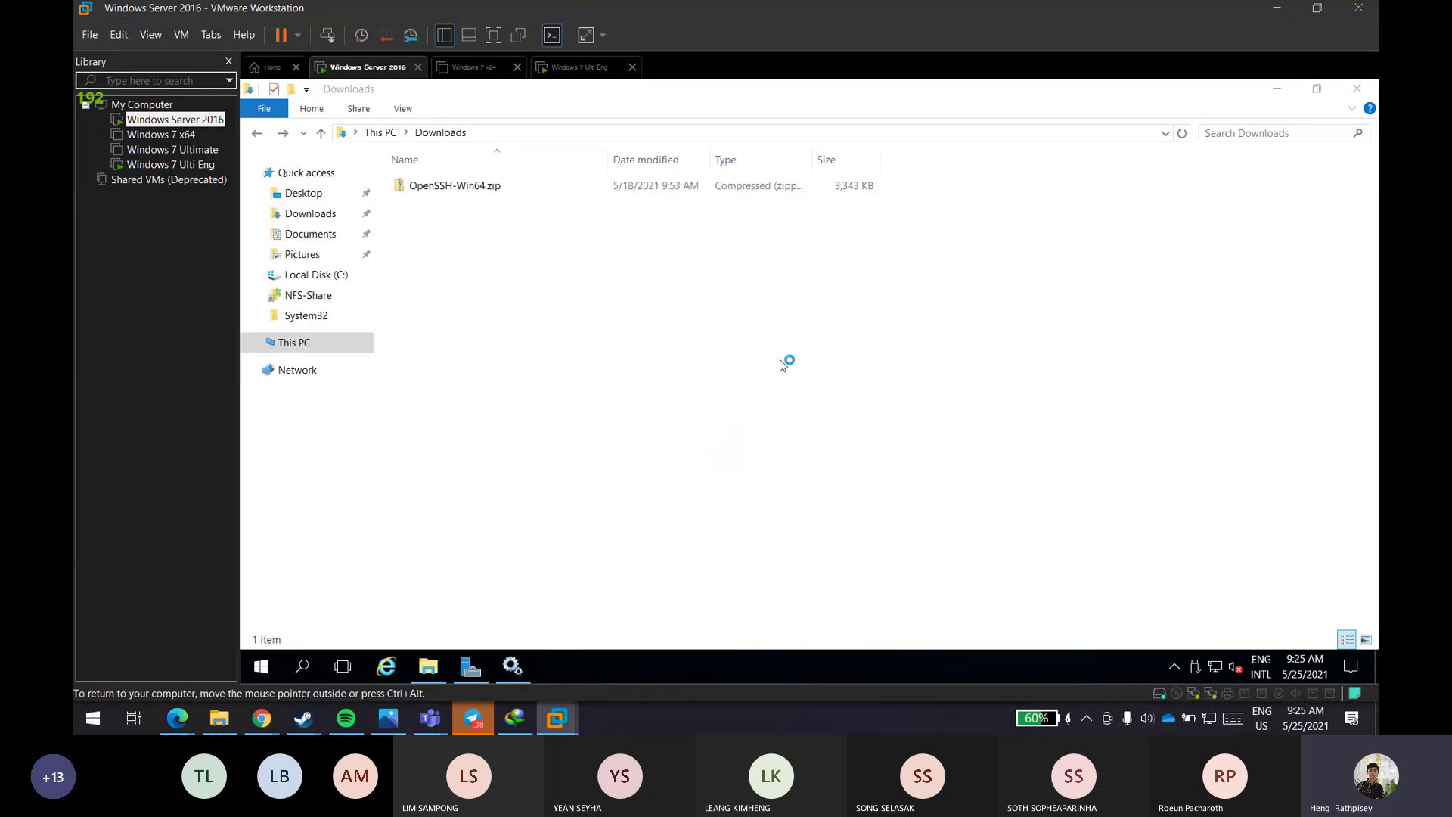
{"action": "left_click", "coordinate": [797, 275]}
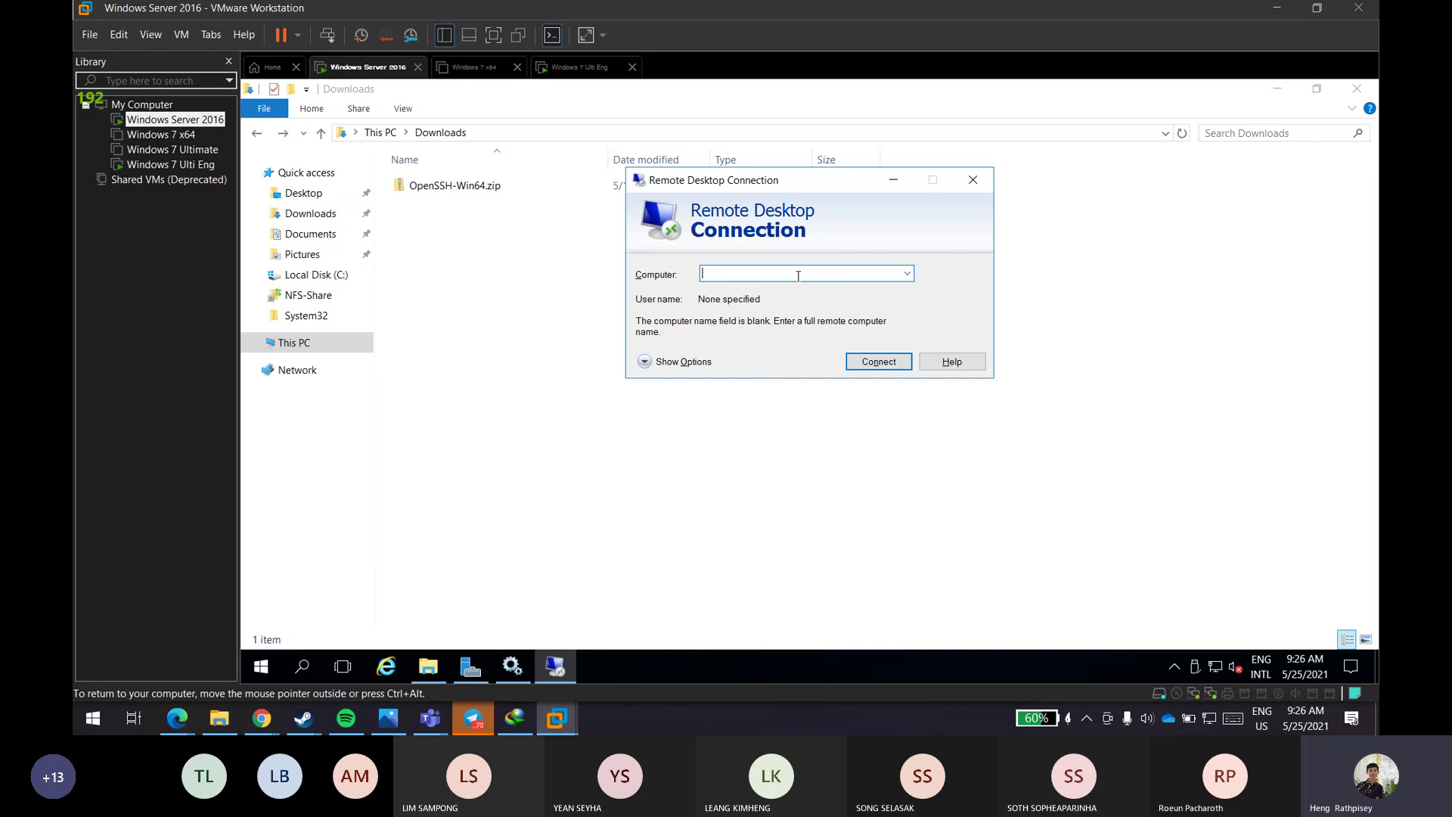
{"action": "type", "text": "192"}
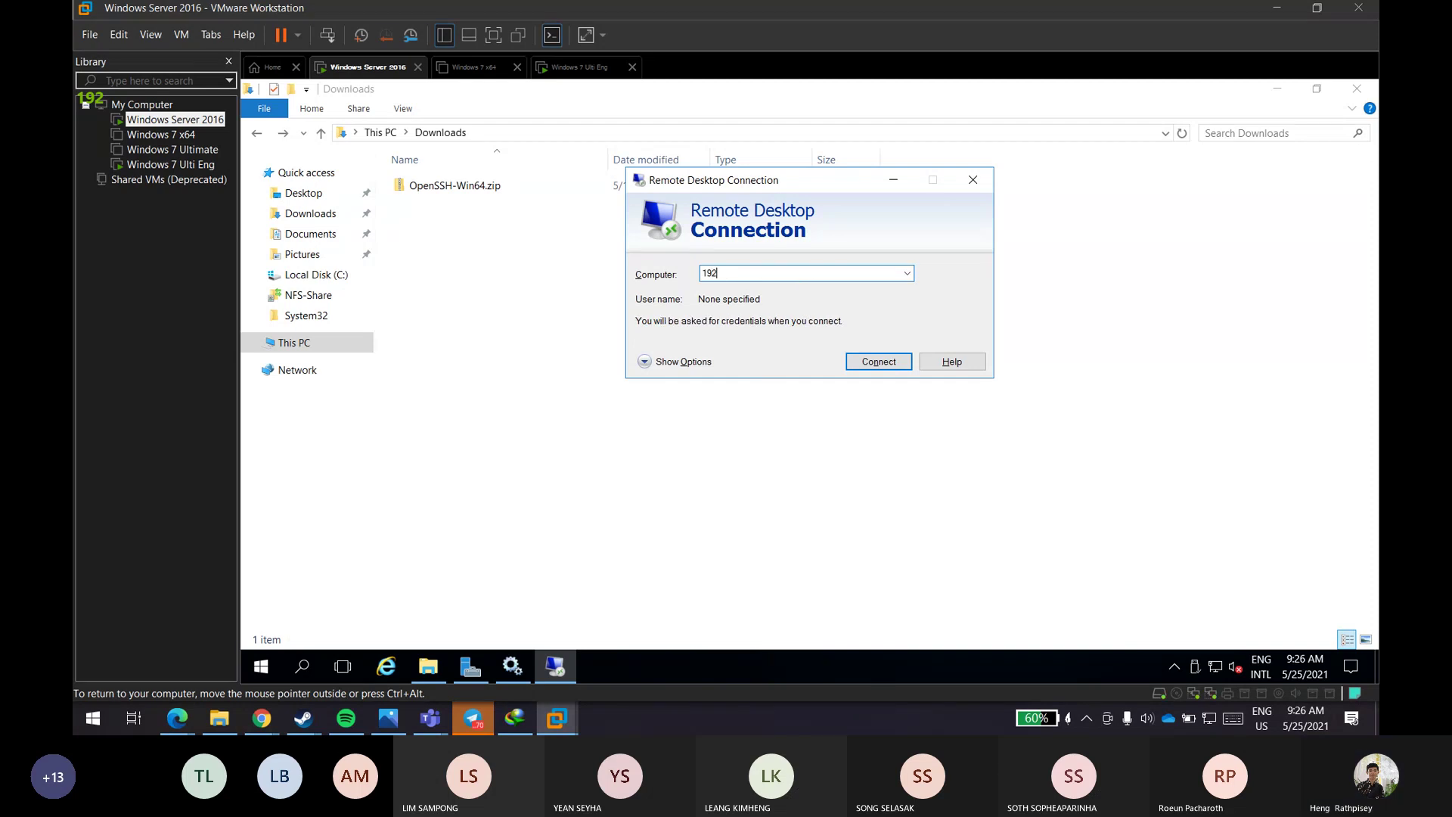
{"action": "key", "text": "BackSpace"}
{"action": "key", "text": "BackSpace"}
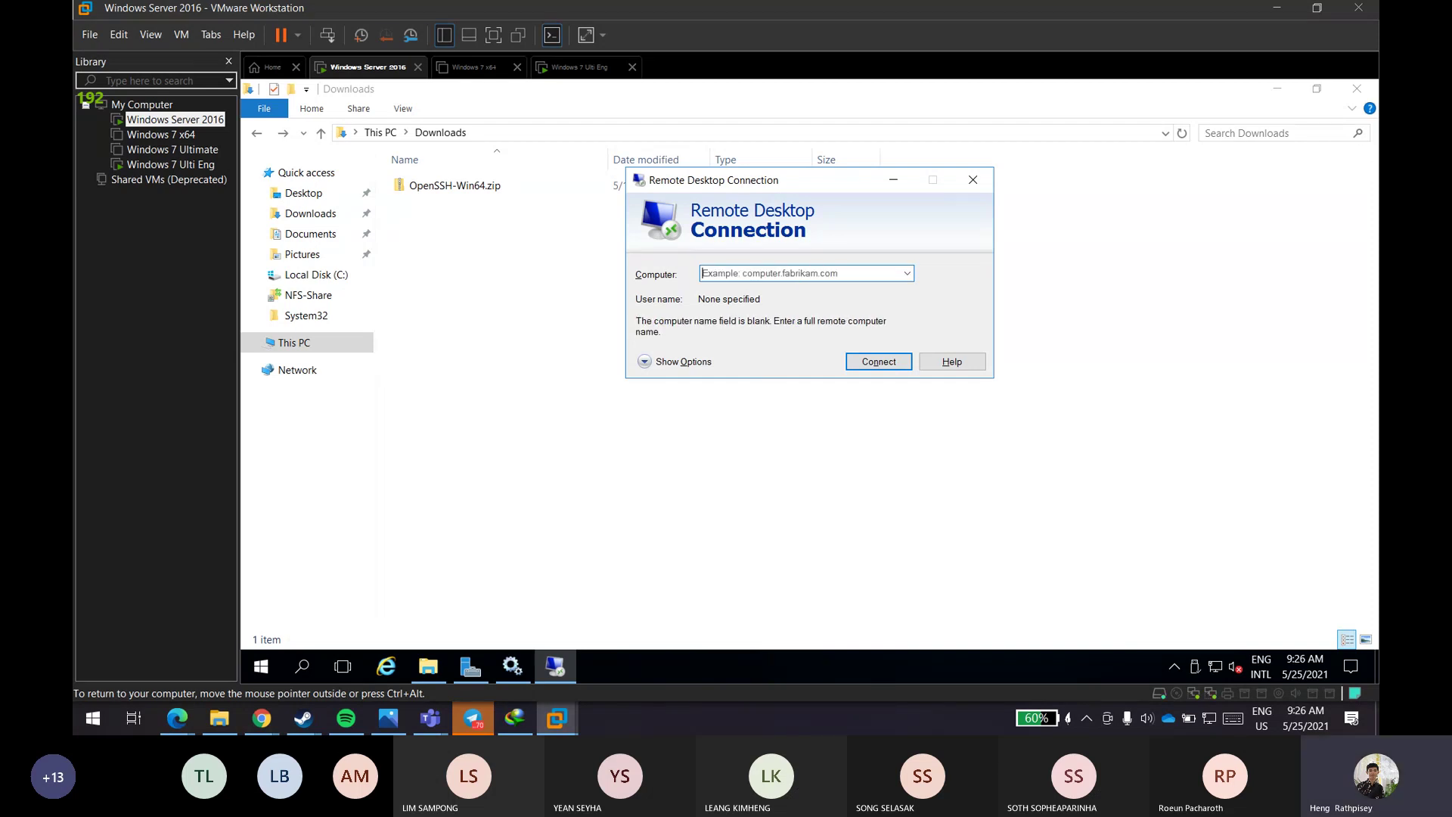
{"action": "left_click", "coordinate": [972, 179]}
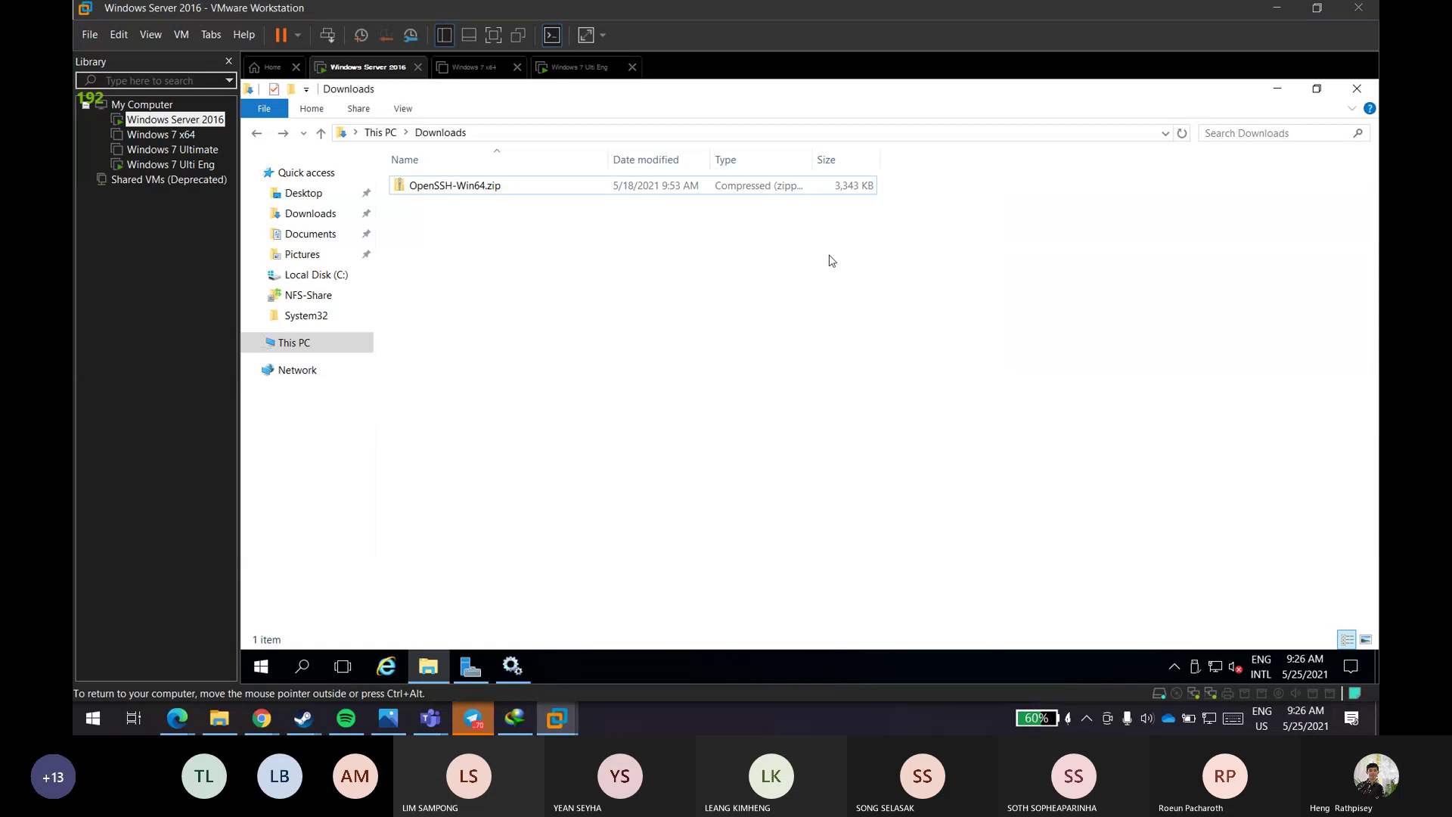
- From the host's Remote Desktop Connection, connect to 192.168.15.10 with the administrator password, accepting the certificate
{"action": "key", "text": "super"}
{"action": "left_click", "coordinate": [111, 710]}
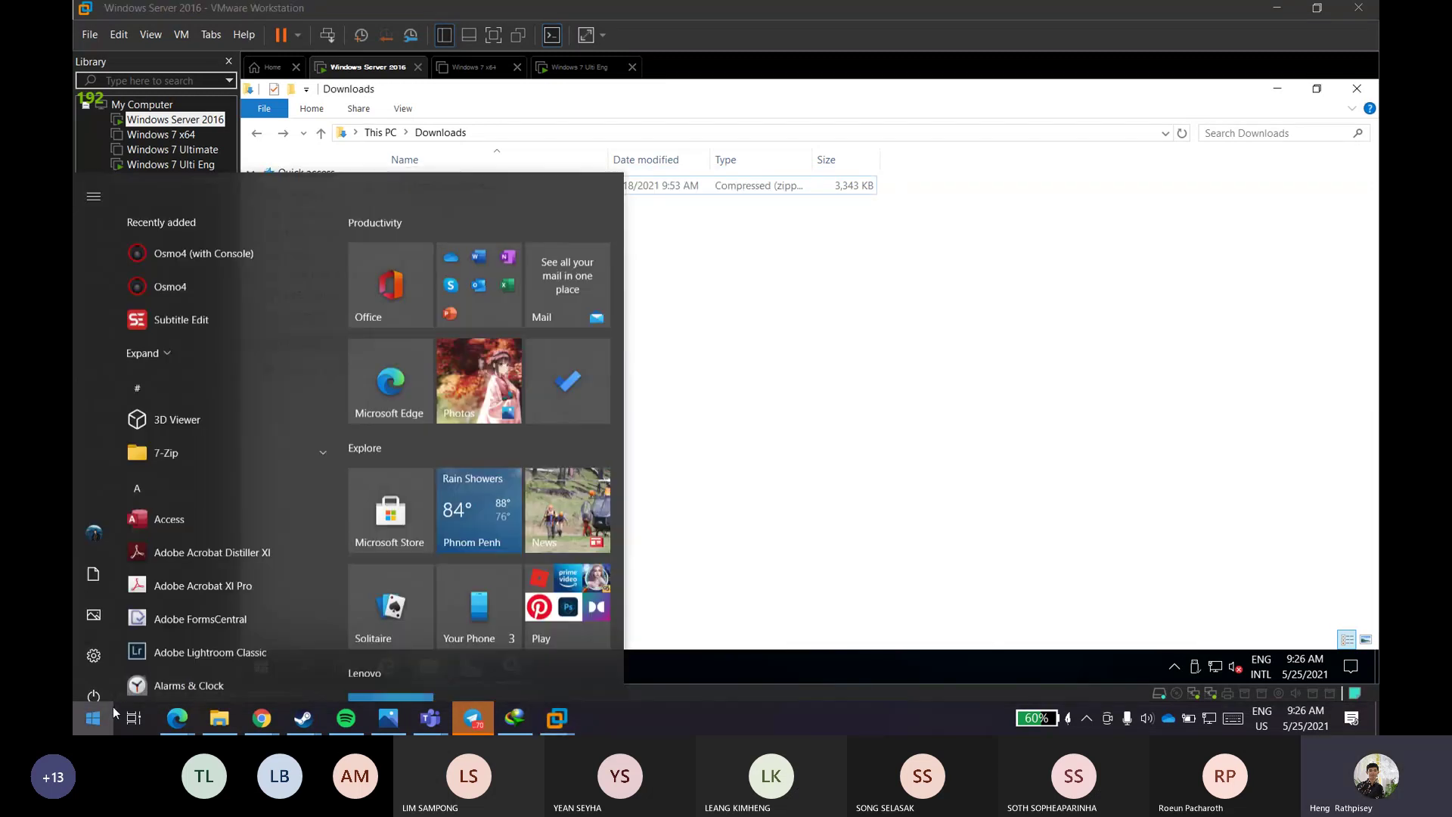
{"action": "type", "text": "re"}
{"action": "key", "text": "Return"}
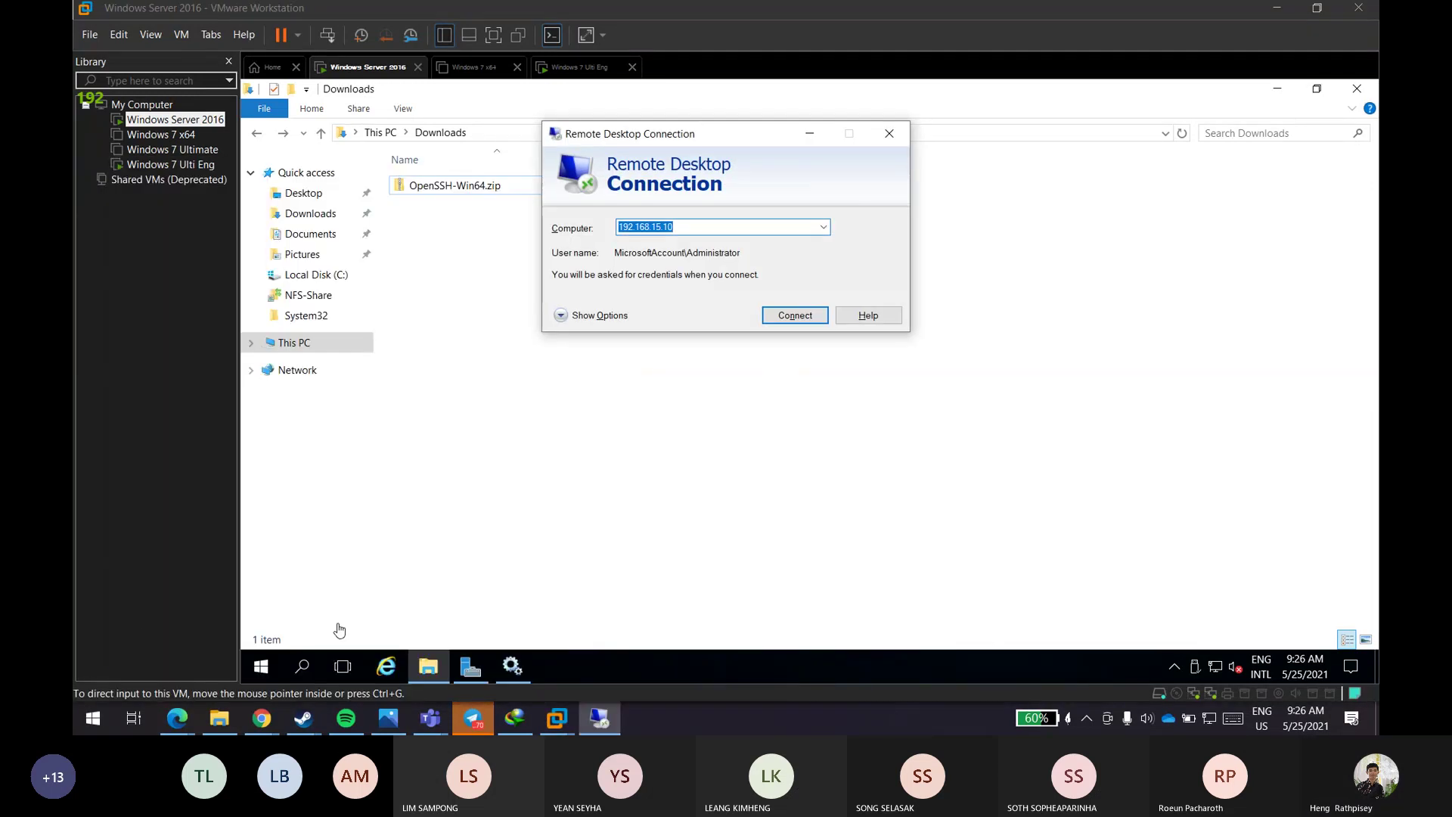
{"action": "left_click", "coordinate": [779, 316]}
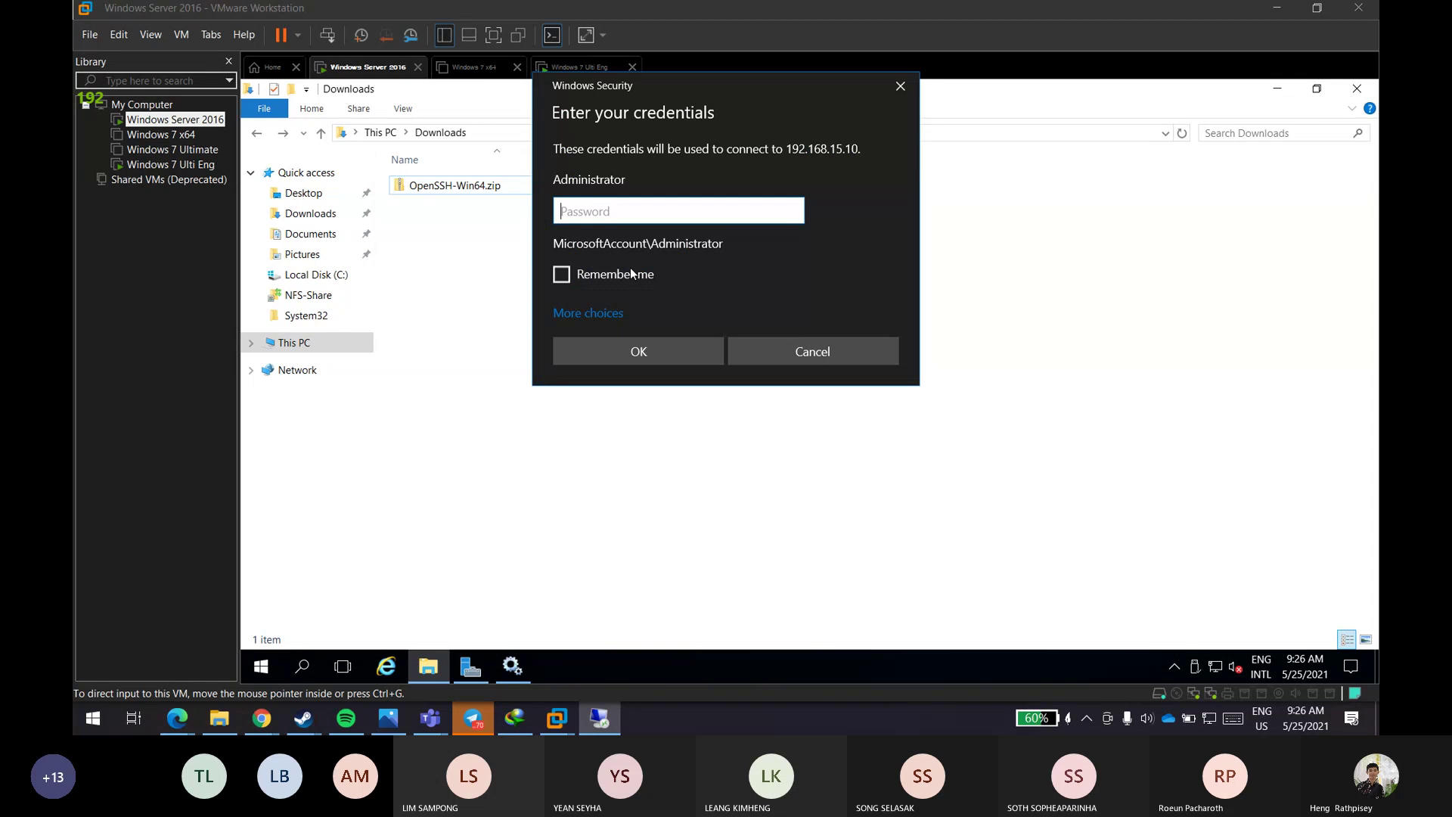
{"action": "type", "text": "***************"}
{"action": "key", "text": "Return"}
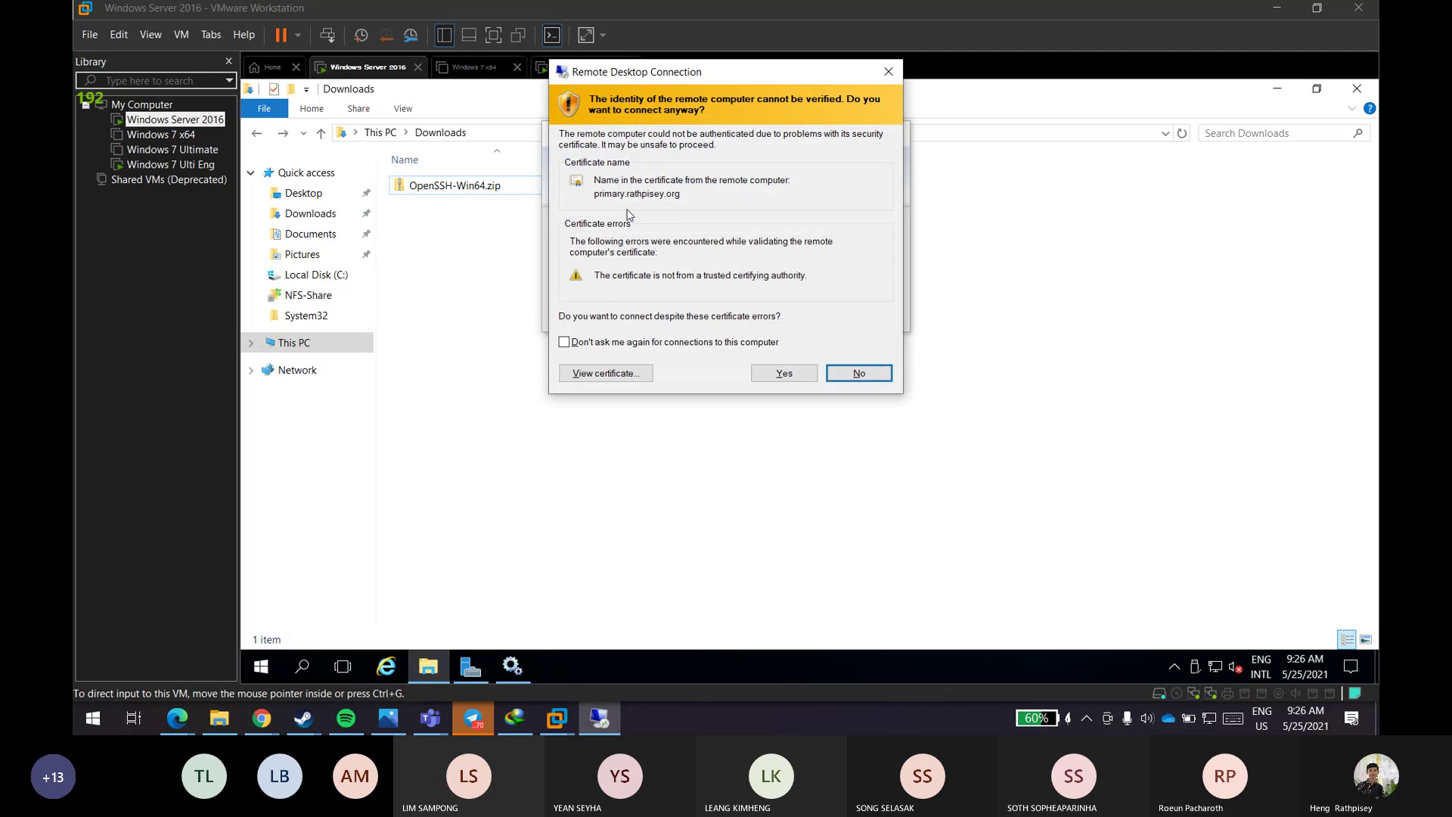
{"action": "left_click", "coordinate": [778, 374]}
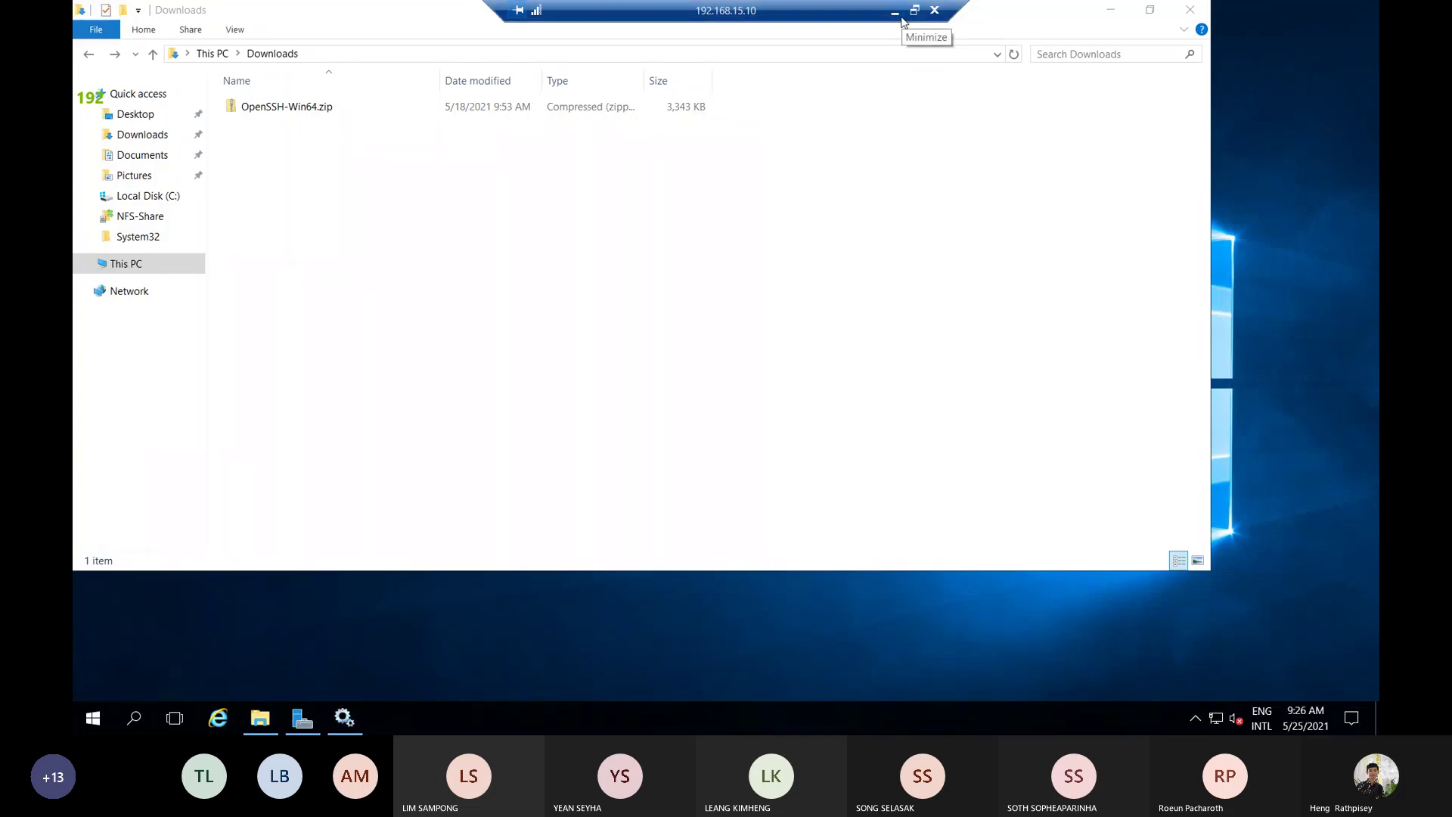
- Minimize and restore the RDP window, then disconnect the 192.168.15.10 session and confirm
{"action": "left_click", "coordinate": [902, 18]}
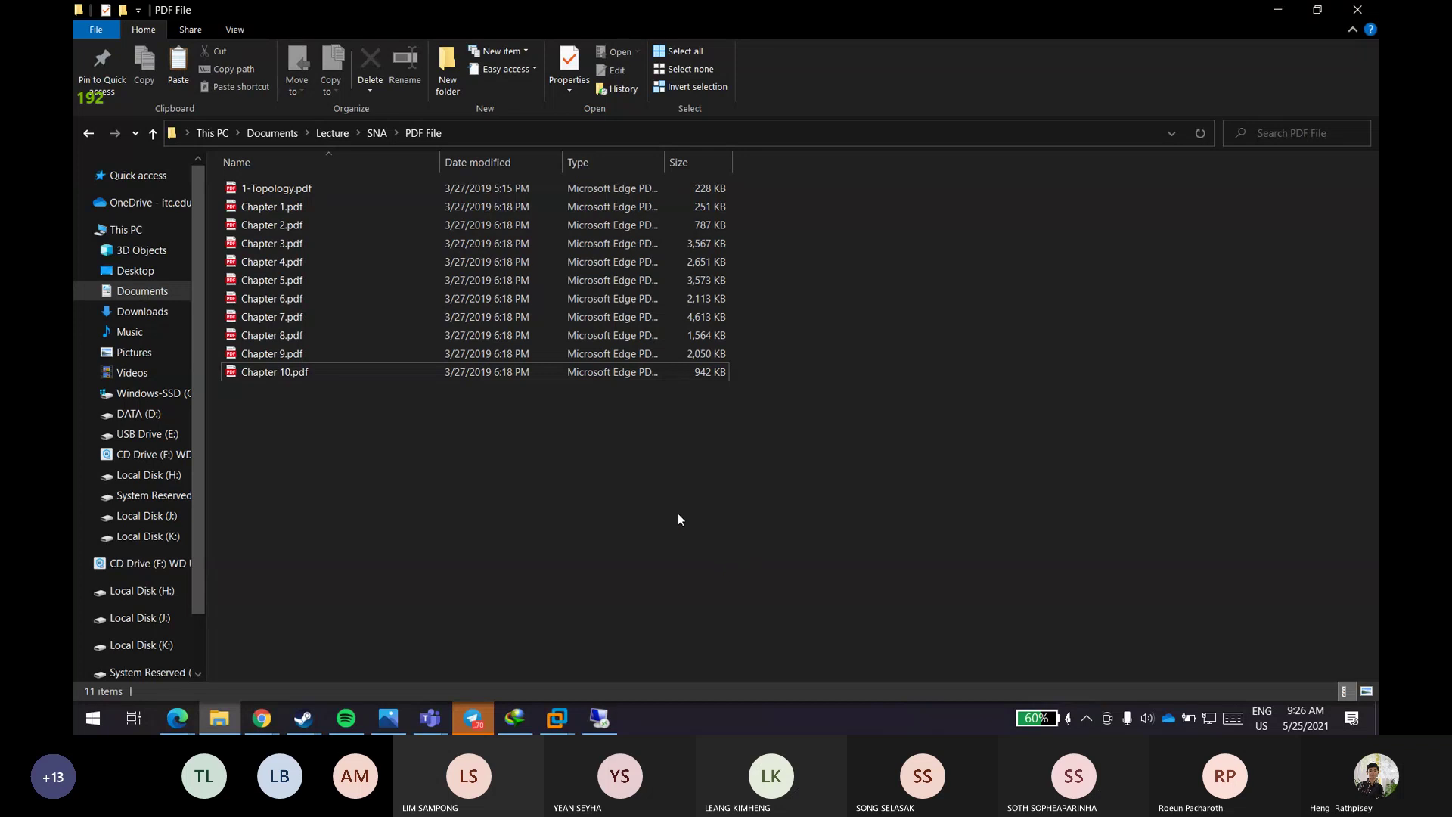
{"action": "left_click", "coordinate": [599, 718]}
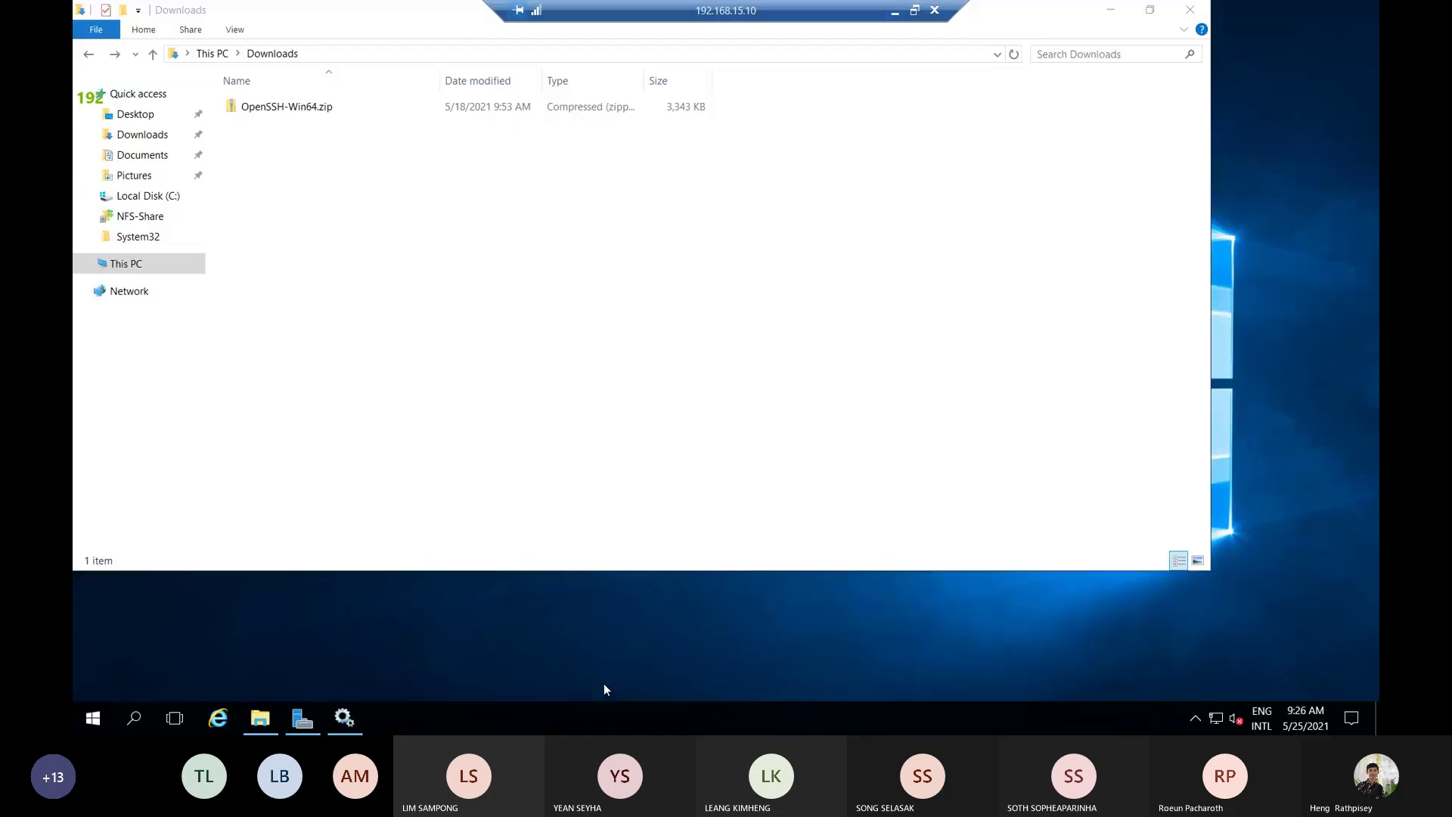
{"action": "left_click", "coordinate": [935, 12]}
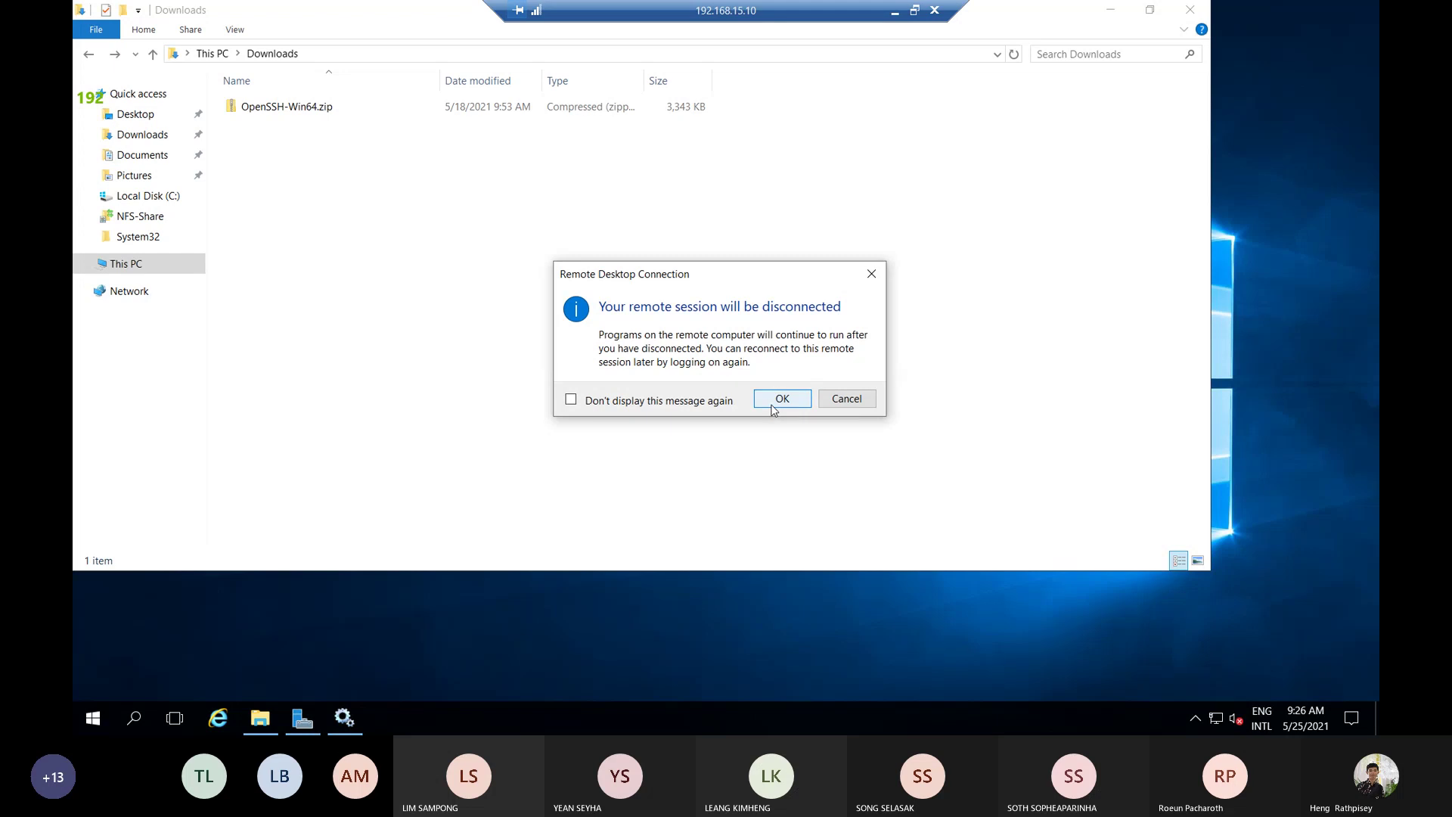
{"action": "left_click", "coordinate": [774, 410]}
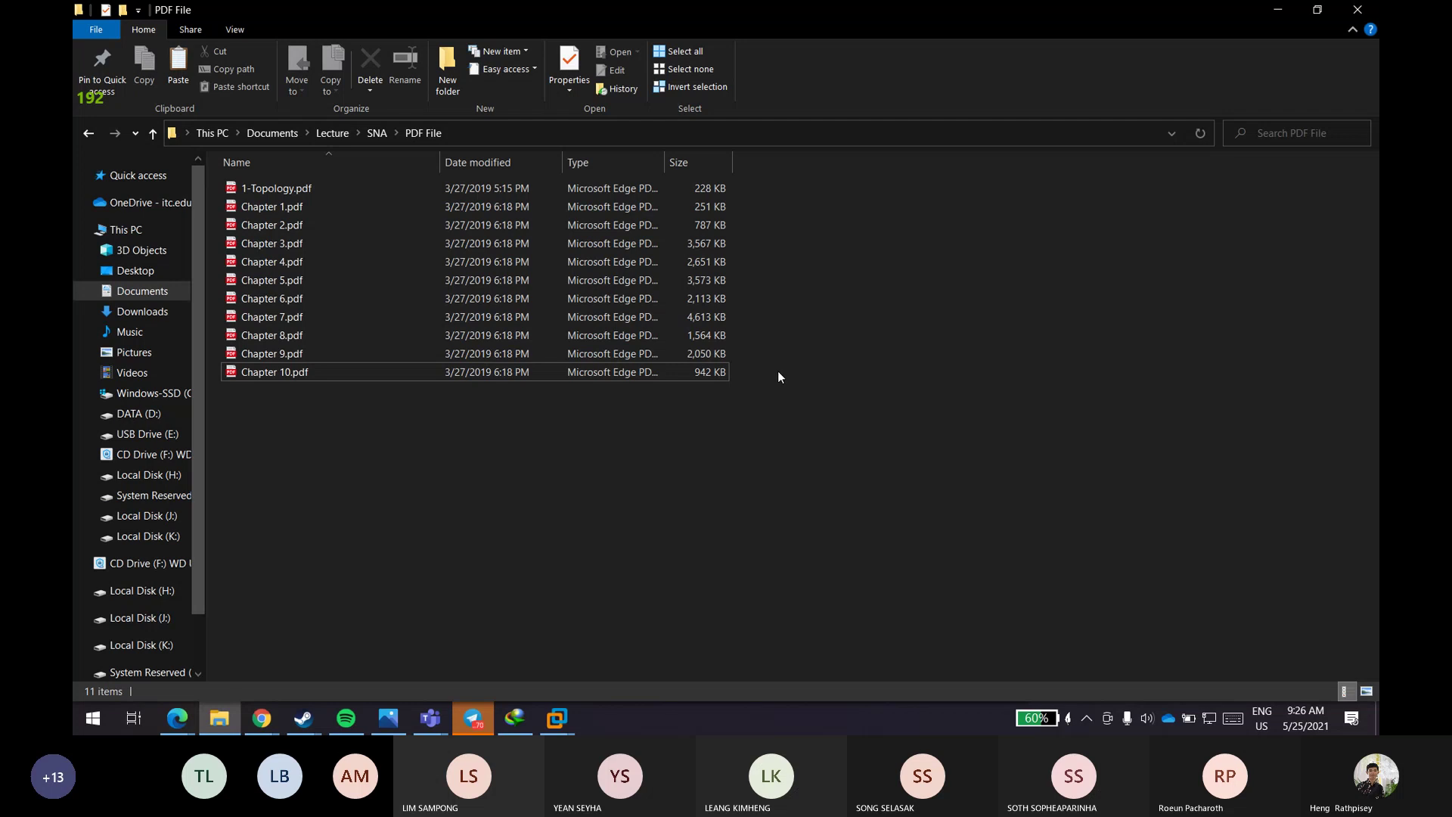
- Send Ctrl+Alt+Del to the Windows 7 Ulti Eng VM and switch to logging on as another user
{"action": "mouse_move", "coordinate": [564, 703]}
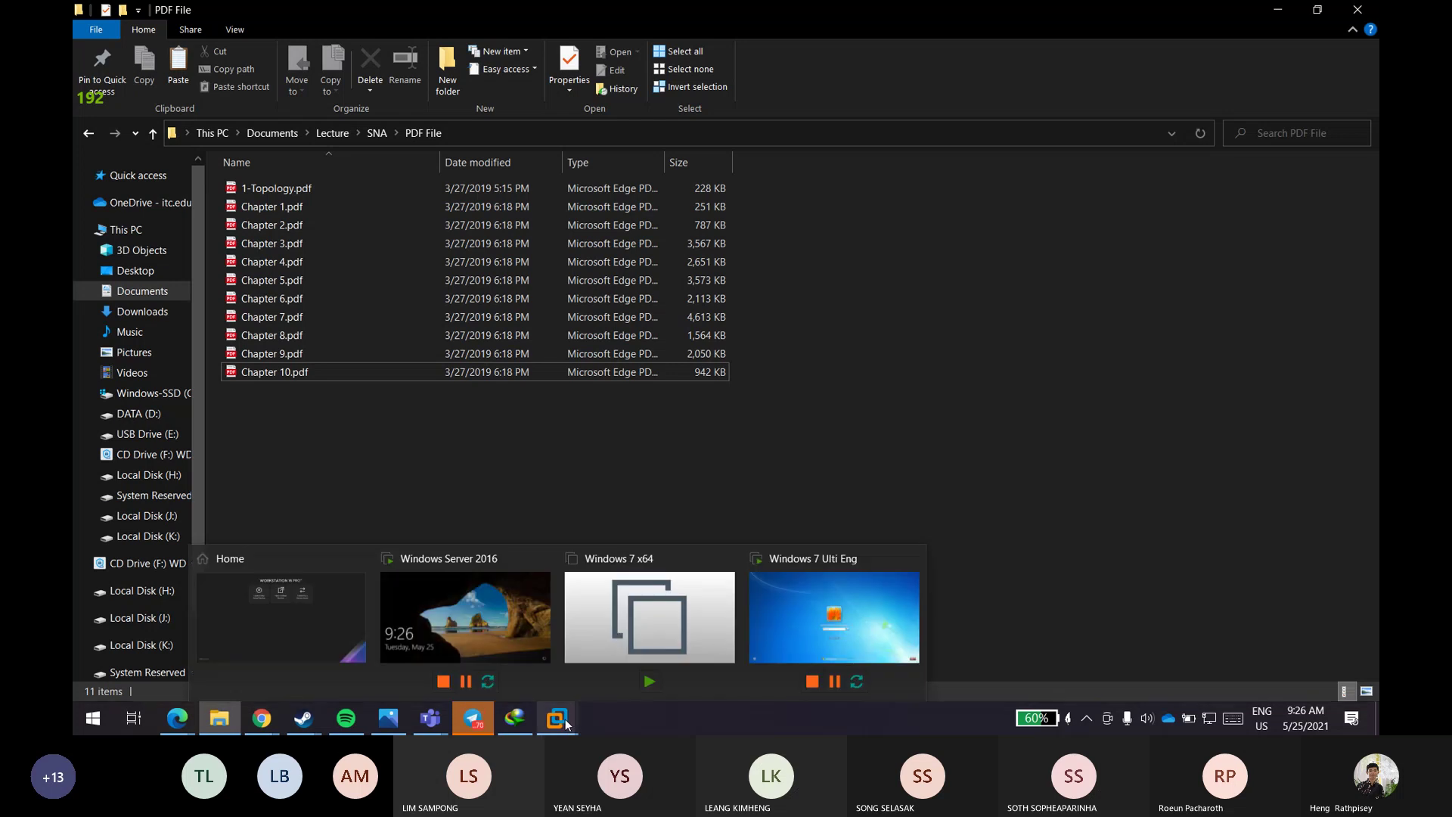
{"action": "left_click", "coordinate": [805, 618]}
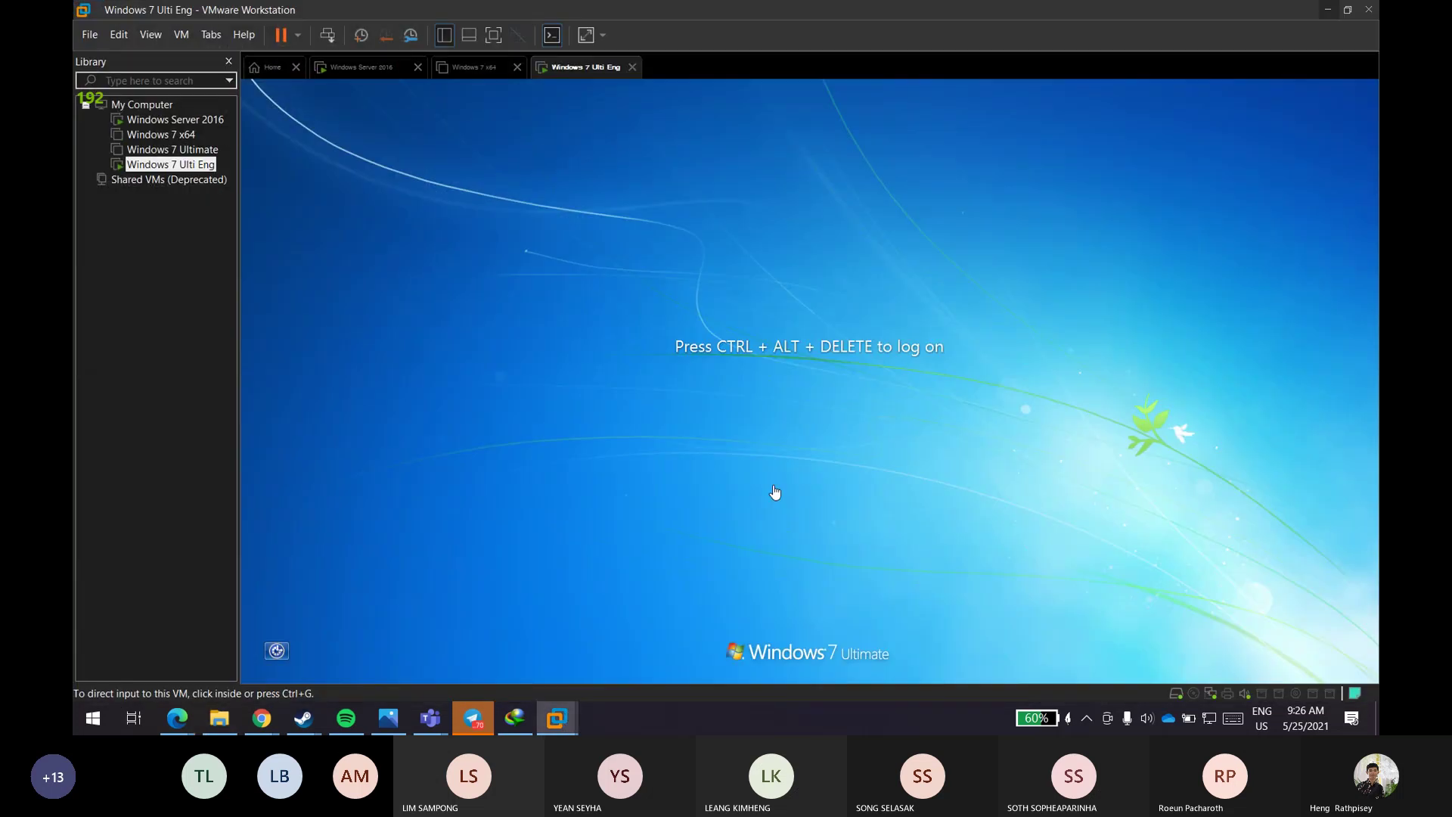
{"action": "left_click", "coordinate": [183, 35]}
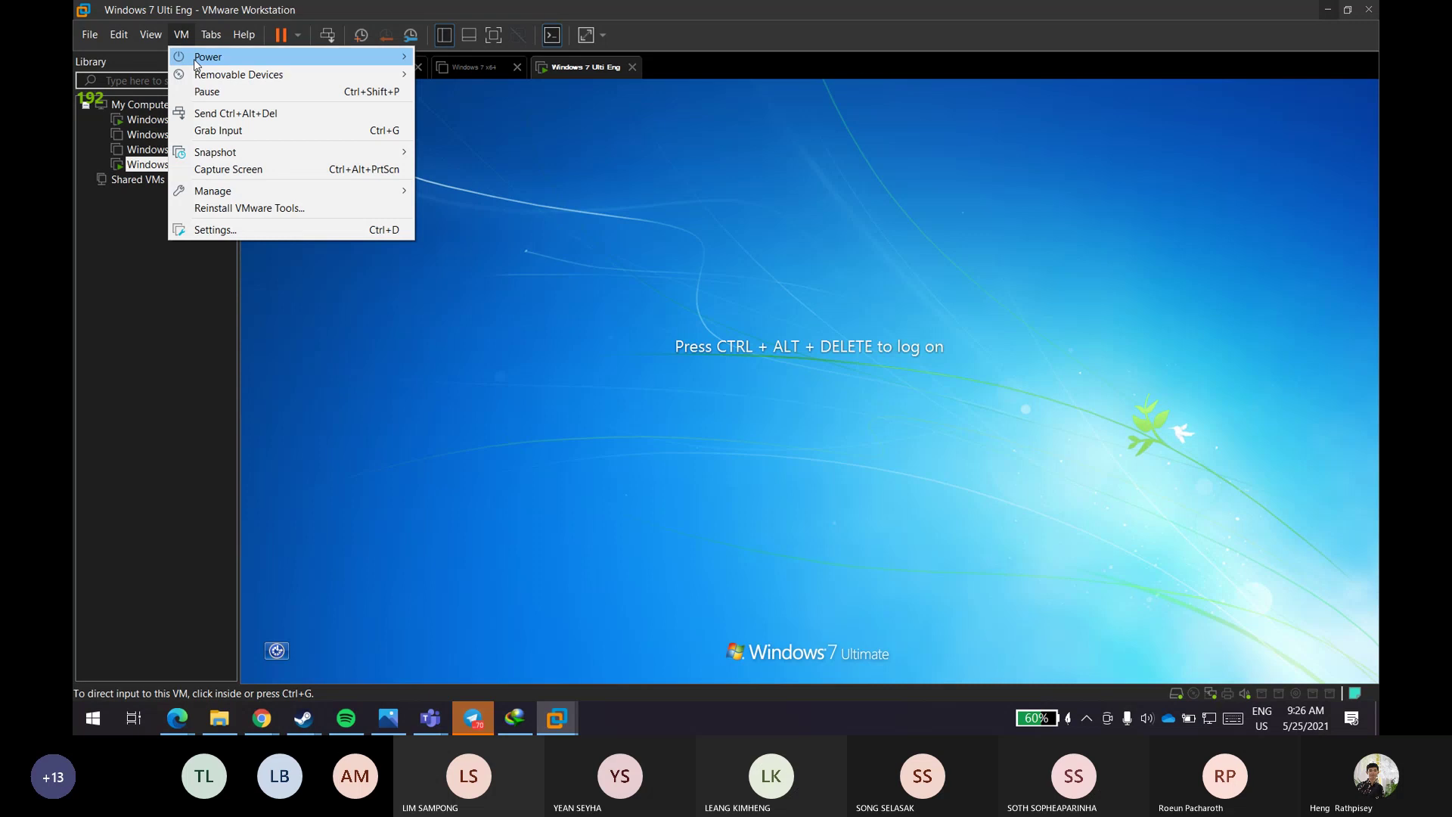
{"action": "left_click", "coordinate": [229, 113]}
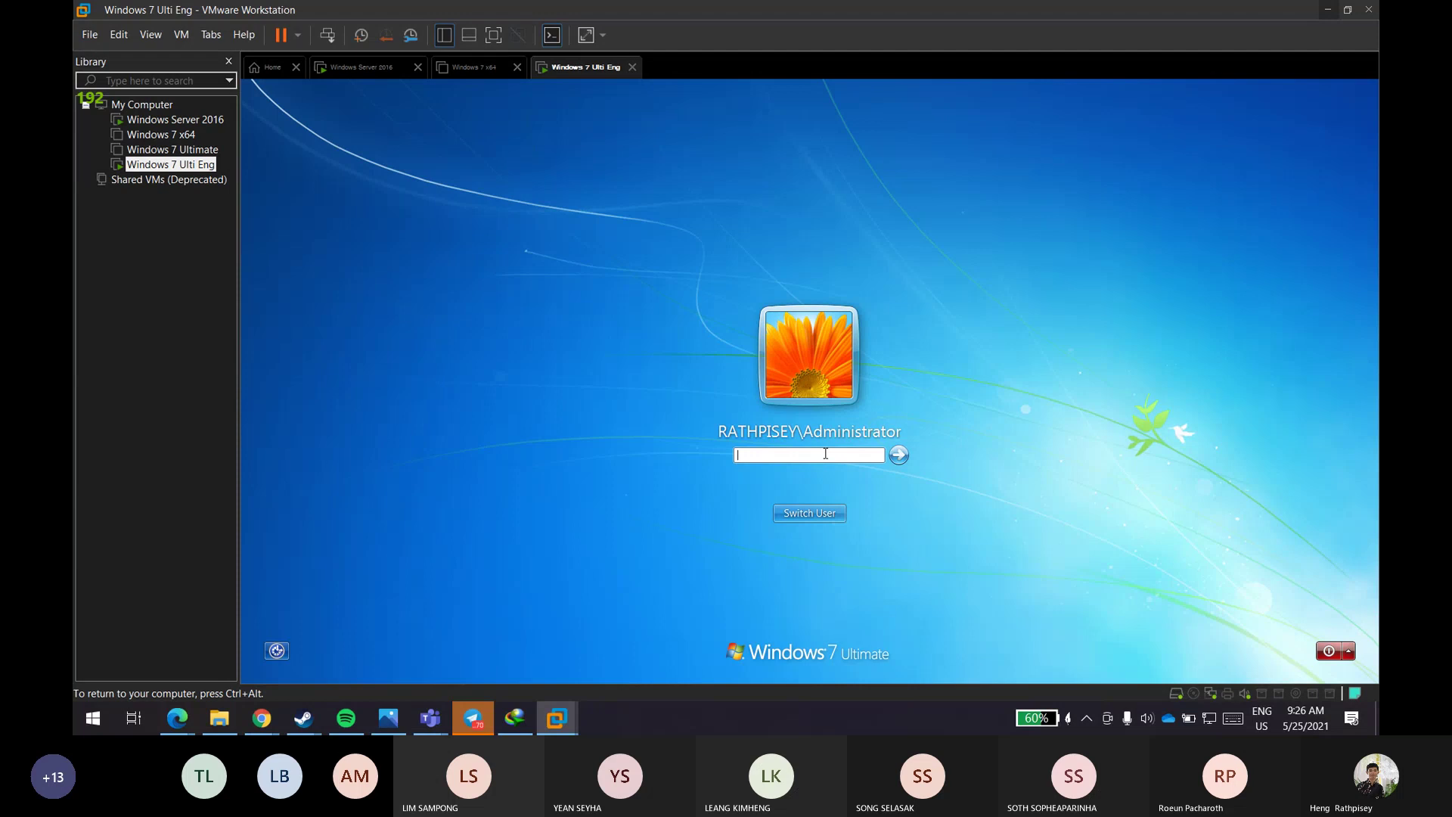
{"action": "key", "text": "Escape"}
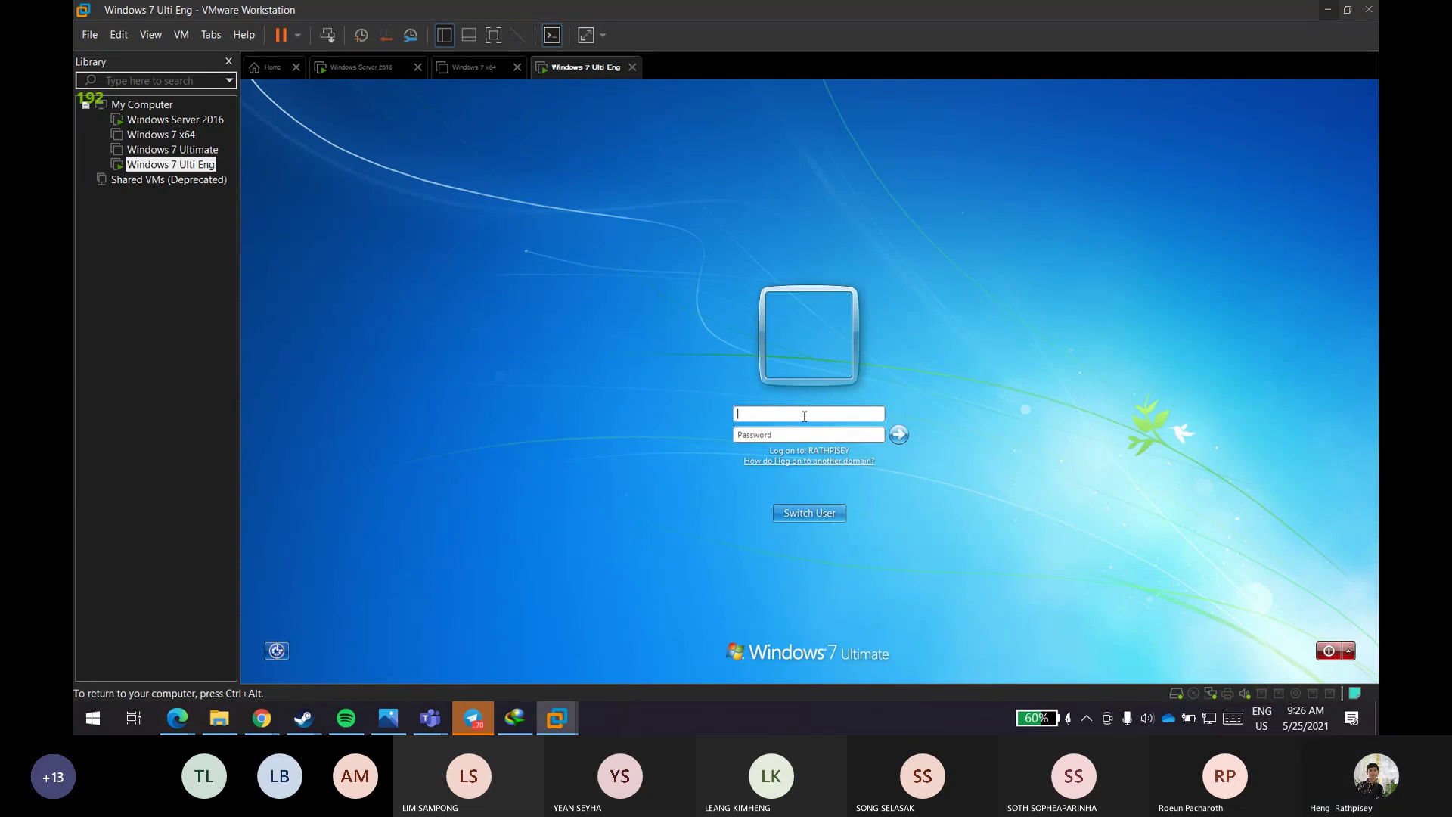
- Enter the other user's name and password, then accept logging off to apply VMware Tools display changes
{"action": "type", "text": "HarryPo•••••••••"}
{"action": "key", "text": "Return"}
{"action": "key", "text": "Return"}
{"action": "type", "text": "••••••••••"}
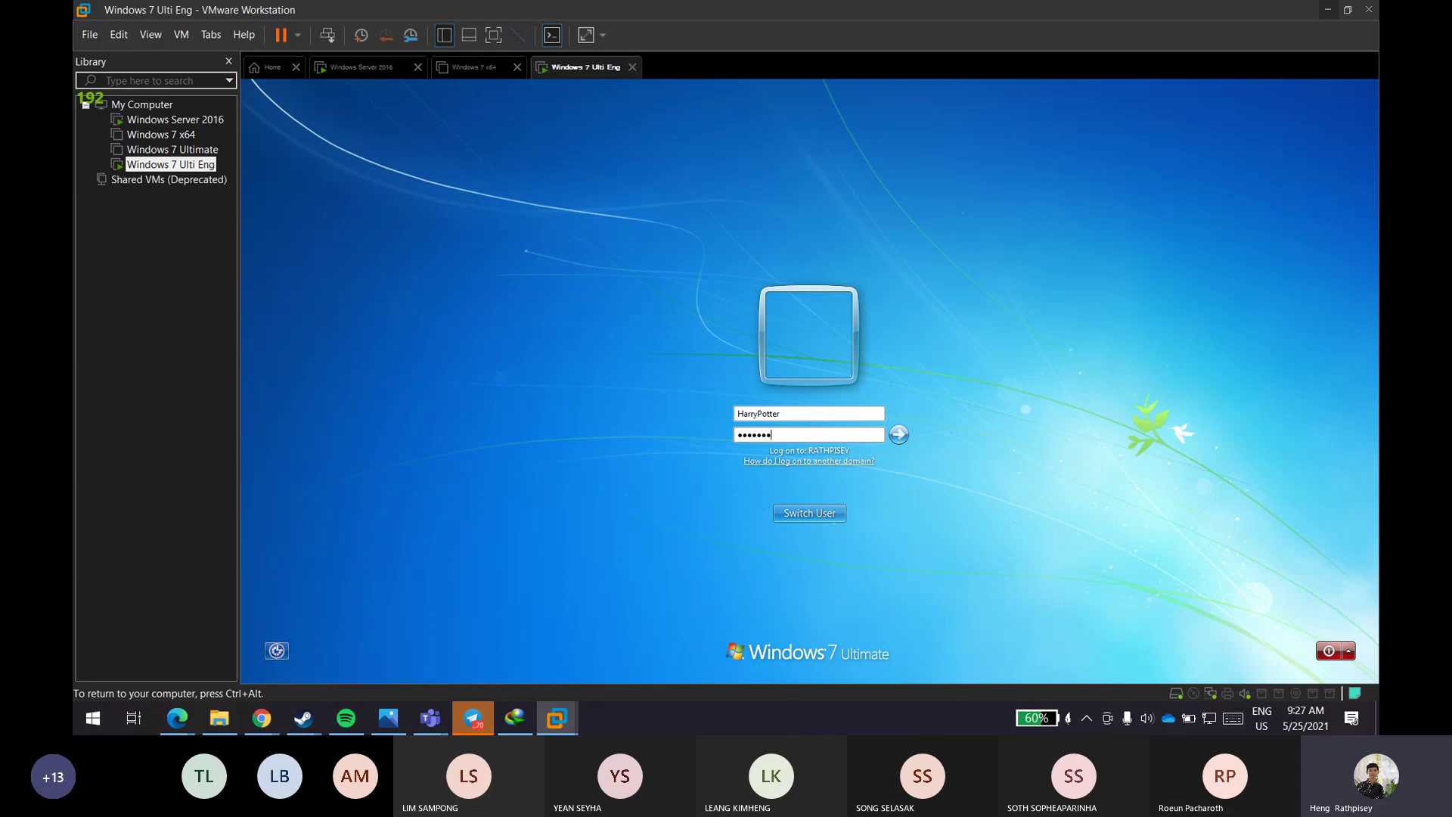
{"action": "key", "text": "Return"}
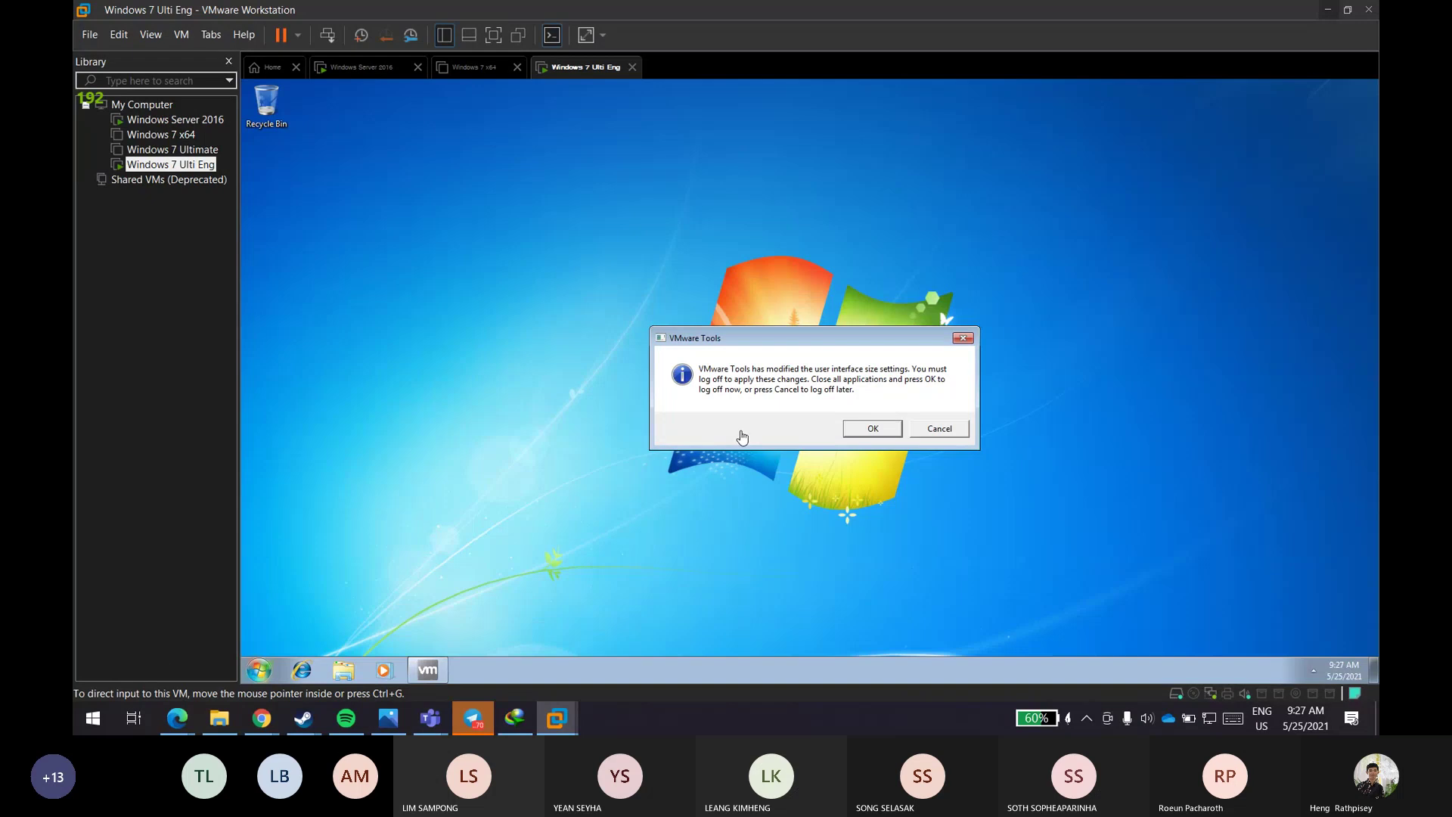
{"action": "left_click", "coordinate": [869, 428]}
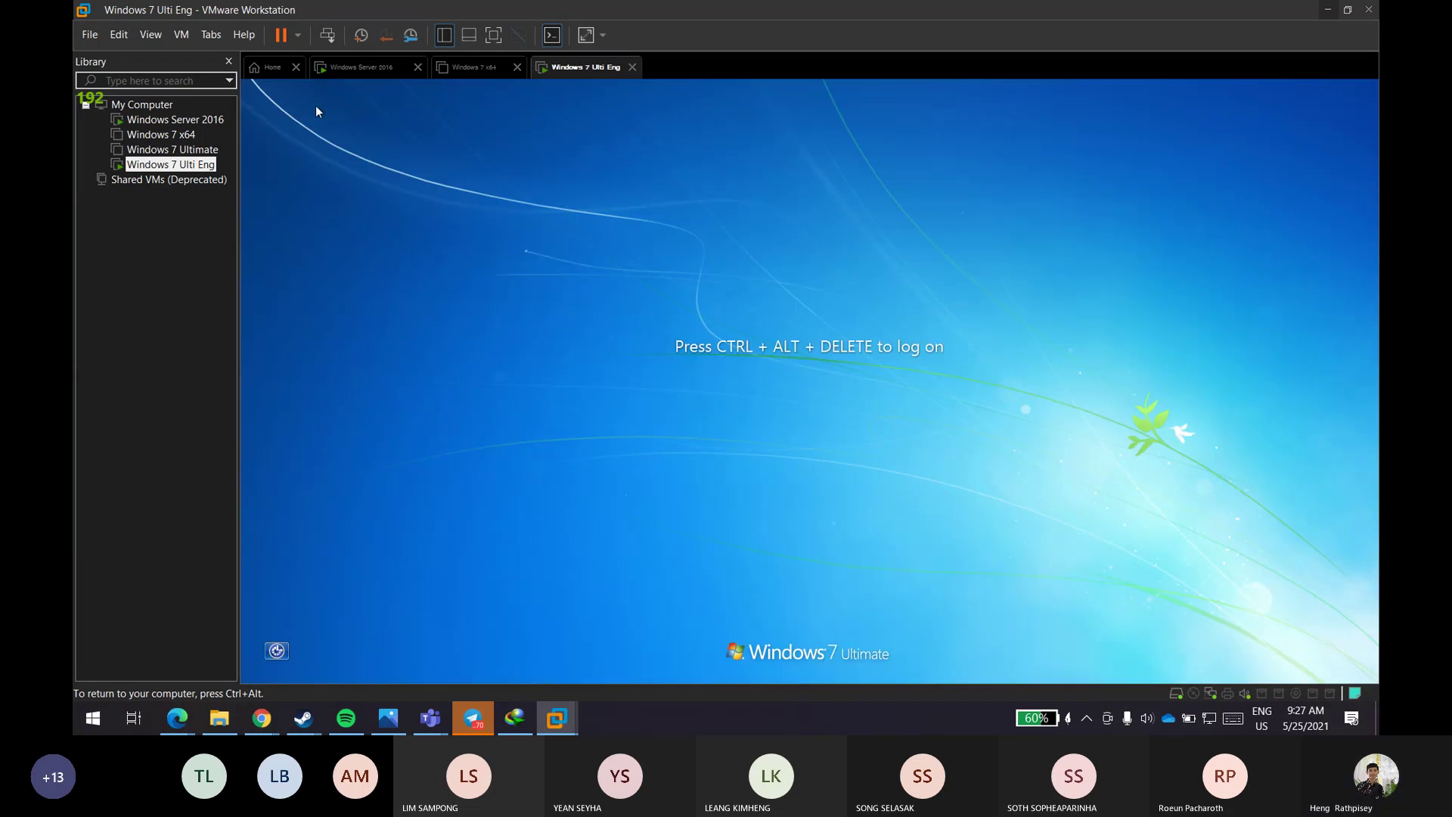
- Send Ctrl+Alt+Del to the Windows 7 VM from the VM menu to reach the password prompt
{"action": "left_click", "coordinate": [87, 35]}
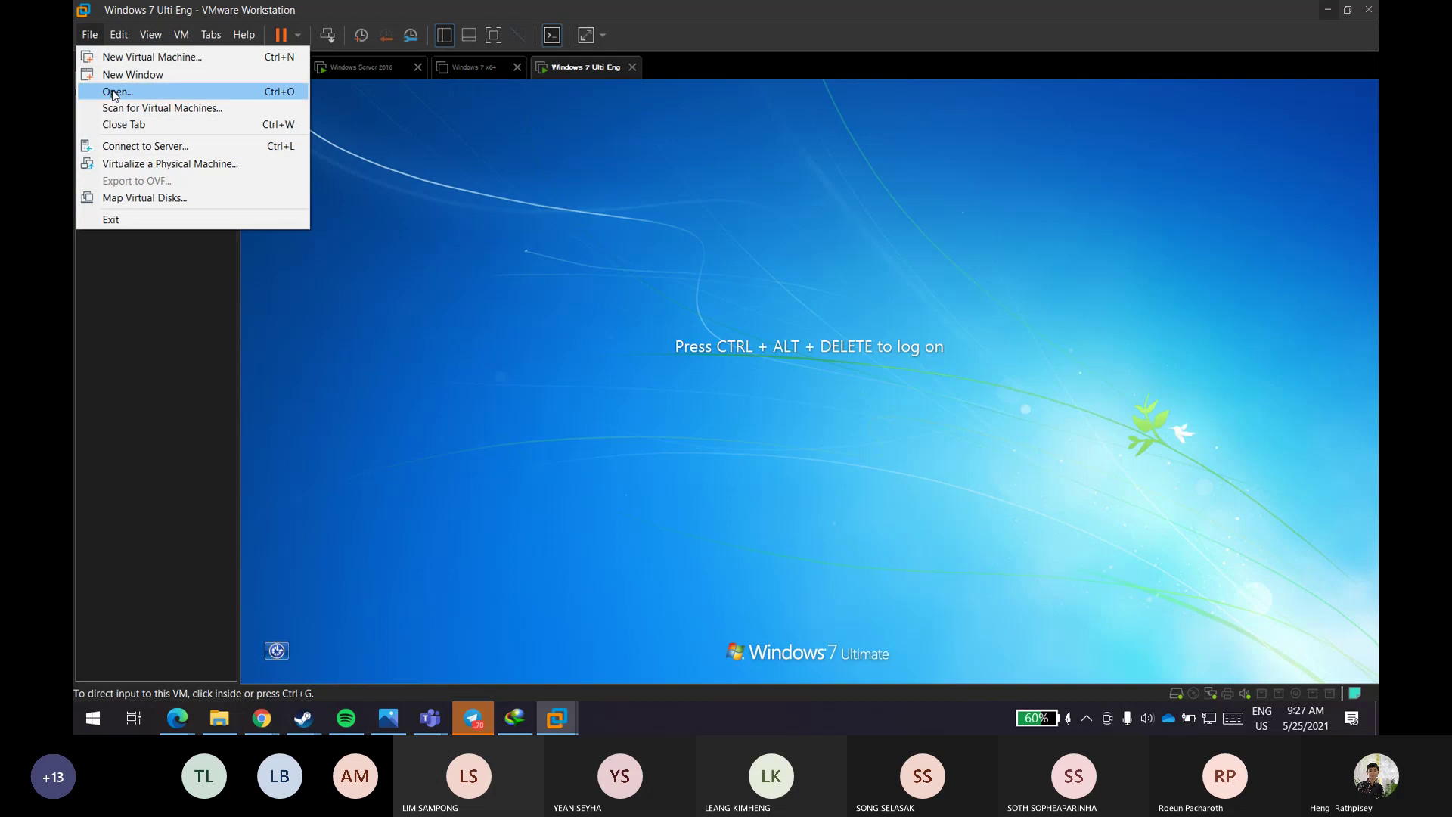
{"action": "mouse_move", "coordinate": [197, 44]}
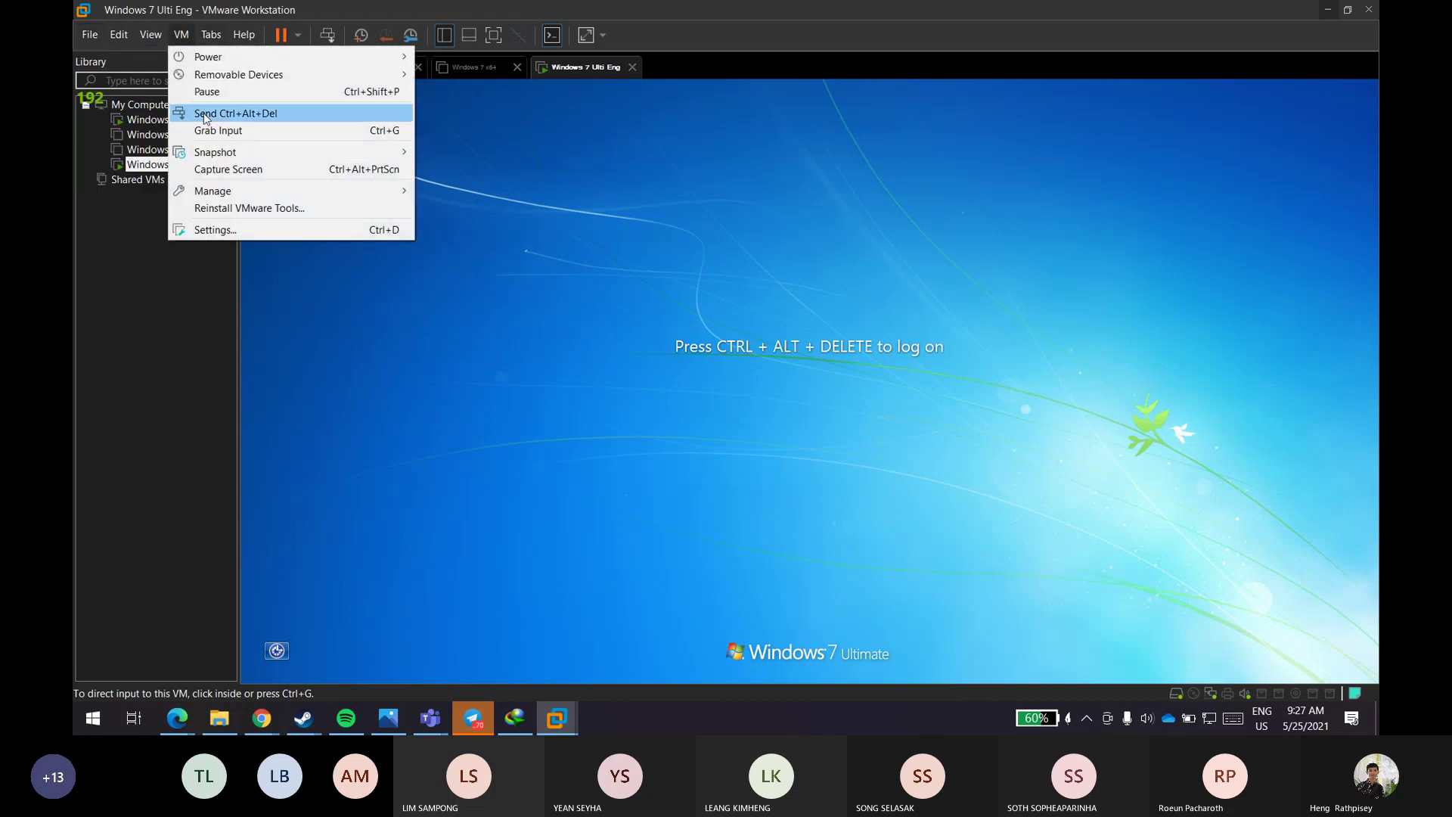
{"action": "left_click", "coordinate": [227, 107]}
{"action": "left_click", "coordinate": [756, 458]}
- Log on to Windows 7 with the user's password, retrying after an incorrect entry
{"action": "left_click", "coordinate": [760, 455]}
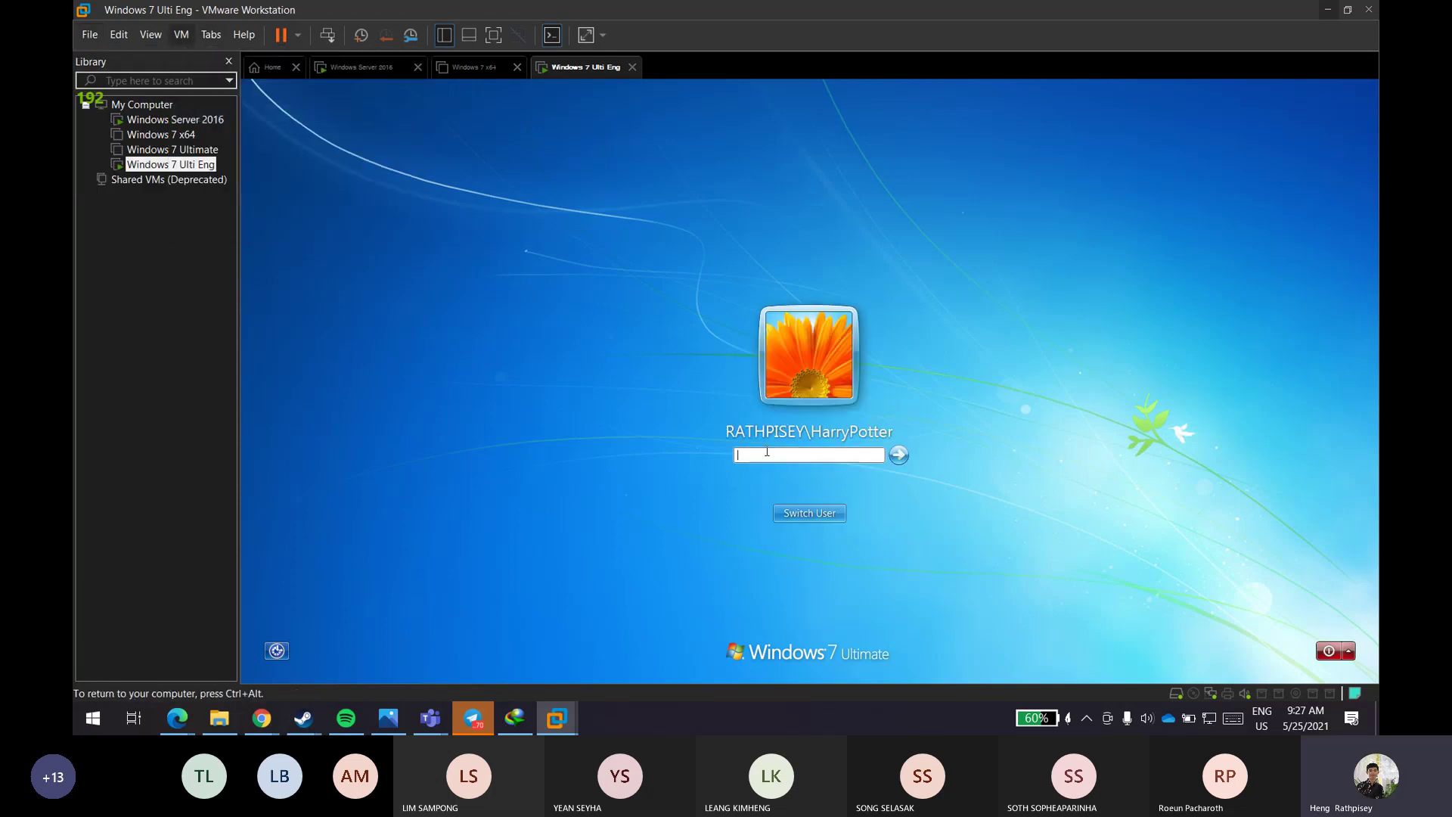
{"action": "type", "text": "••••••••"}
{"action": "key", "text": "Return"}
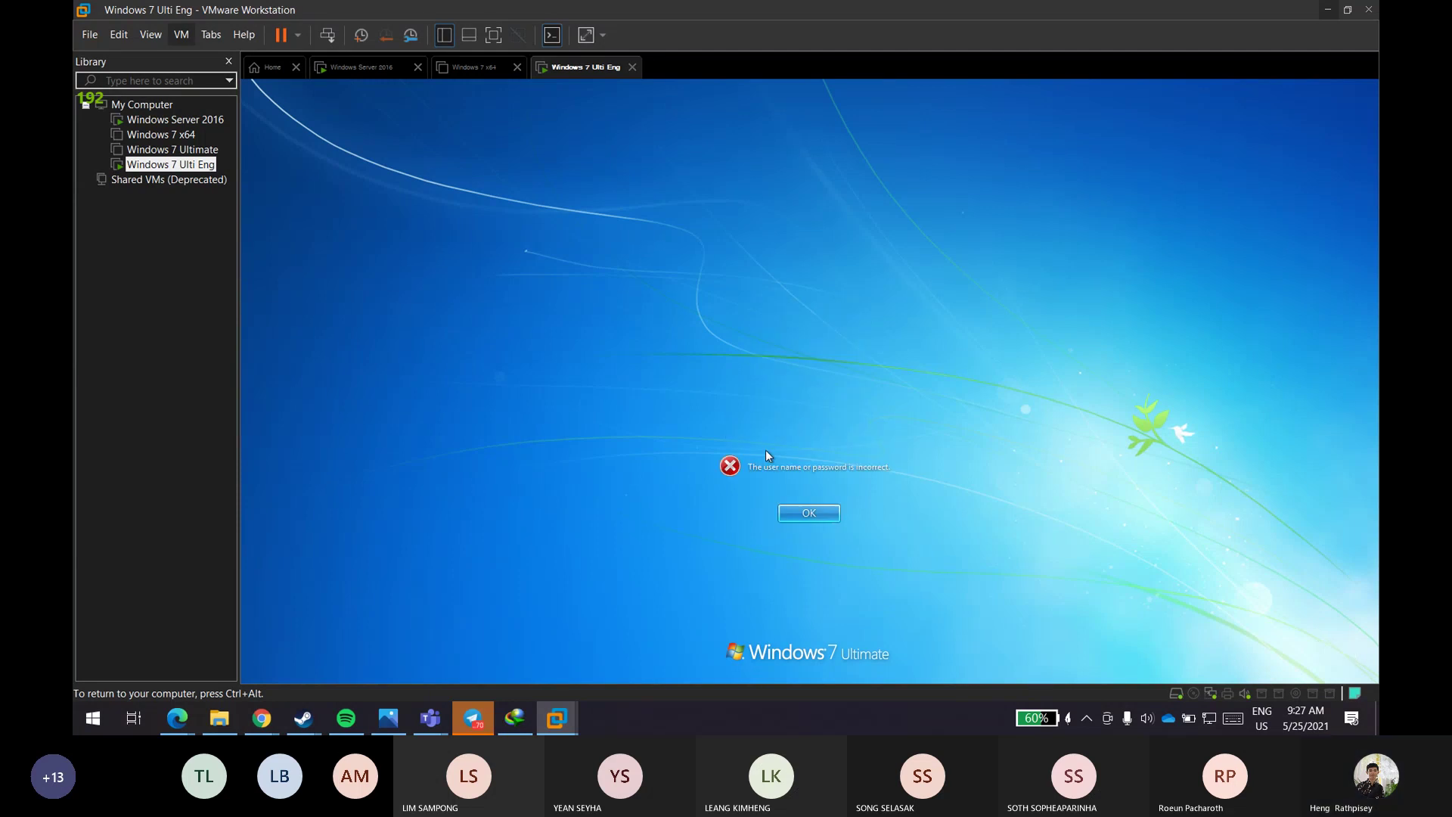
{"action": "key", "text": "Return"}
{"action": "type", "text": "•"}
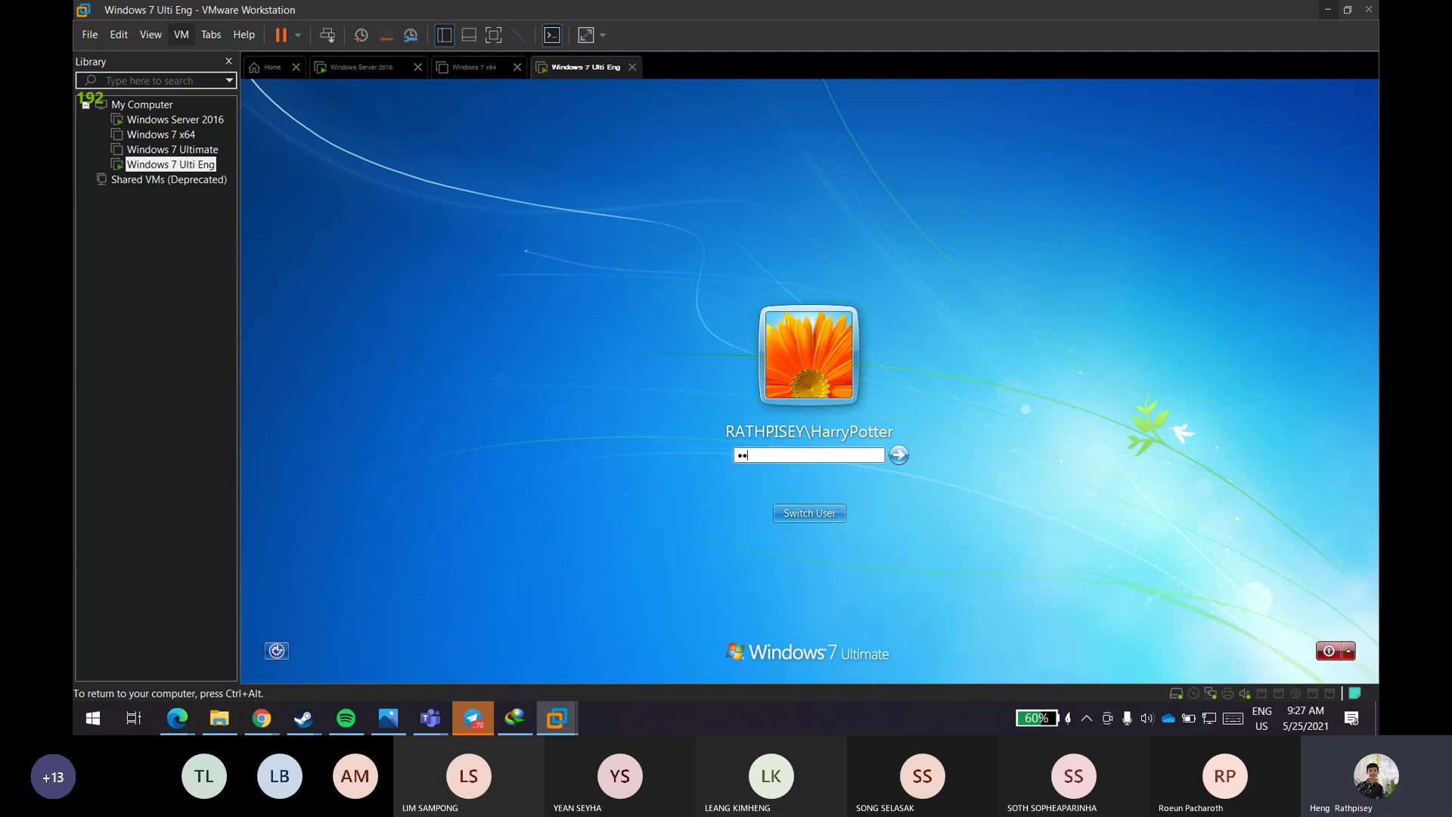
{"action": "type", "text": "••••••"}
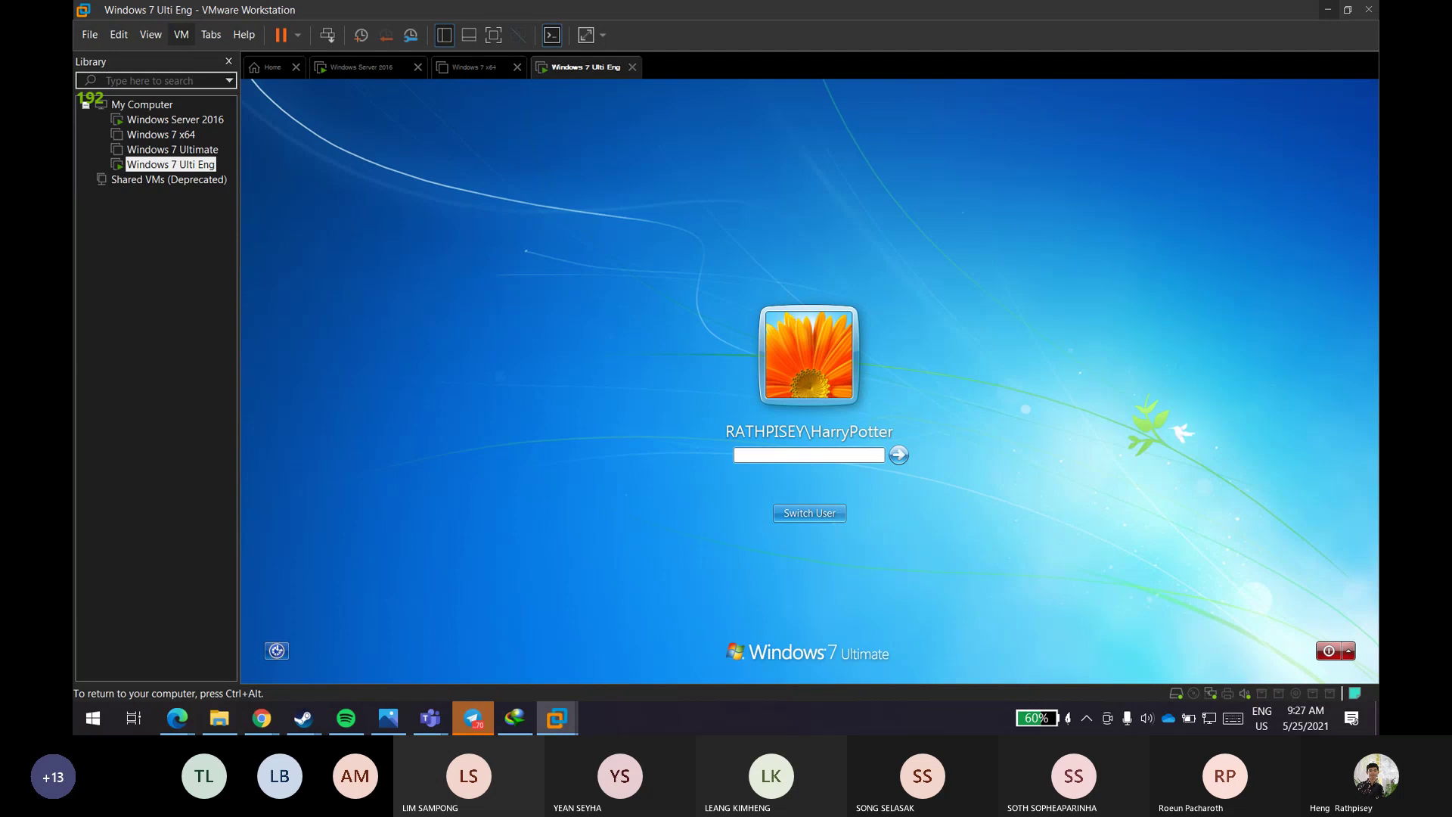
{"action": "key", "text": "Return"}
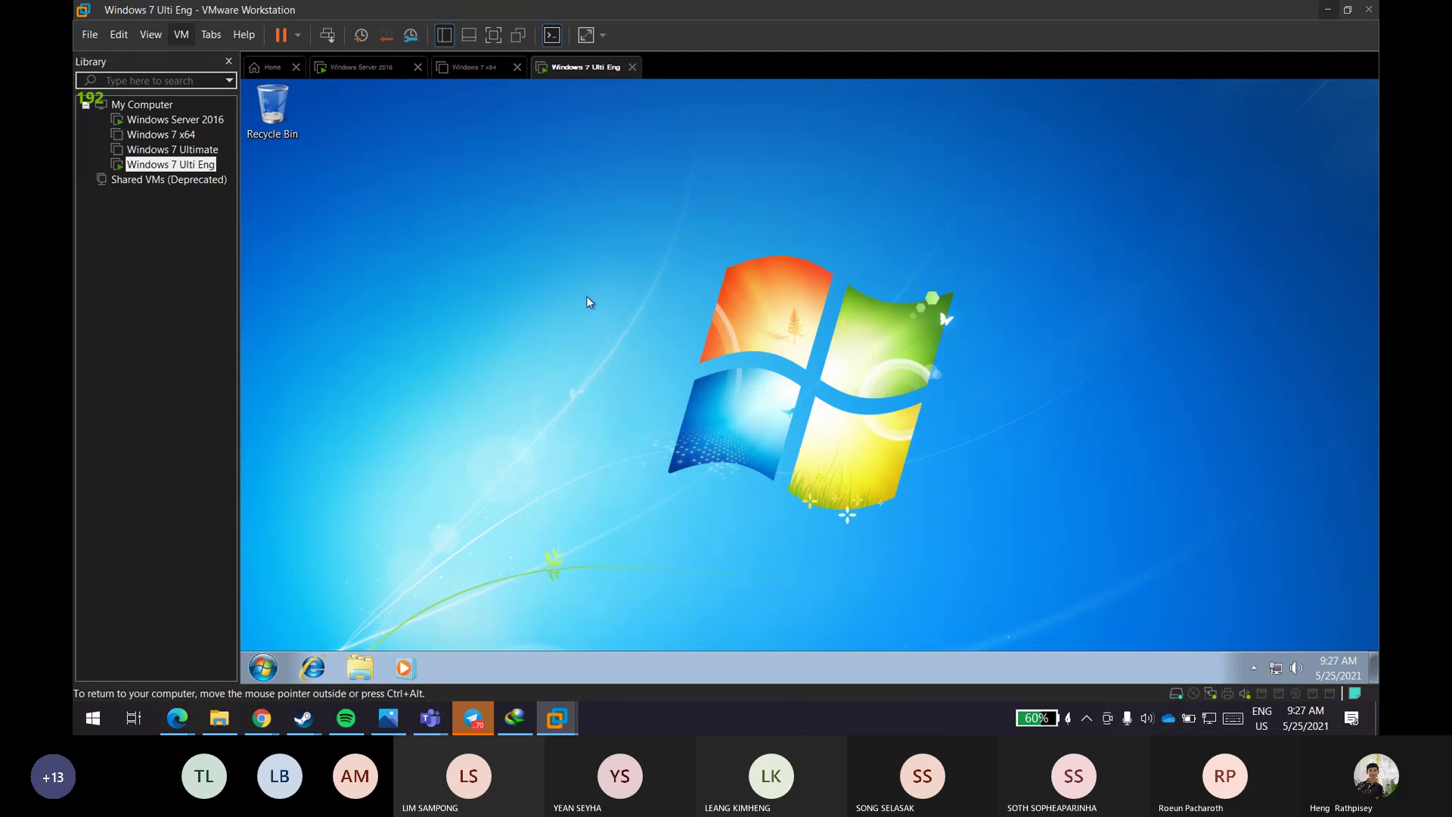
- Refresh the Windows 7 desktop, then switch to the Windows Server 2016 VM tab
{"action": "right_click", "coordinate": [497, 213]}
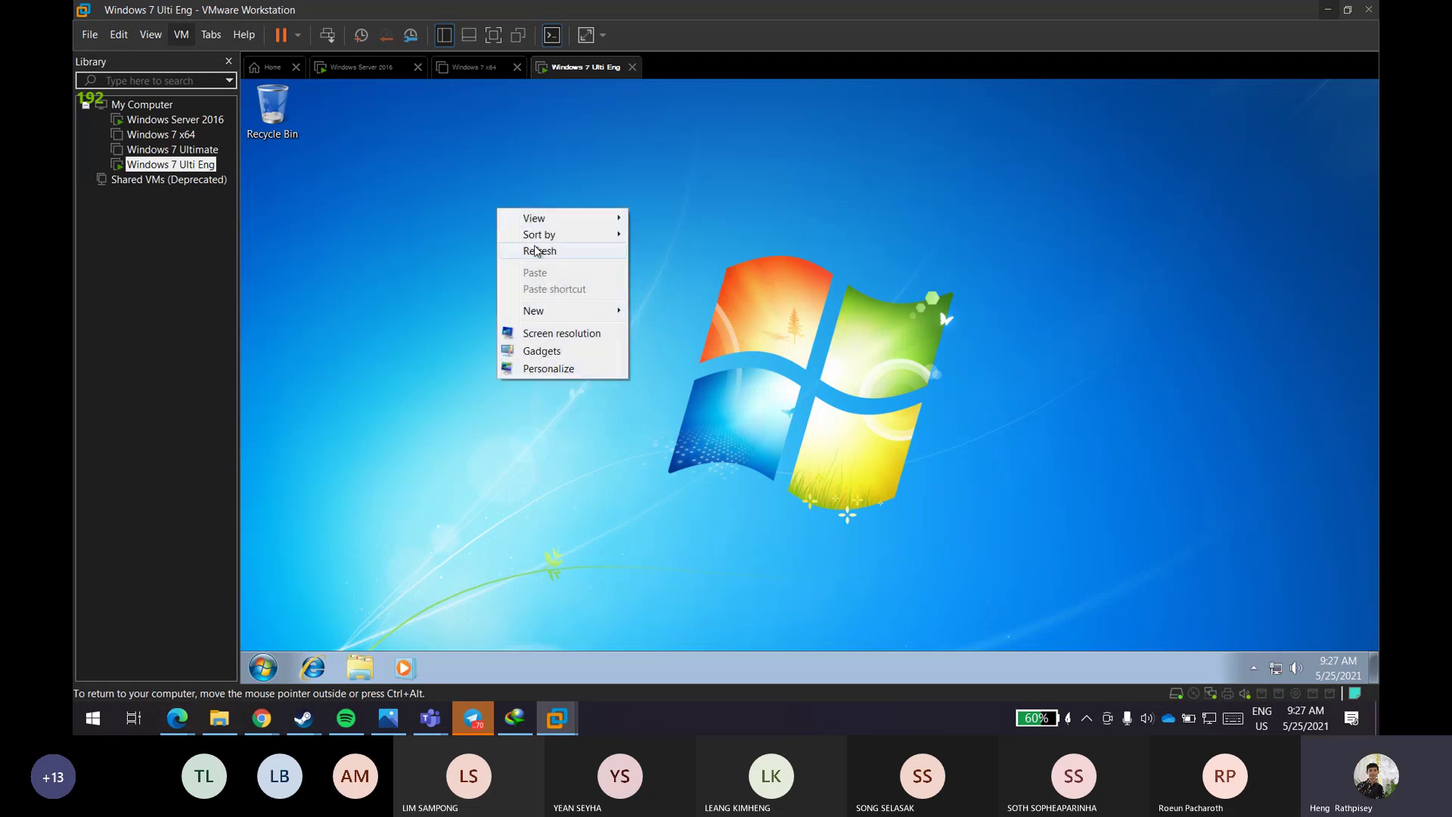
{"action": "left_click", "coordinate": [533, 246]}
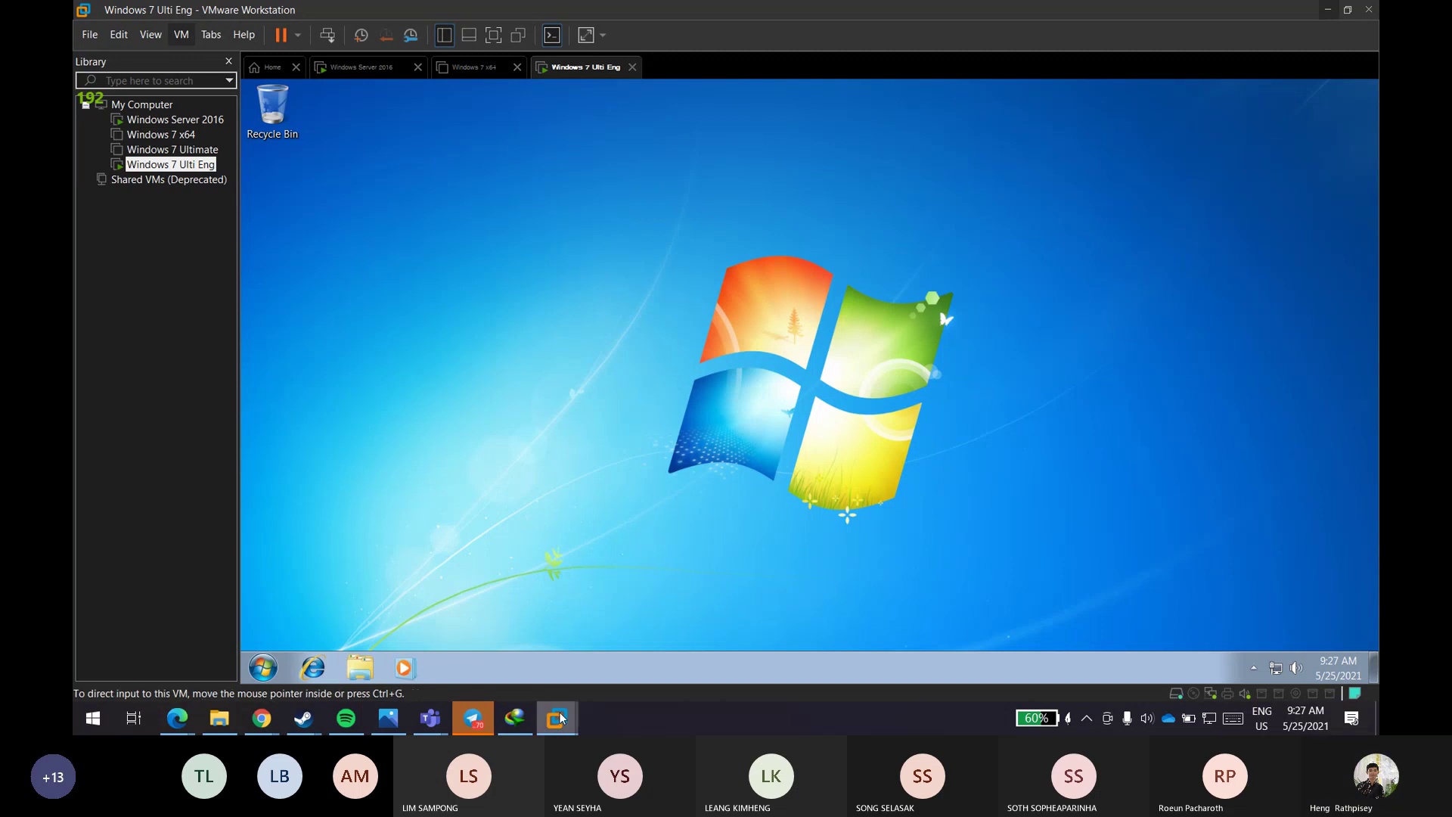
{"action": "mouse_move", "coordinate": [561, 716]}
{"action": "left_click", "coordinate": [448, 582]}
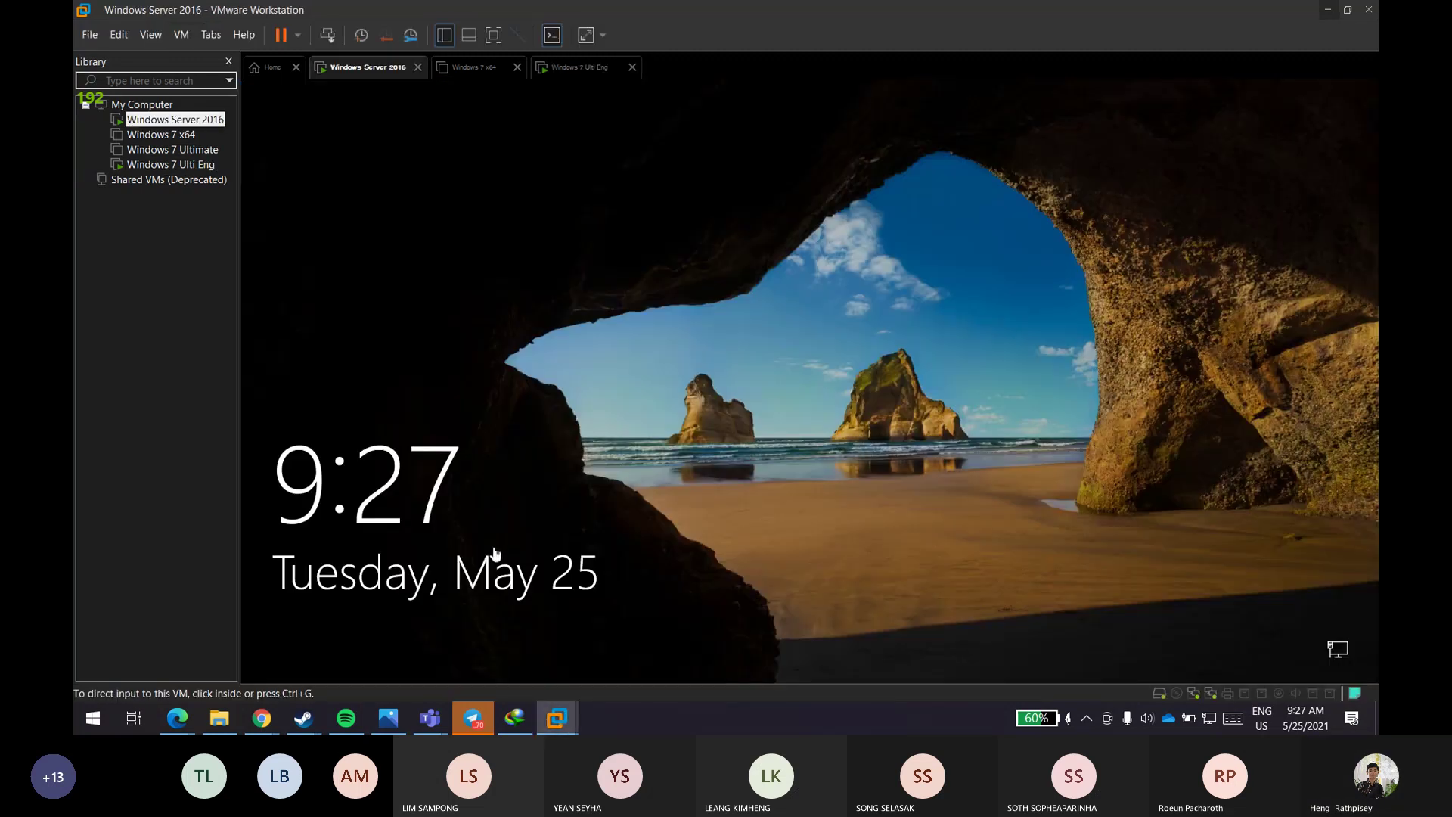
{"action": "mouse_move", "coordinate": [177, 717]}
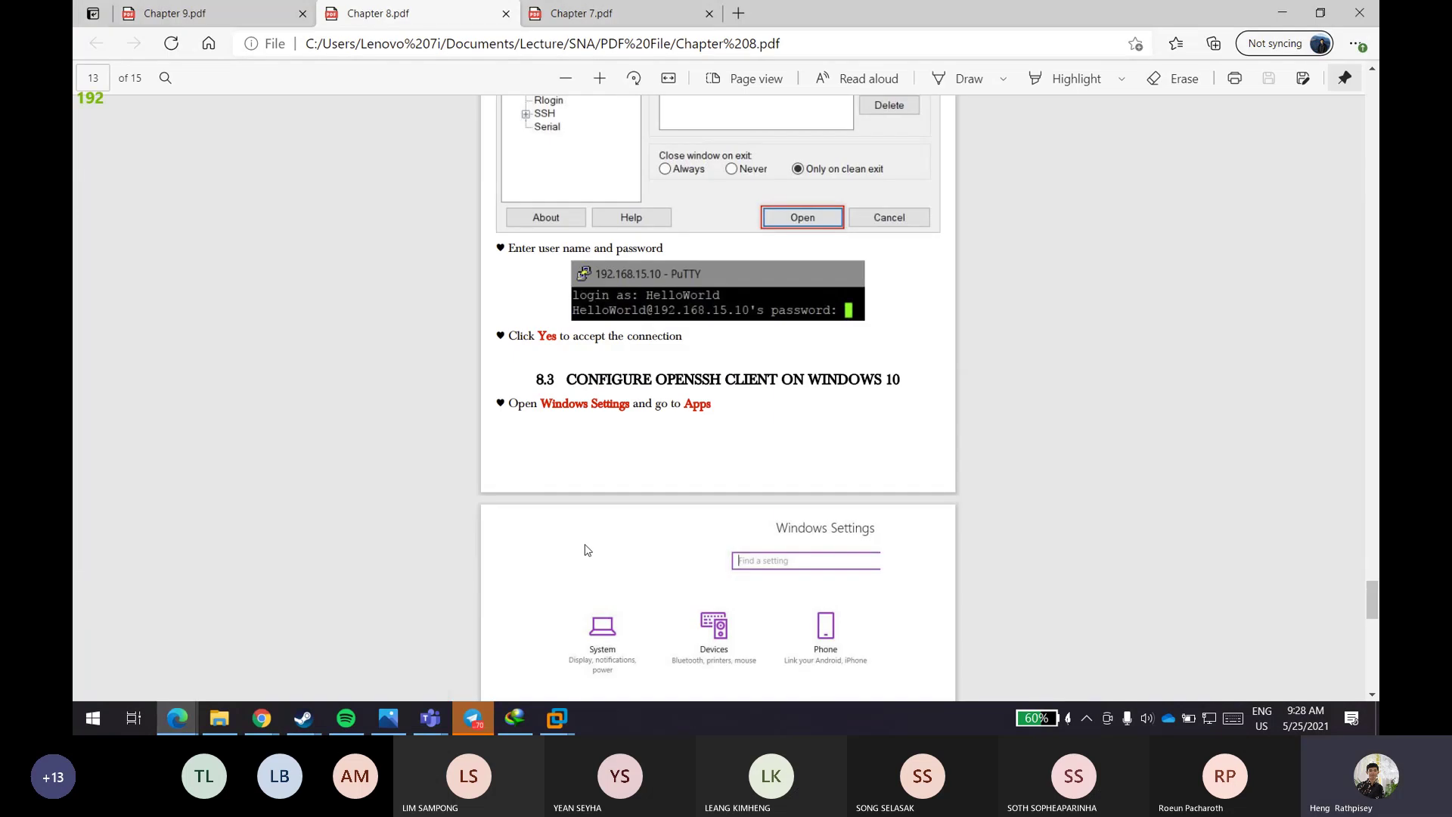
- Scroll Chapter 8.pdf through pages 14–15, then back to page 13's PuTTY Configuration screenshot (192.168.15.10, port 22)
{"action": "left_click", "coordinate": [338, 644]}
{"action": "scroll", "coordinate": [586, 543], "scroll_direction": "down", "scroll_amount": 5}
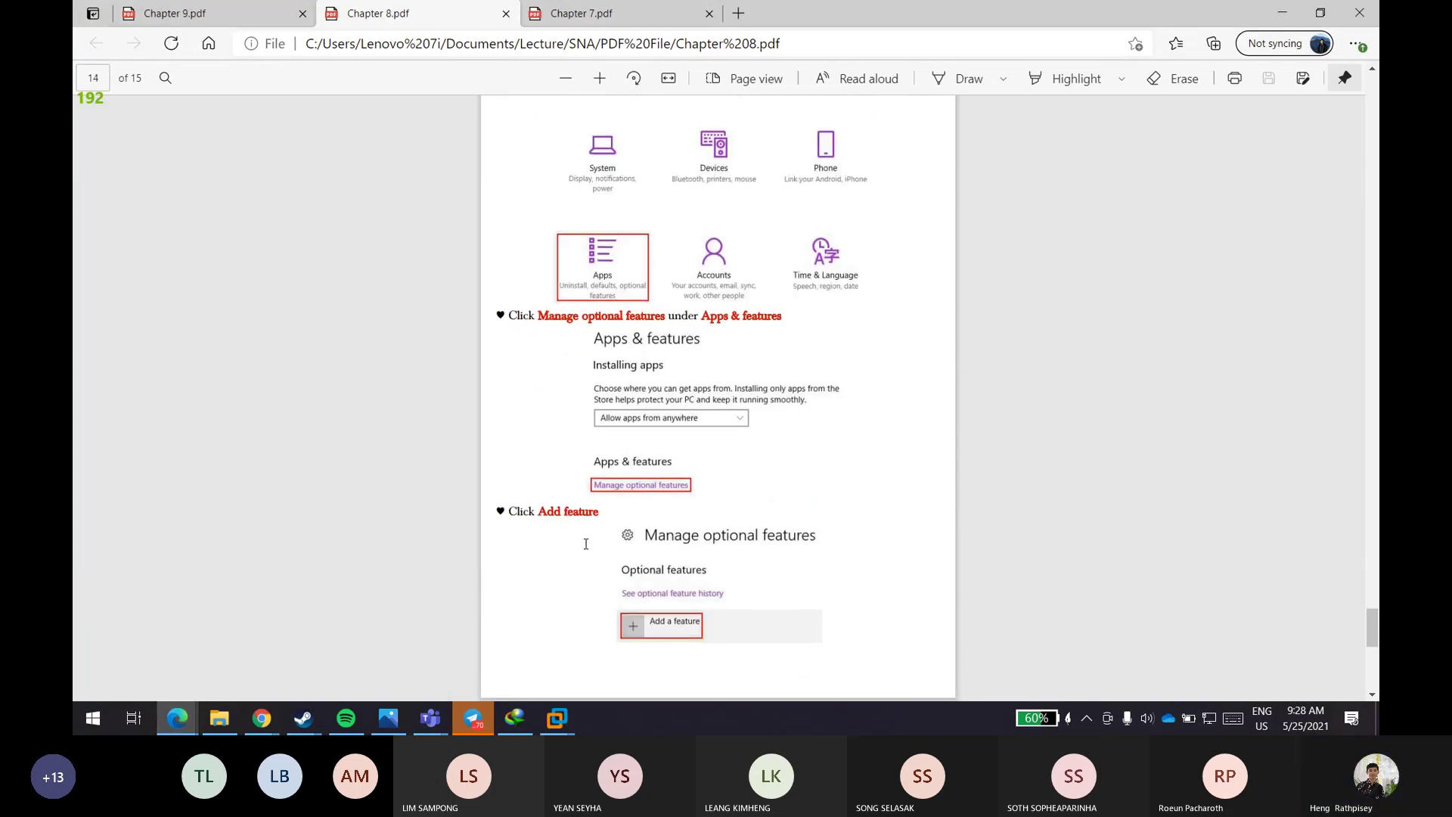
{"action": "scroll", "coordinate": [586, 544], "scroll_direction": "down", "scroll_amount": 6}
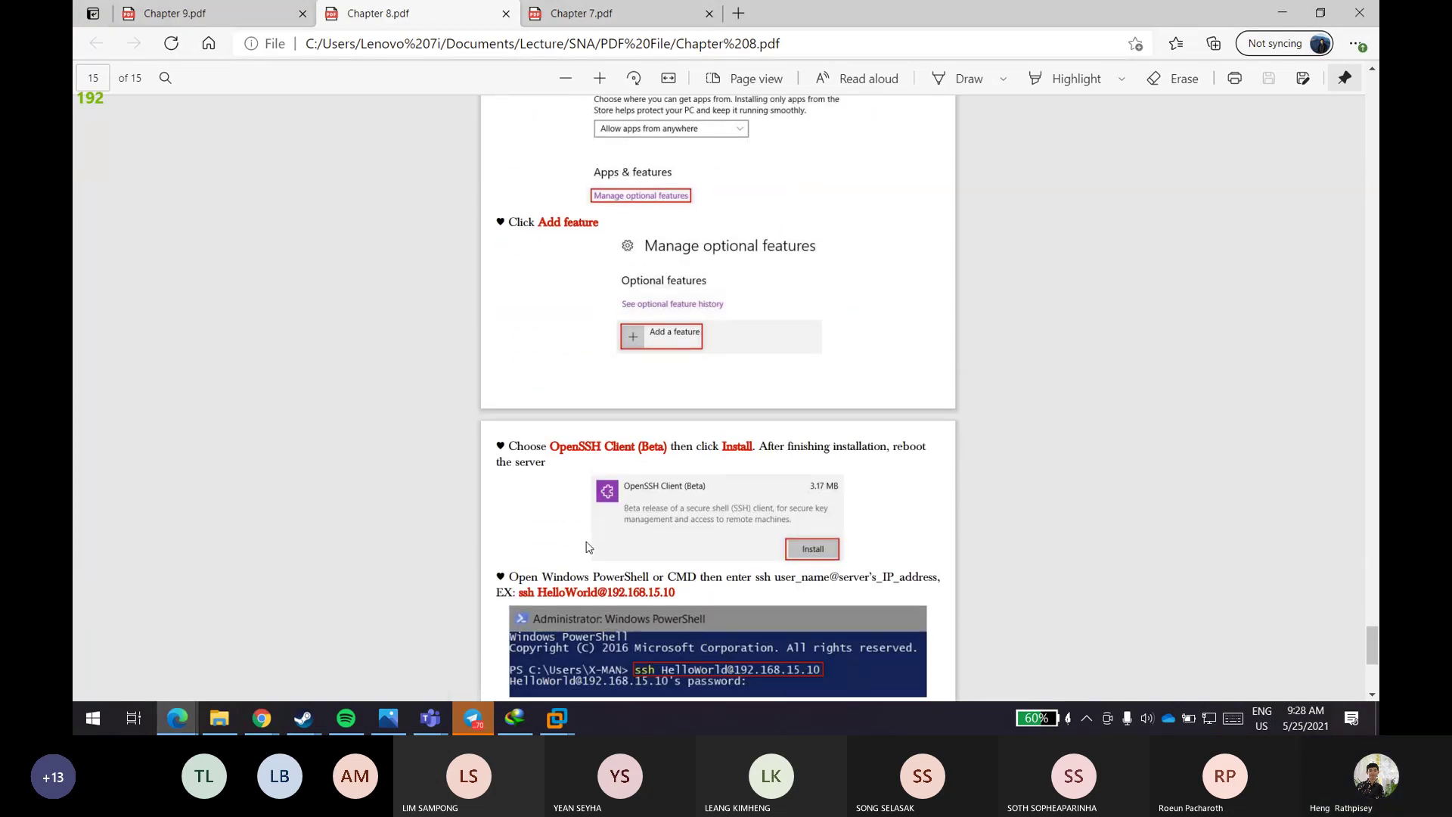
{"action": "scroll", "coordinate": [592, 535], "scroll_direction": "up", "scroll_amount": 2}
{"action": "scroll", "coordinate": [592, 535], "scroll_direction": "up", "scroll_amount": 7}
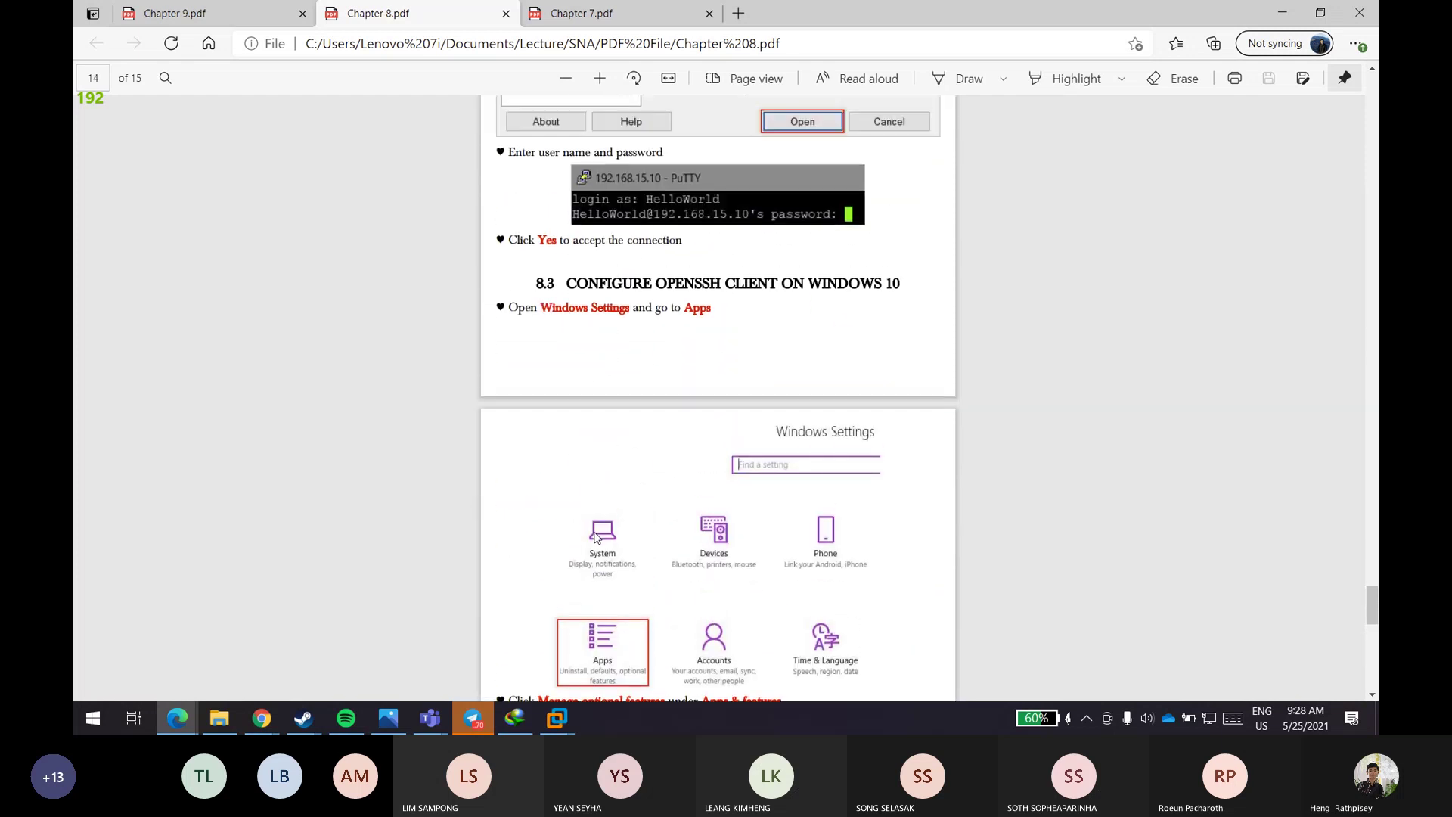
{"action": "scroll", "coordinate": [596, 536], "scroll_direction": "down", "scroll_amount": 7}
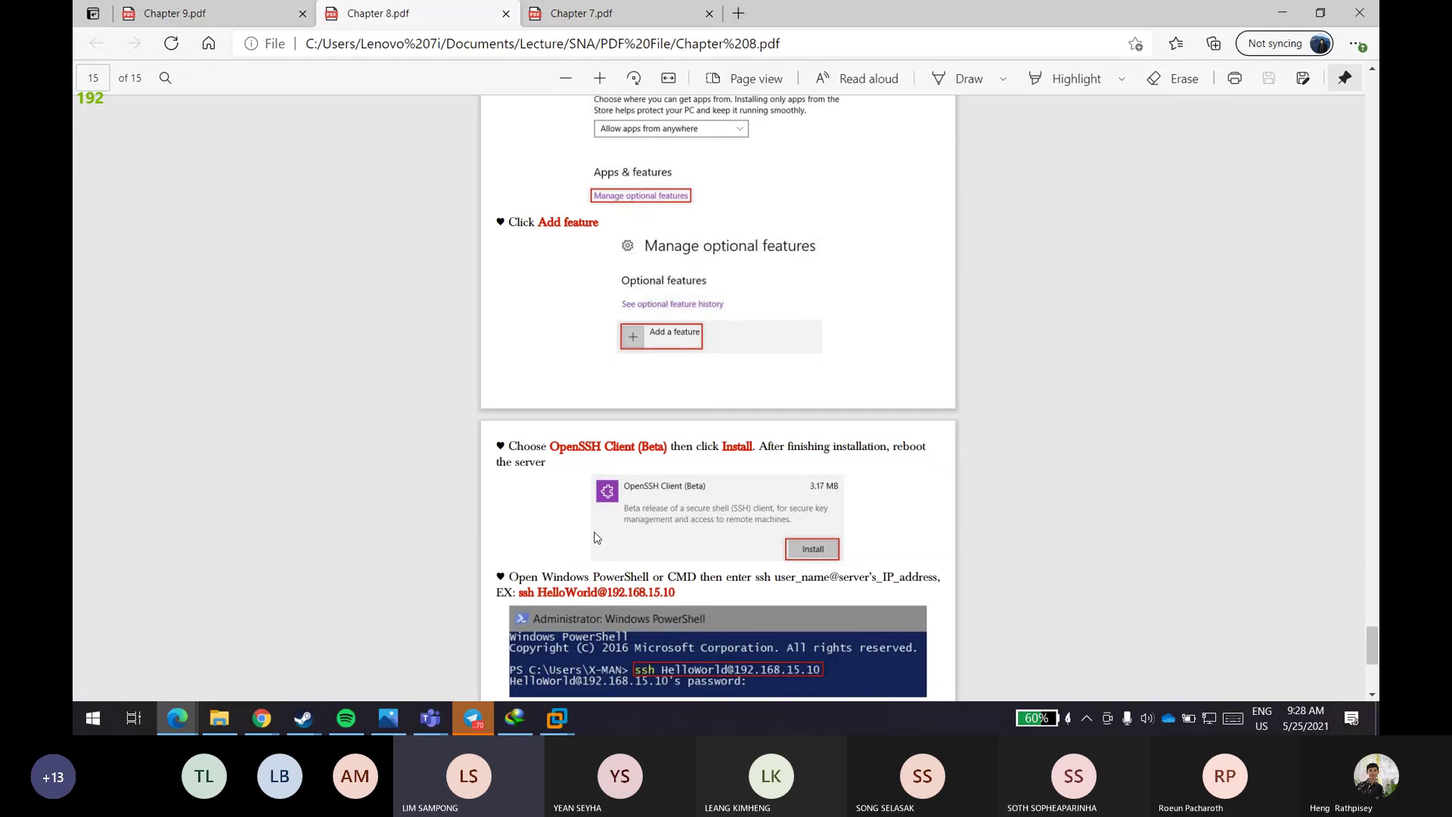
{"action": "scroll", "coordinate": [596, 537], "scroll_direction": "down", "scroll_amount": 5}
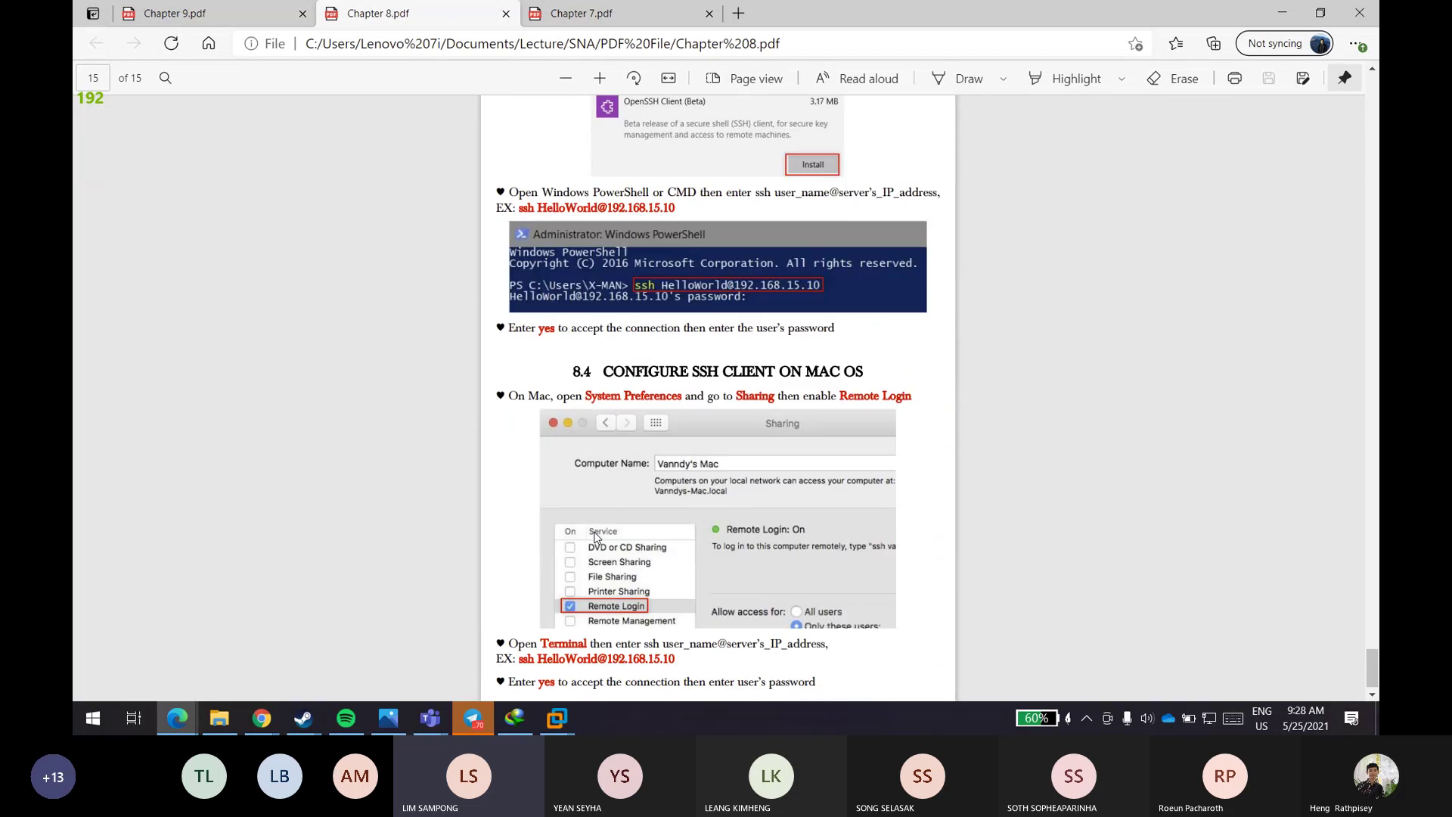
{"action": "scroll", "coordinate": [596, 537], "scroll_direction": "down", "scroll_amount": 1}
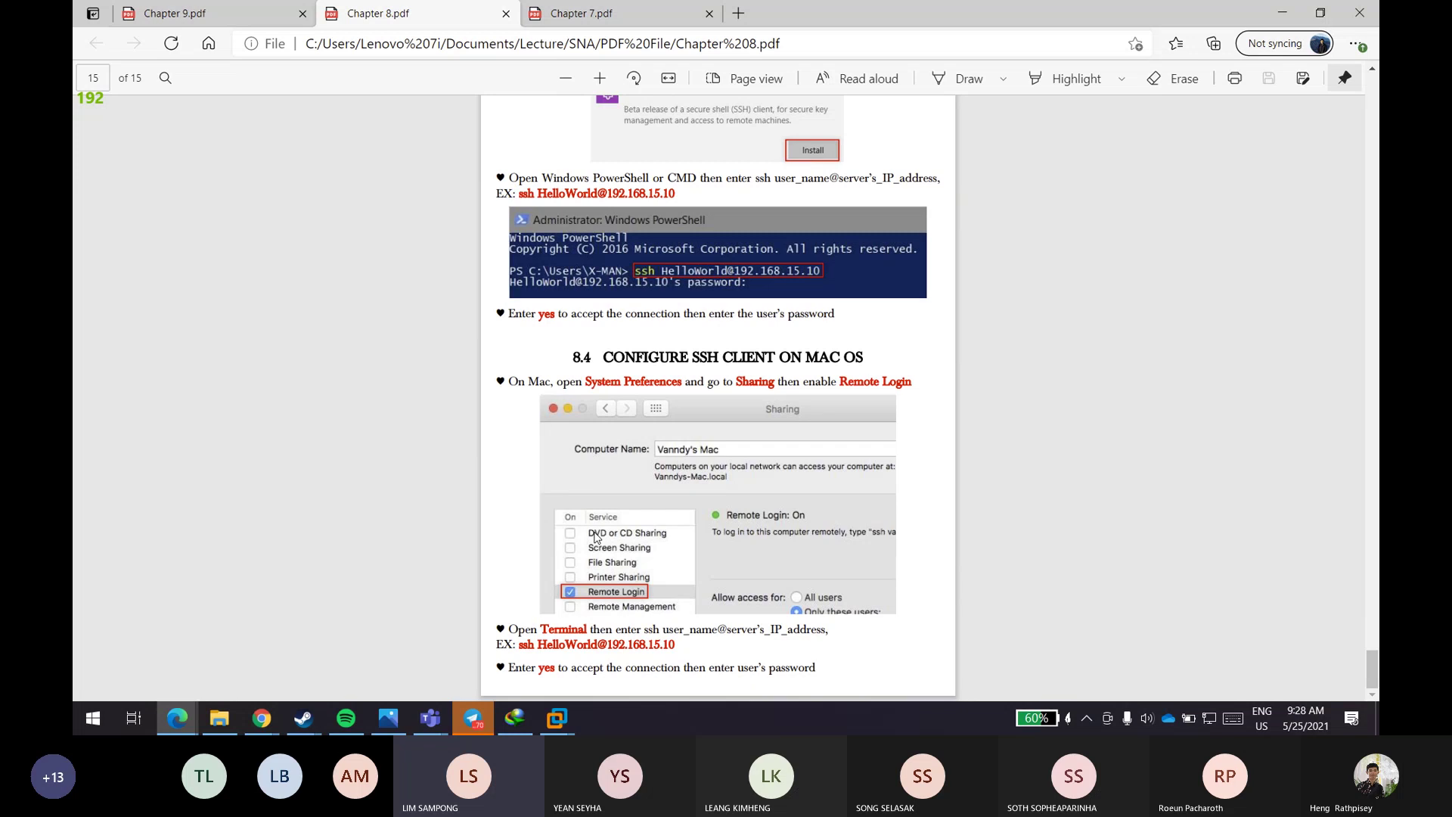
{"action": "scroll", "coordinate": [594, 535], "scroll_direction": "up", "scroll_amount": 20}
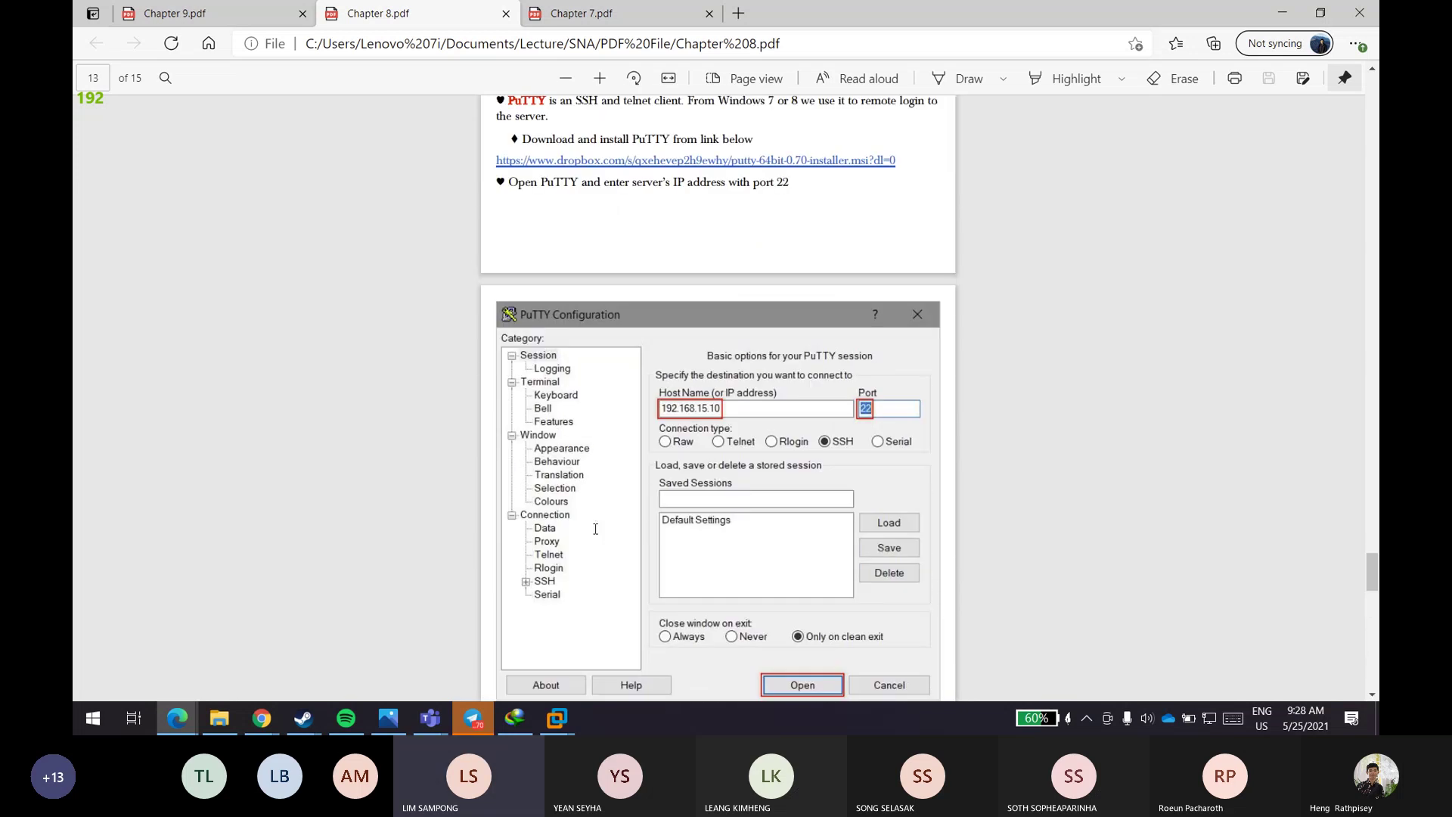
- Scroll back up through Chapter 8.pdf to review its earlier sections
{"action": "scroll", "coordinate": [595, 528], "scroll_direction": "up", "scroll_amount": 4}
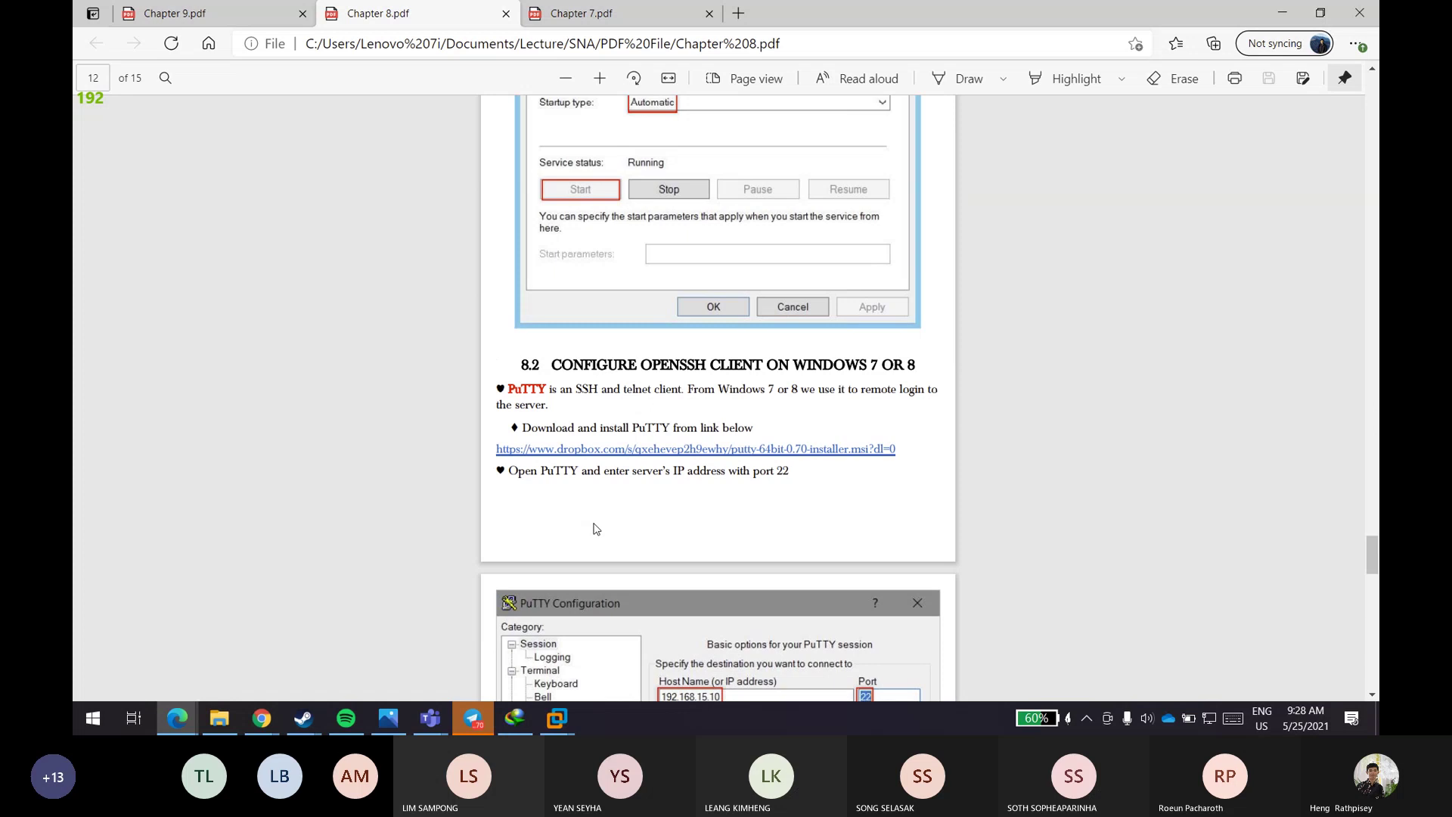
{"action": "scroll", "coordinate": [595, 525], "scroll_direction": "up", "scroll_amount": 12}
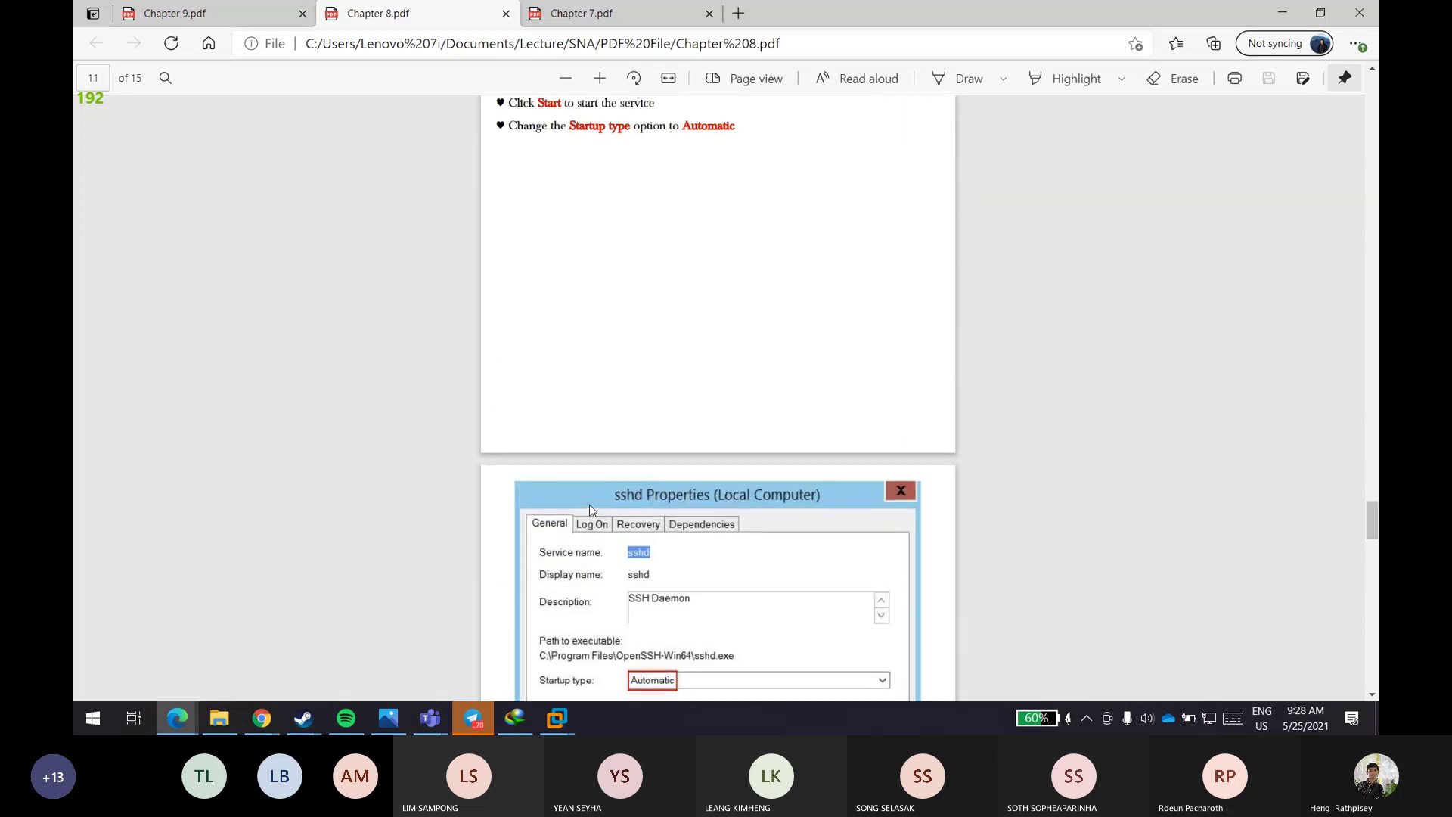
{"action": "scroll", "coordinate": [592, 510], "scroll_direction": "up", "scroll_amount": 9}
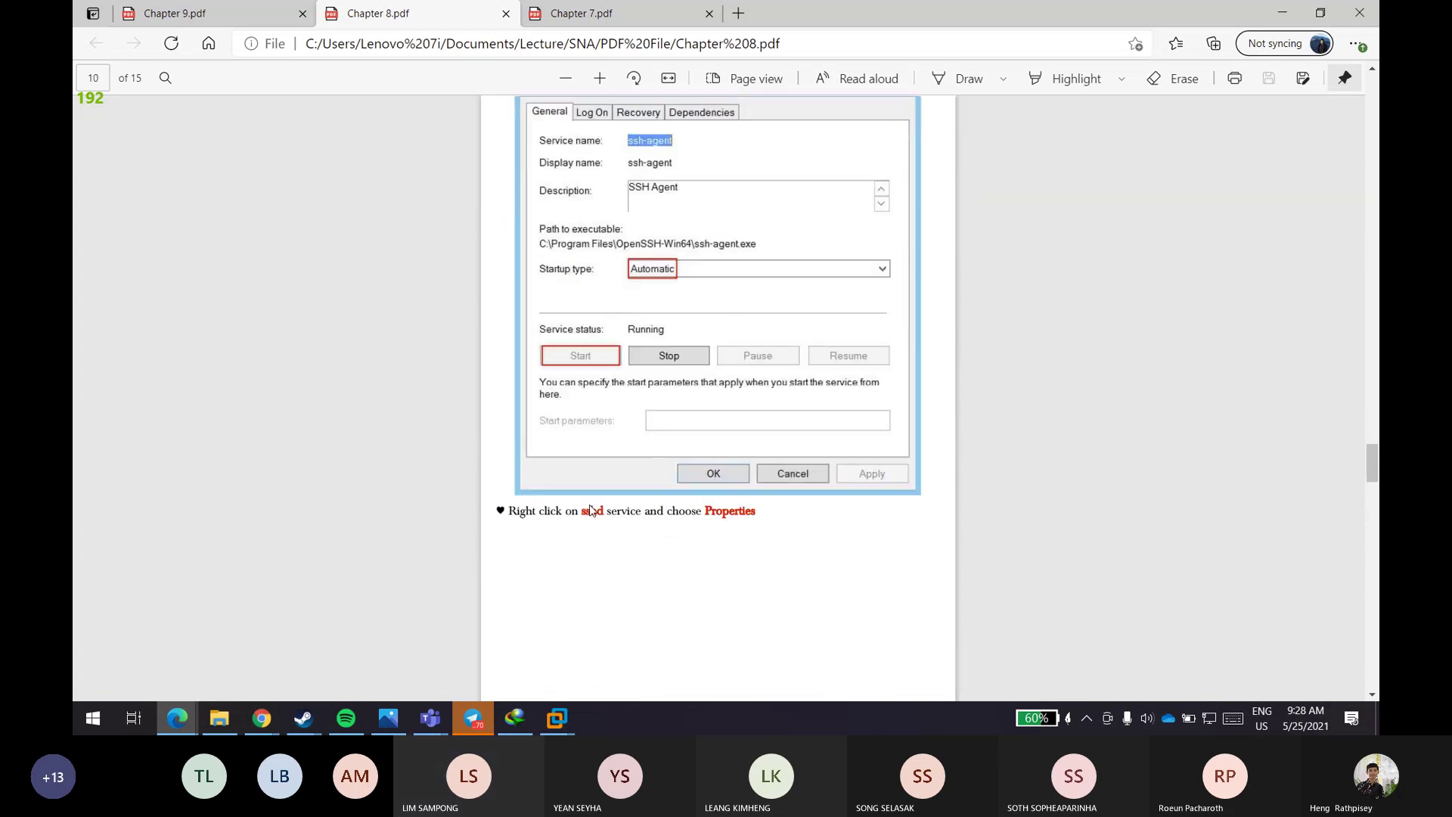
{"action": "scroll", "coordinate": [592, 510], "scroll_direction": "up", "scroll_amount": 15}
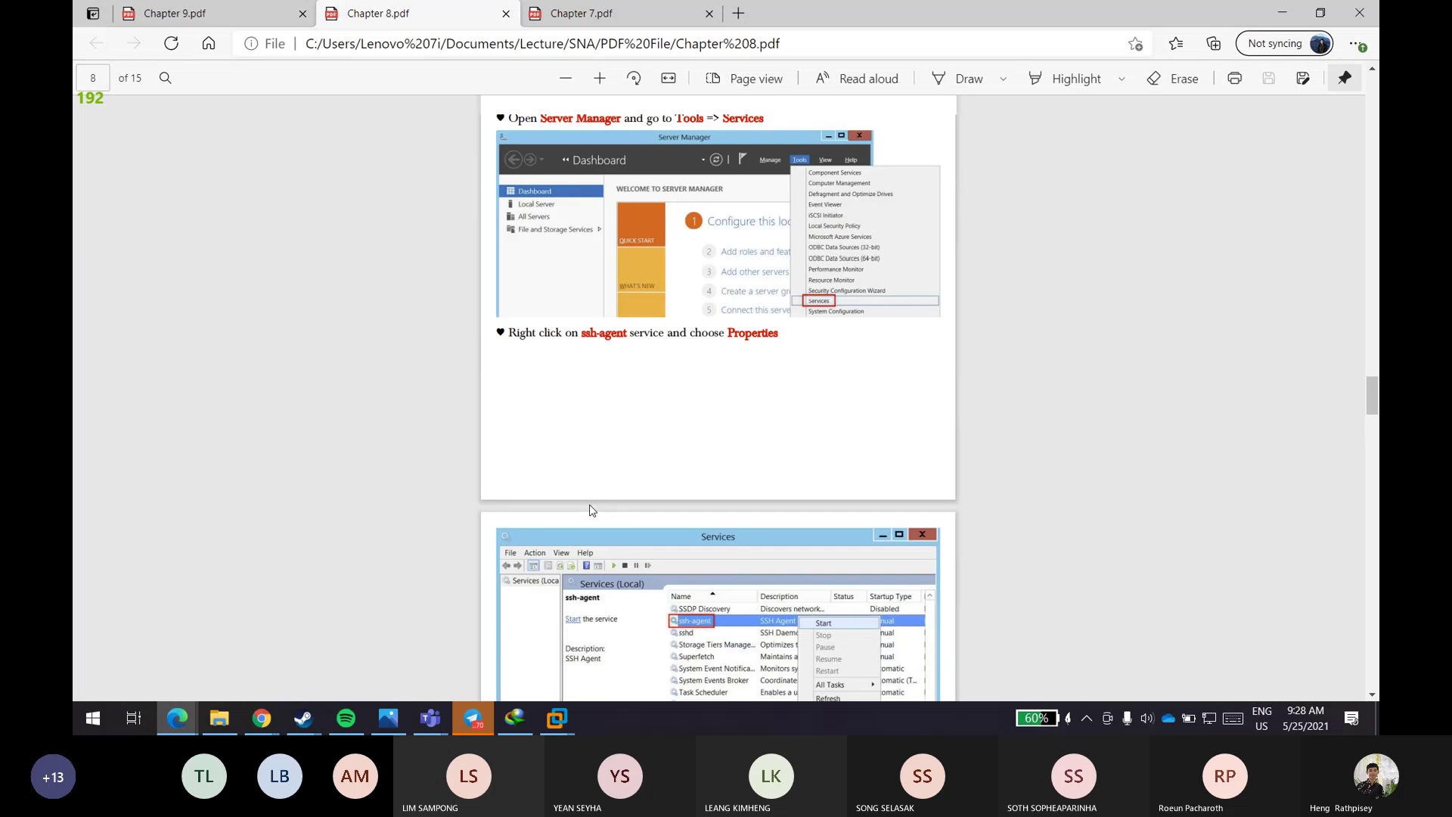
{"action": "scroll", "coordinate": [592, 510], "scroll_direction": "up", "scroll_amount": 15}
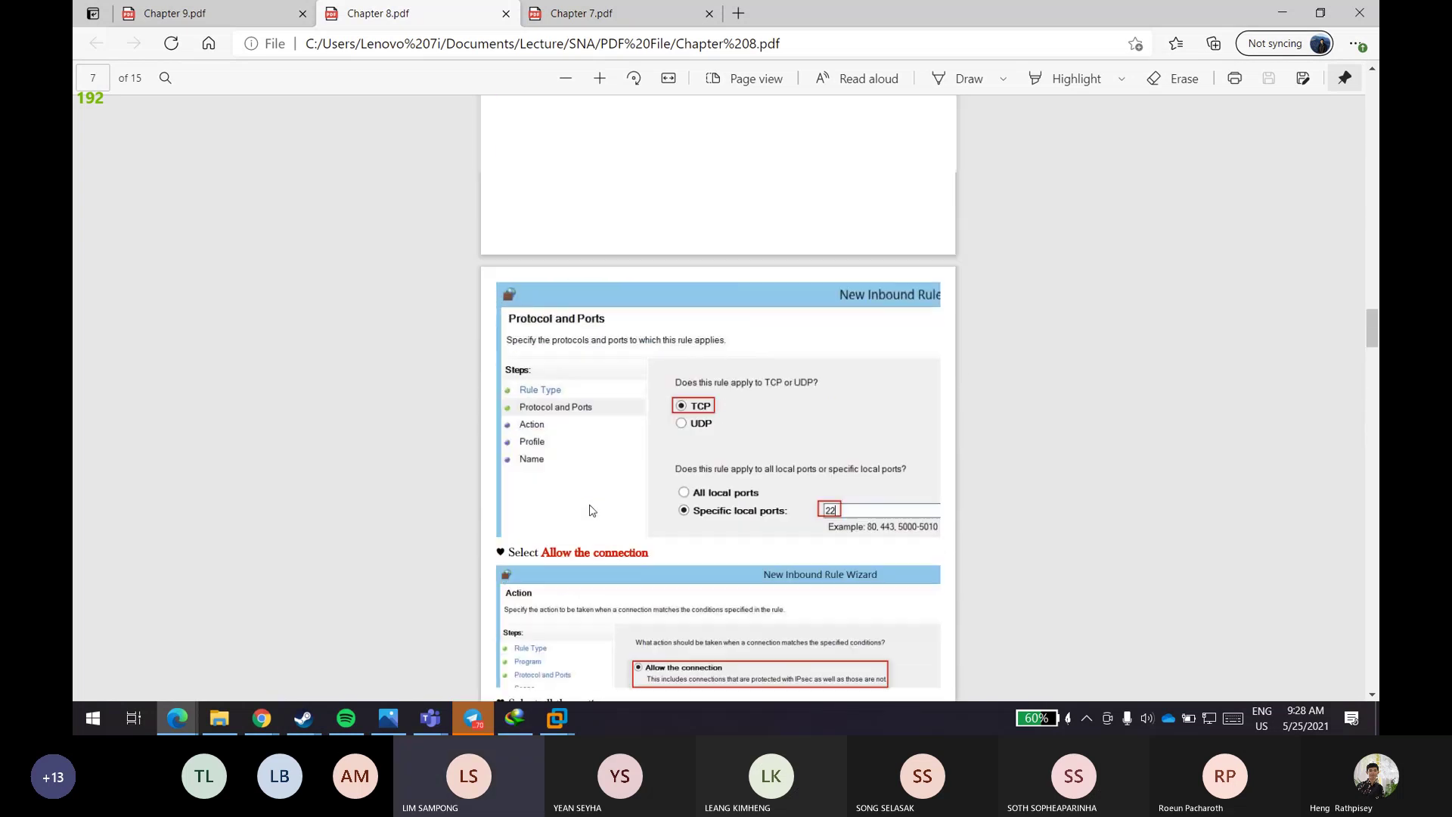
{"action": "scroll", "coordinate": [590, 510], "scroll_direction": "up", "scroll_amount": 4}
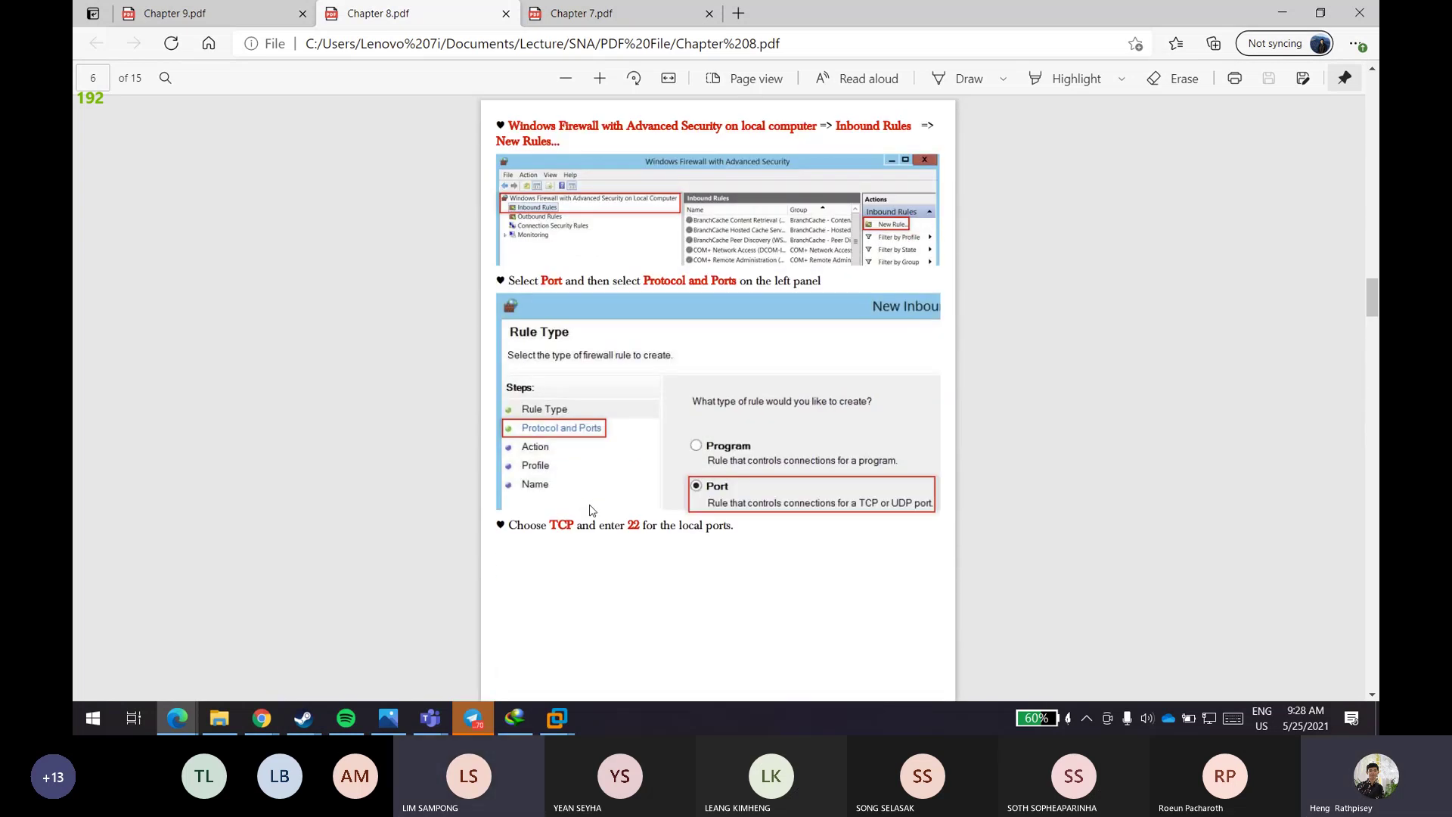
{"action": "scroll", "coordinate": [591, 510], "scroll_direction": "up", "scroll_amount": 4}
{"action": "scroll", "coordinate": [591, 510], "scroll_direction": "down", "scroll_amount": 9}
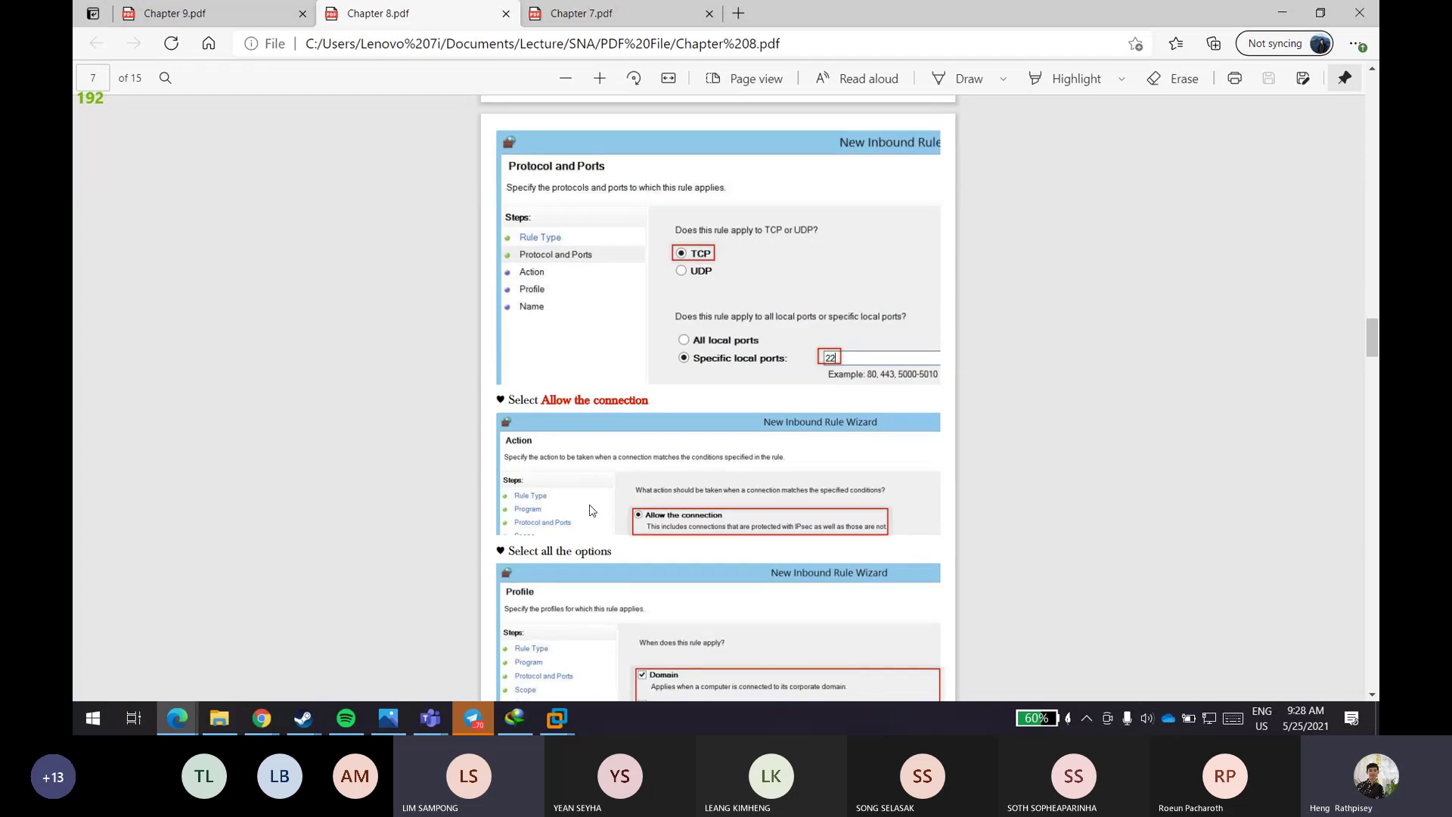
{"action": "scroll", "coordinate": [592, 510], "scroll_direction": "up", "scroll_amount": 8}
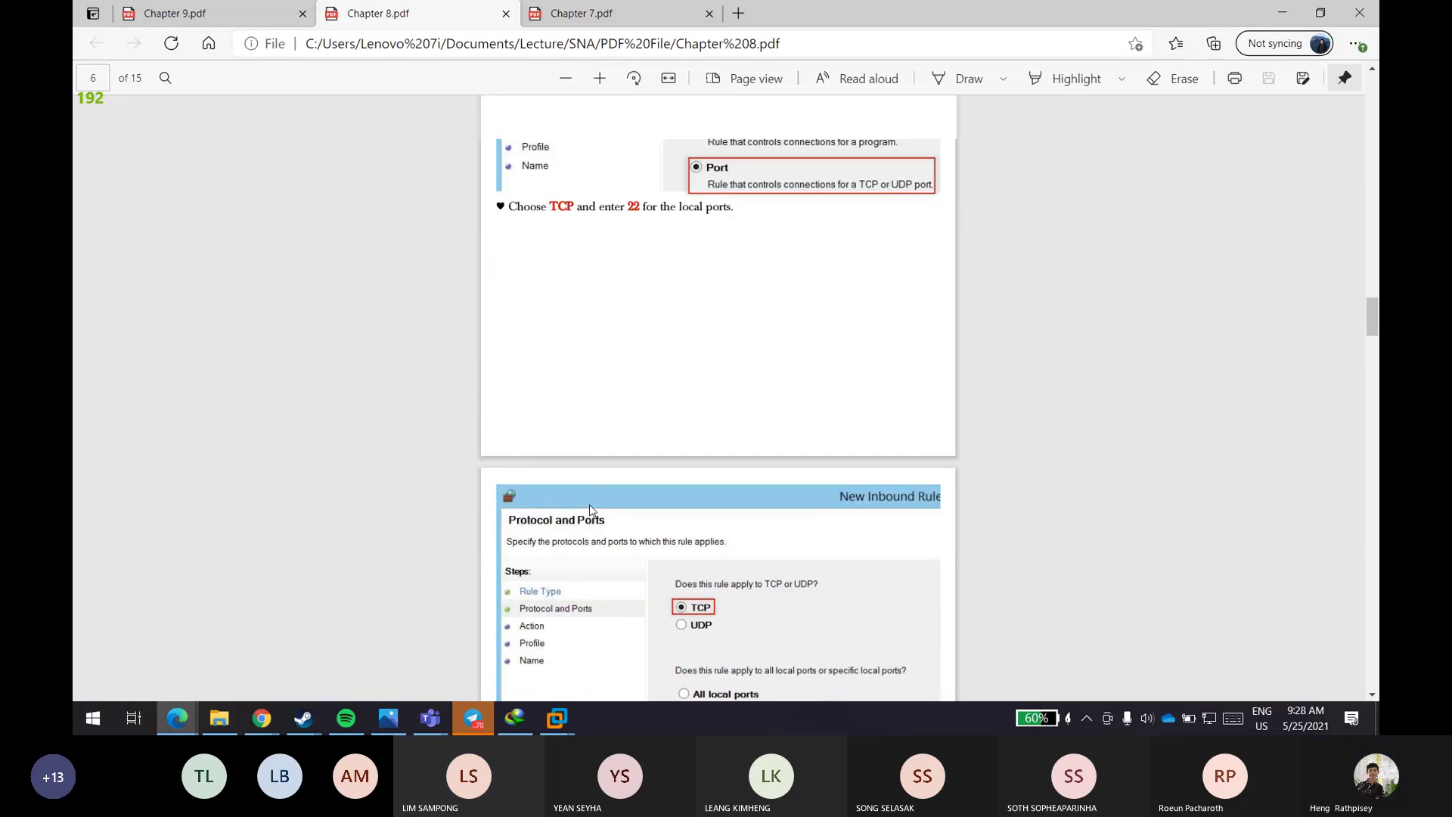
{"action": "scroll", "coordinate": [592, 510], "scroll_direction": "up", "scroll_amount": 10}
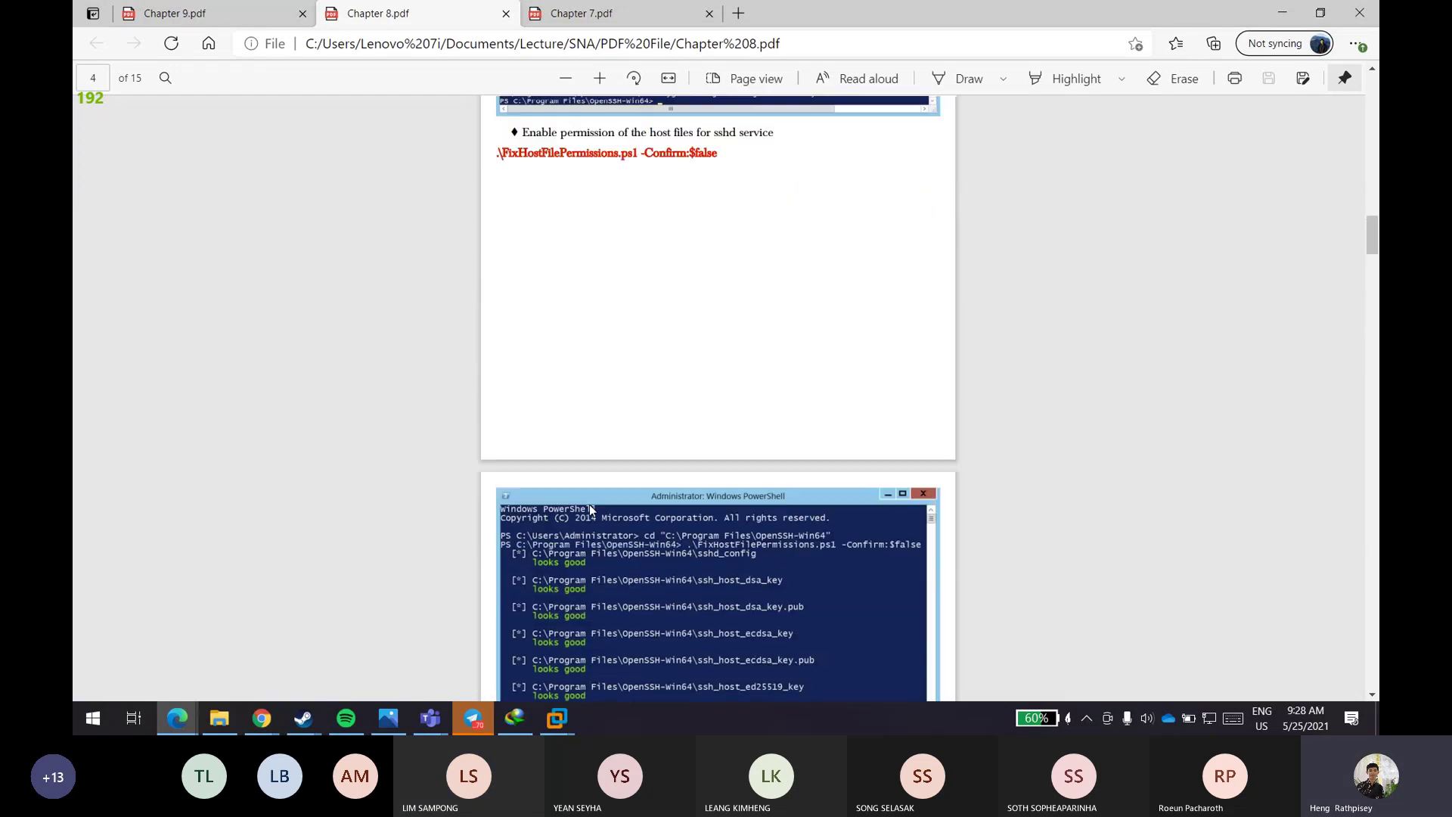
{"action": "scroll", "coordinate": [592, 510], "scroll_direction": "up", "scroll_amount": 8}
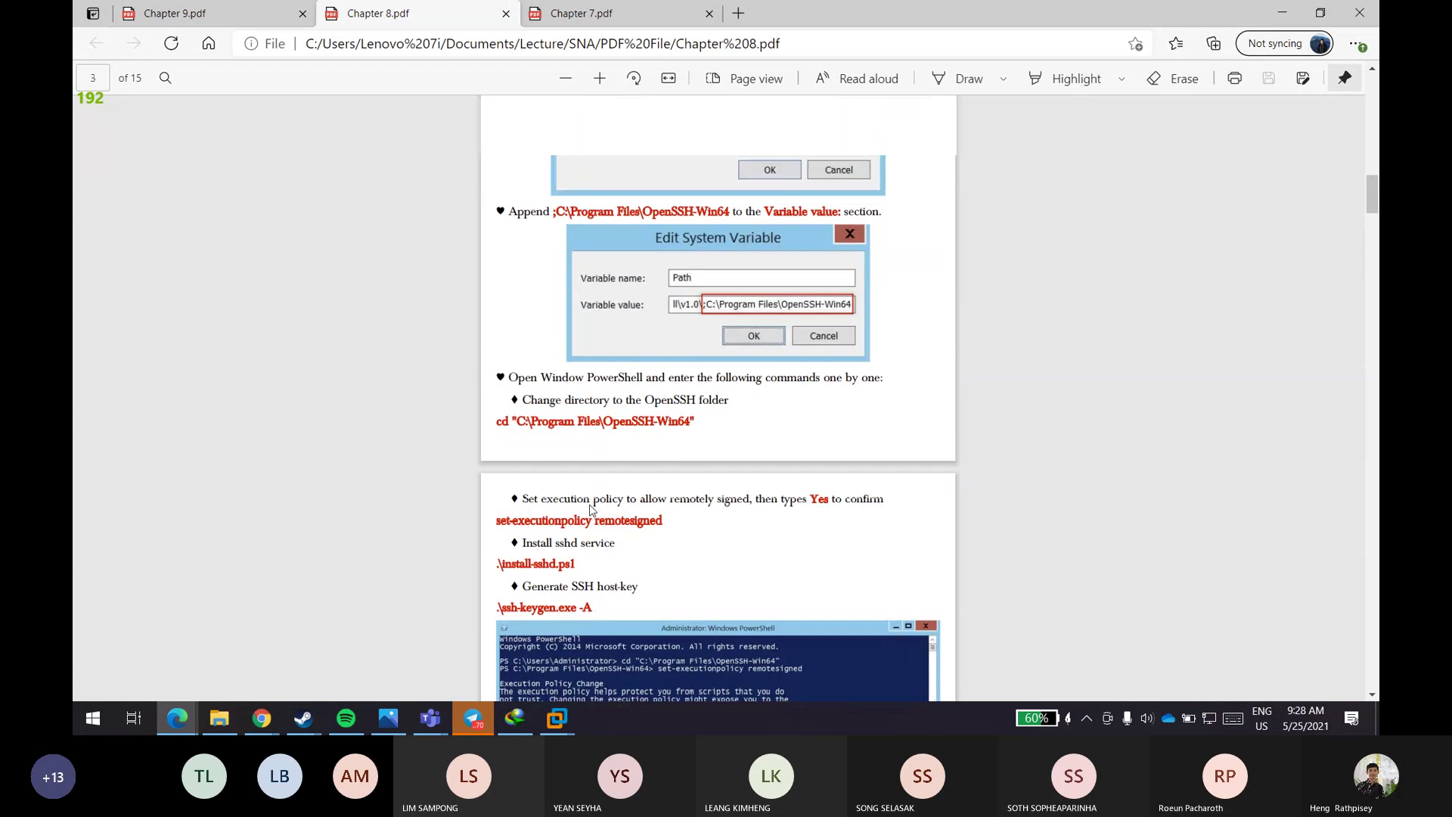
{"action": "scroll", "coordinate": [592, 510], "scroll_direction": "up", "scroll_amount": 10}
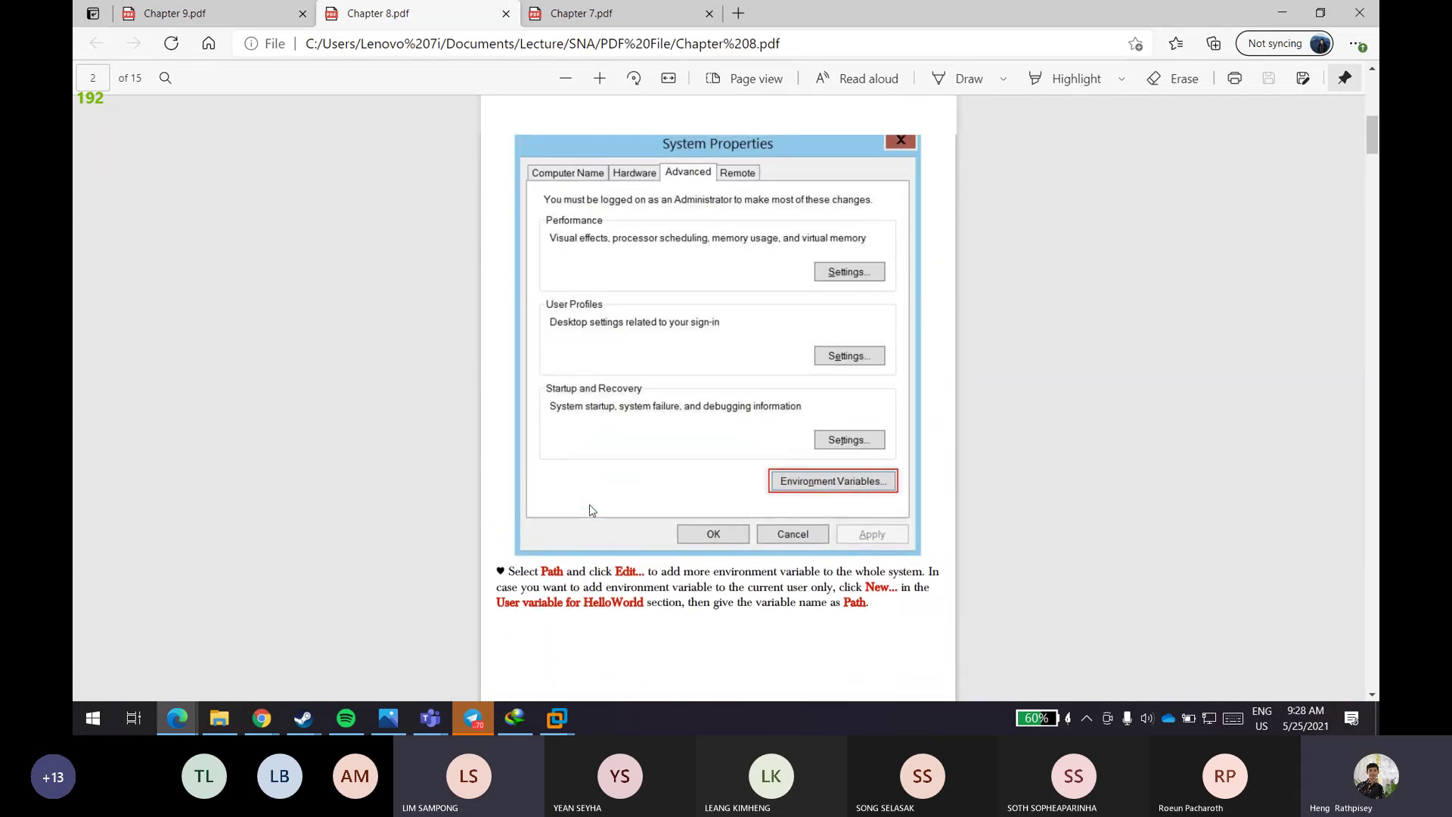
{"action": "scroll", "coordinate": [592, 510], "scroll_direction": "up", "scroll_amount": 5}
{"action": "scroll", "coordinate": [592, 506], "scroll_direction": "down", "scroll_amount": 12}
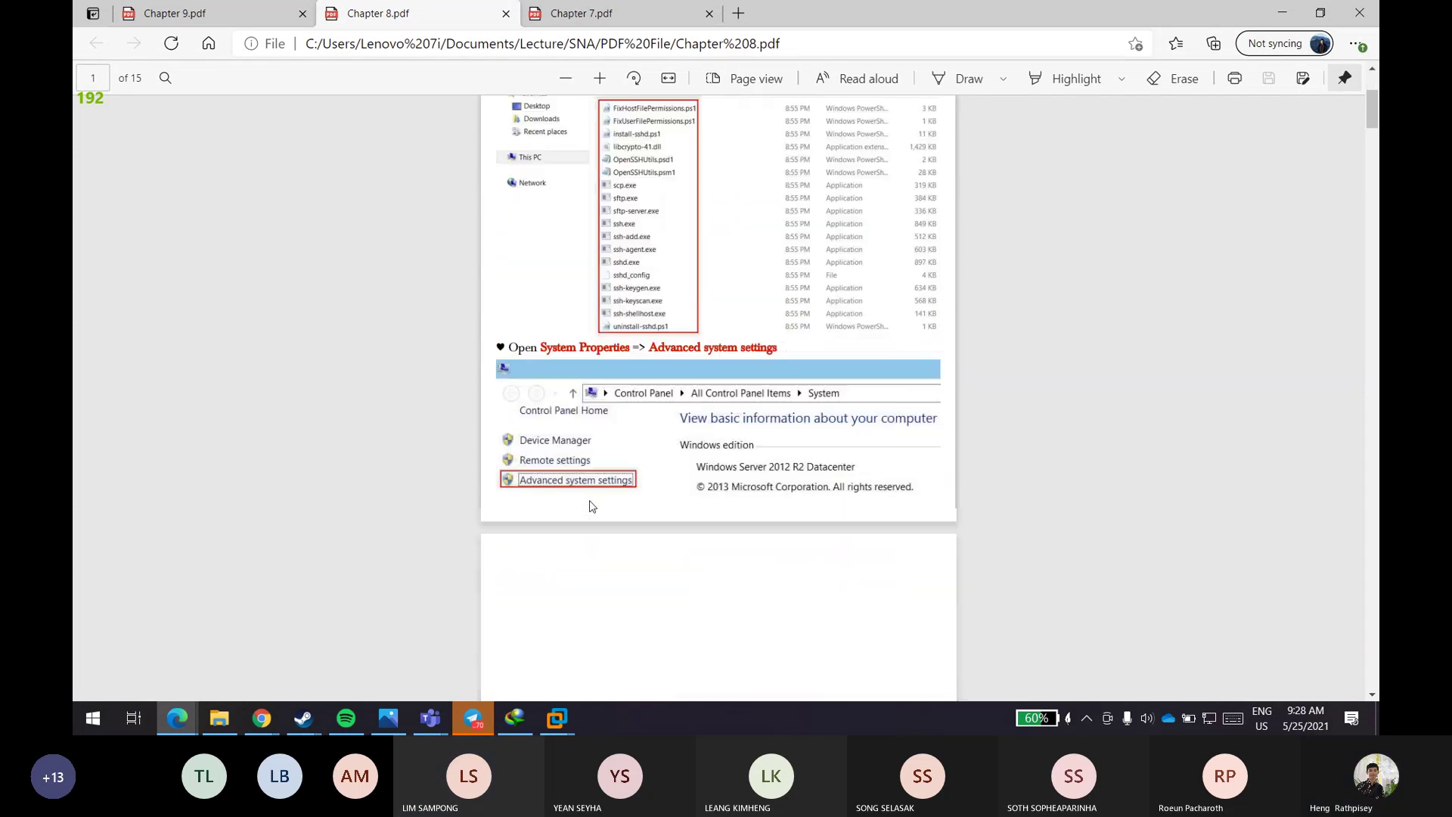
{"action": "scroll", "coordinate": [591, 499], "scroll_direction": "down", "scroll_amount": 20}
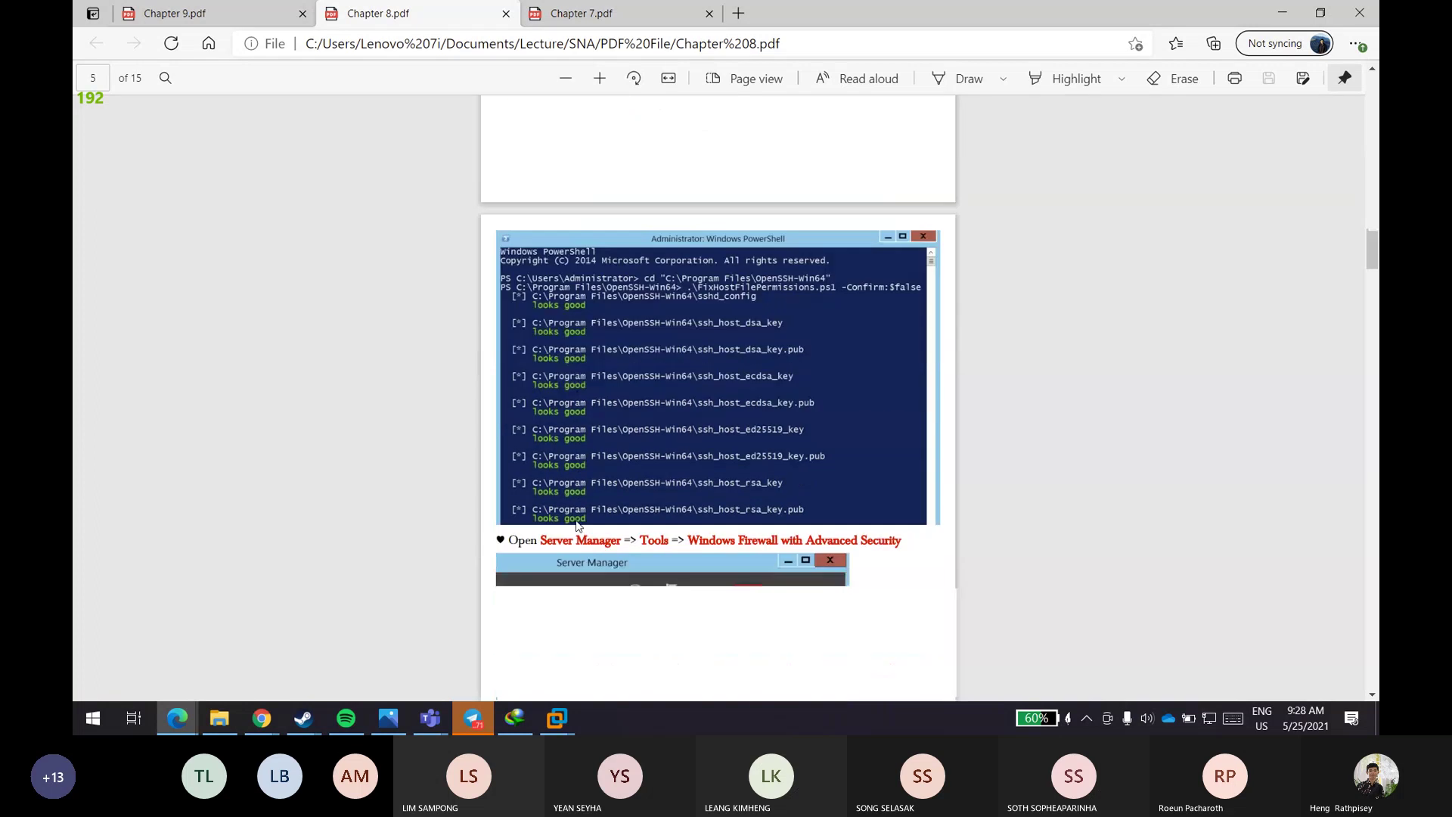
{"action": "scroll", "coordinate": [575, 523], "scroll_direction": "down", "scroll_amount": 8}
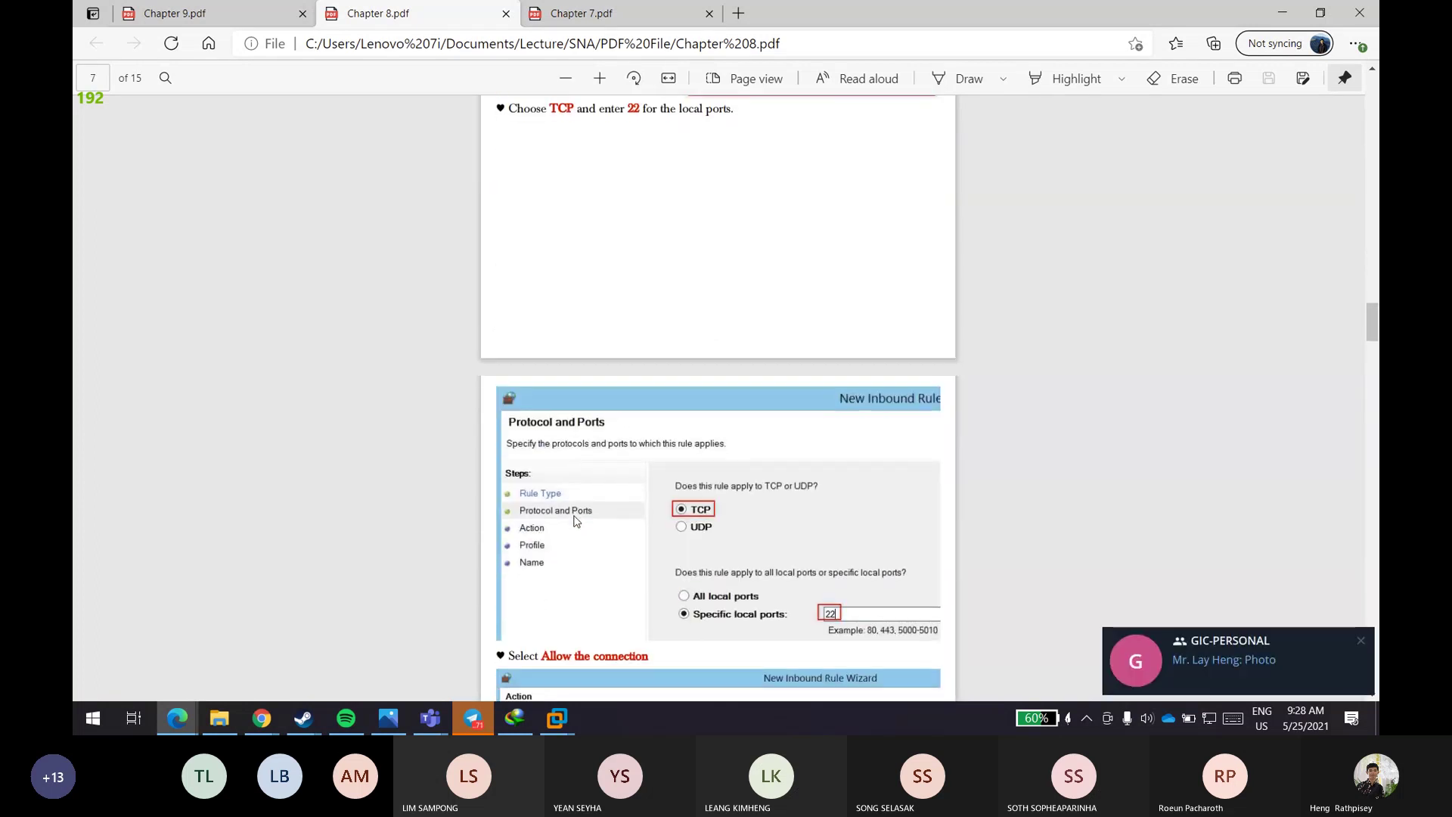
{"action": "scroll", "coordinate": [575, 520], "scroll_direction": "down", "scroll_amount": 3}
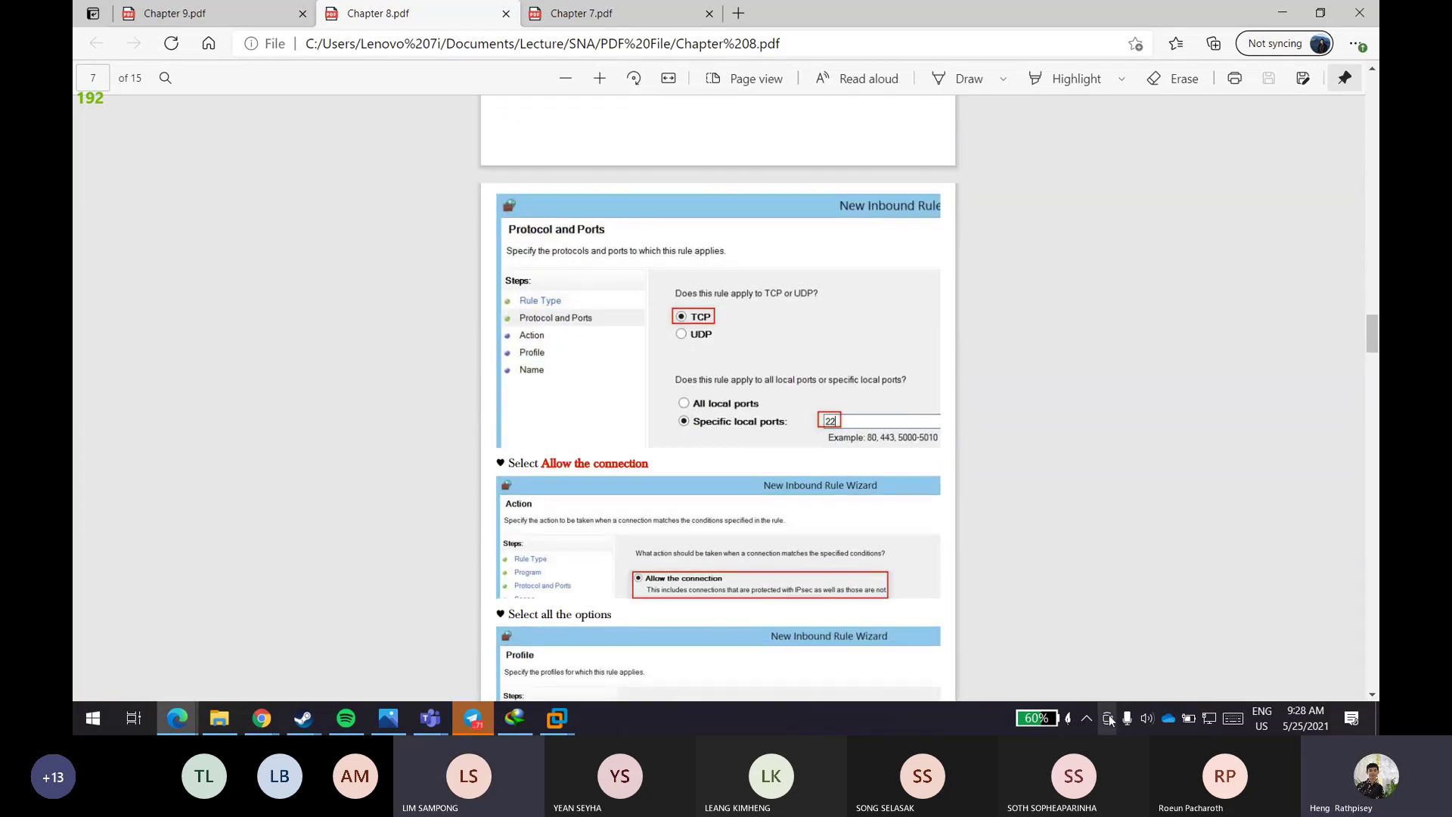
- Quit Telegram from the hidden system tray icons
{"action": "left_click", "coordinate": [1086, 717]}
{"action": "right_click", "coordinate": [1105, 614]}
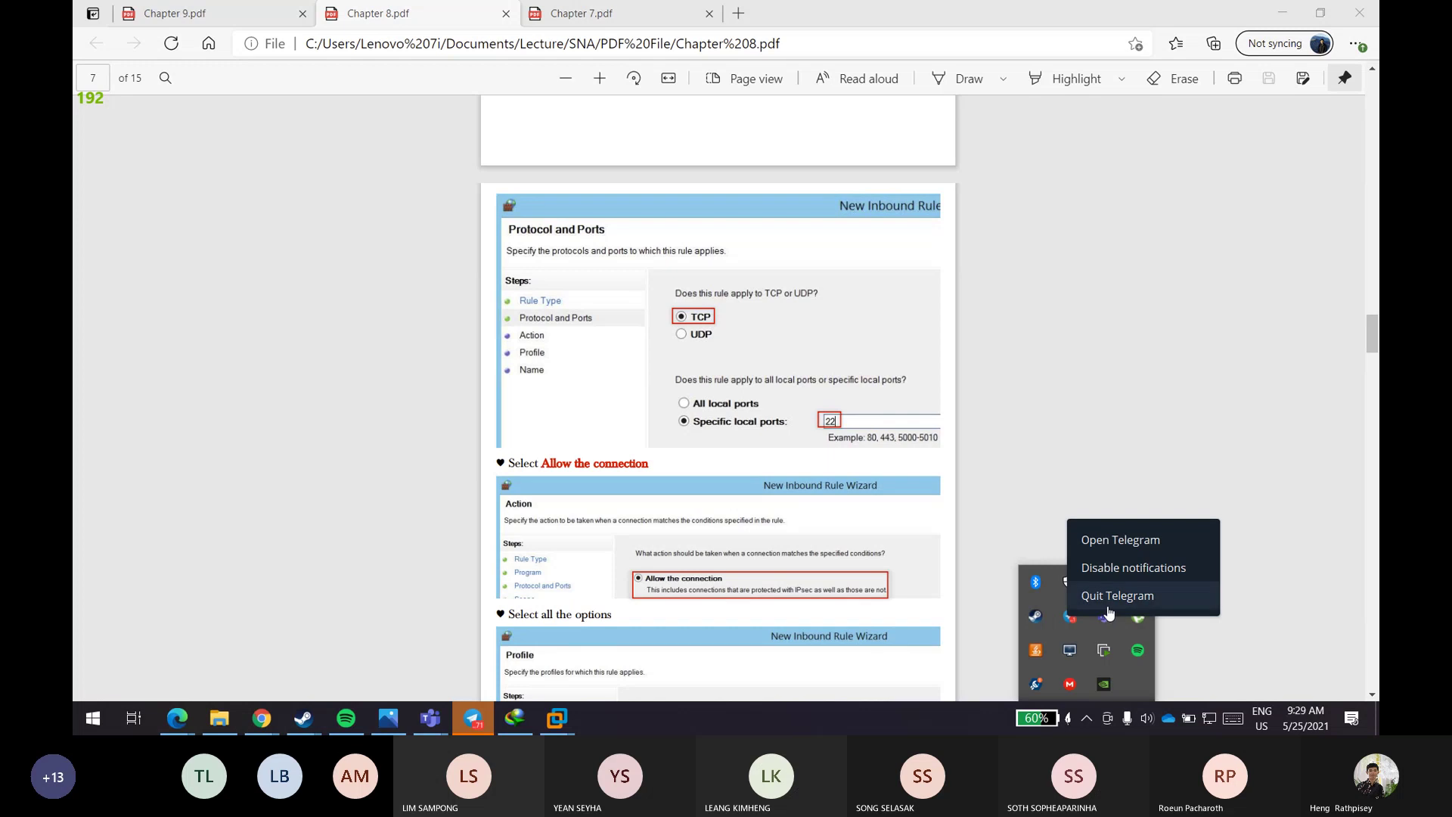
{"action": "left_click", "coordinate": [1108, 611]}
- Scroll Chapter 8.pdf down to section 8.4, the Mac OS SSH client, on page 15
{"action": "left_click", "coordinate": [1020, 408]}
{"action": "scroll", "coordinate": [1019, 410], "scroll_direction": "down", "scroll_amount": 6}
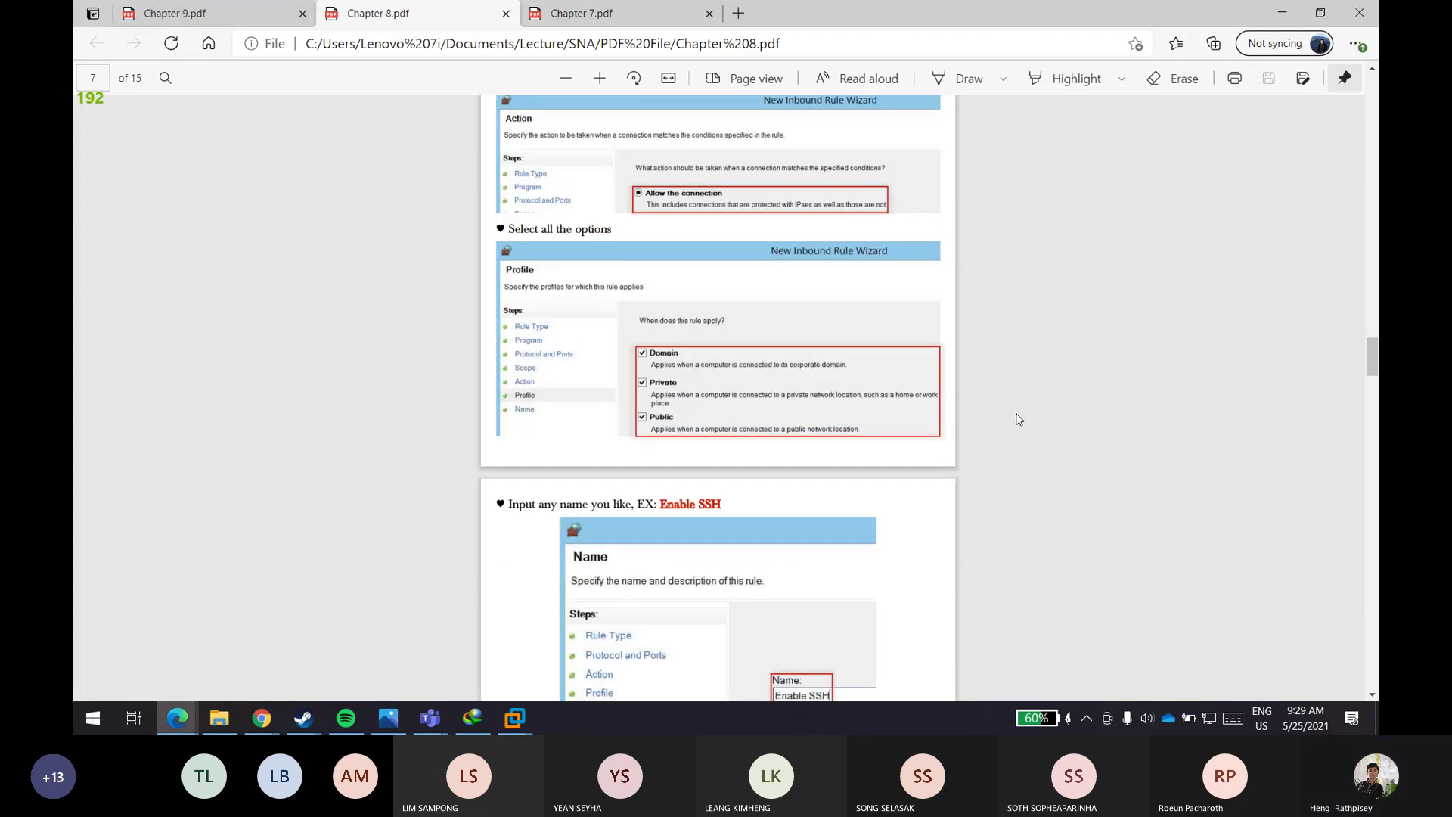
{"action": "scroll", "coordinate": [1018, 418], "scroll_direction": "down", "scroll_amount": 11}
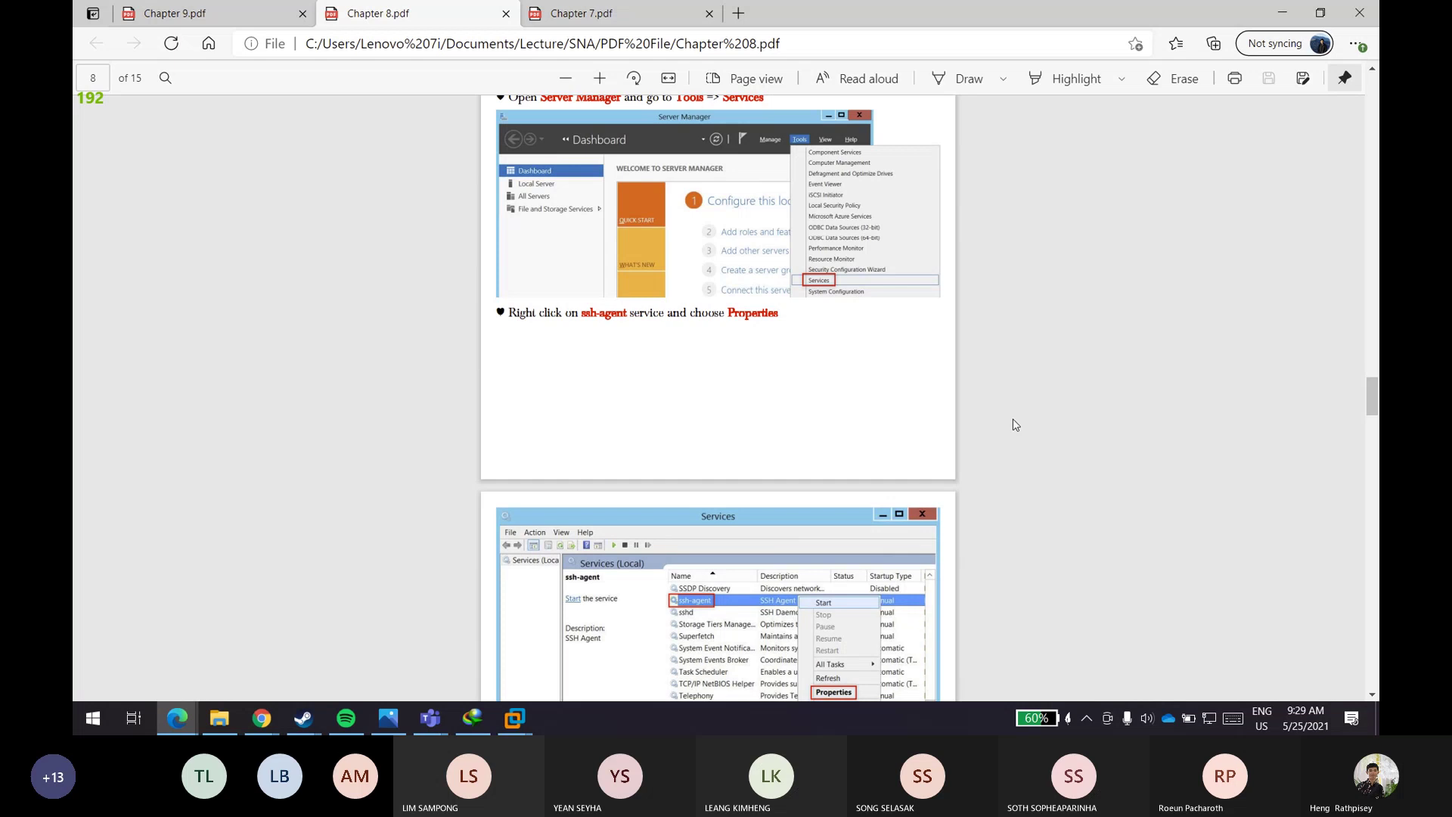
{"action": "scroll", "coordinate": [1013, 420], "scroll_direction": "down", "scroll_amount": 4}
{"action": "scroll", "coordinate": [1044, 402], "scroll_direction": "down", "scroll_amount": 4}
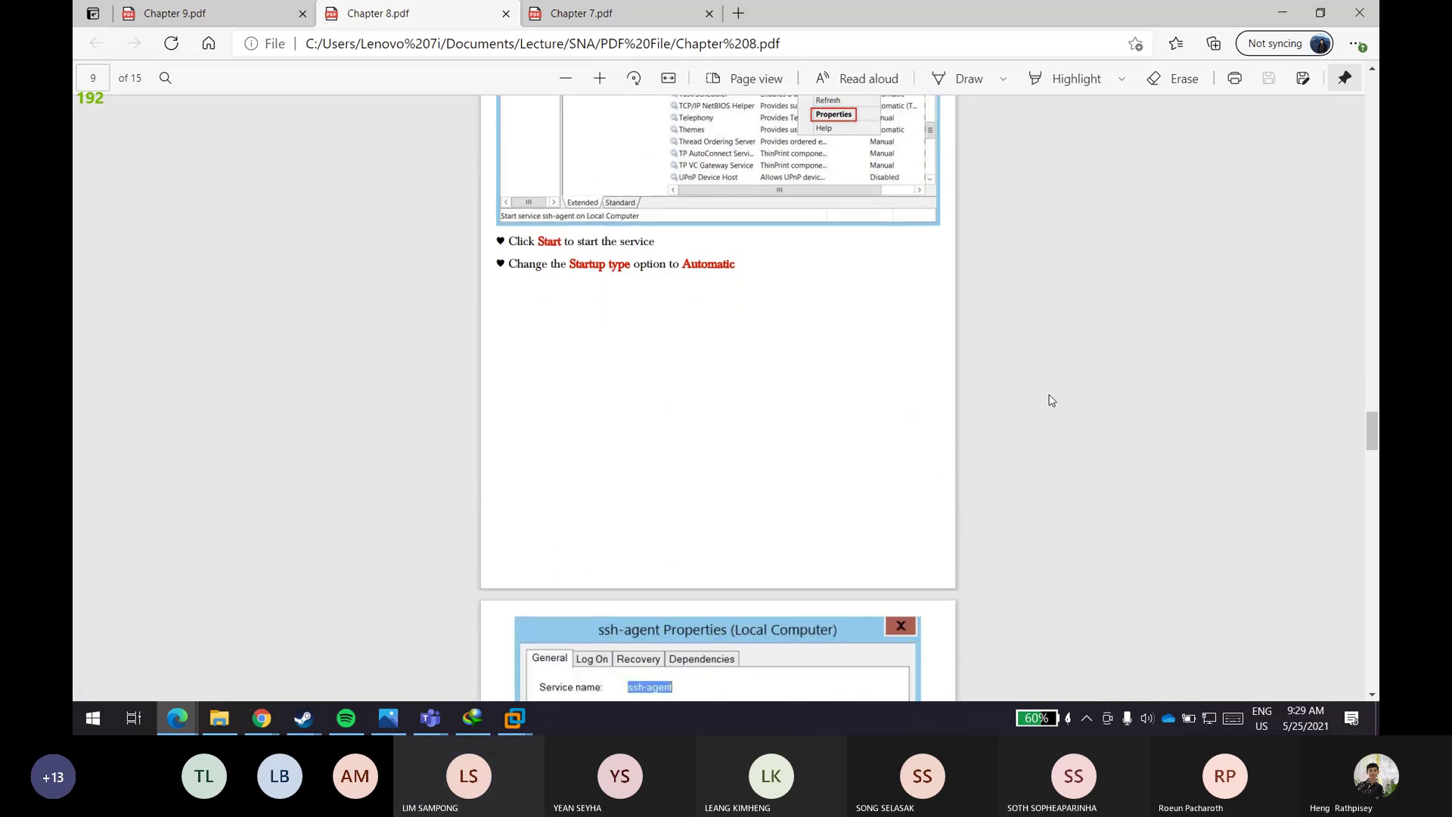
{"action": "scroll", "coordinate": [1051, 379], "scroll_direction": "down", "scroll_amount": 10}
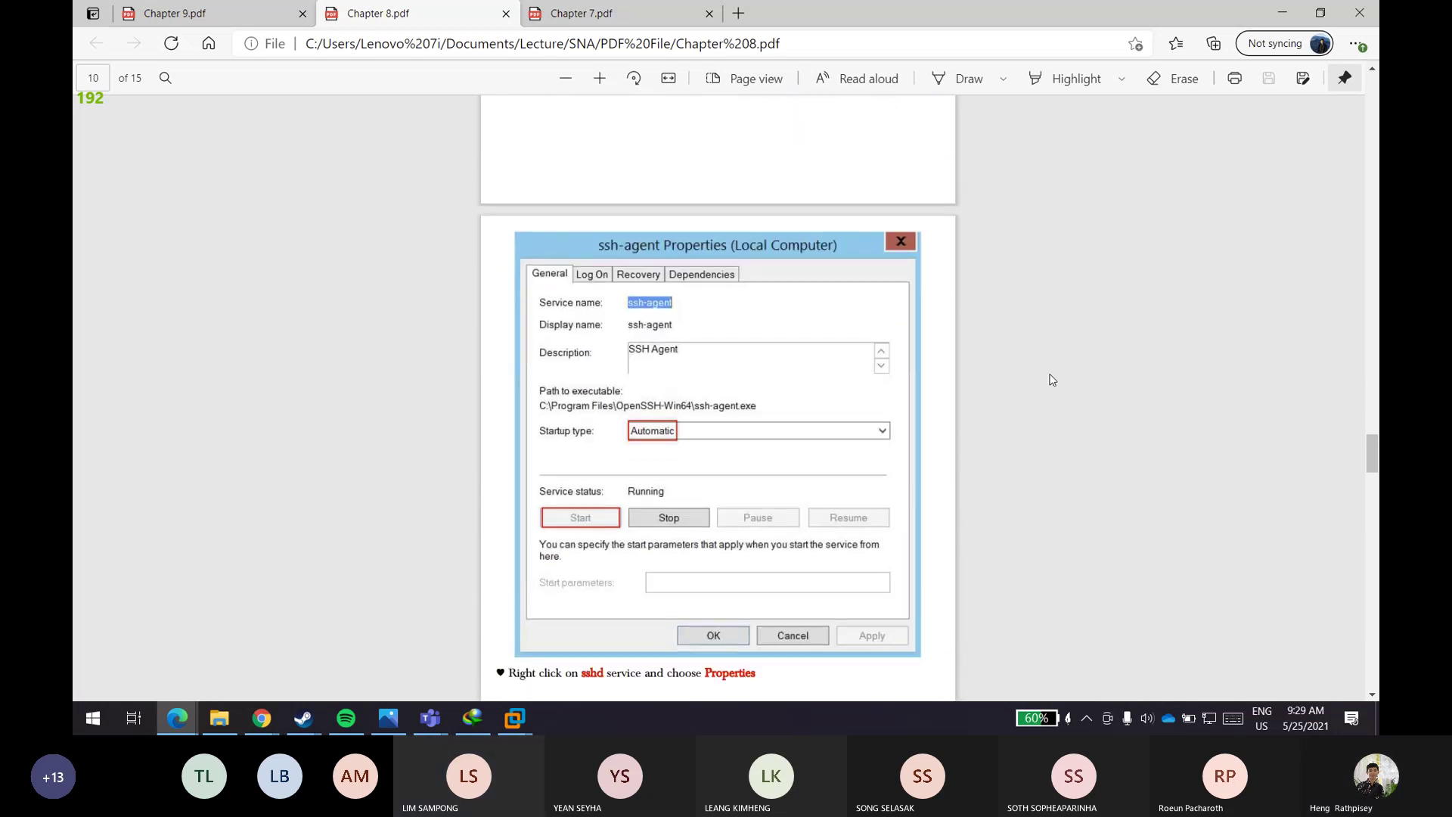
{"action": "scroll", "coordinate": [1051, 380], "scroll_direction": "down", "scroll_amount": 11}
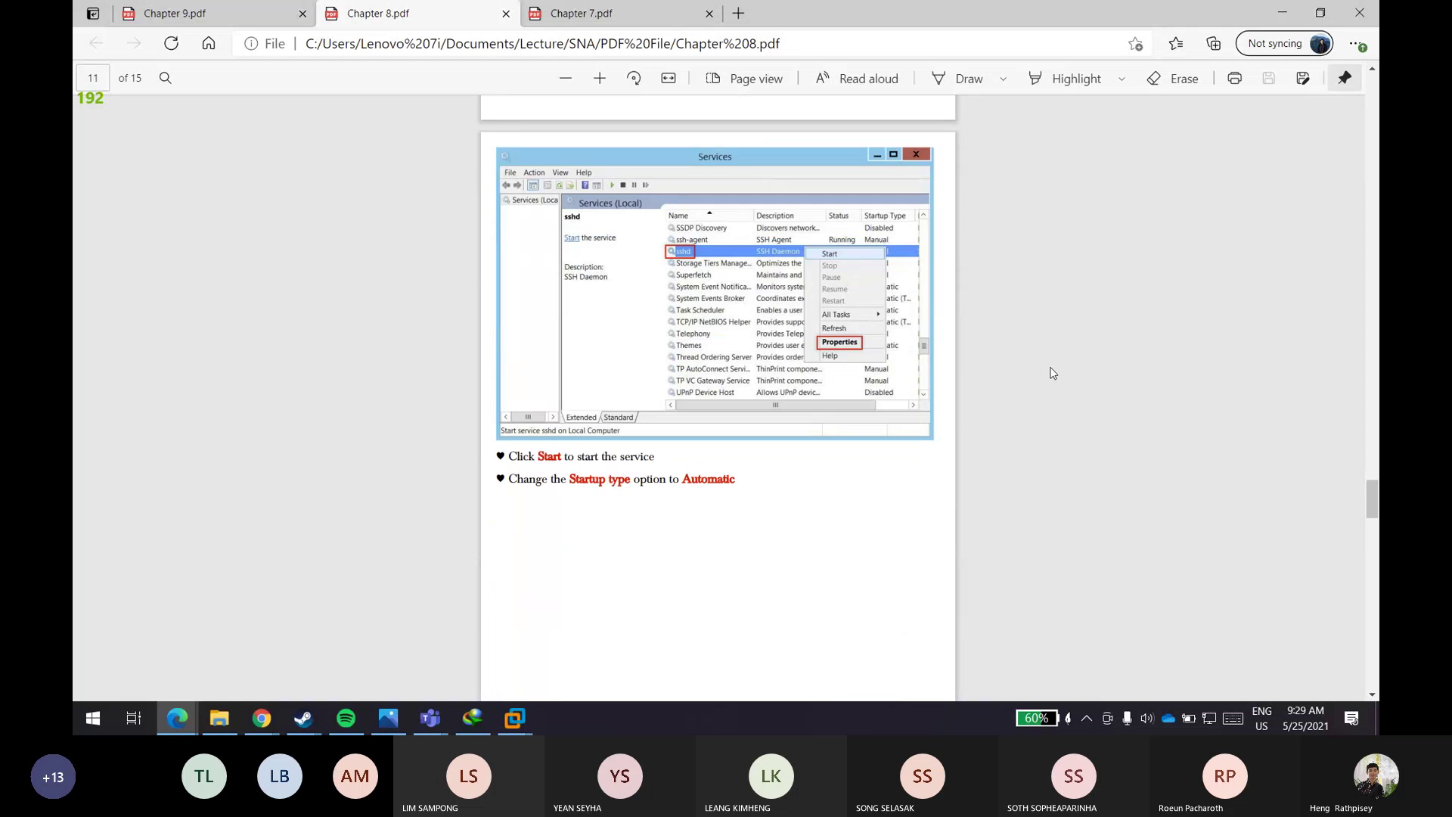
{"action": "scroll", "coordinate": [1051, 373], "scroll_direction": "down", "scroll_amount": 10}
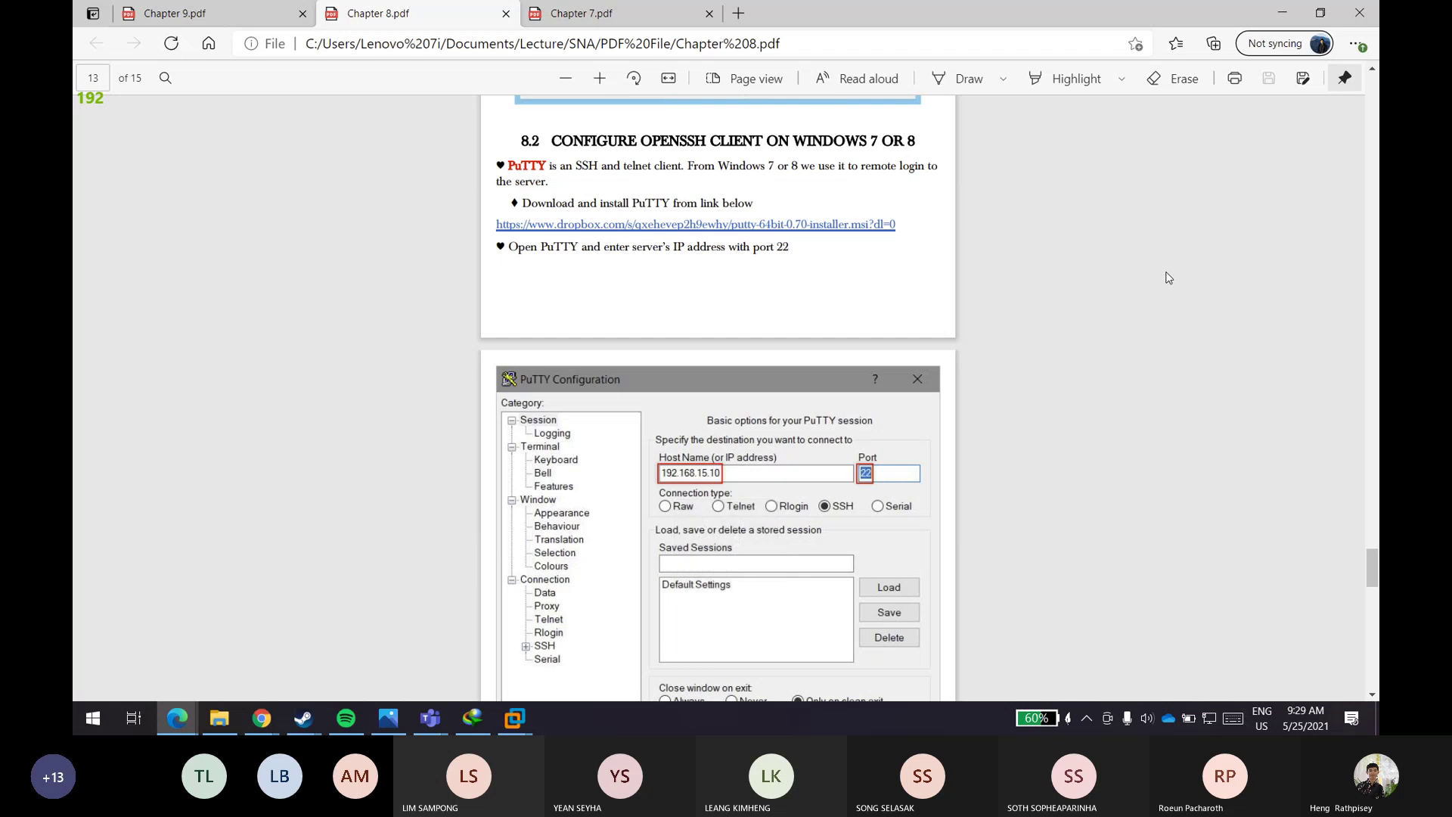
{"action": "scroll", "coordinate": [1165, 276], "scroll_direction": "down", "scroll_amount": 8}
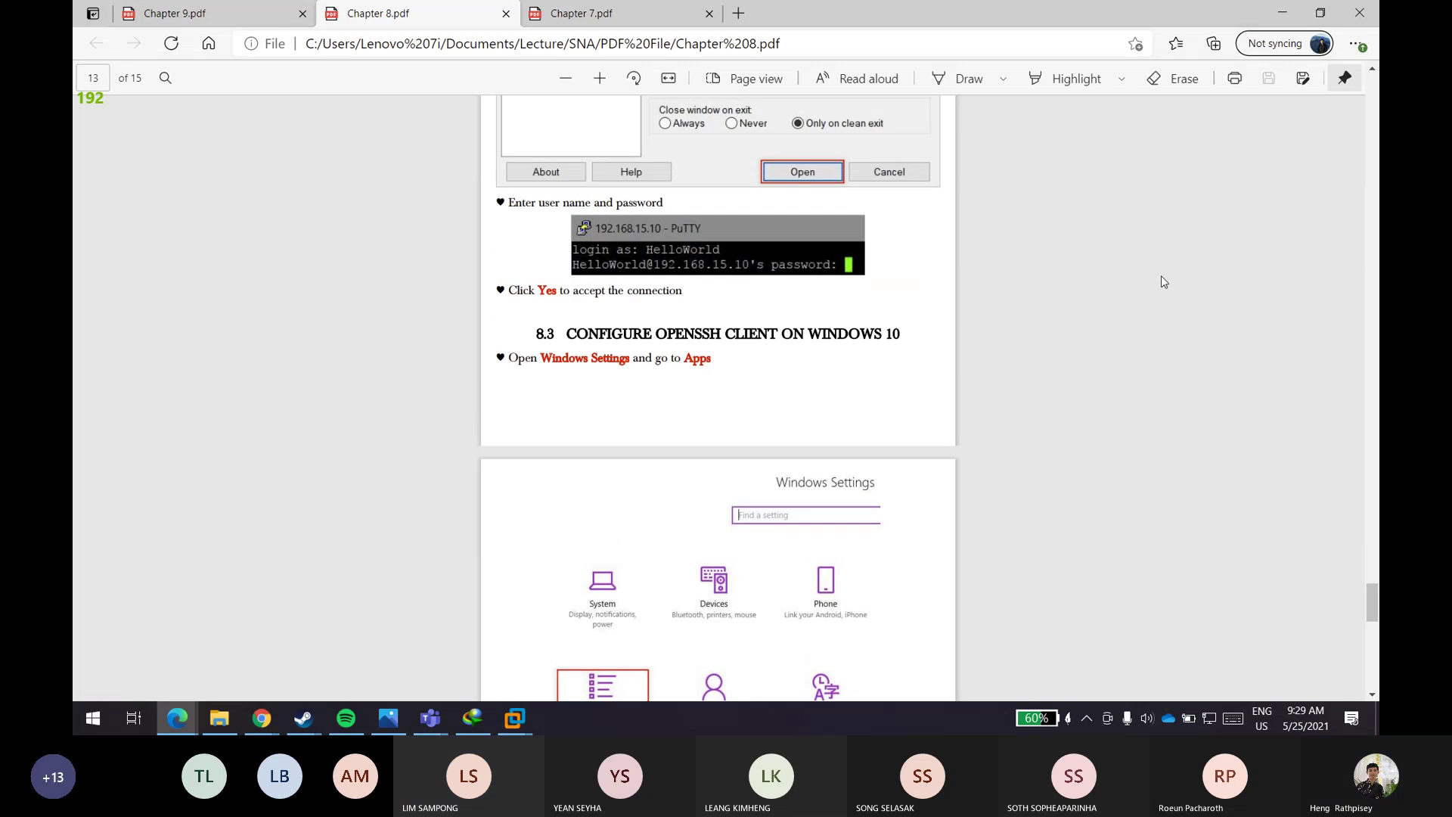
{"action": "scroll", "coordinate": [1163, 282], "scroll_direction": "down", "scroll_amount": 3}
{"action": "scroll", "coordinate": [1162, 278], "scroll_direction": "down", "scroll_amount": 7}
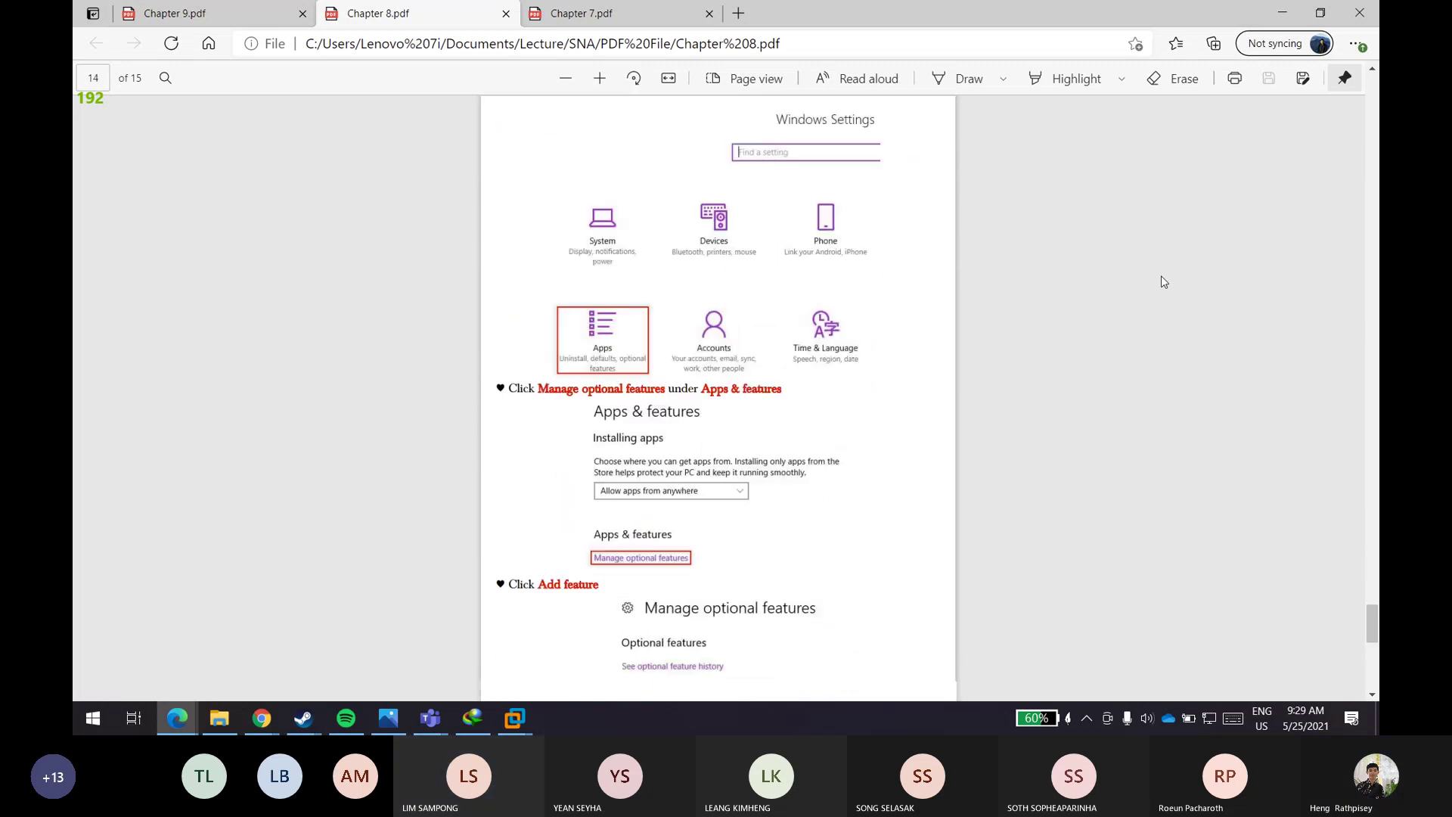
{"action": "scroll", "coordinate": [1163, 281], "scroll_direction": "down", "scroll_amount": 4}
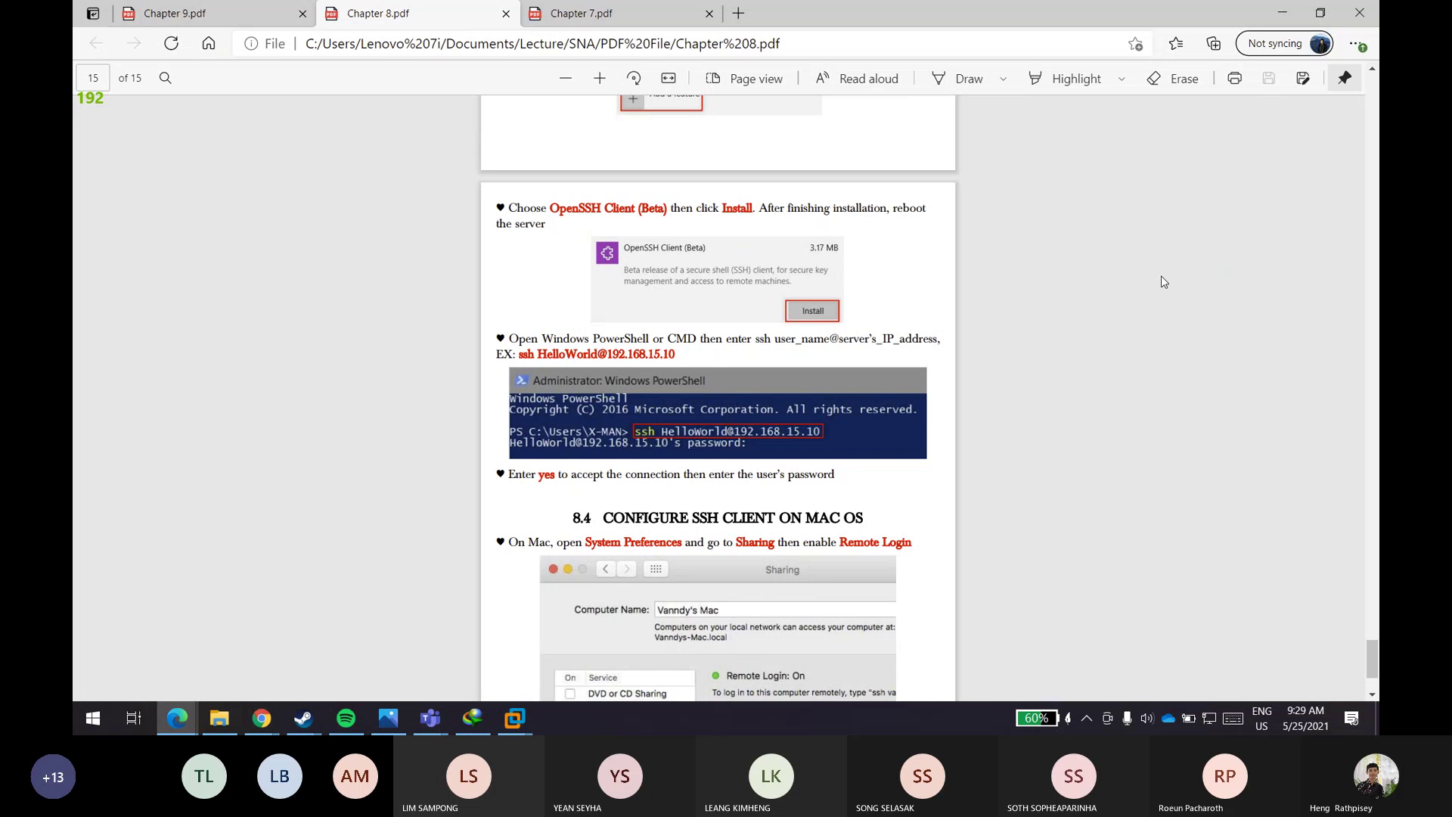
{"action": "scroll", "coordinate": [1160, 276], "scroll_direction": "up", "scroll_amount": 3}
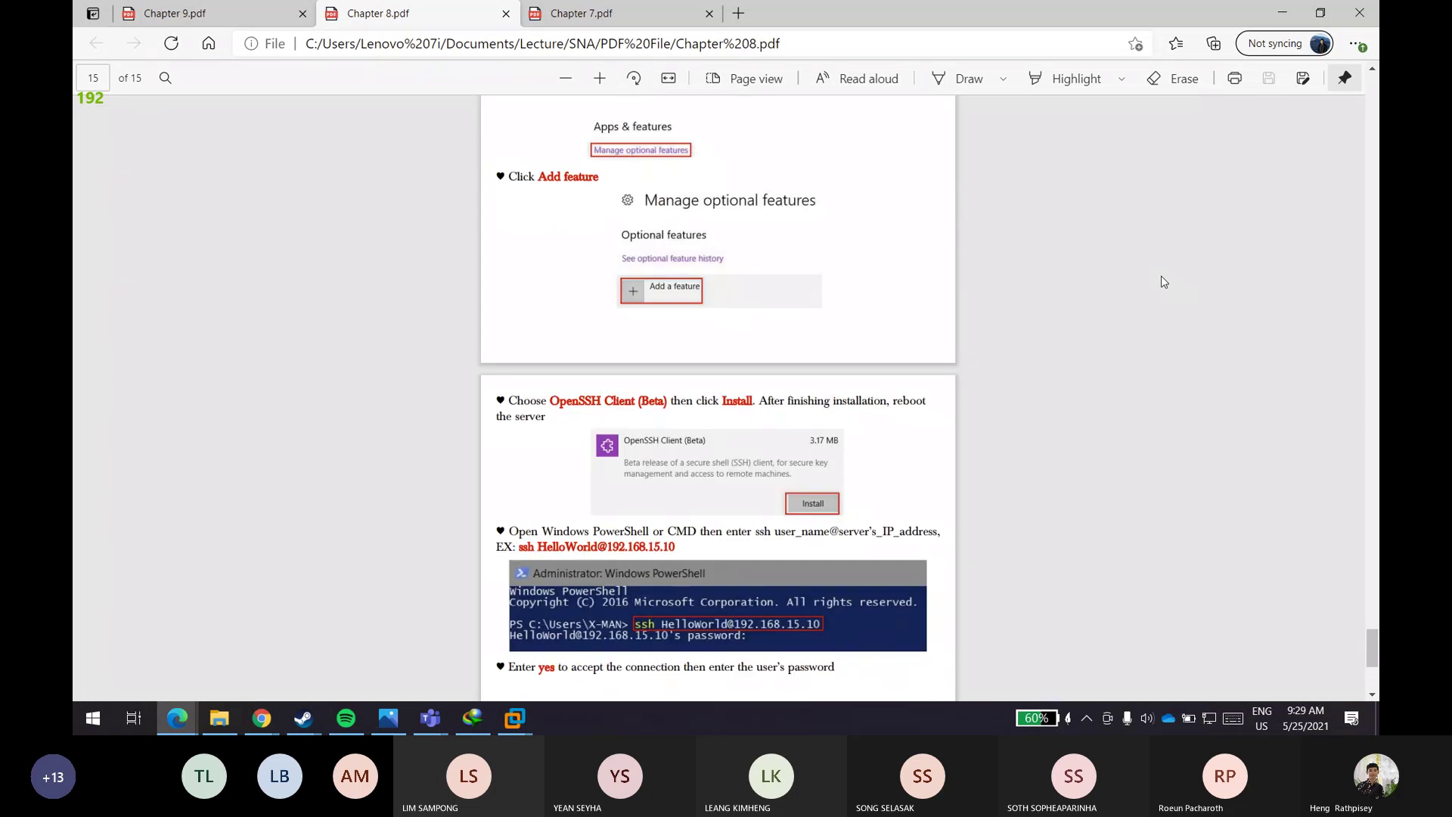
{"action": "scroll", "coordinate": [1160, 276], "scroll_direction": "down", "scroll_amount": 5}
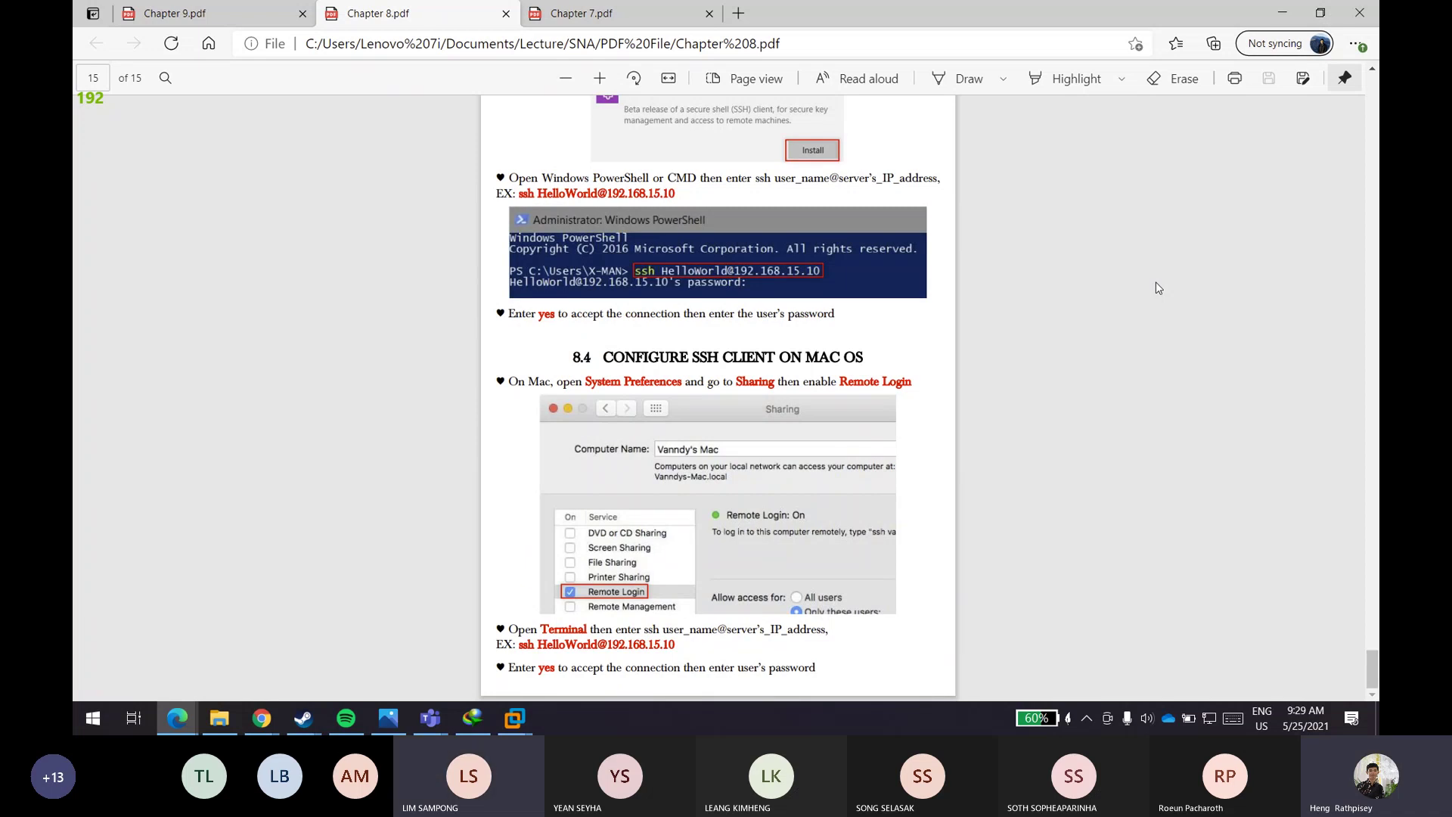
{"action": "scroll", "coordinate": [672, 337], "scroll_direction": "up", "scroll_amount": 9}
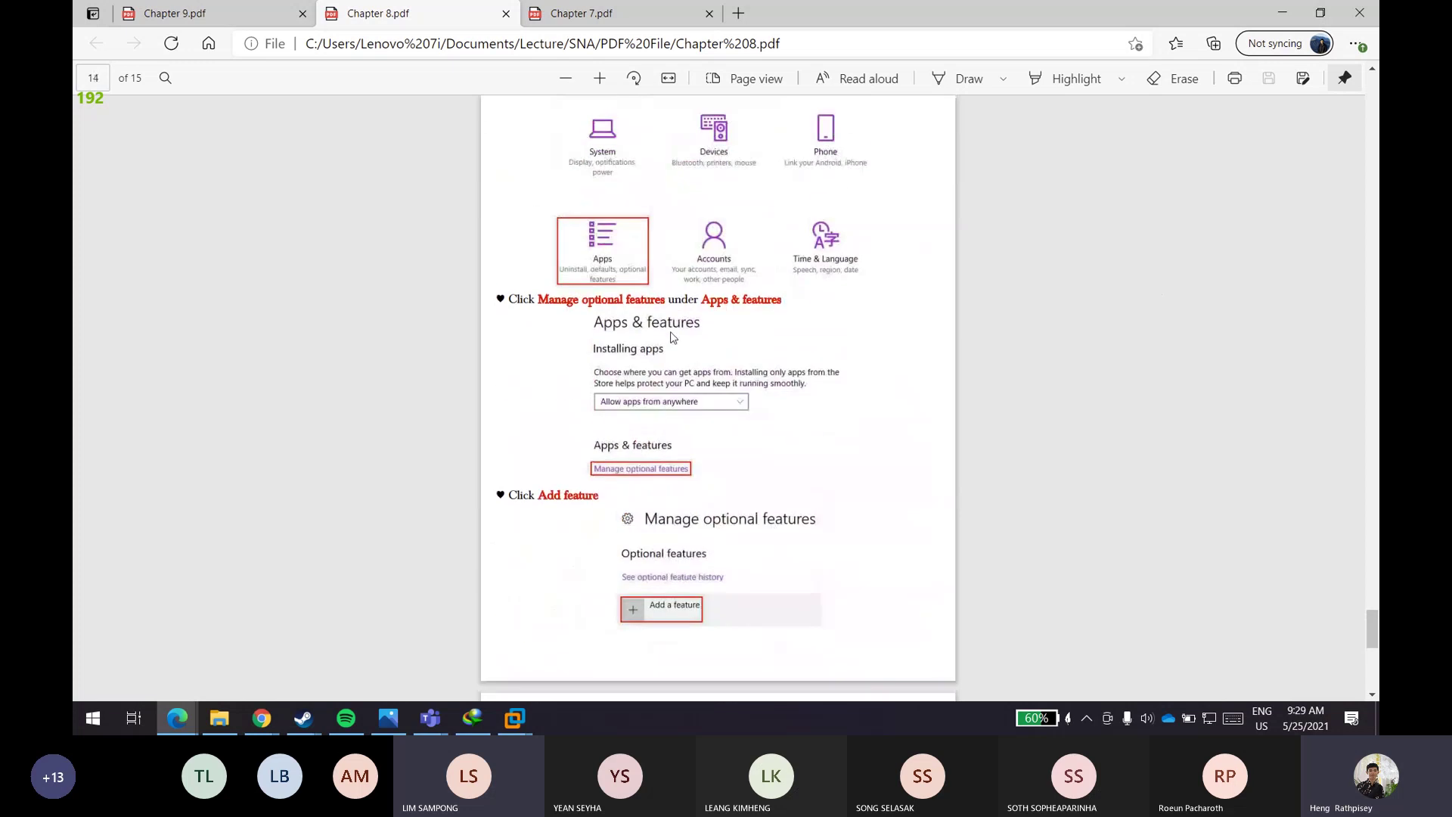
{"action": "scroll", "coordinate": [746, 427], "scroll_direction": "up", "scroll_amount": 4}
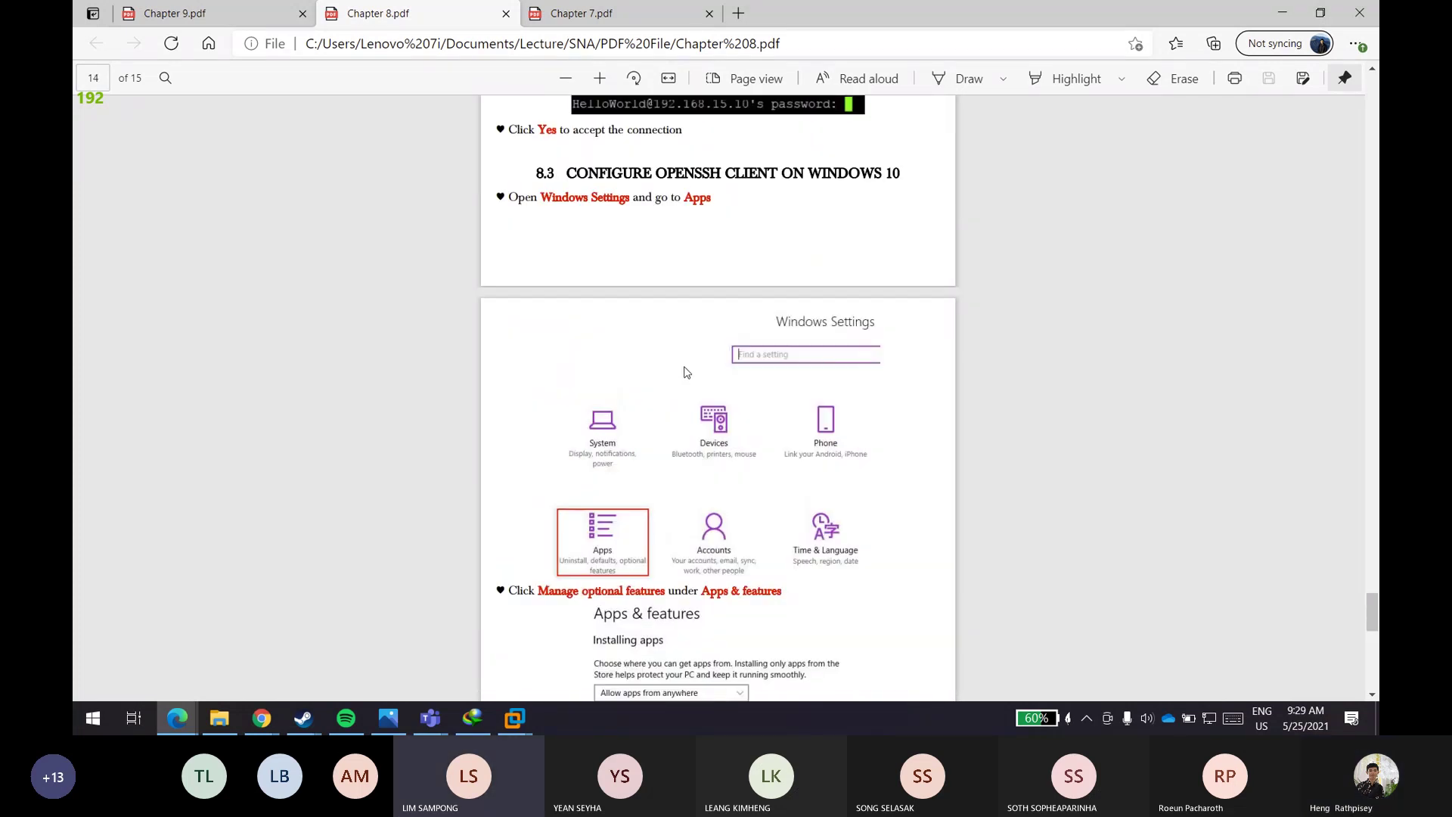
{"action": "scroll", "coordinate": [686, 372], "scroll_direction": "down", "scroll_amount": 13}
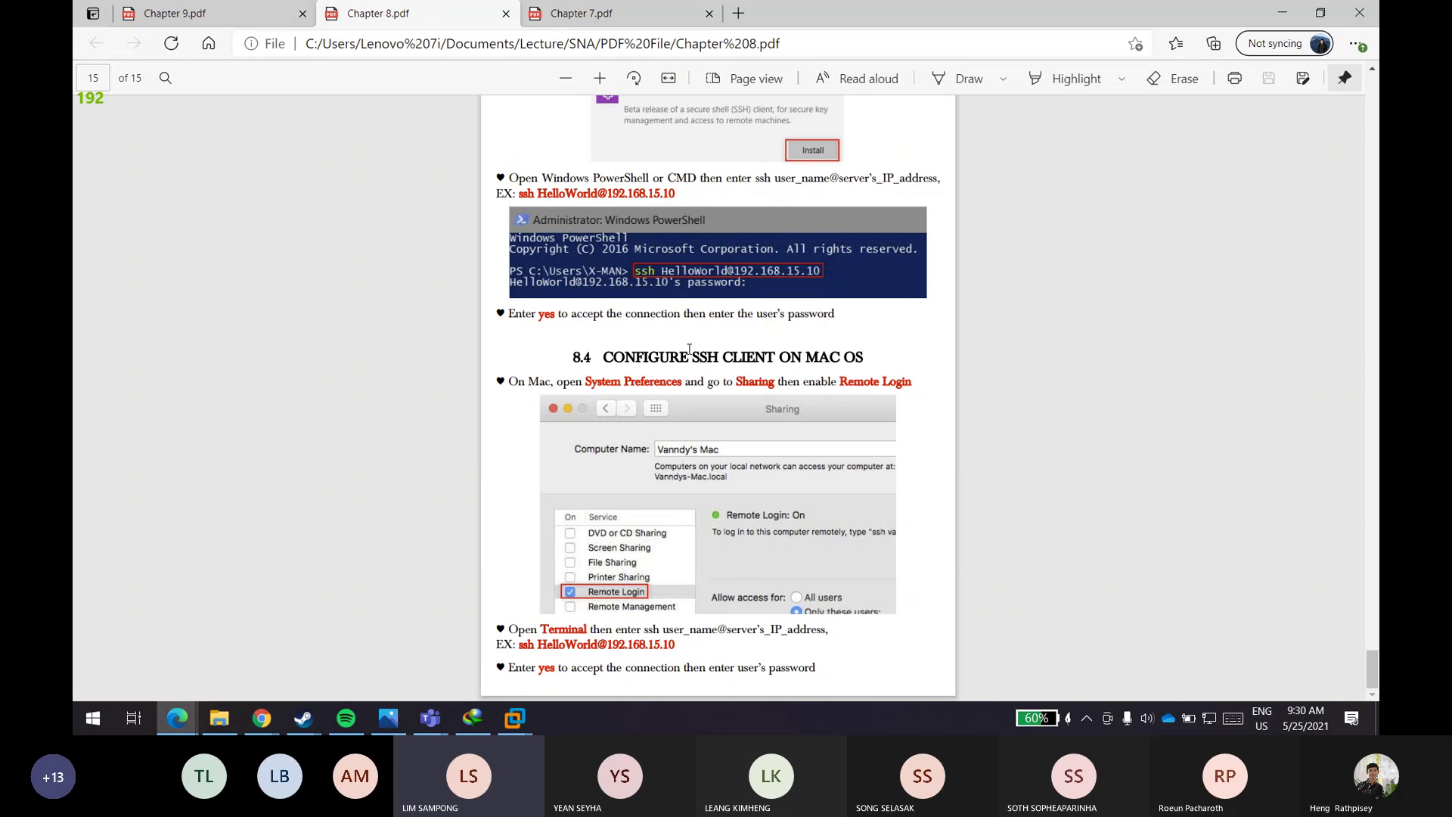
- Scroll Chapter 8.pdf up to the firewall rule pages
{"action": "scroll", "coordinate": [689, 349], "scroll_direction": "up", "scroll_amount": 5}
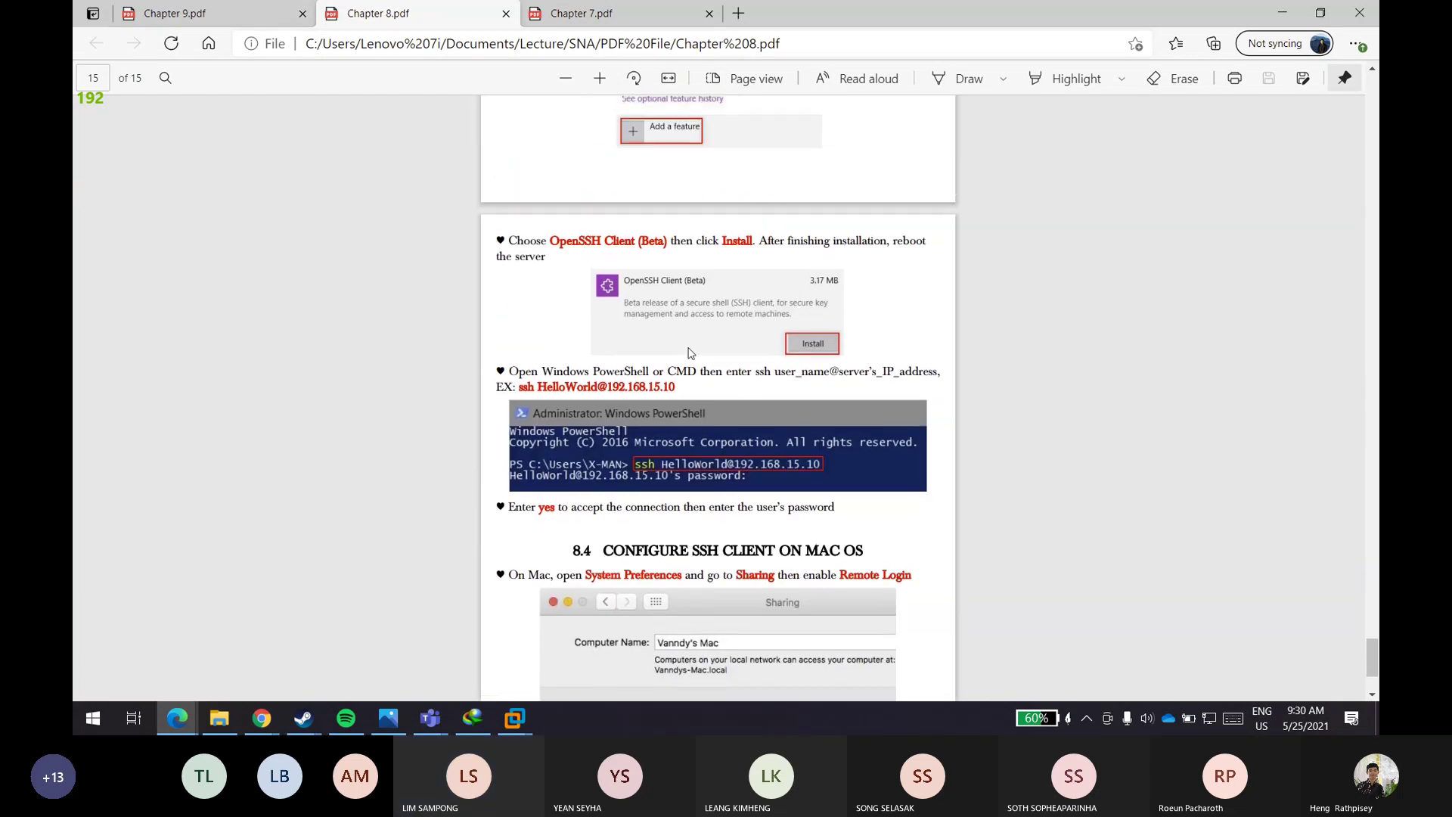
{"action": "scroll", "coordinate": [690, 346], "scroll_direction": "up", "scroll_amount": 10}
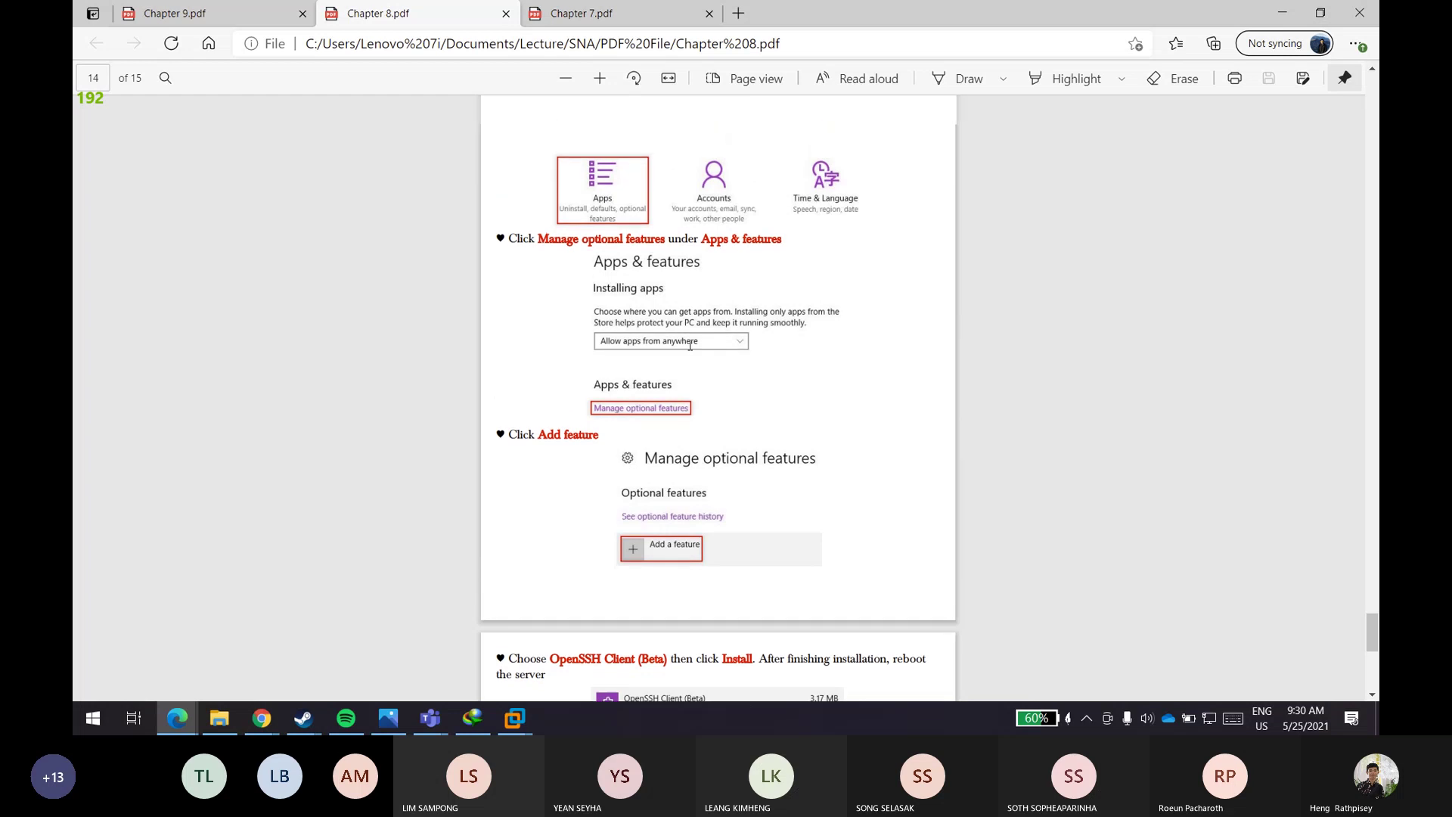
{"action": "scroll", "coordinate": [690, 346], "scroll_direction": "up", "scroll_amount": 3}
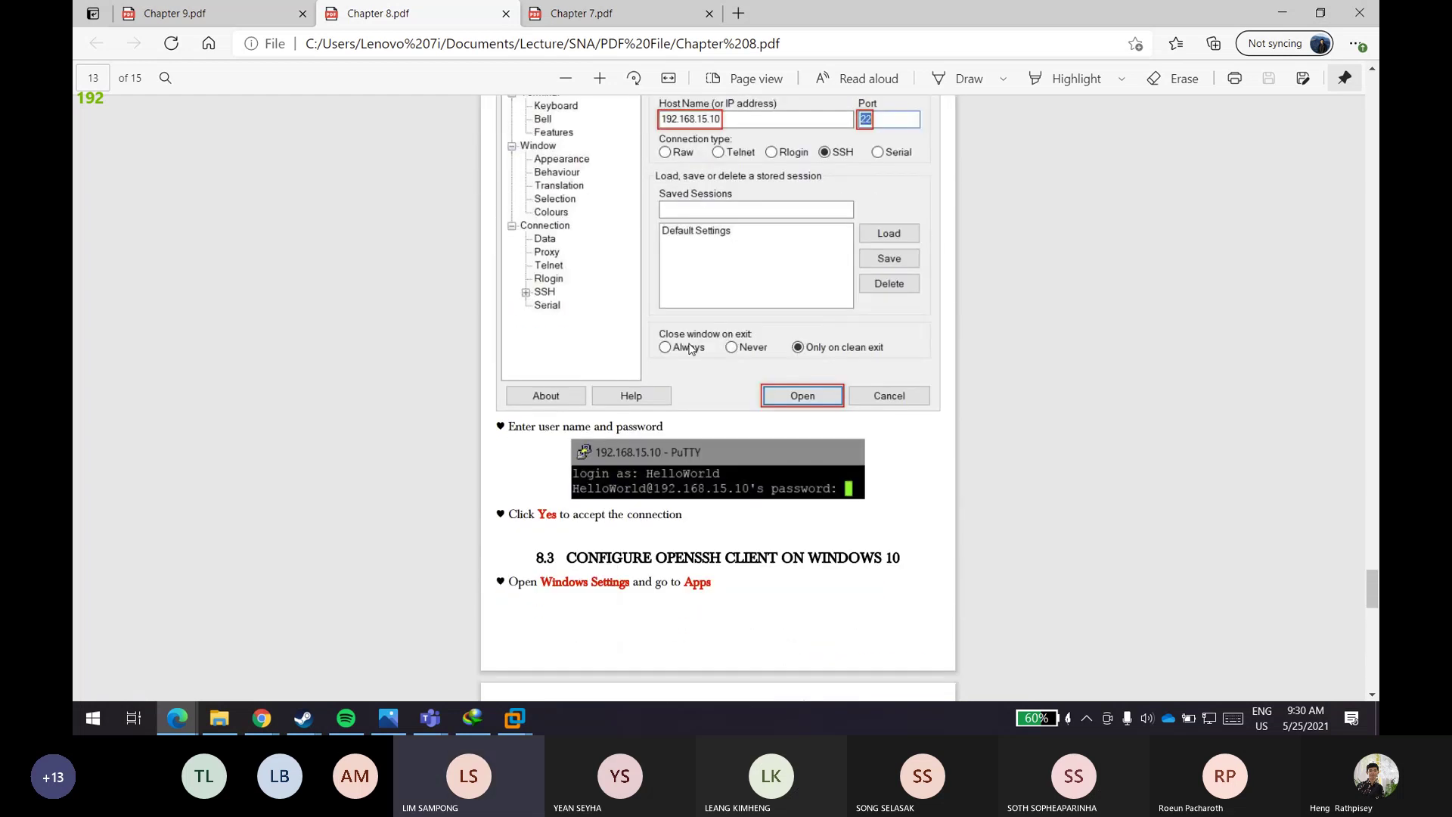
{"action": "scroll", "coordinate": [690, 346], "scroll_direction": "up", "scroll_amount": 15}
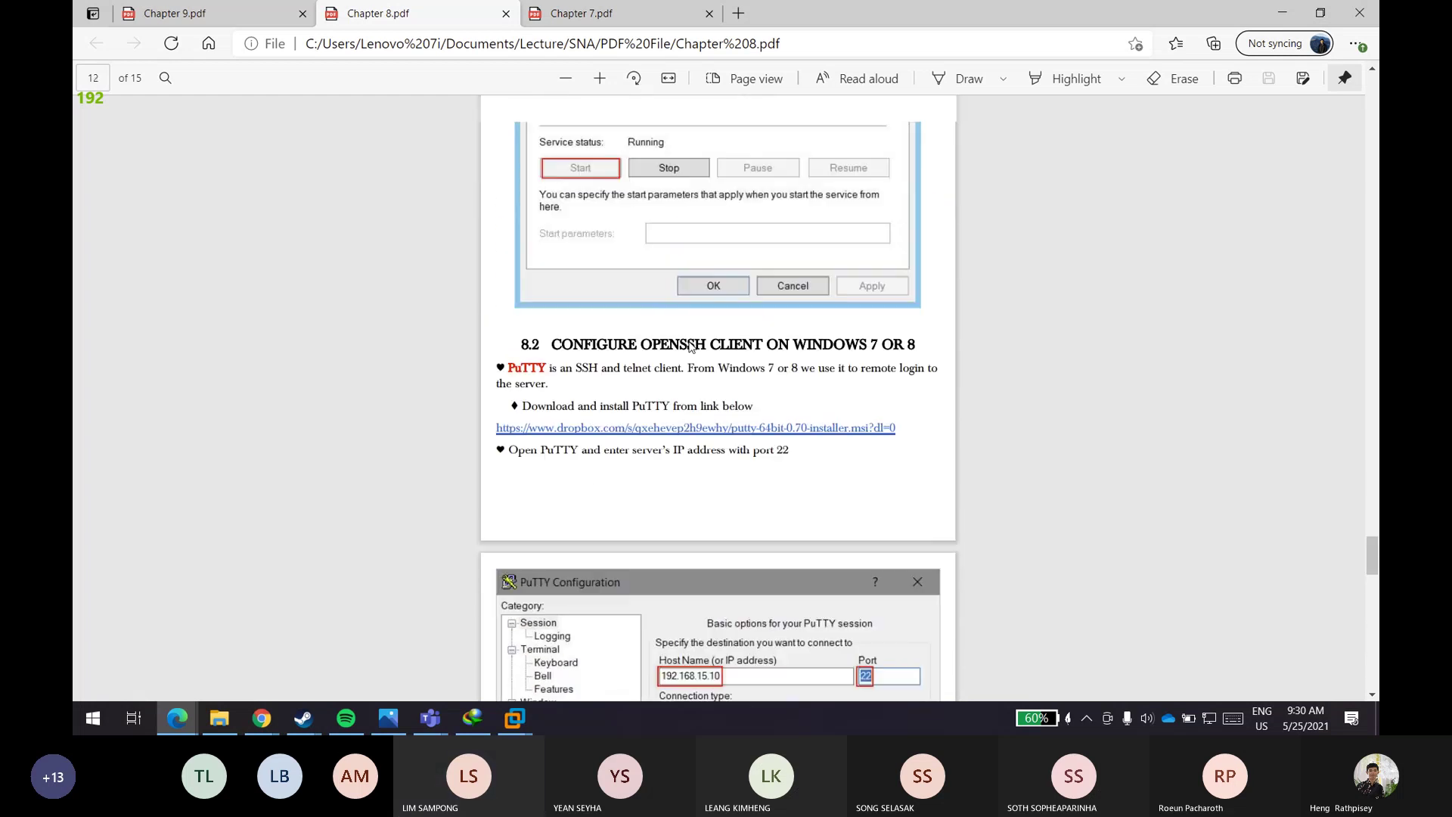
{"action": "scroll", "coordinate": [690, 346], "scroll_direction": "up", "scroll_amount": 8}
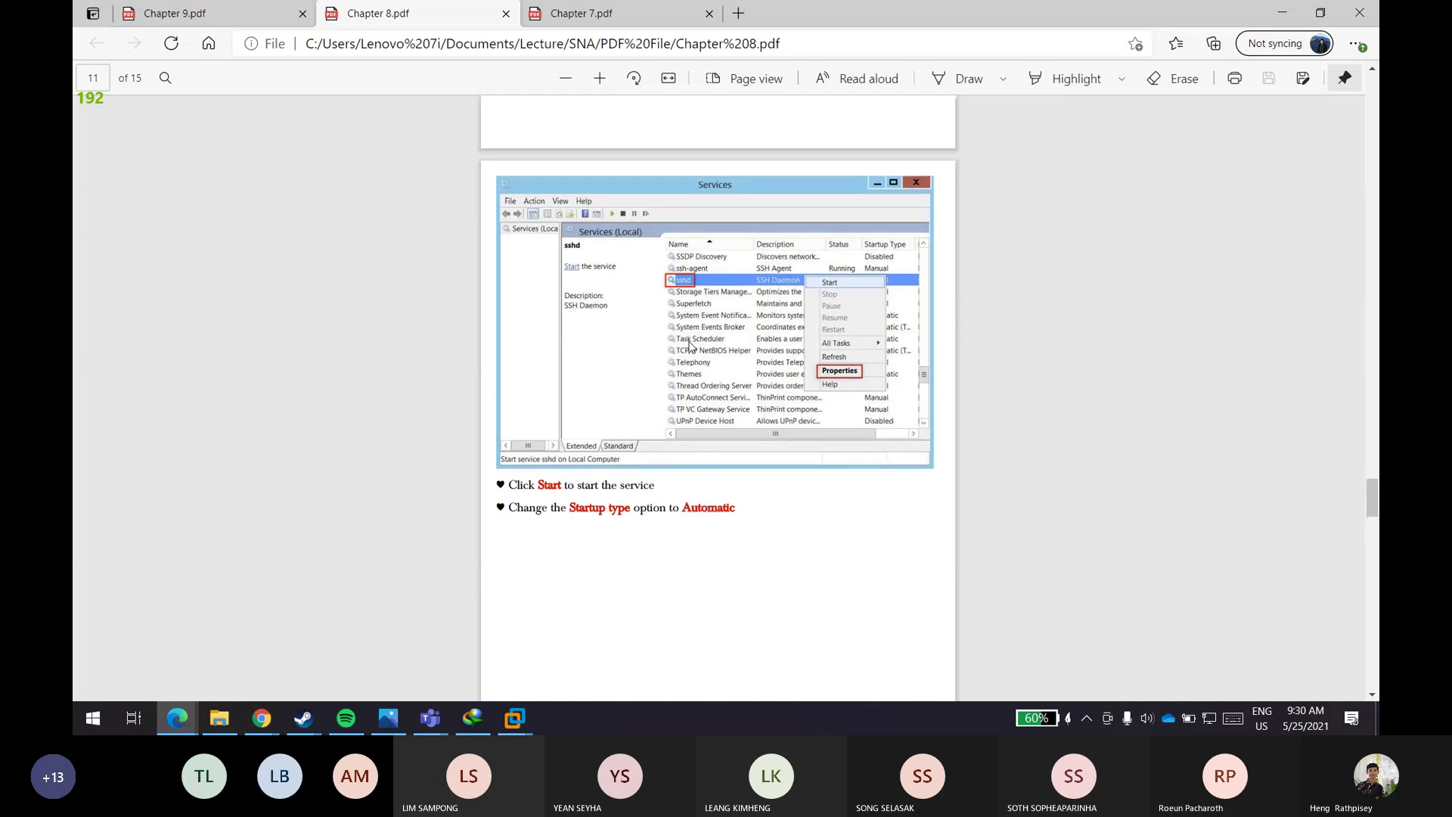
{"action": "scroll", "coordinate": [689, 346], "scroll_direction": "up", "scroll_amount": 20}
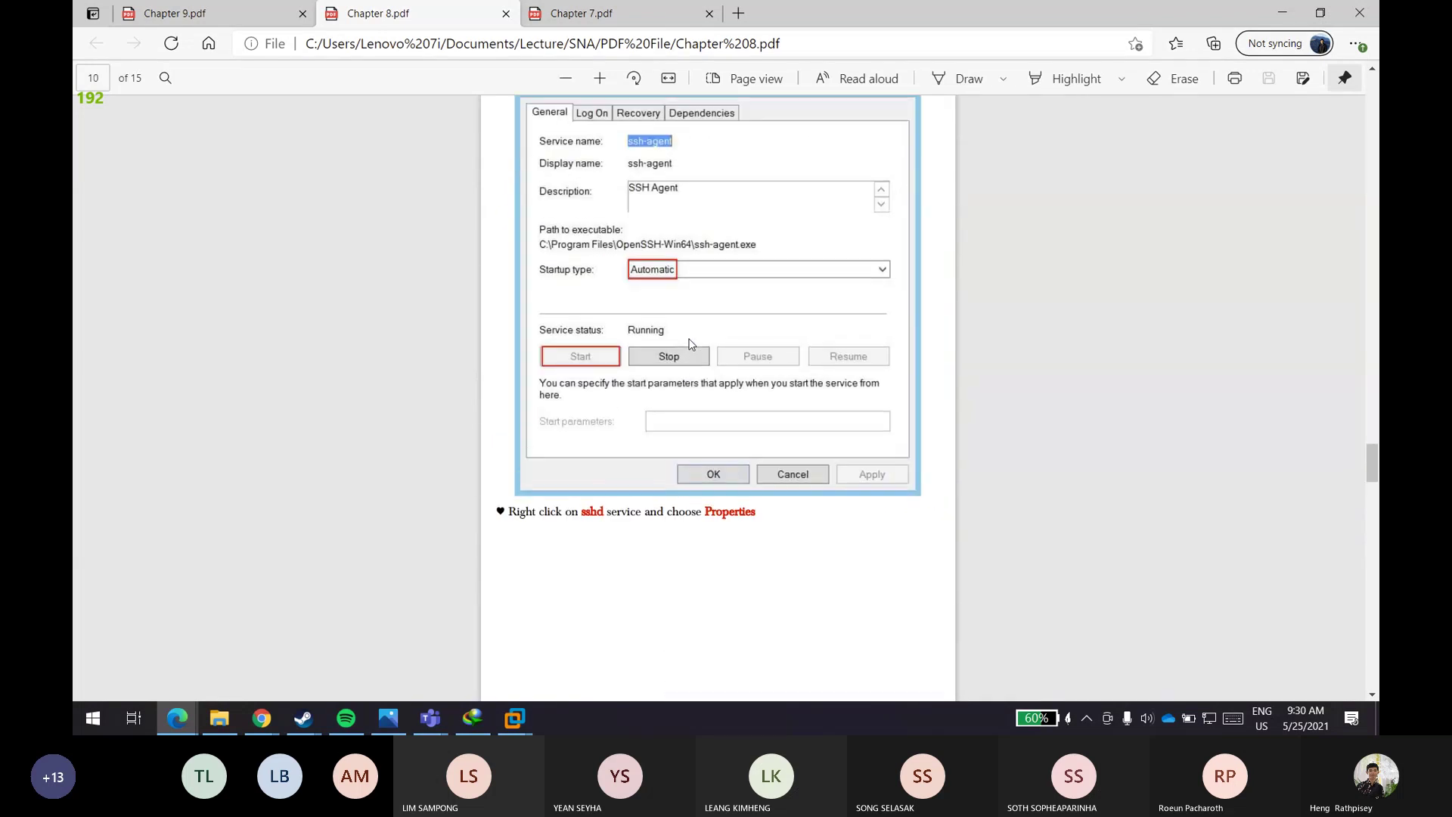
{"action": "scroll", "coordinate": [690, 345], "scroll_direction": "up", "scroll_amount": 4}
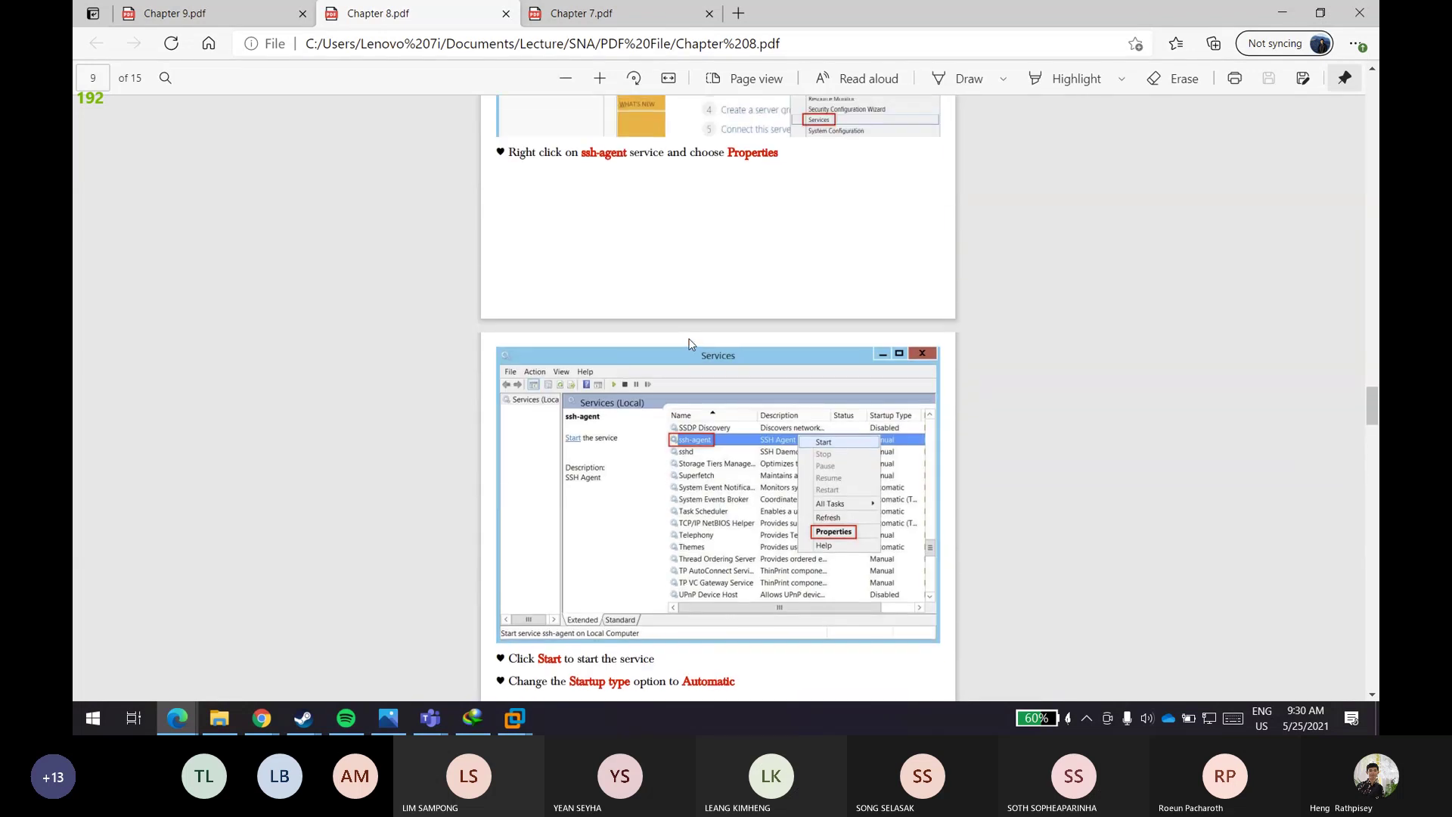
{"action": "scroll", "coordinate": [690, 345], "scroll_direction": "up", "scroll_amount": 10}
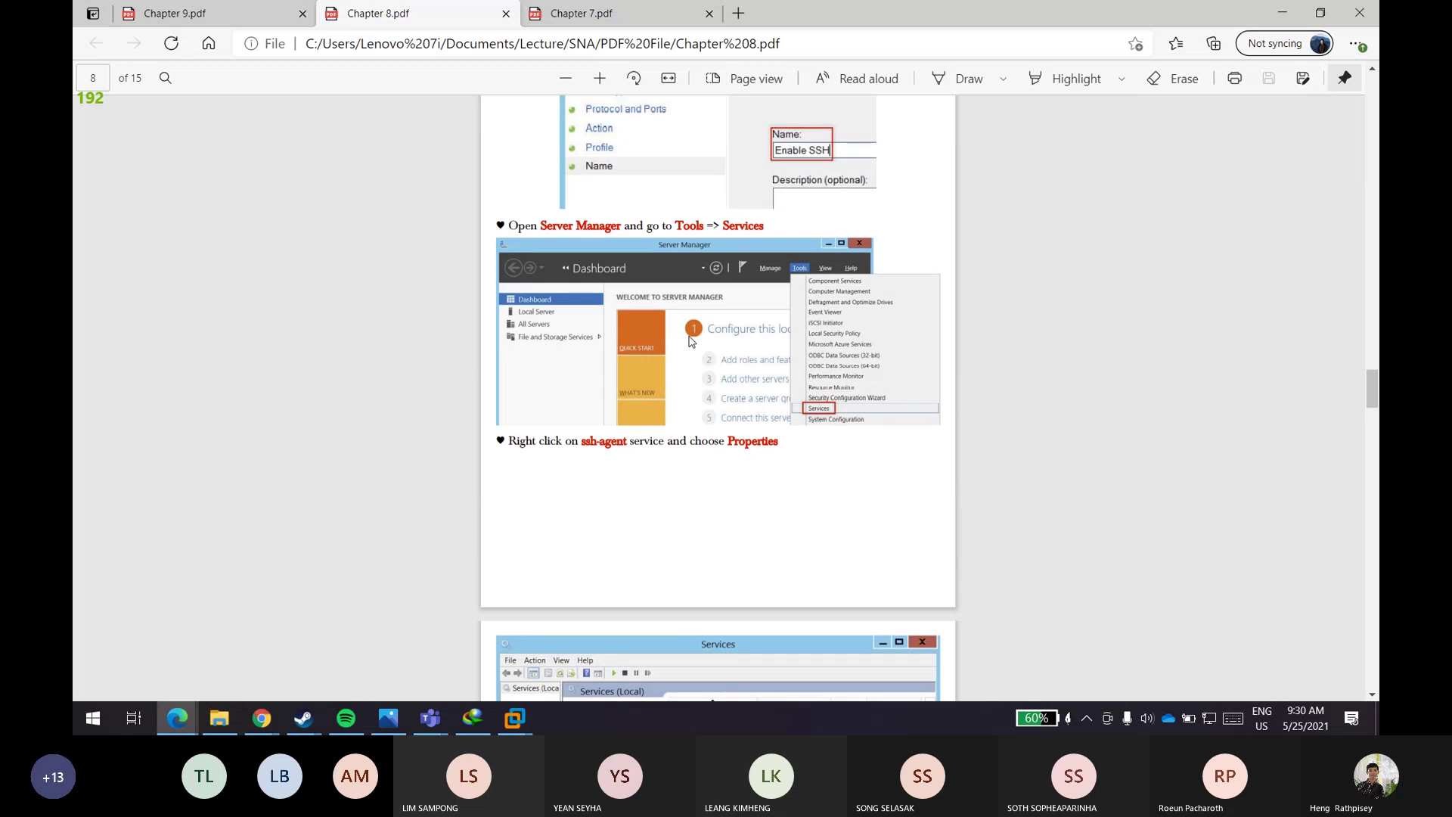
{"action": "scroll", "coordinate": [690, 343], "scroll_direction": "up", "scroll_amount": 1}
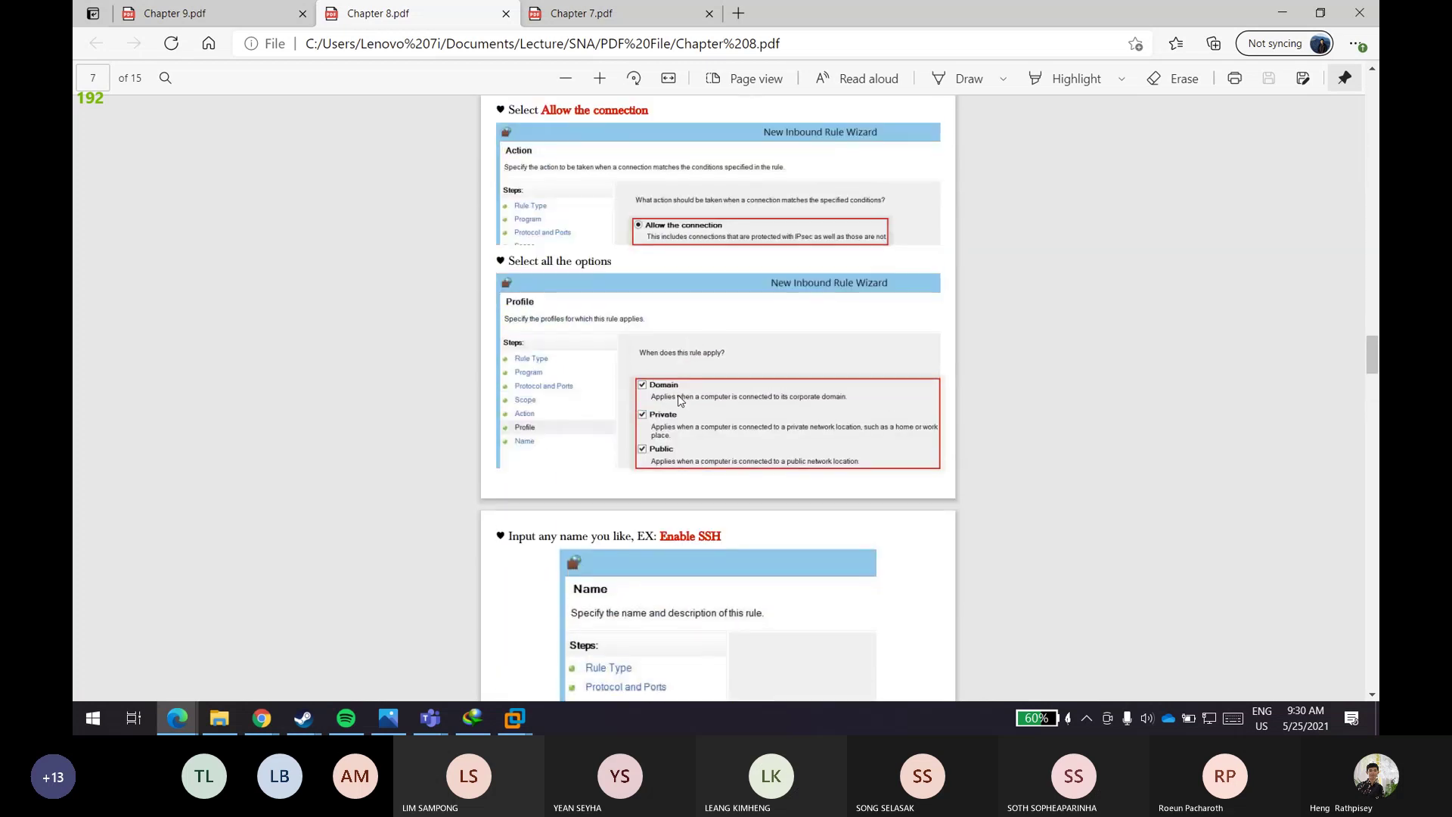
{"action": "scroll", "coordinate": [684, 386], "scroll_direction": "down", "scroll_amount": 5}
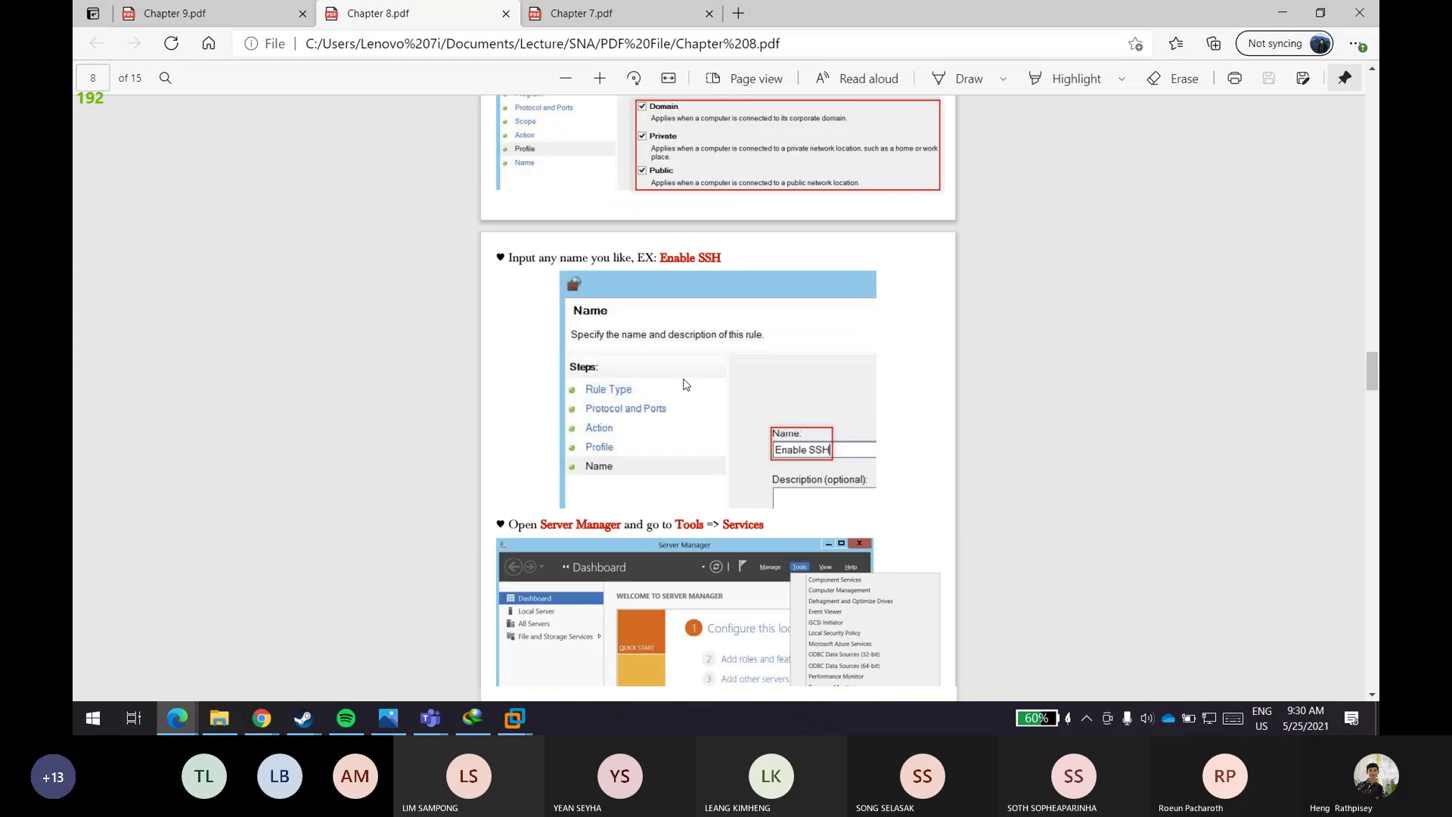
{"action": "scroll", "coordinate": [686, 374], "scroll_direction": "up", "scroll_amount": 12}
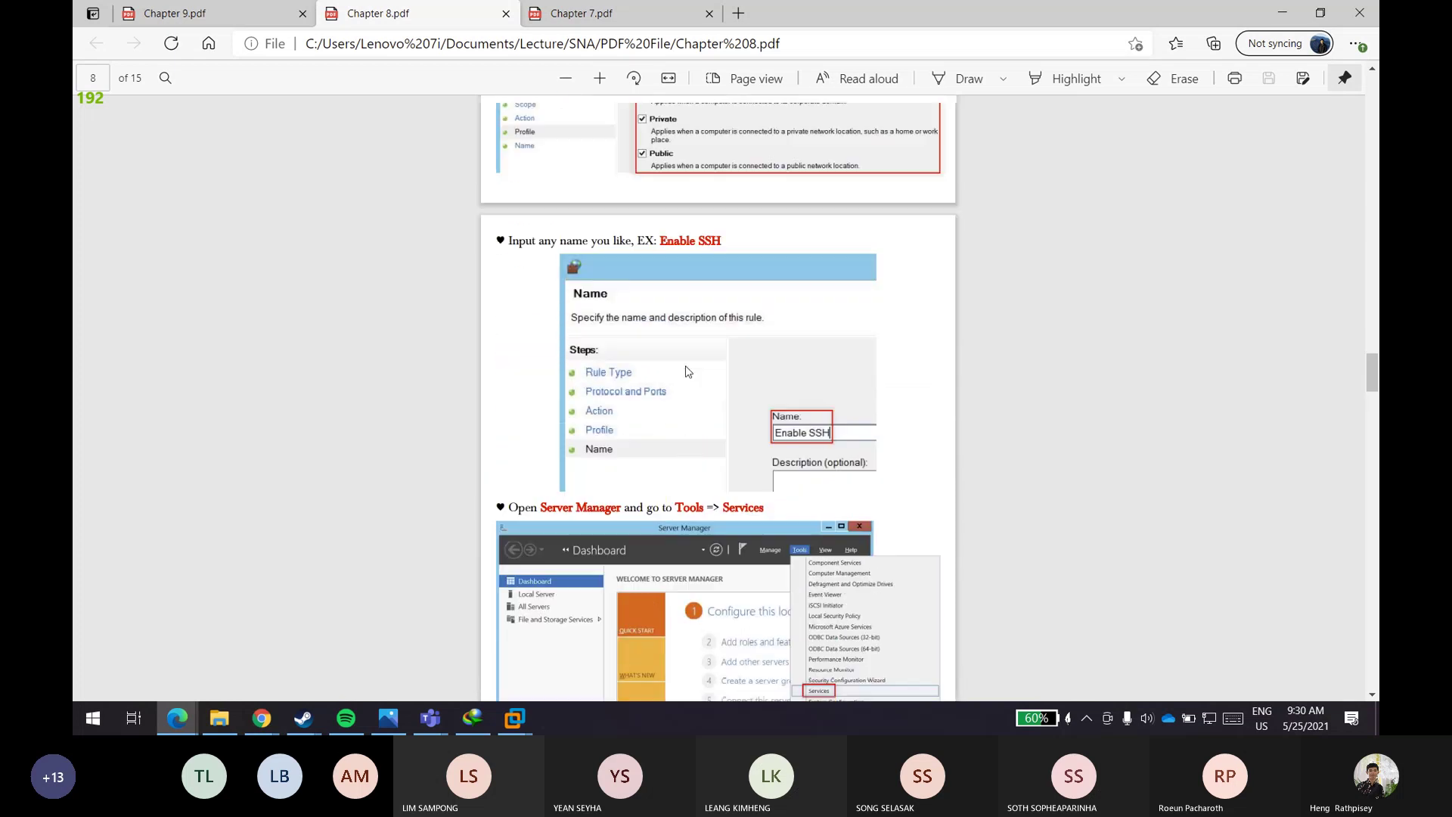
{"action": "scroll", "coordinate": [689, 360], "scroll_direction": "up", "scroll_amount": 4}
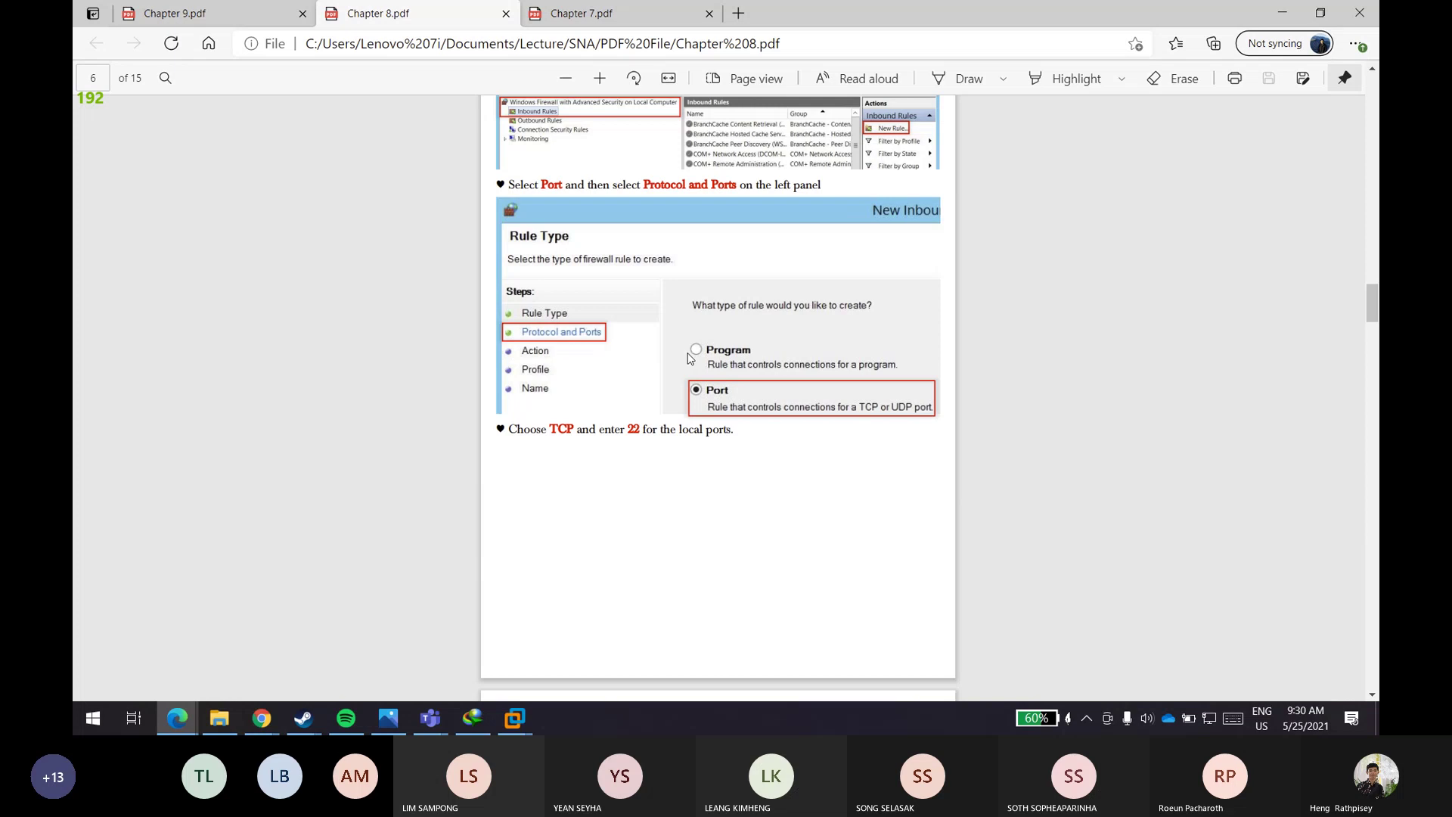
{"action": "scroll", "coordinate": [689, 359], "scroll_direction": "up", "scroll_amount": 1}
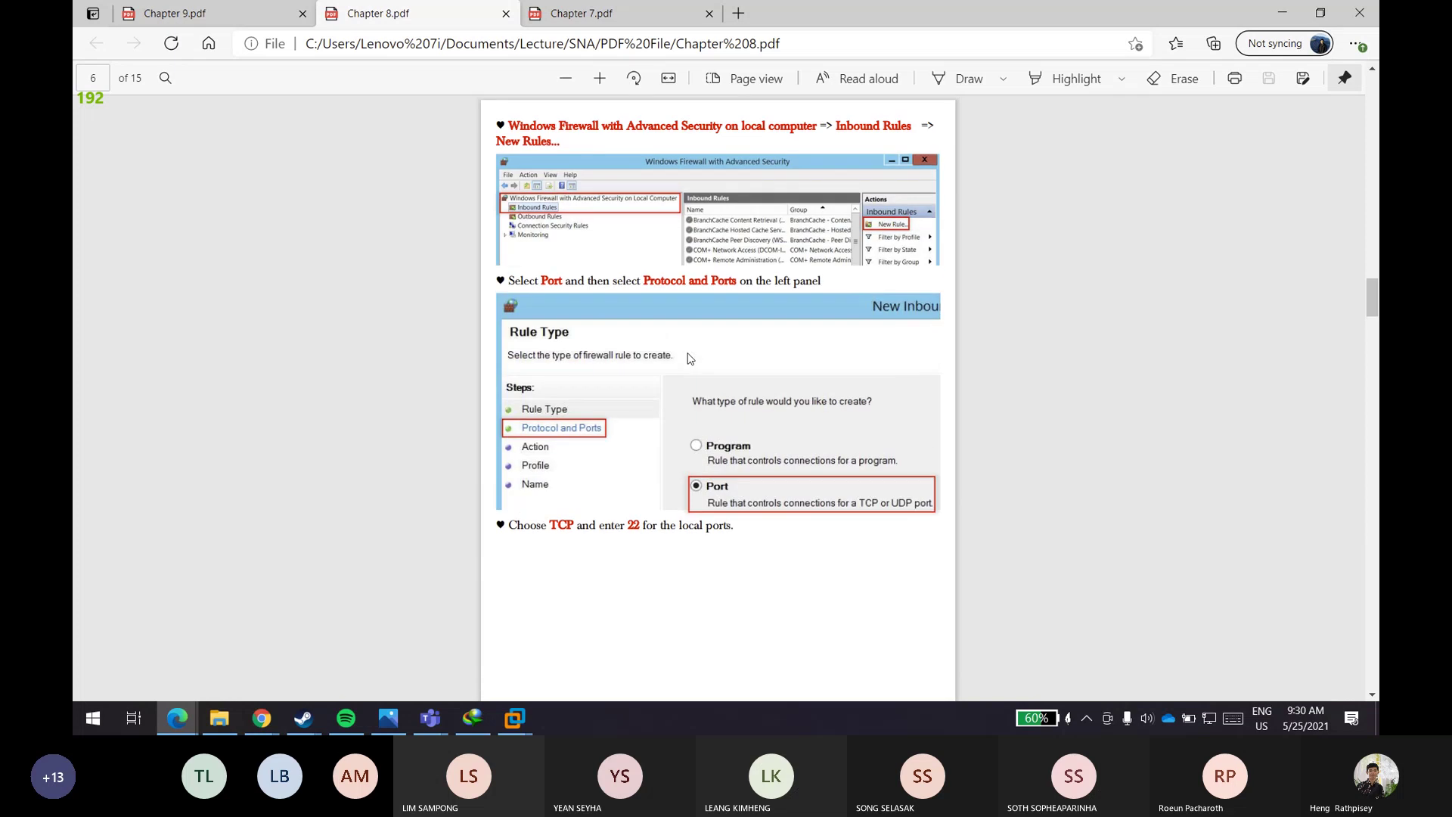
{"action": "scroll", "coordinate": [689, 359], "scroll_direction": "up", "scroll_amount": 5}
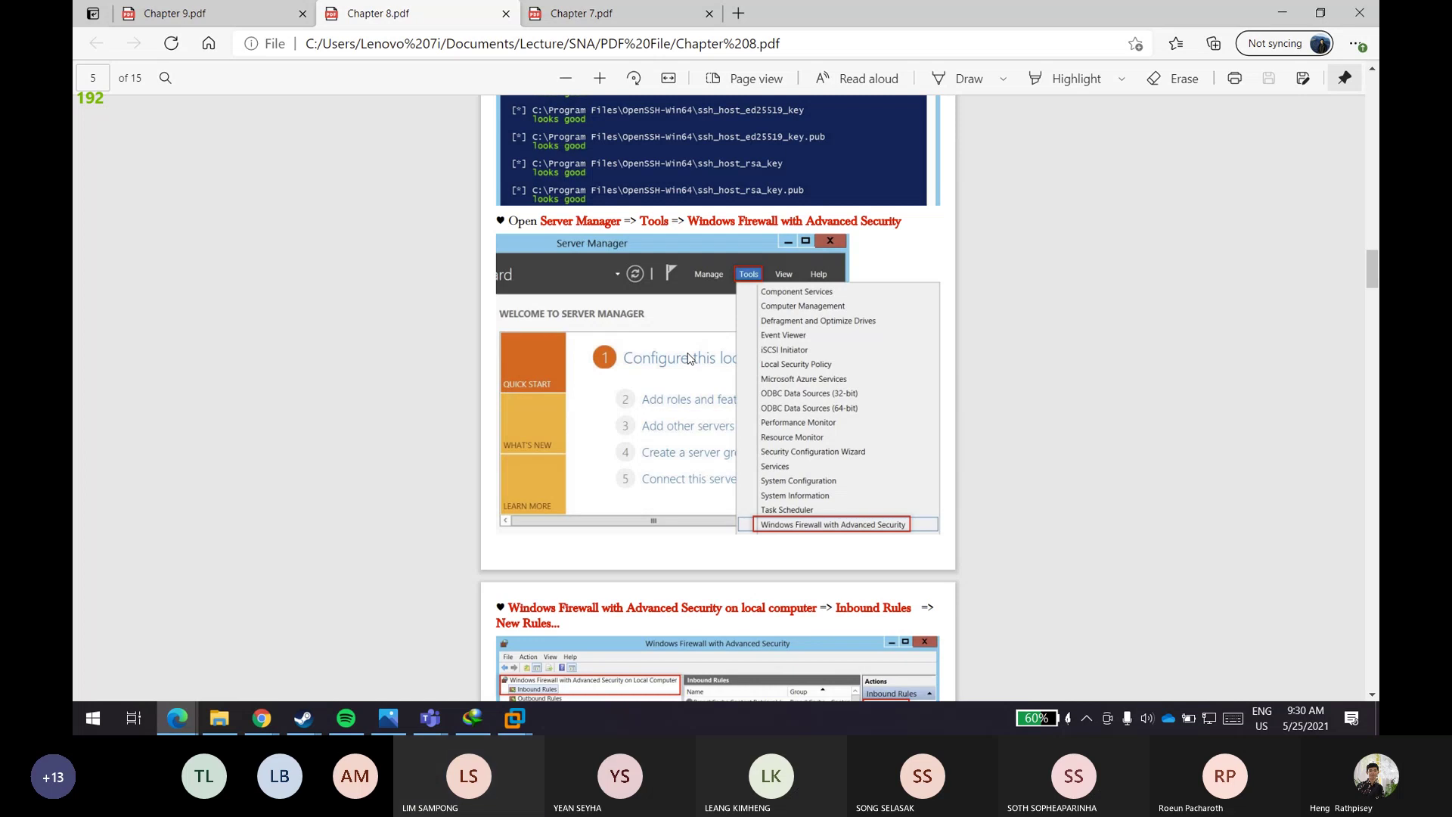
- Scroll down past the Services and PuTTY screenshots to the OpenSSH client installation steps
{"action": "scroll", "coordinate": [690, 358], "scroll_direction": "down", "scroll_amount": 4}
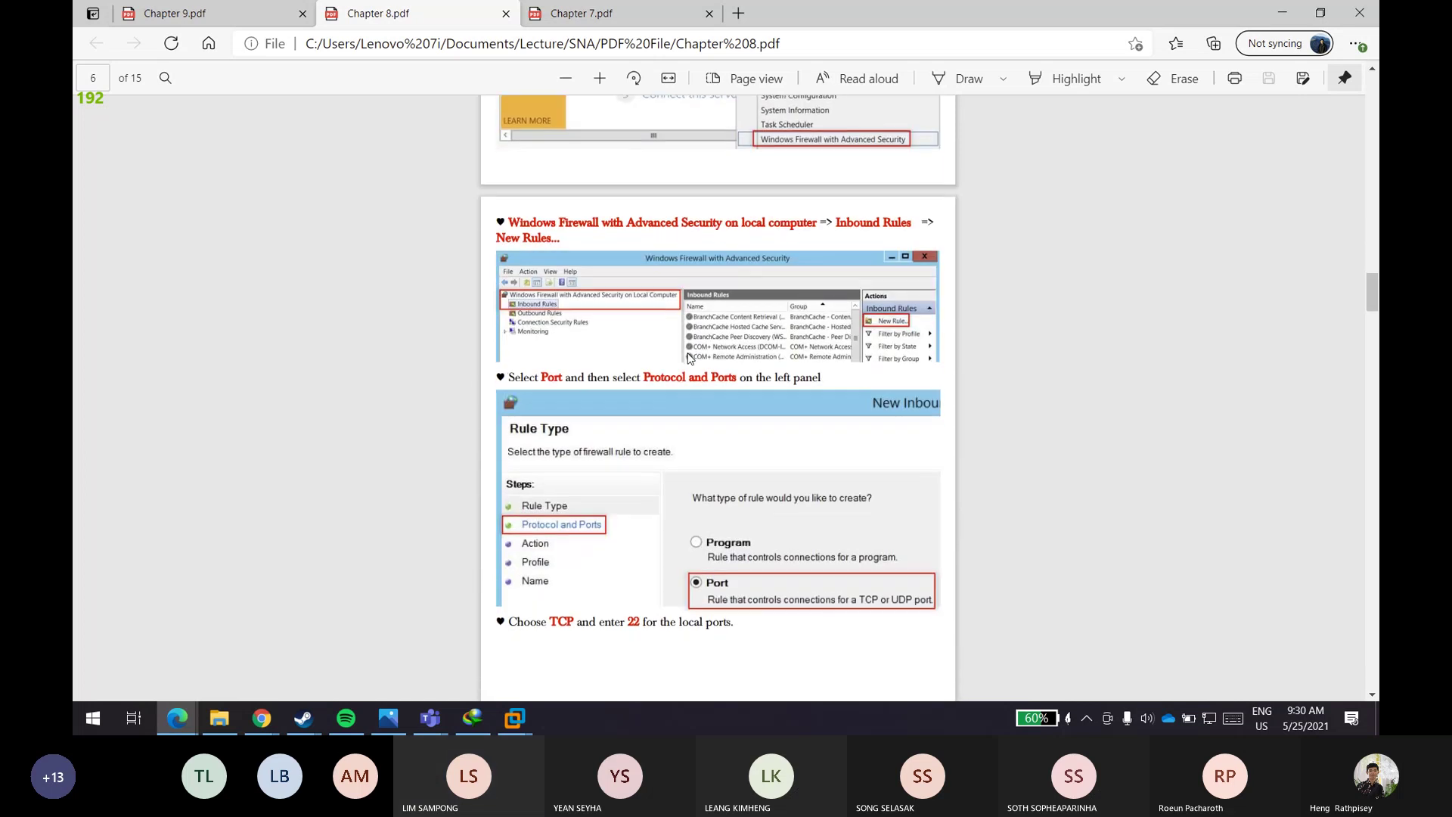
{"action": "scroll", "coordinate": [690, 358], "scroll_direction": "down", "scroll_amount": 4}
{"action": "scroll", "coordinate": [688, 358], "scroll_direction": "down", "scroll_amount": 3}
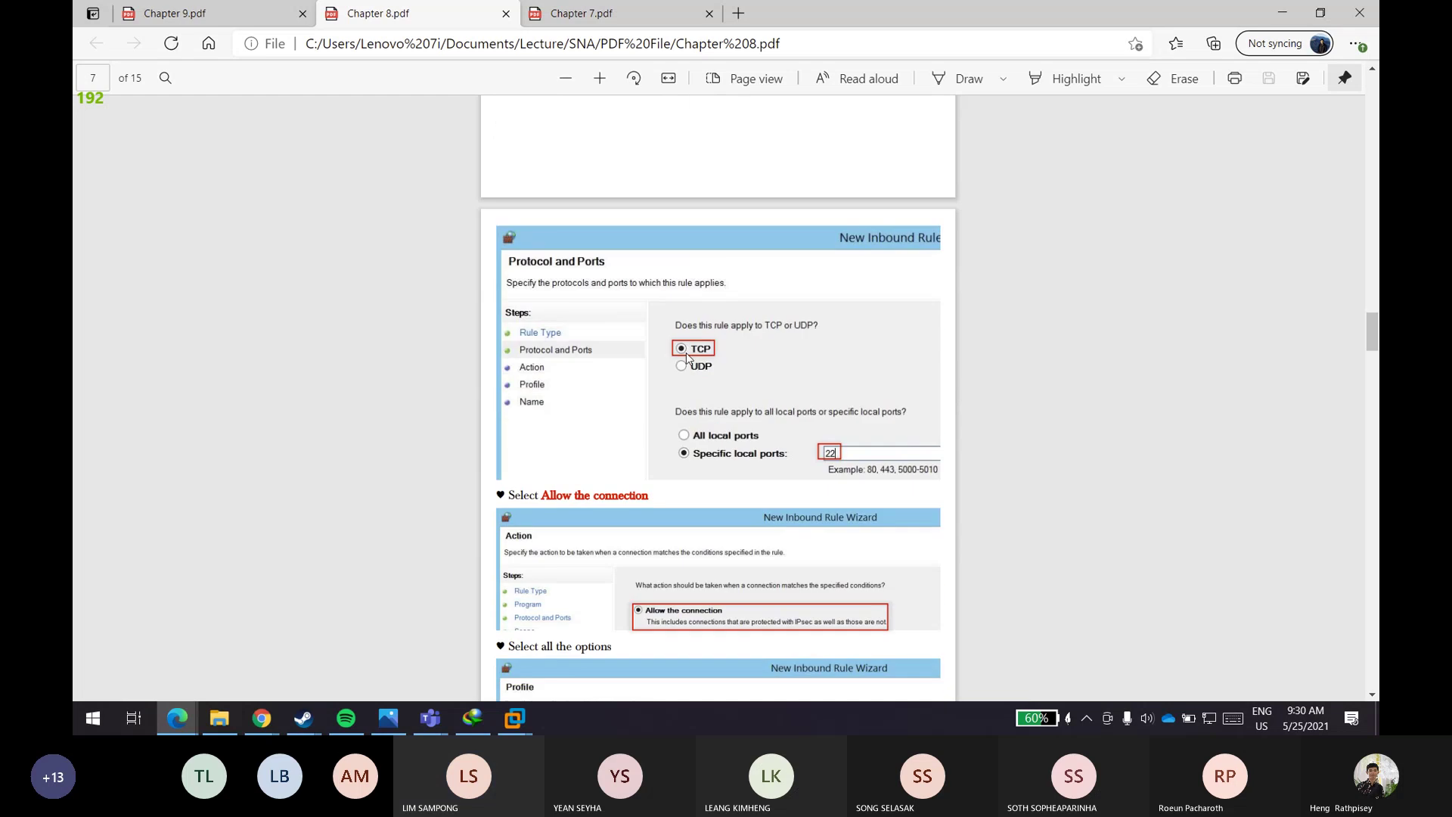
{"action": "scroll", "coordinate": [688, 359], "scroll_direction": "down", "scroll_amount": 3}
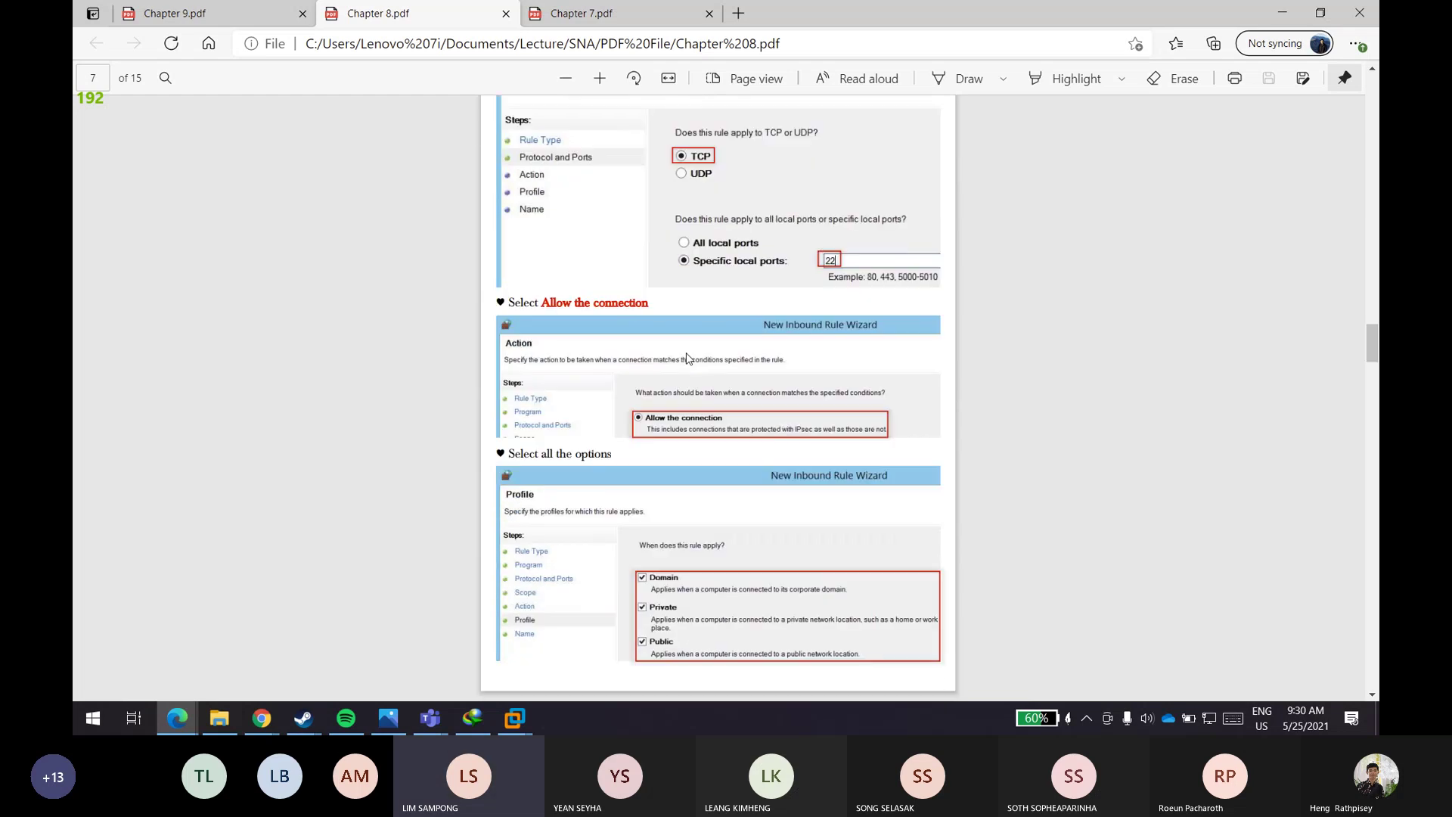
{"action": "scroll", "coordinate": [686, 358], "scroll_direction": "down", "scroll_amount": 3}
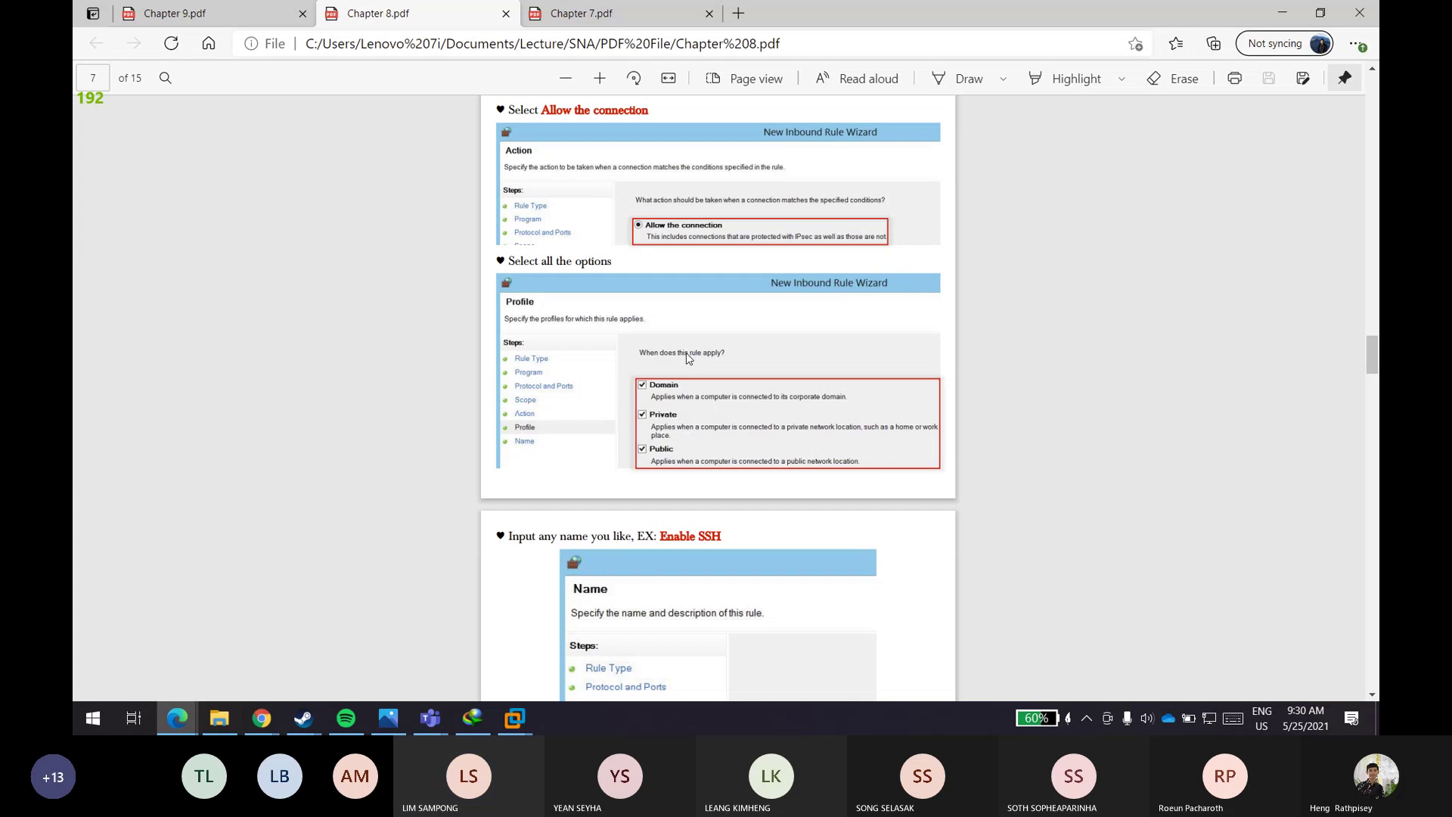
{"action": "scroll", "coordinate": [687, 354], "scroll_direction": "down", "scroll_amount": 4}
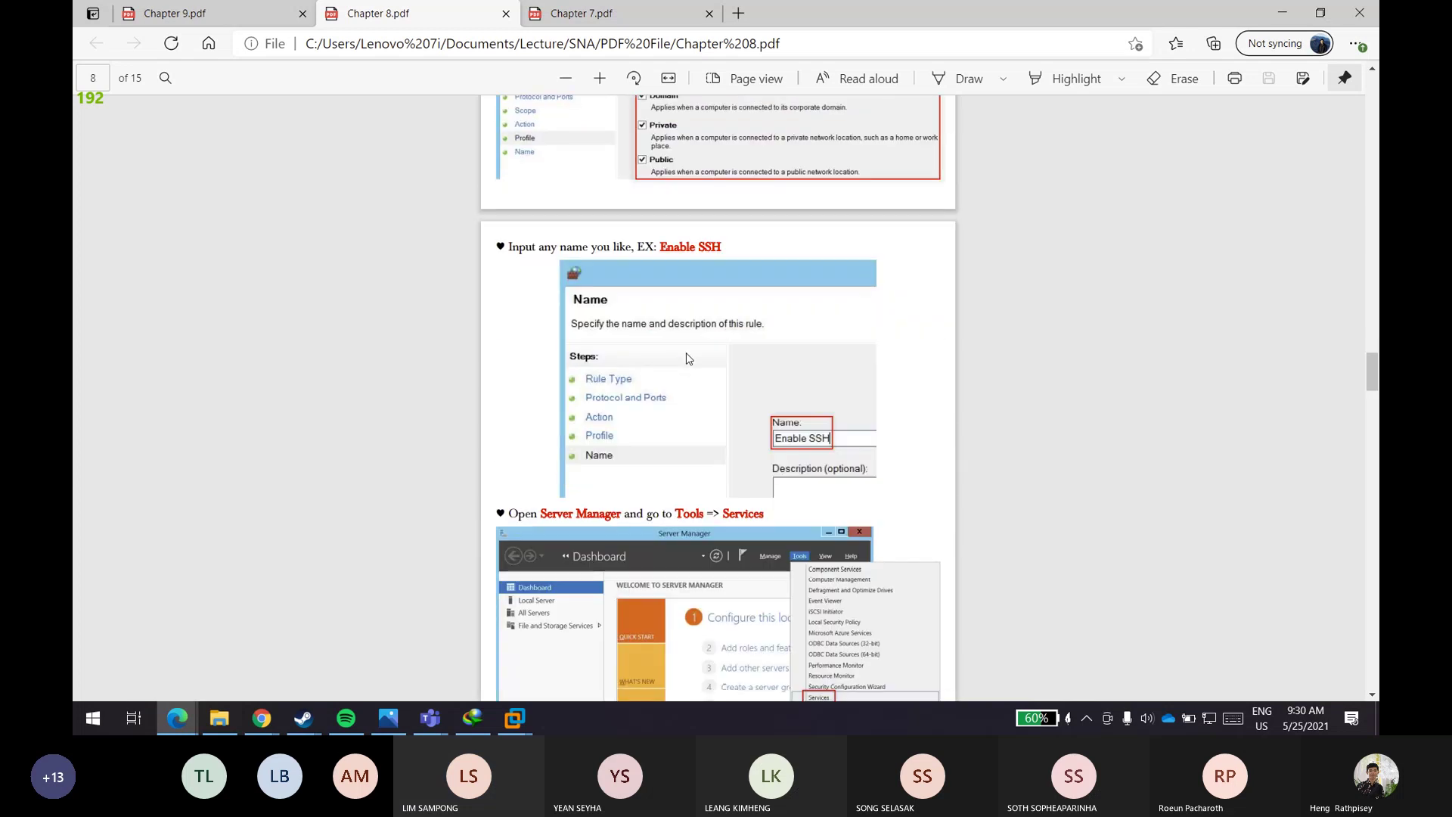
{"action": "scroll", "coordinate": [687, 358], "scroll_direction": "down", "scroll_amount": 12}
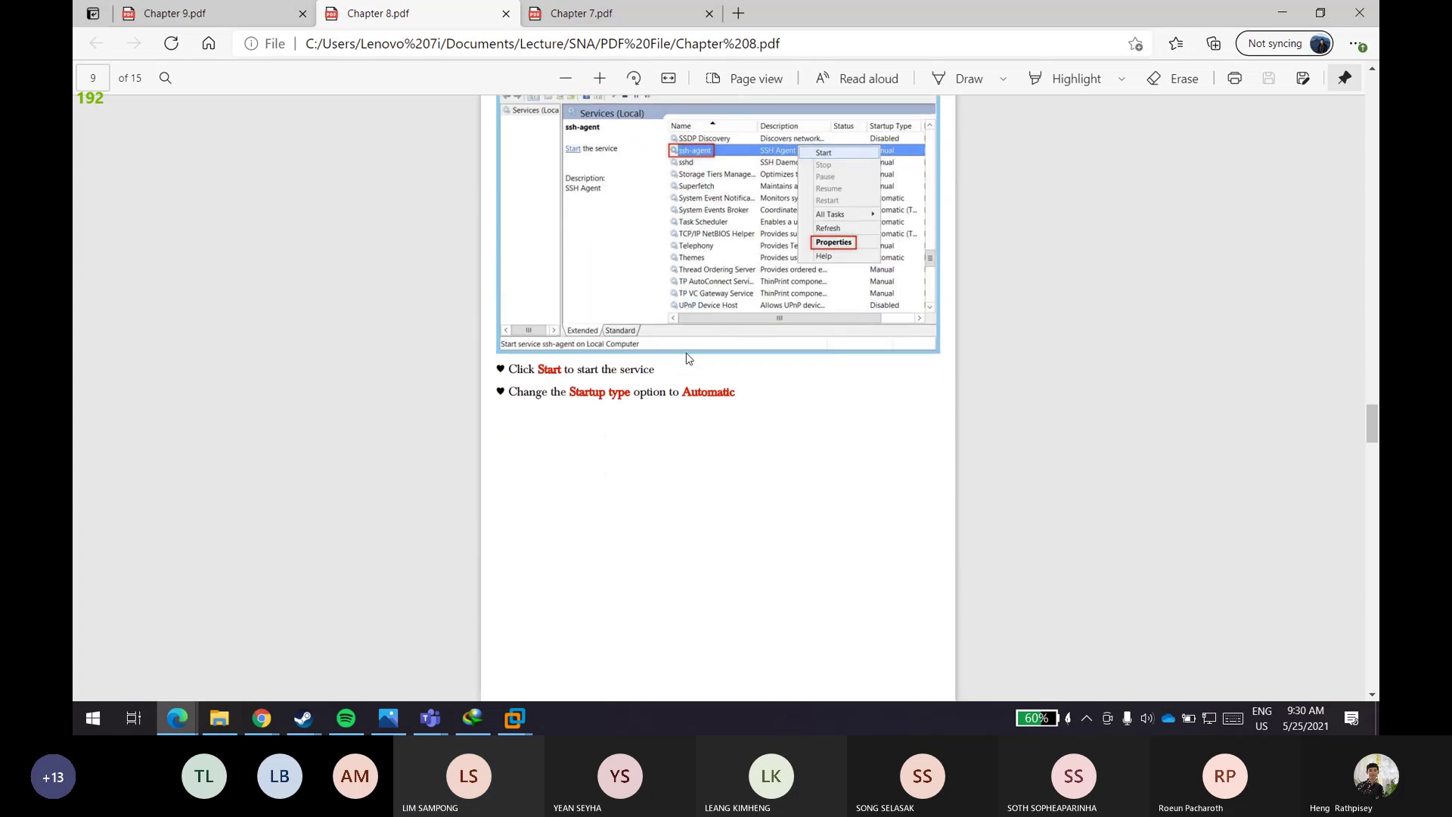
{"action": "scroll", "coordinate": [686, 357], "scroll_direction": "down", "scroll_amount": 12}
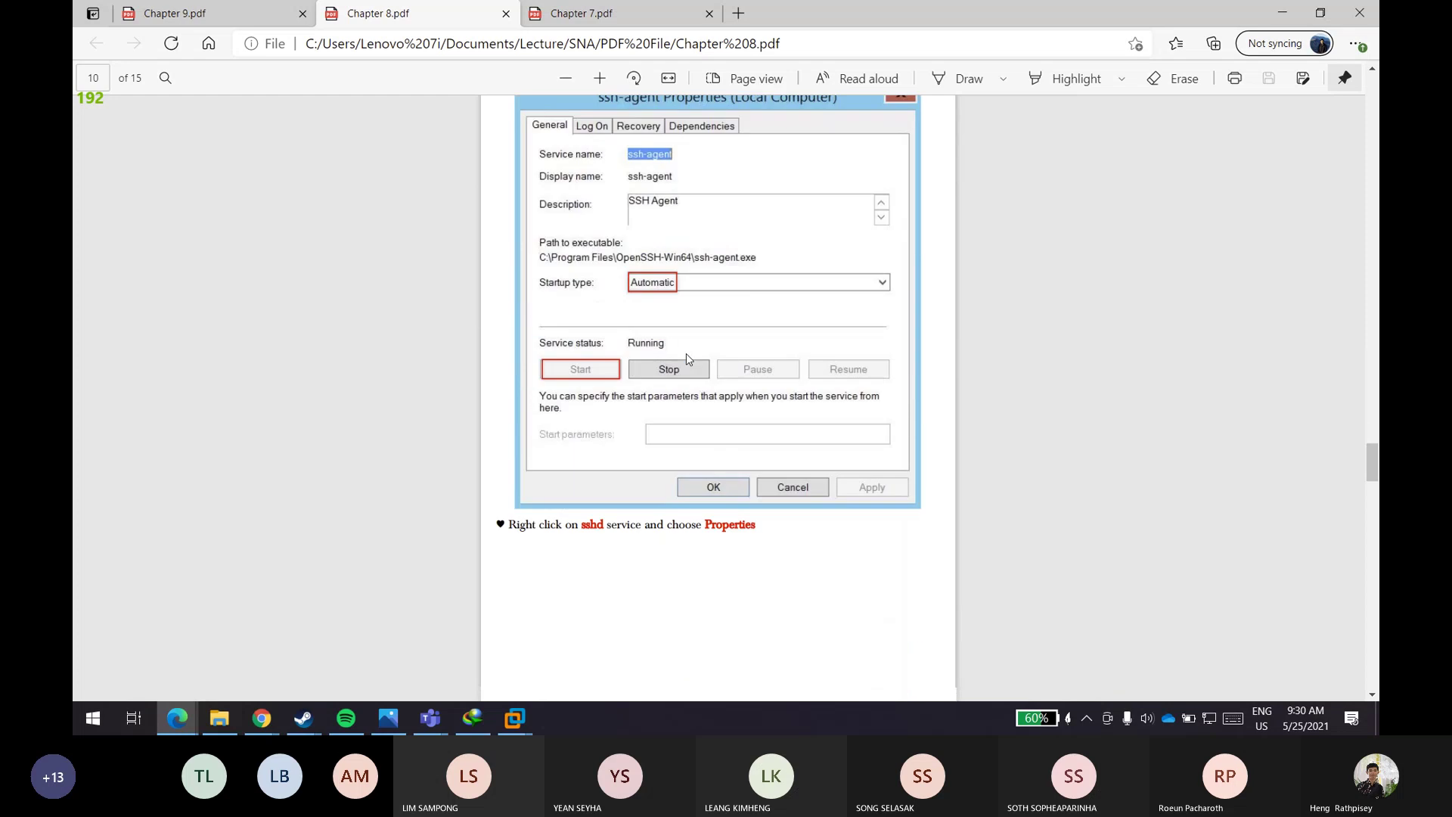
{"action": "scroll", "coordinate": [687, 355], "scroll_direction": "down", "scroll_amount": 10}
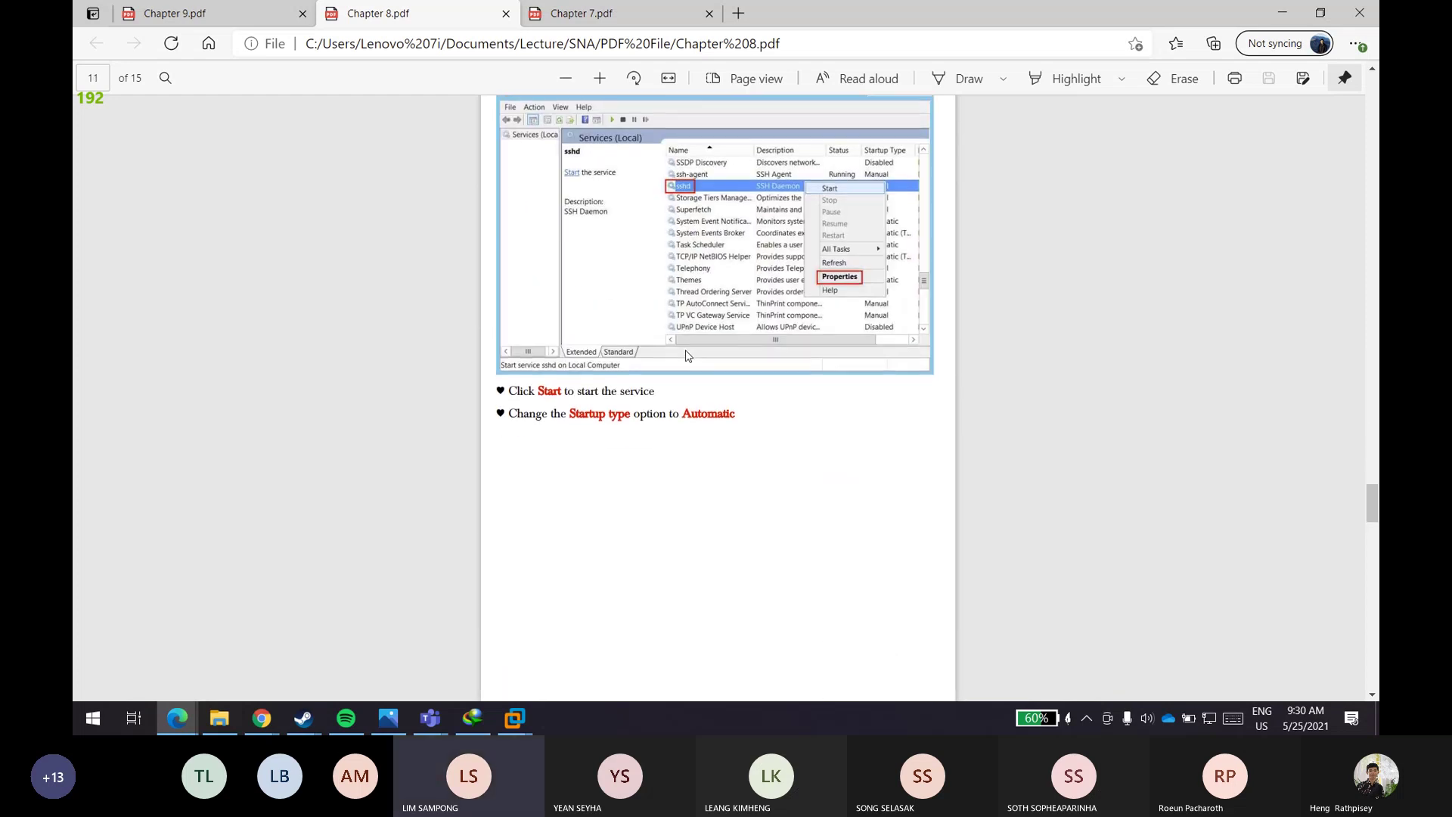
{"action": "scroll", "coordinate": [687, 355], "scroll_direction": "down", "scroll_amount": 8}
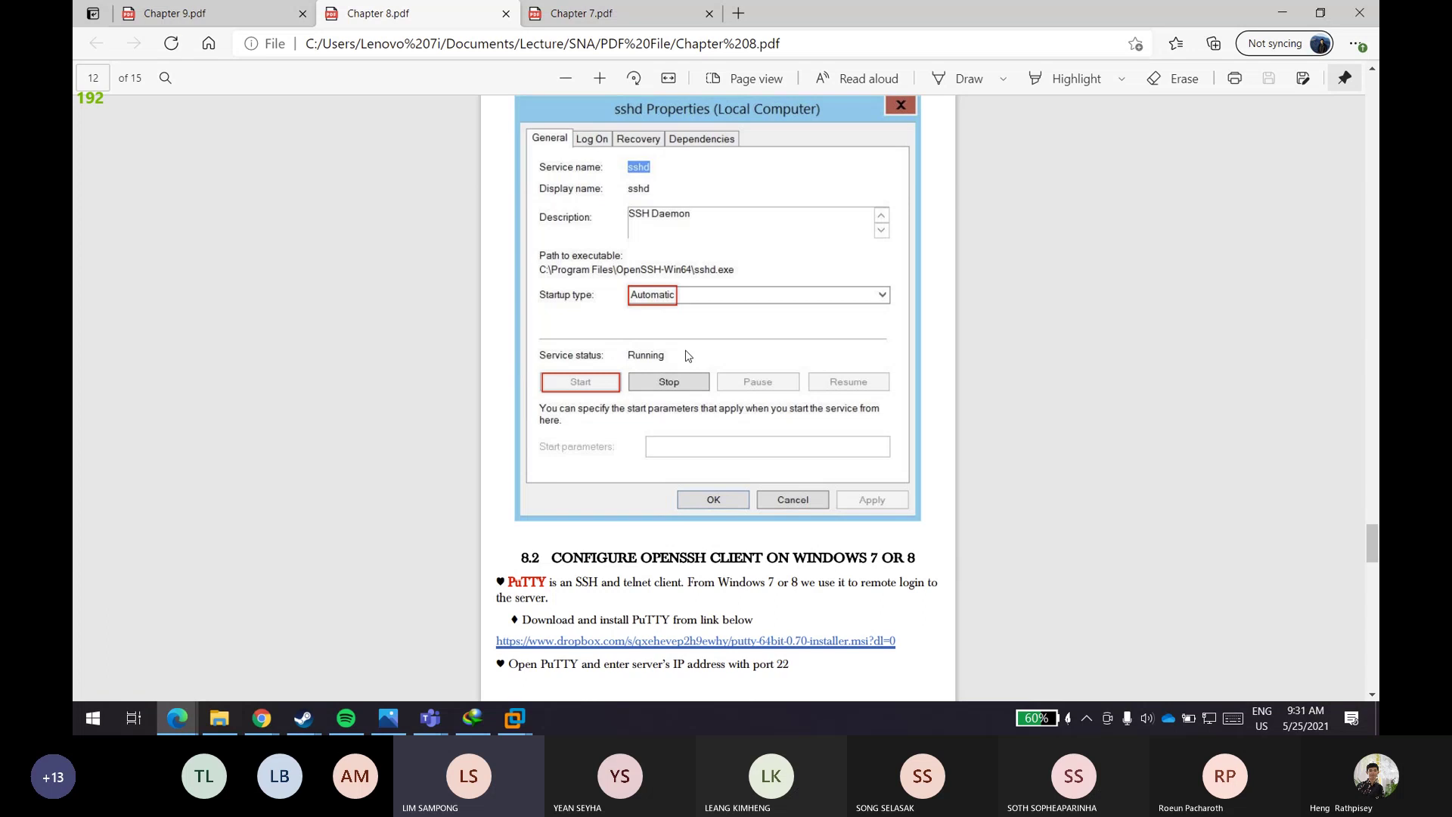
{"action": "scroll", "coordinate": [687, 356], "scroll_direction": "down", "scroll_amount": 12}
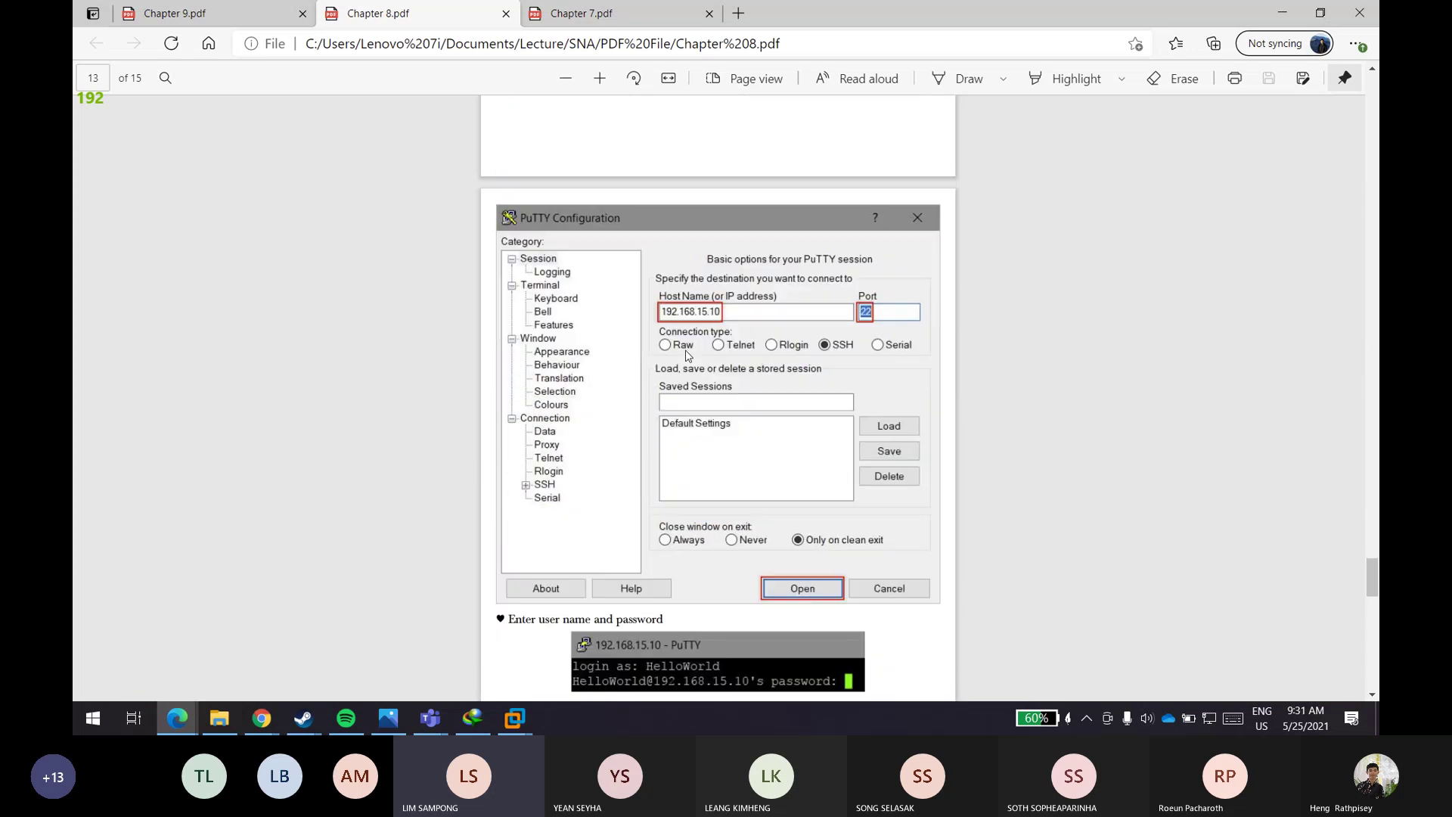
{"action": "scroll", "coordinate": [686, 353], "scroll_direction": "down", "scroll_amount": 20}
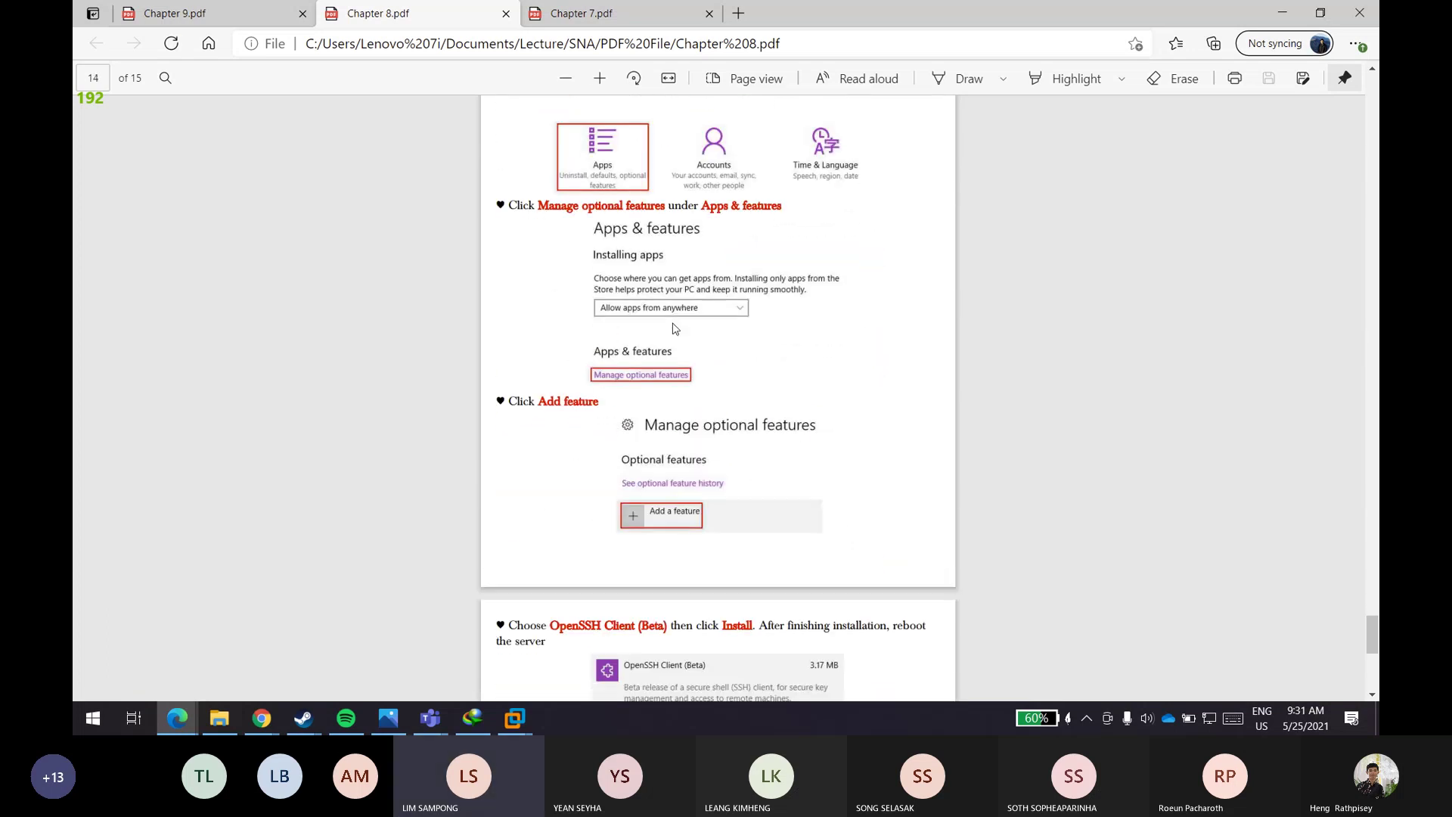
{"action": "scroll", "coordinate": [675, 328], "scroll_direction": "down", "scroll_amount": 4}
- Search the Start menu for putty and launch PuTTY
{"action": "key", "text": "super"}
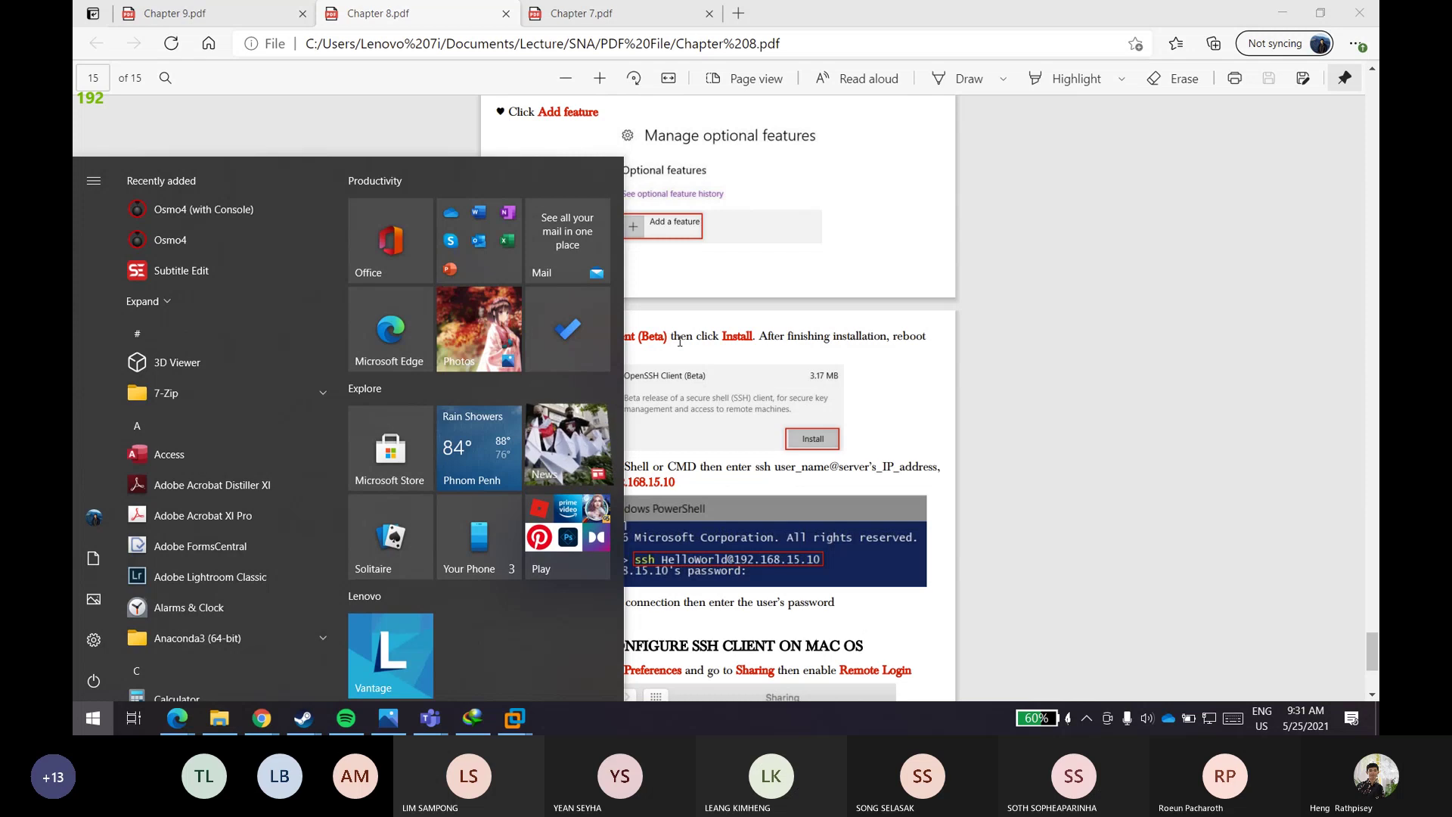
{"action": "key", "text": "super"}
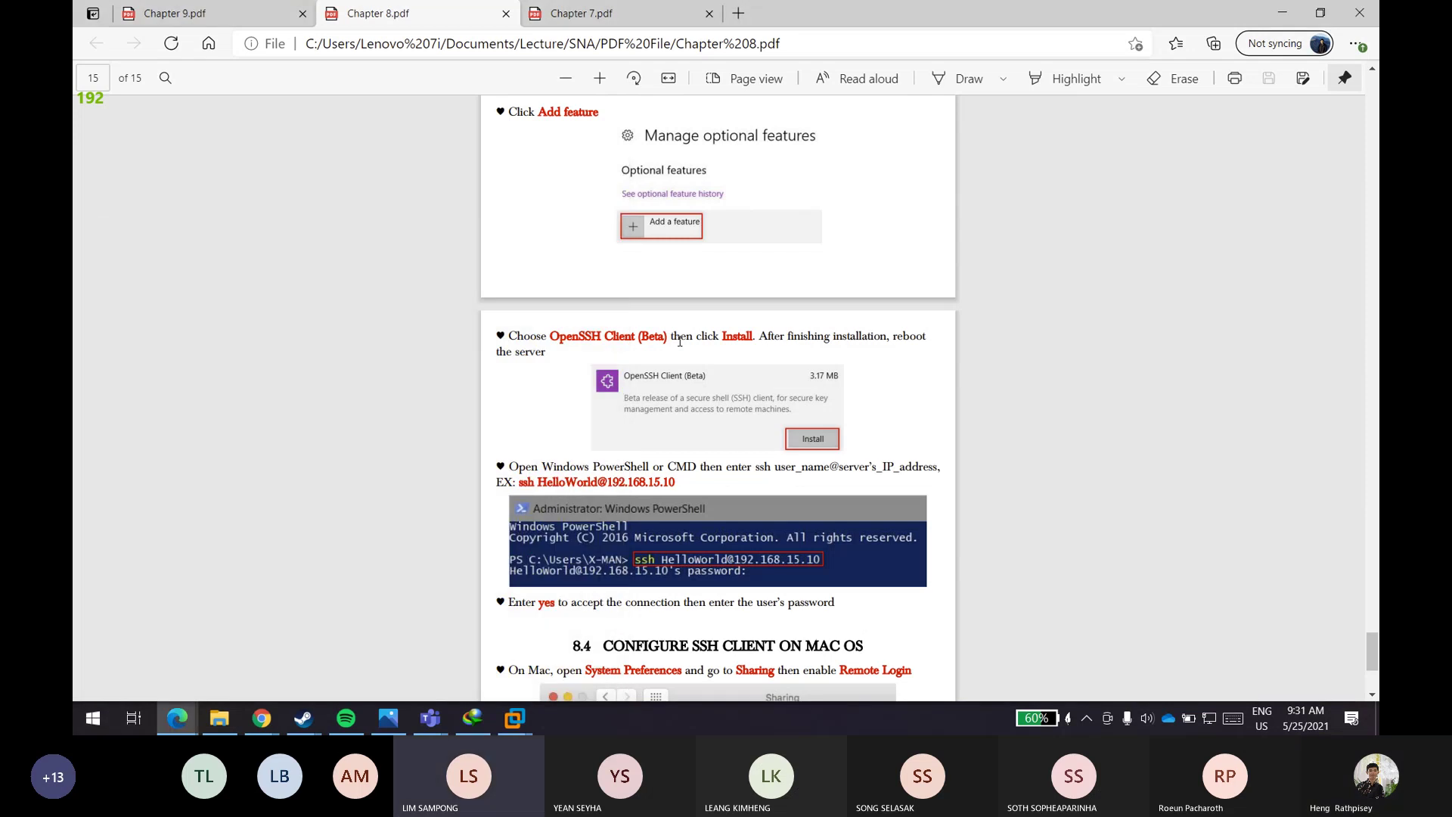
{"action": "key", "text": "super"}
{"action": "type", "text": "put"}
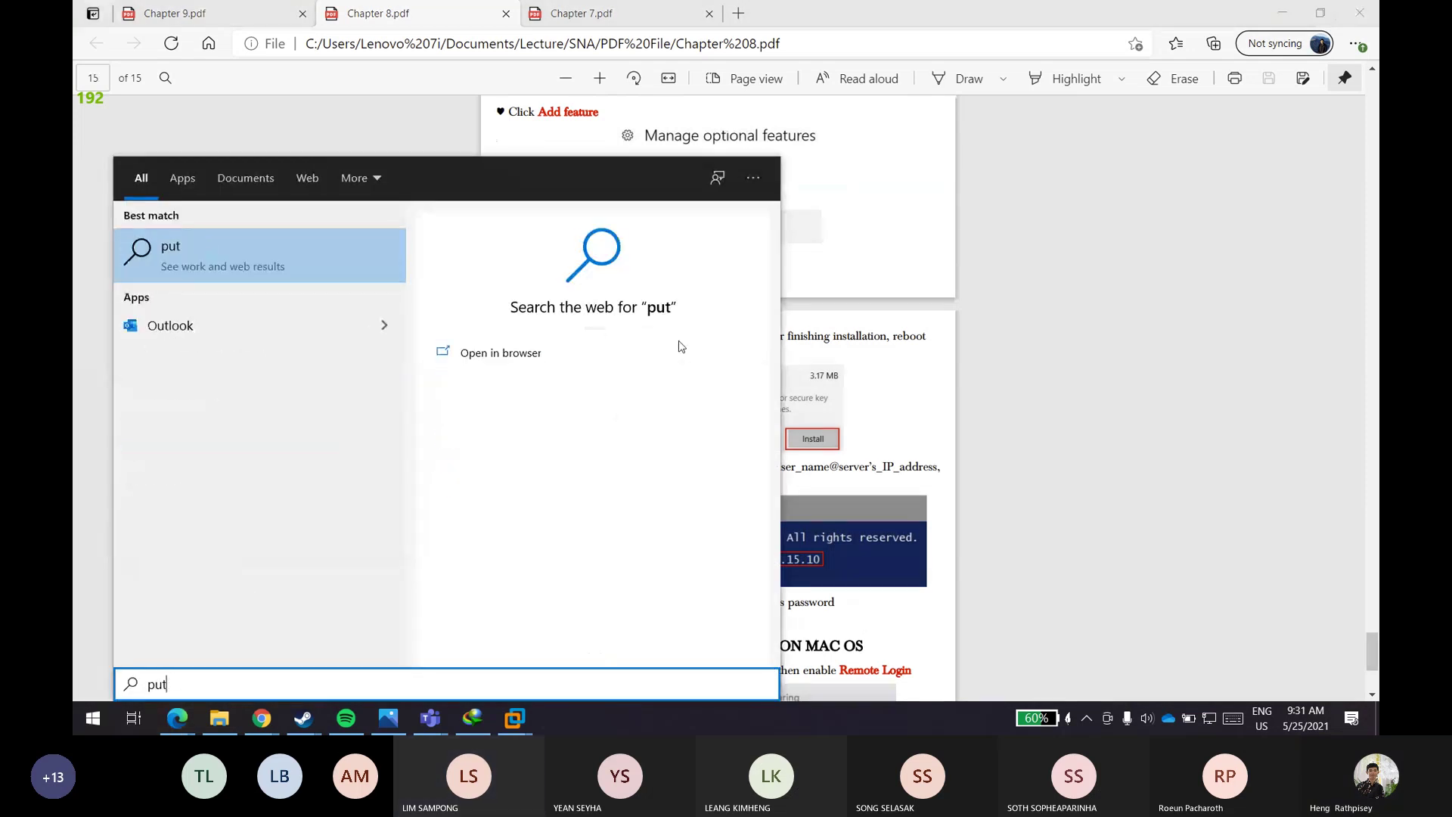
{"action": "type", "text": "ty"}
{"action": "key", "text": "Return"}
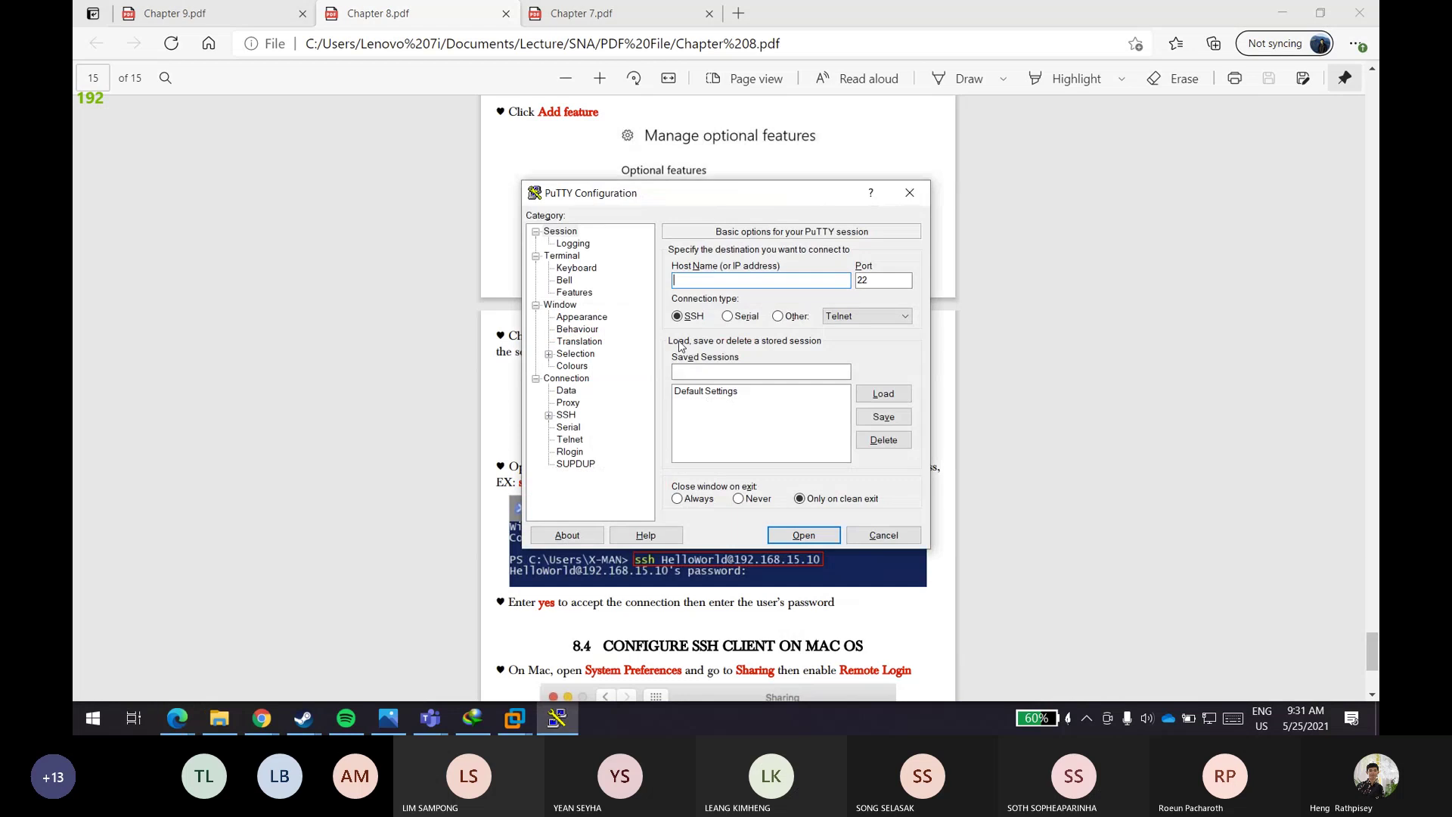
- Connect PuTTY to 192.168.15.10 and accept the server's host key
{"action": "type", "text": "192.168.15.10"}
{"action": "key", "text": "Return"}
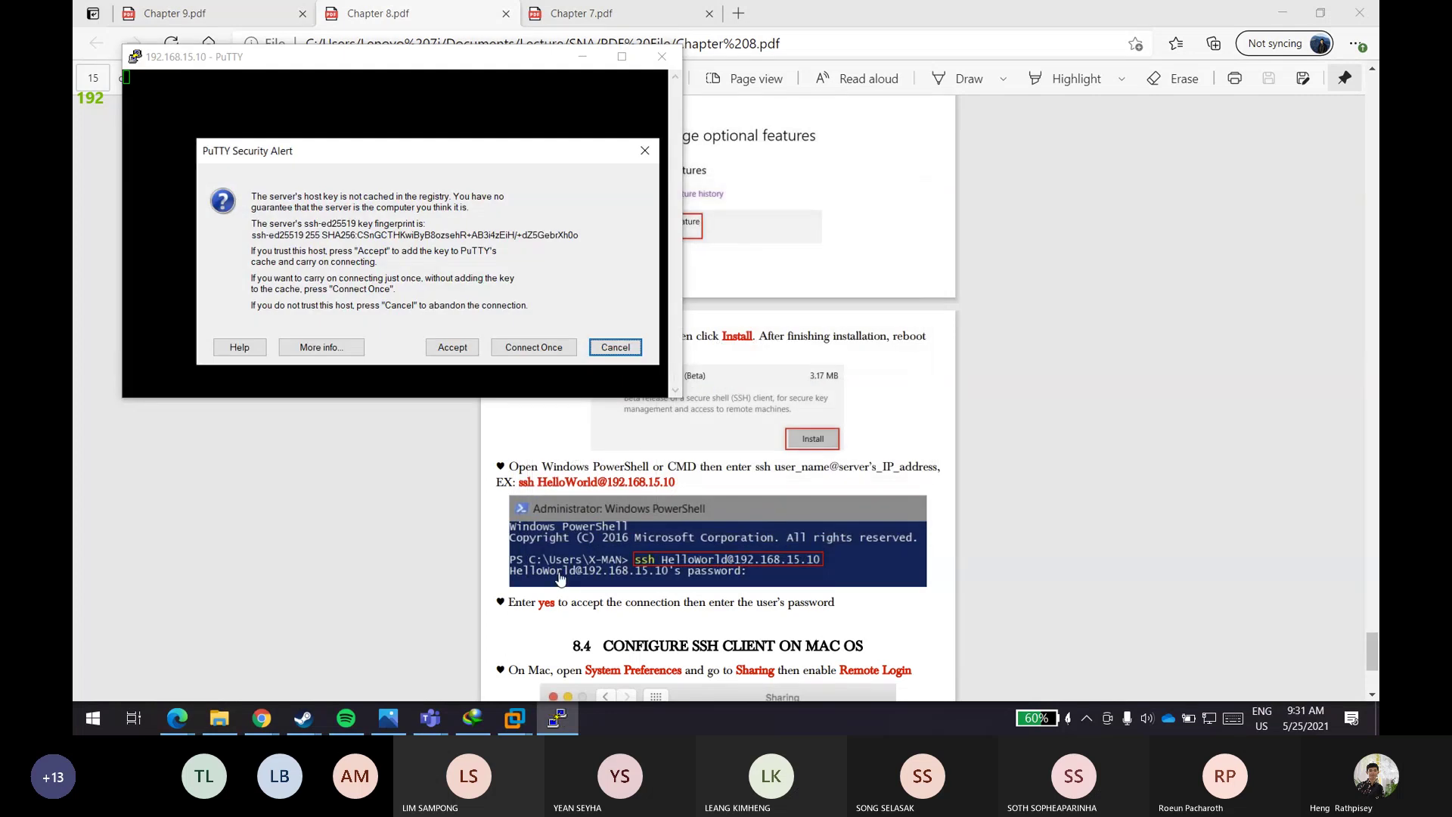
{"action": "left_click", "coordinate": [459, 344]}
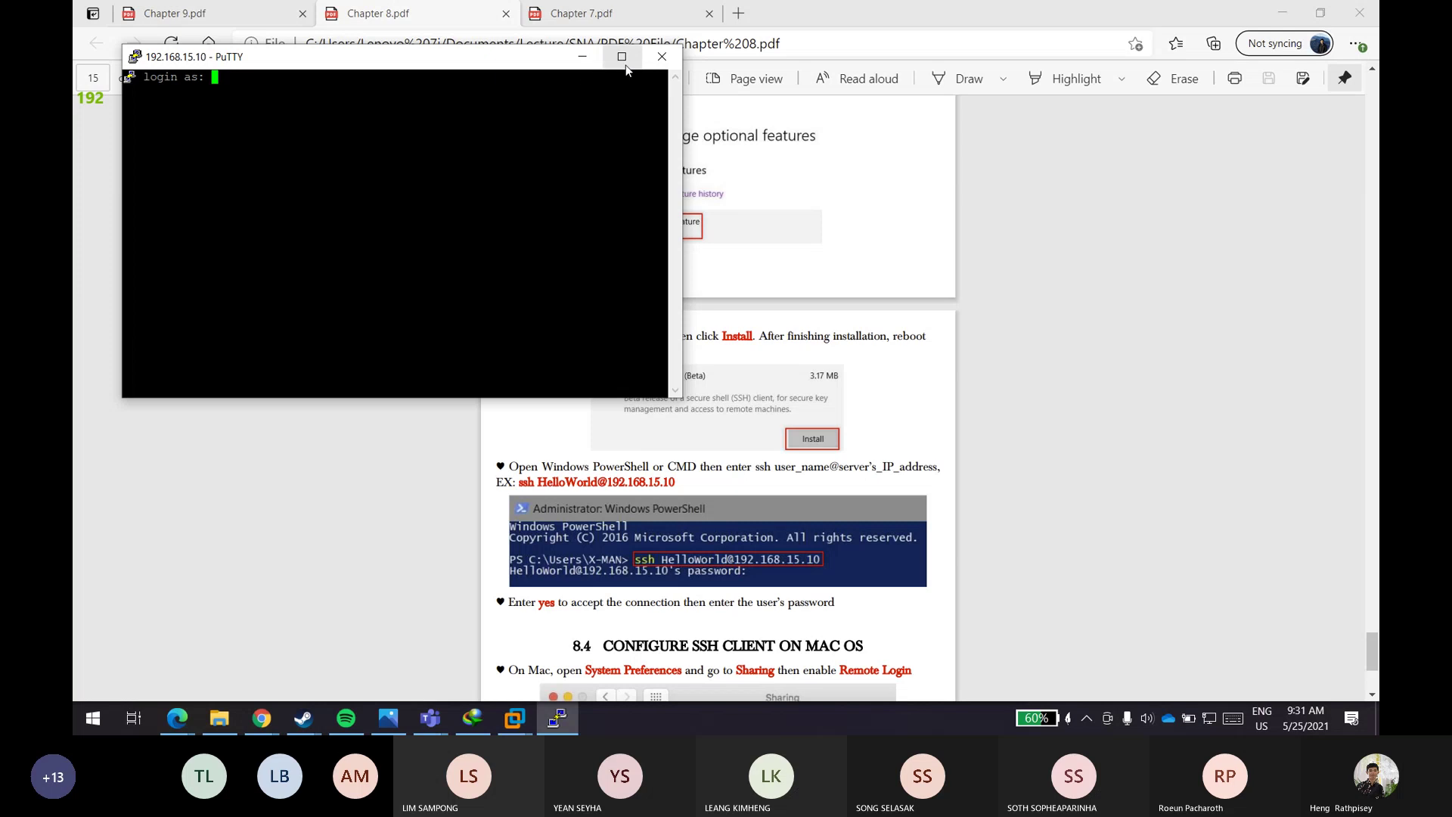
- Close the PuTTY session, confirm with OK, and bring up the Run dialog
{"action": "left_click", "coordinate": [645, 61]}
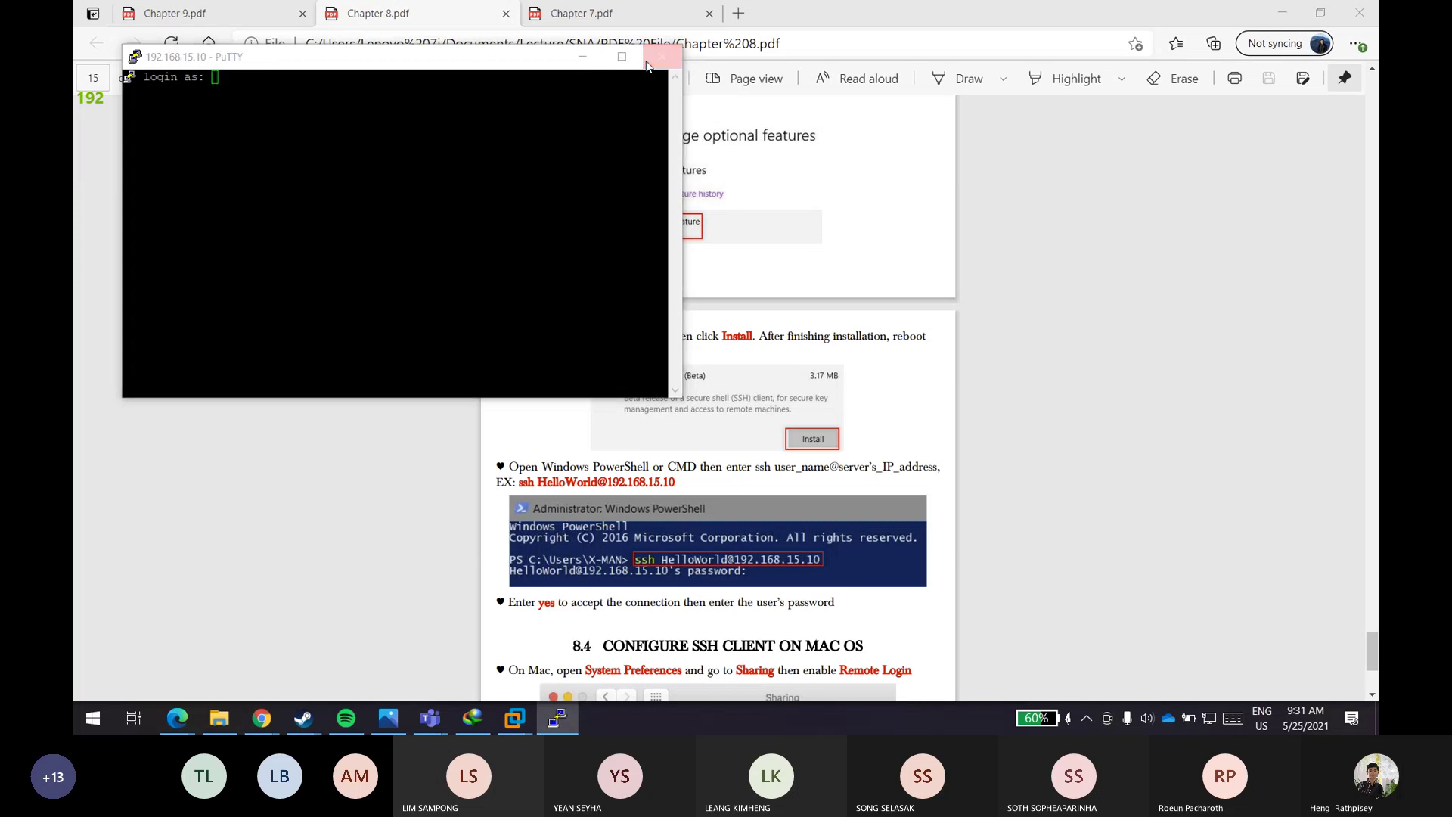
{"action": "left_click", "coordinate": [724, 421]}
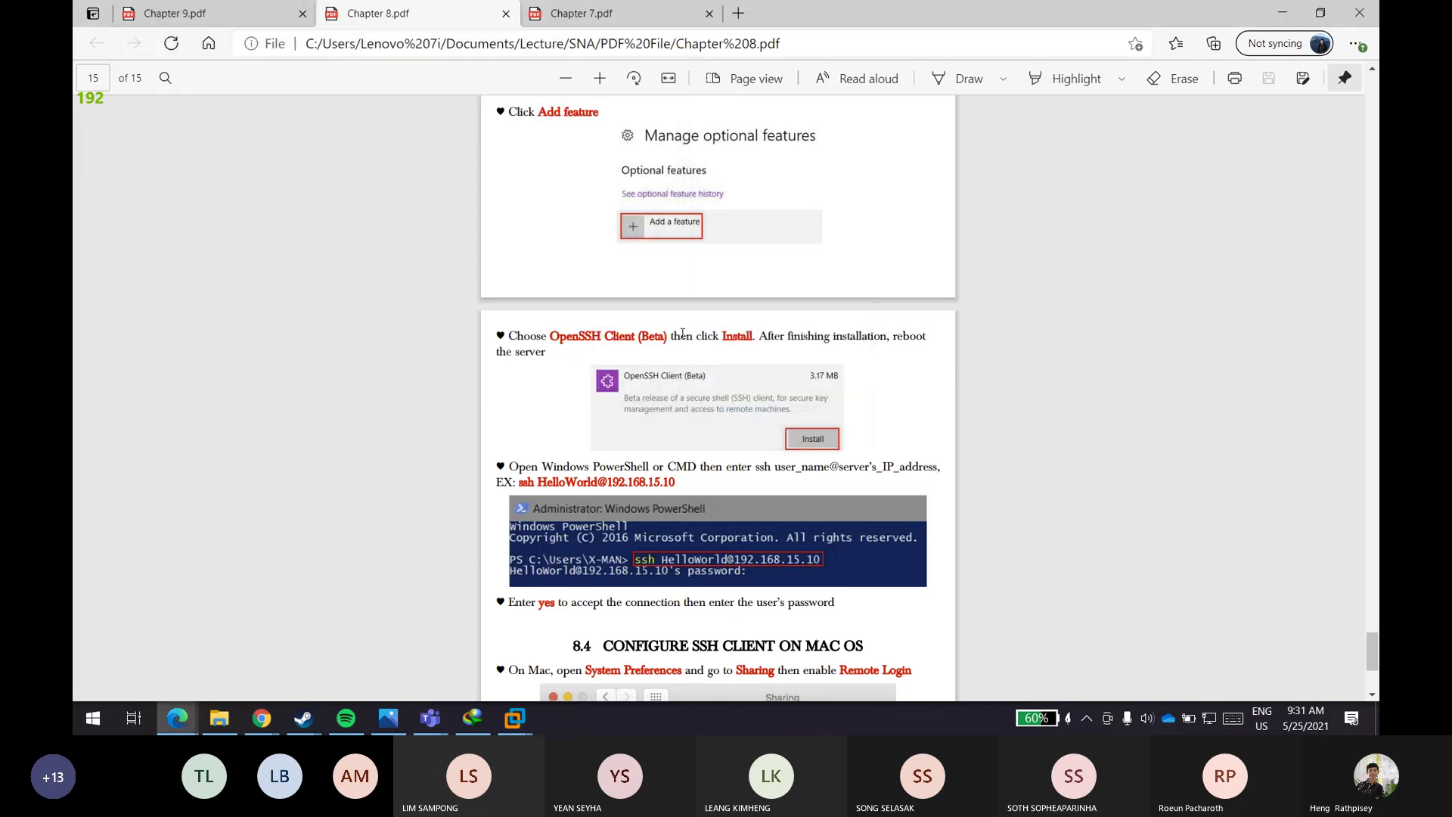
{"action": "key", "text": "super"}
{"action": "key", "text": "super"}
{"action": "key", "text": "super+r"}
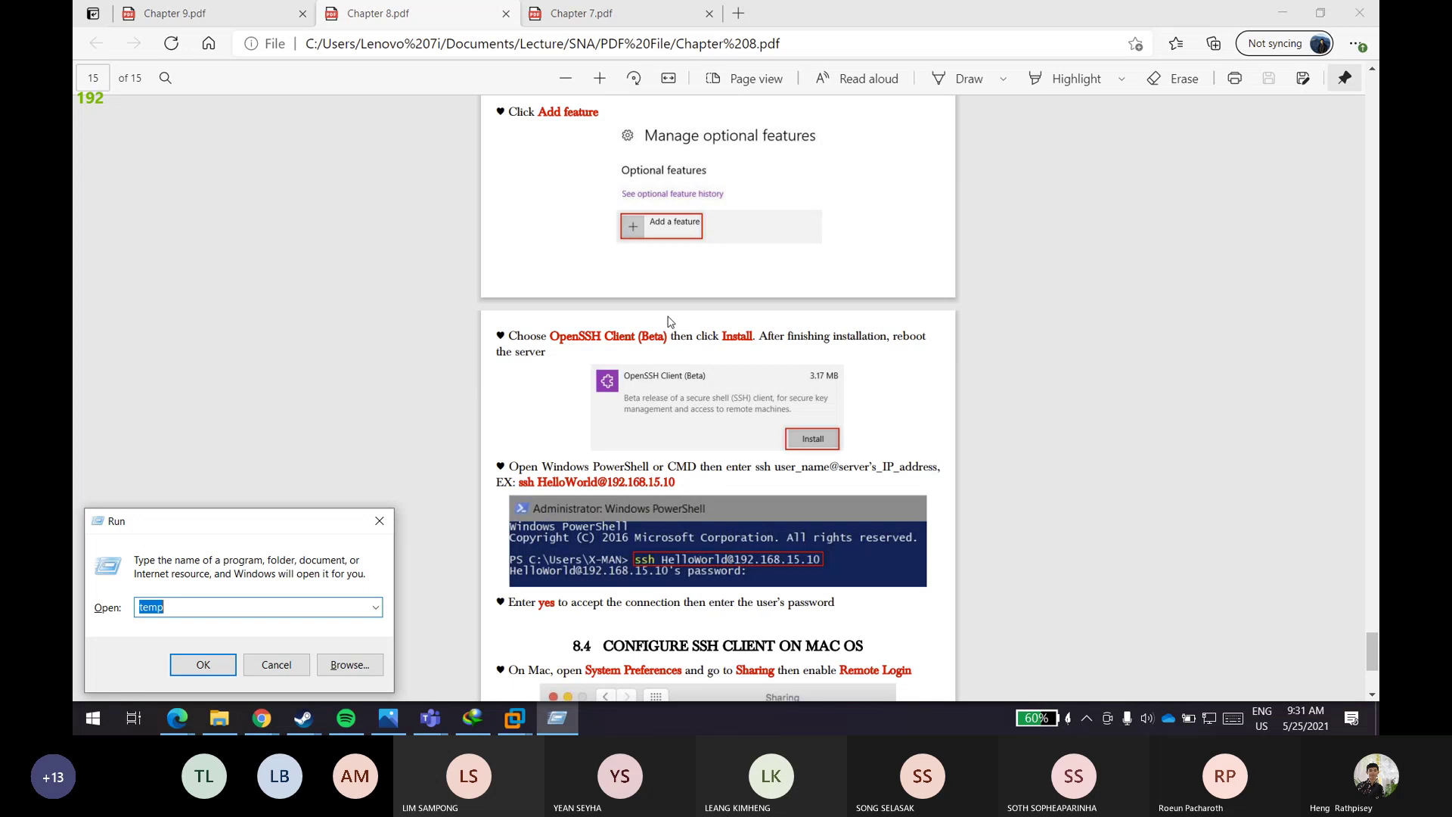
- Launch Windows PowerShell from the Start search and move its window lower left
{"action": "key", "text": "super"}
{"action": "type", "text": "pow"}
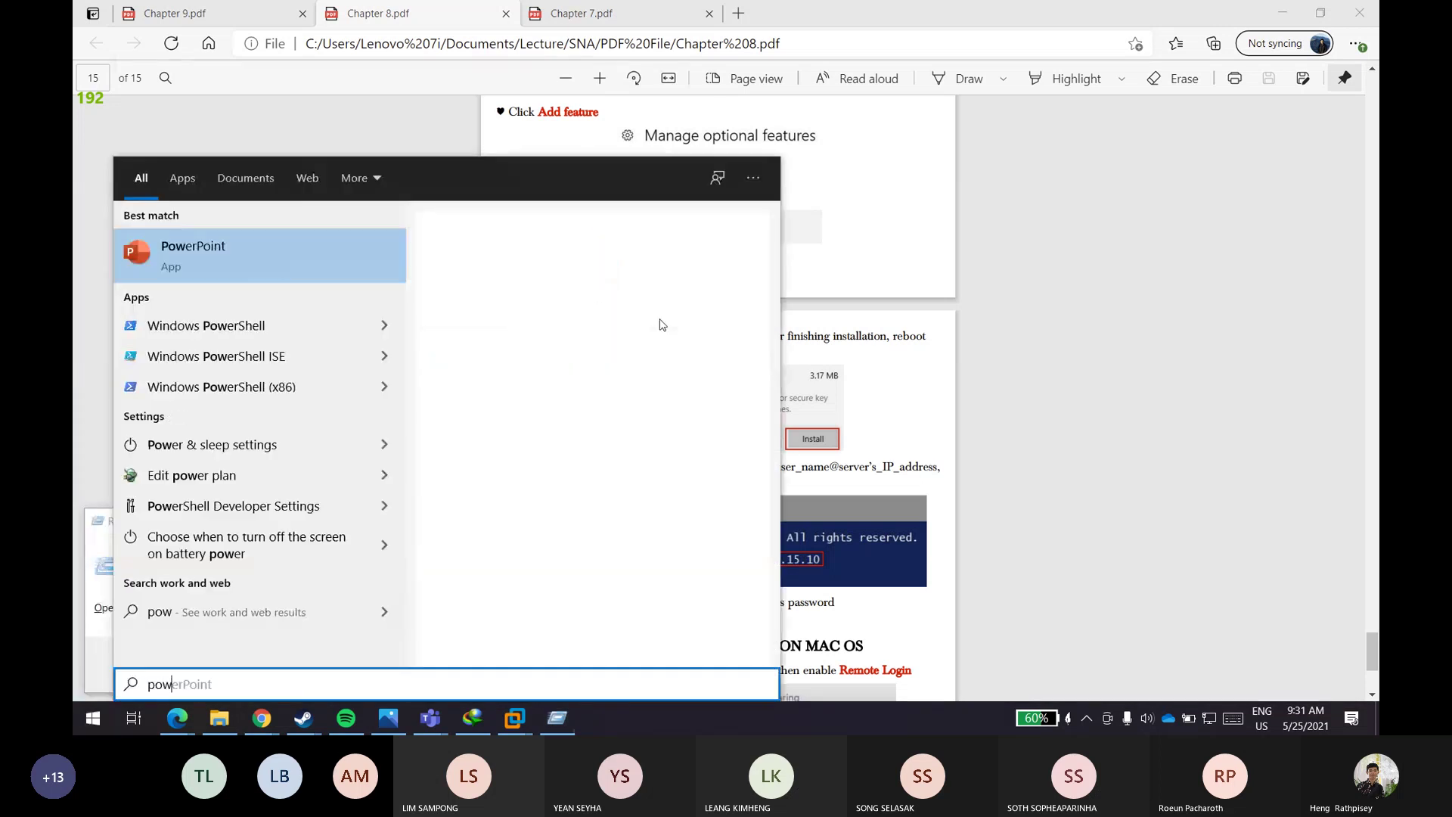
{"action": "type", "text": "e"}
{"action": "key", "text": "Down"}
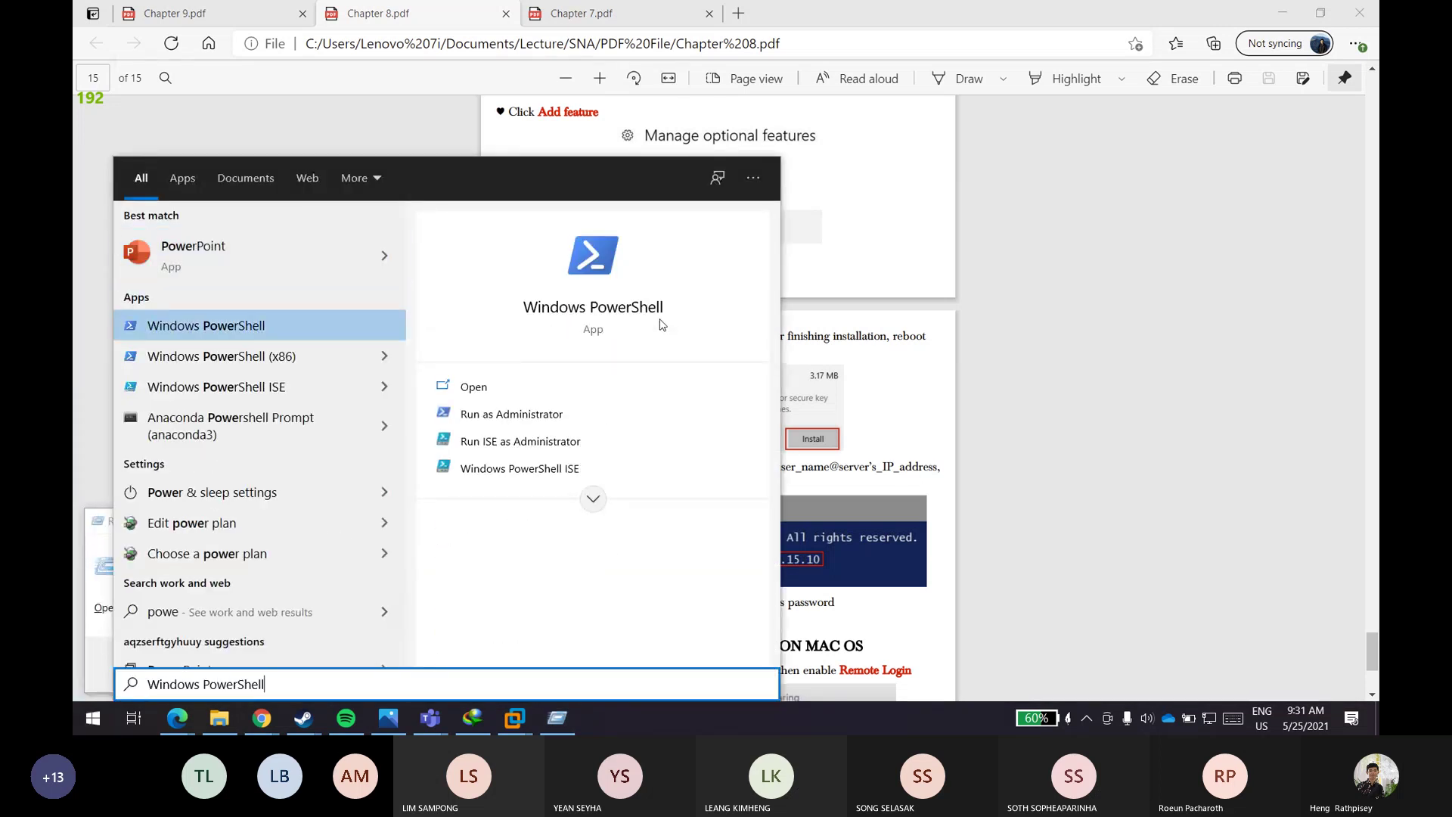
{"action": "key", "text": "Return"}
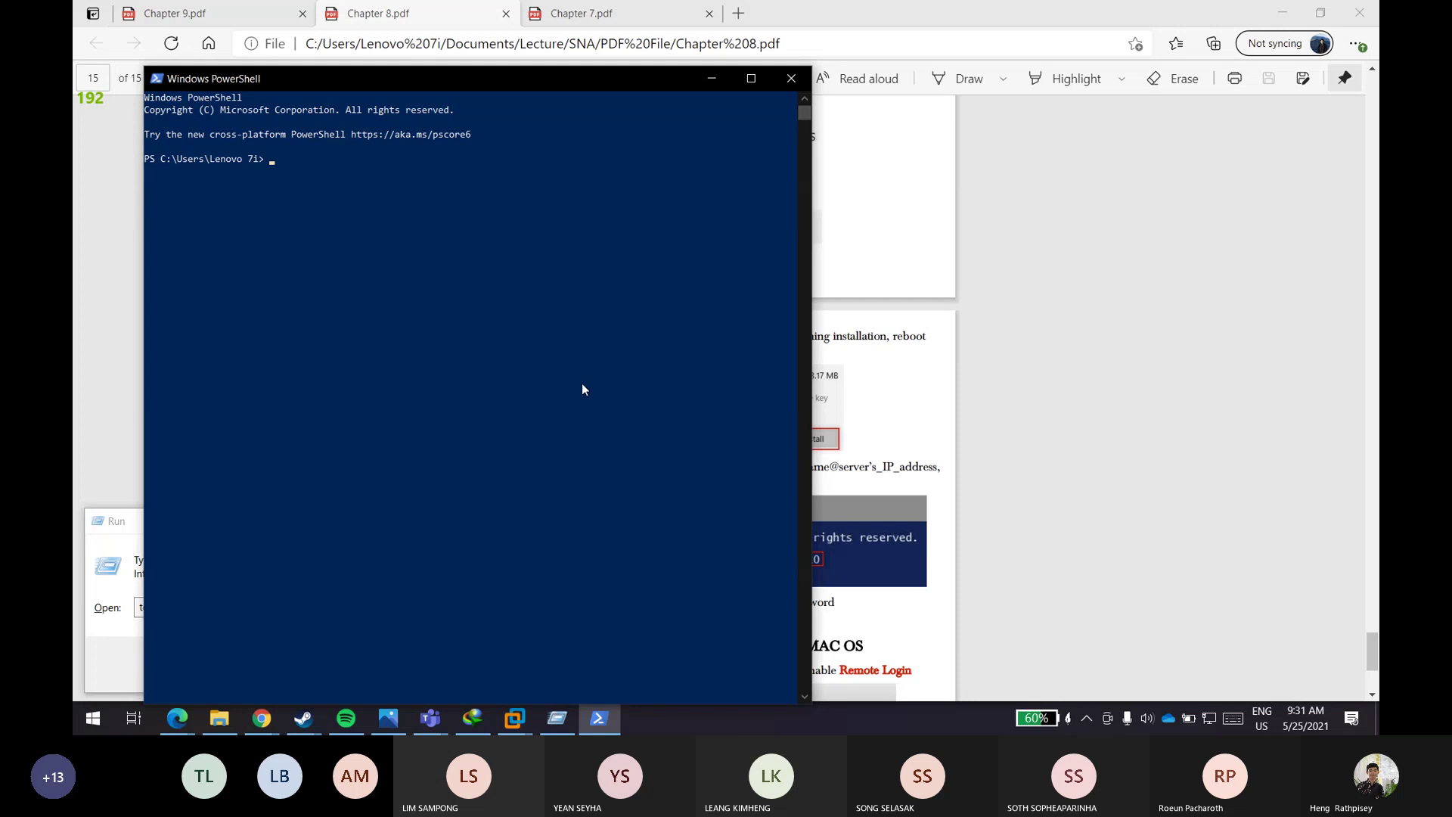
{"action": "left_click_drag", "start_coordinate": [465, 84], "coordinate": [264, 225]}
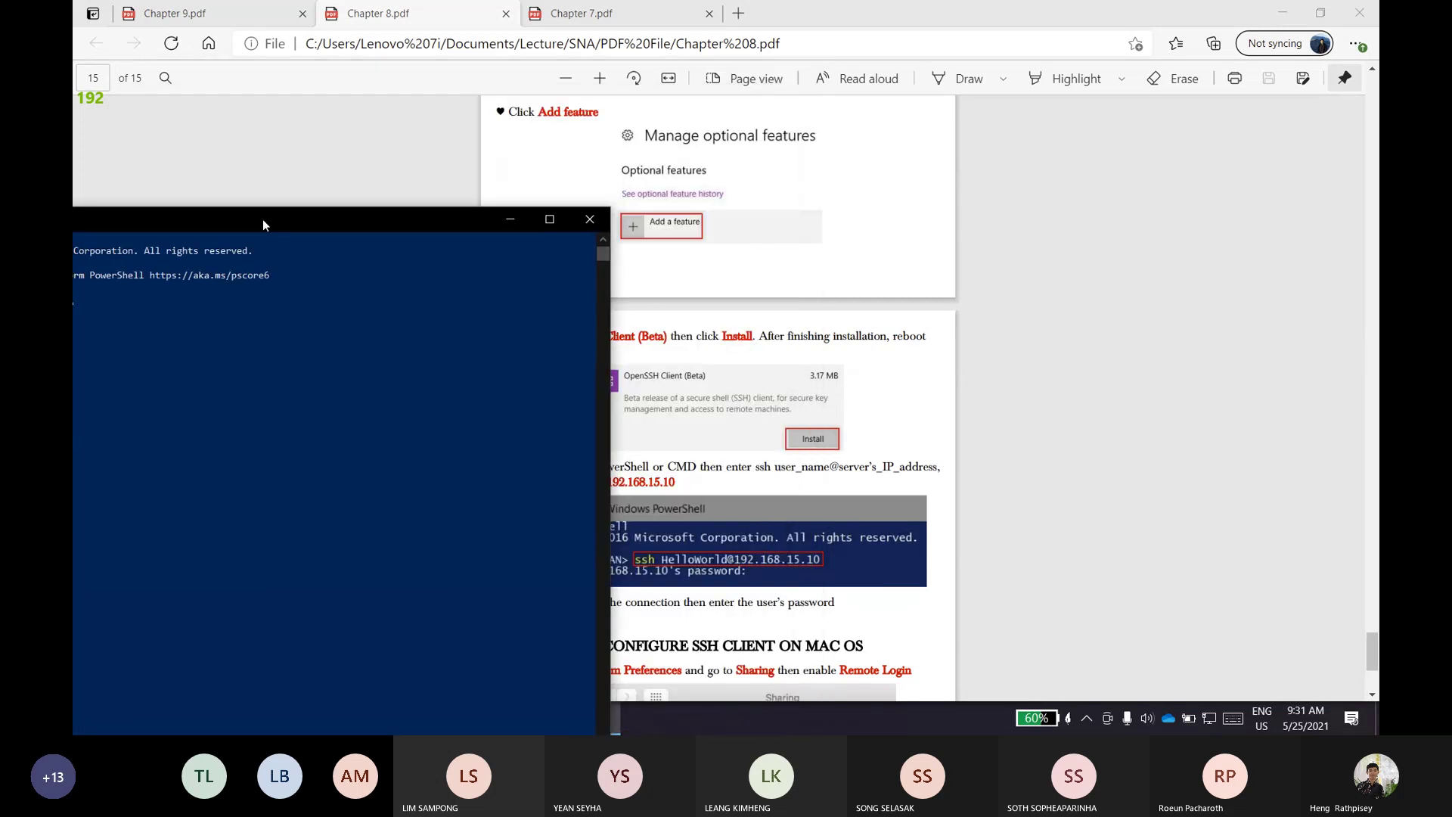
{"action": "type", "text": "ssh"}
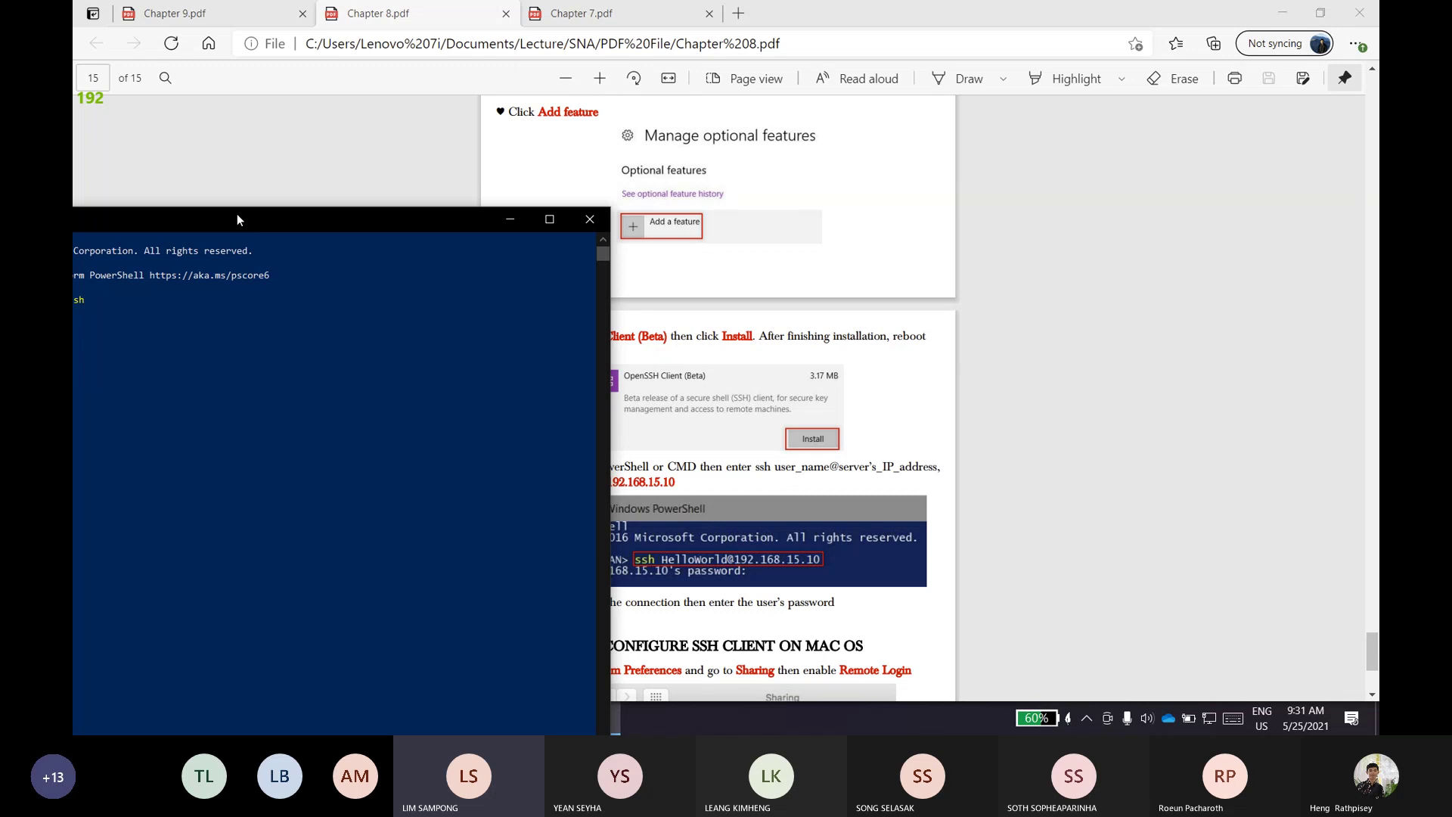
{"action": "double_click", "coordinate": [237, 216]}
{"action": "left_click_drag", "start_coordinate": [460, 16], "coordinate": [769, 612]}
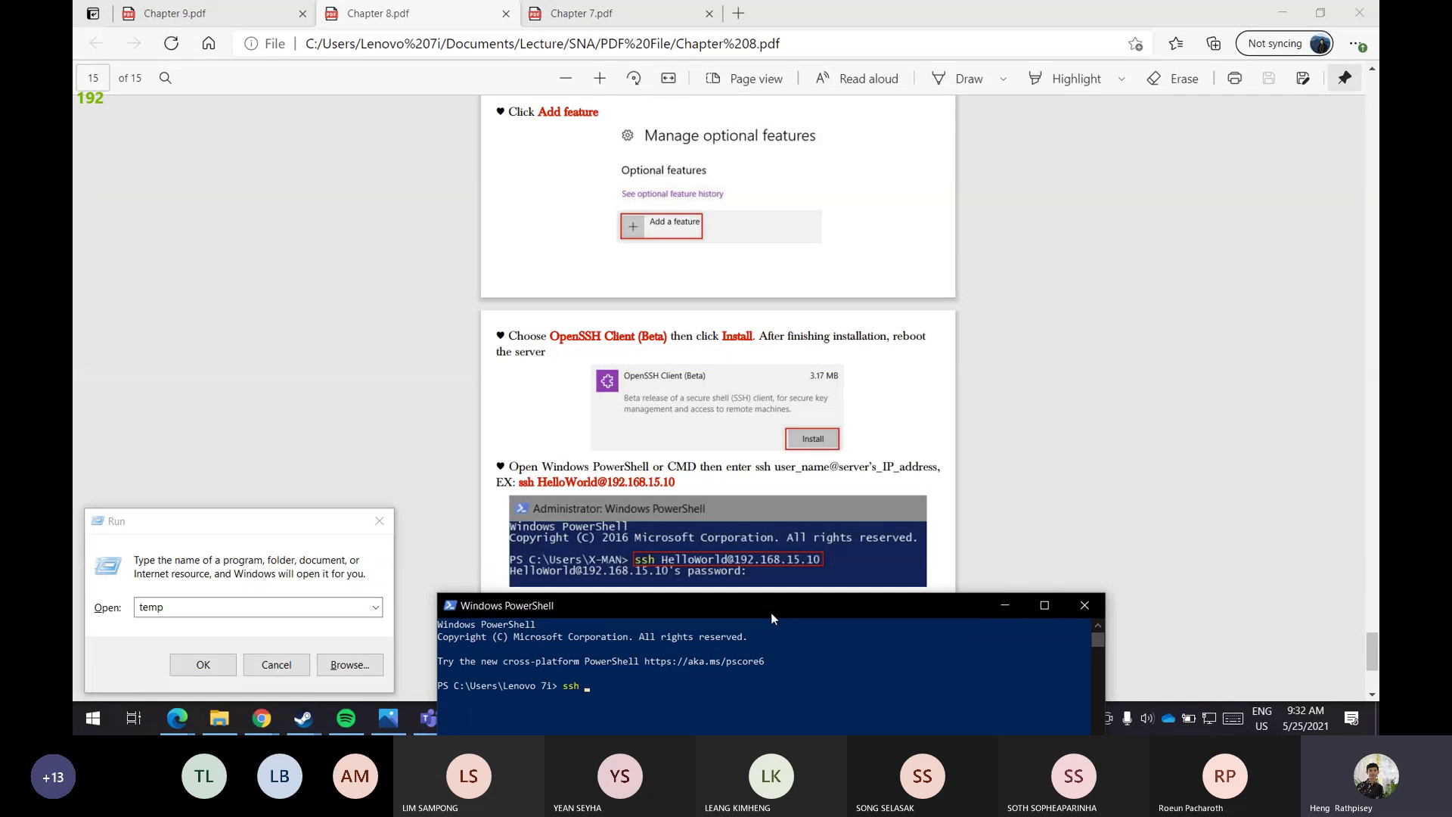
{"action": "type", "text": "Asm"}
{"action": "key", "text": "BackSpace"}
{"action": "key", "text": "BackSpace"}
{"action": "type", "text": "dmi"}
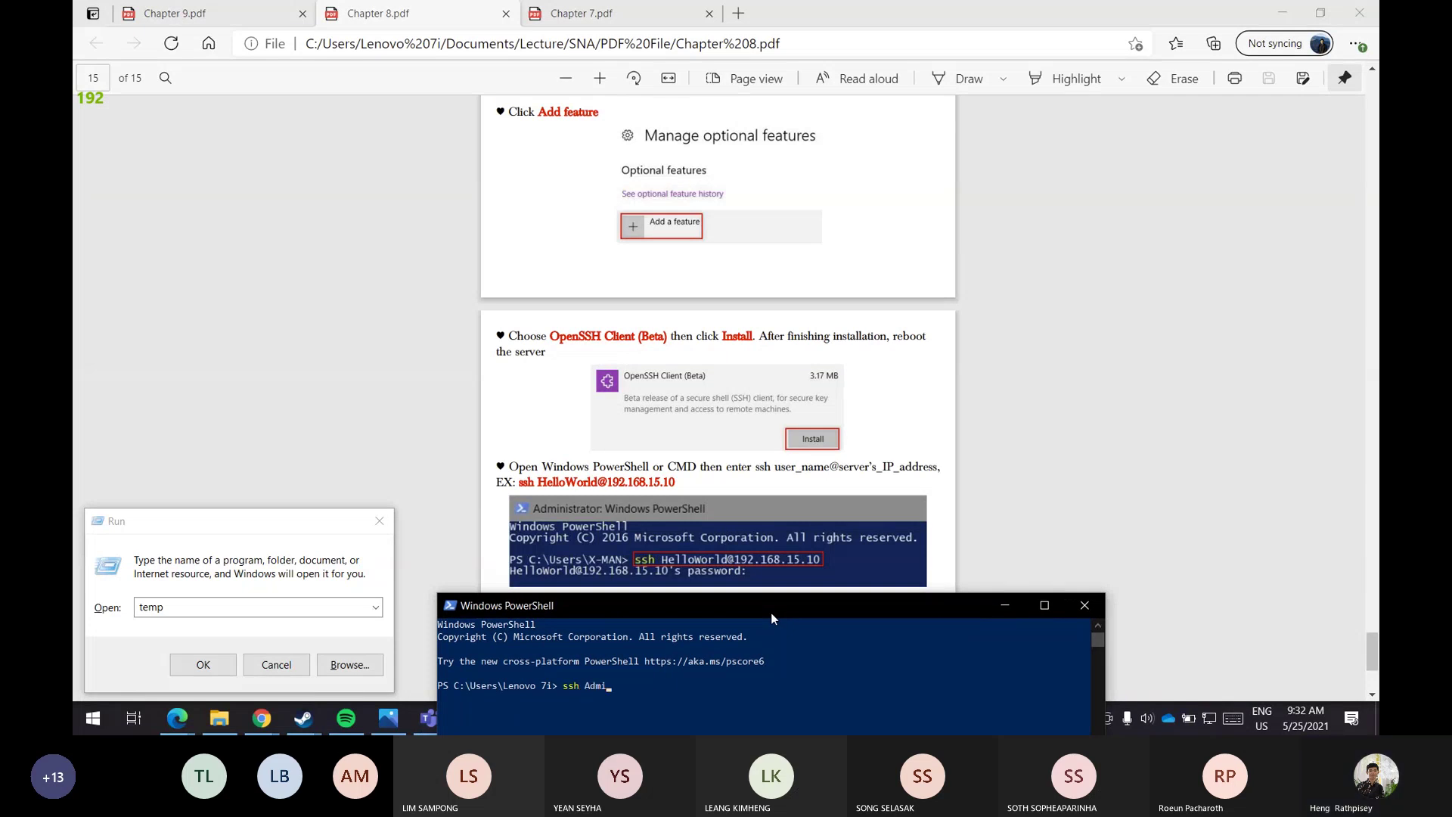
{"action": "type", "text": "nistrator@192.168.15.10"}
- Connect over SSH to 192.168.15.10, accepting the host key with yes and entering the password
{"action": "key", "text": "Return"}
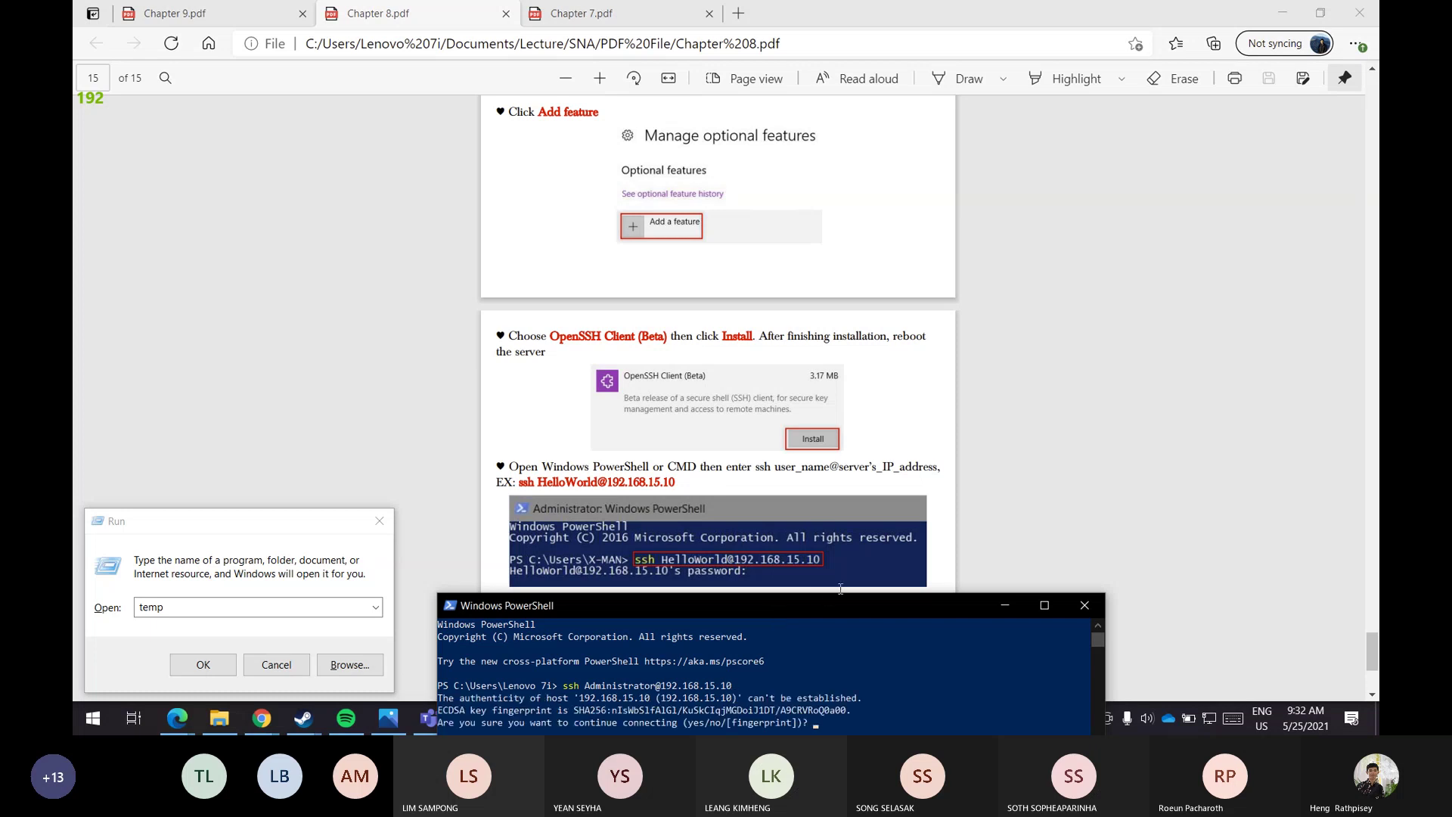
{"action": "double_click", "coordinate": [843, 594]}
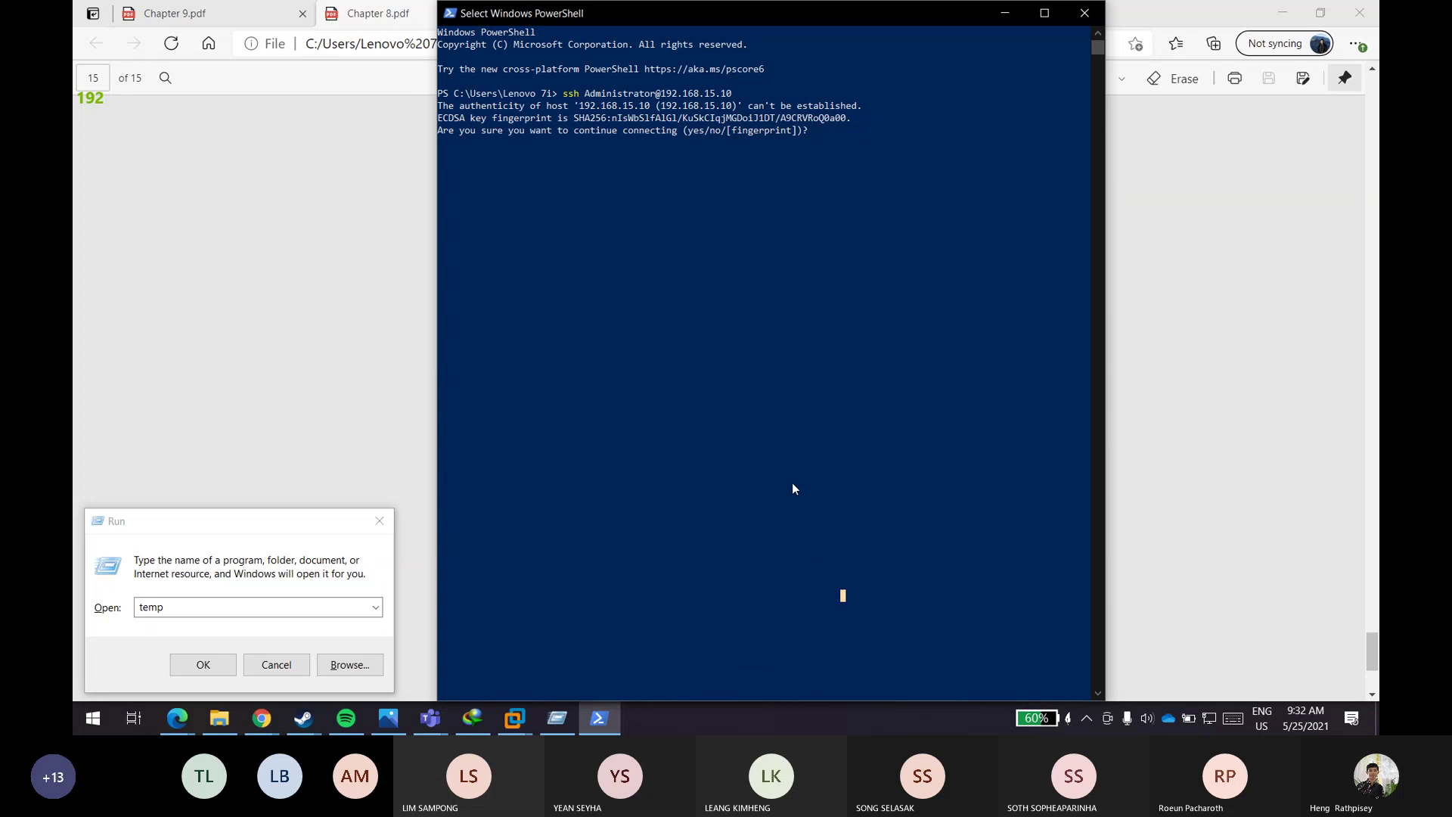
{"action": "type", "text": "yes"}
{"action": "key", "text": "Return"}
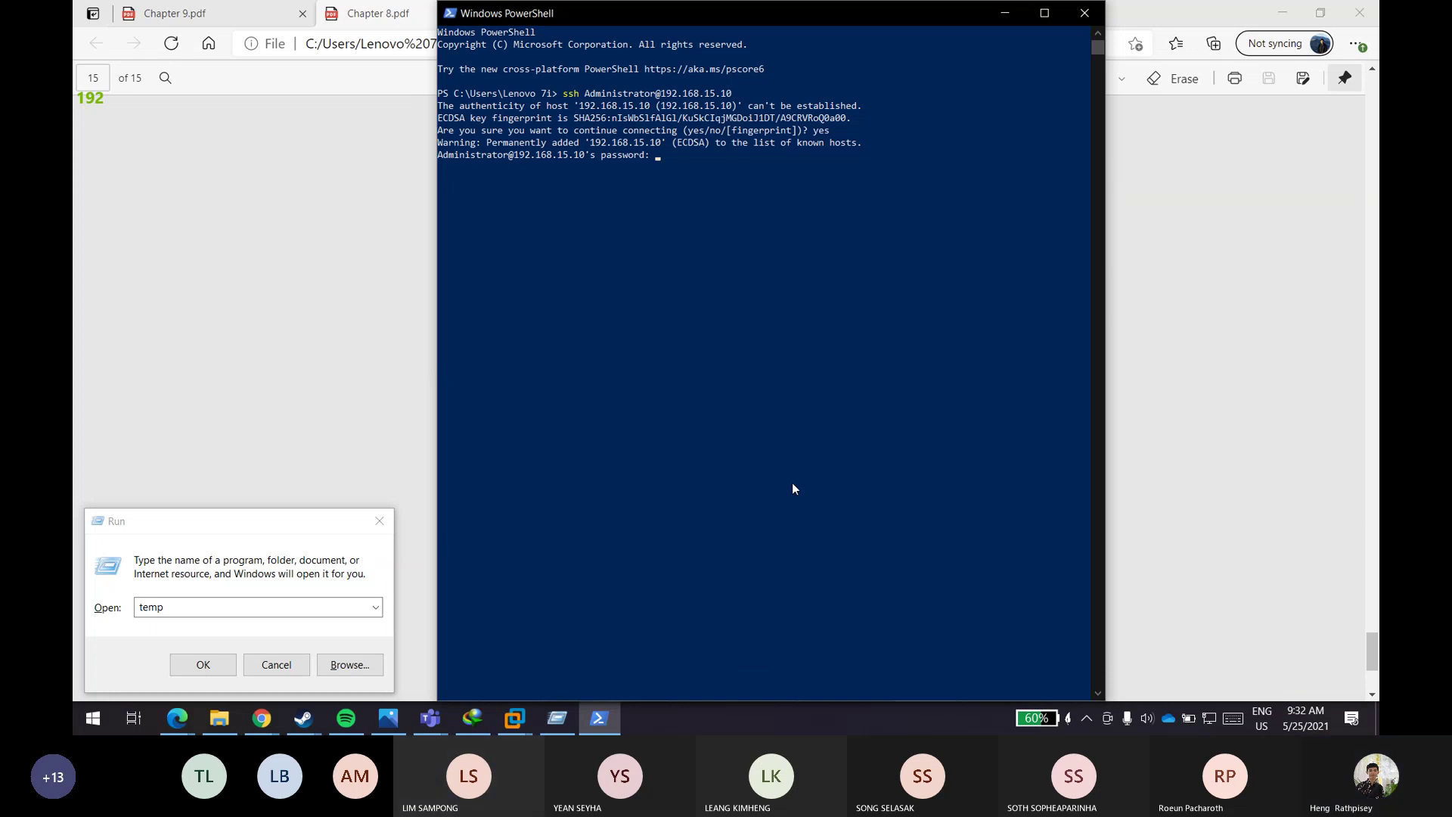
{"action": "key", "text": "Return"}
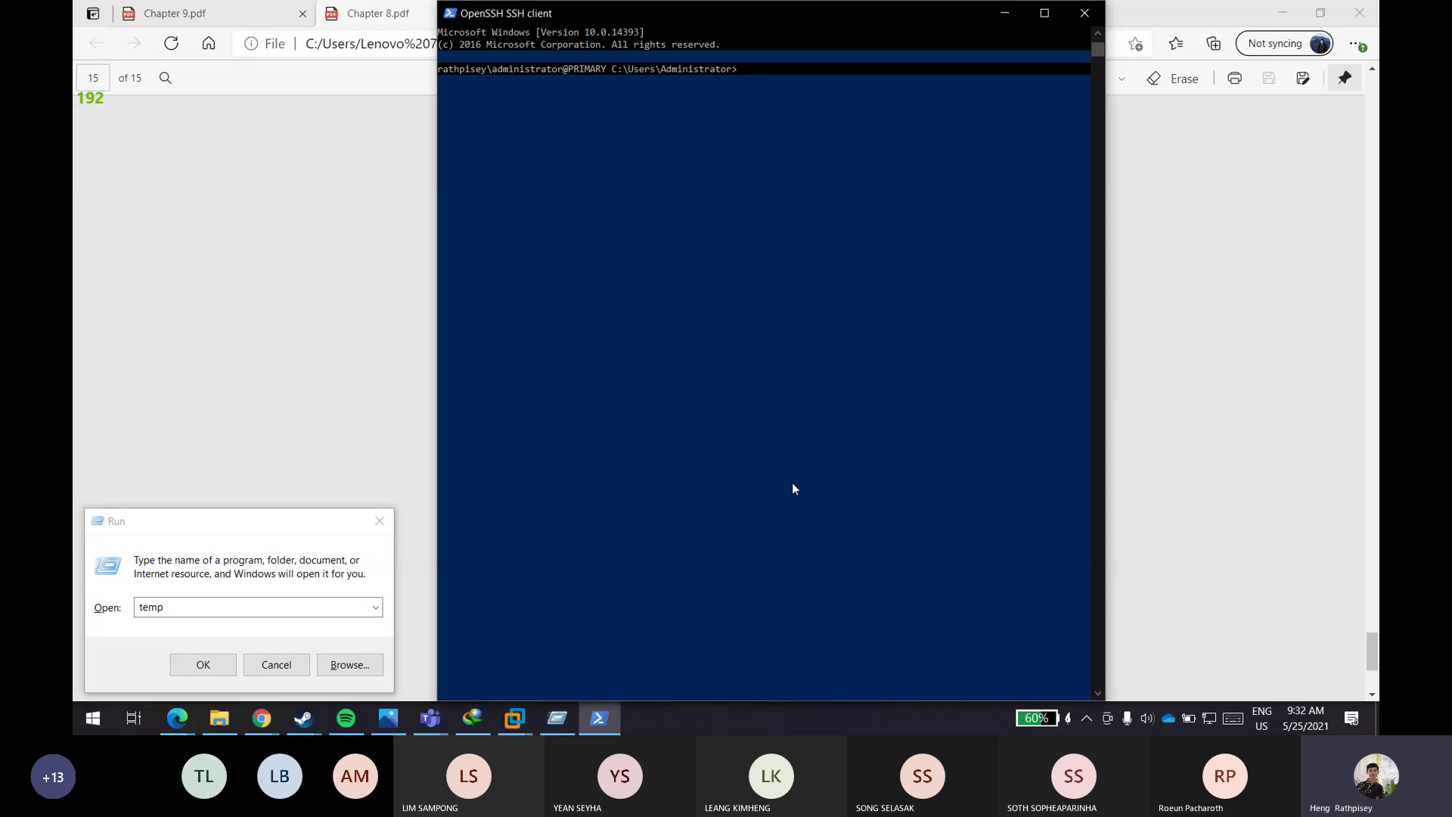
- List the remote home folder with dir, exit the SSH session, and close PowerShell
{"action": "type", "text": "cdir"}
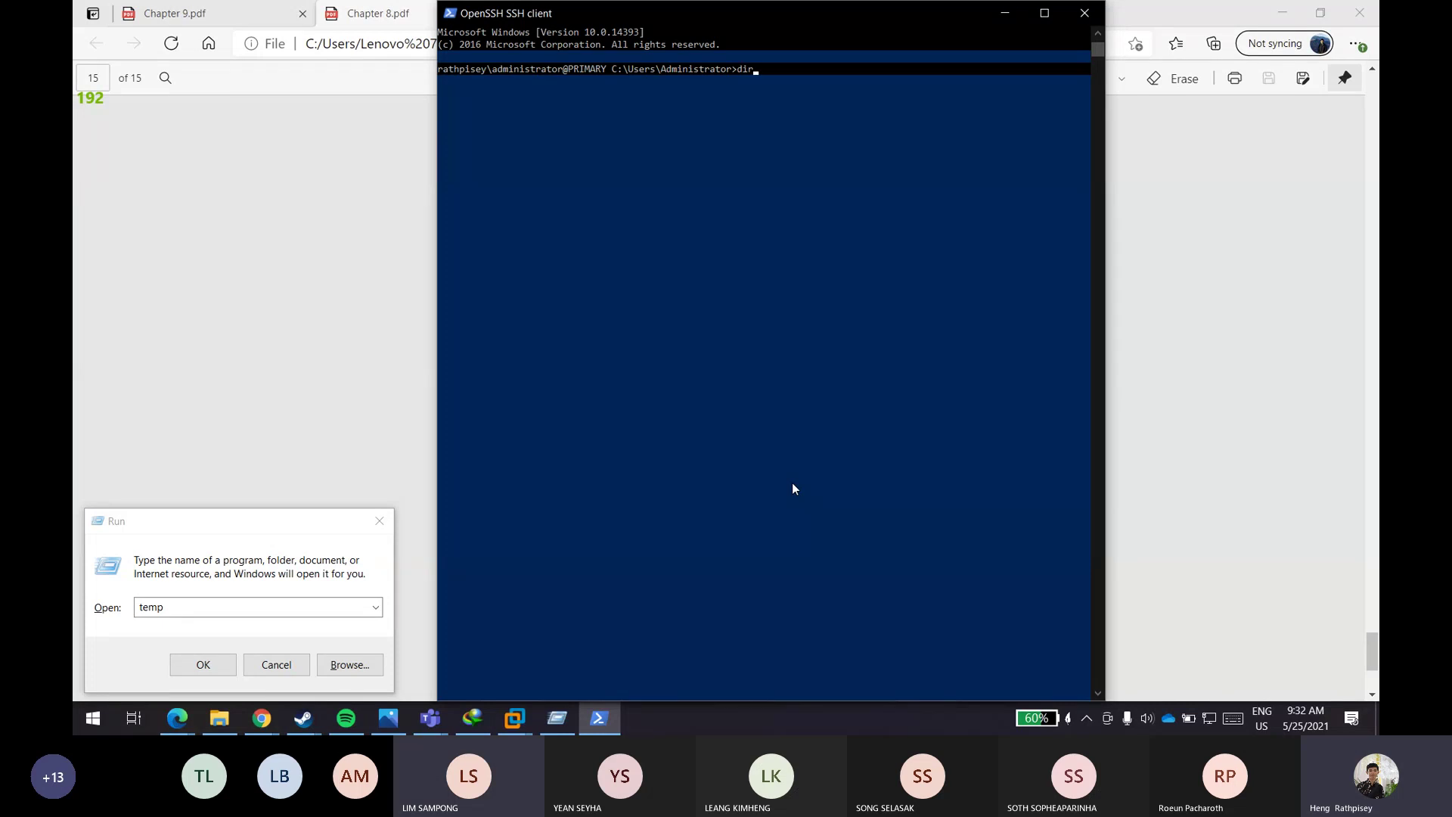
{"action": "key", "text": "Return"}
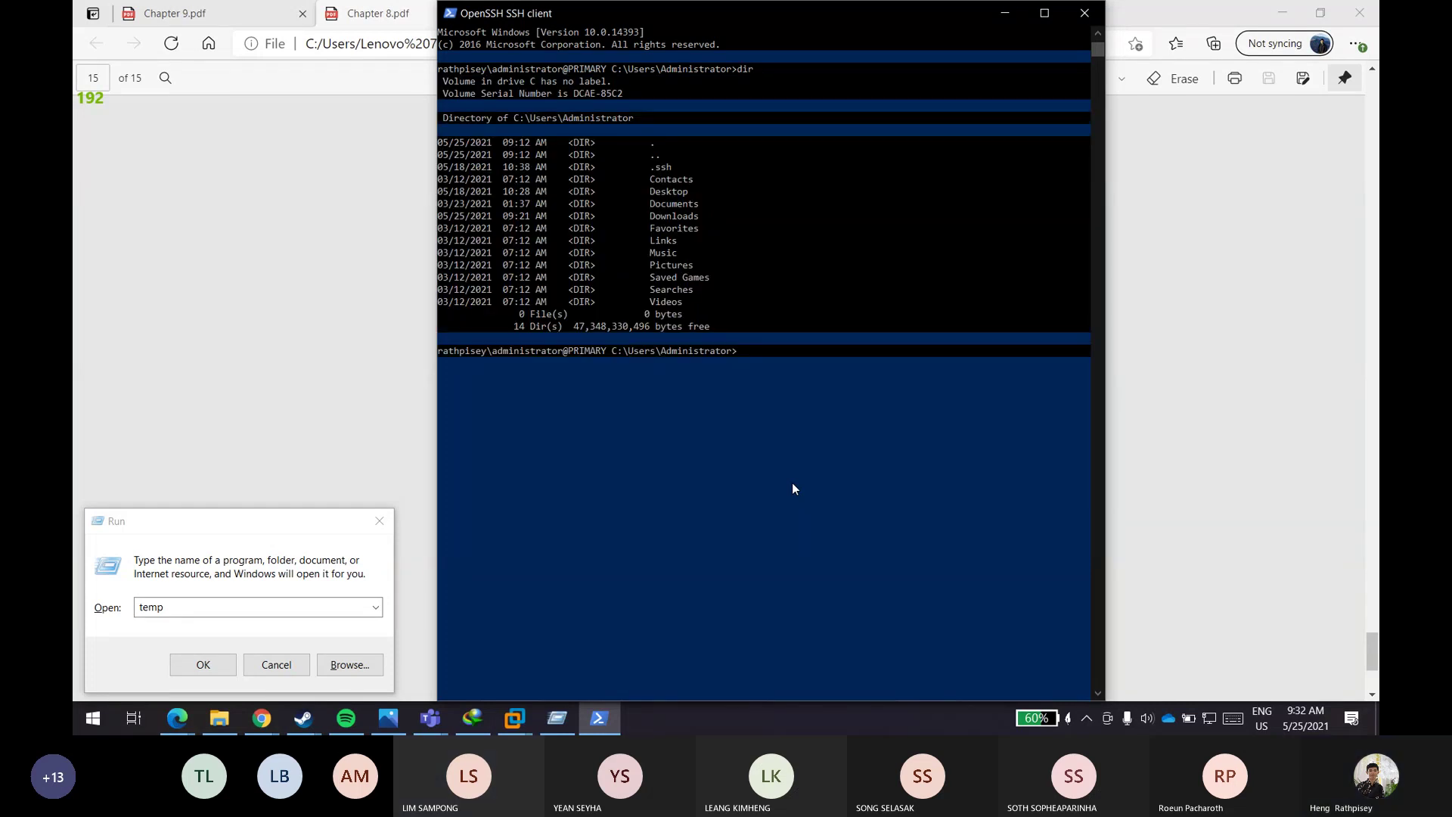
{"action": "type", "text": "exit"}
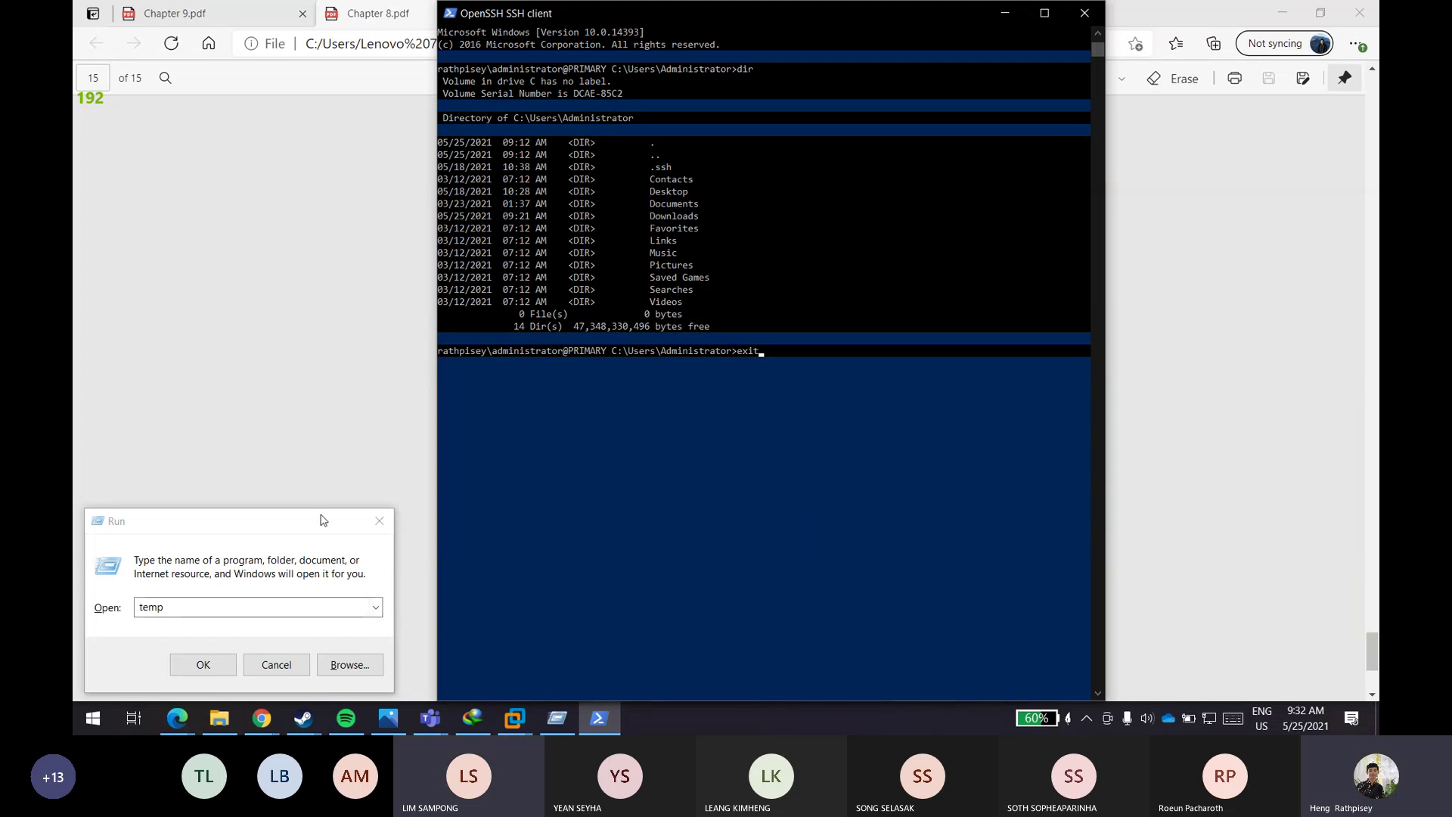
{"action": "left_click", "coordinate": [380, 521]}
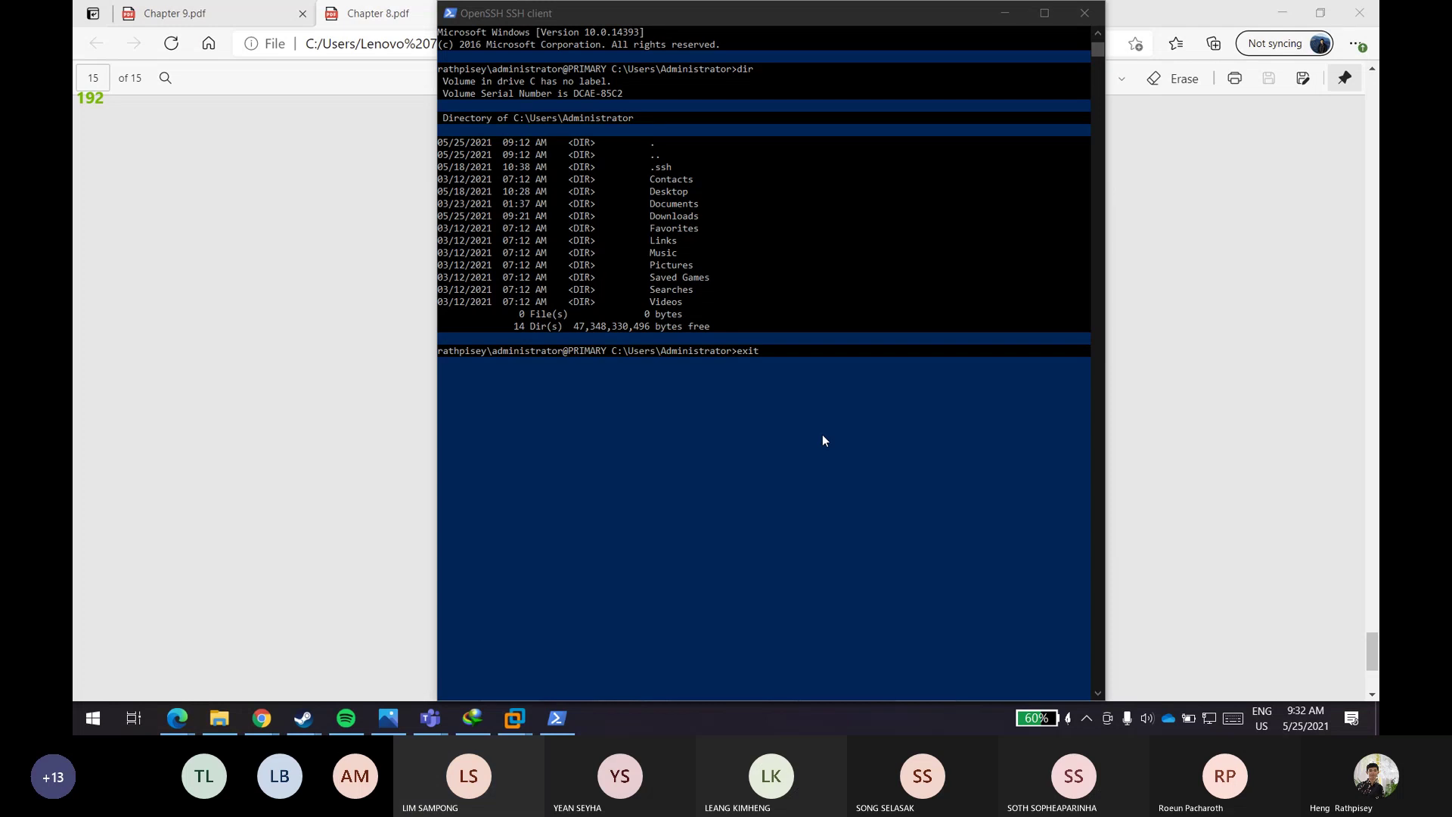
{"action": "key", "text": "Return"}
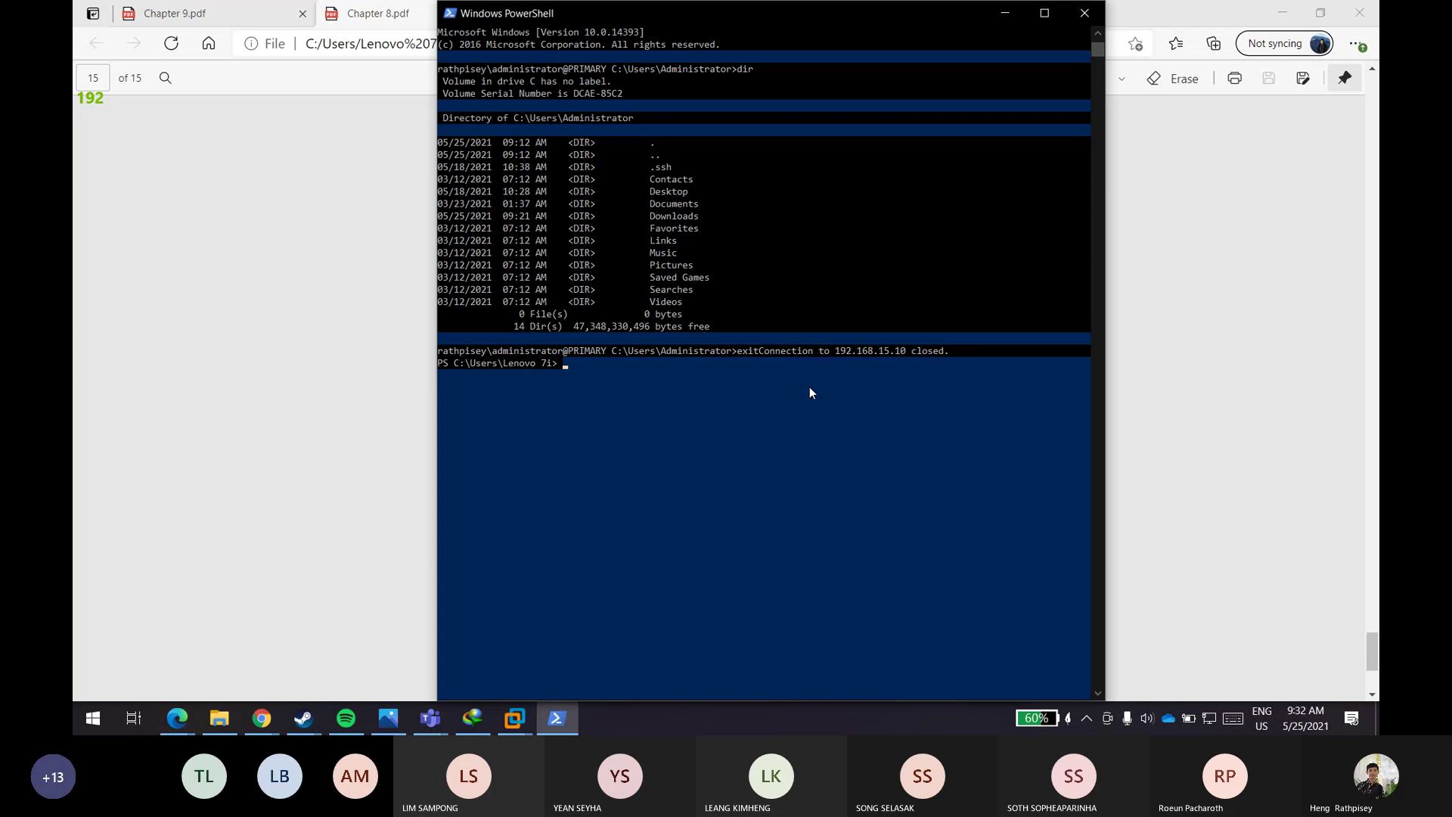
{"action": "left_click", "coordinate": [1084, 12]}
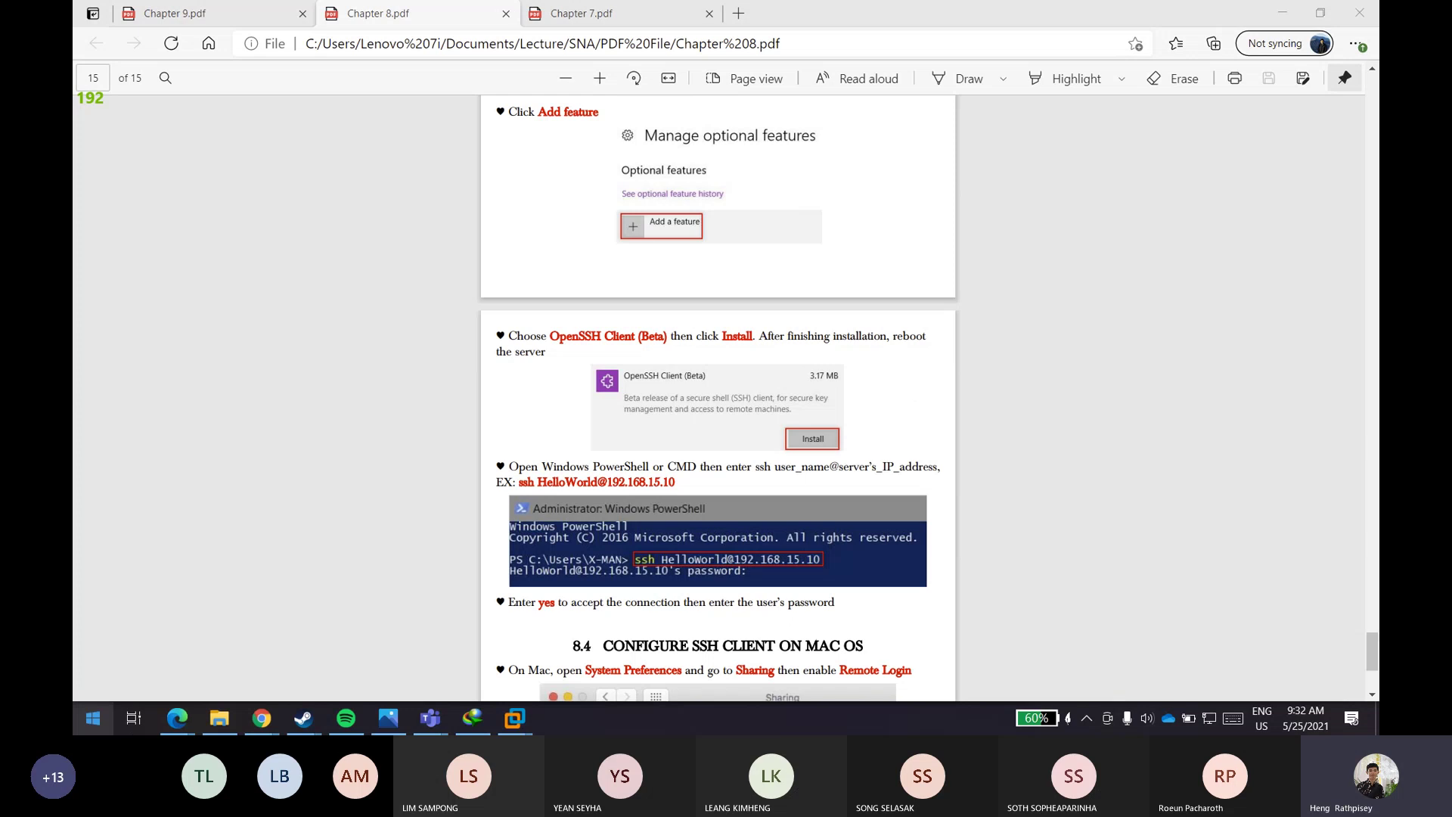
{"action": "left_click", "coordinate": [218, 16]}
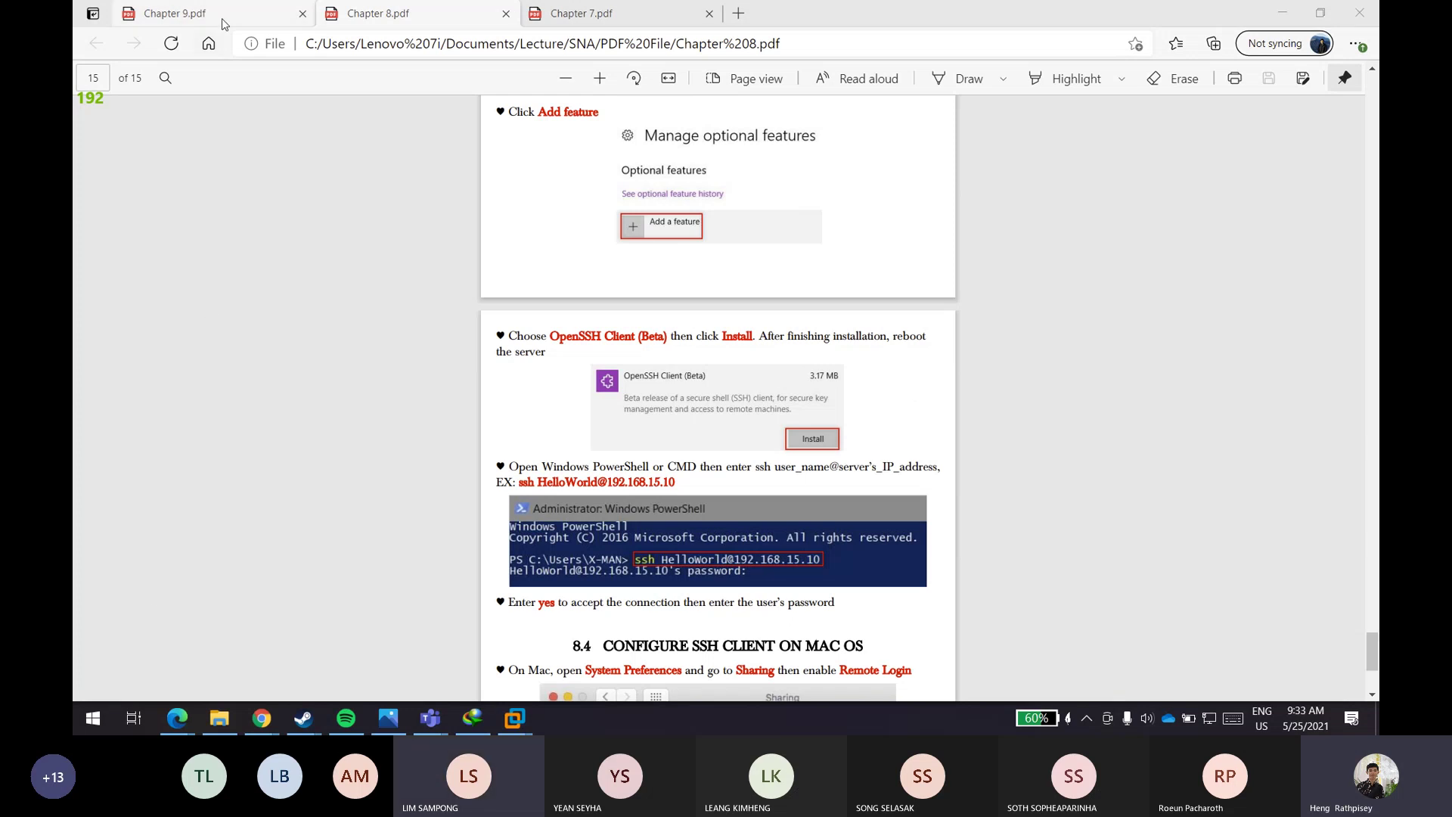
{"action": "left_click", "coordinate": [393, 15]}
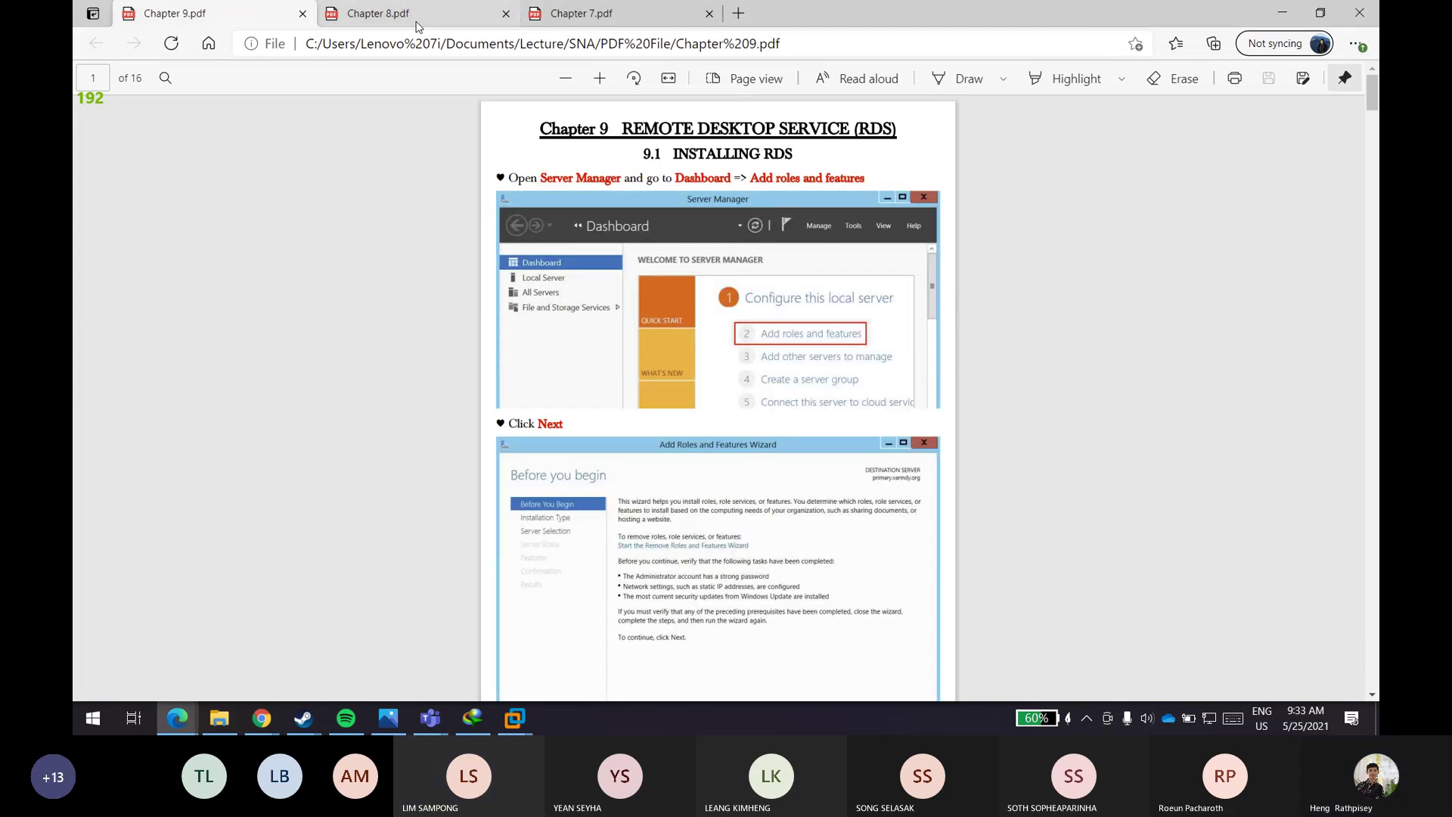
{"action": "left_click", "coordinate": [593, 21]}
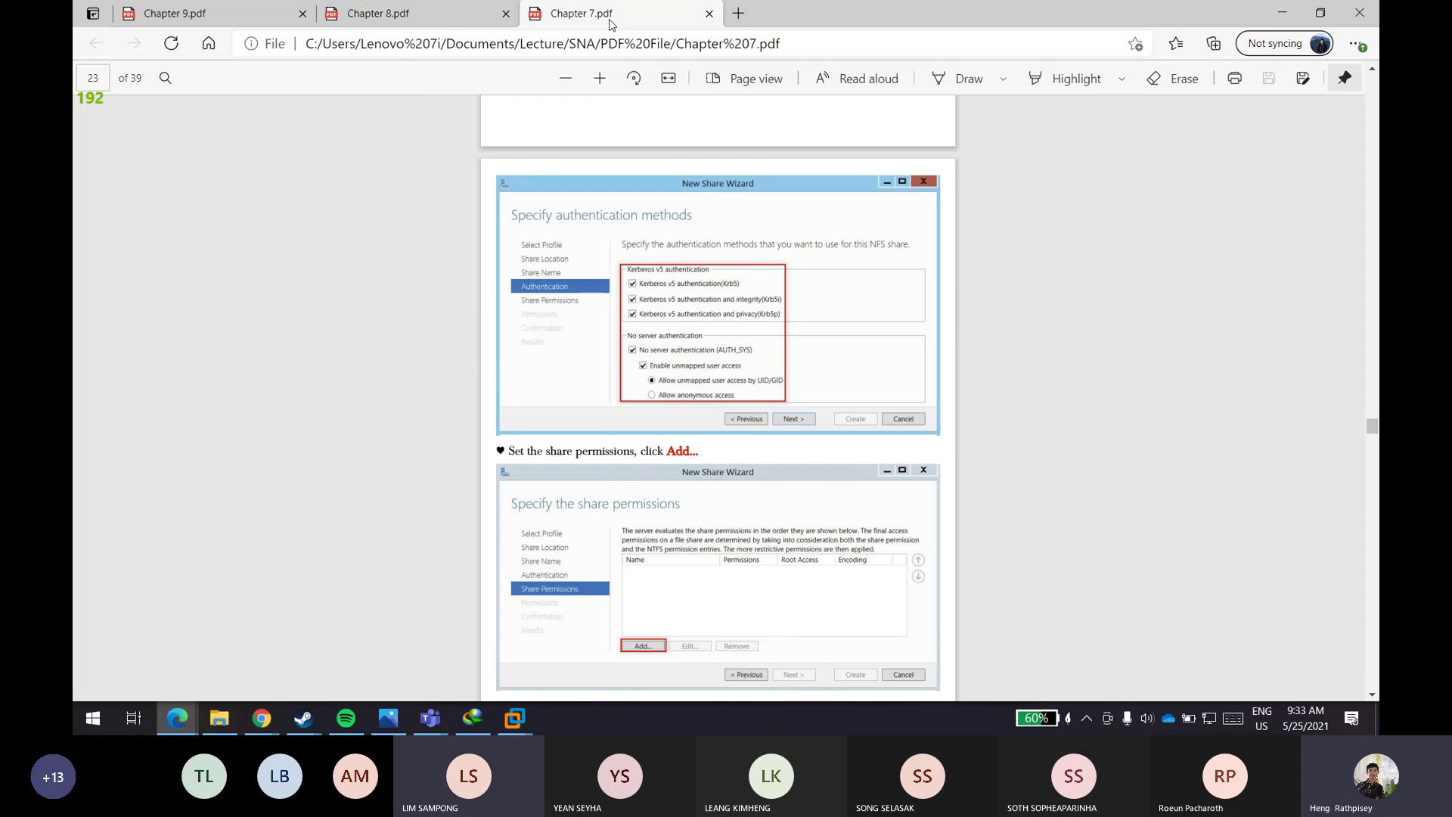
{"action": "left_click", "coordinate": [446, 17]}
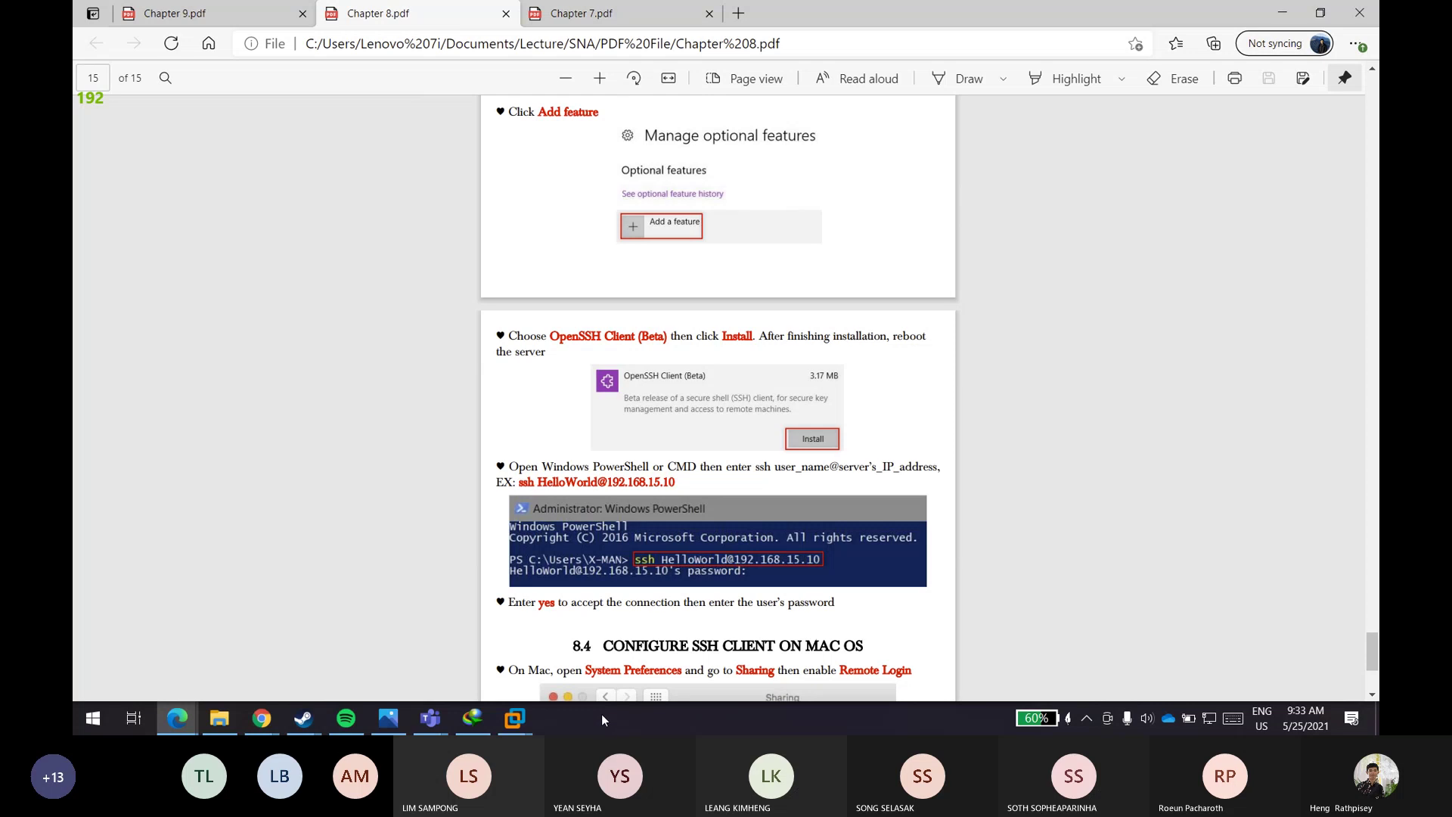
- Scroll the Chapter 8 PDF back up to page 1
{"action": "scroll", "coordinate": [427, 330], "scroll_direction": "up", "scroll_amount": 3}
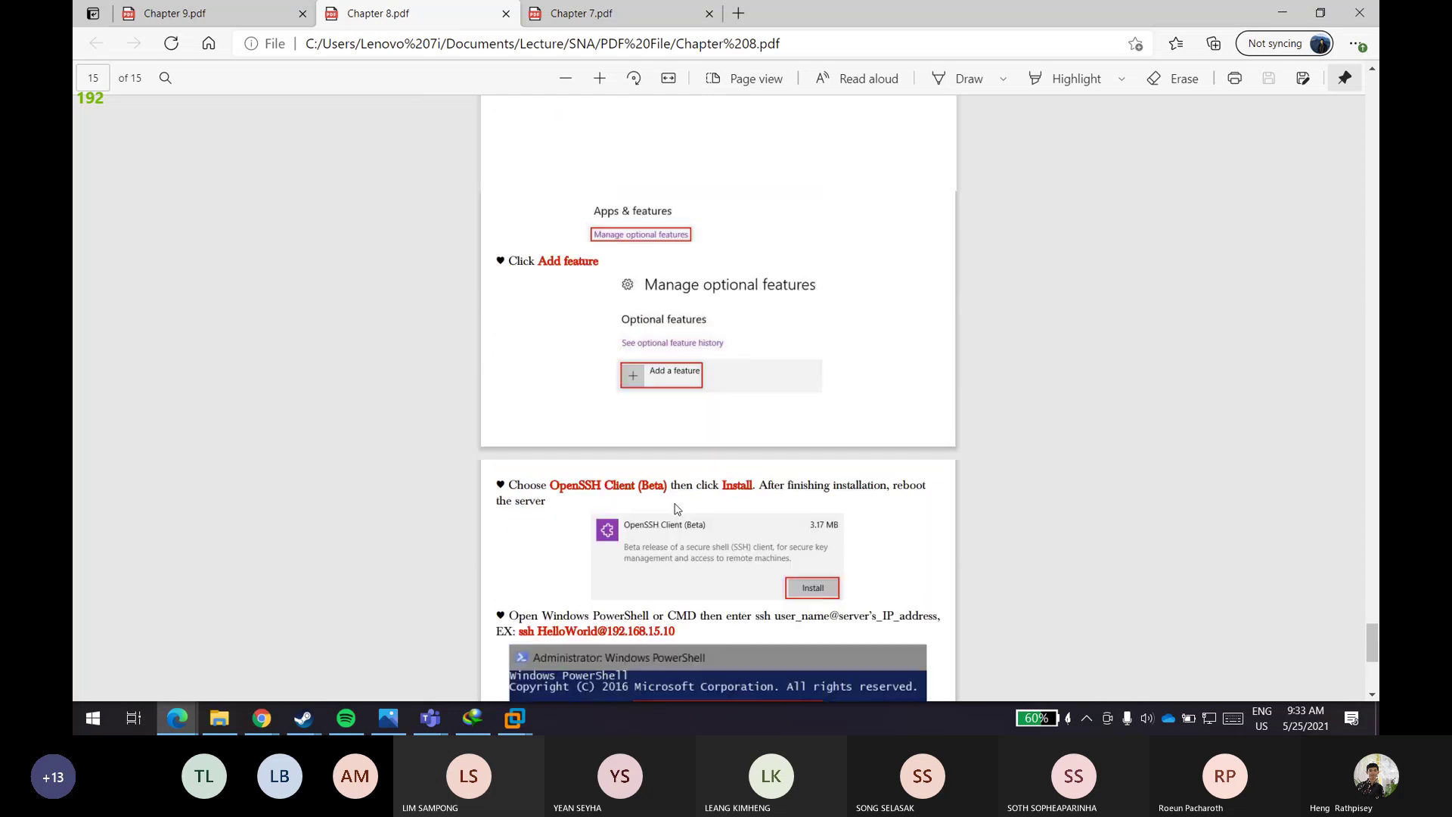
{"action": "scroll", "coordinate": [499, 341], "scroll_direction": "up", "scroll_amount": 15}
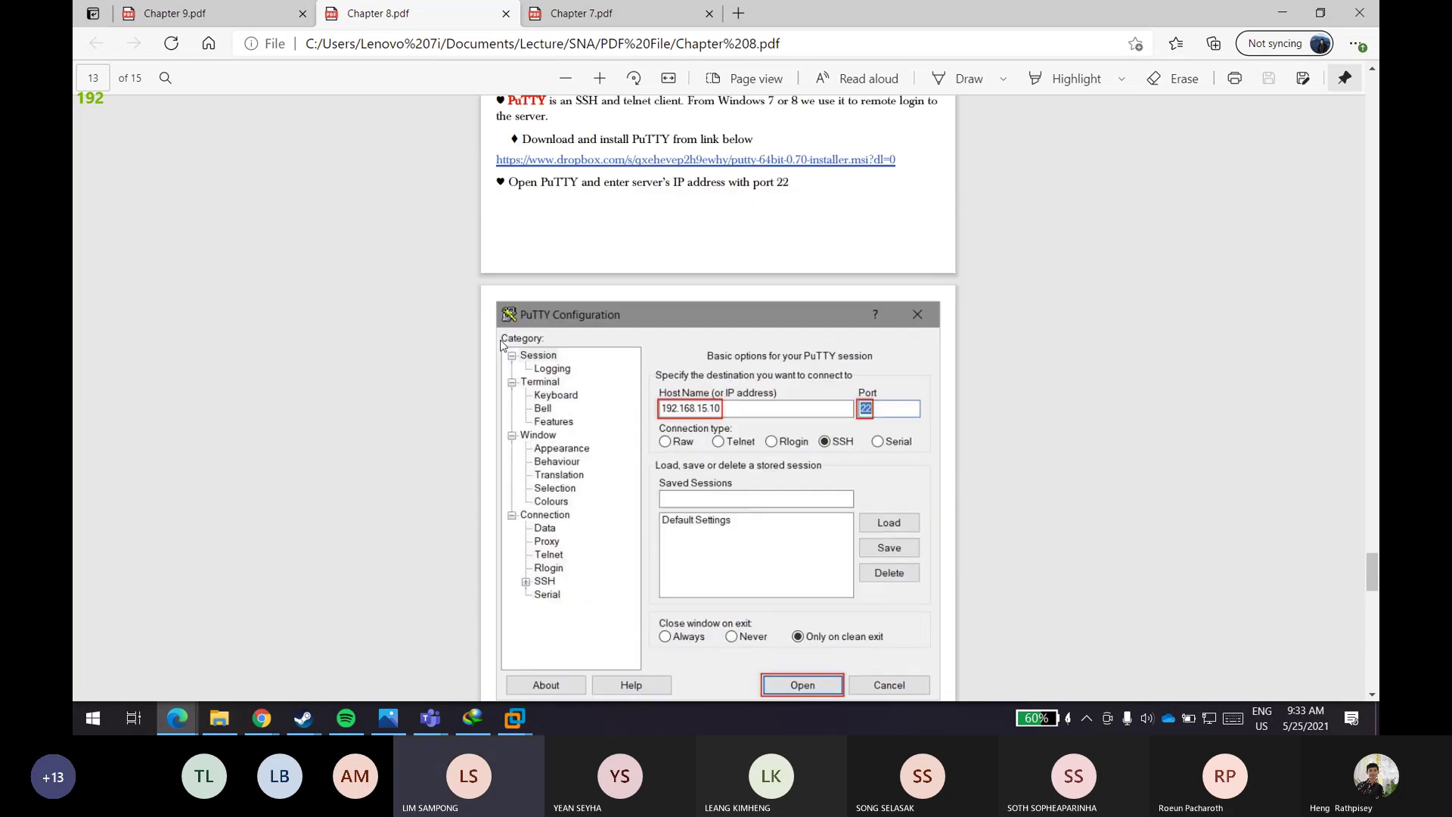
{"action": "scroll", "coordinate": [500, 344], "scroll_direction": "up", "scroll_amount": 4}
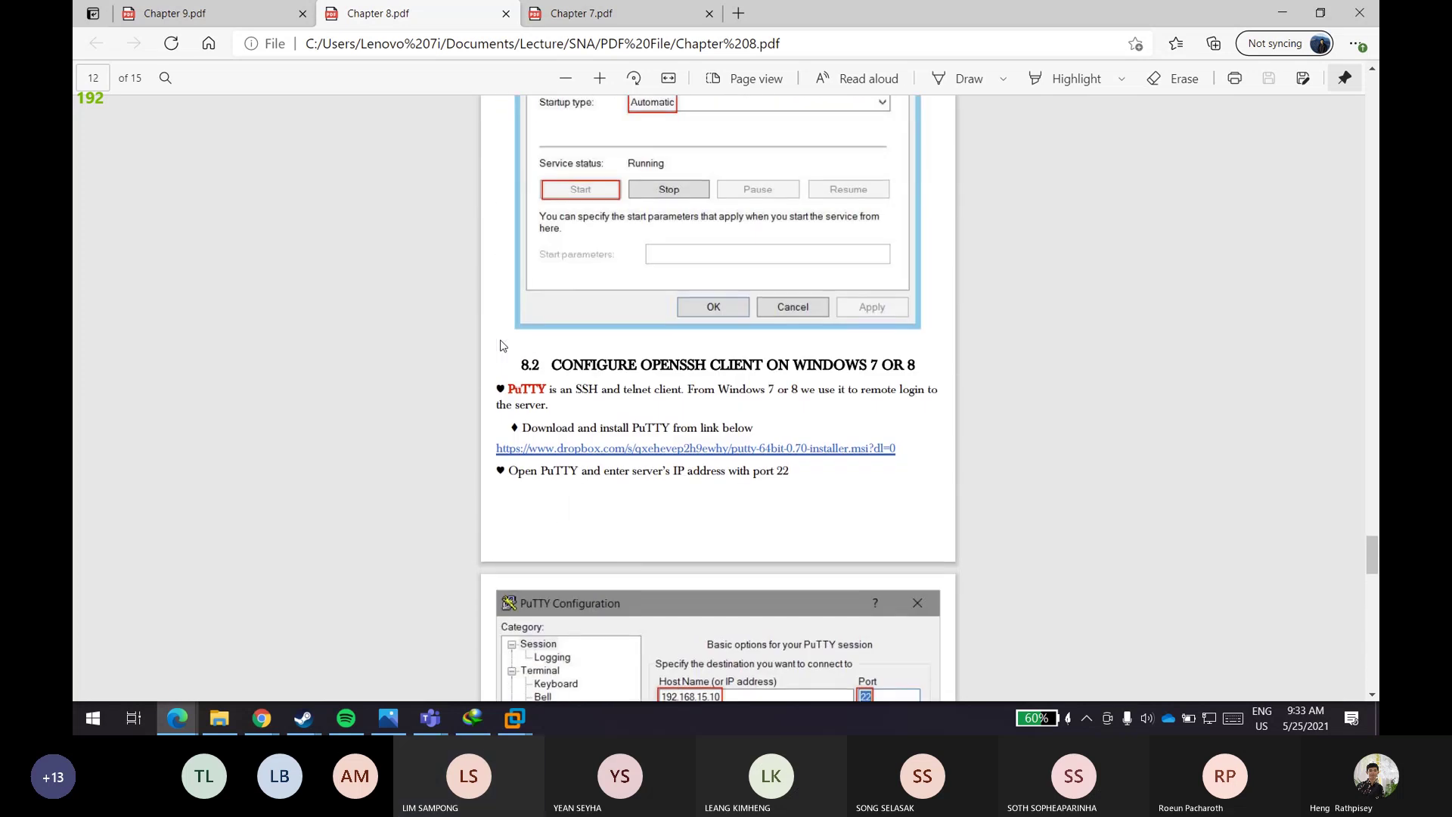
{"action": "scroll", "coordinate": [500, 346], "scroll_direction": "up", "scroll_amount": 10}
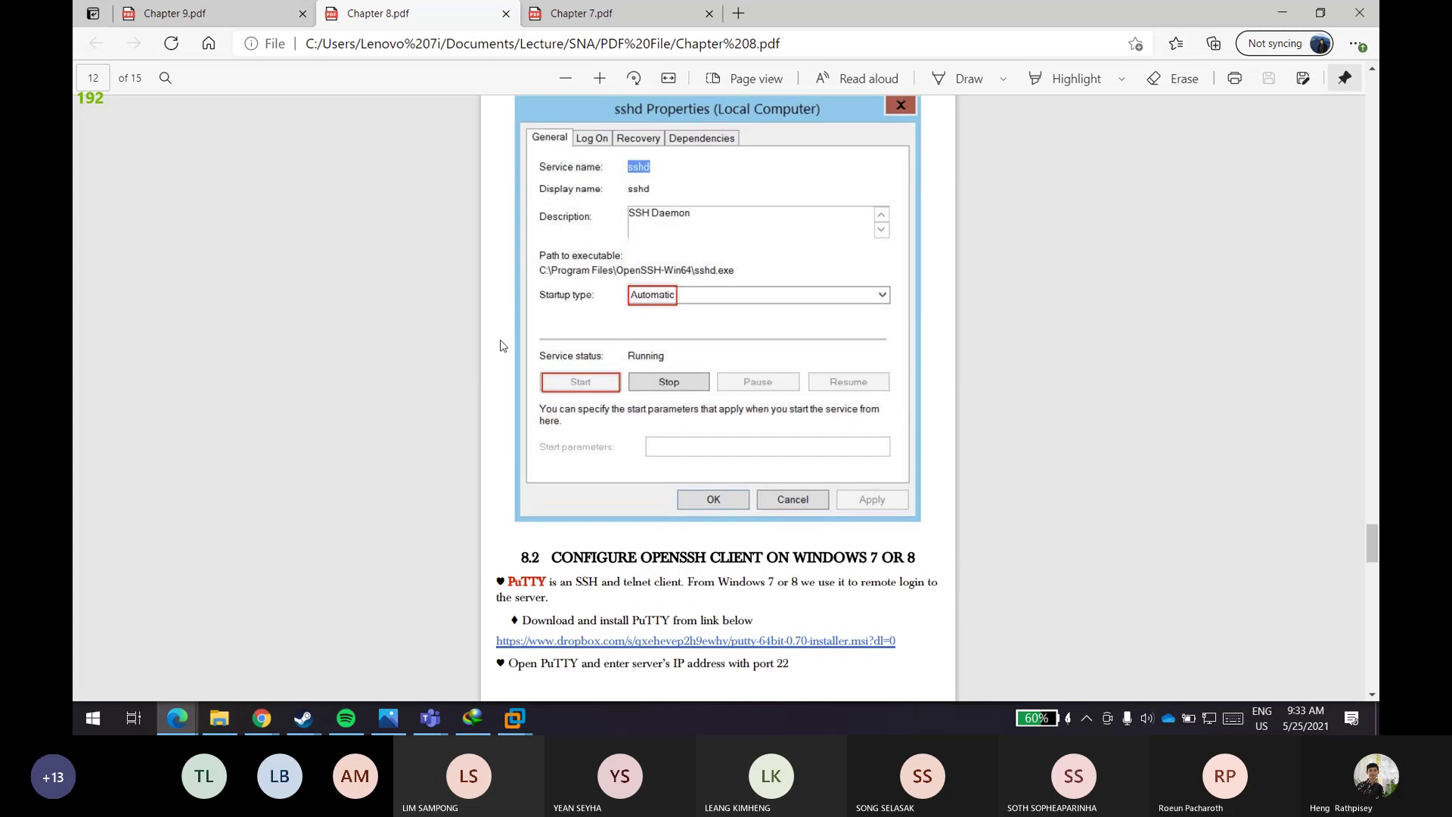
{"action": "scroll", "coordinate": [500, 346], "scroll_direction": "up", "scroll_amount": 15}
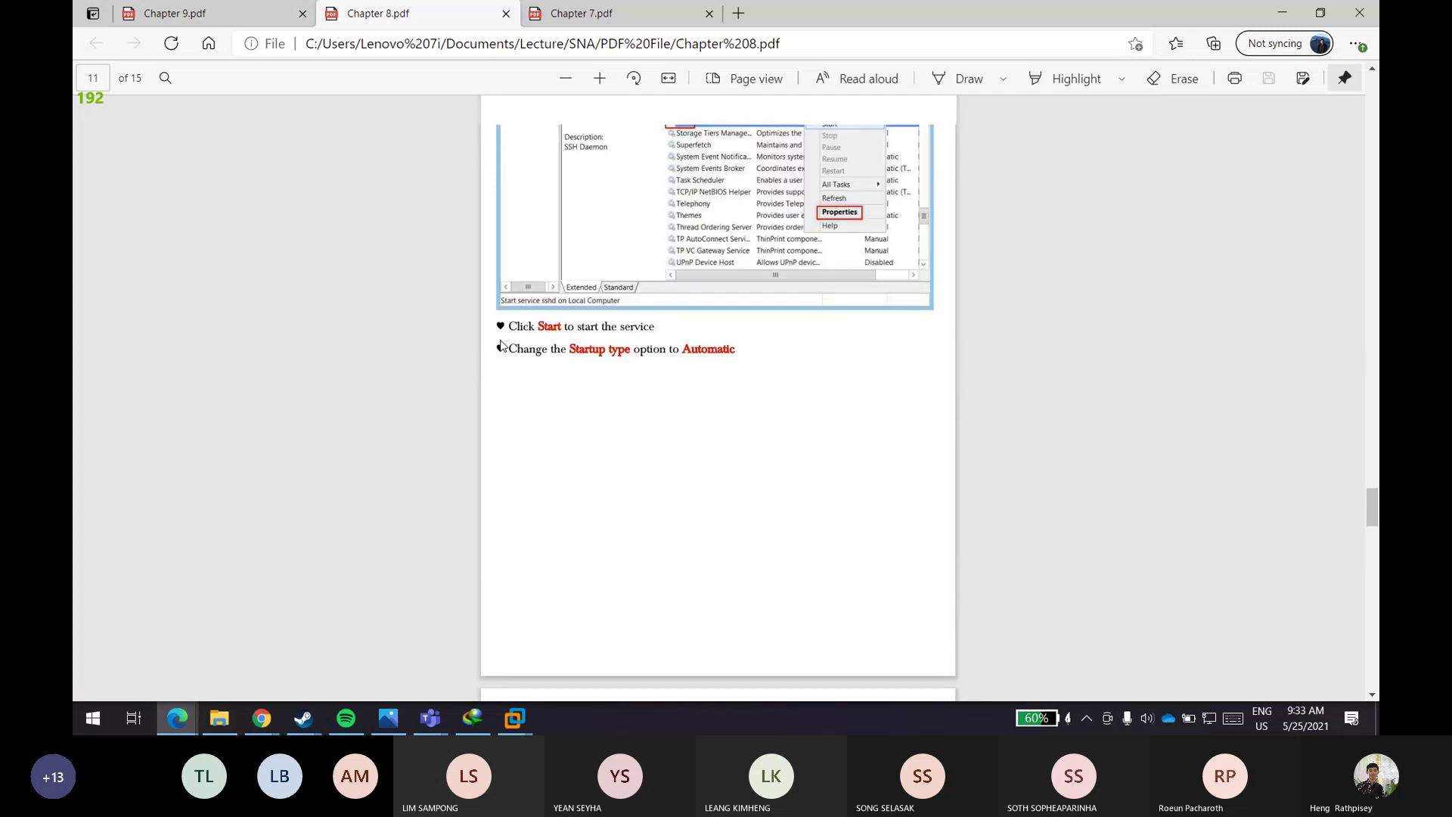
{"action": "scroll", "coordinate": [500, 346], "scroll_direction": "up", "scroll_amount": 15}
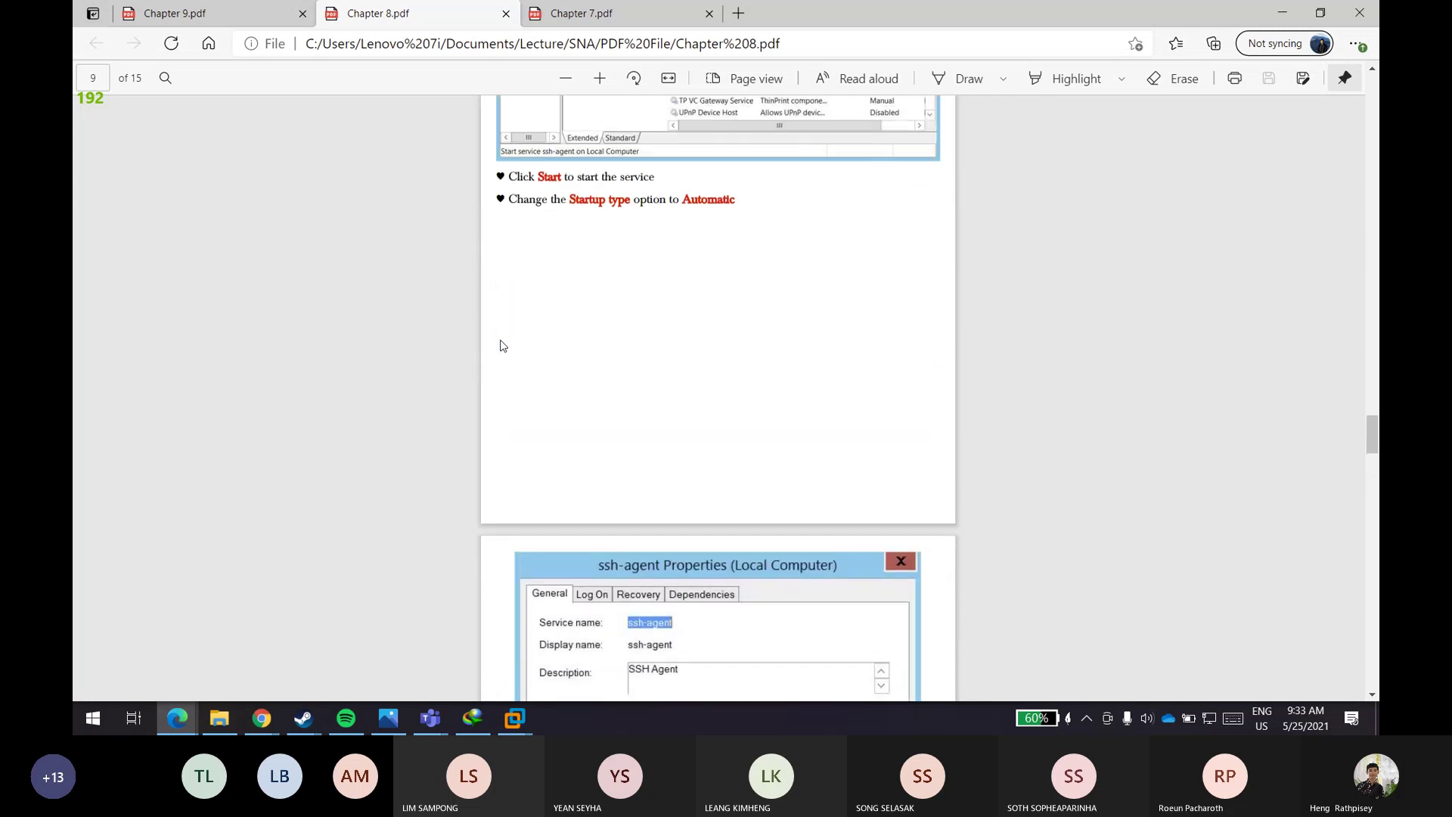
{"action": "scroll", "coordinate": [500, 345], "scroll_direction": "up", "scroll_amount": 10}
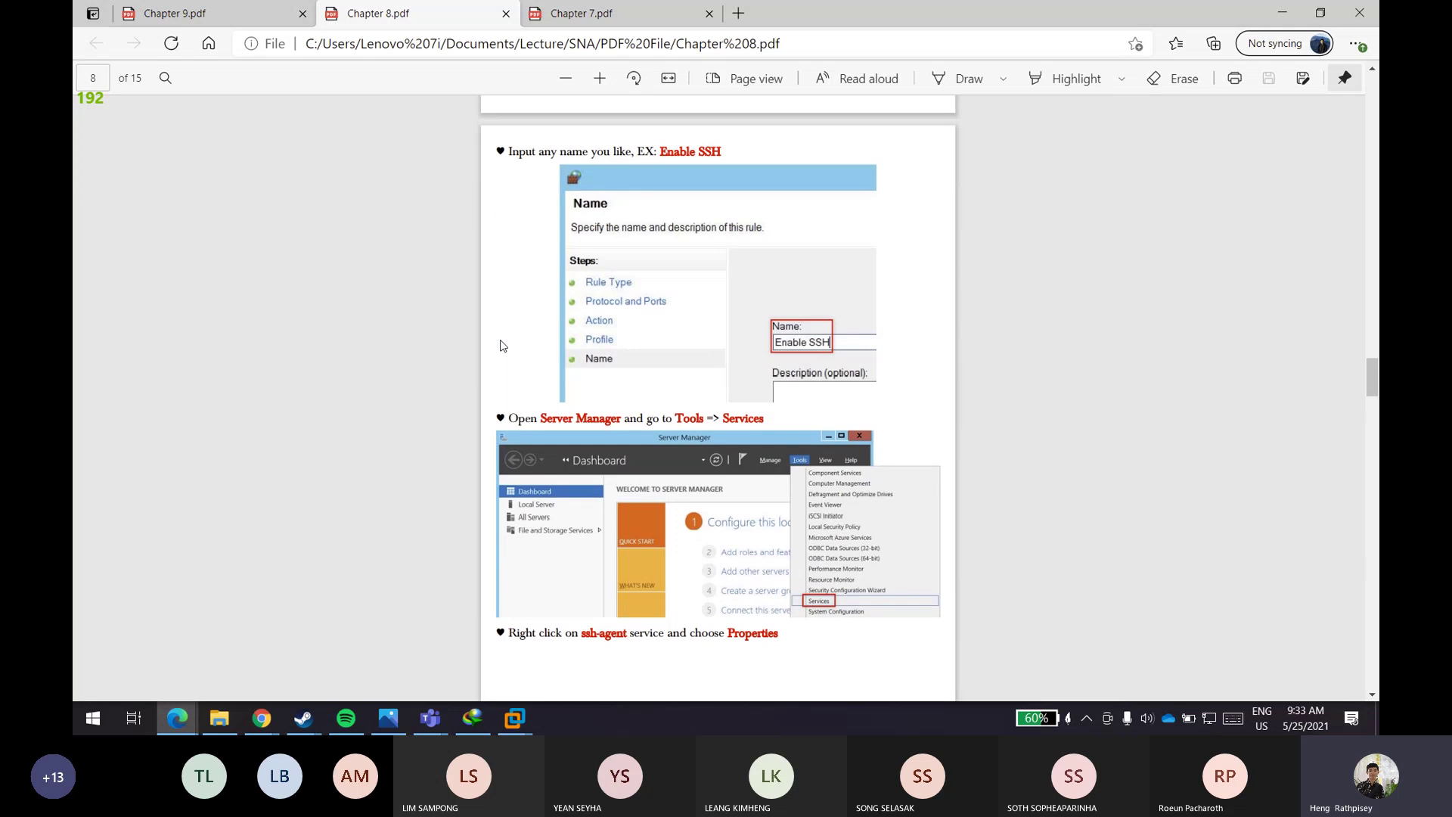
{"action": "scroll", "coordinate": [499, 346], "scroll_direction": "up", "scroll_amount": 5}
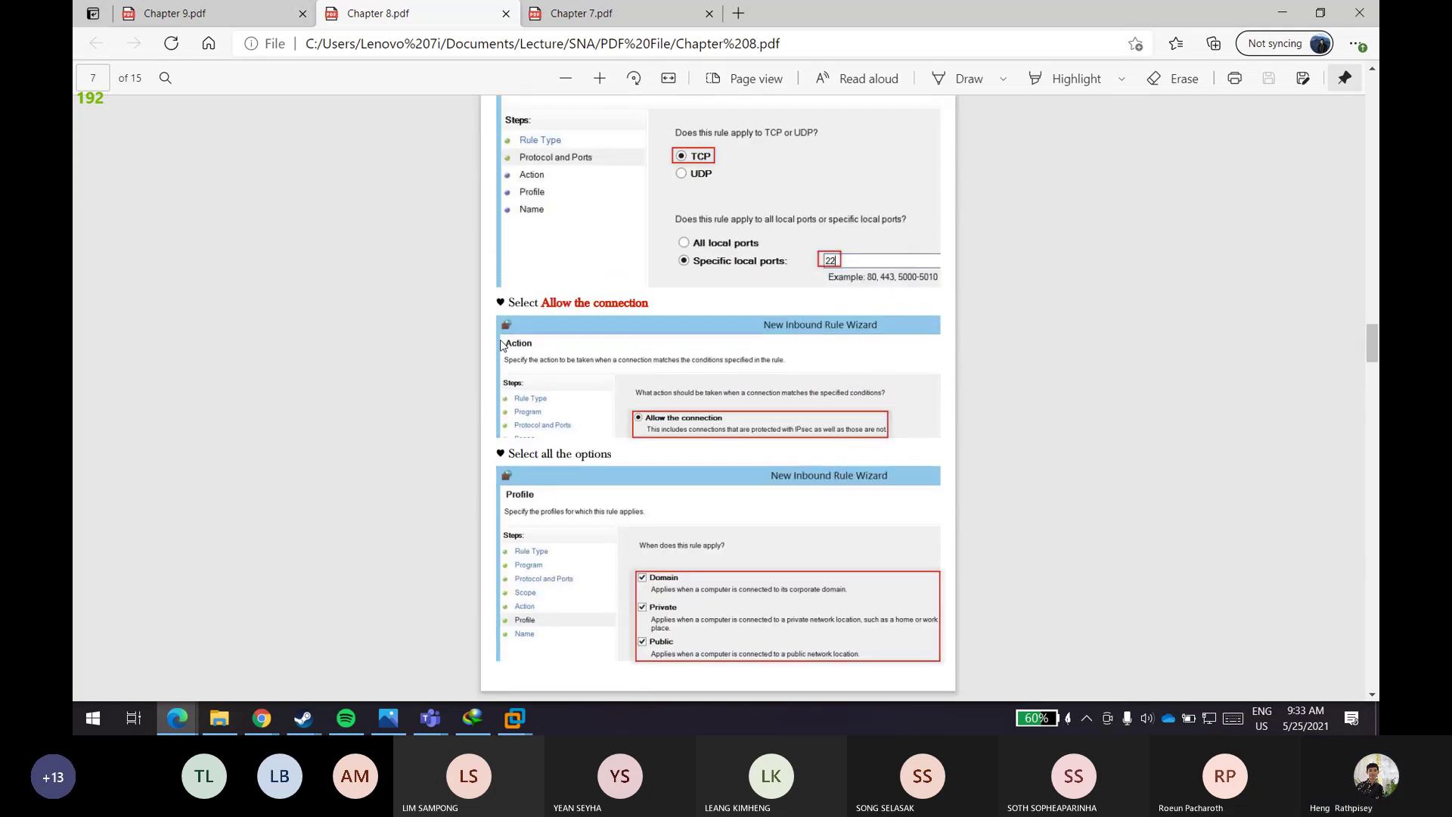
{"action": "scroll", "coordinate": [501, 344], "scroll_direction": "up", "scroll_amount": 6}
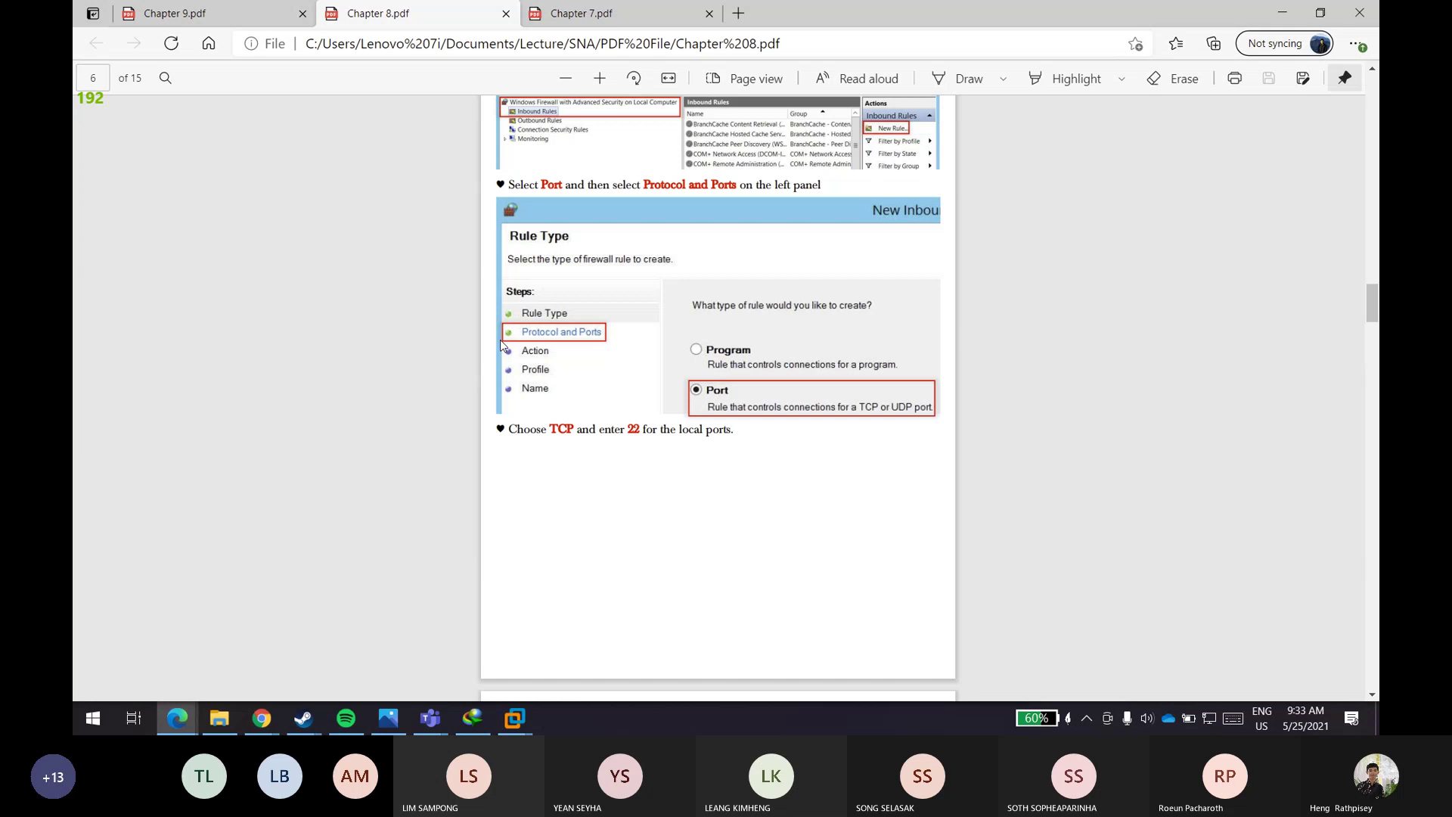
{"action": "scroll", "coordinate": [501, 344], "scroll_direction": "up", "scroll_amount": 8}
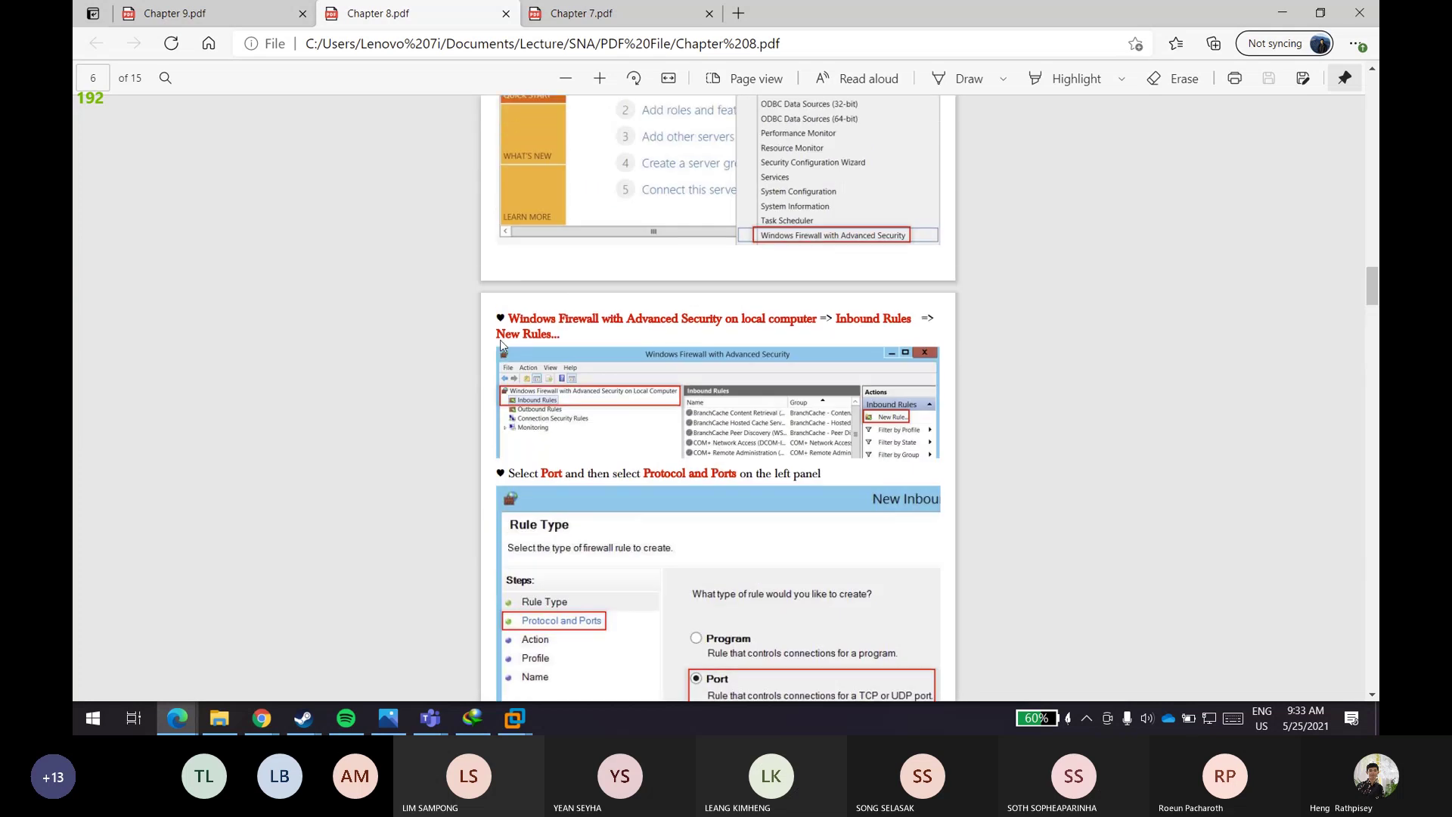
{"action": "scroll", "coordinate": [501, 344], "scroll_direction": "up", "scroll_amount": 6}
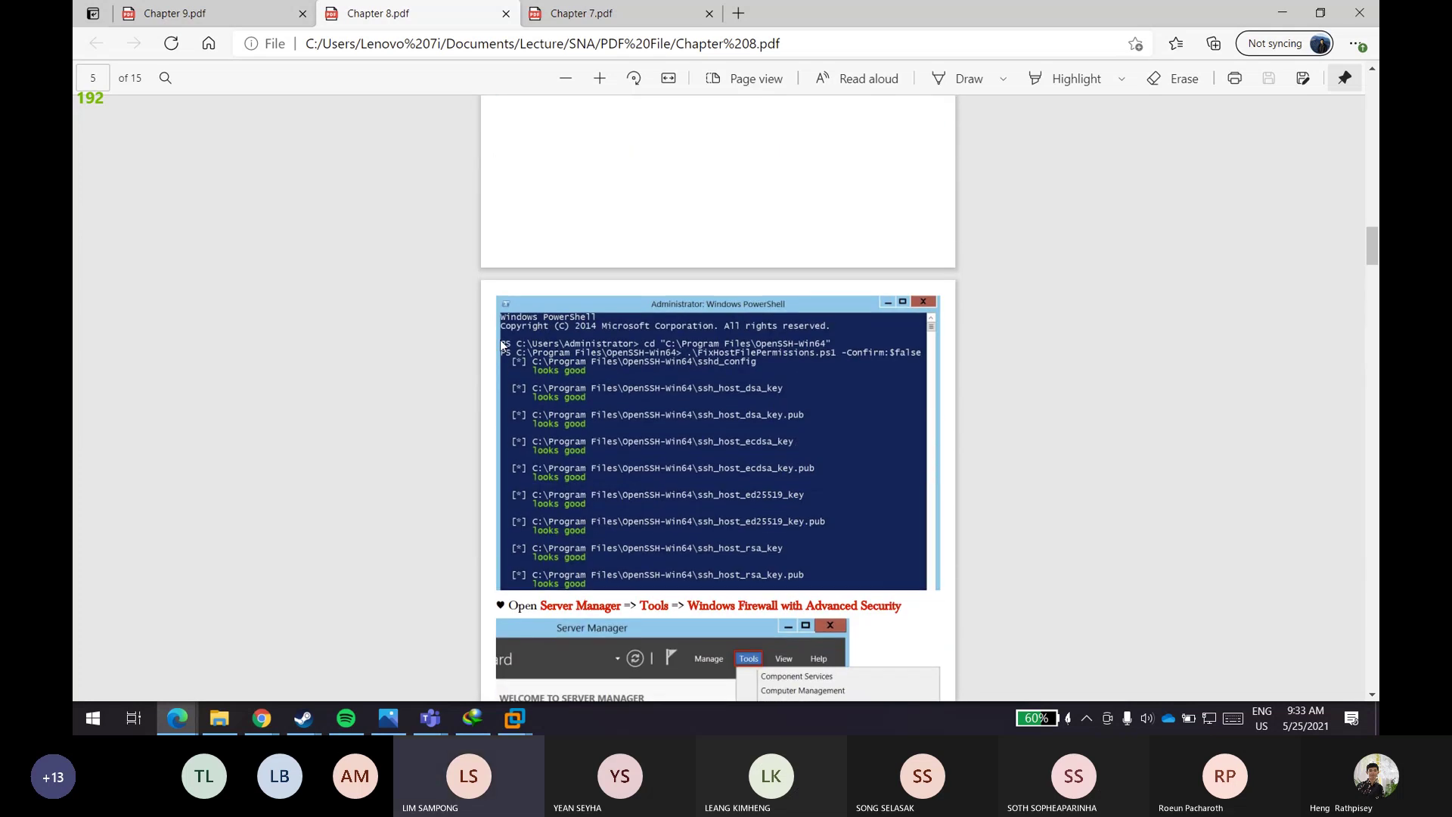
{"action": "scroll", "coordinate": [500, 344], "scroll_direction": "up", "scroll_amount": 6}
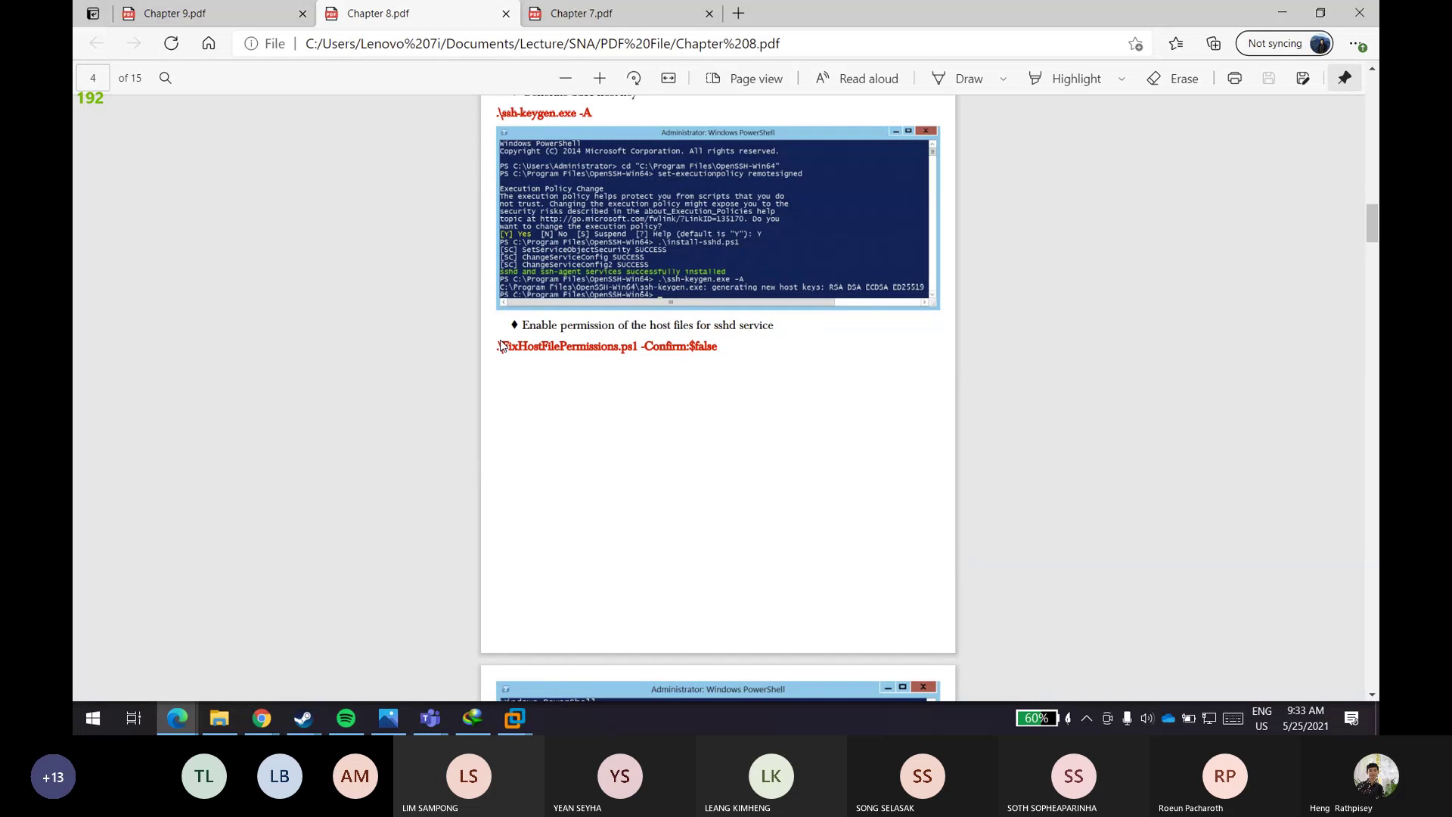
{"action": "scroll", "coordinate": [500, 344], "scroll_direction": "up", "scroll_amount": 10}
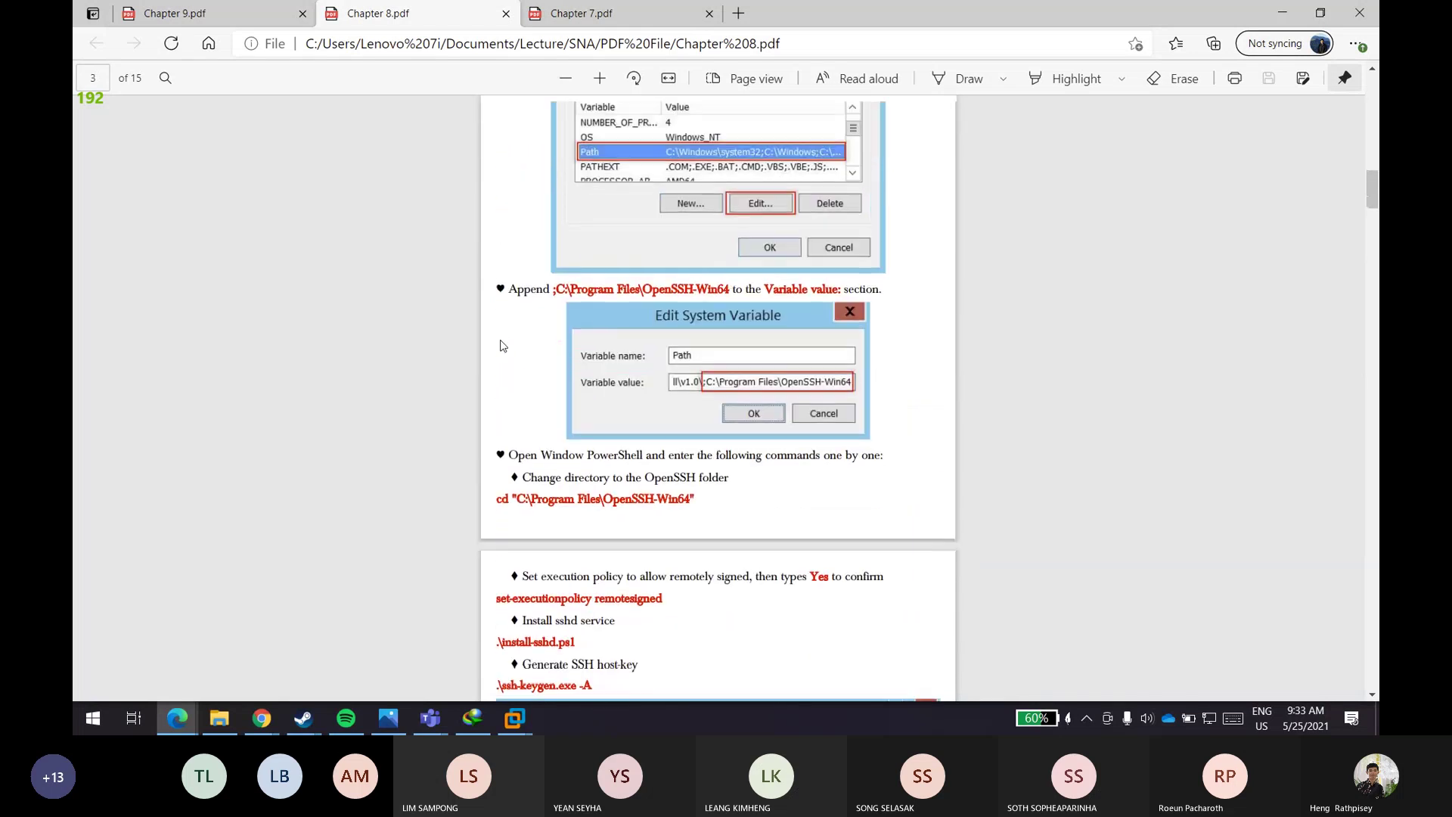
{"action": "scroll", "coordinate": [500, 345], "scroll_direction": "up", "scroll_amount": 12}
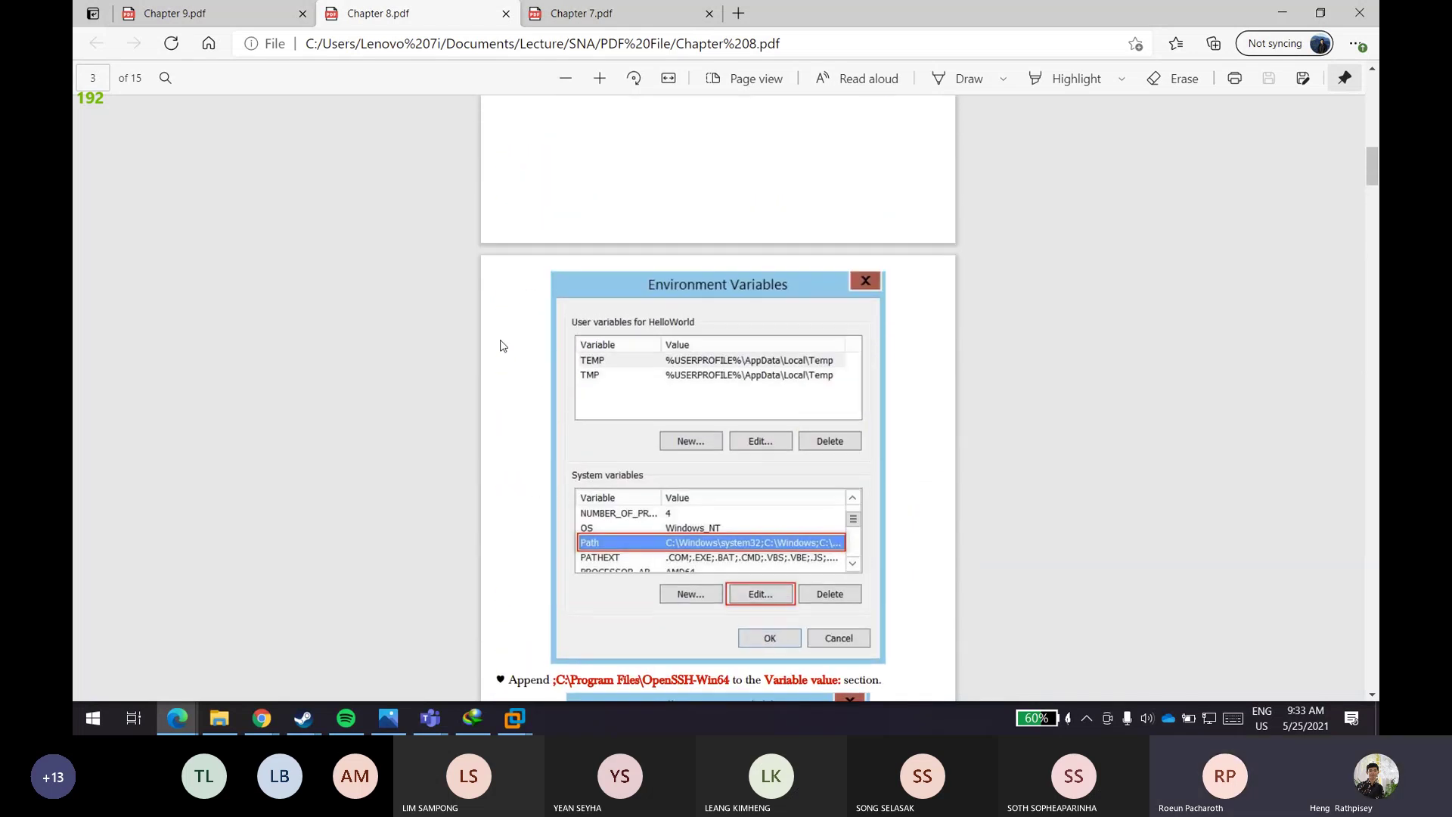
{"action": "scroll", "coordinate": [501, 346], "scroll_direction": "up", "scroll_amount": 11}
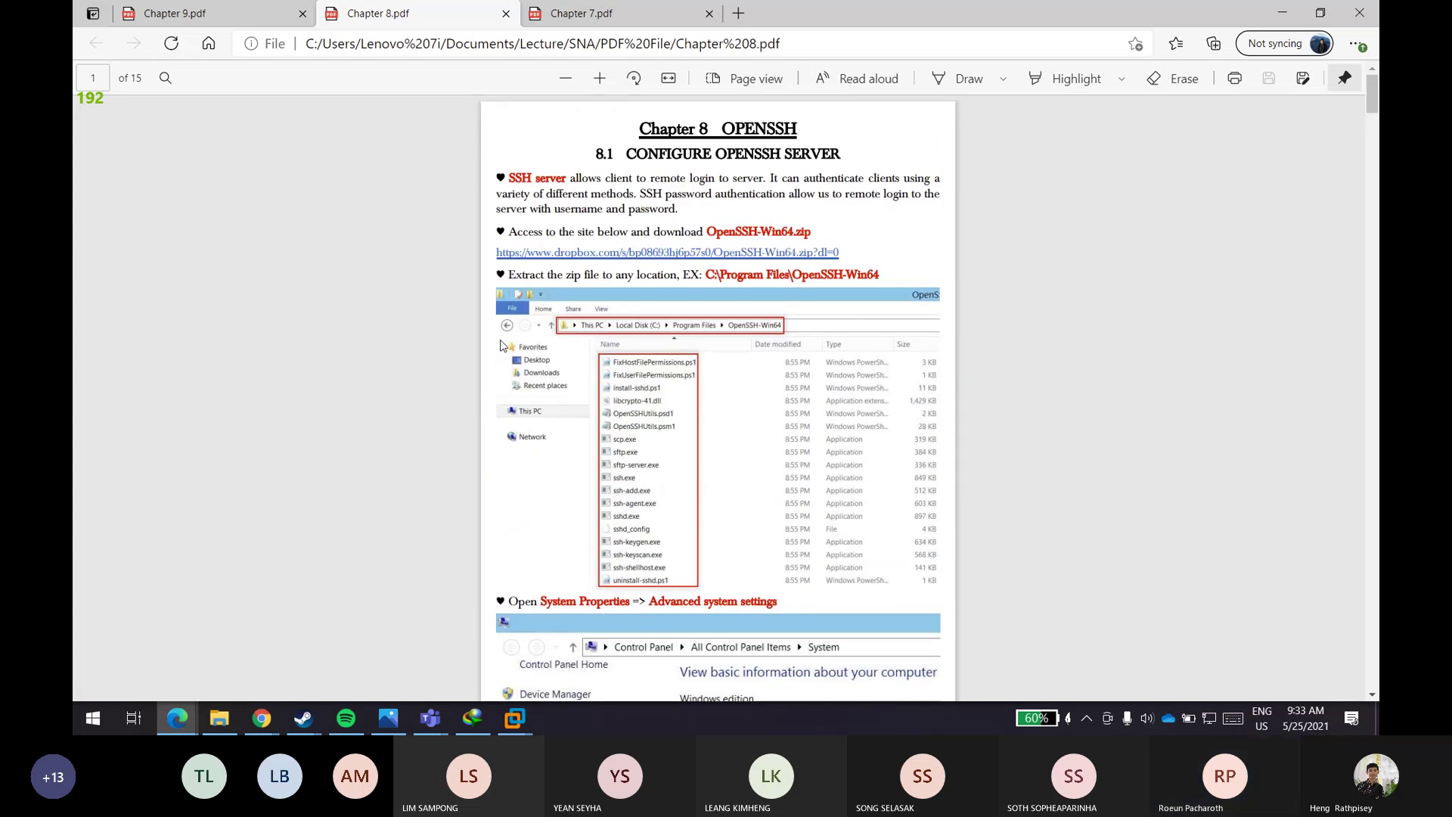
- Switch to the Windows 7 Ulti Eng virtual machine from the VMware taskbar preview
{"action": "key", "text": "super"}
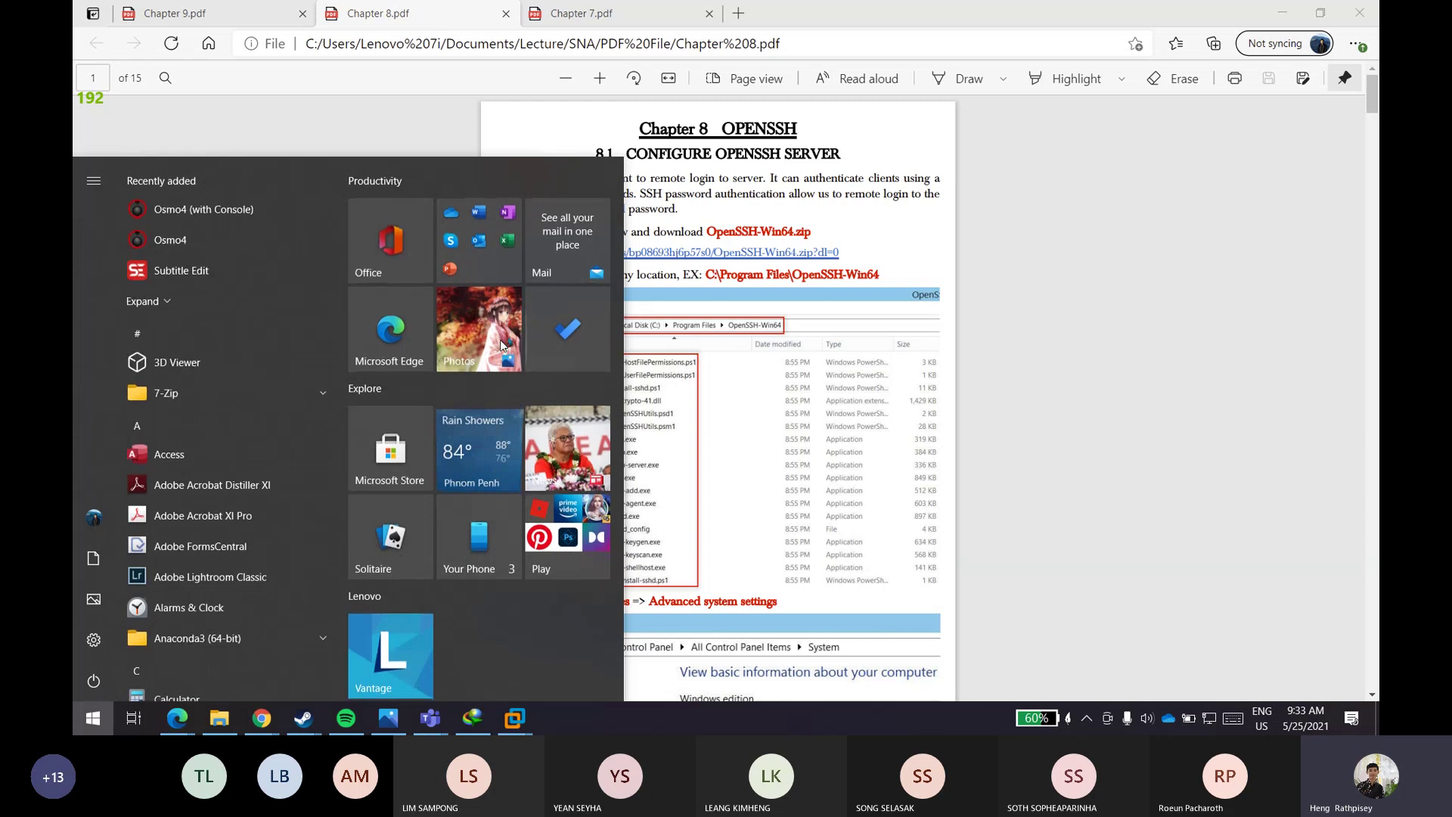
{"action": "key", "text": "Escape"}
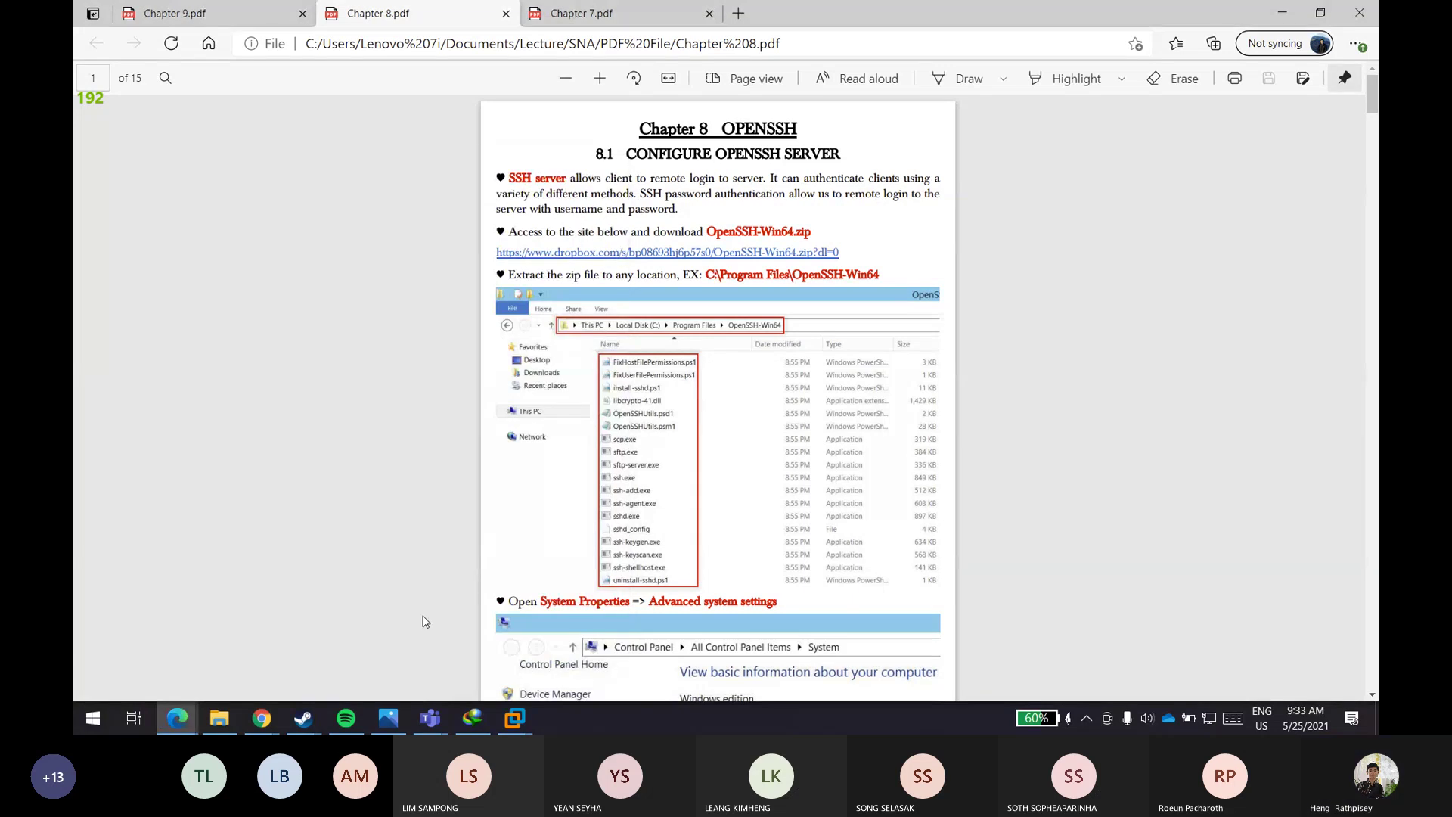
{"action": "mouse_move", "coordinate": [519, 723]}
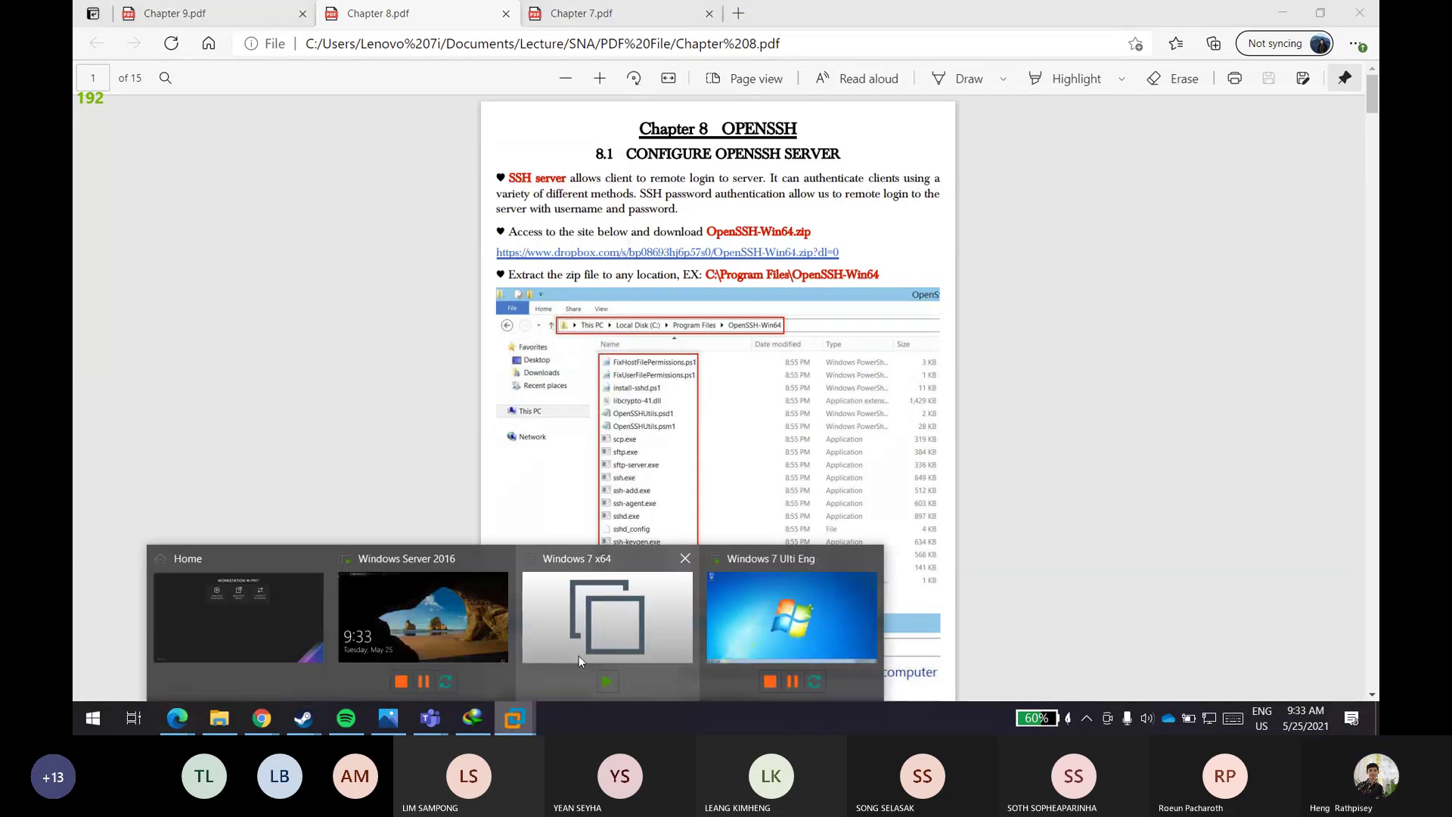
{"action": "left_click", "coordinate": [783, 613]}
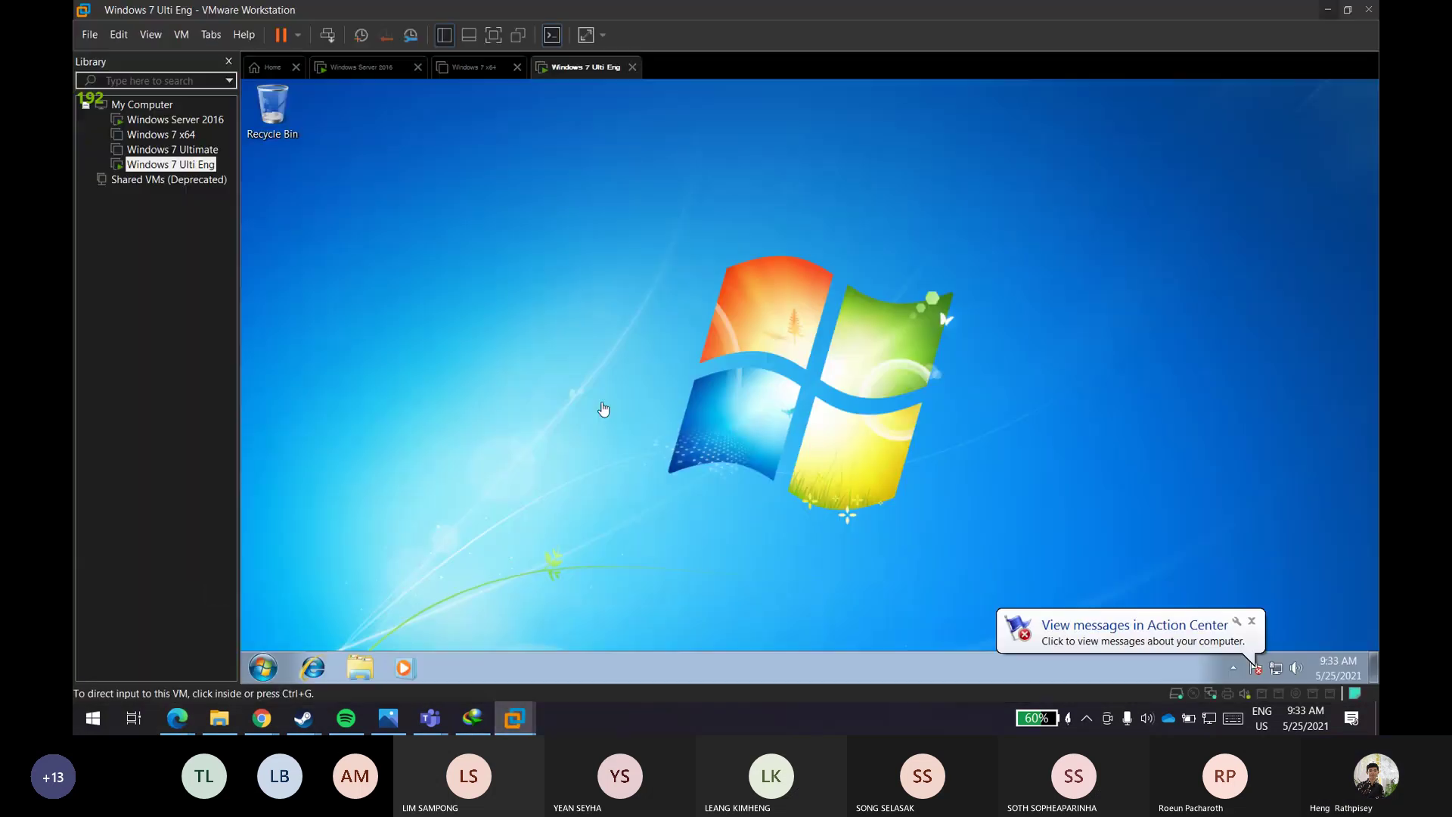
- In the Windows 7 VM, open Windows Explorer, view Downloads, then the Documents library
{"action": "right_click", "coordinate": [436, 367]}
{"action": "left_click", "coordinate": [499, 410]}
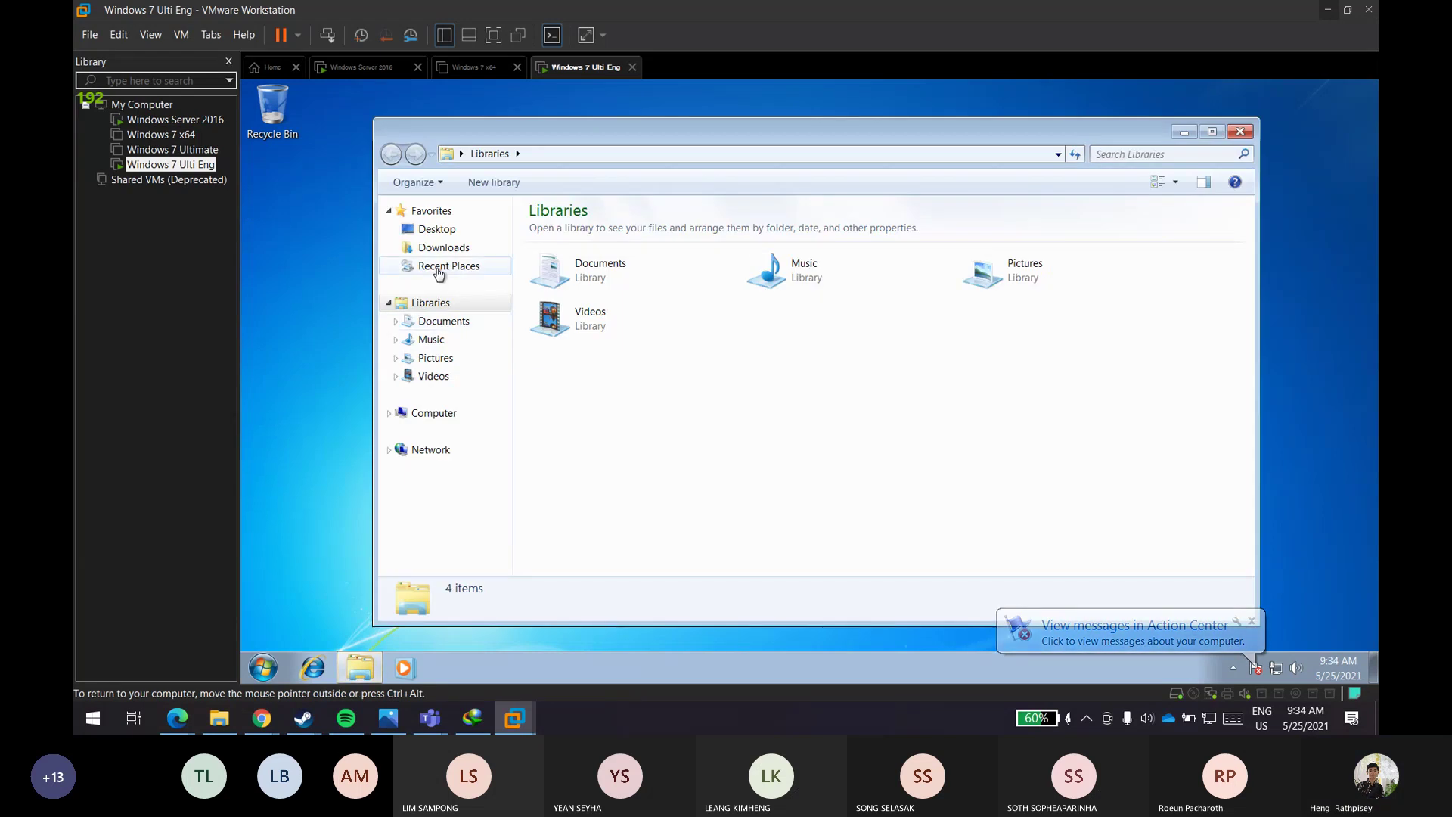
{"action": "left_click", "coordinate": [445, 249]}
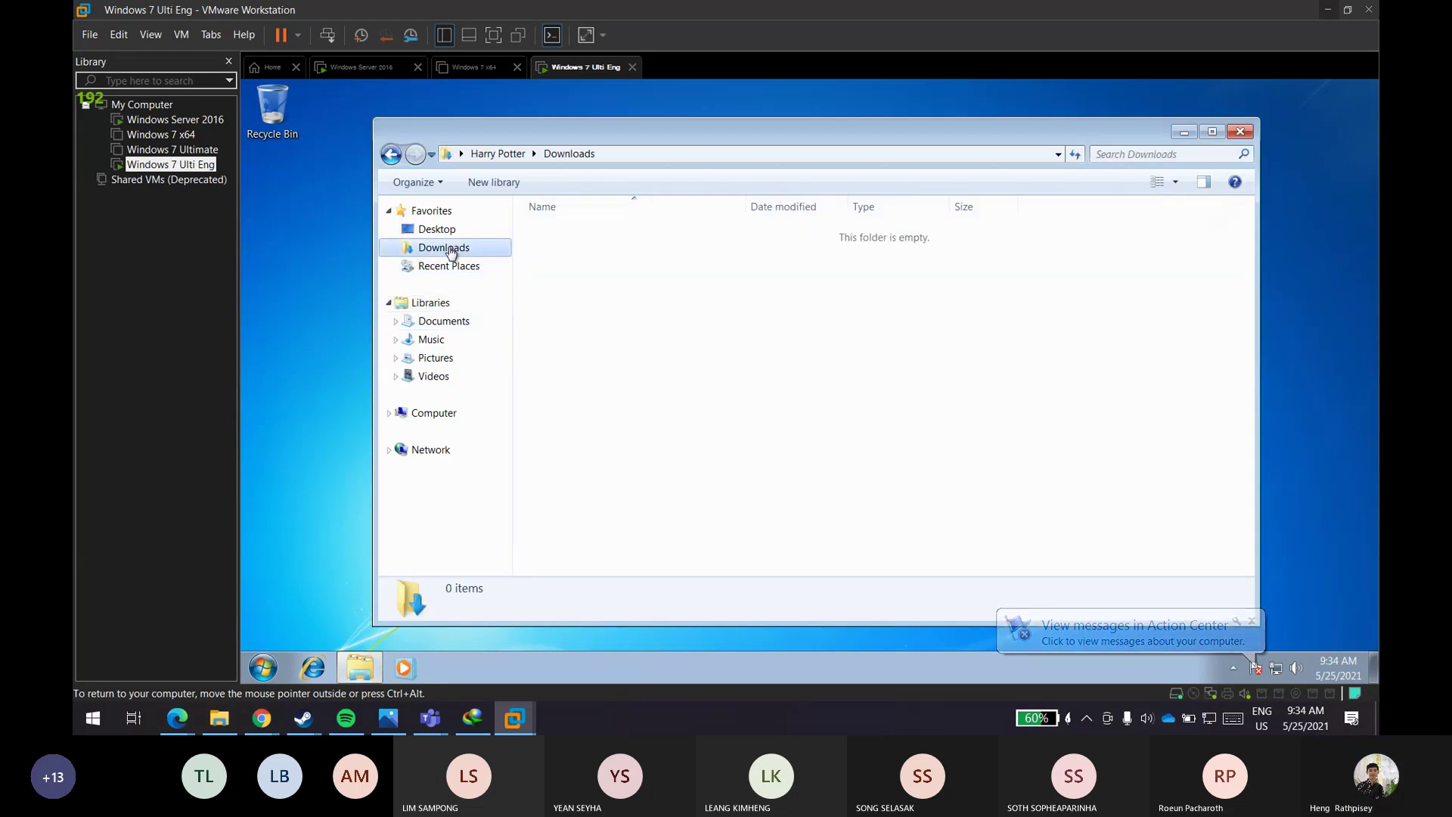
{"action": "left_click", "coordinate": [444, 322]}
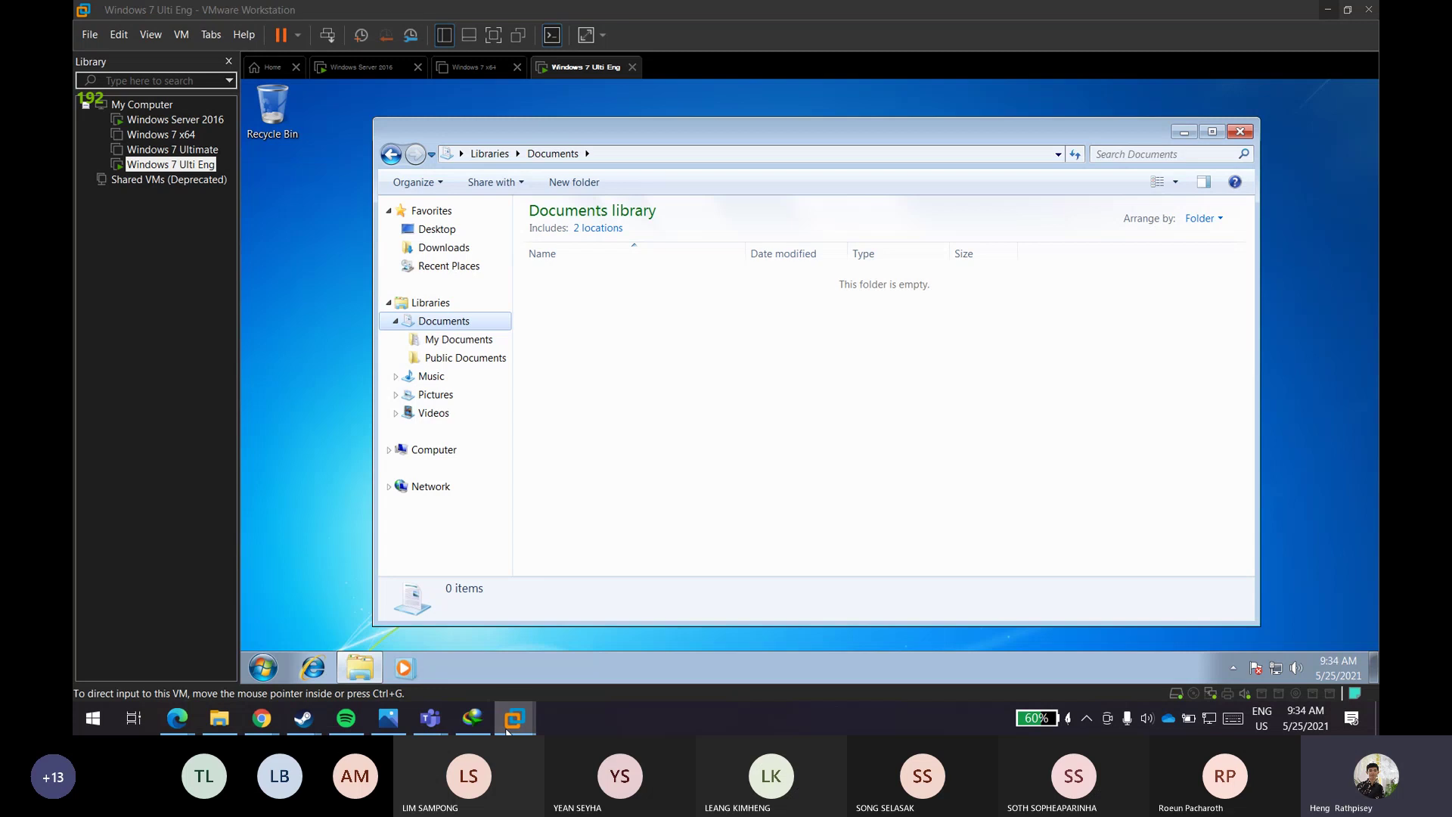
- Return to Chapter 8.pdf in Edge and scroll to the Path and PowerShell steps on pages 3–4
{"action": "mouse_move", "coordinate": [506, 727]}
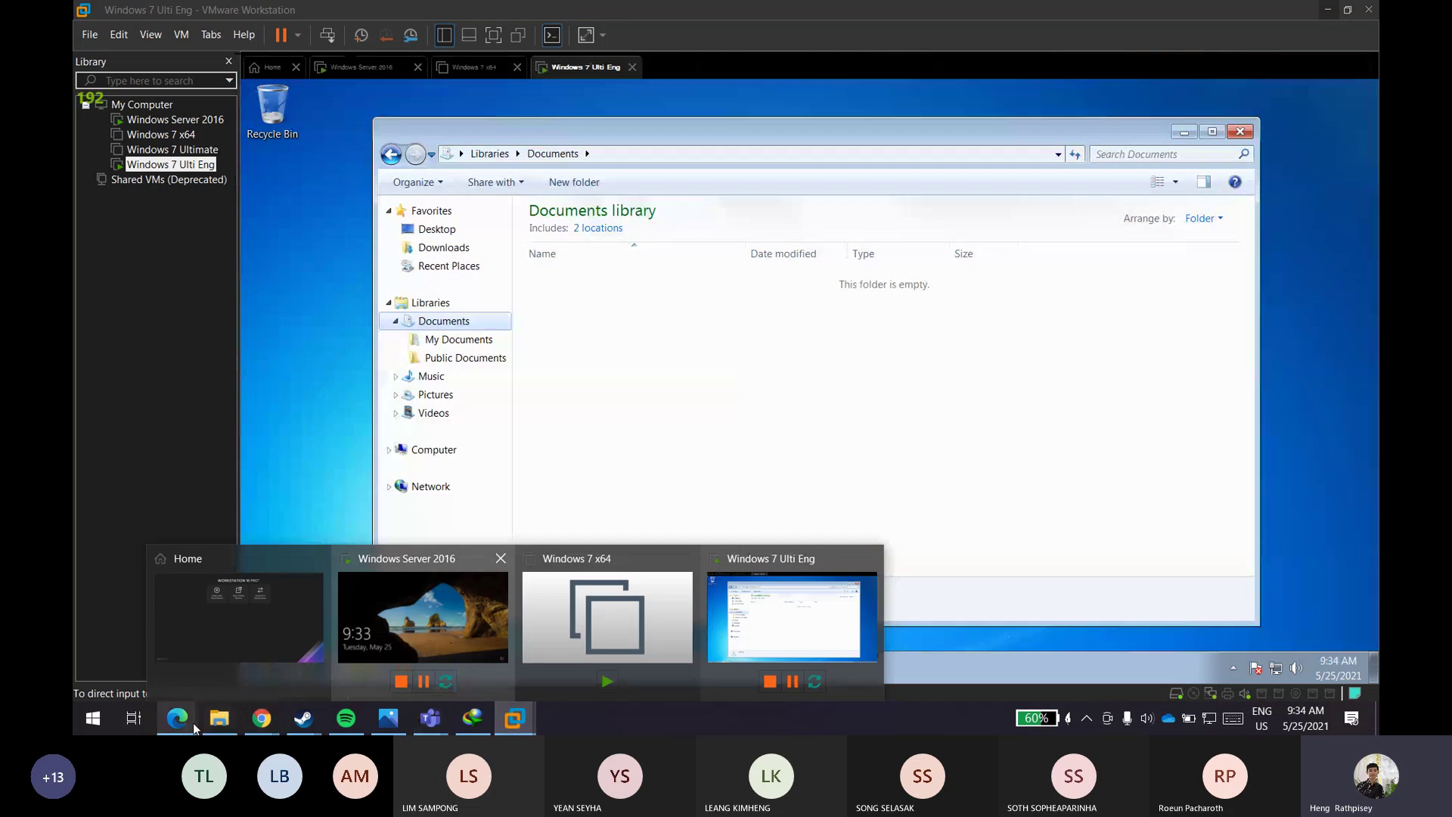
{"action": "mouse_move", "coordinate": [189, 719]}
{"action": "left_click", "coordinate": [346, 643]}
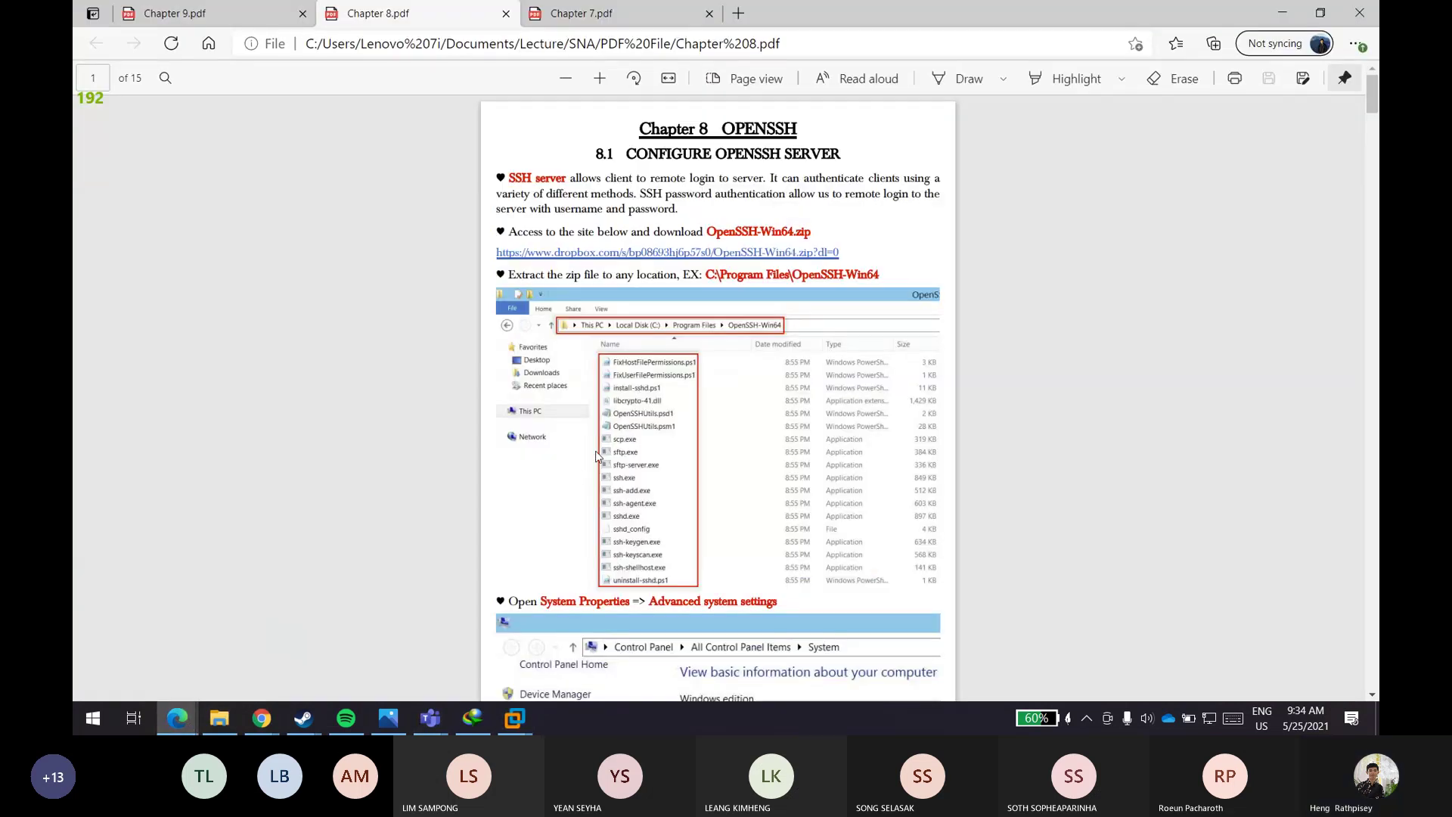
{"action": "scroll", "coordinate": [596, 456], "scroll_direction": "down", "scroll_amount": 15}
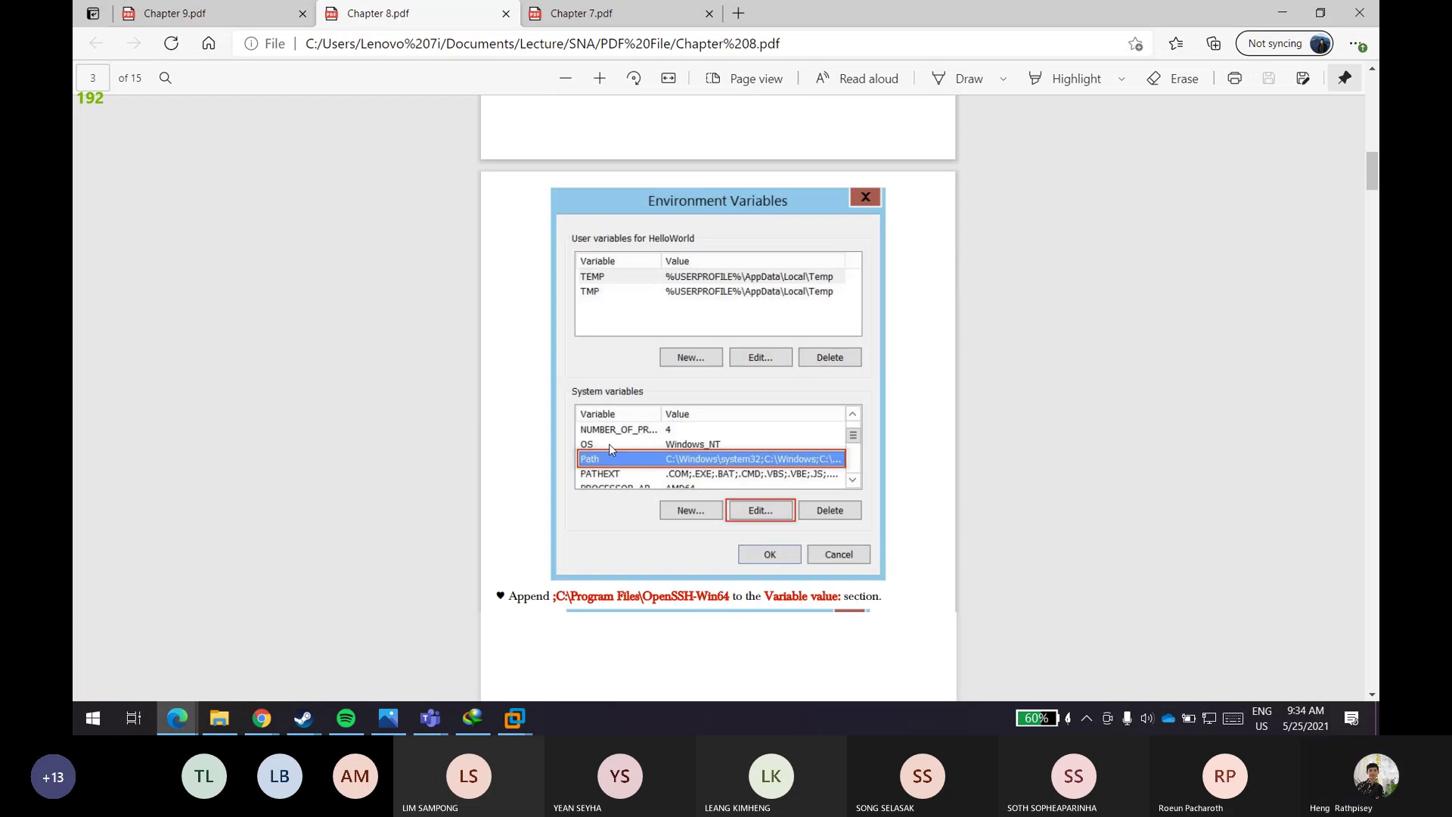
{"action": "scroll", "coordinate": [605, 443], "scroll_direction": "down", "scroll_amount": 6}
{"action": "scroll", "coordinate": [602, 445], "scroll_direction": "up", "scroll_amount": 3}
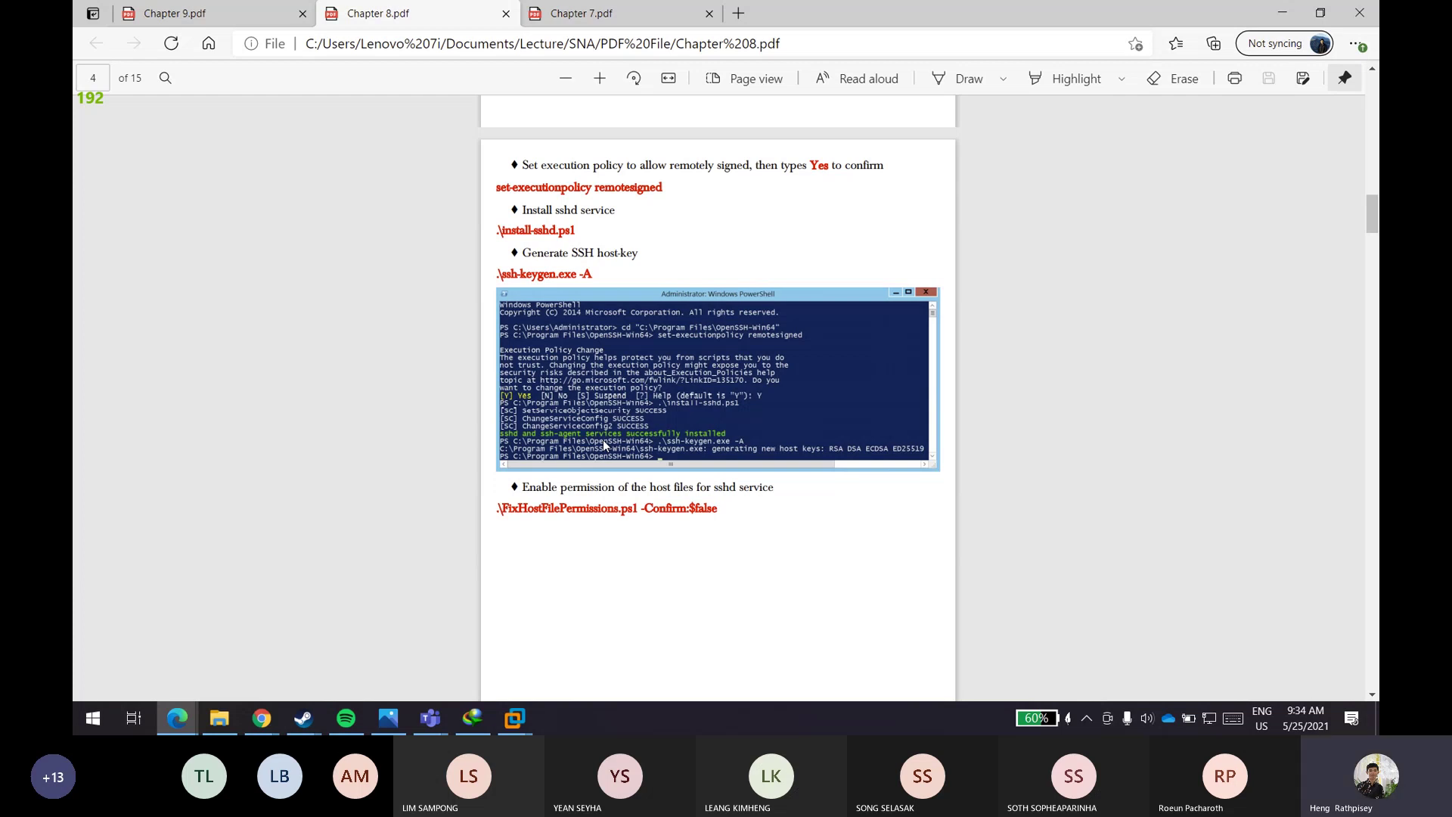
{"action": "scroll", "coordinate": [612, 444], "scroll_direction": "up", "scroll_amount": 1}
{"action": "scroll", "coordinate": [611, 444], "scroll_direction": "up", "scroll_amount": 10}
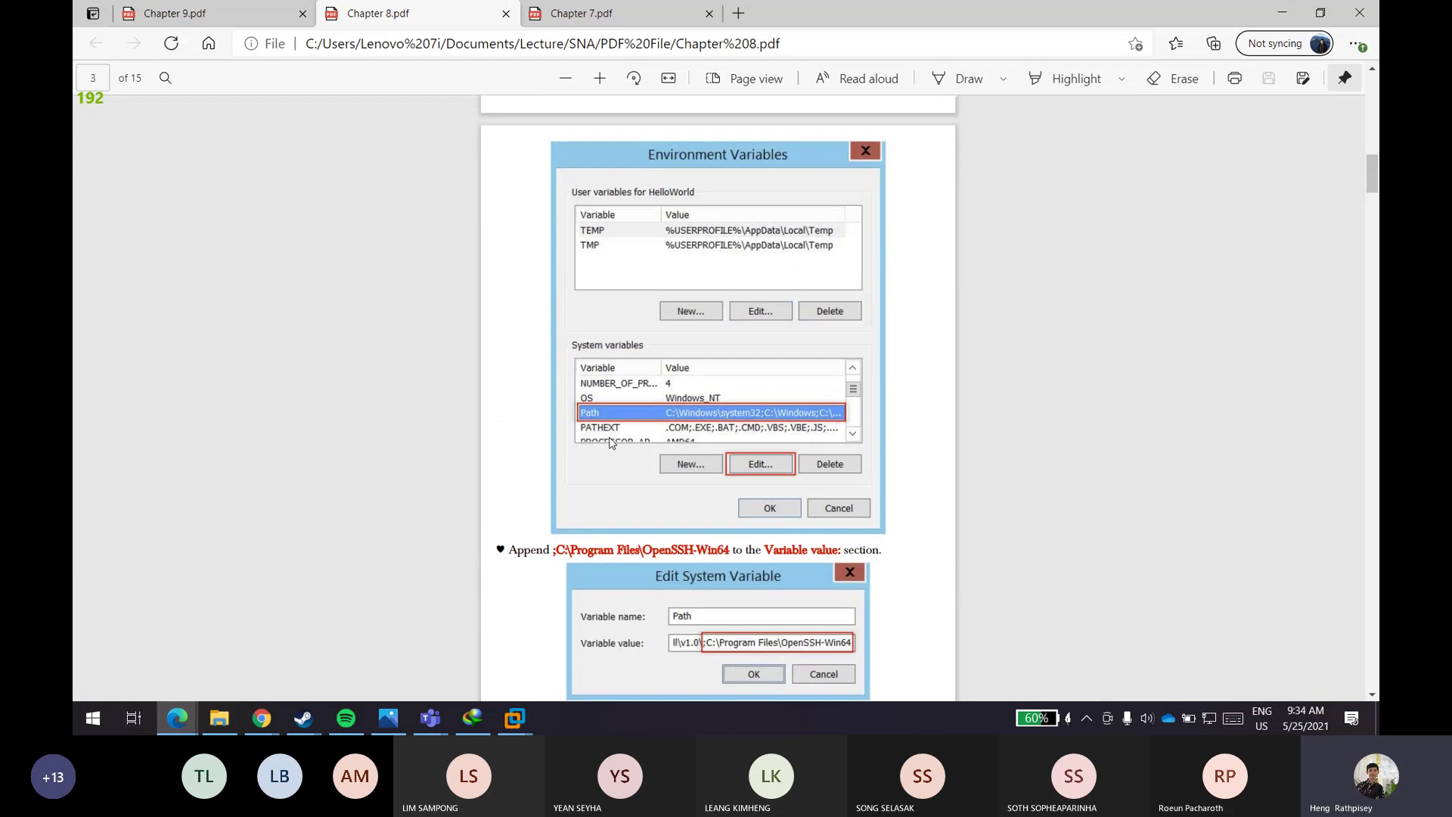
{"action": "scroll", "coordinate": [609, 445], "scroll_direction": "down", "scroll_amount": 3}
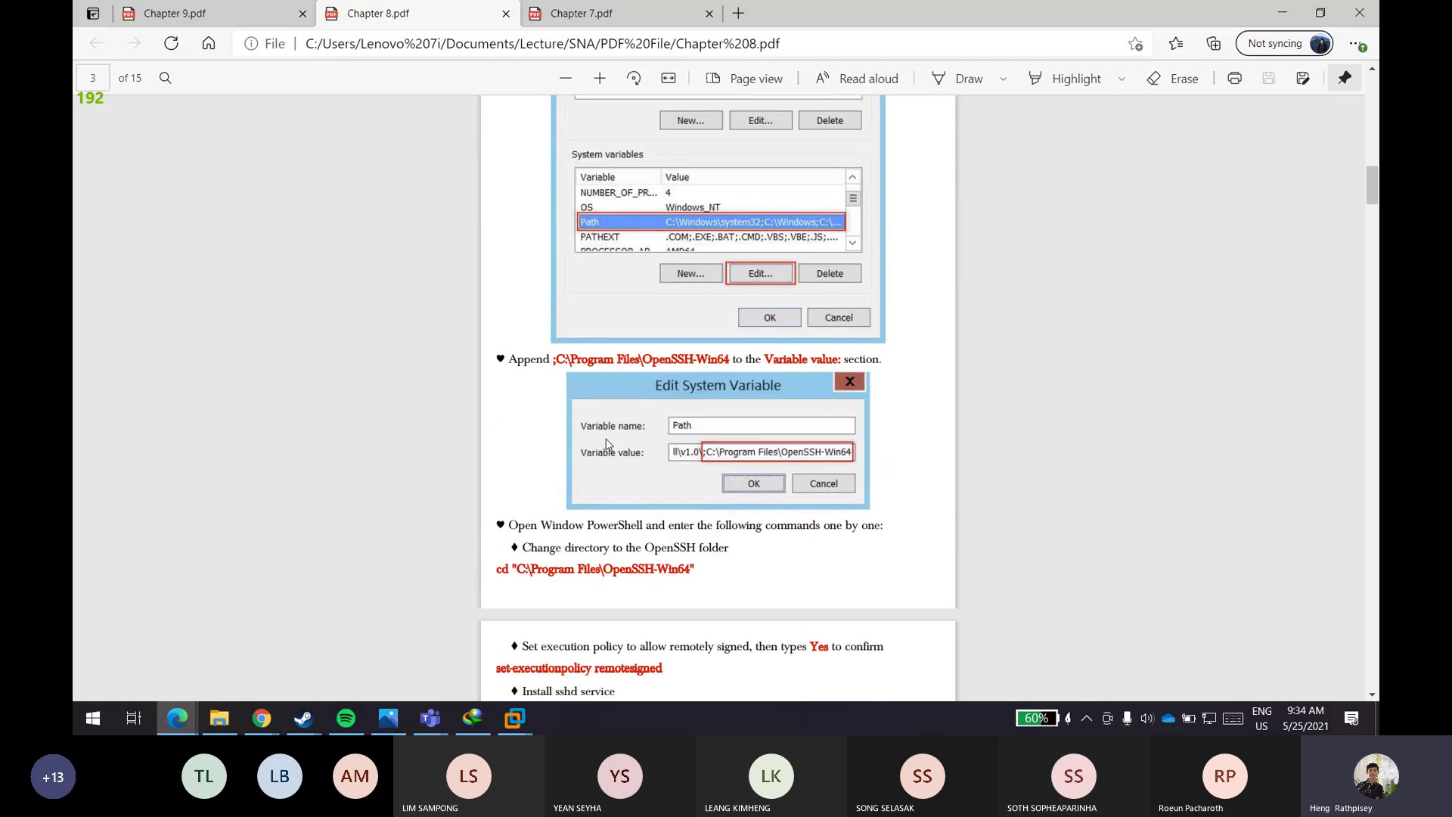
{"action": "scroll", "coordinate": [606, 444], "scroll_direction": "down", "scroll_amount": 5}
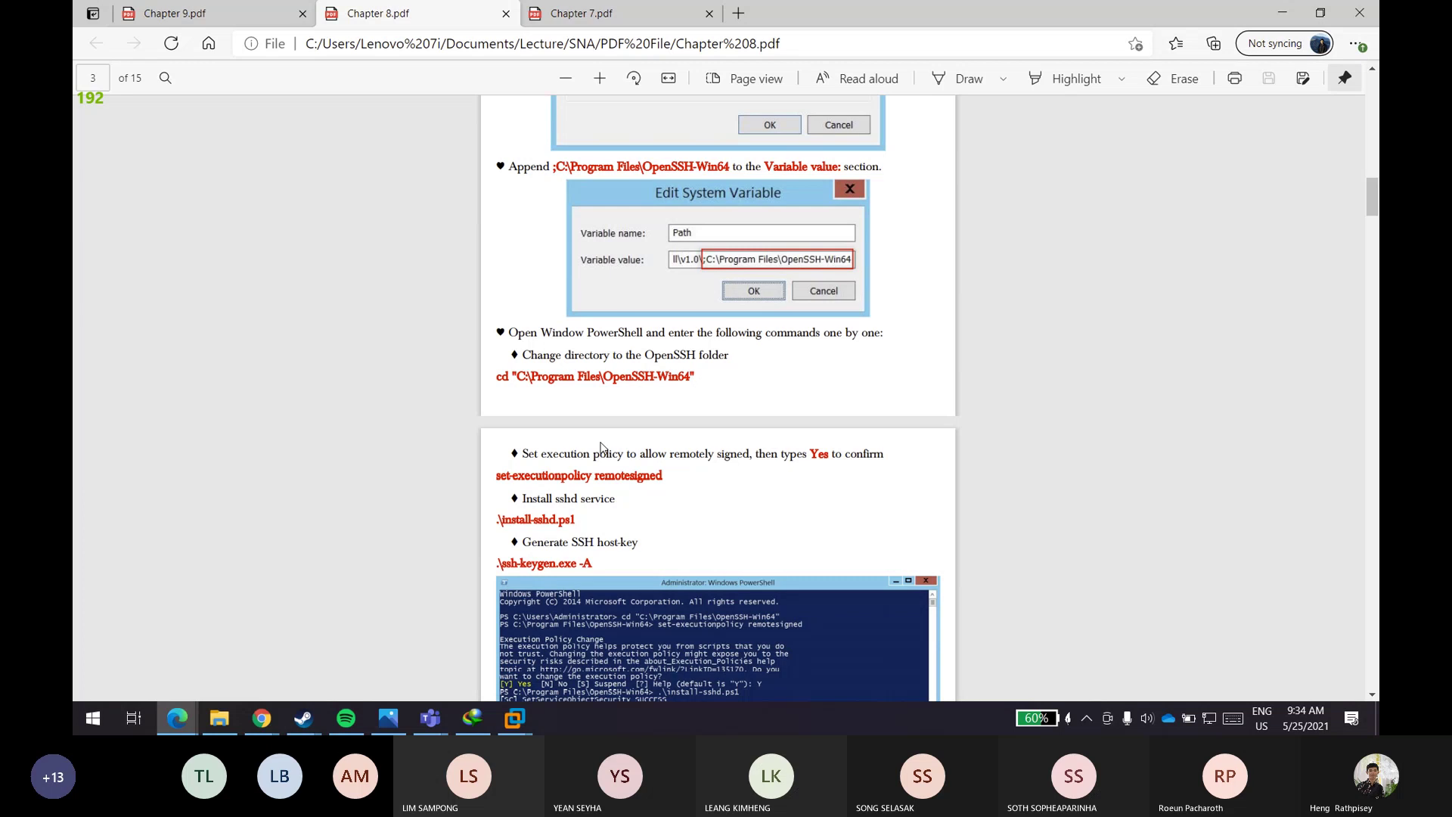
{"action": "scroll", "coordinate": [601, 447], "scroll_direction": "down", "scroll_amount": 7}
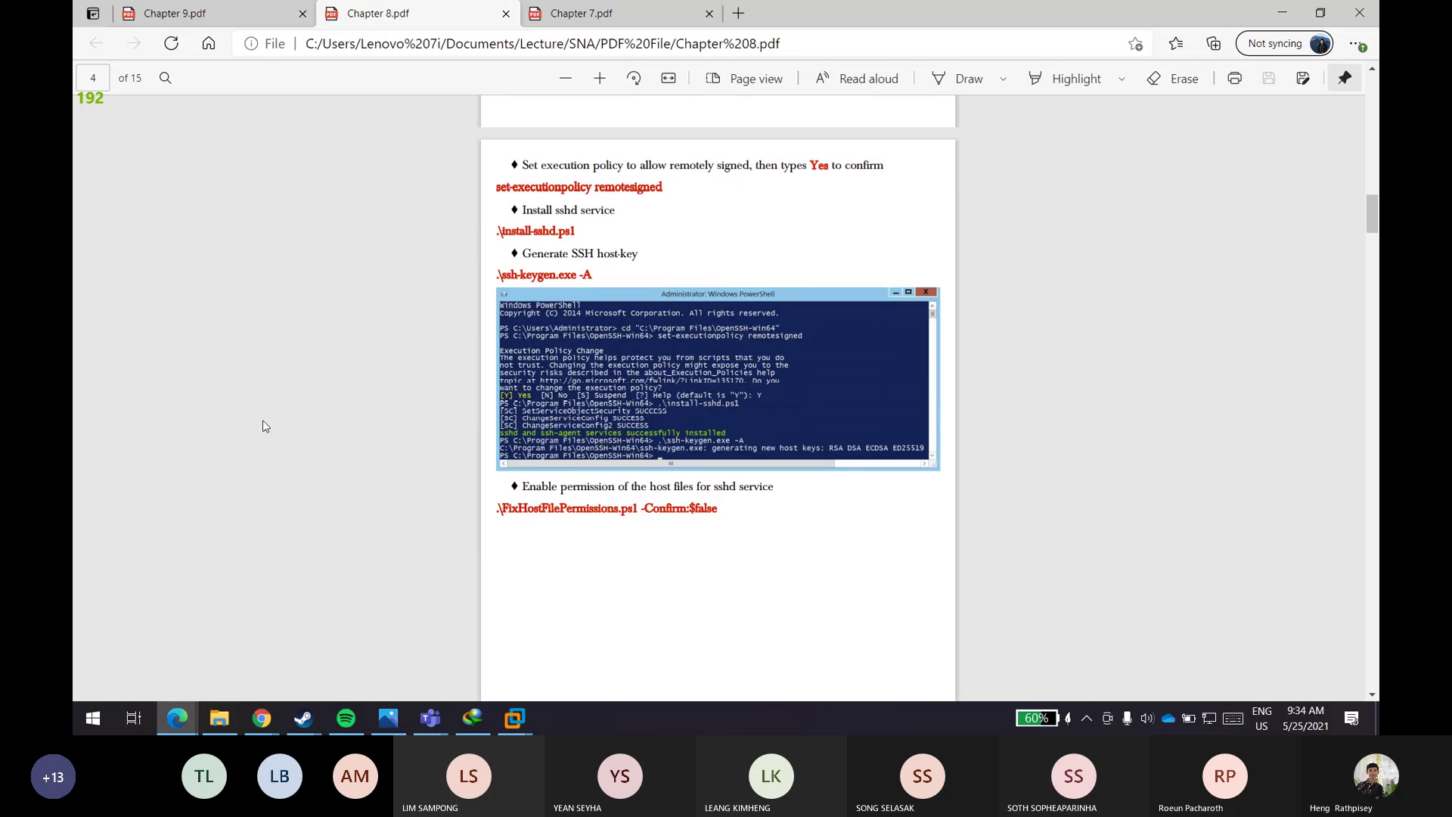
- Switch to the Windows Server 2016 VM and sign in with the account password
{"action": "left_click", "coordinate": [514, 717]}
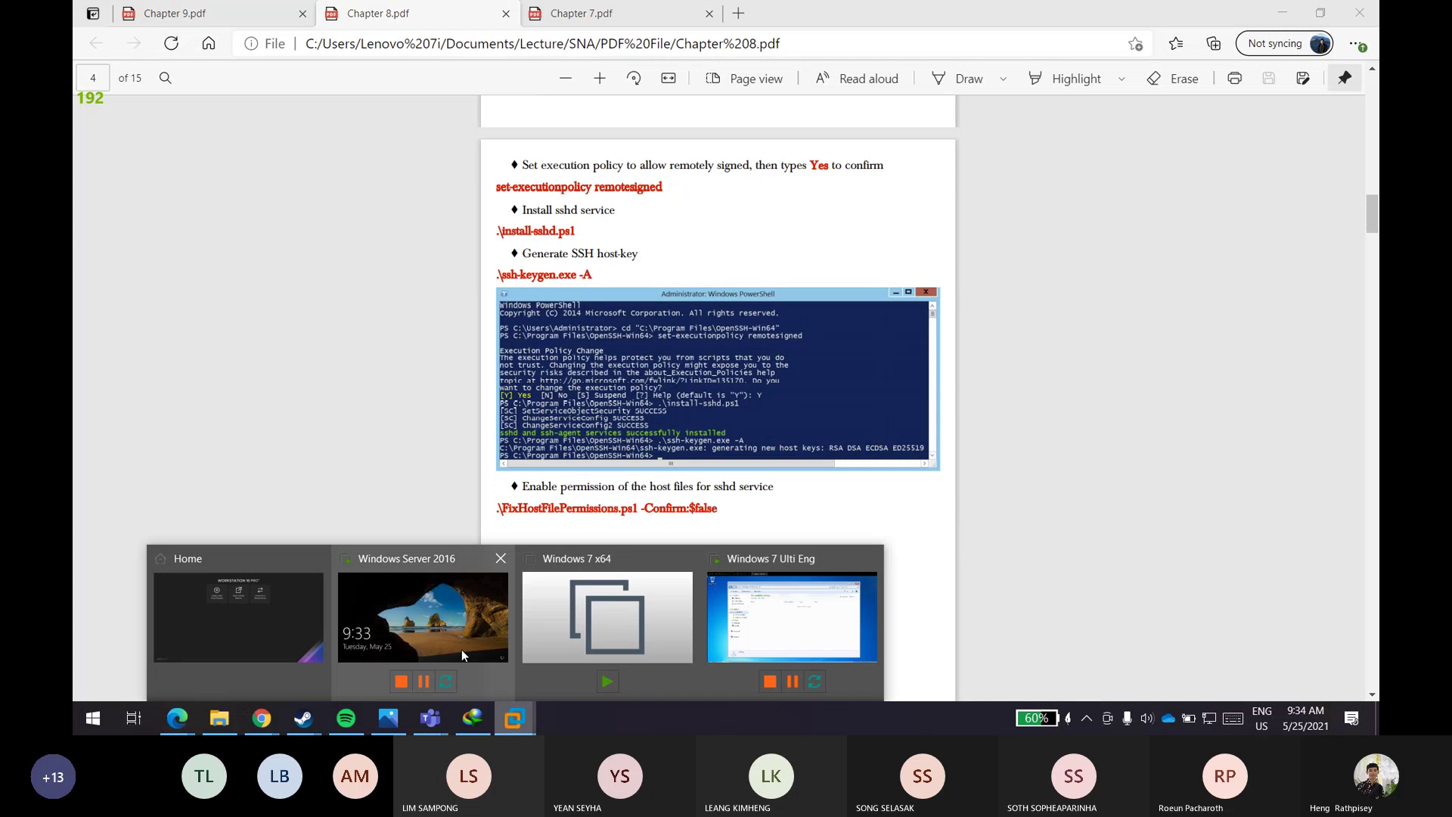
{"action": "left_click", "coordinate": [433, 617]}
{"action": "left_click", "coordinate": [598, 396]}
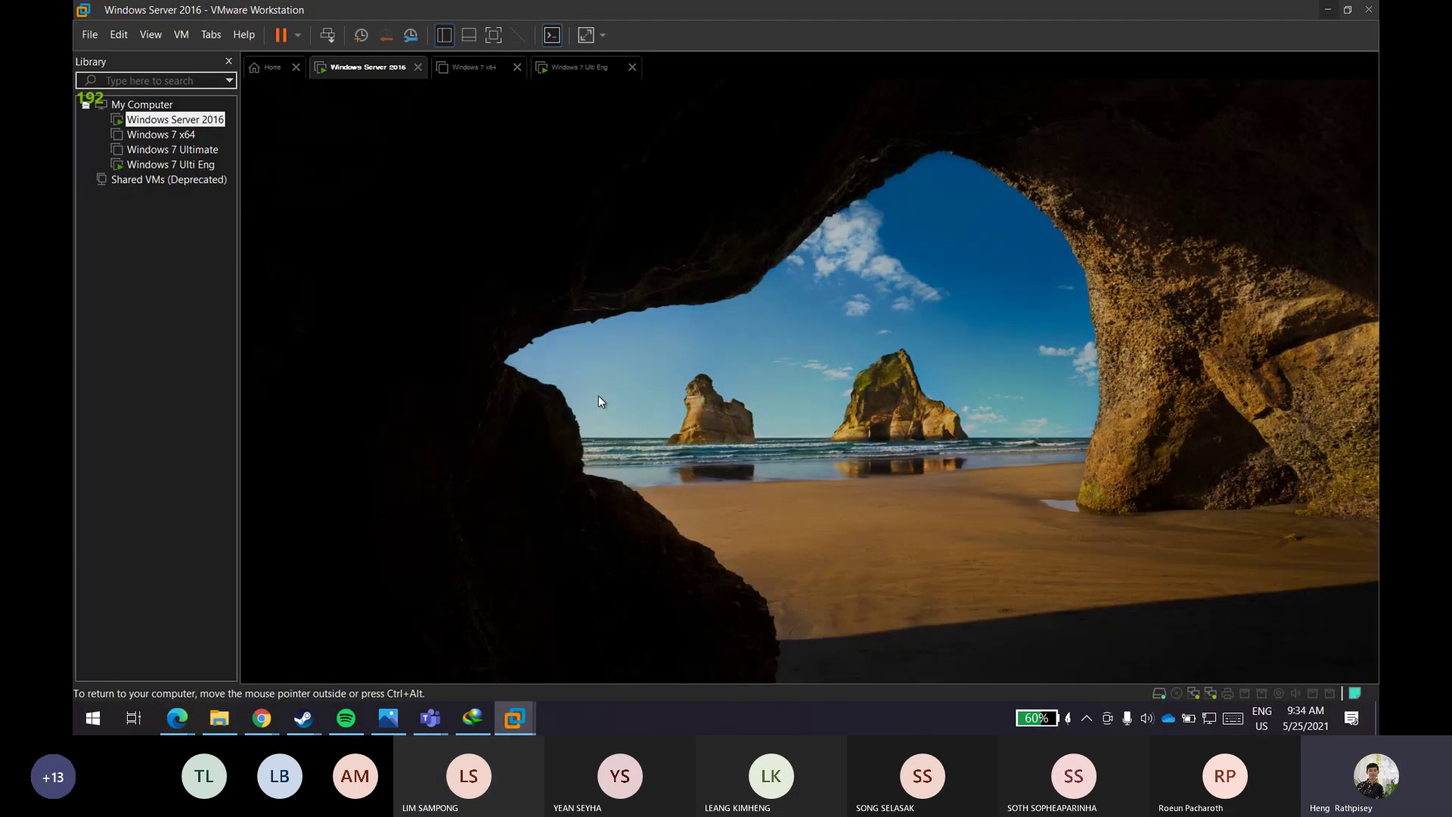
{"action": "type", "text": "*********"}
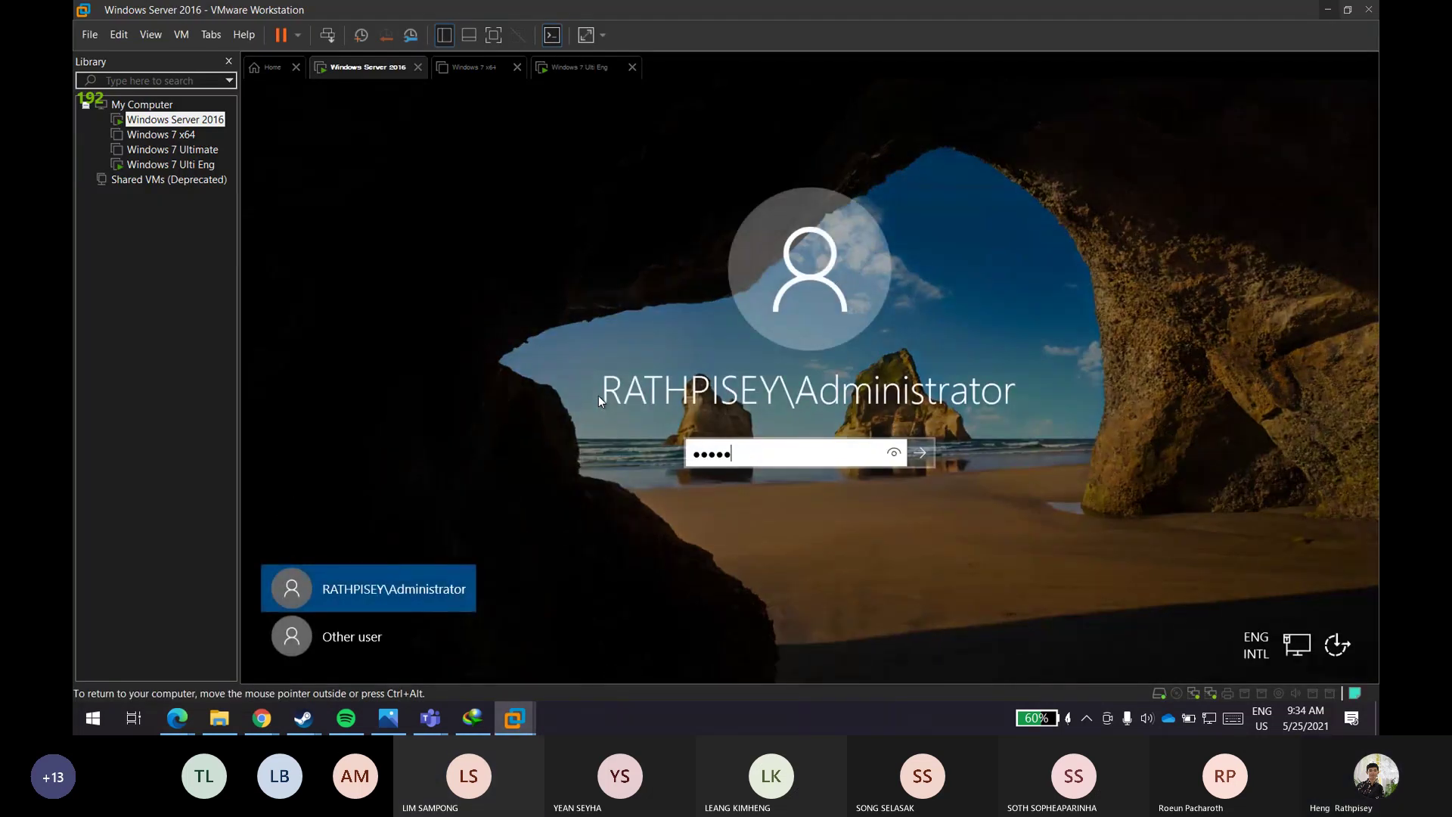
{"action": "type", "text": "****"}
{"action": "key", "text": "Return"}
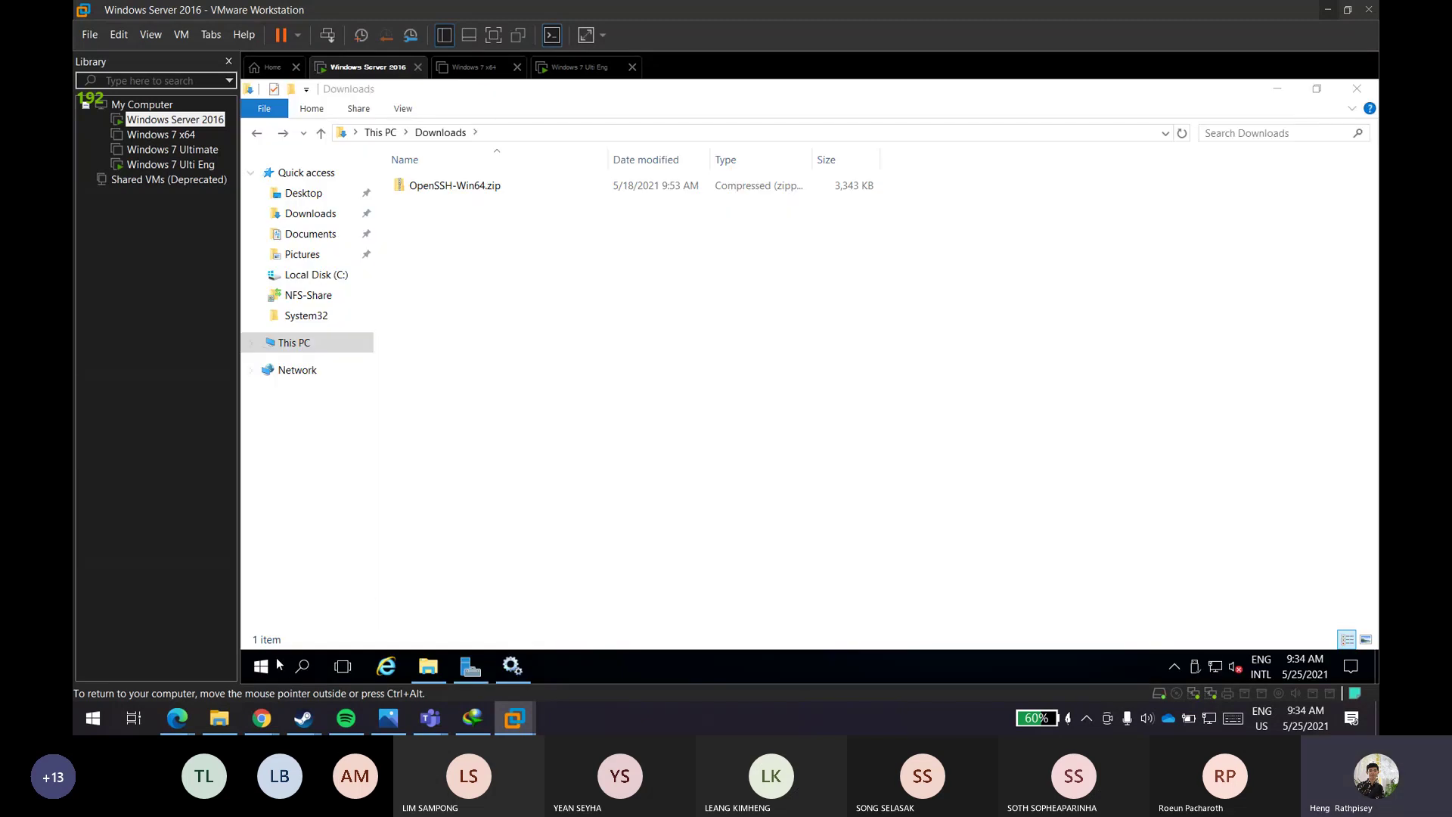
- Search Start for 'env' to open the system environment variables settings
{"action": "left_click", "coordinate": [264, 664]}
{"action": "type", "text": "env"}
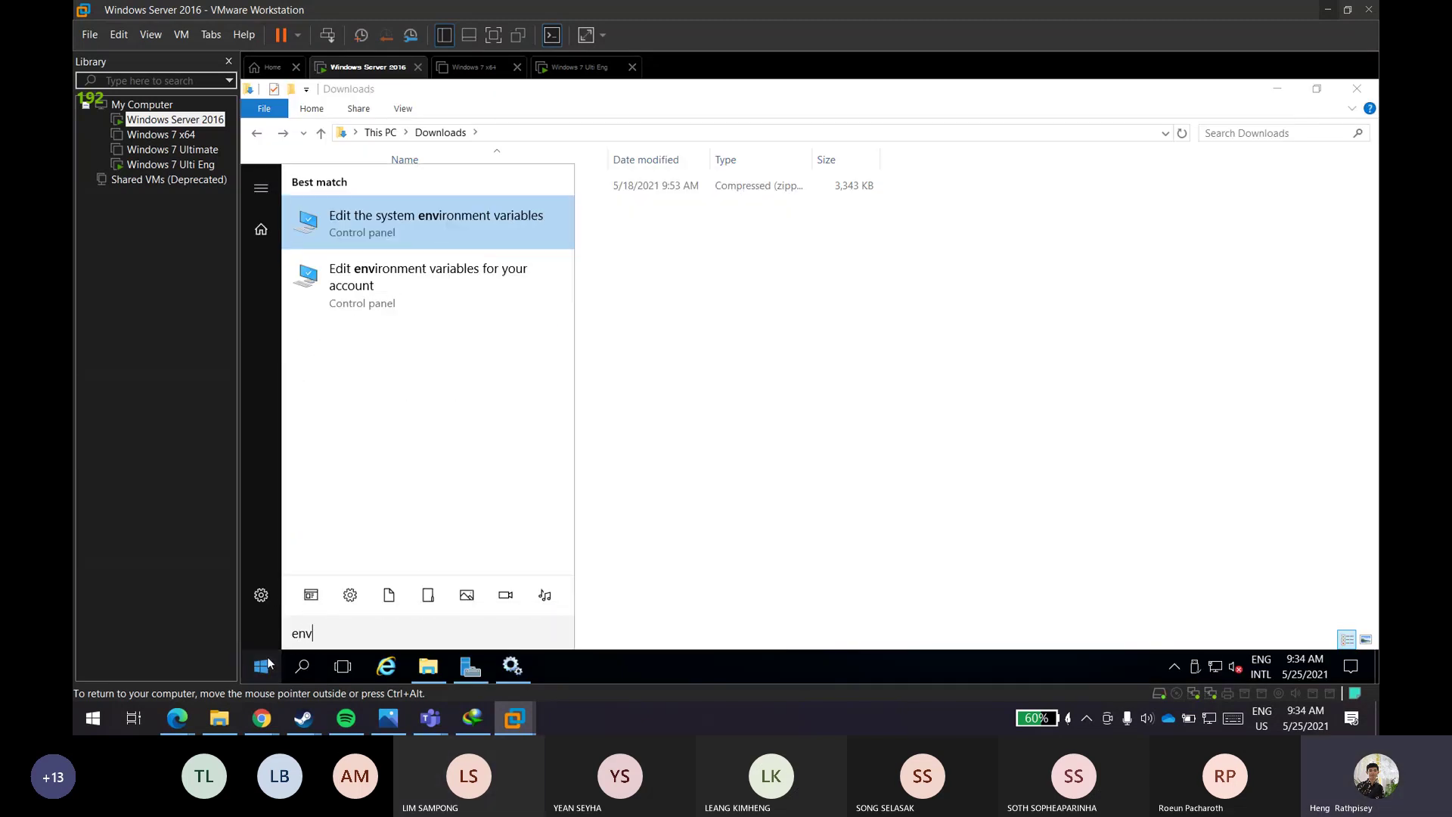
{"action": "key", "text": "Return"}
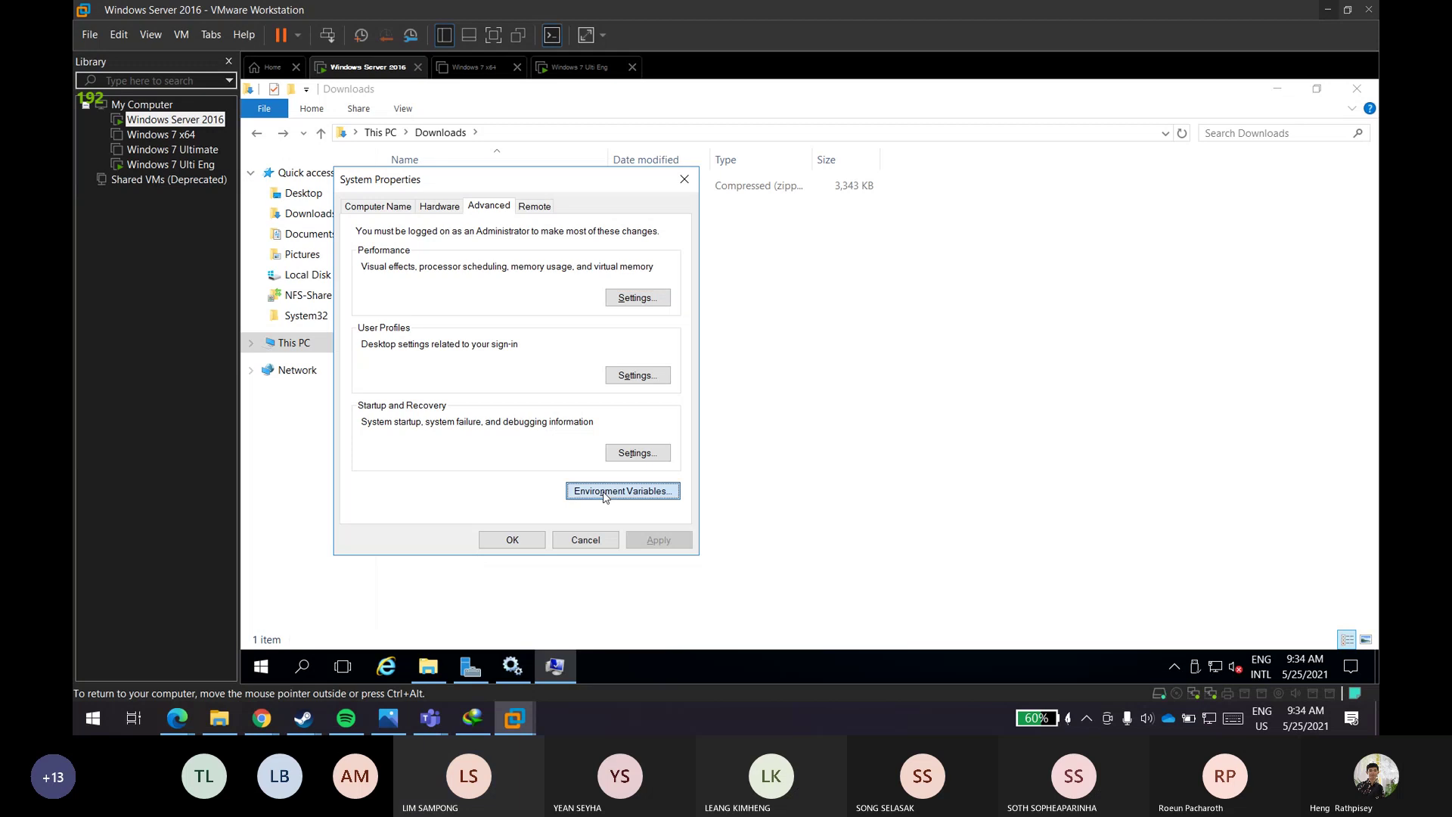
{"action": "left_click", "coordinate": [622, 490]}
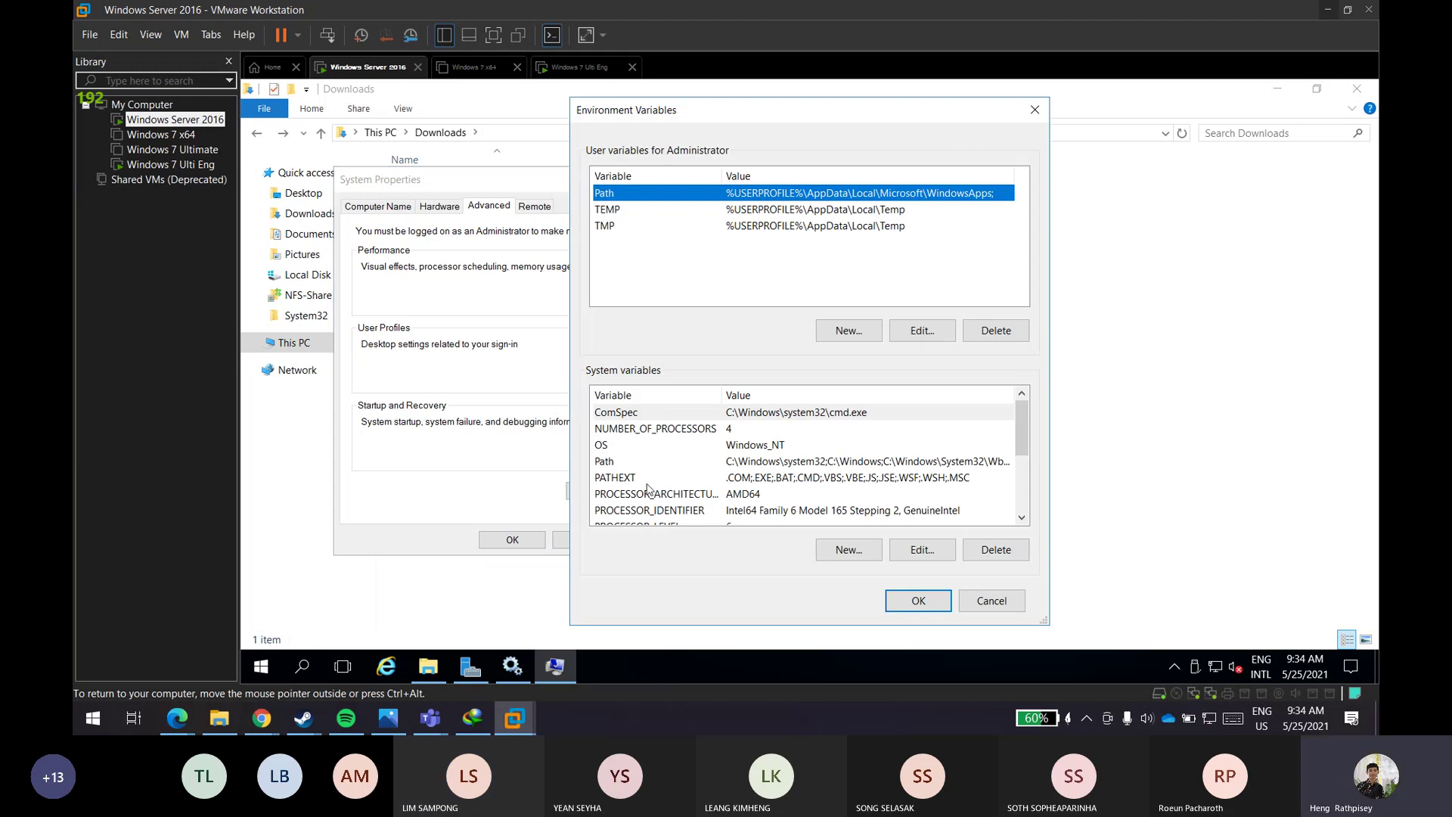
{"action": "double_click", "coordinate": [779, 461]}
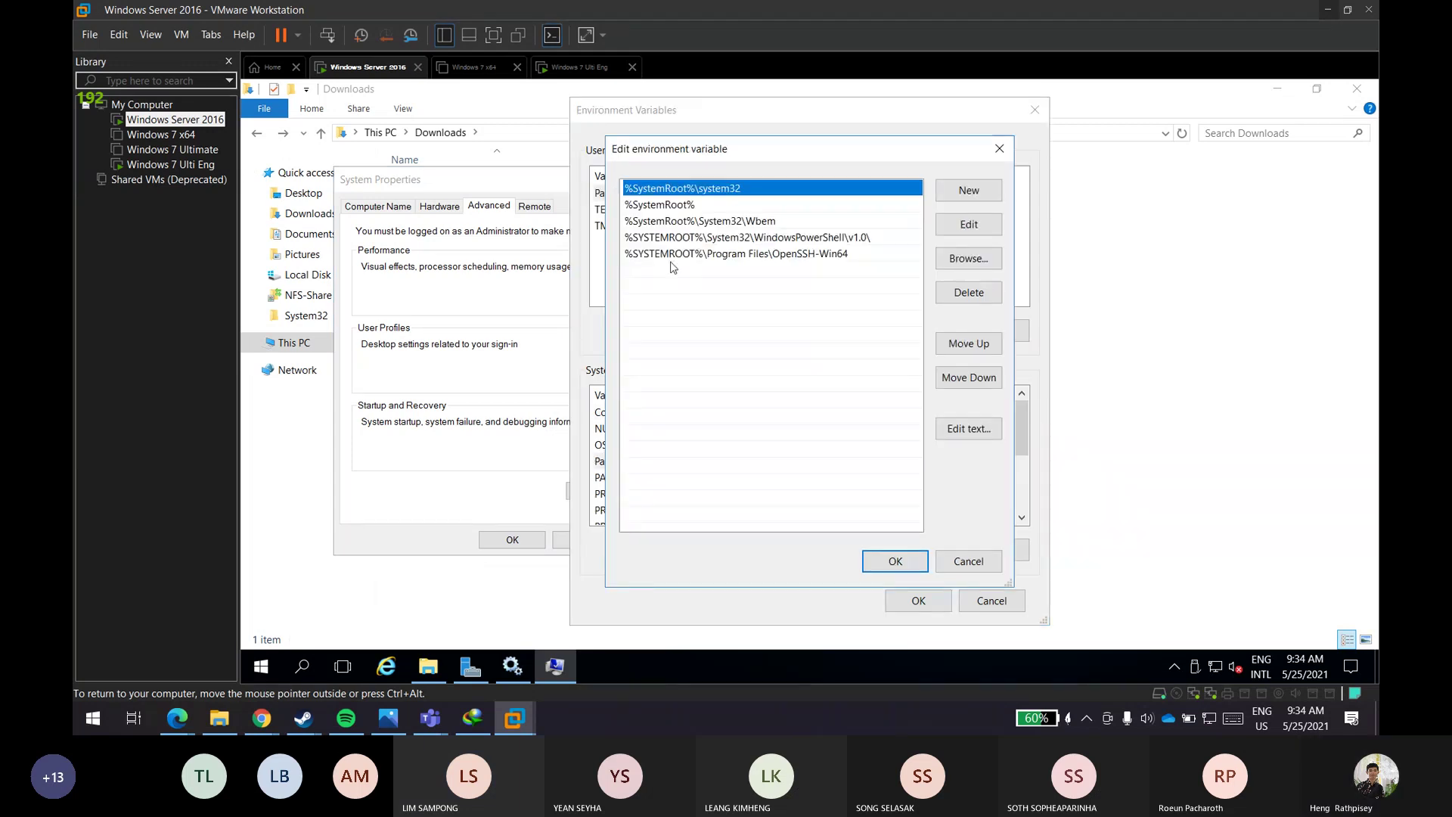
{"action": "left_click", "coordinate": [682, 263]}
{"action": "left_click", "coordinate": [683, 257]}
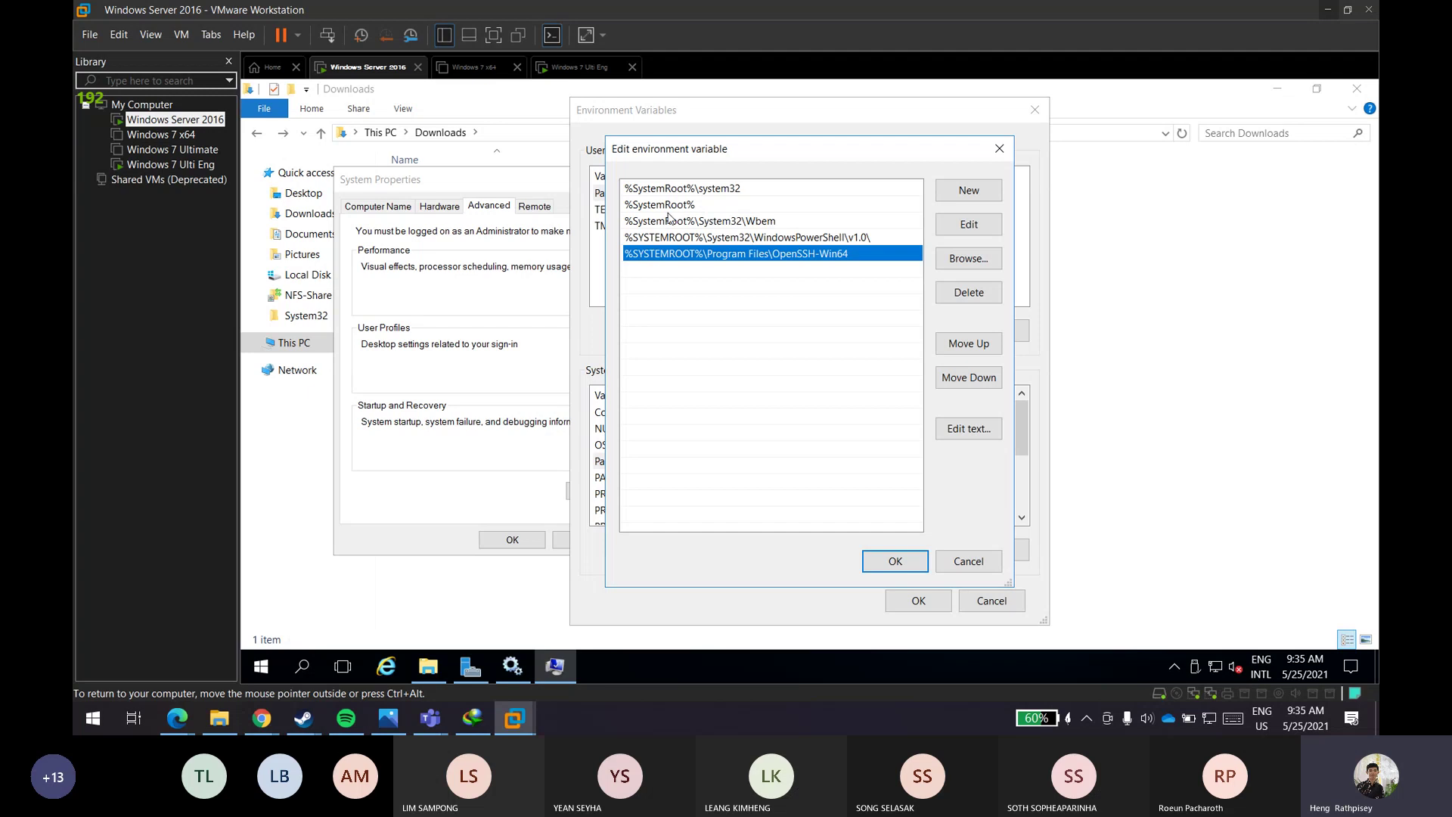
{"action": "key", "text": "F2"}
{"action": "left_click", "coordinate": [724, 303]}
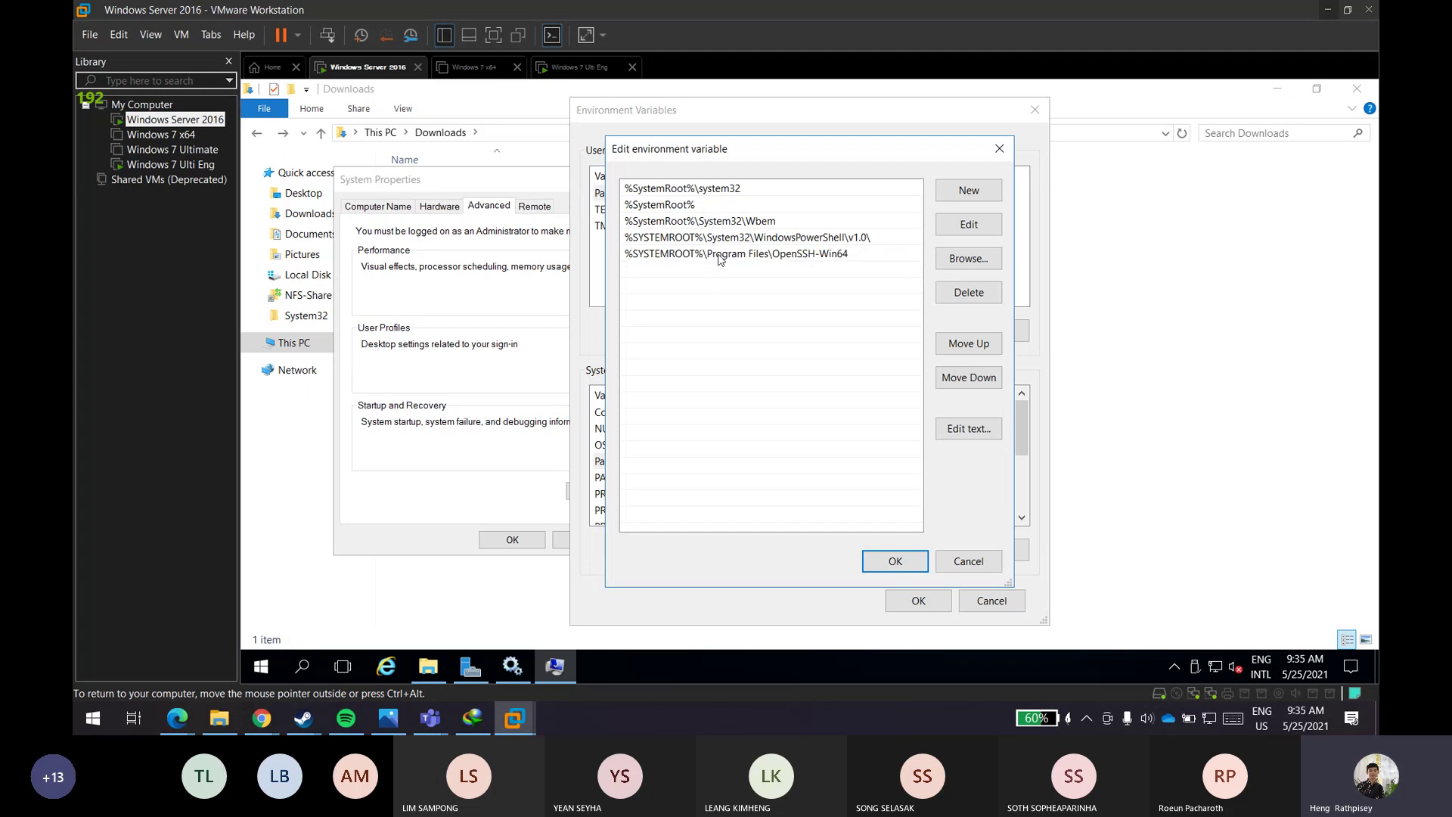
{"action": "left_click", "coordinate": [722, 260]}
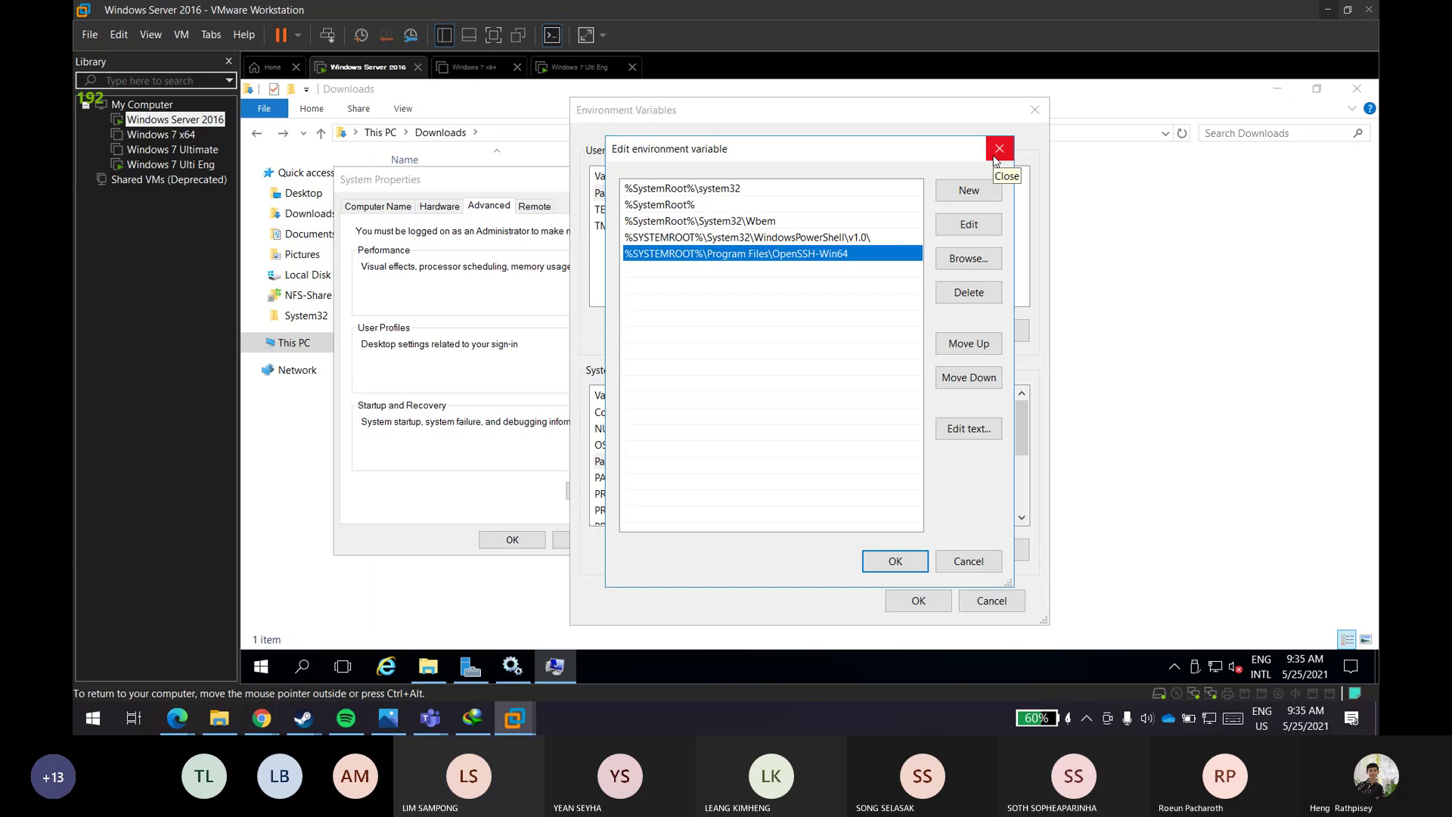
{"action": "left_click", "coordinate": [998, 150]}
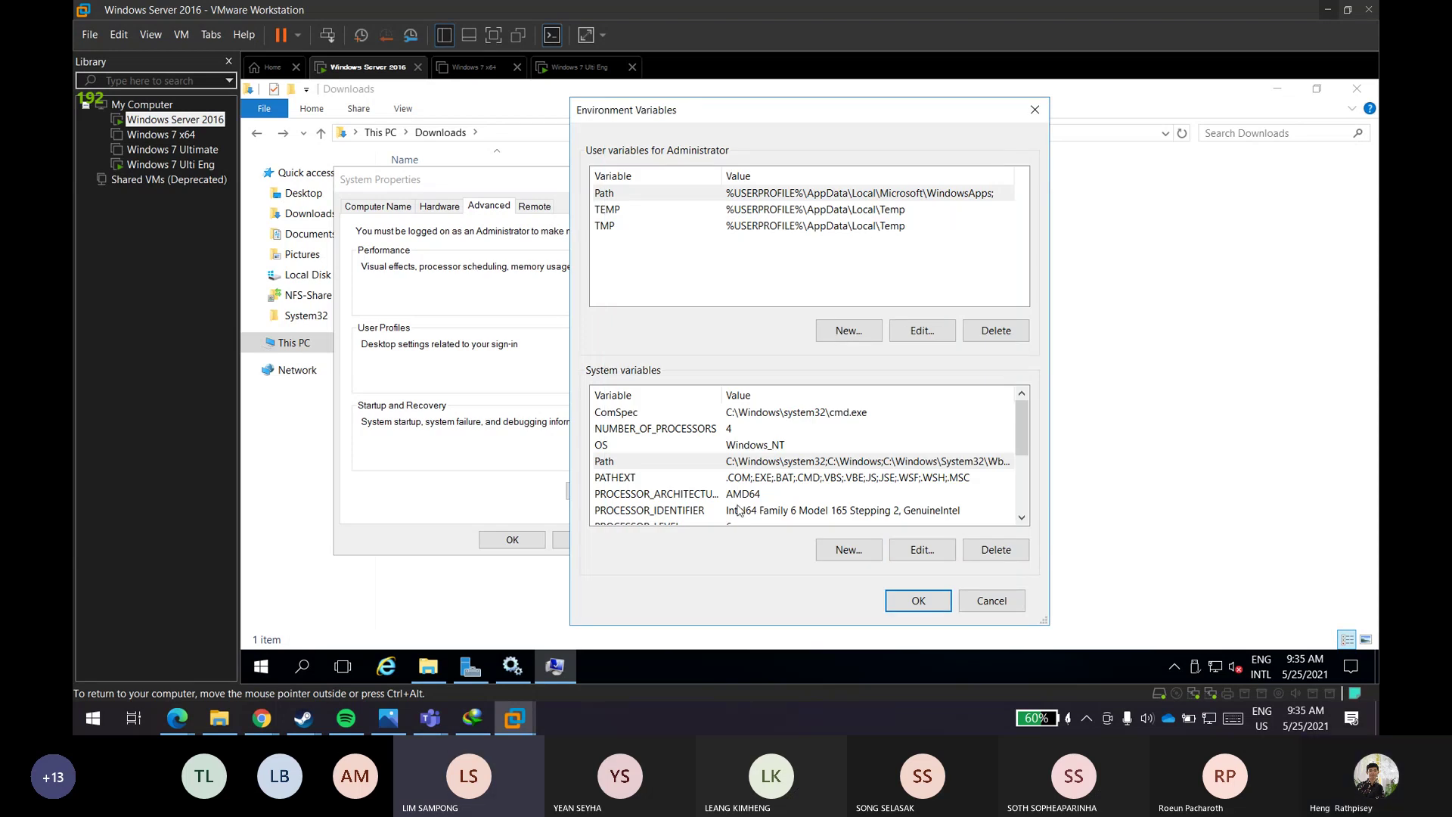
{"action": "double_click", "coordinate": [761, 463]}
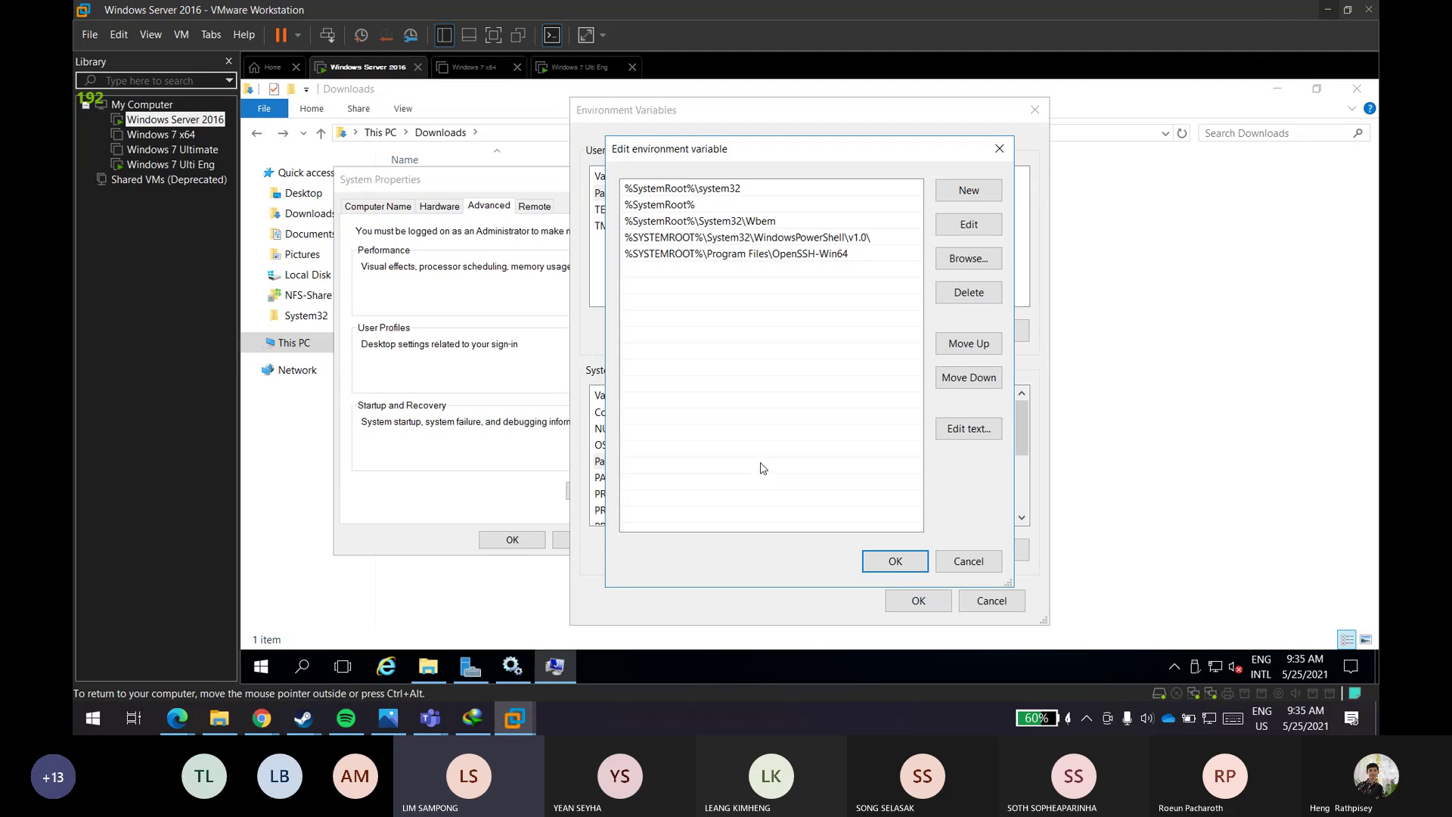
{"action": "left_click", "coordinate": [974, 563]}
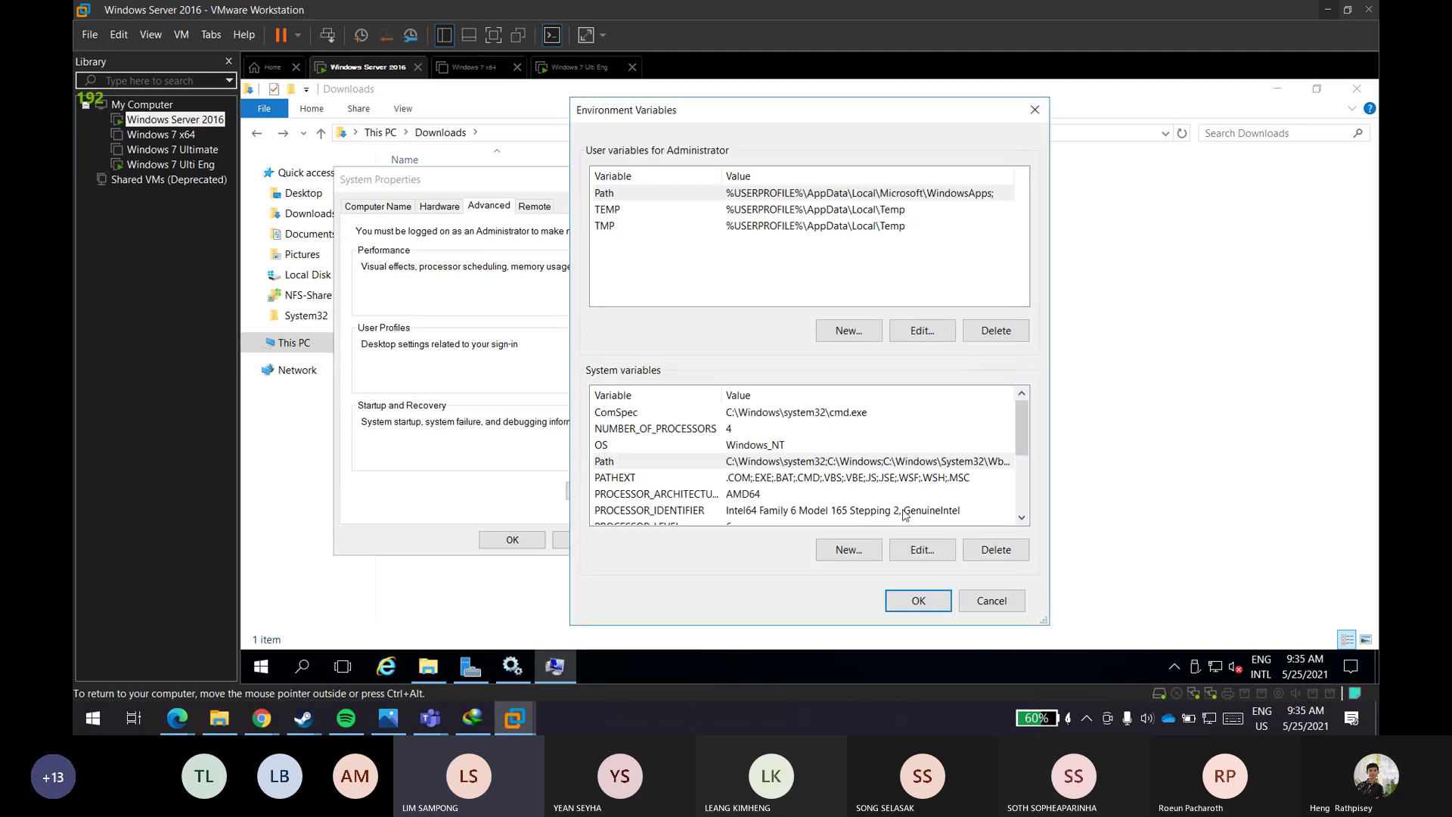
{"action": "double_click", "coordinate": [779, 462]}
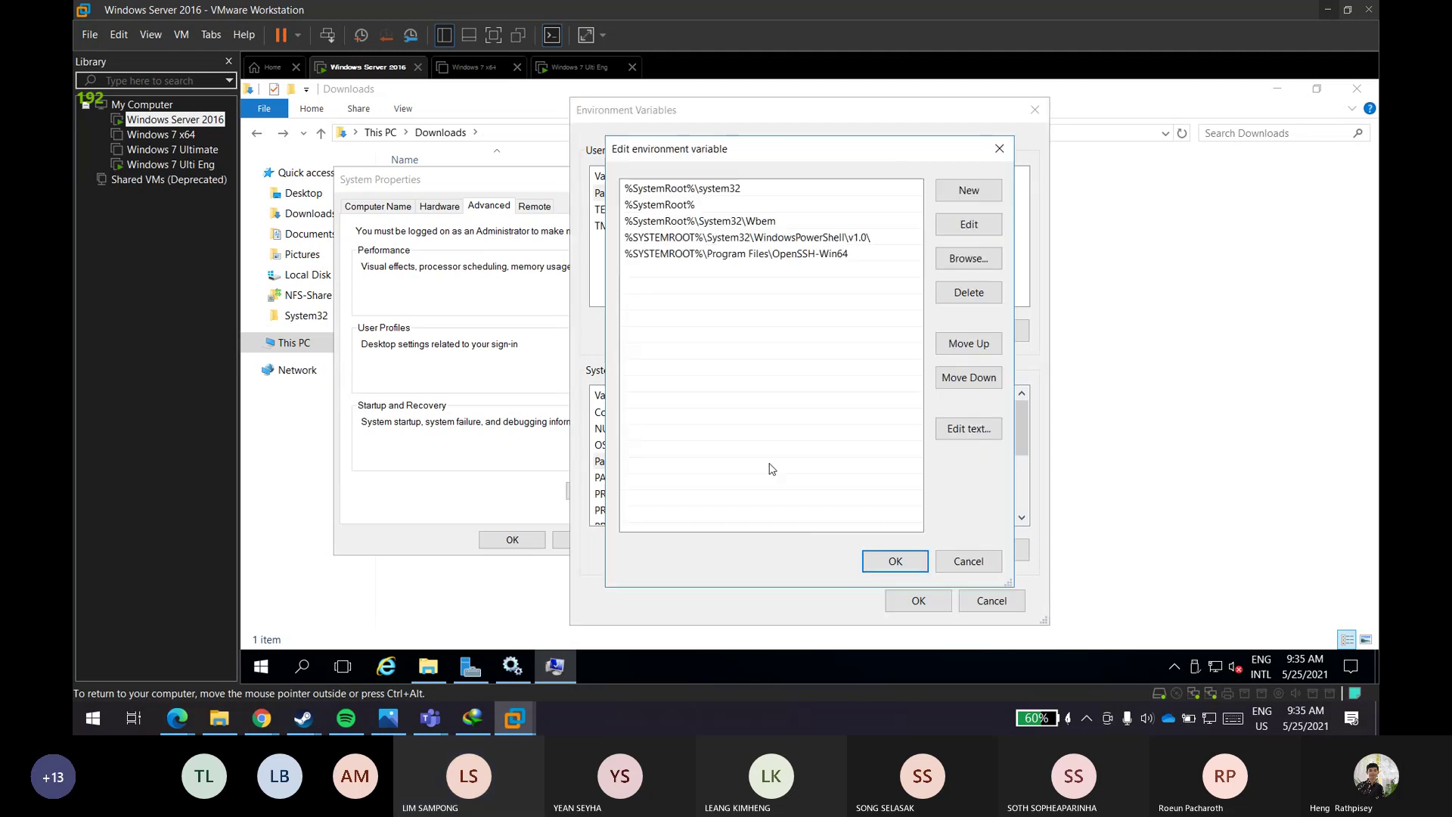
- Cancel the Path editor, reopen and cancel it again, then close Environment Variables
{"action": "left_click", "coordinate": [941, 563]}
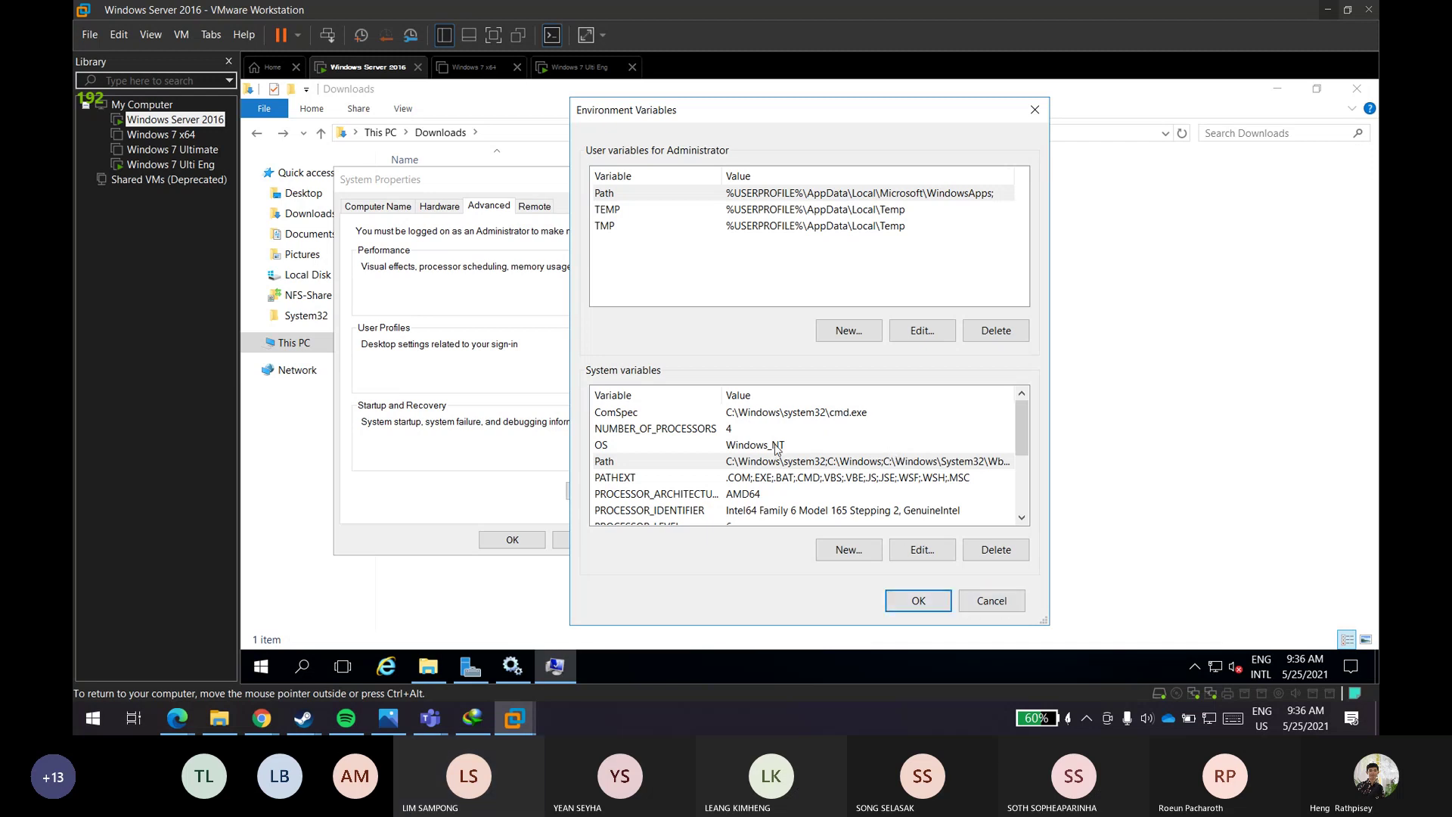
{"action": "double_click", "coordinate": [798, 468]}
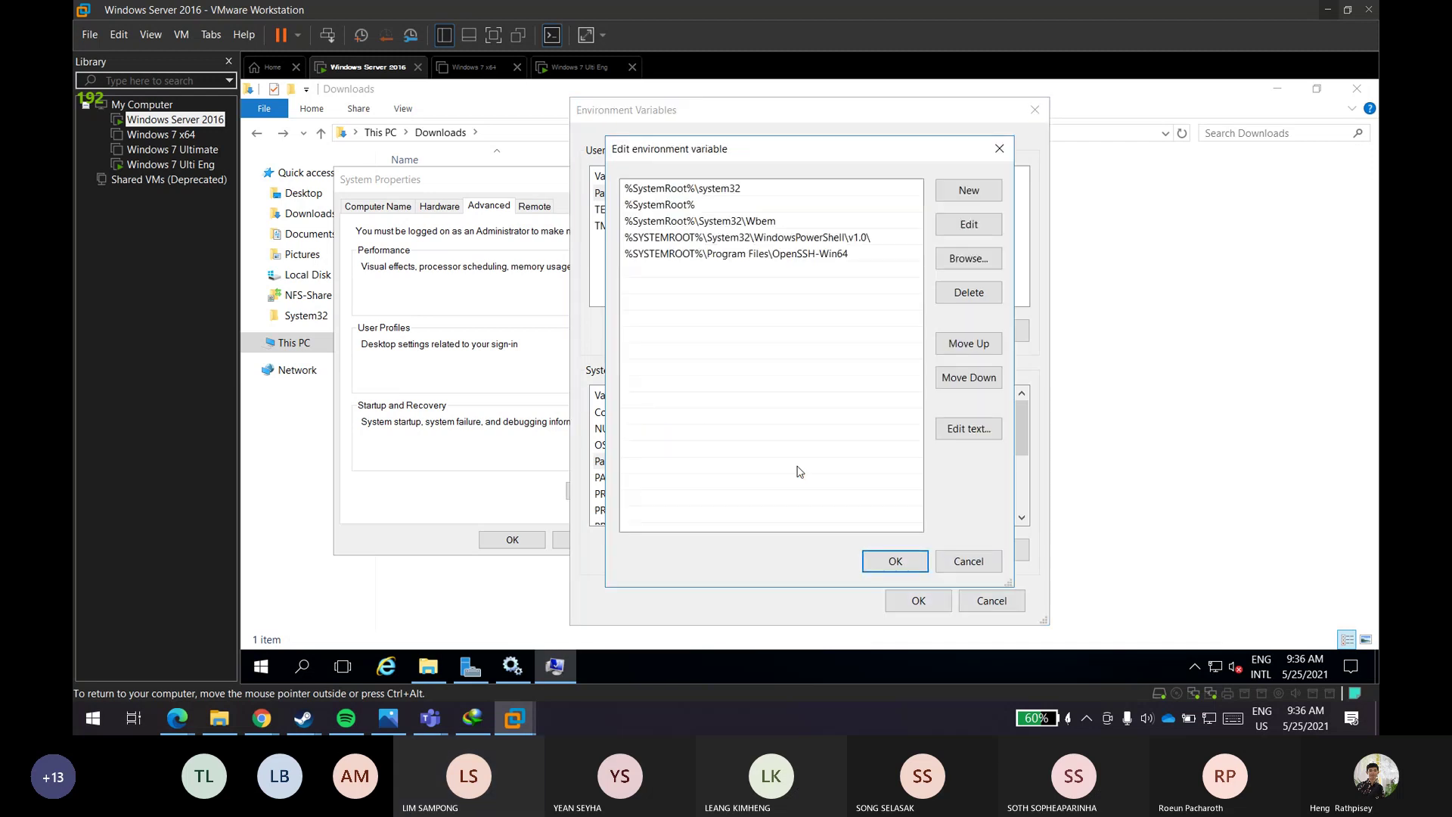
{"action": "left_click", "coordinate": [972, 563]}
{"action": "left_click", "coordinate": [988, 602]}
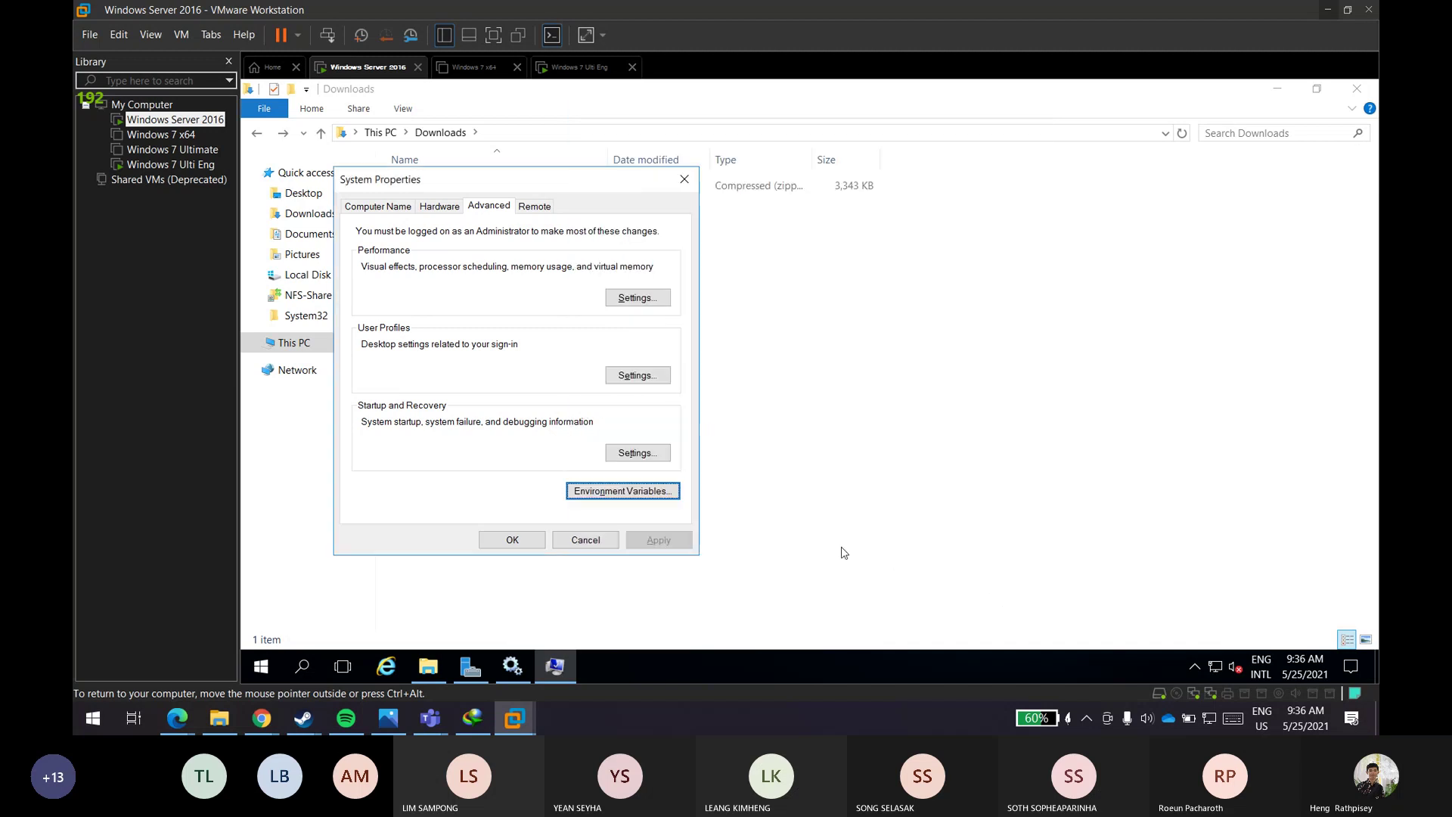
- Cancel System Properties and switch to the Services window
{"action": "left_click", "coordinate": [604, 543]}
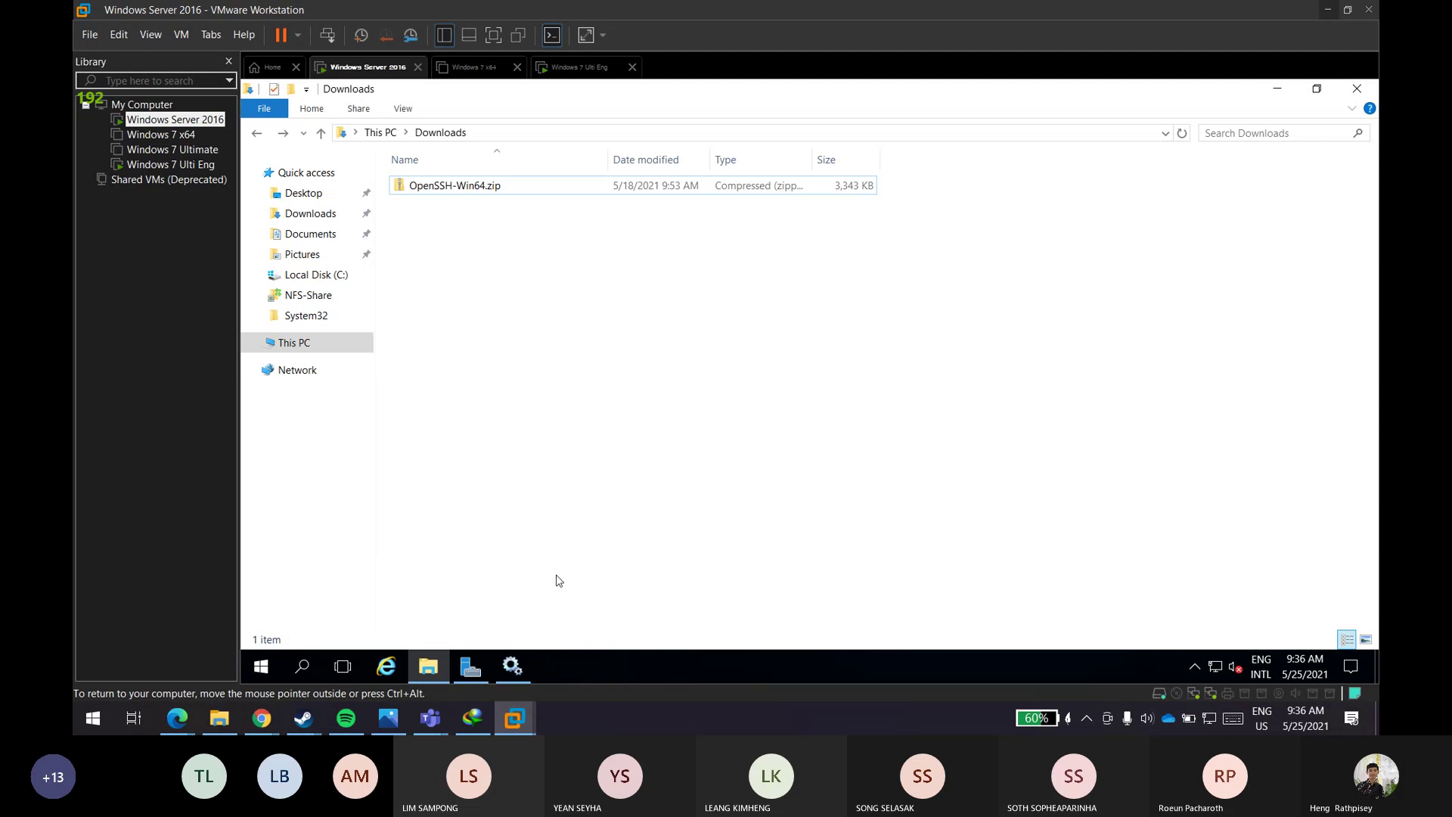
{"action": "left_click", "coordinate": [513, 665]}
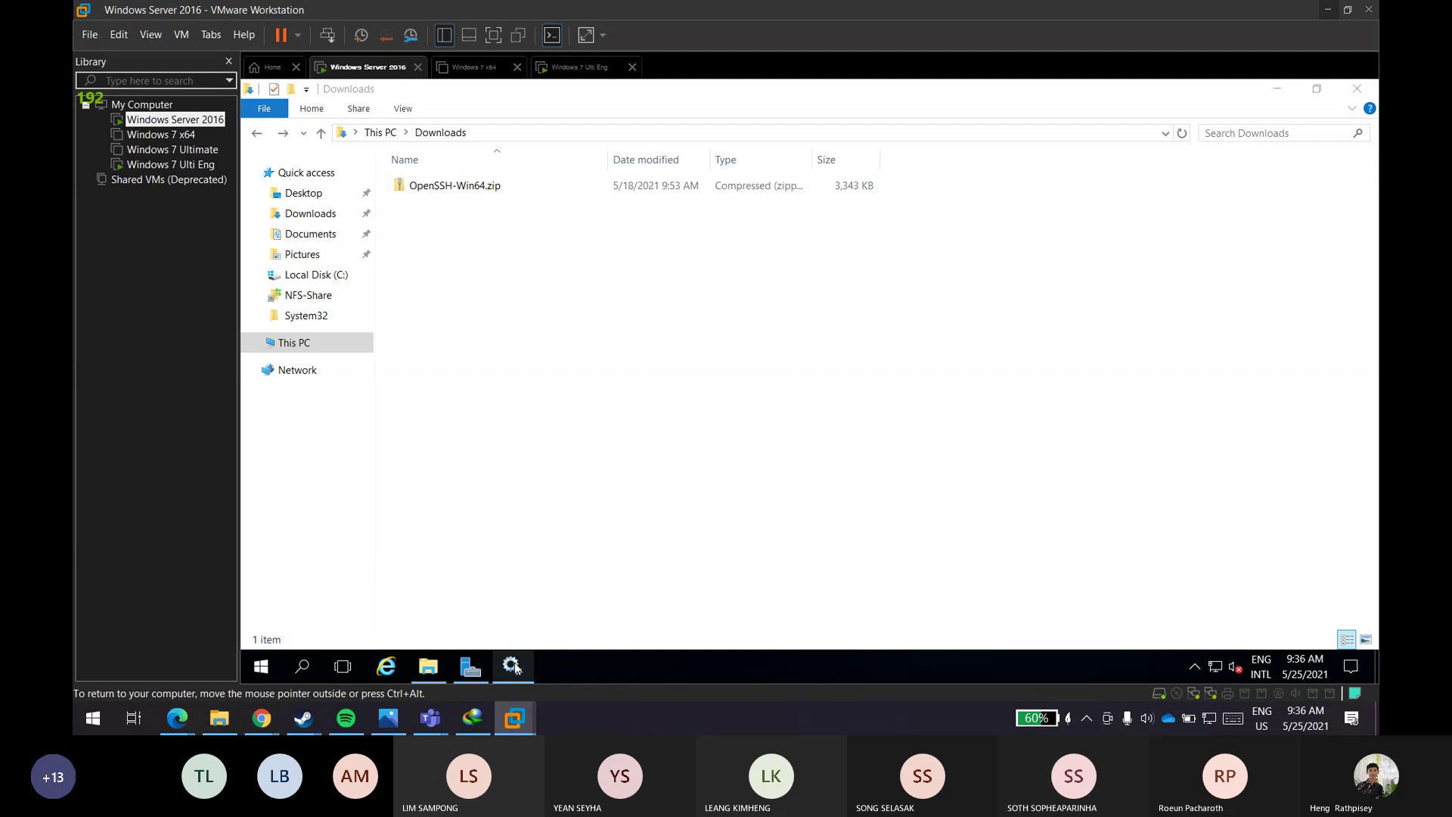
{"action": "left_click", "coordinate": [514, 666]}
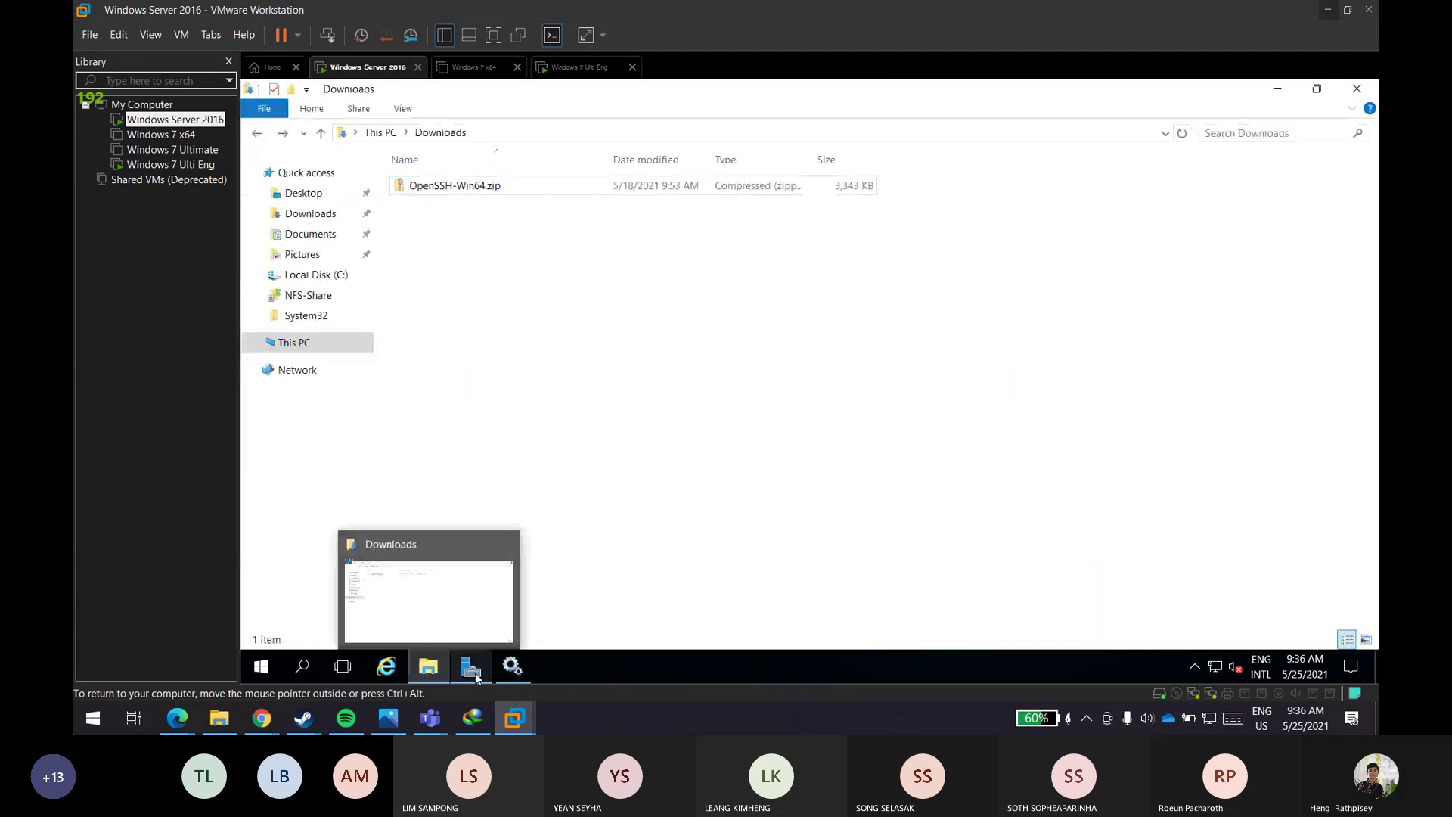
- Search 'env' to reopen Environment Variables and select the system Path variable
{"action": "left_click", "coordinate": [261, 669]}
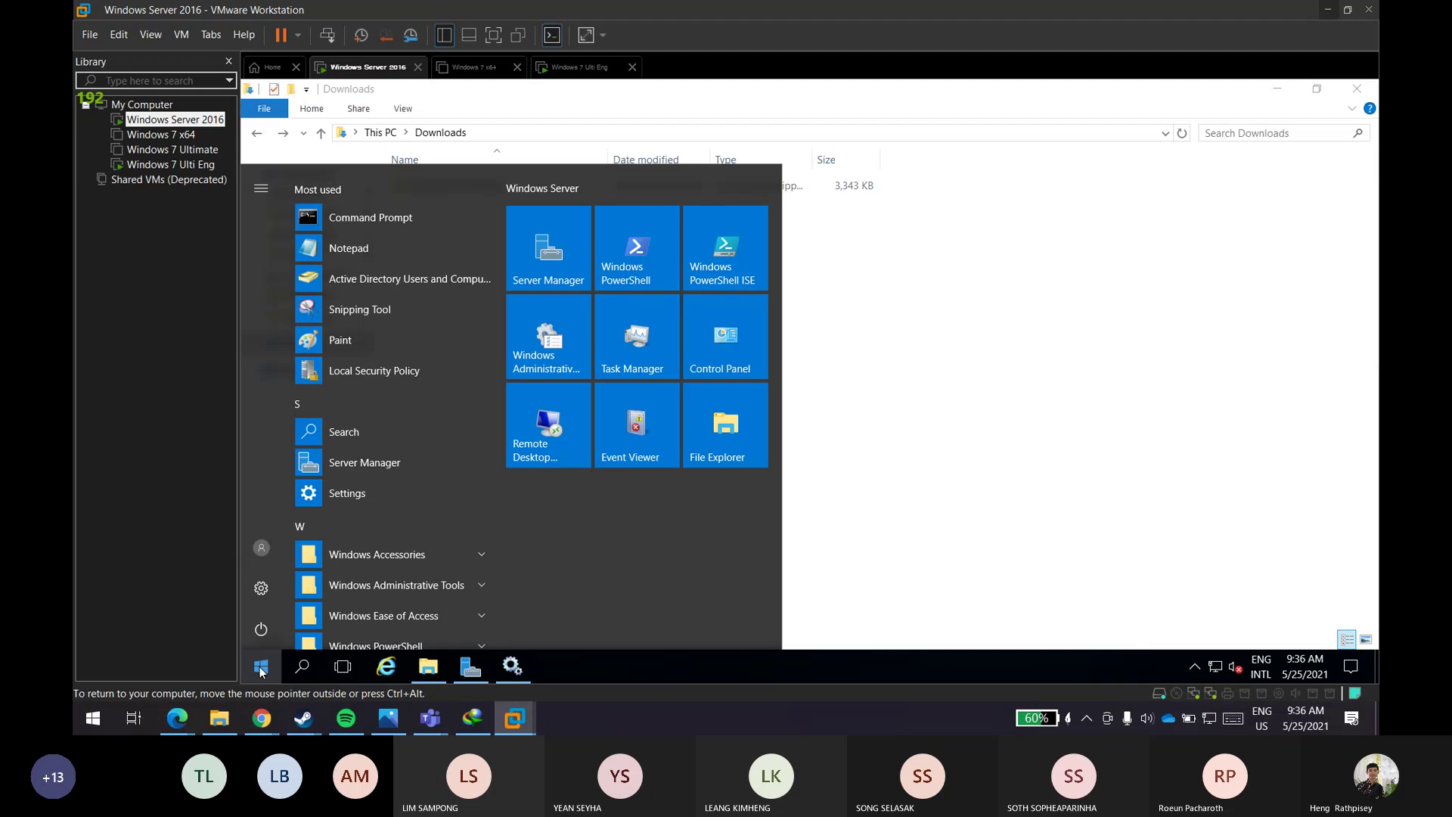
{"action": "type", "text": "env"}
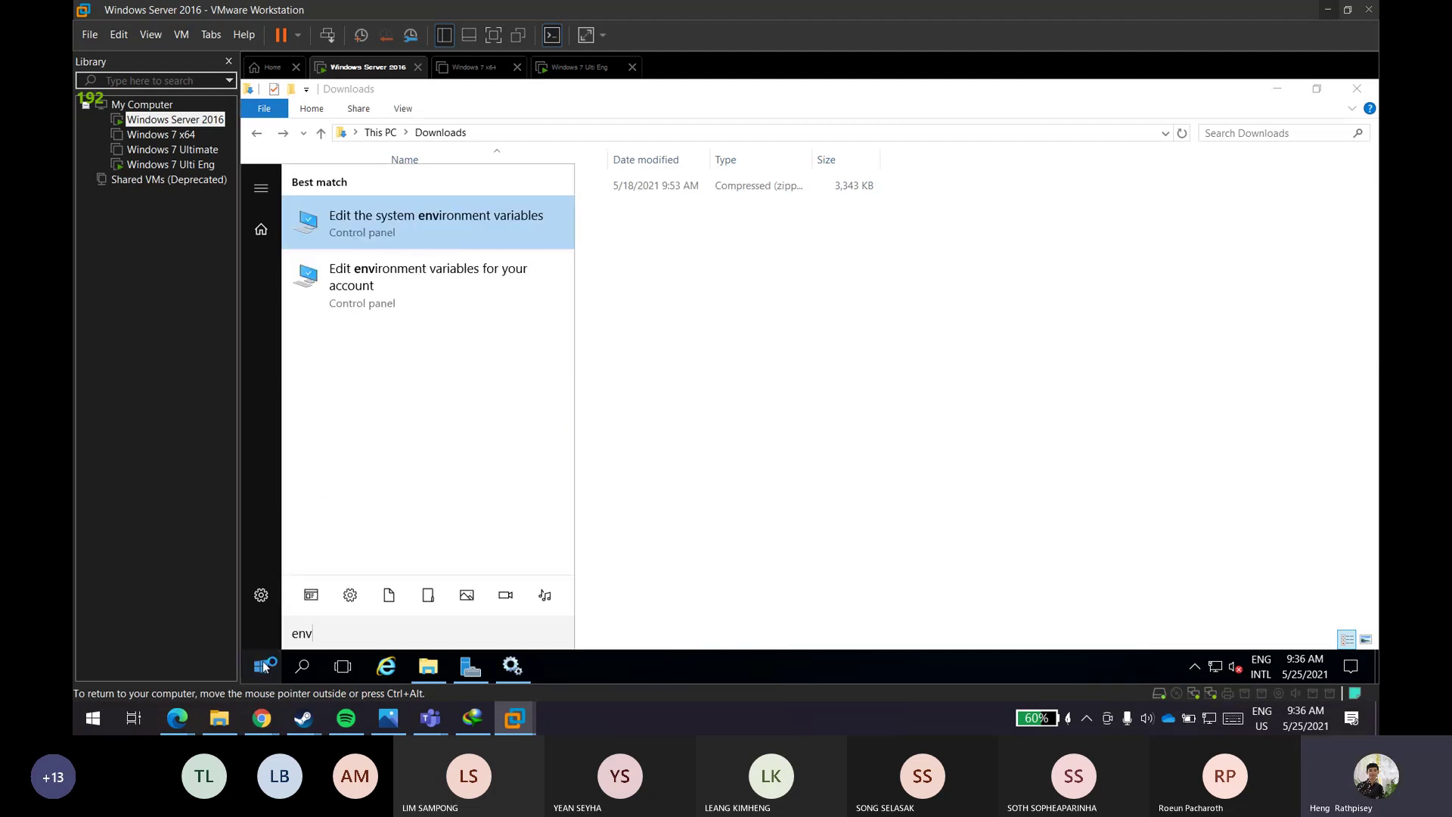
{"action": "key", "text": "Return"}
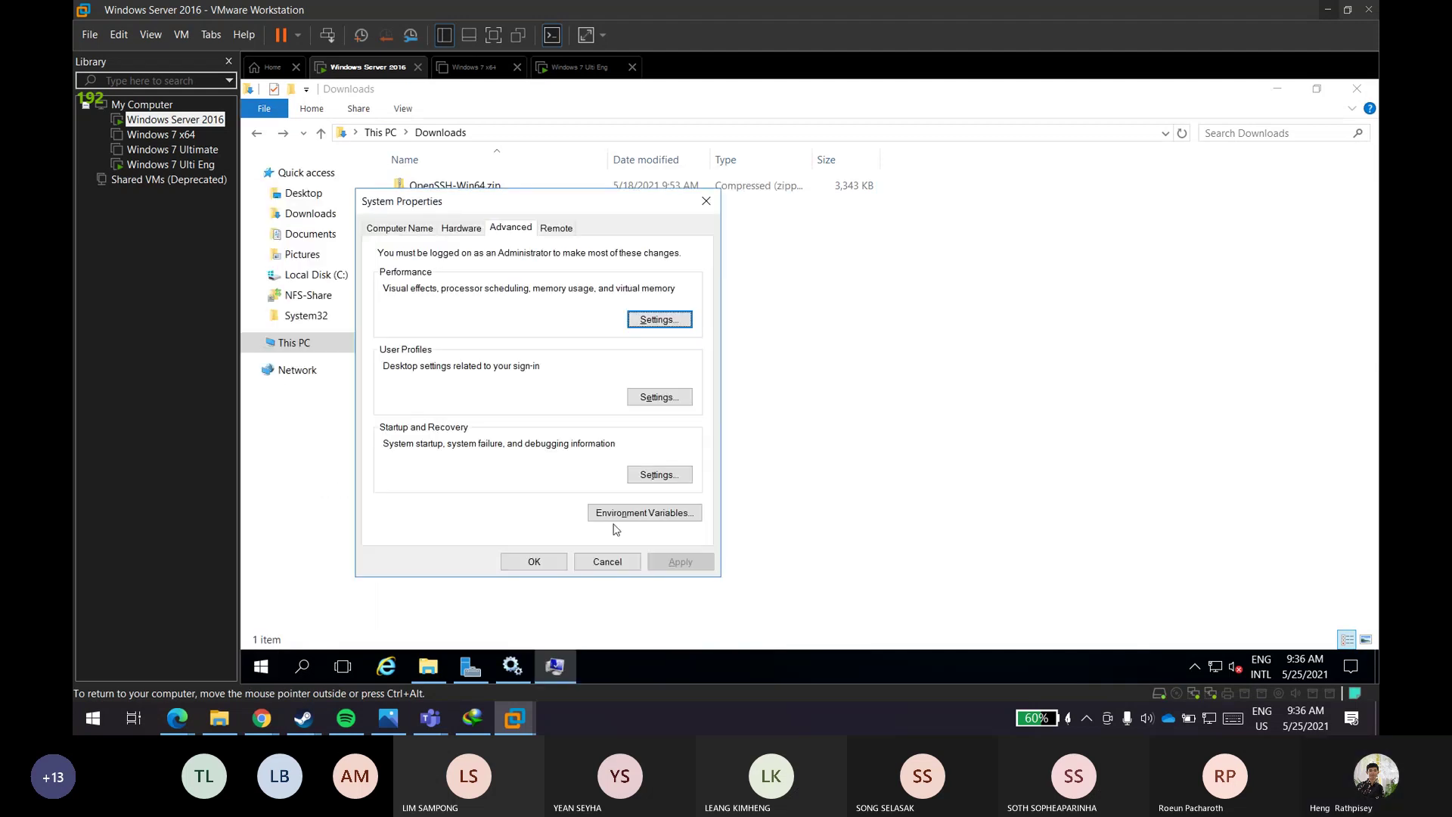
{"action": "left_click", "coordinate": [632, 512]}
{"action": "left_click", "coordinate": [842, 462]}
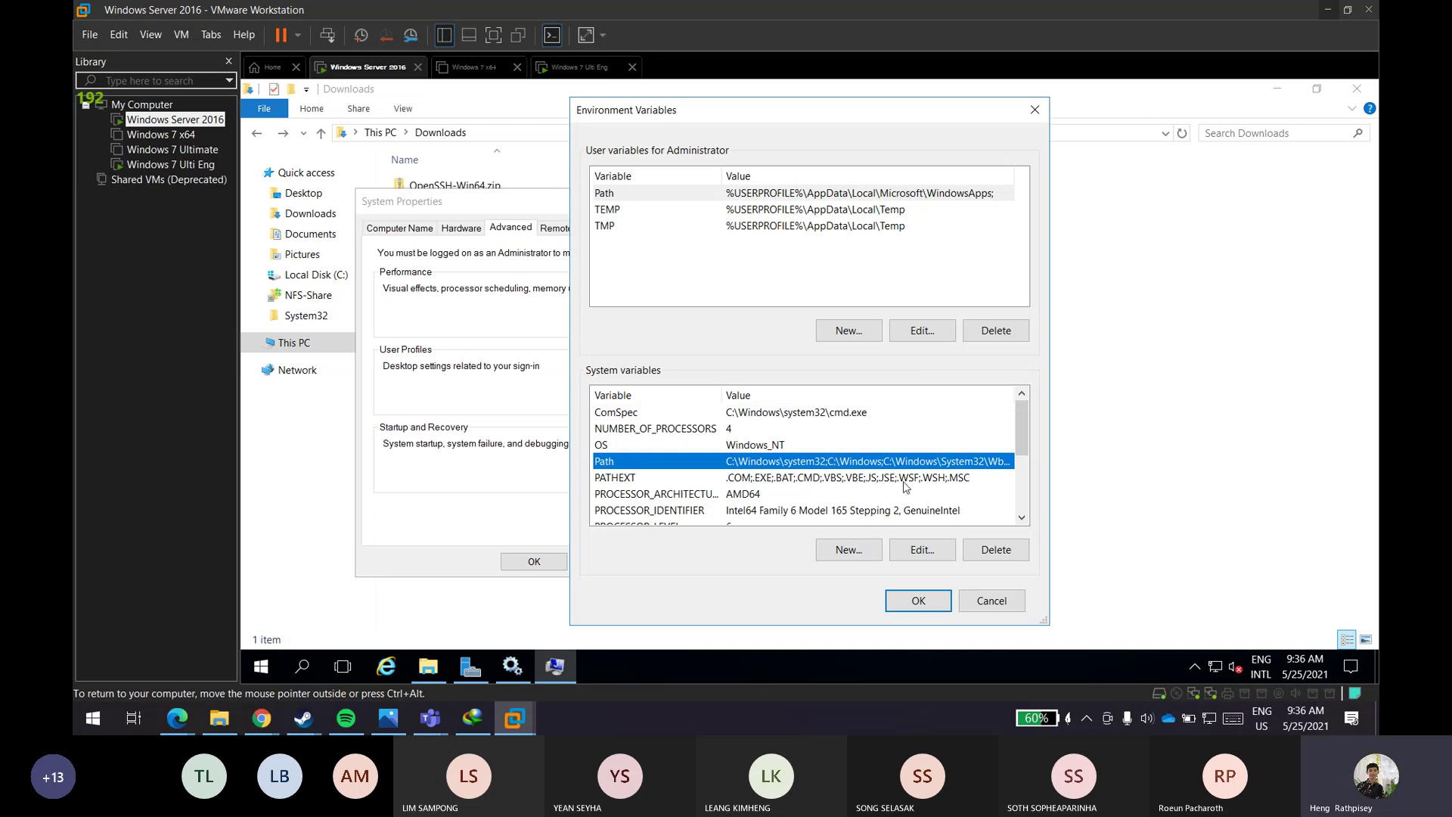
- Edit the system Path, re-commit the OpenSSH-Win64 entry unchanged, and cancel adding a new folder entry
{"action": "left_click", "coordinate": [921, 547]}
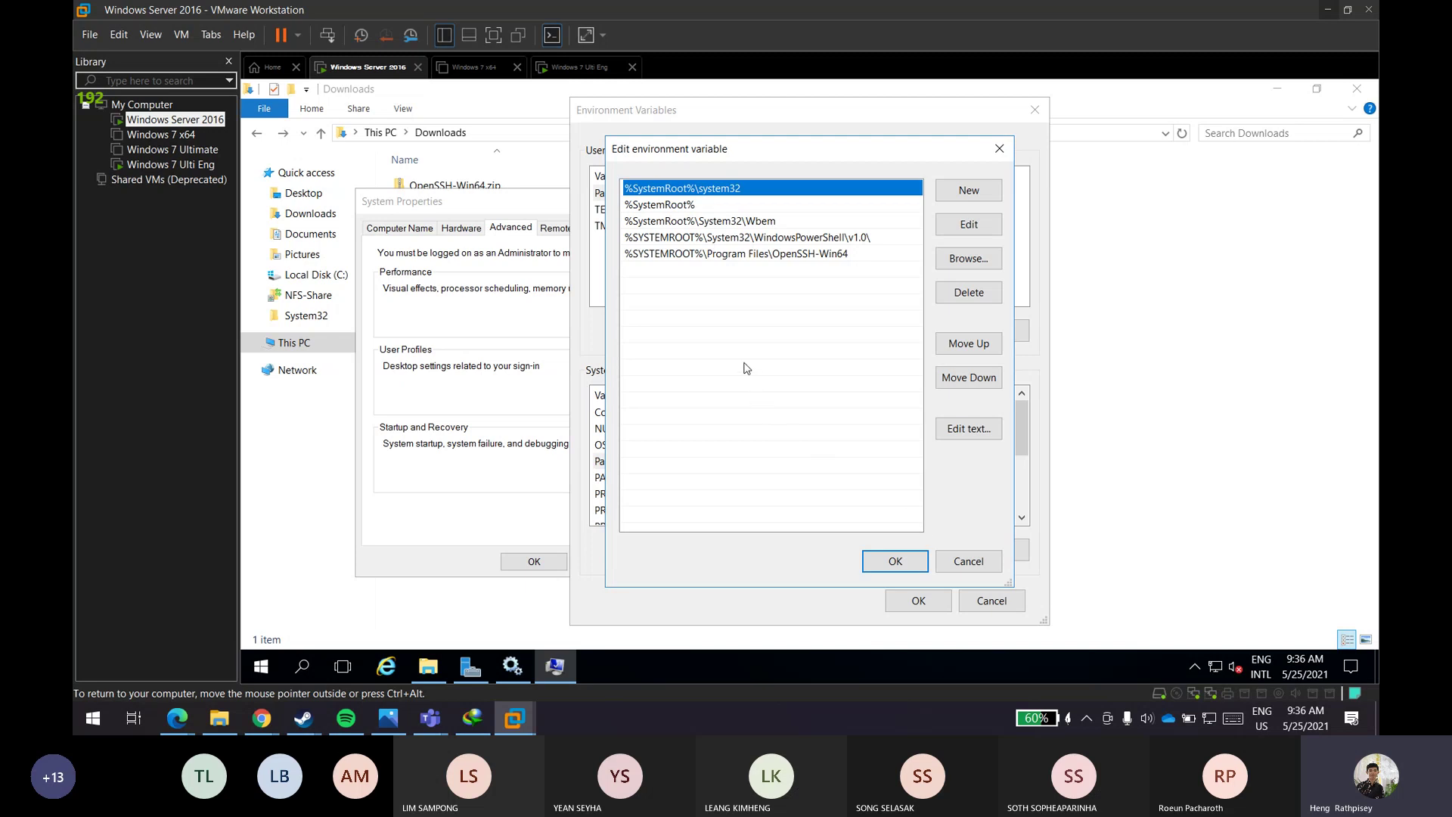
{"action": "left_click", "coordinate": [733, 254]}
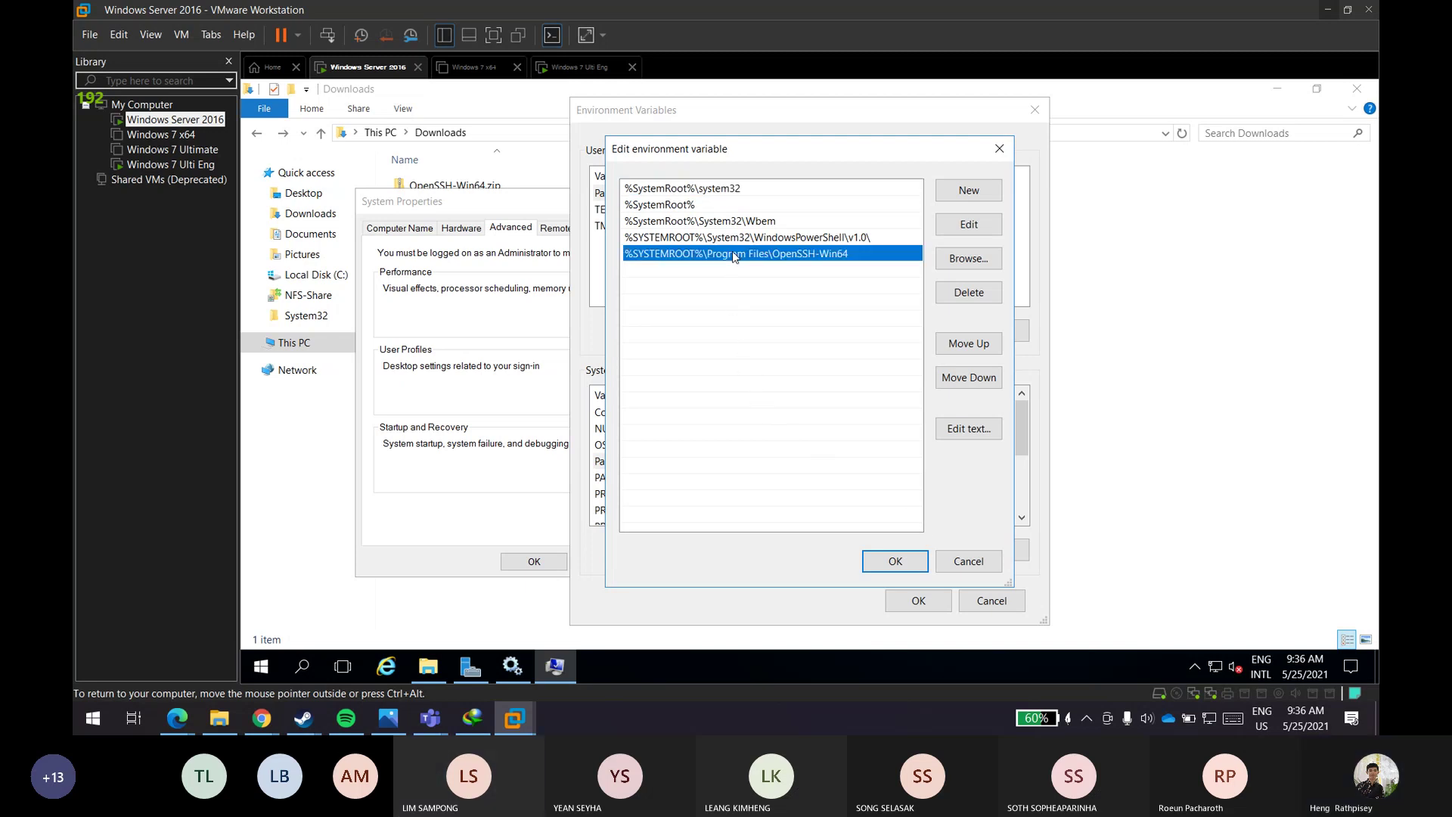
{"action": "left_click", "coordinate": [776, 367]}
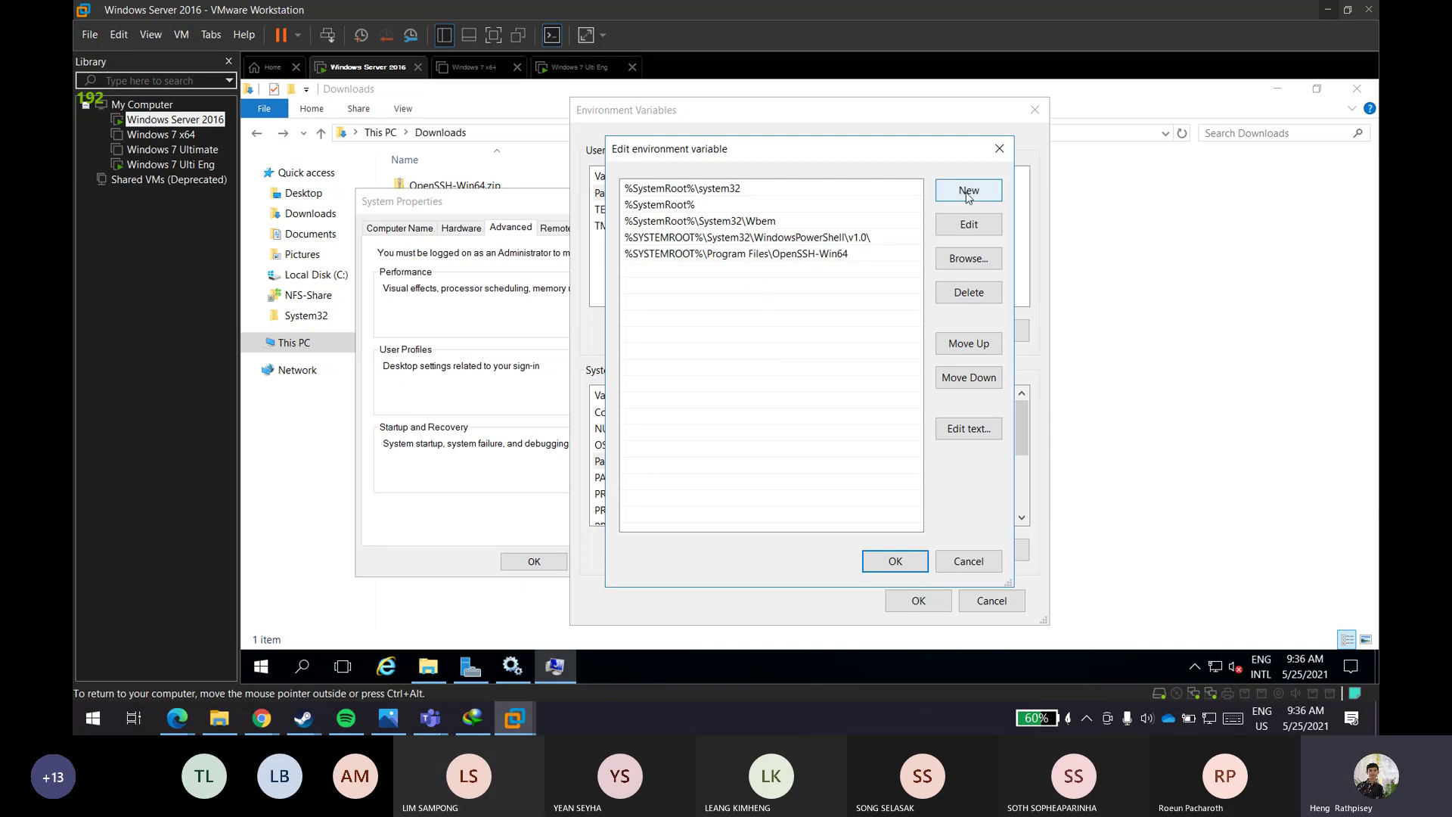
{"action": "double_click", "coordinate": [792, 256]}
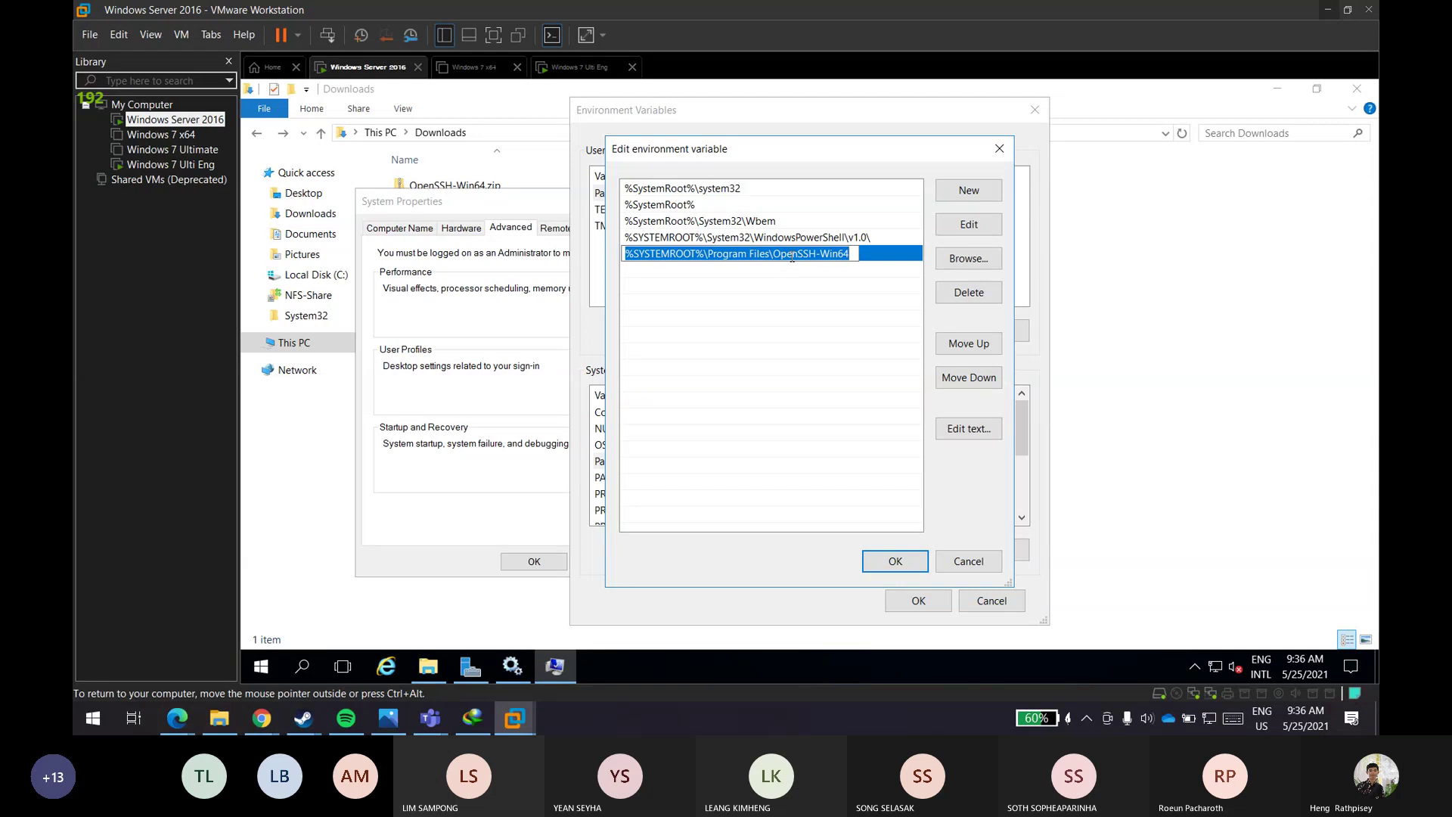
{"action": "left_click", "coordinate": [772, 319]}
{"action": "left_click", "coordinate": [947, 200]}
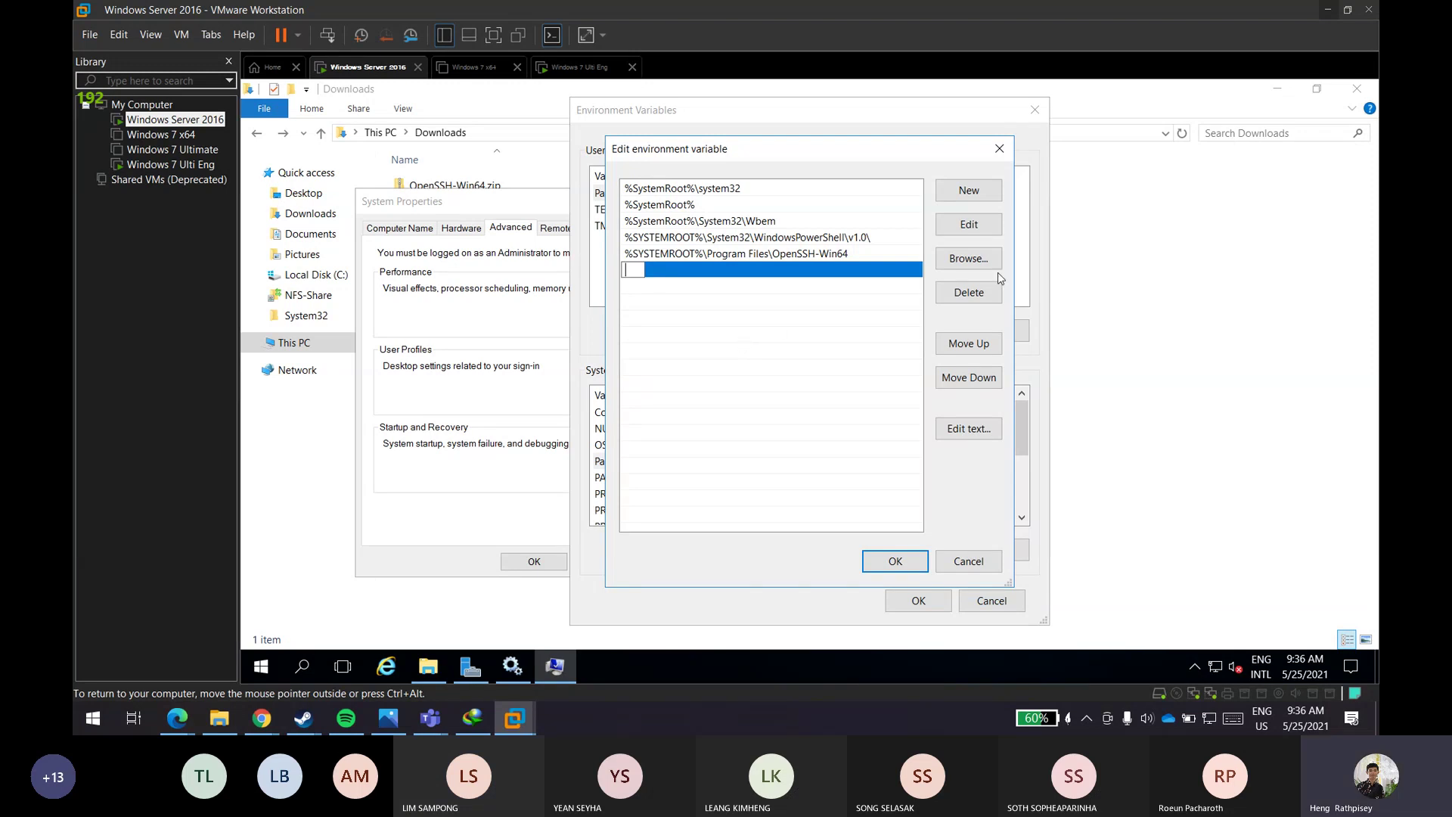
{"action": "left_click", "coordinate": [969, 258]}
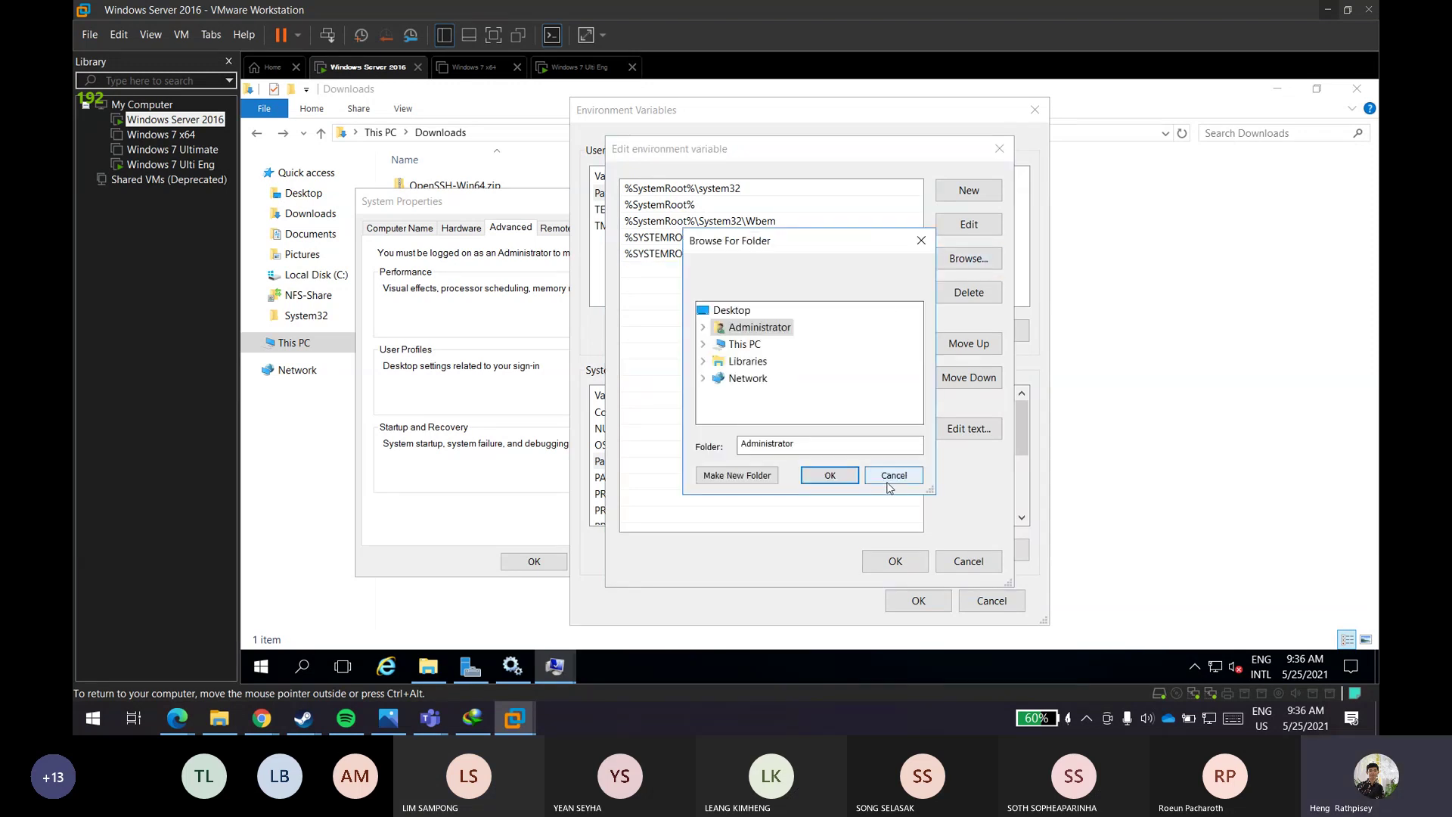
{"action": "left_click", "coordinate": [892, 477]}
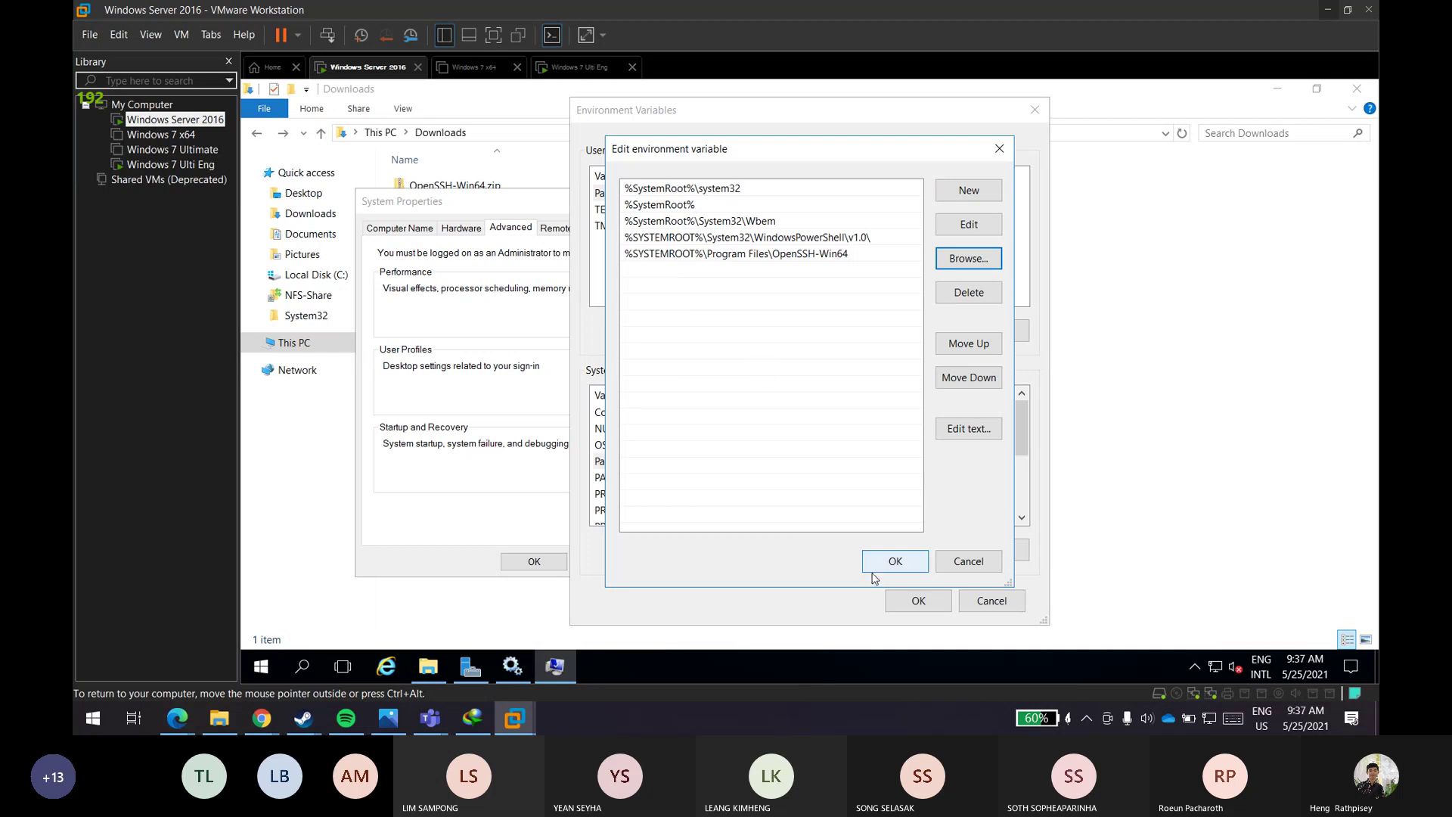
- Cancel the Path editor and Environment Variables, then close System Properties with Escape
{"action": "left_click", "coordinate": [969, 560]}
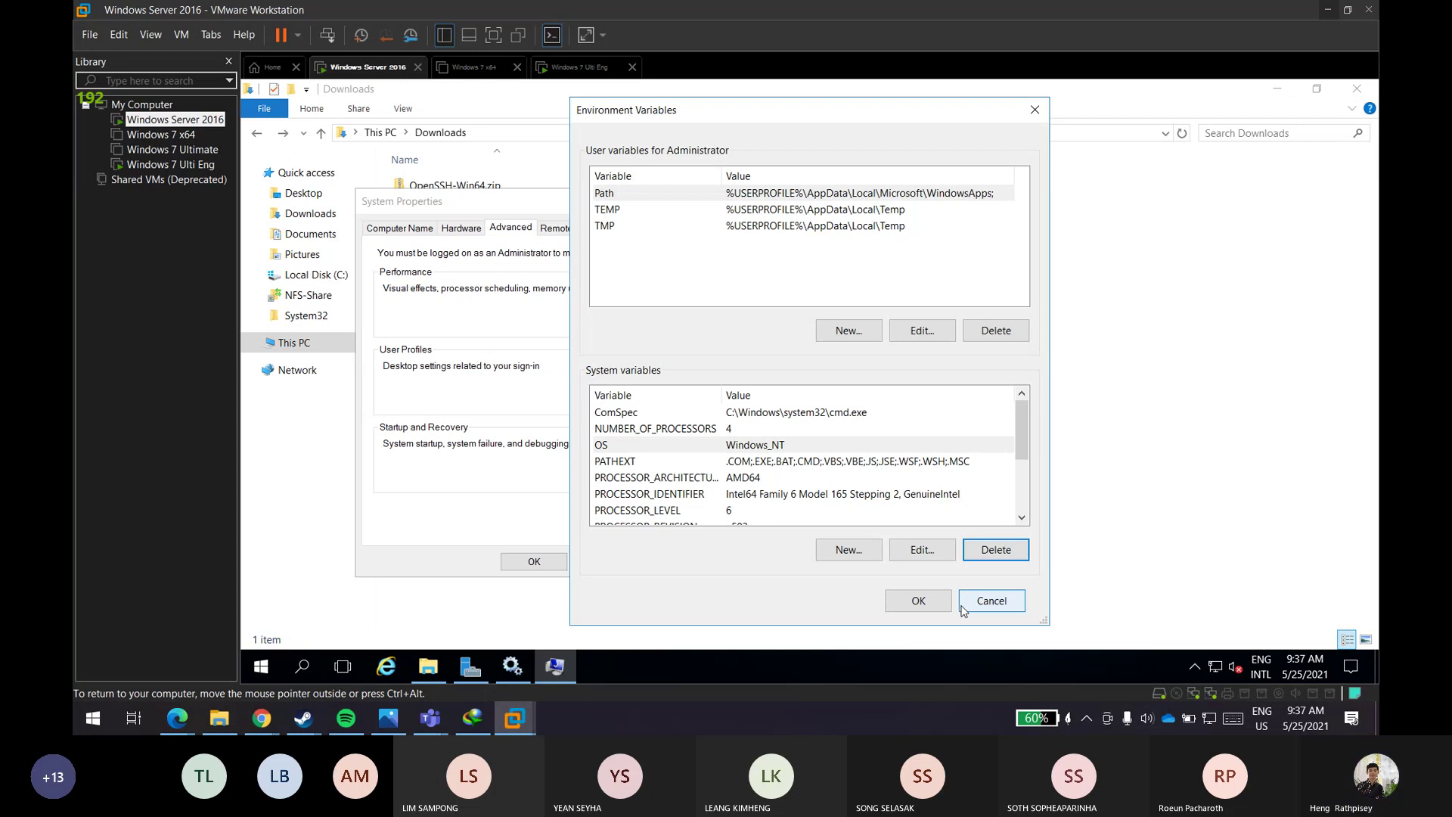
{"action": "scroll", "coordinate": [753, 471], "scroll_direction": "down", "scroll_amount": 2}
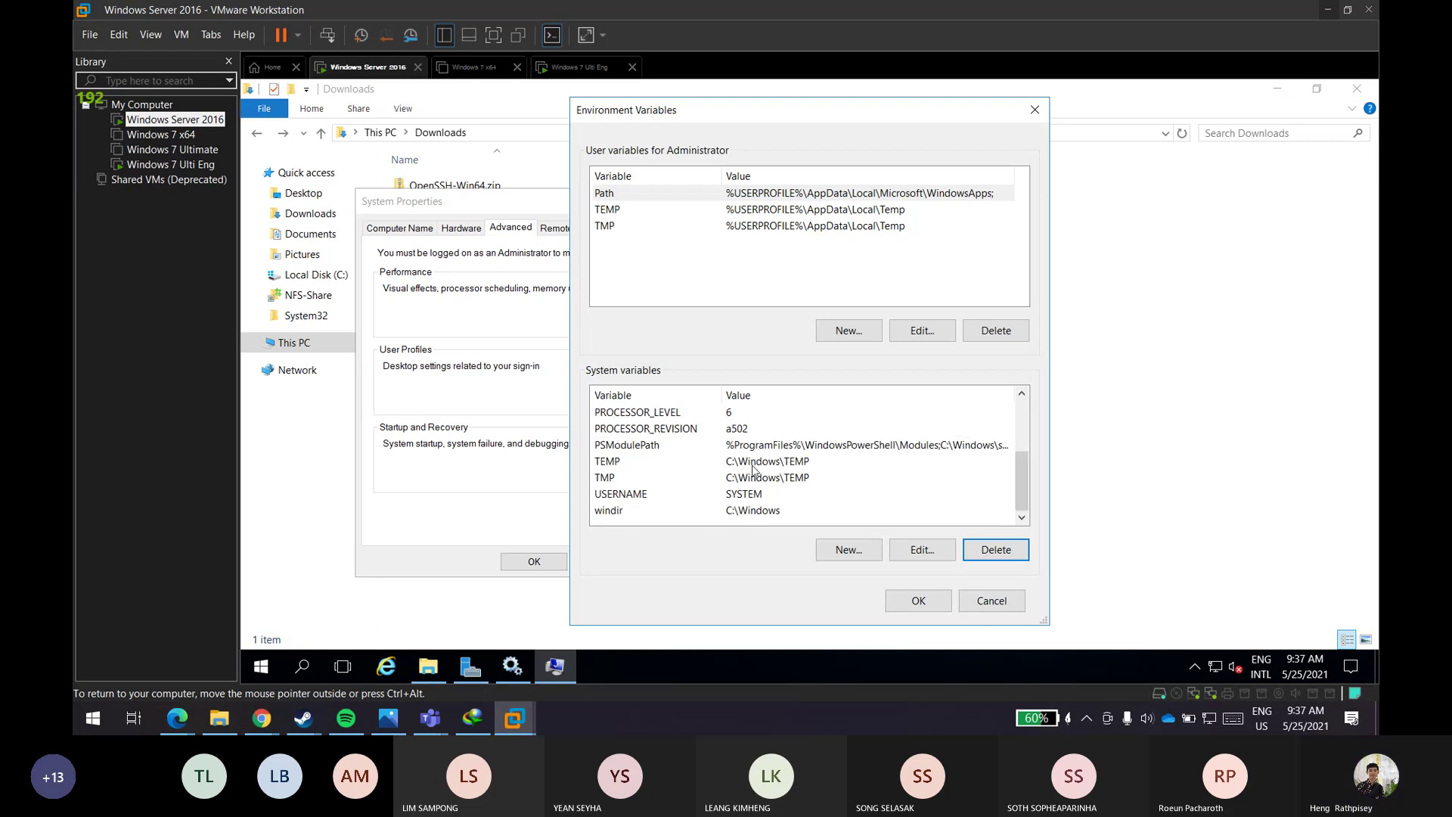
{"action": "left_click", "coordinate": [983, 612]}
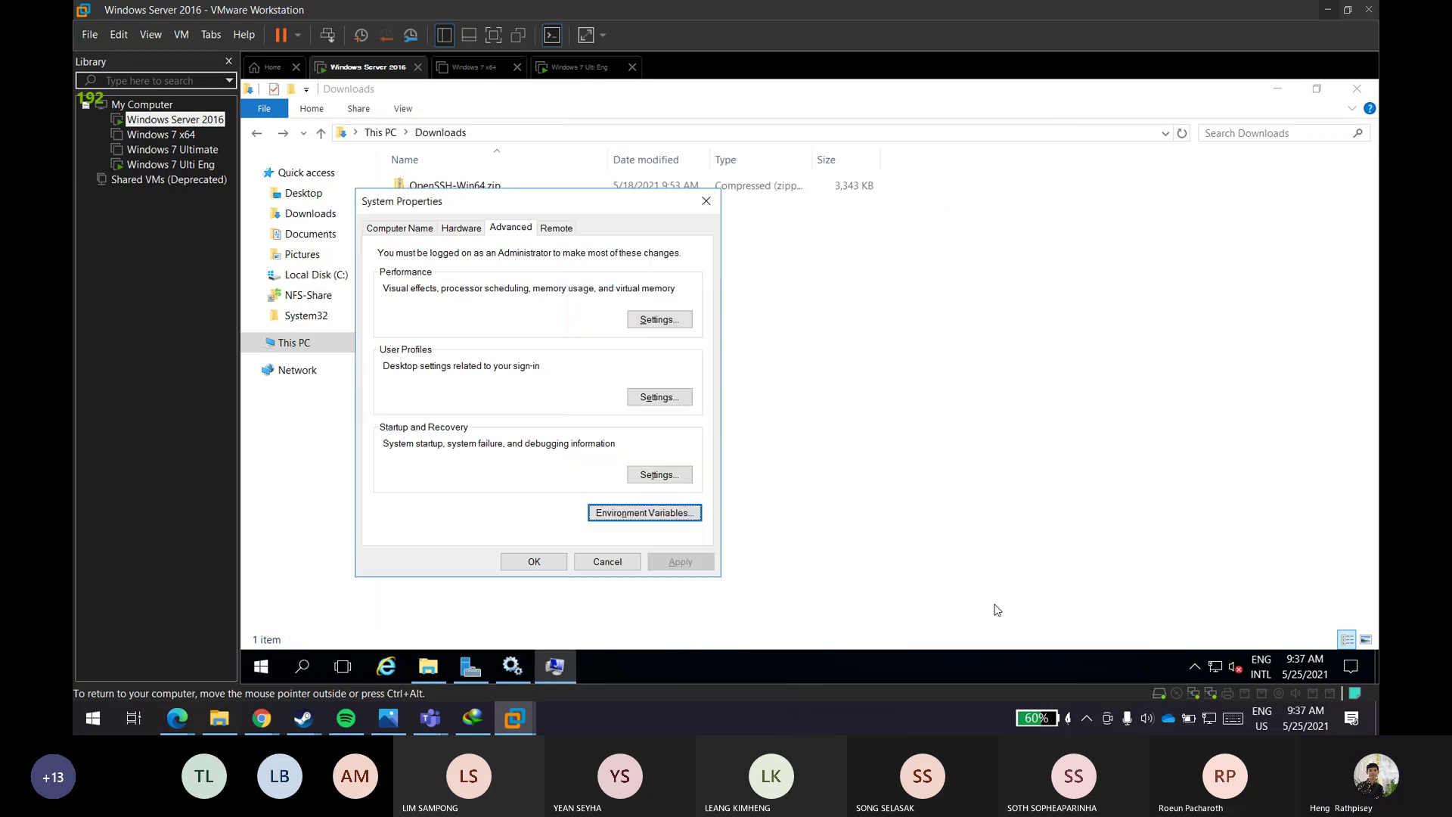
{"action": "left_click", "coordinate": [649, 514]}
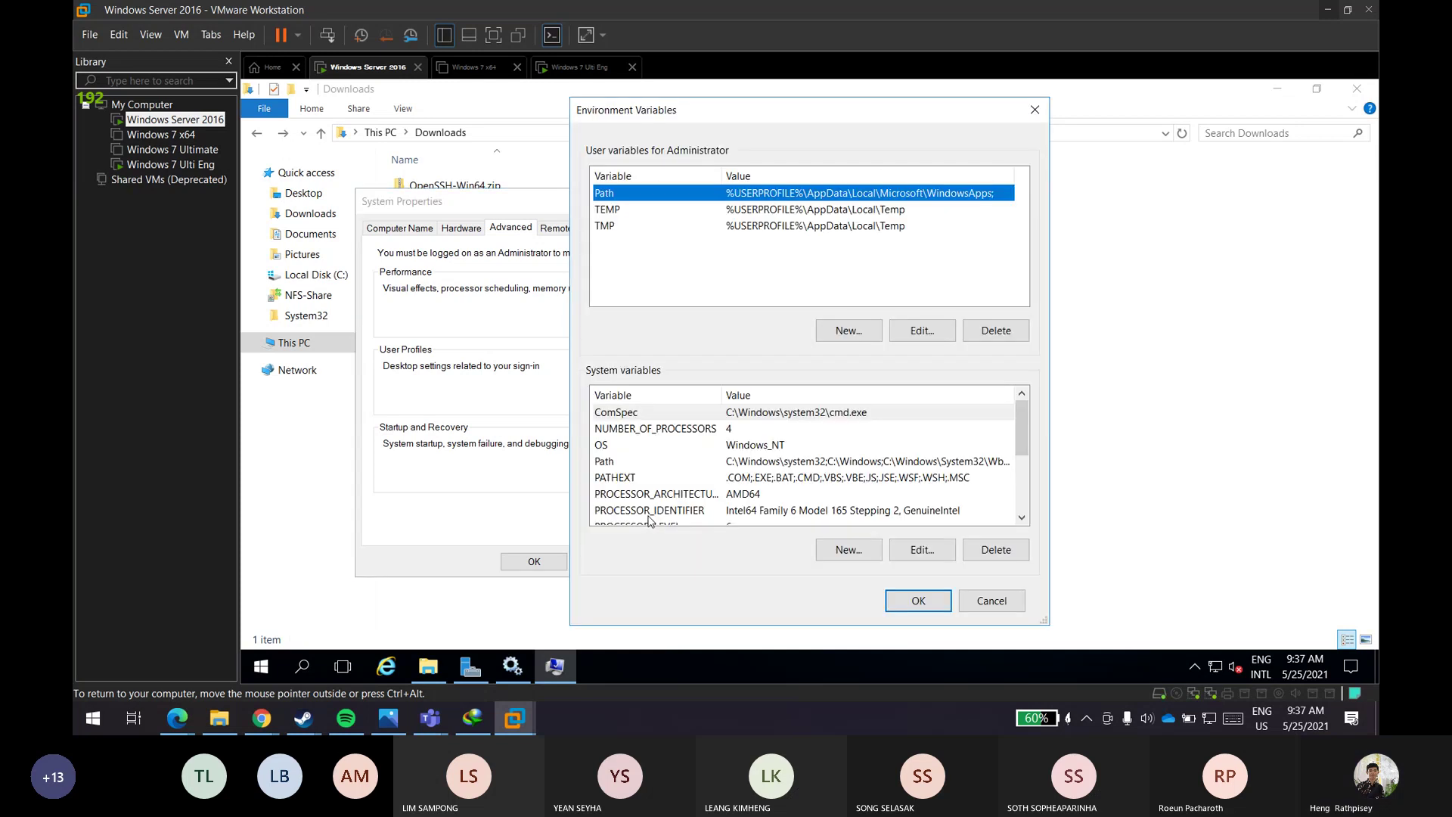
{"action": "left_click", "coordinate": [1020, 604]}
{"action": "key", "text": "Escape"}
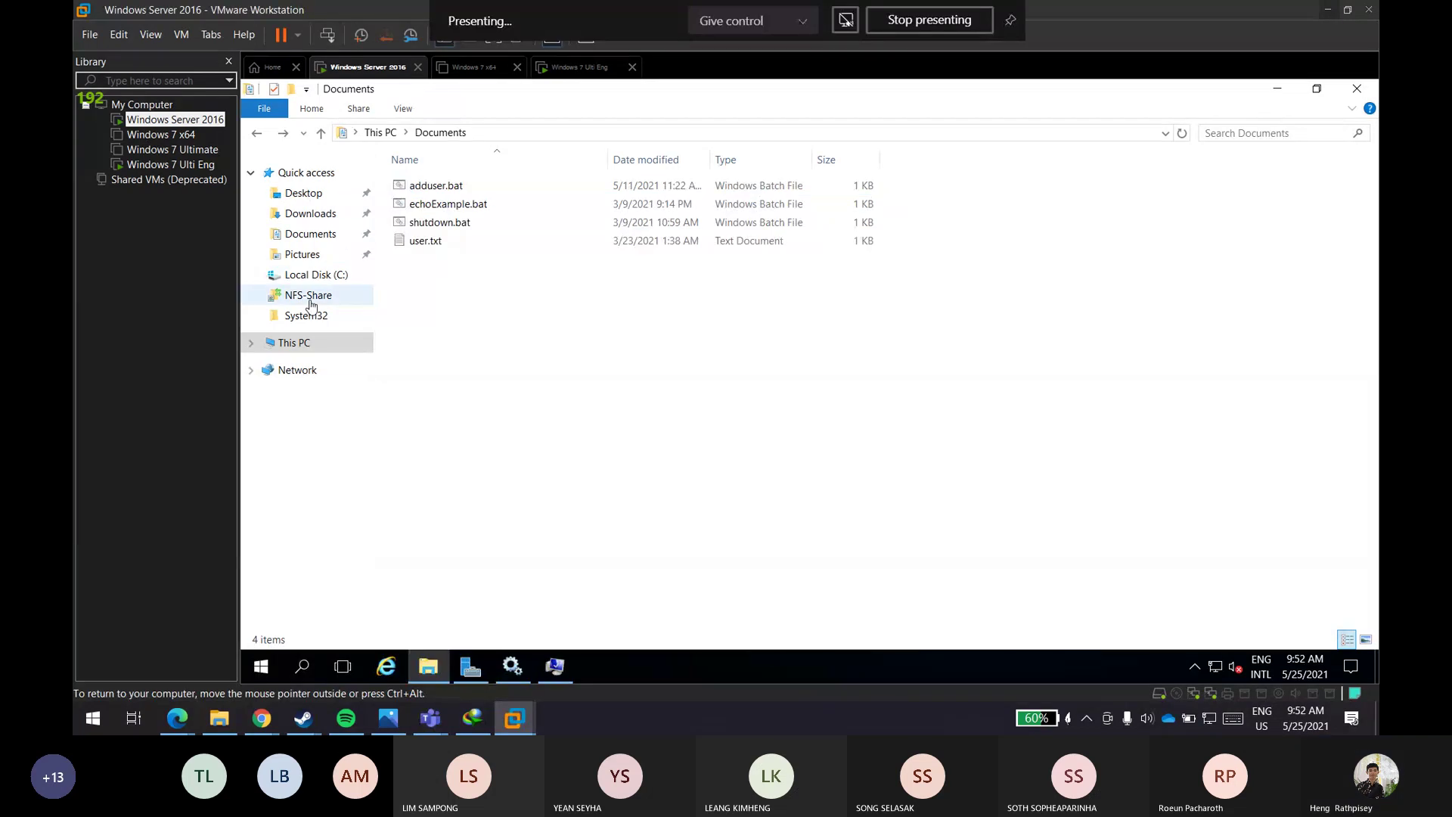
- On the server's C: drive, open Program Files\OpenSSH-Win64 to check its files, then return to C:
{"action": "left_click", "coordinate": [314, 278]}
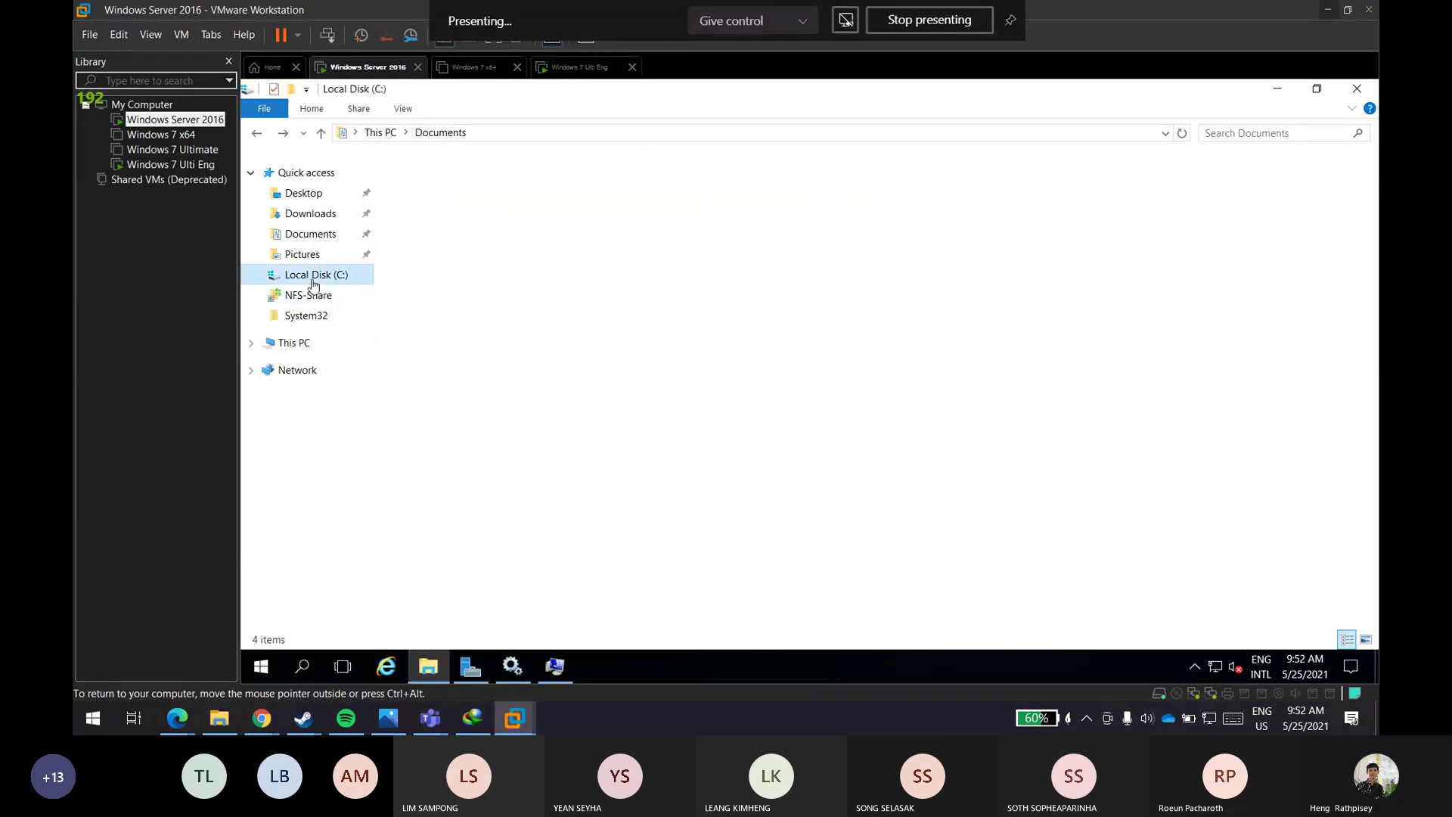
{"action": "double_click", "coordinate": [492, 268]}
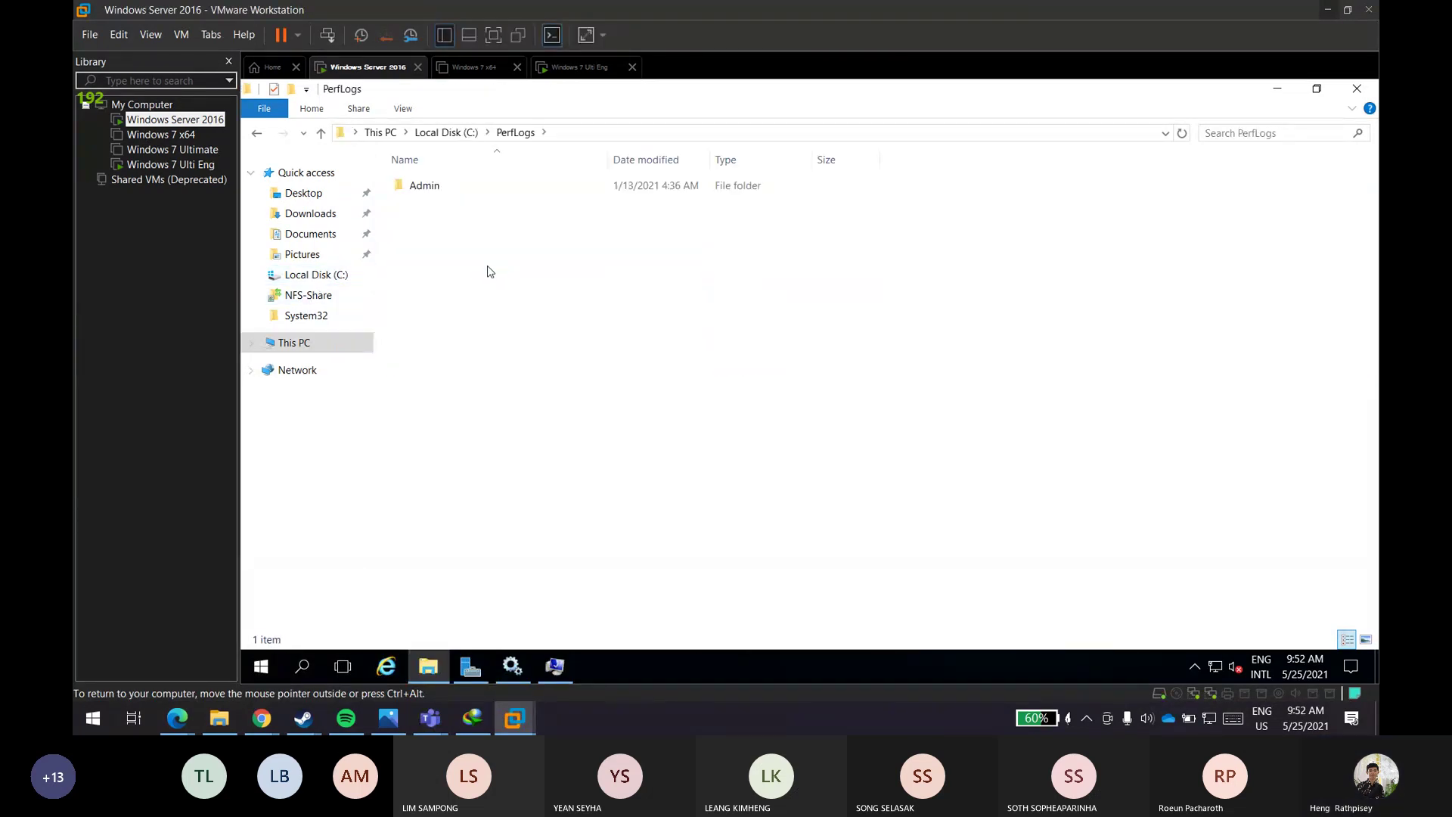
{"action": "key", "text": "alt+Left"}
{"action": "double_click", "coordinate": [490, 277]}
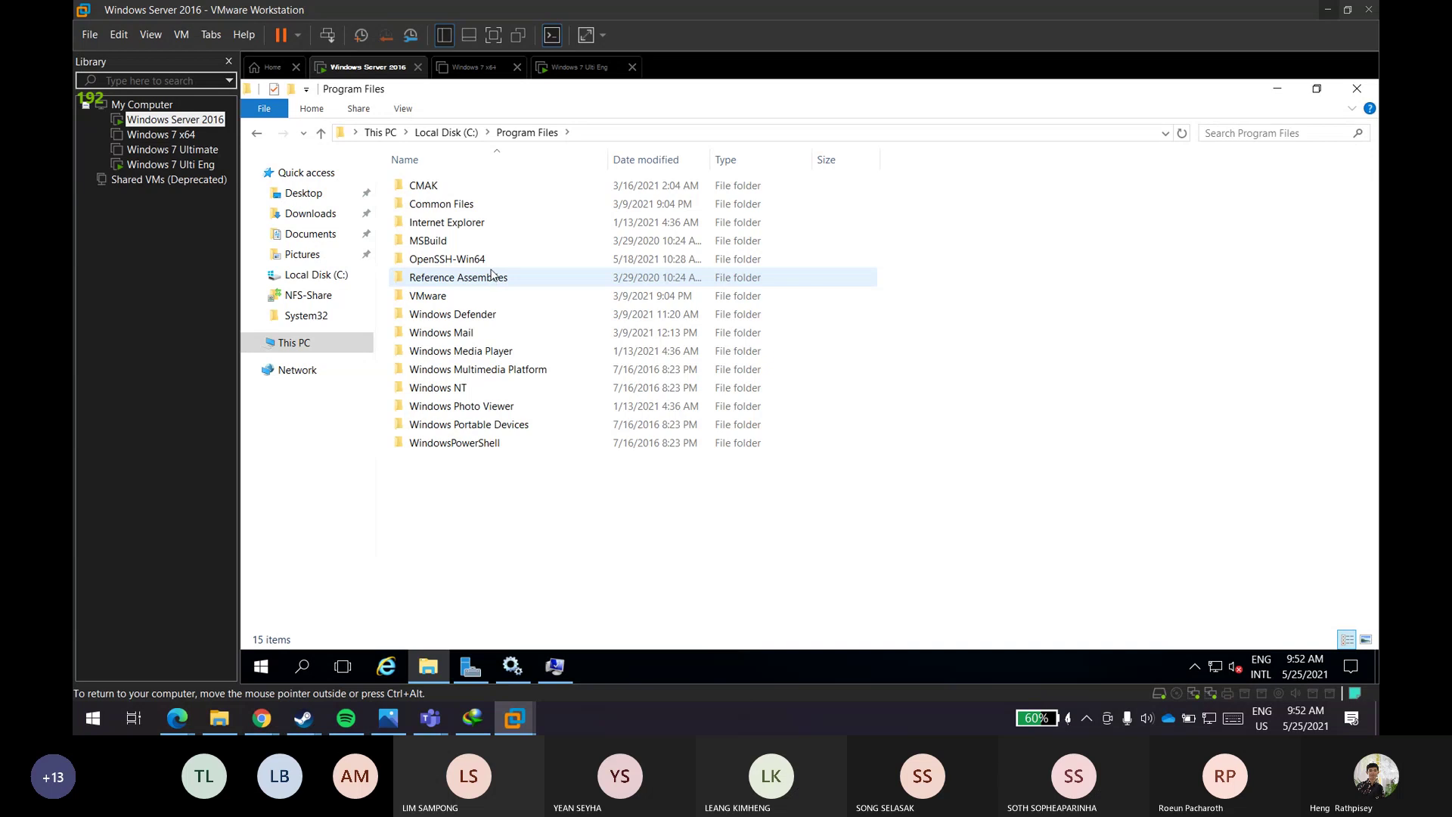
{"action": "double_click", "coordinate": [492, 261]}
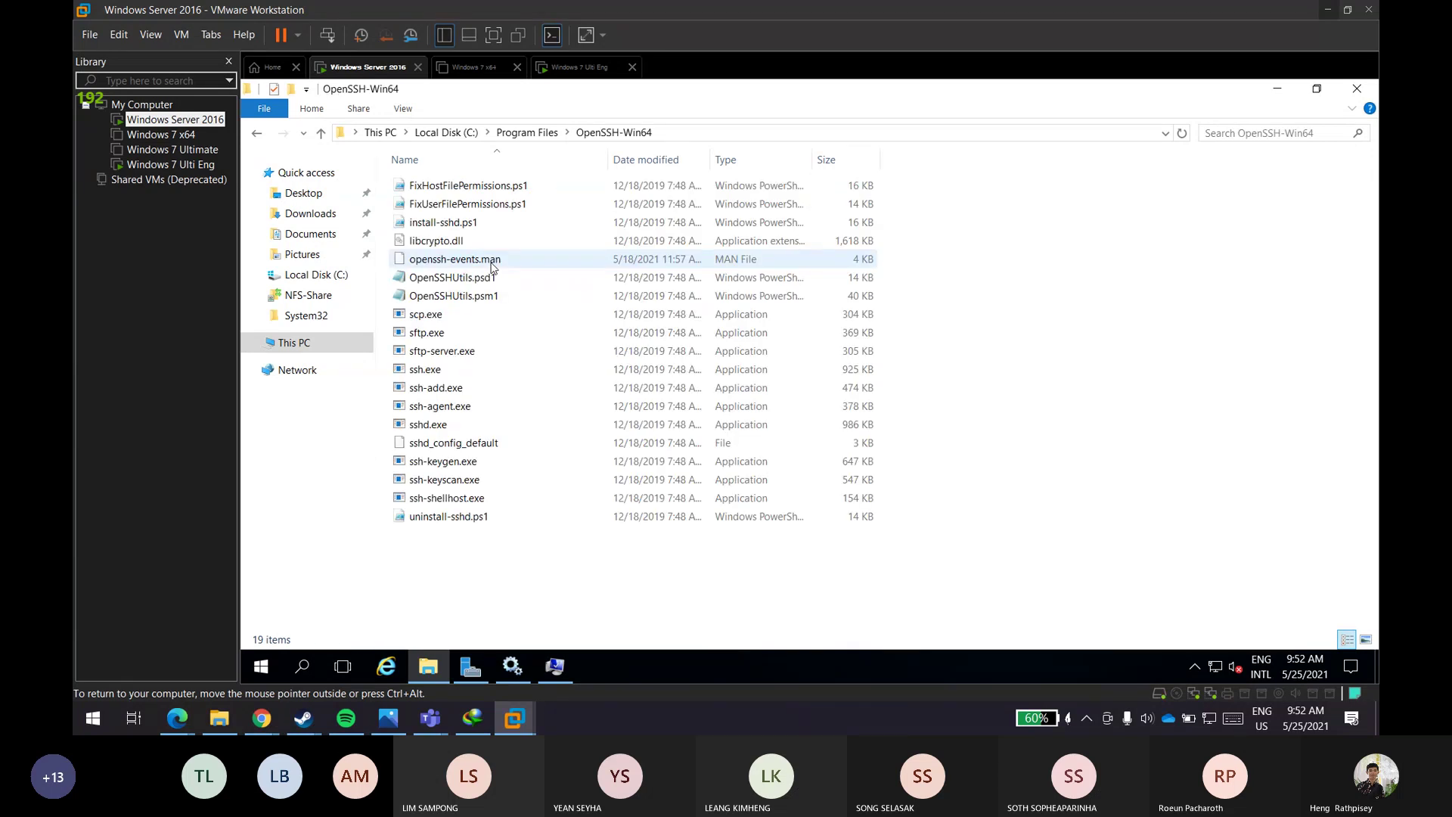
{"action": "key", "text": "alt+Left"}
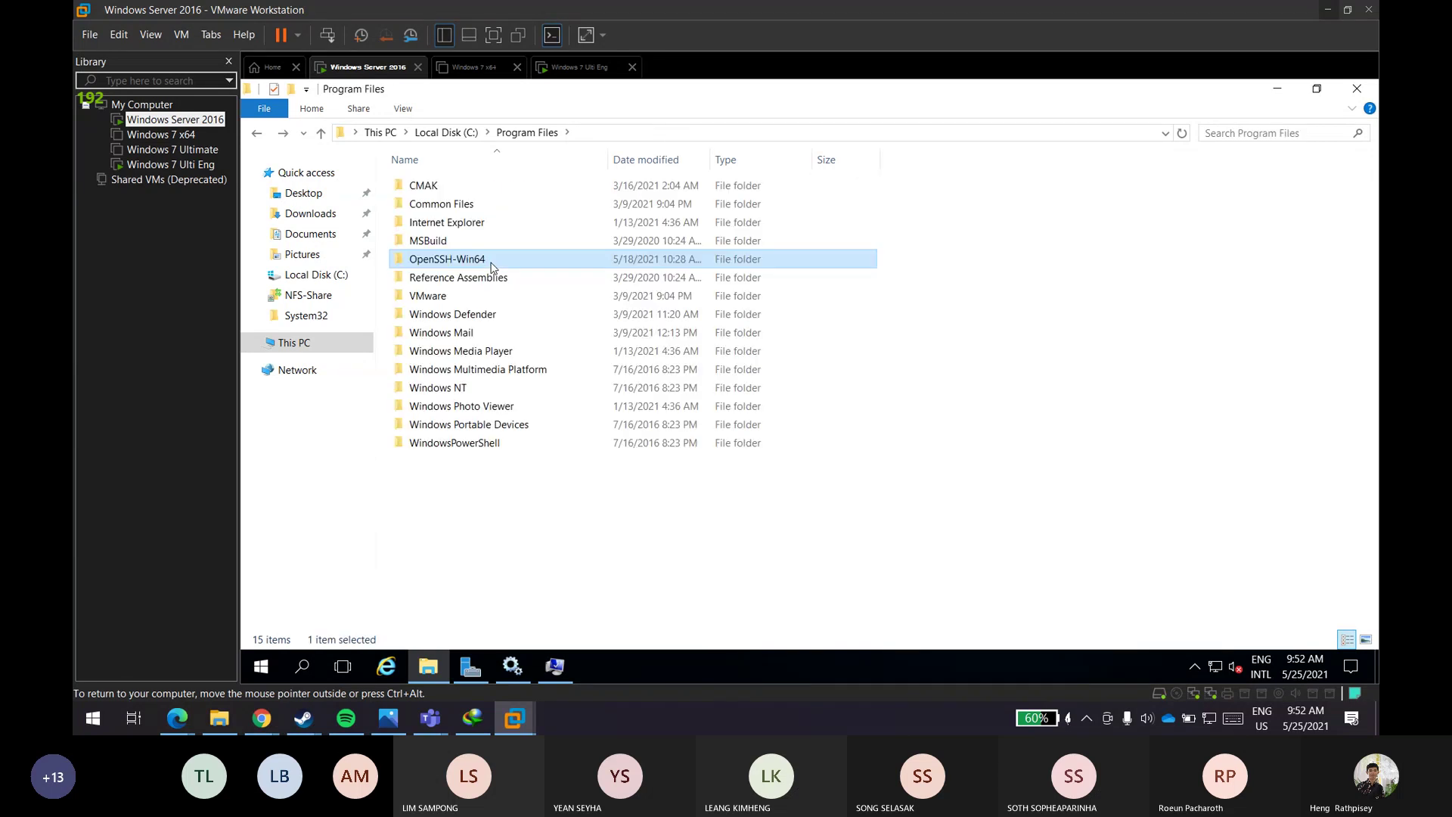
{"action": "key", "text": "alt+Left"}
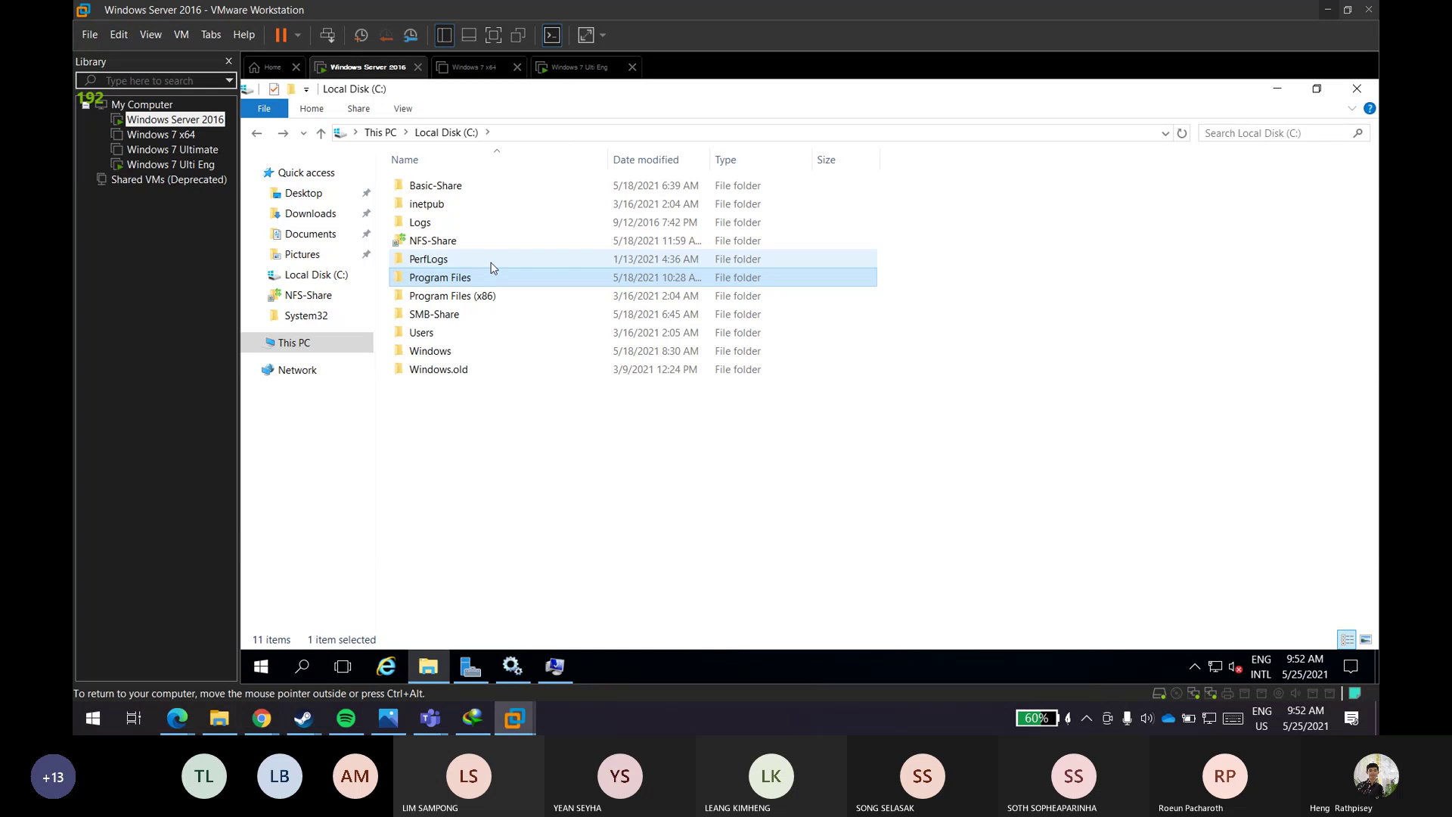
- Open Users > Administrator > .ssh to view the keys, then go back to Administrator
{"action": "left_click", "coordinate": [576, 493]}
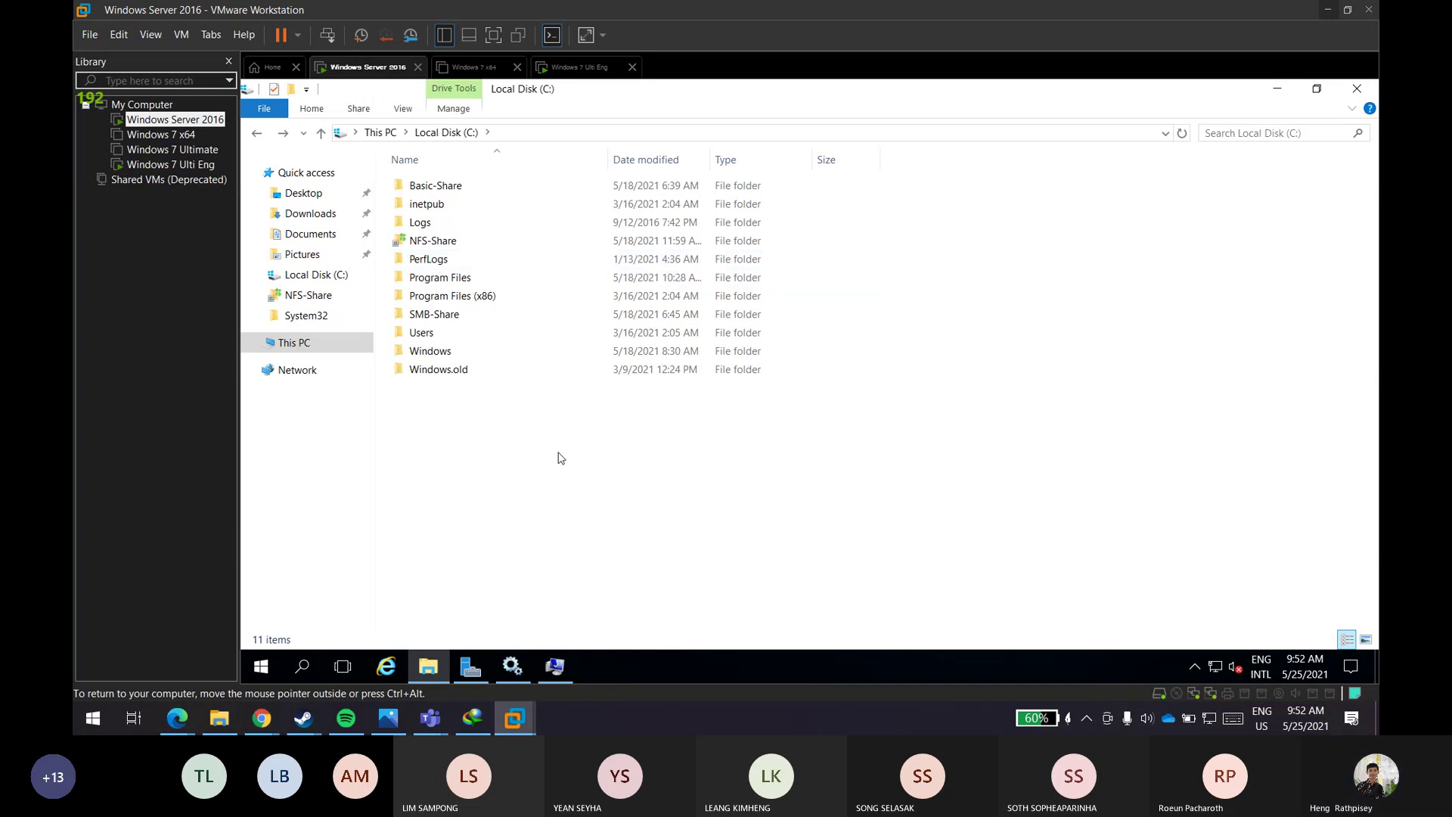
{"action": "double_click", "coordinate": [548, 337]}
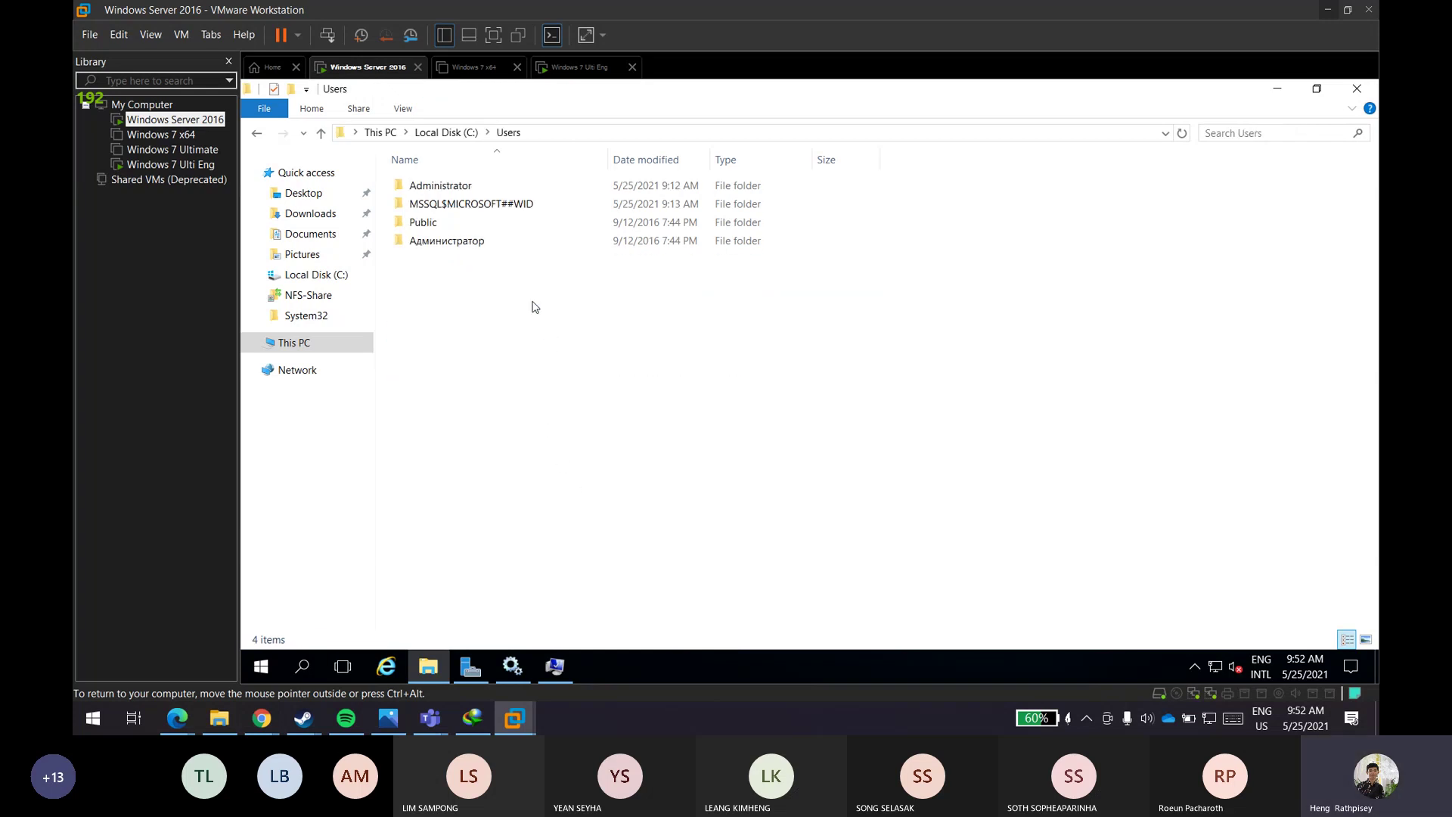
{"action": "double_click", "coordinate": [553, 188]}
{"action": "double_click", "coordinate": [556, 188]}
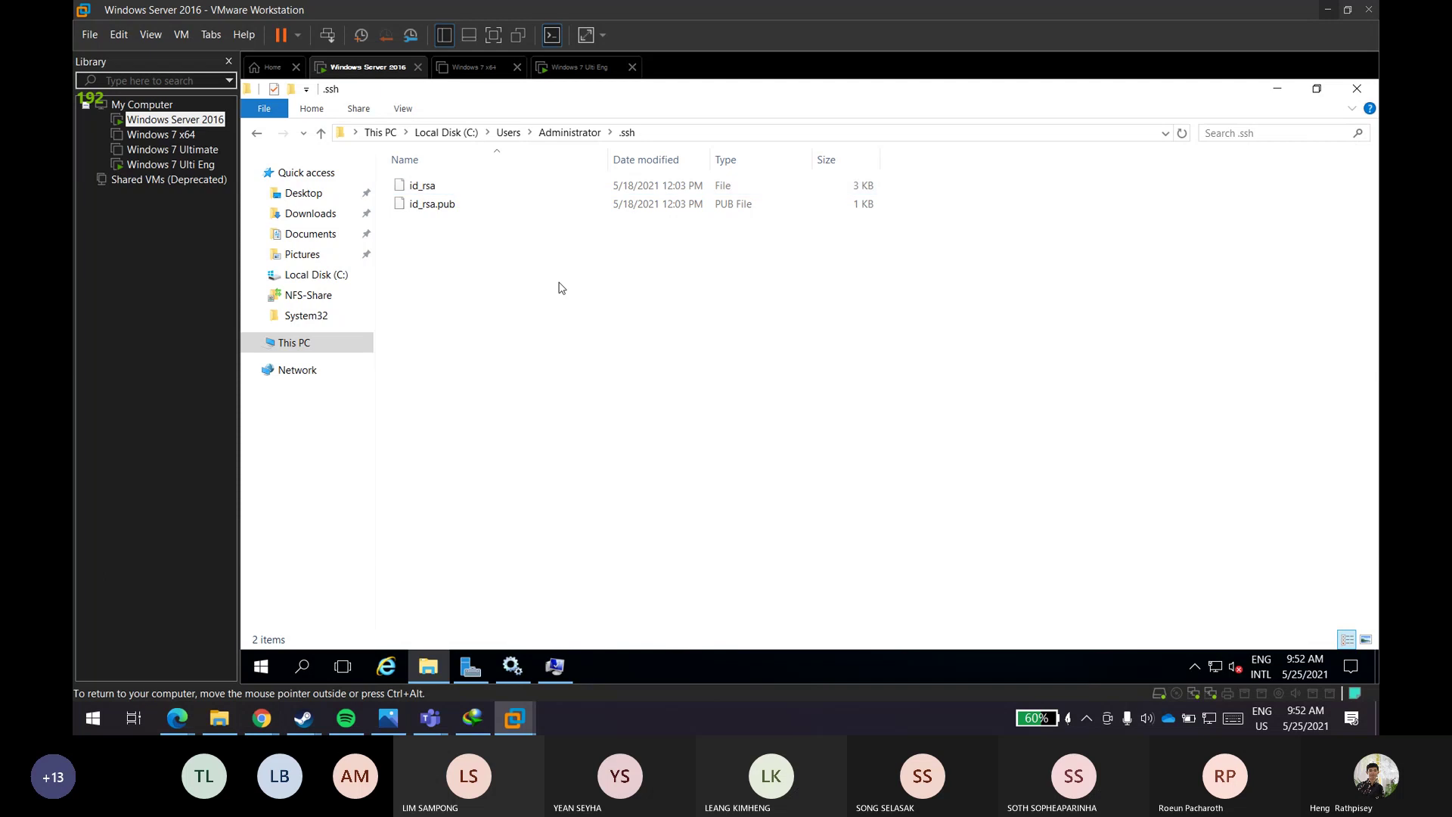
{"action": "key", "text": "BackSpace"}
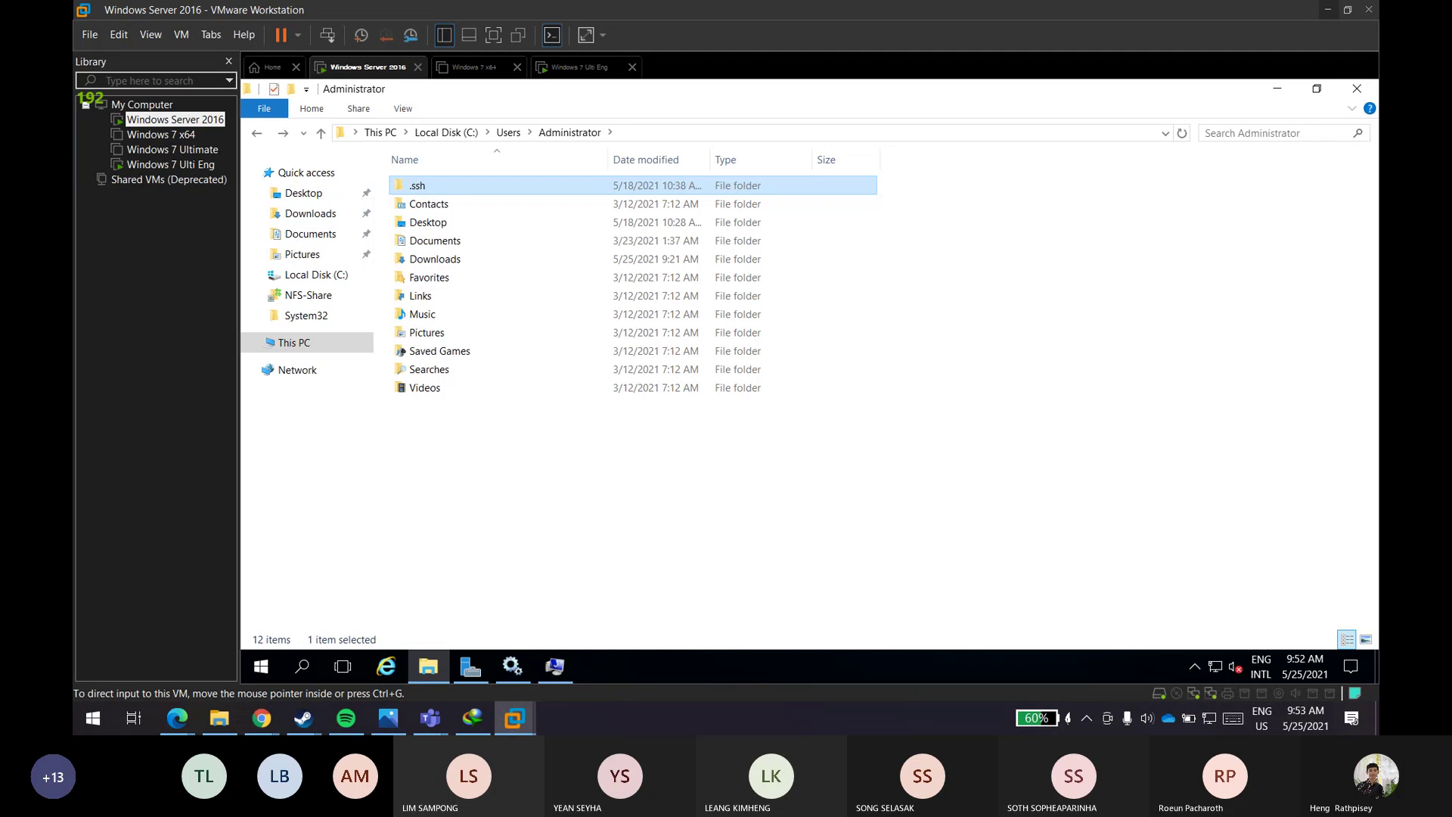
- Search the host's Start menu for 'serv' and launch the Services console
{"action": "left_click", "coordinate": [73, 712]}
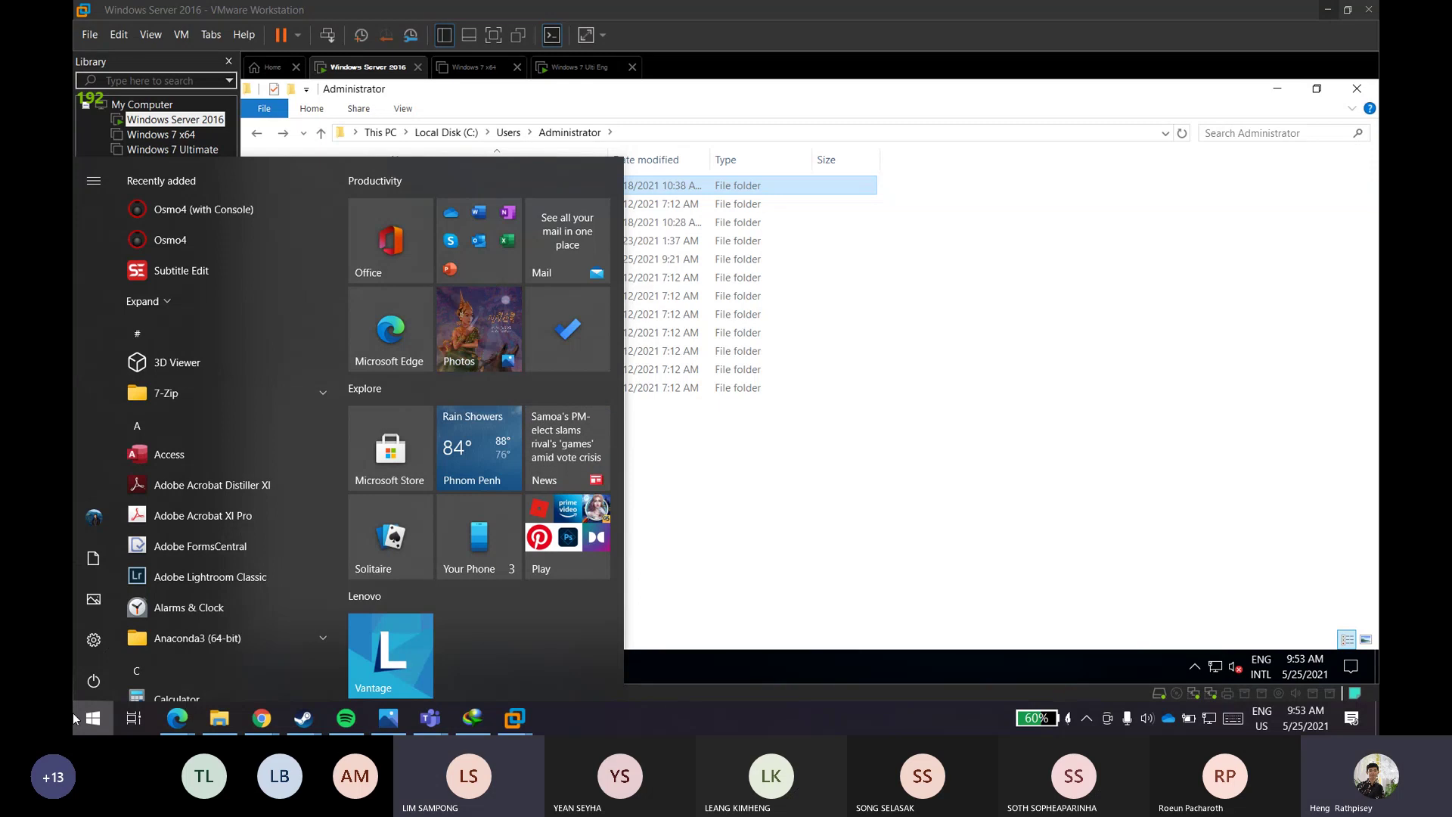
{"action": "type", "text": "open"}
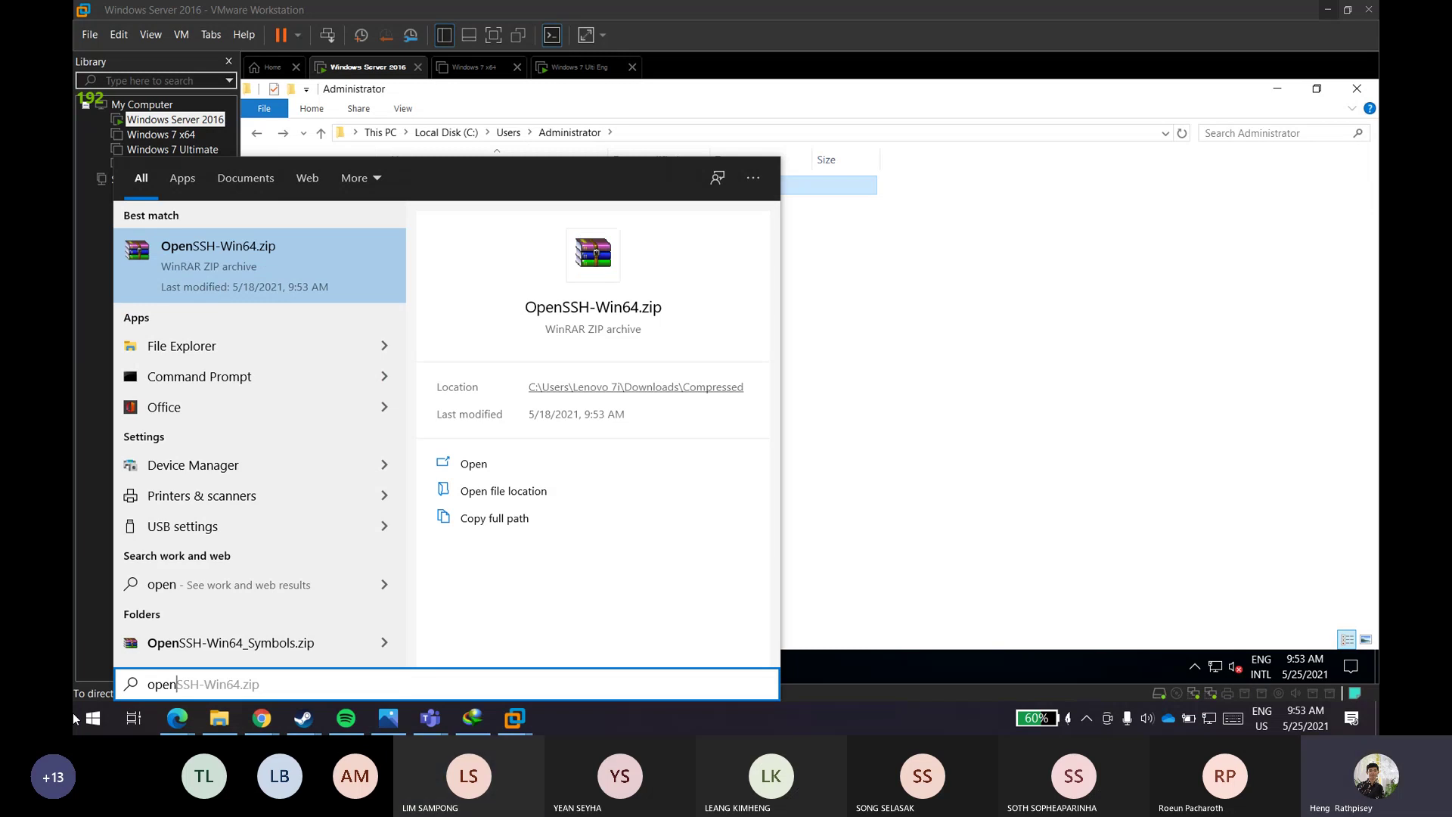
{"action": "key", "text": "BackSpace"}
{"action": "key", "text": "BackSpace"}
{"action": "key", "text": "BackSpace"}
{"action": "key", "text": "BackSpace"}
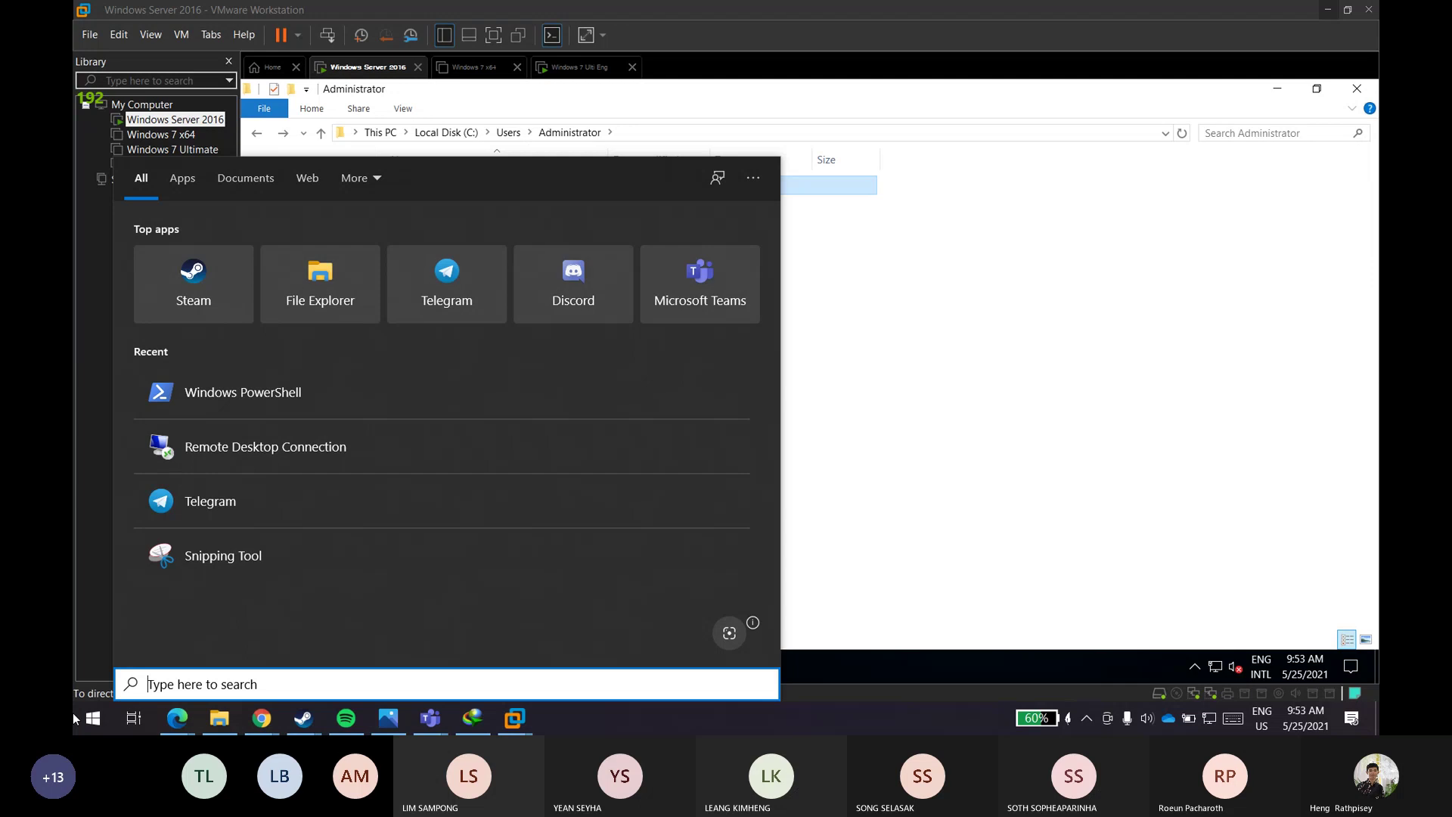
{"action": "left_click", "coordinate": [94, 723]}
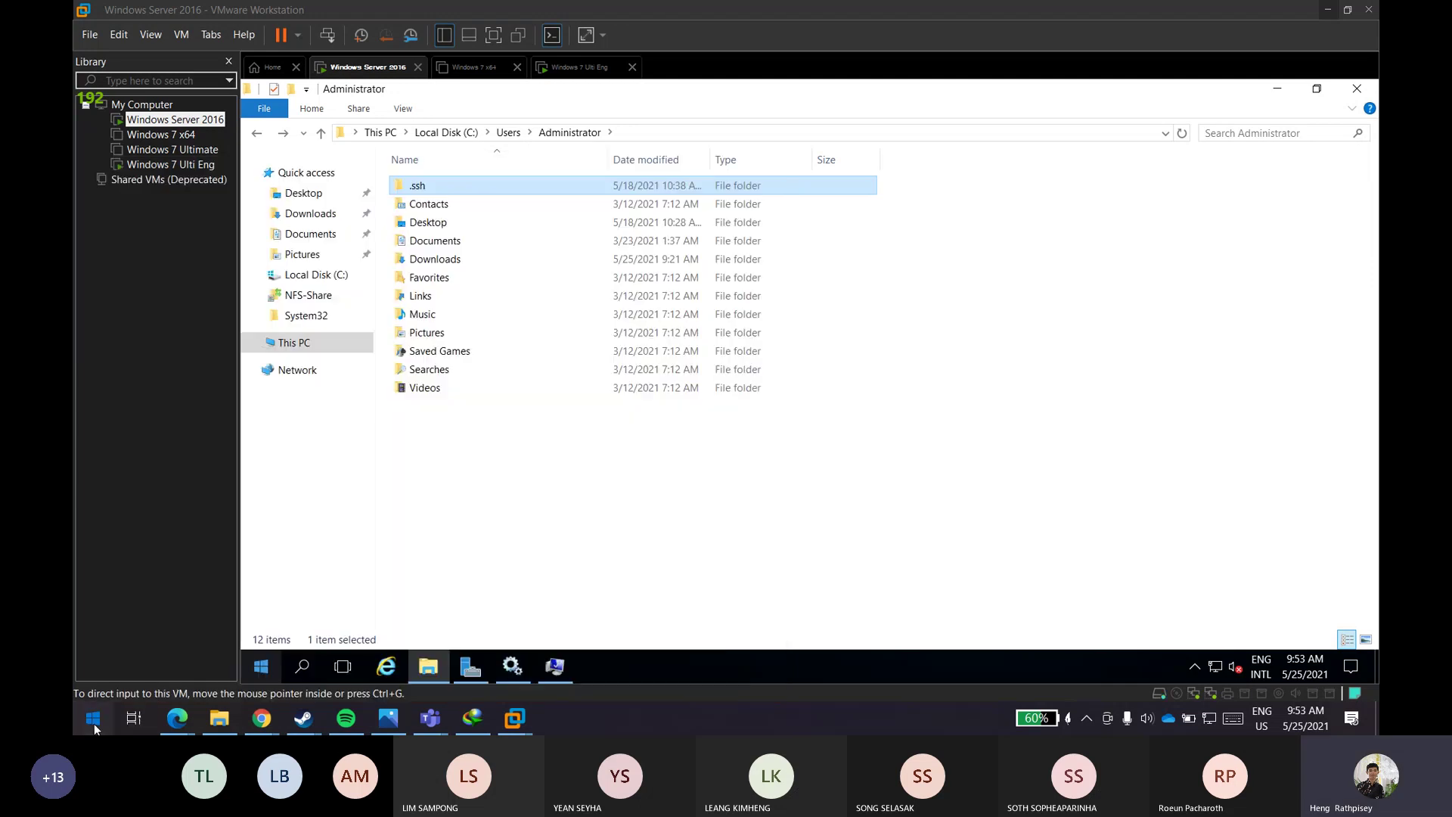
{"action": "left_click", "coordinate": [94, 723]}
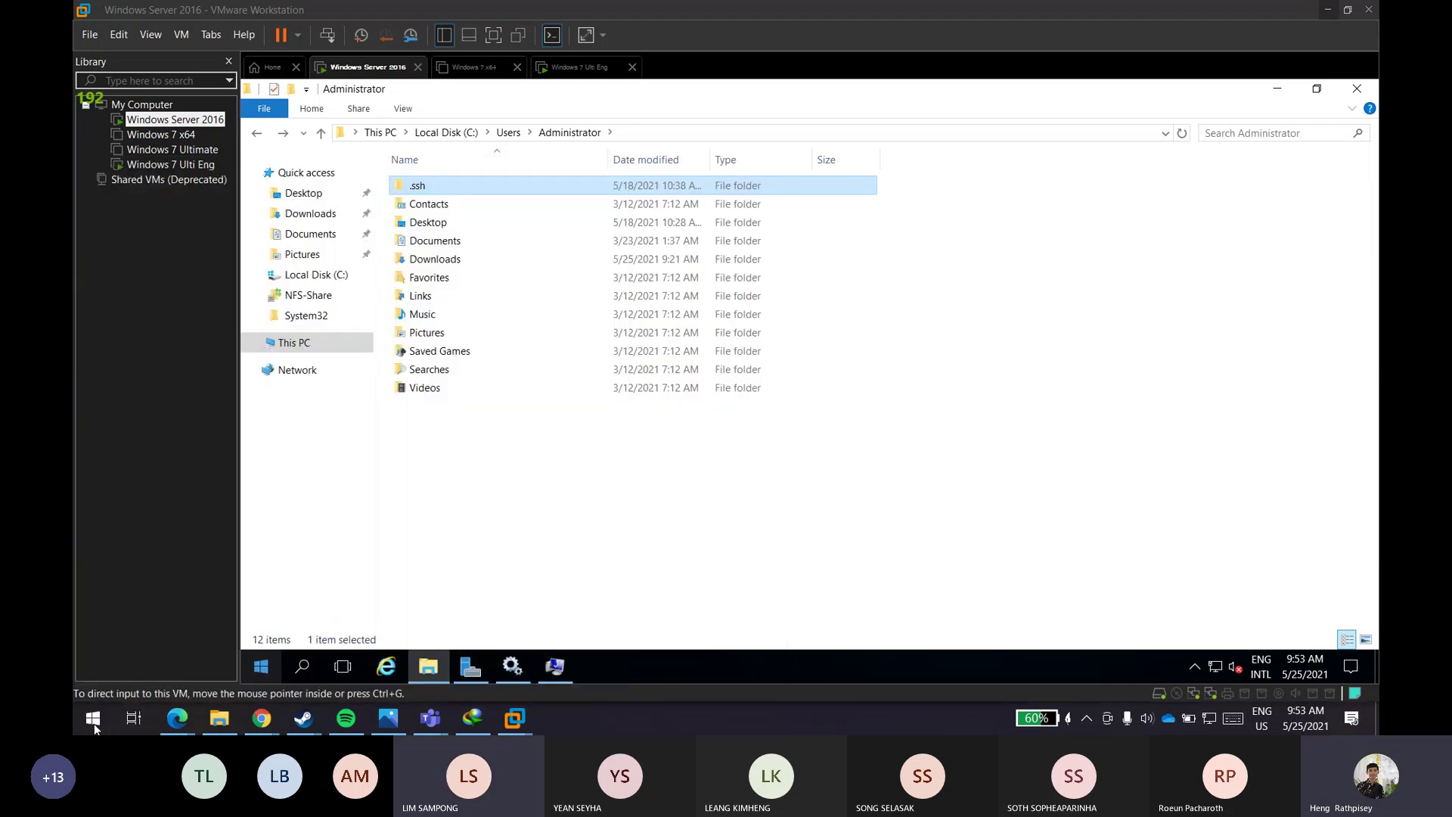
{"action": "left_click", "coordinate": [94, 723]}
{"action": "type", "text": "serv"}
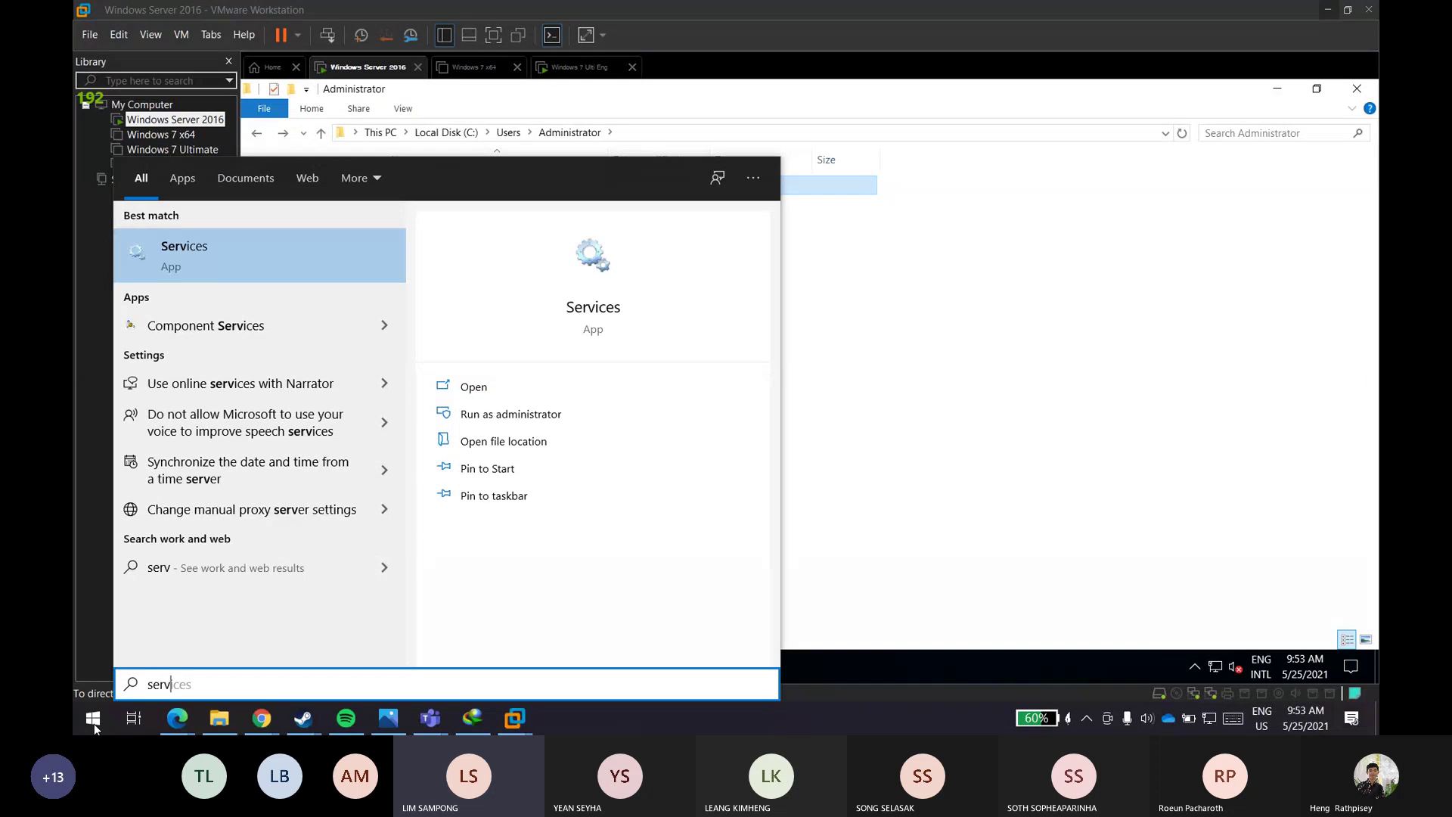
{"action": "key", "text": "Return"}
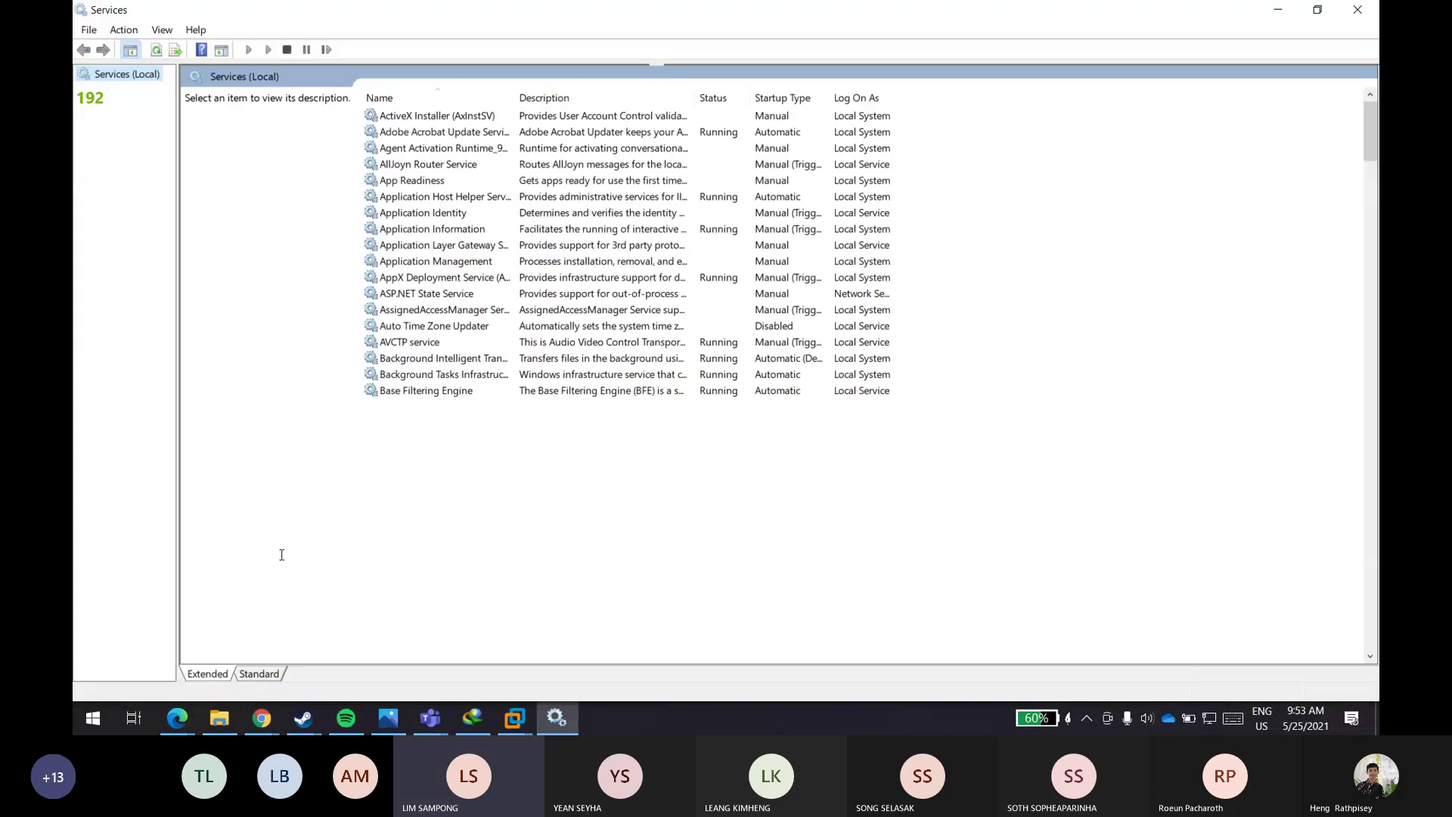
- Scroll Services down to OpenSSH Authentication Agent, shown as Disabled, then bring up the host's Start menu
{"action": "scroll", "coordinate": [449, 503], "scroll_direction": "down", "scroll_amount": 20}
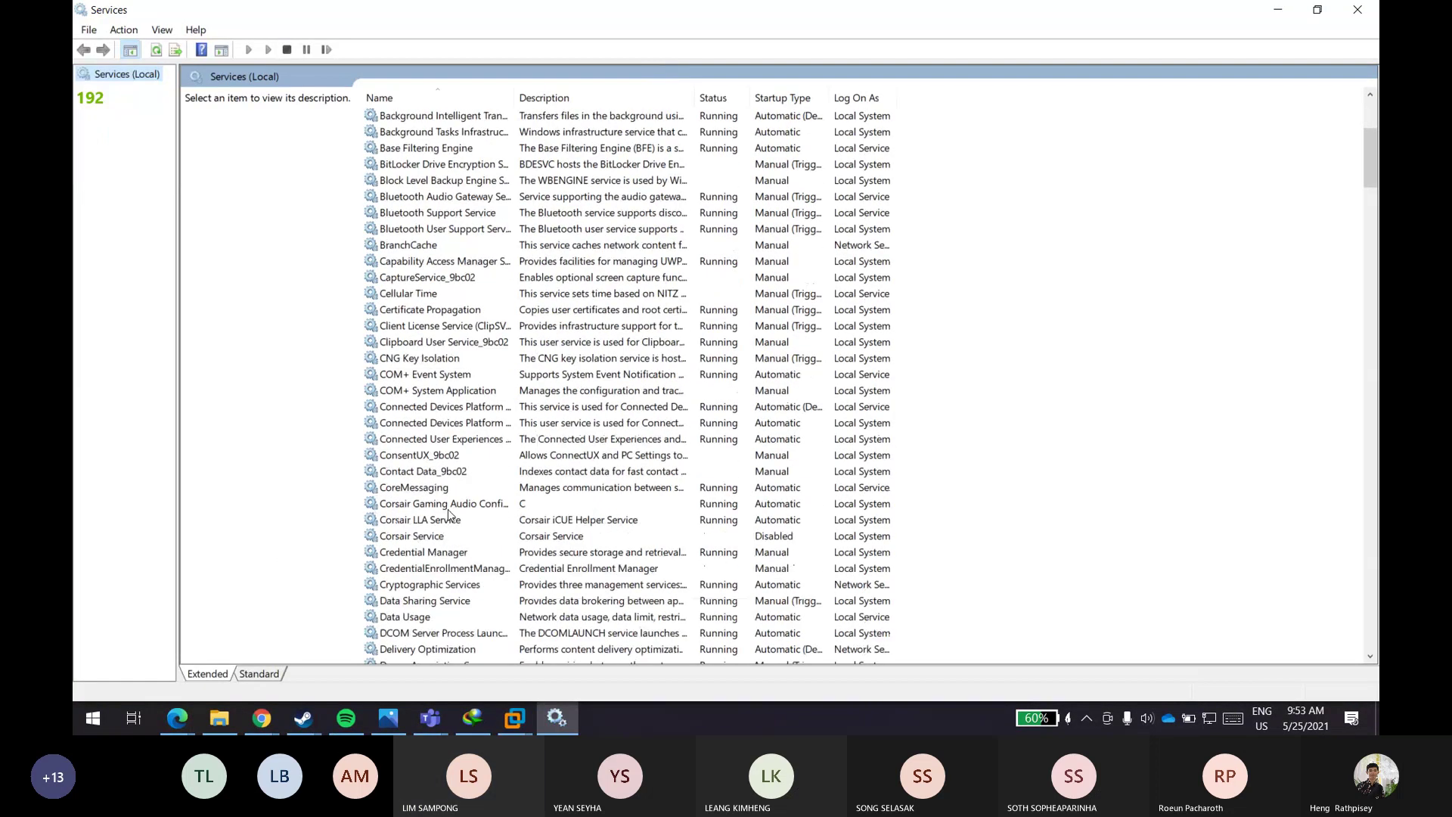
{"action": "scroll", "coordinate": [448, 516], "scroll_direction": "down", "scroll_amount": 20}
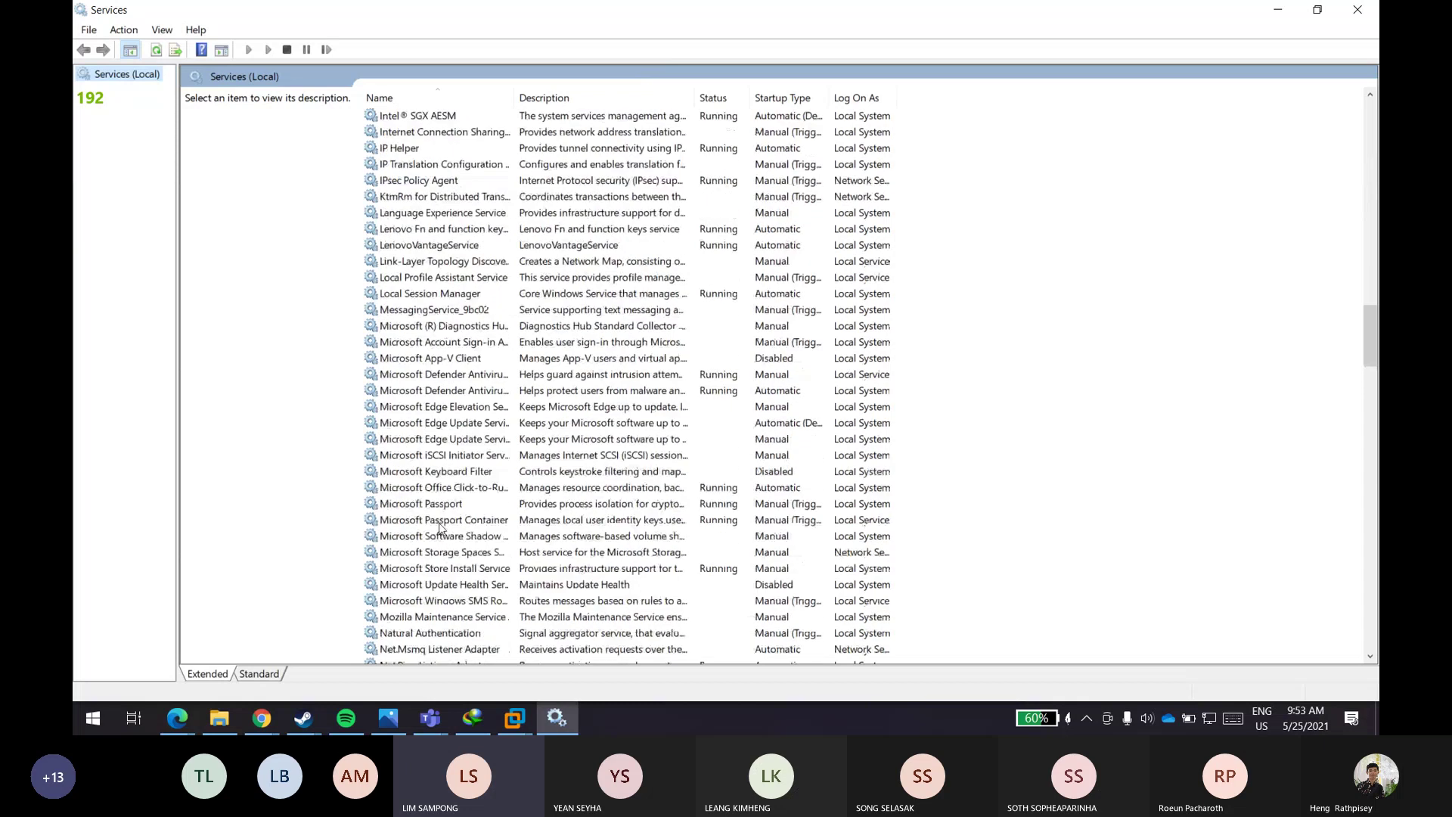
{"action": "scroll", "coordinate": [444, 516], "scroll_direction": "down", "scroll_amount": 1}
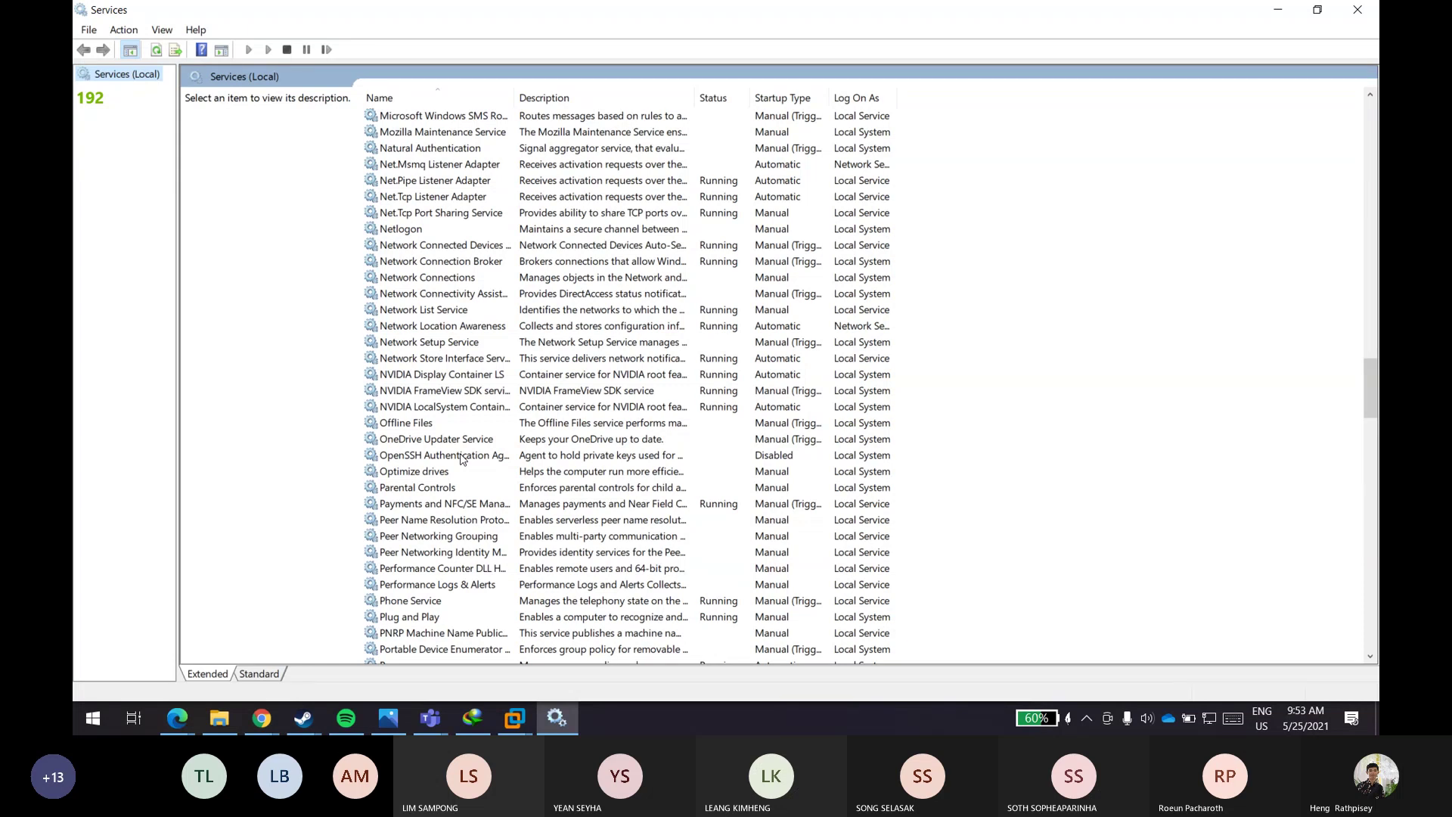
{"action": "key", "text": "super+e"}
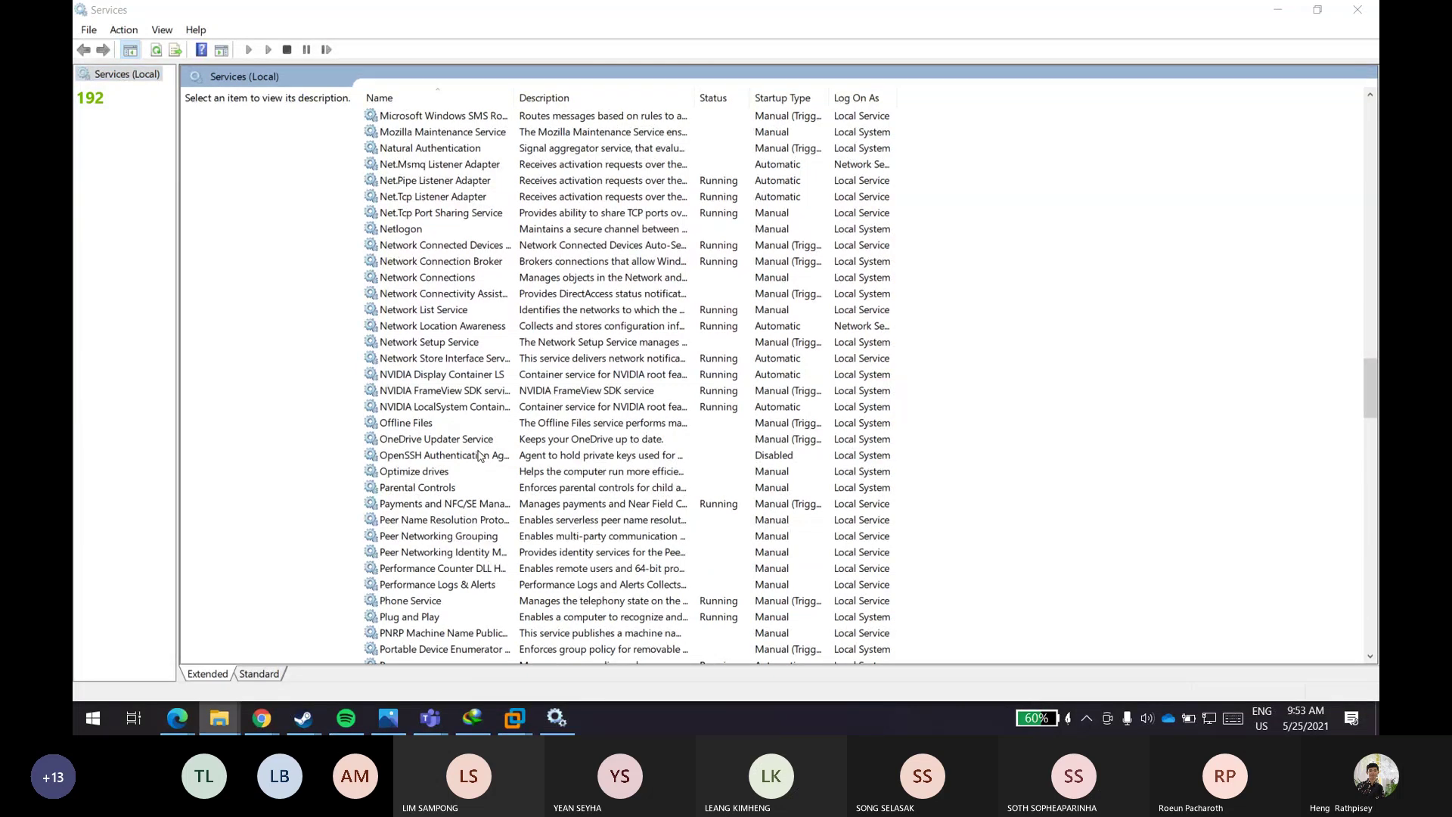
{"action": "key", "text": "super"}
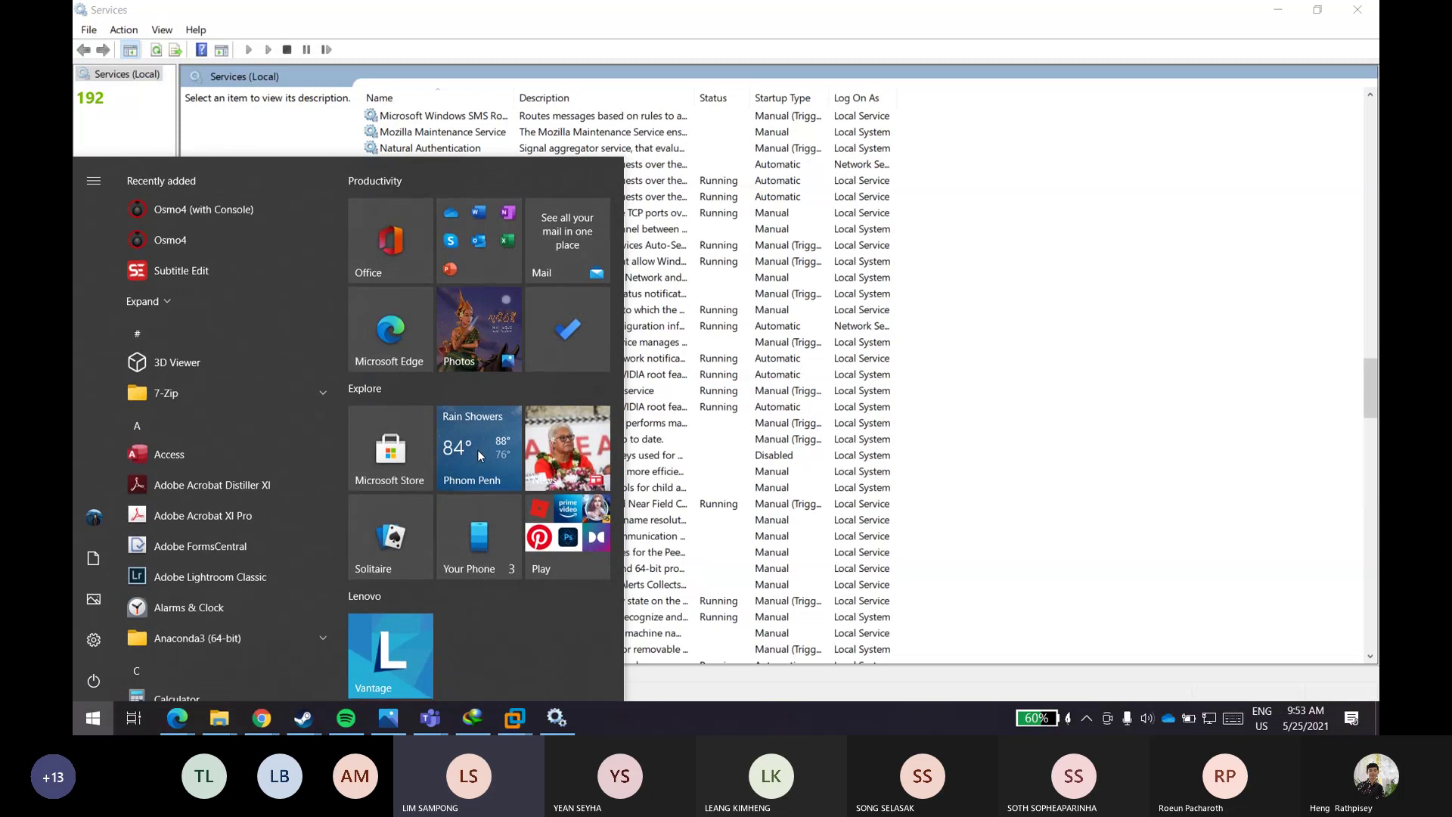
- Launch PowerShell and run 'ssh 192.168.15.10'; cancel with Ctrl+C after the default user is denied
{"action": "type", "text": "pow"}
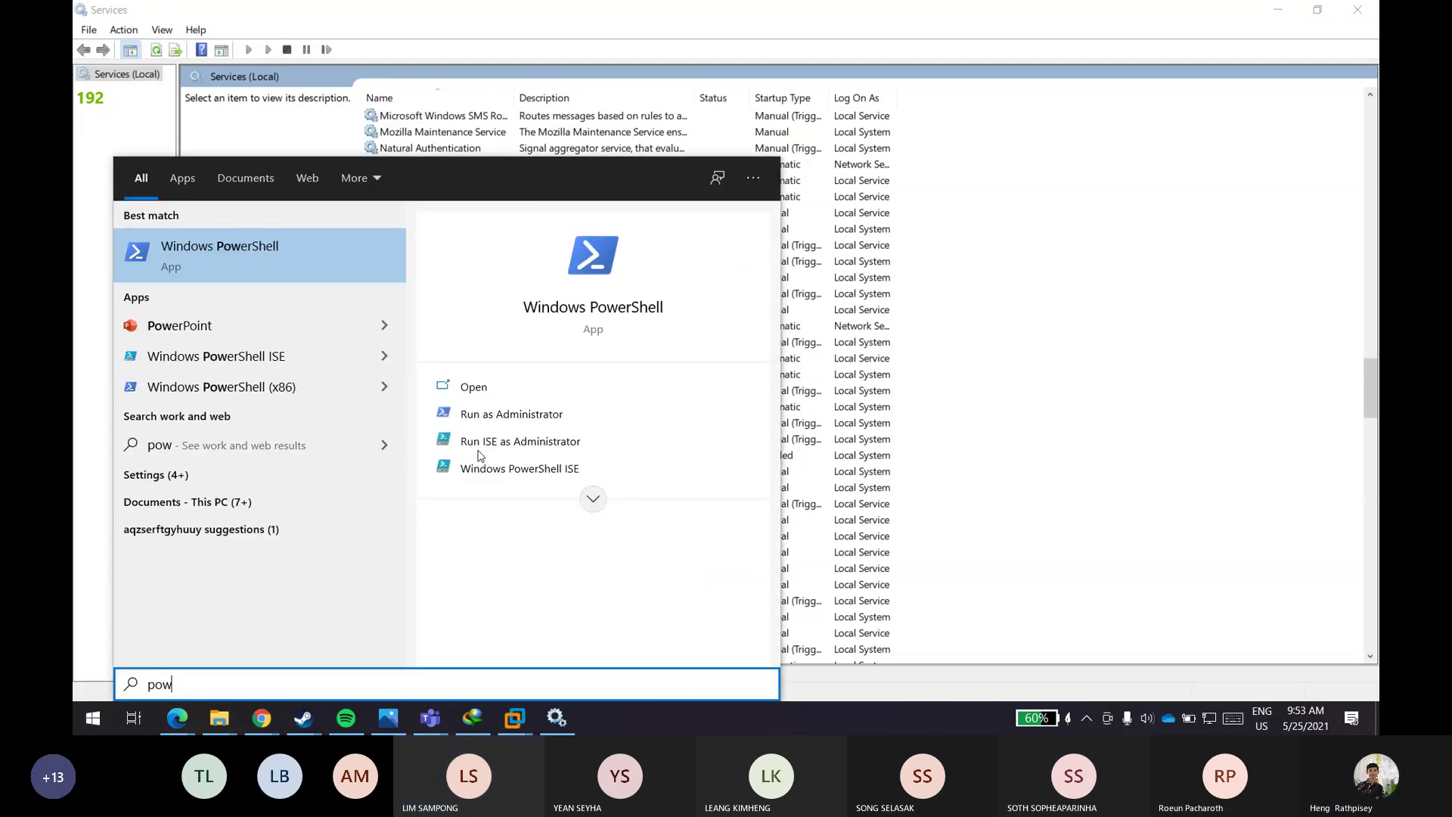
{"action": "key", "text": "Return"}
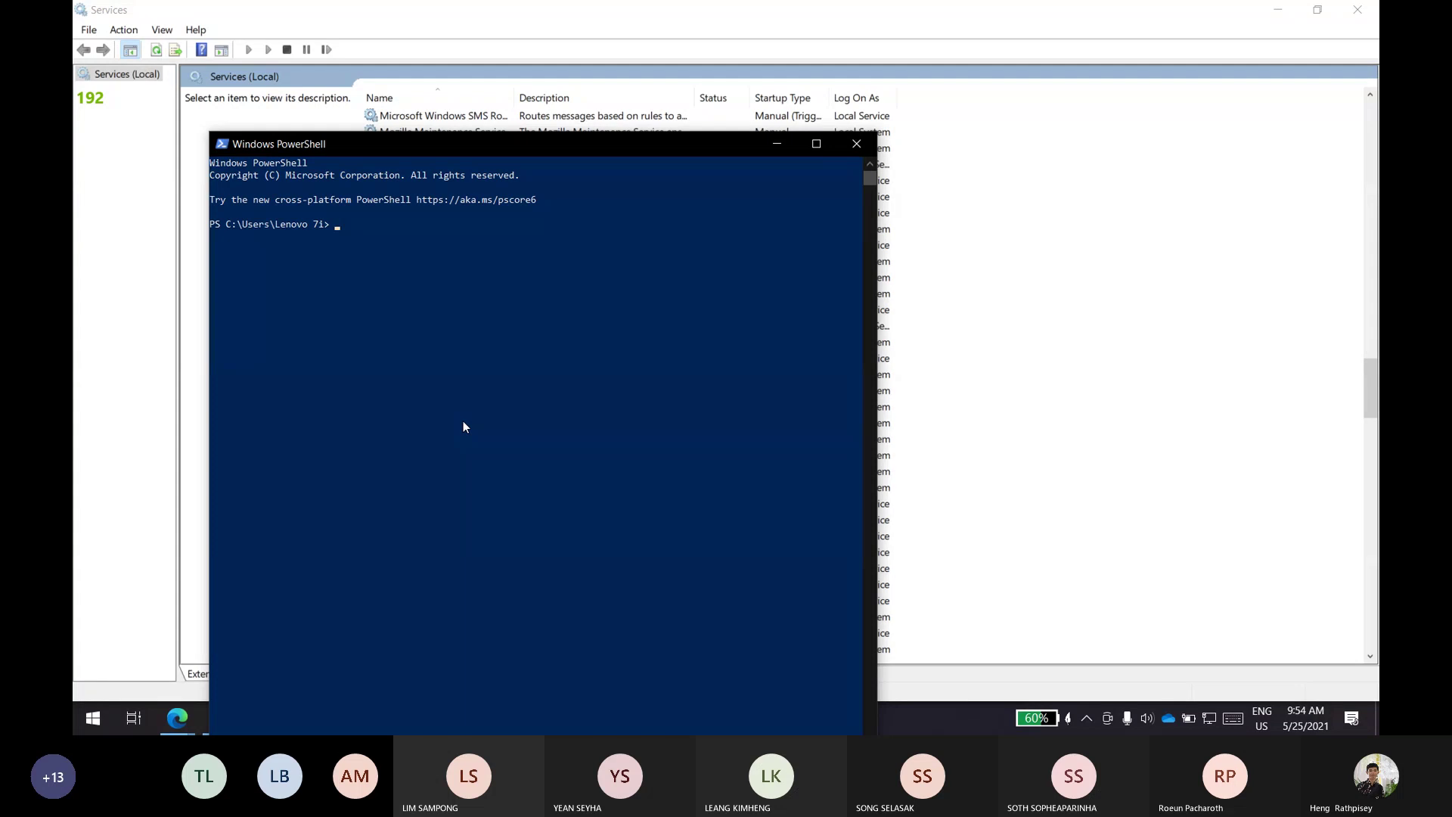
{"action": "type", "text": "sss"}
{"action": "key", "text": "BackSpace"}
{"action": "key", "text": "BackSpace"}
{"action": "type", "text": "h 1921."}
{"action": "key", "text": "BackSpace"}
{"action": "key", "text": "BackSpace"}
{"action": "type", "text": ".168.15.10"}
{"action": "key", "text": "Return"}
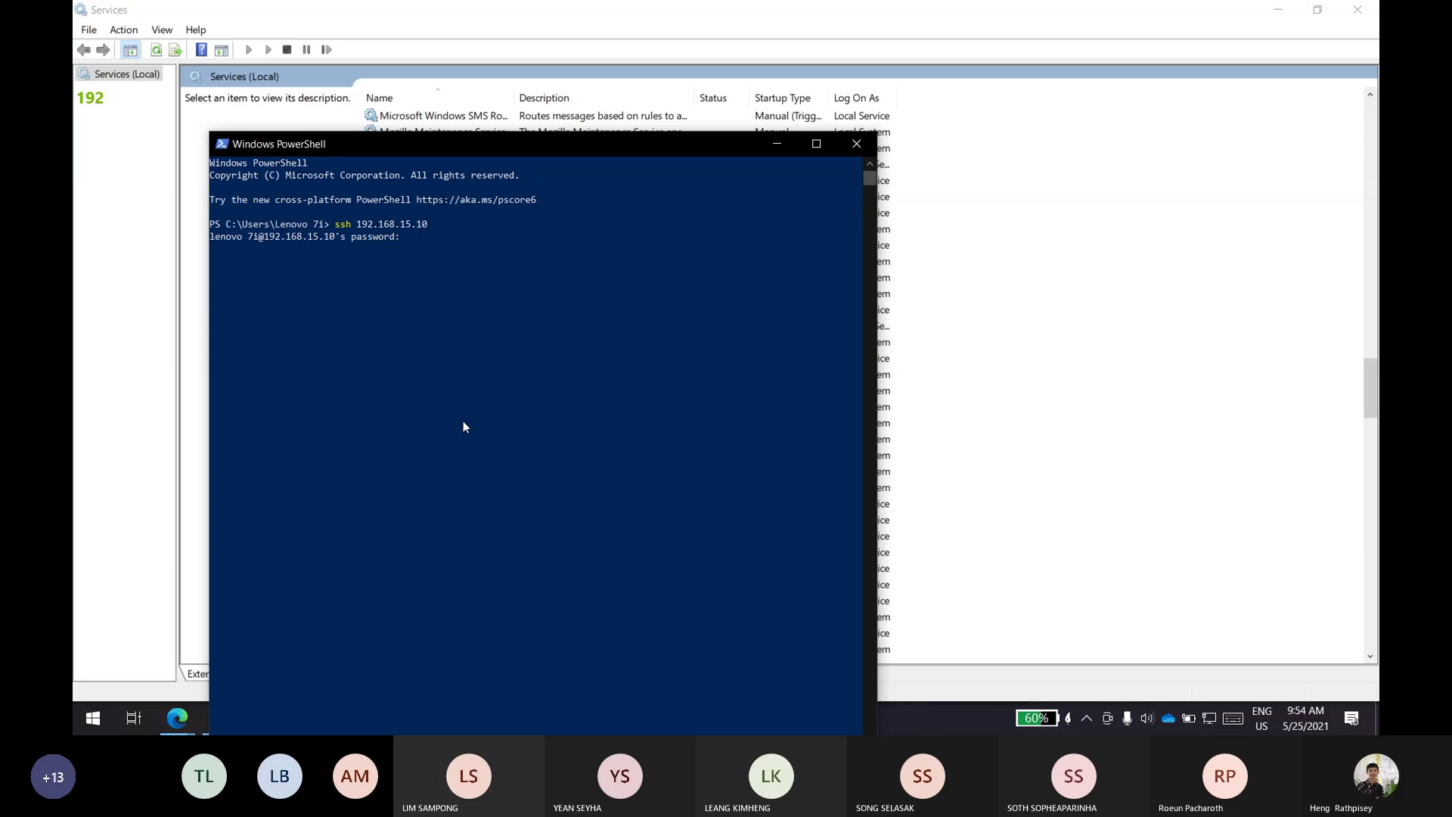
{"action": "key", "text": "Return"}
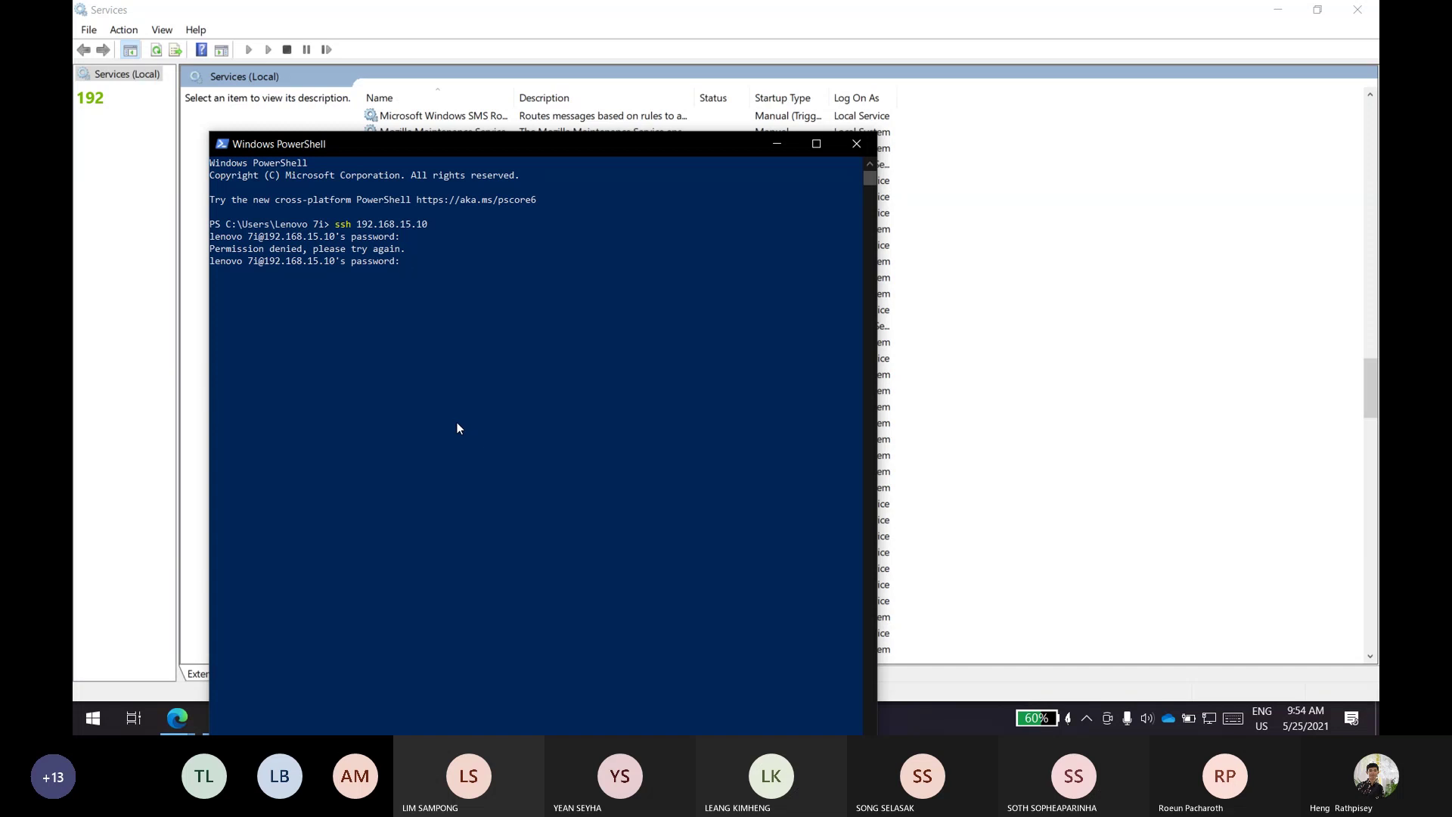
{"action": "key", "text": "Return"}
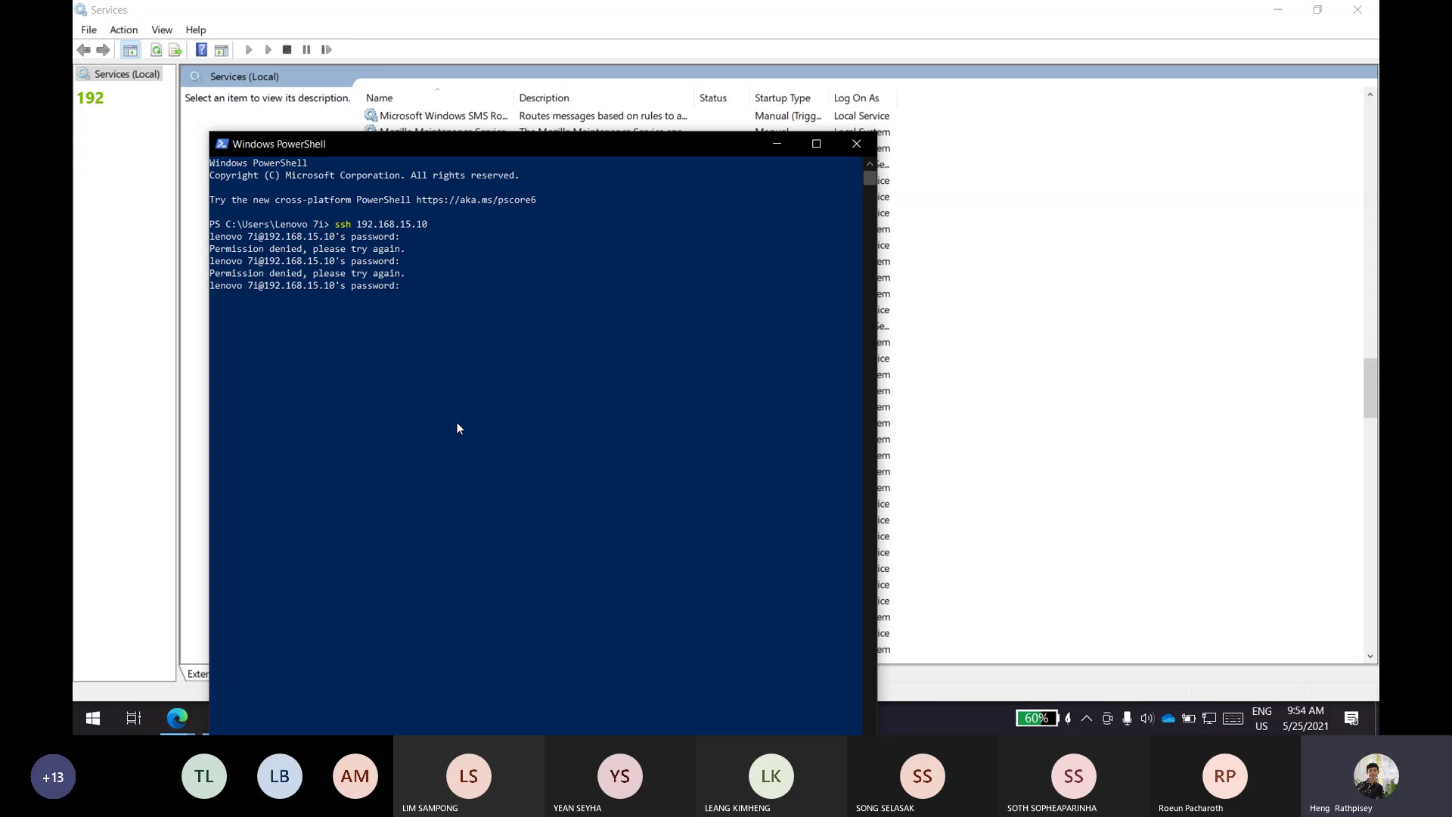
{"action": "key", "text": "ctrl+c"}
{"action": "key", "text": "Up"}
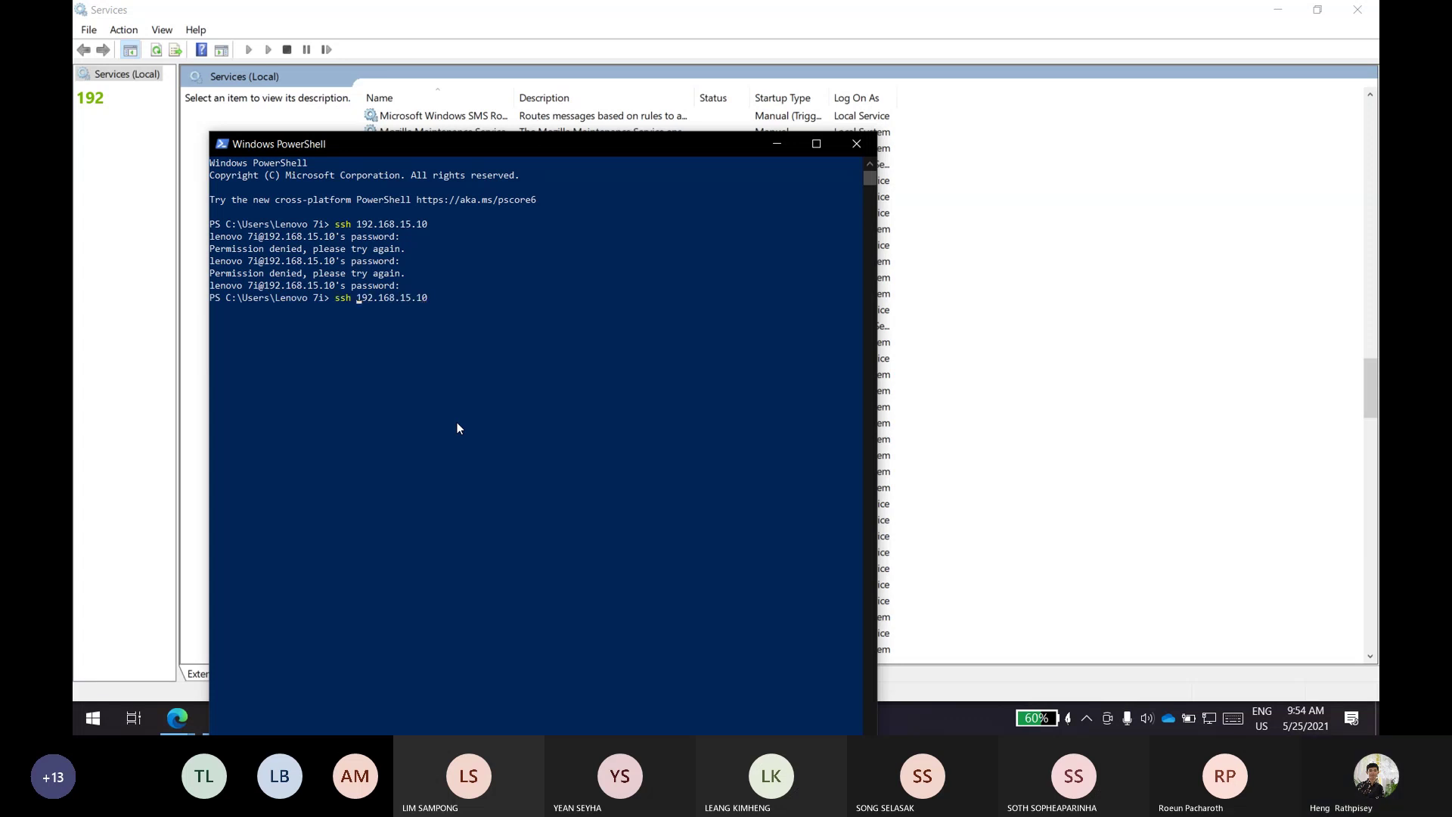
{"action": "type", "text": "Adminni"}
{"action": "key", "text": "BackSpace"}
{"action": "key", "text": "BackSpace"}
{"action": "type", "text": "istrator@"}
{"action": "key", "text": "Return"}
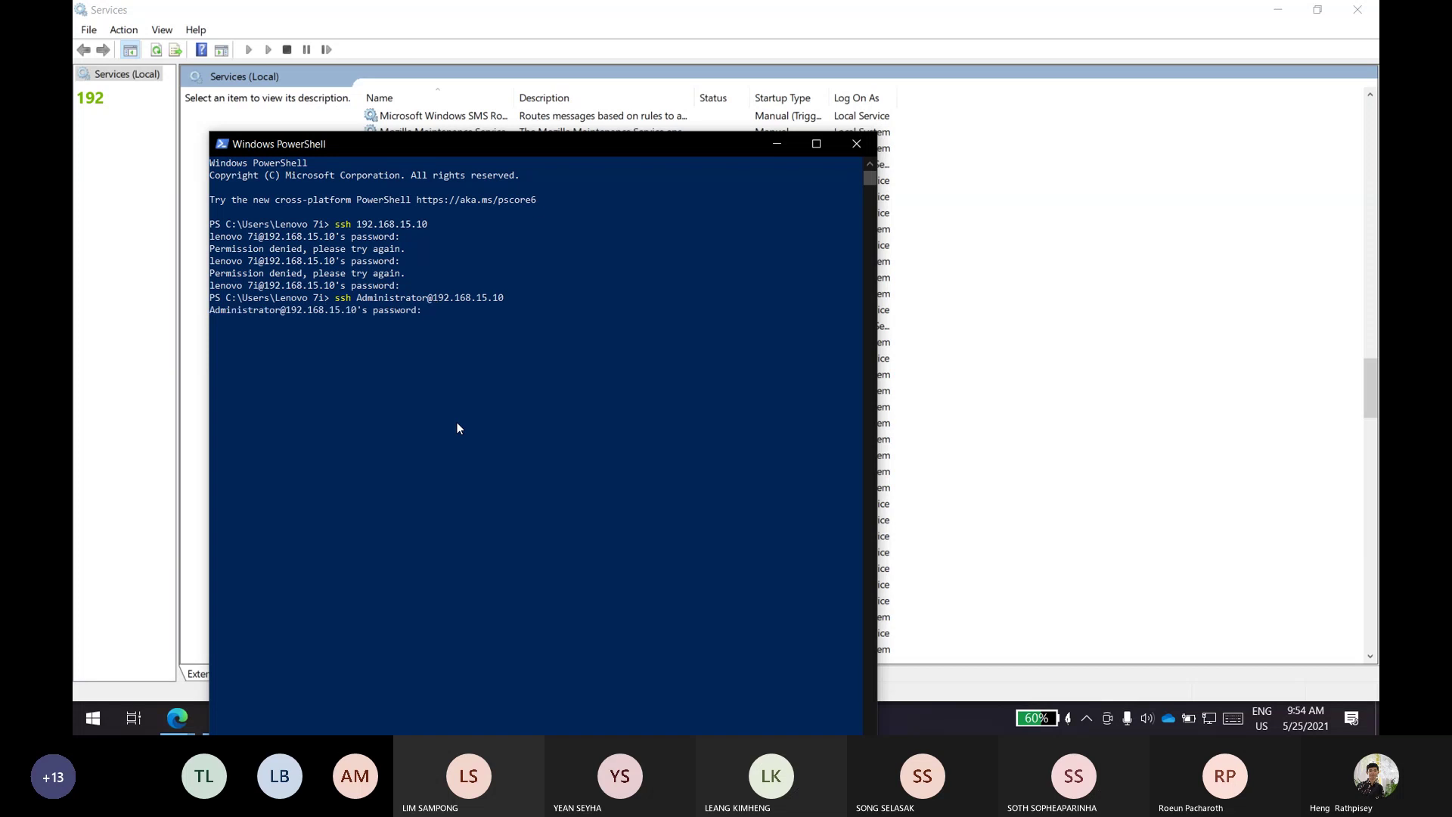
{"action": "left_click", "coordinate": [815, 144]}
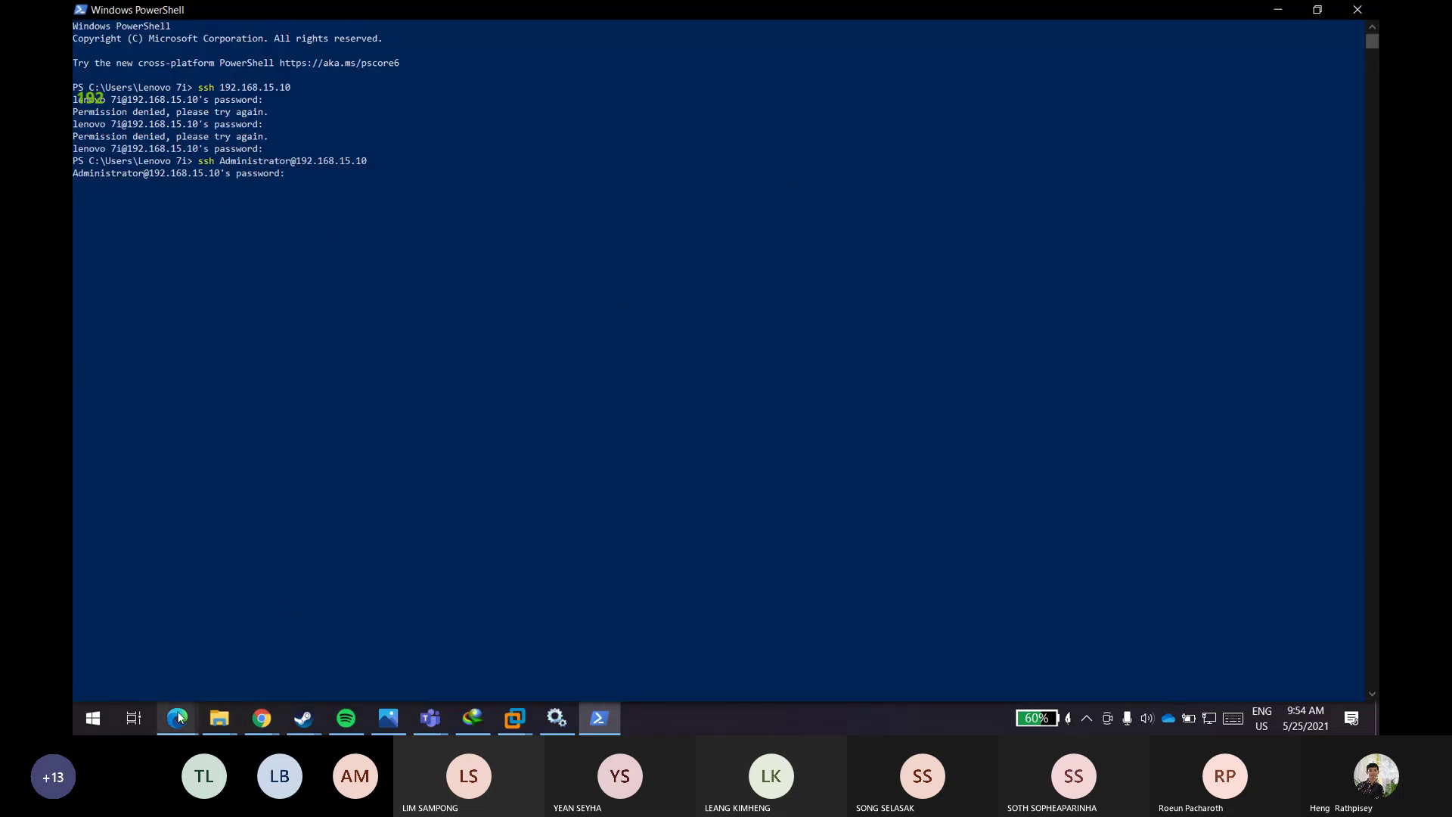
{"action": "mouse_move", "coordinate": [179, 716]}
{"action": "left_click", "coordinate": [295, 635]}
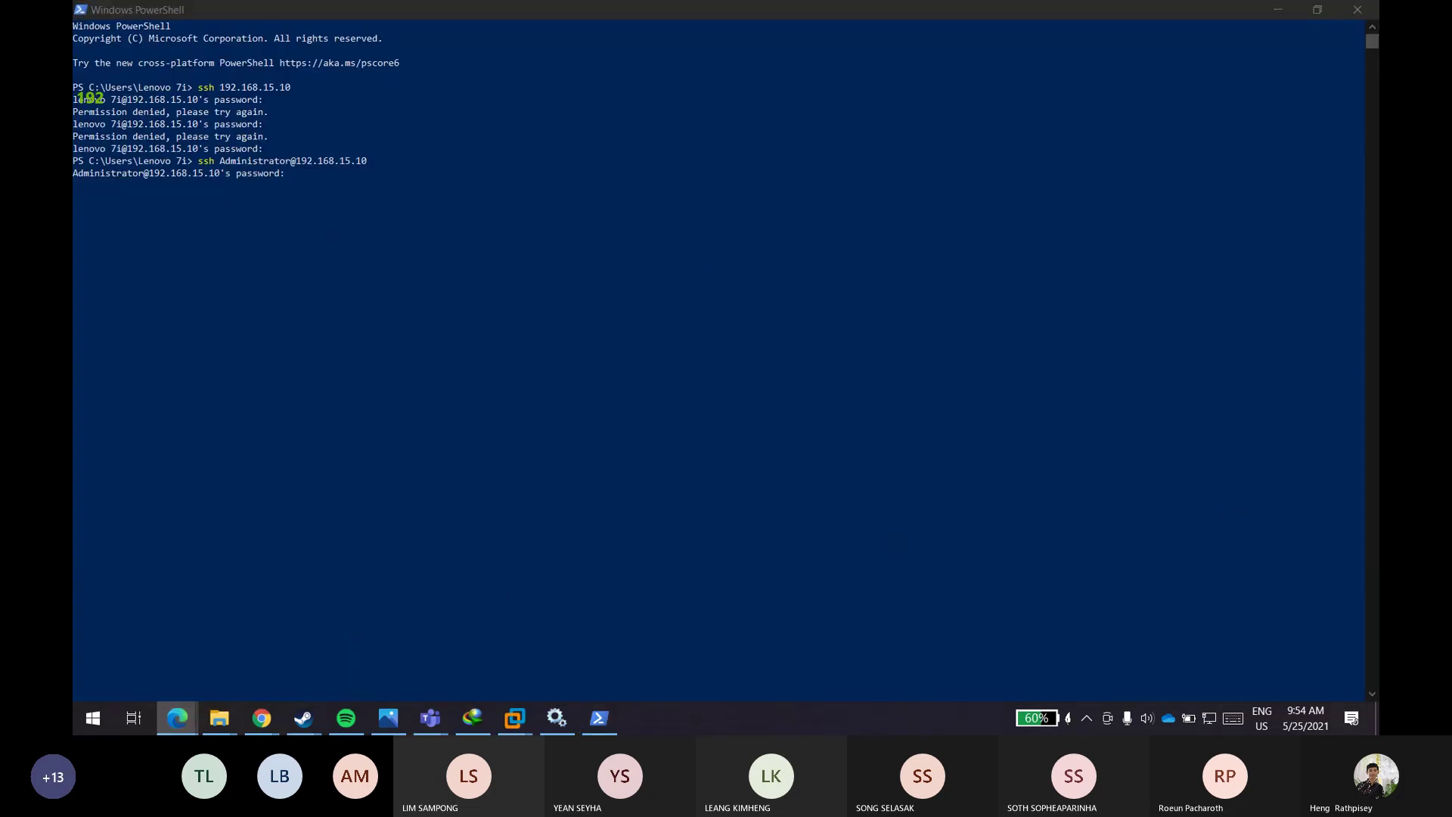